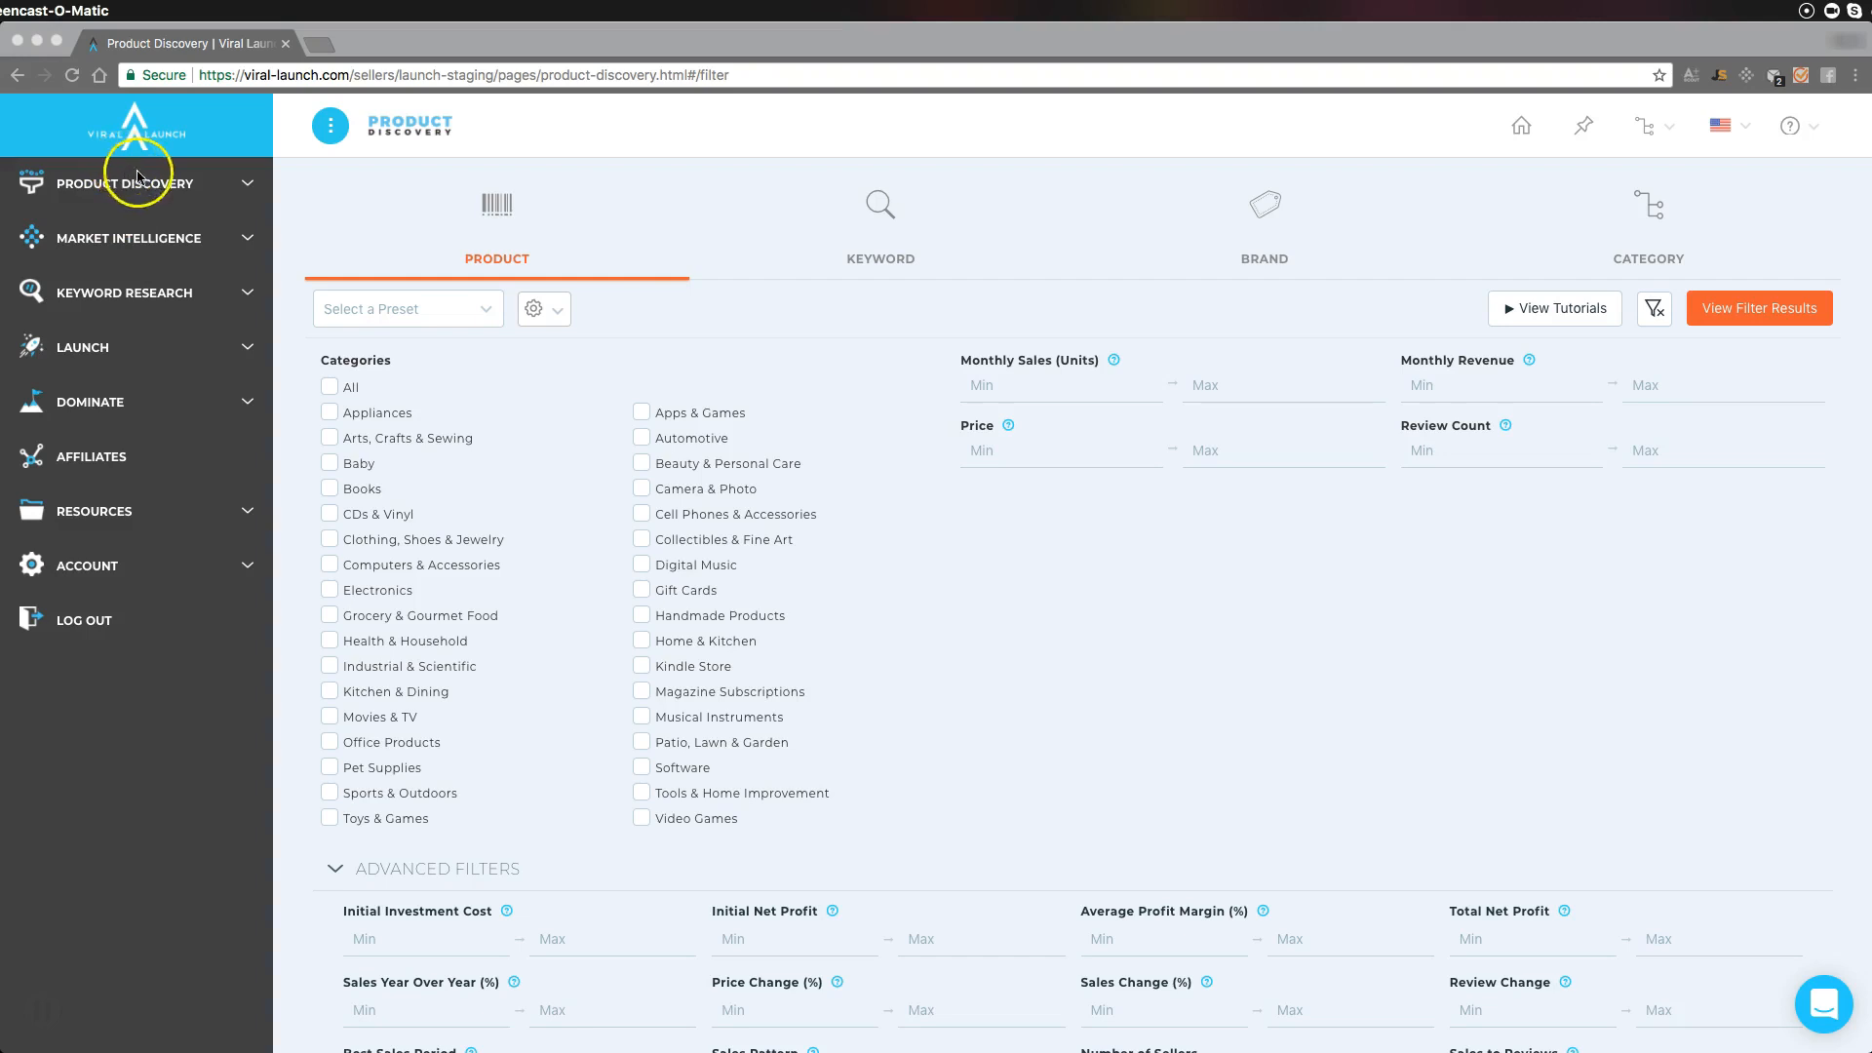
Look through the basic and advanced filters available for the product search
scroll(761, 224, "down", 1)
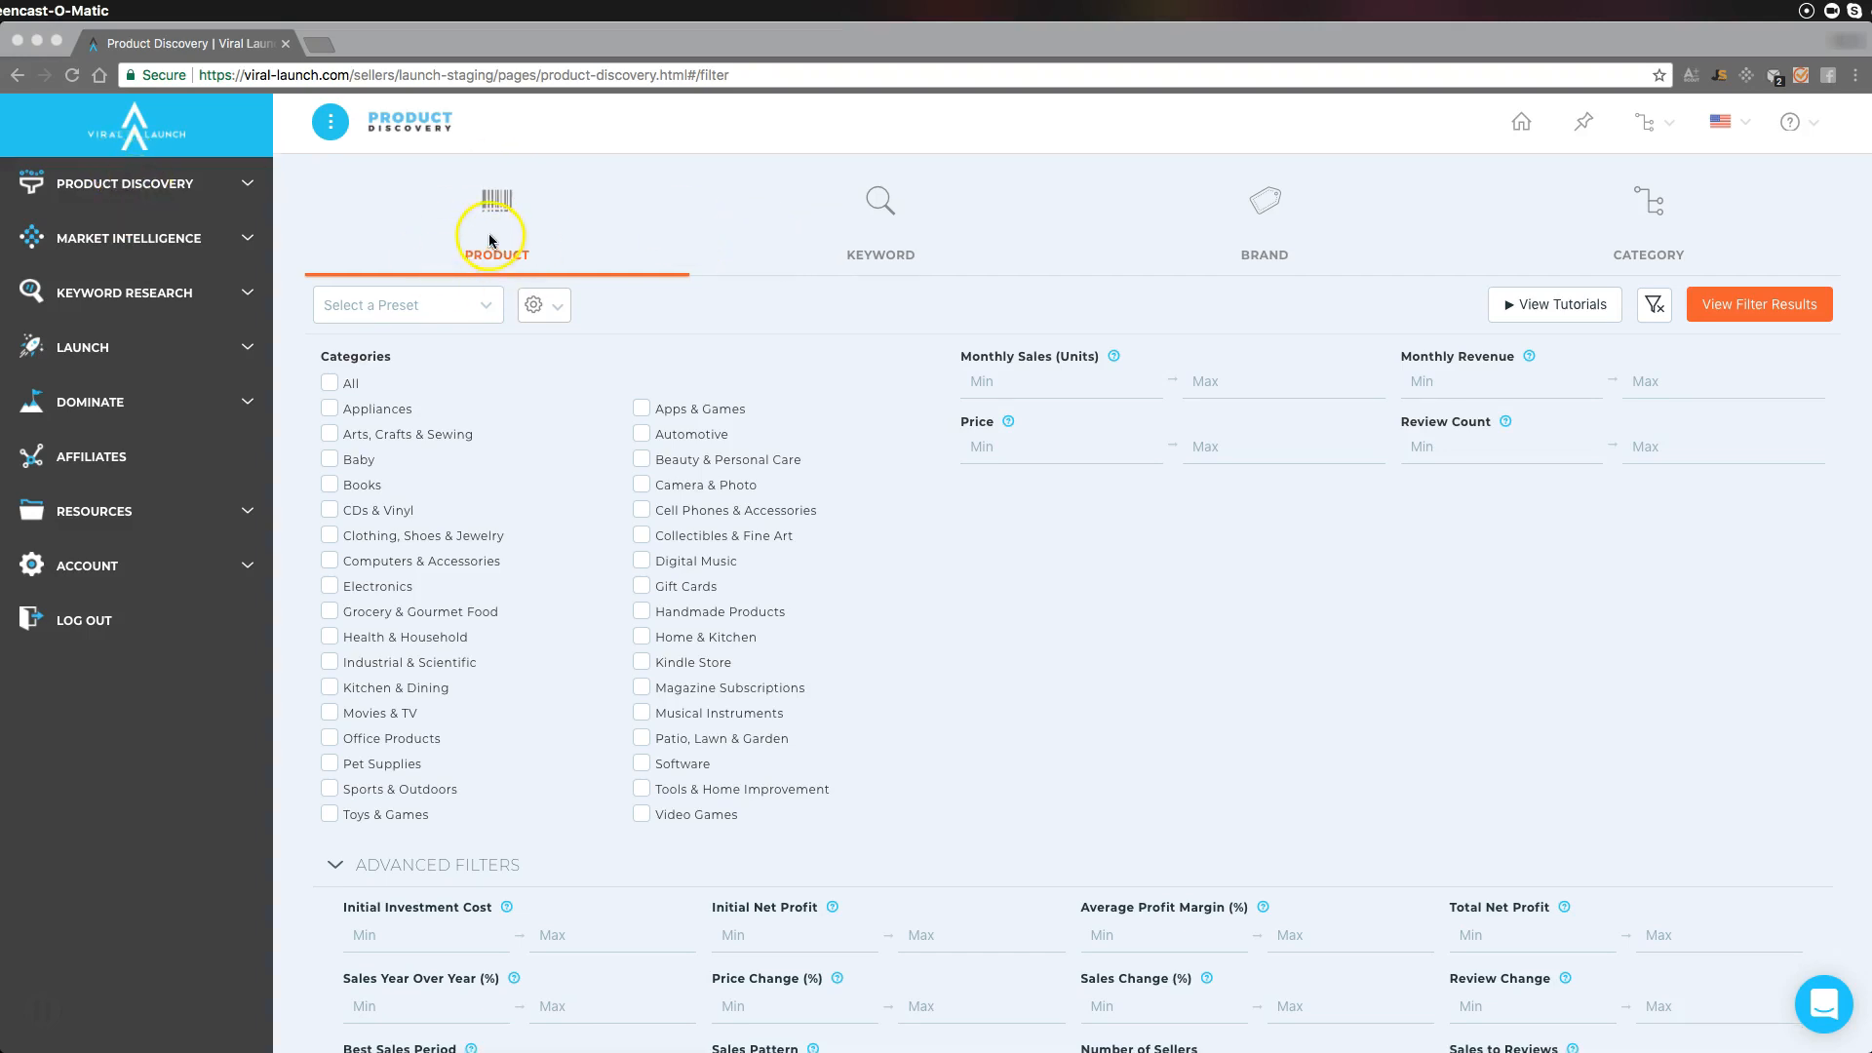
scroll(765, 300, "down", 5)
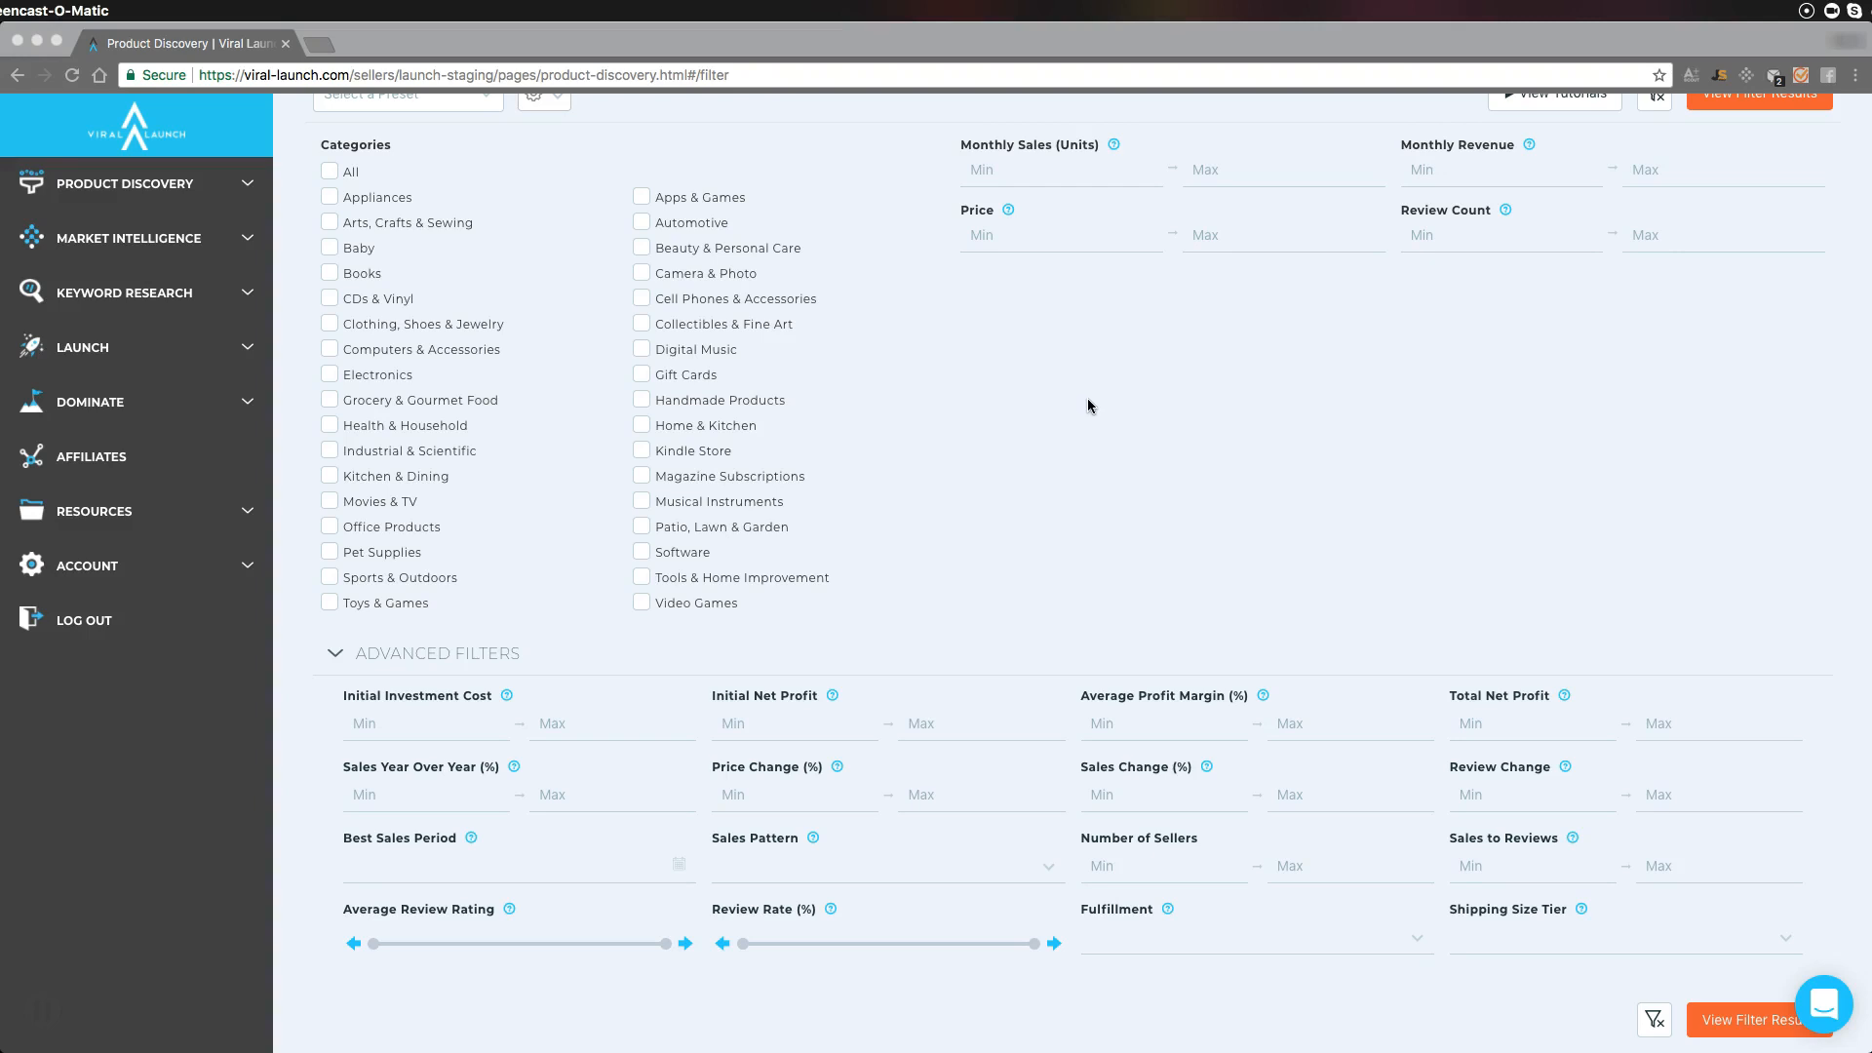
scroll(1087, 395, "down", 1)
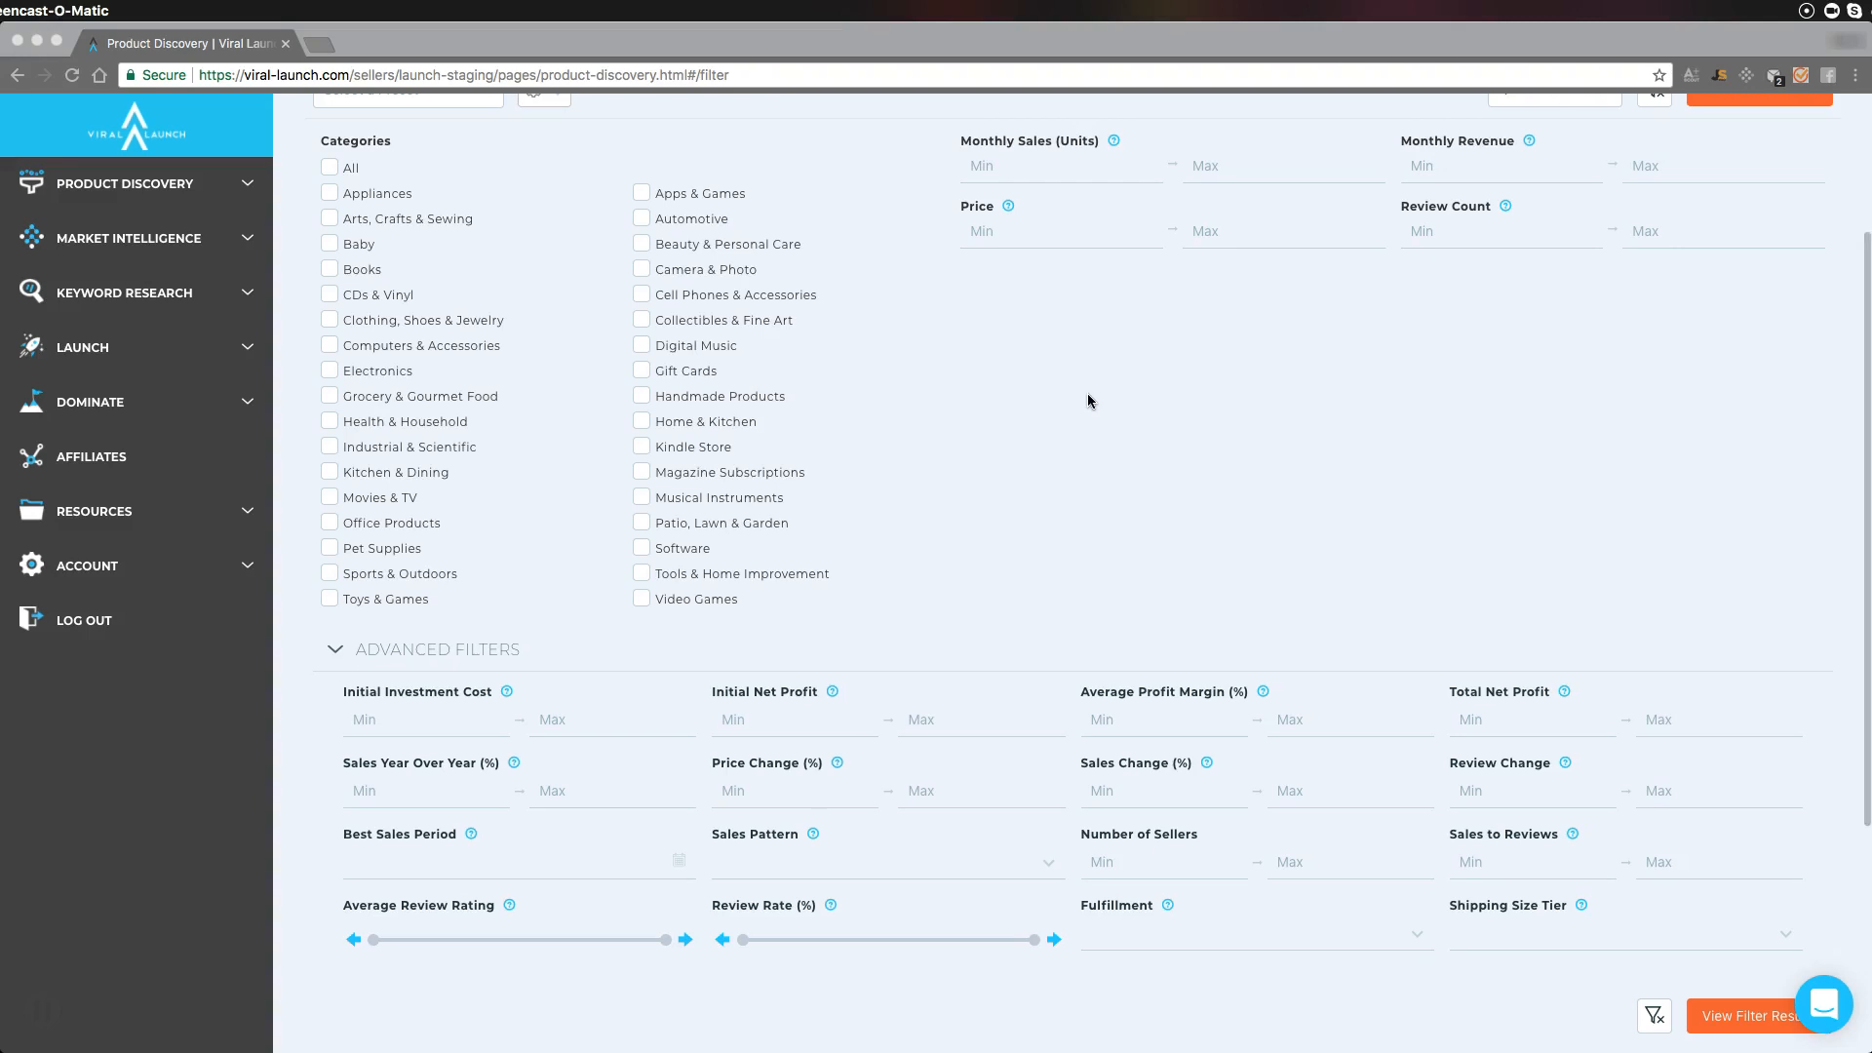
scroll(1087, 395, "up", 1)
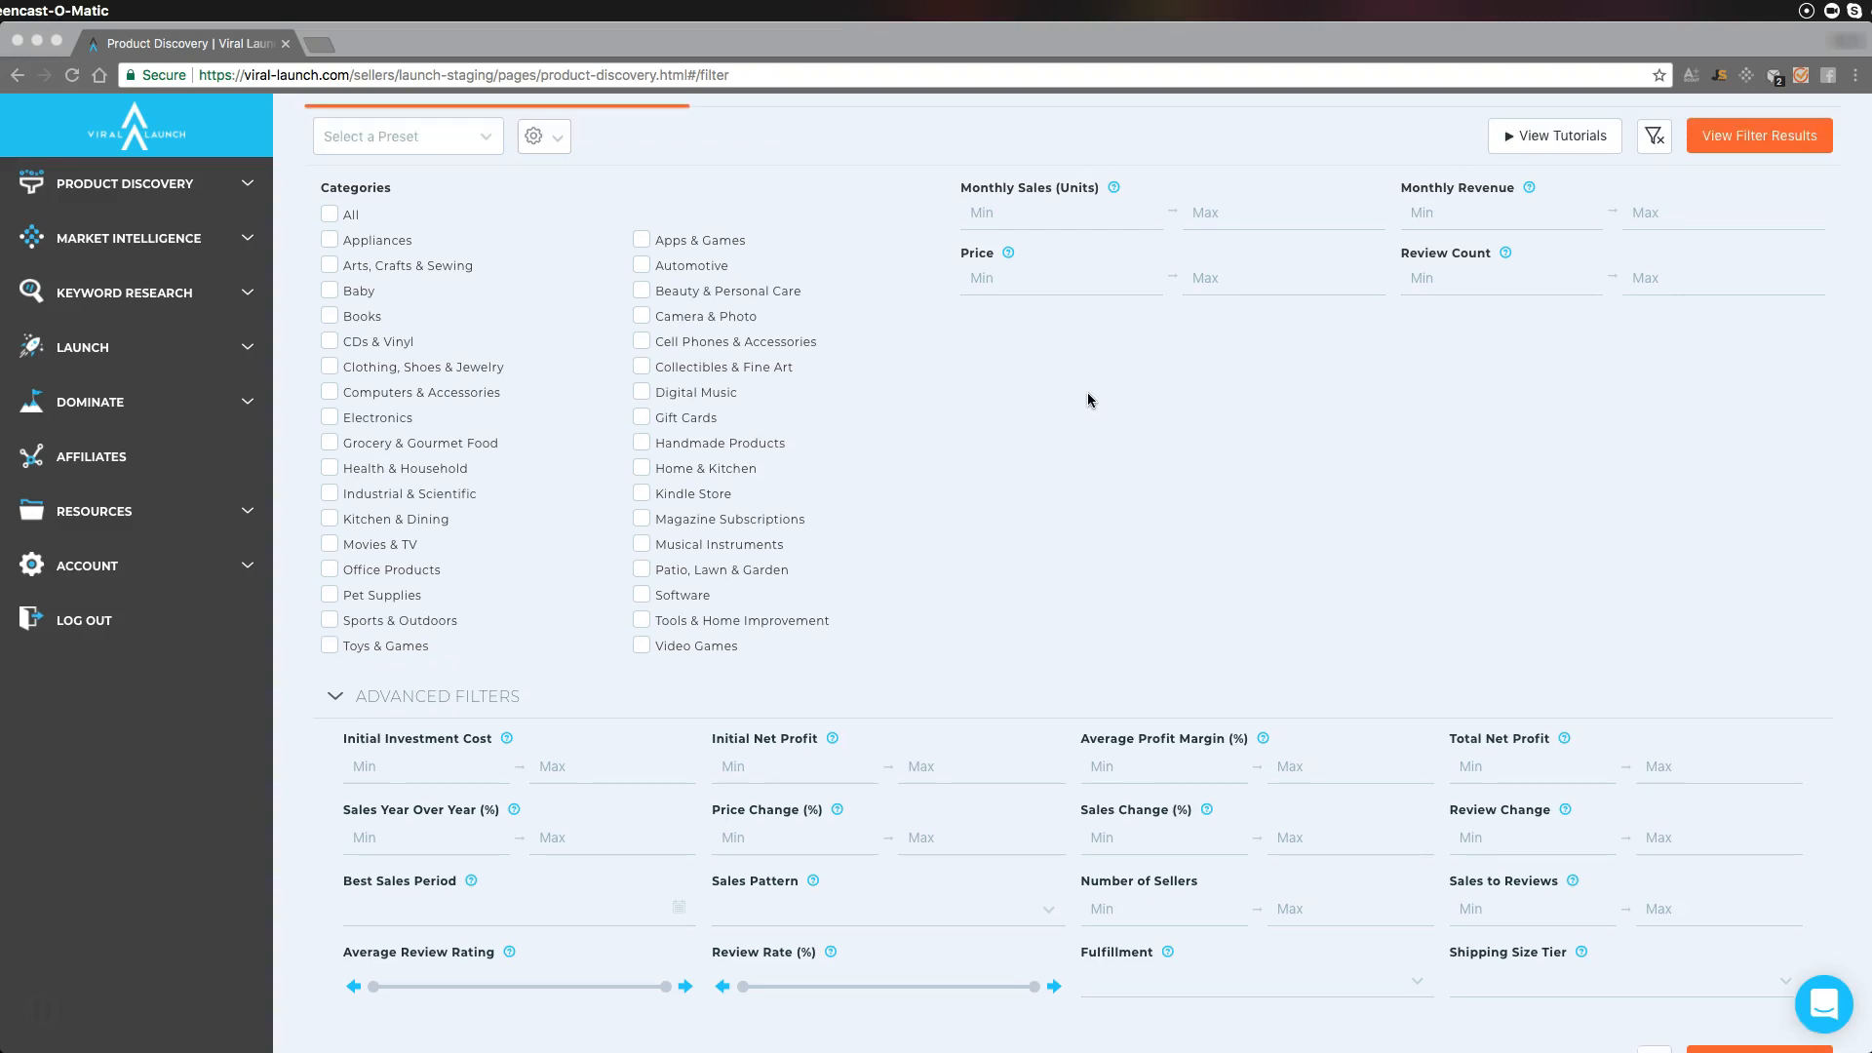
left_click(1092, 386)
scroll(1026, 407, "up", 3)
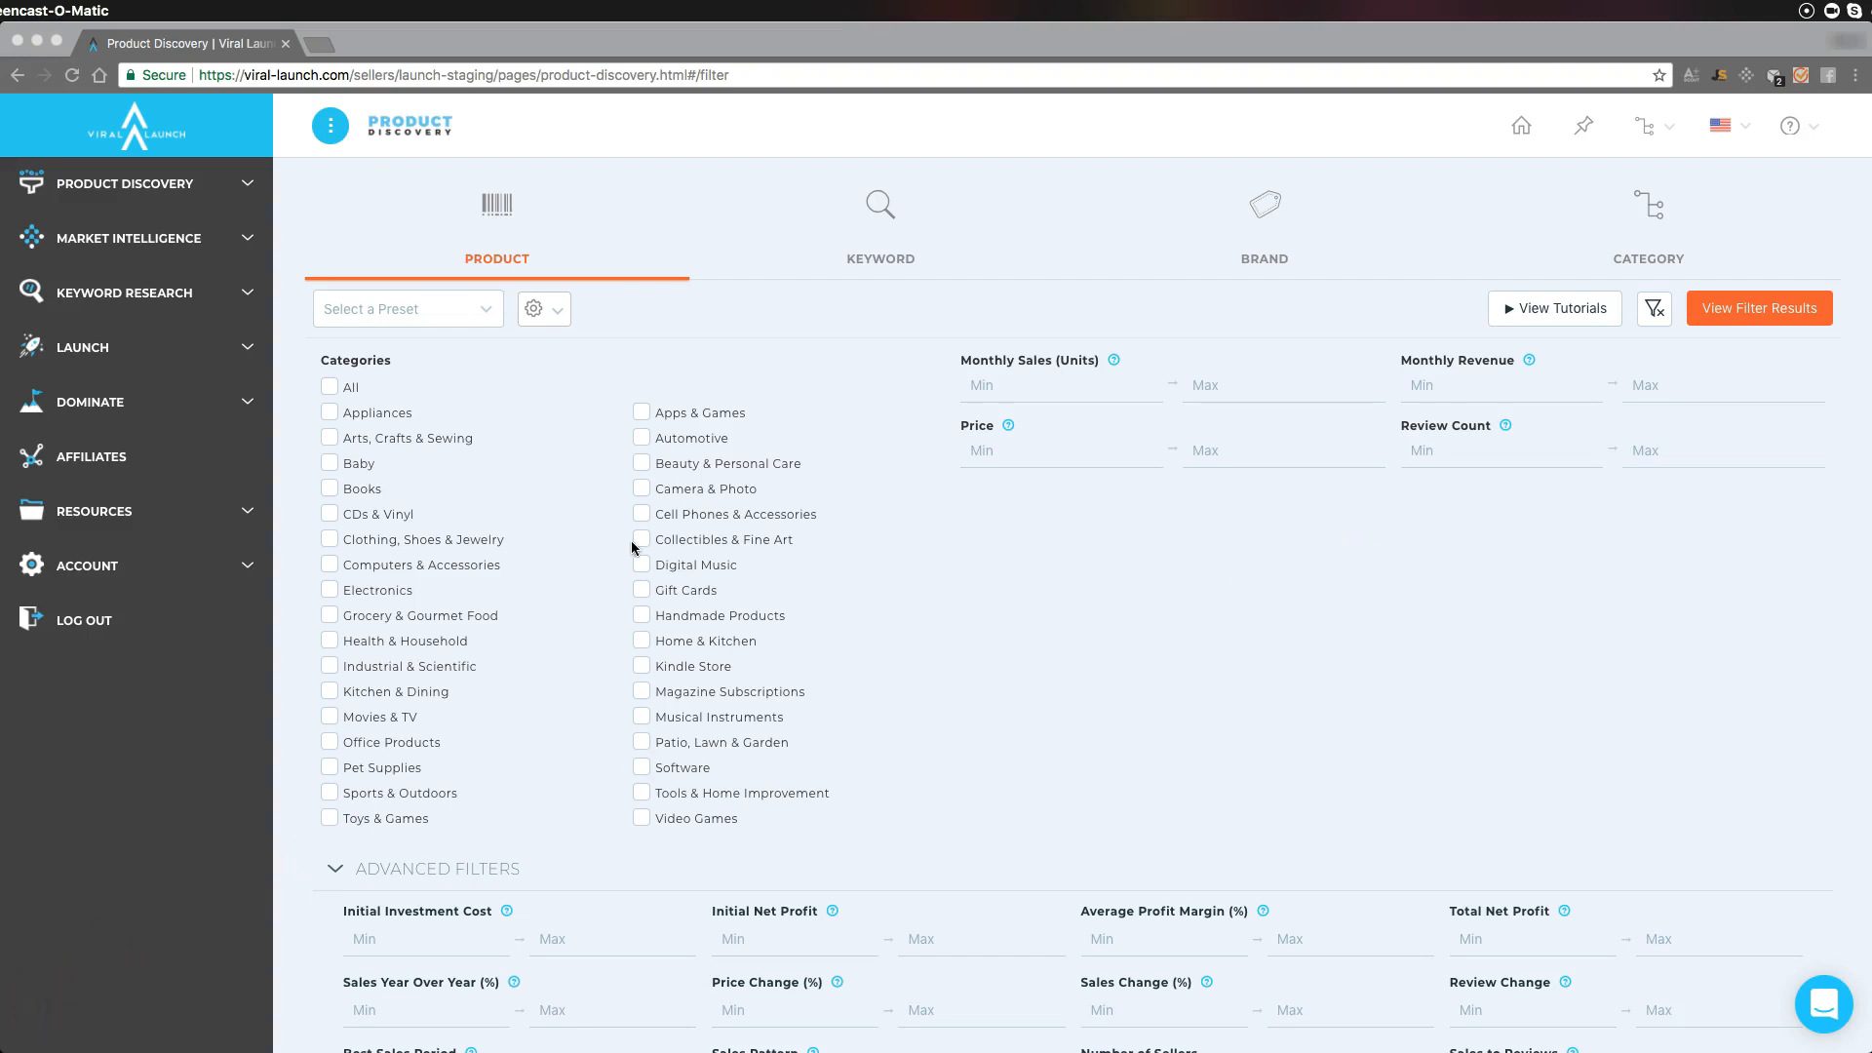
Open the Product Discovery search and select all product categories
left_click(205, 177)
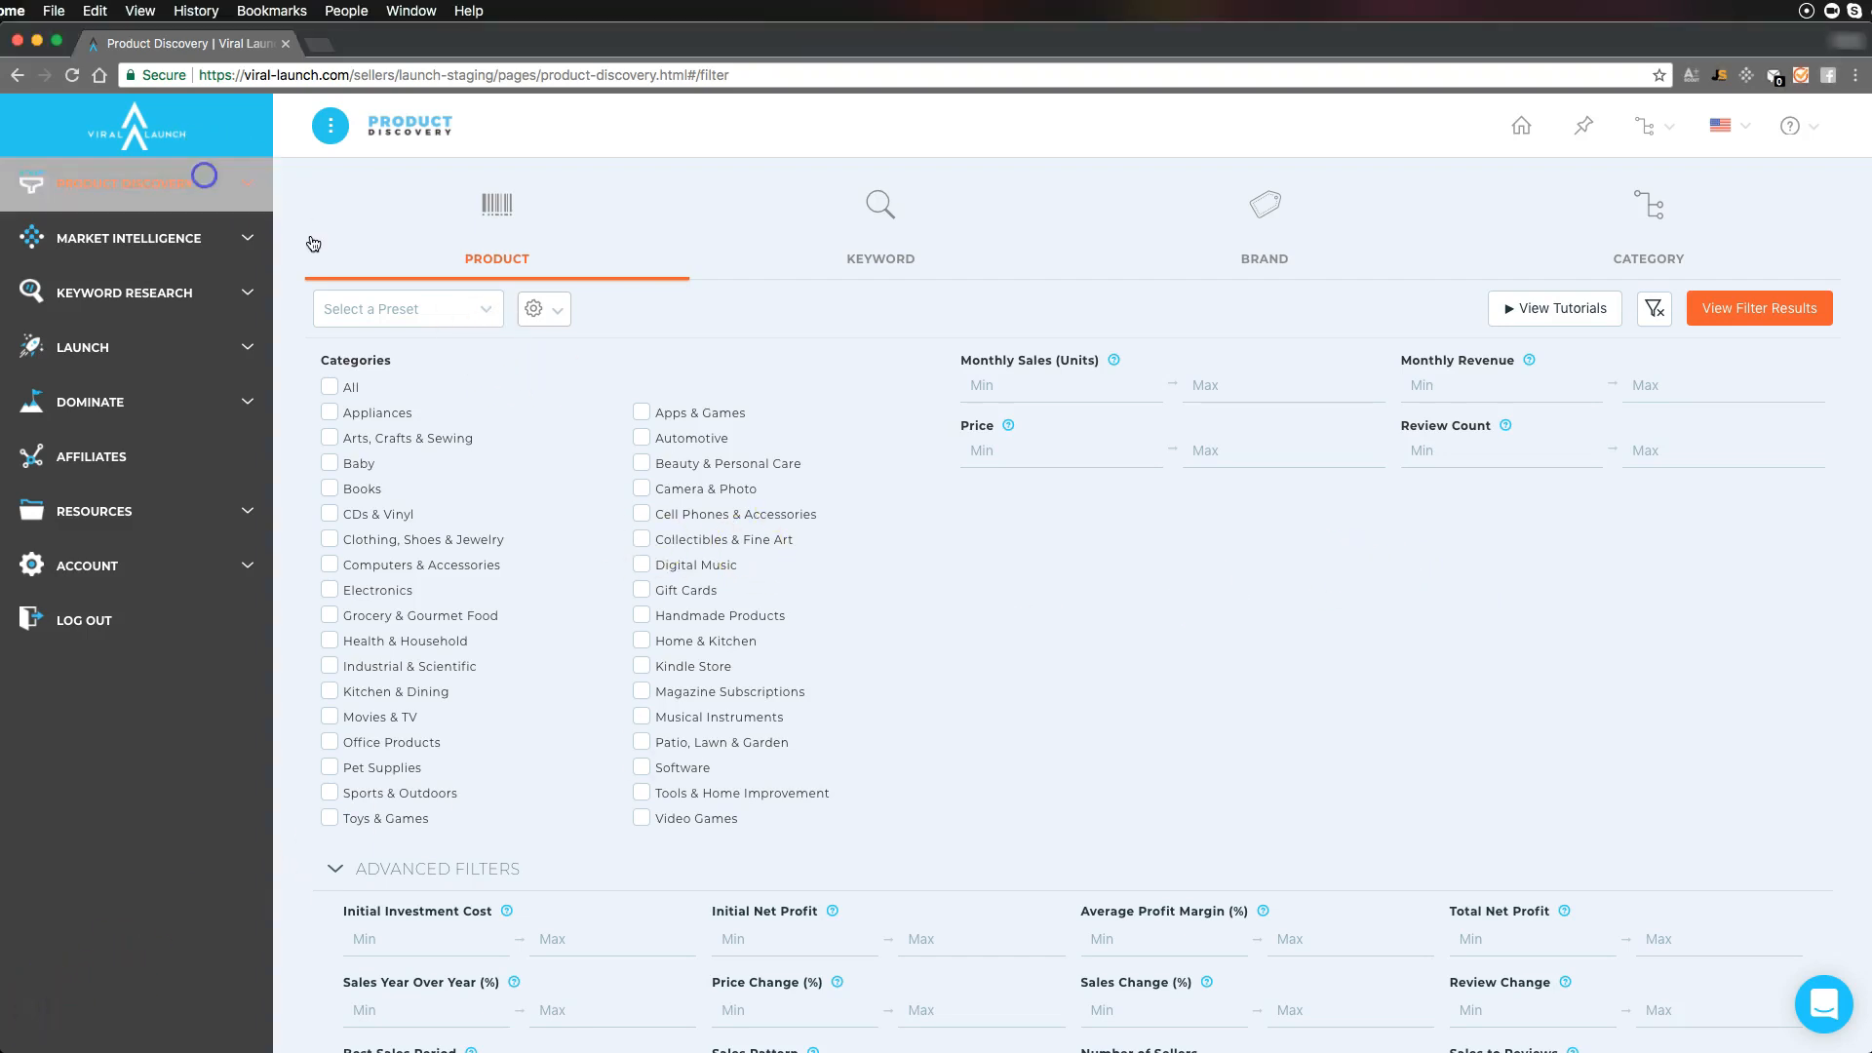
left_click(64, 239)
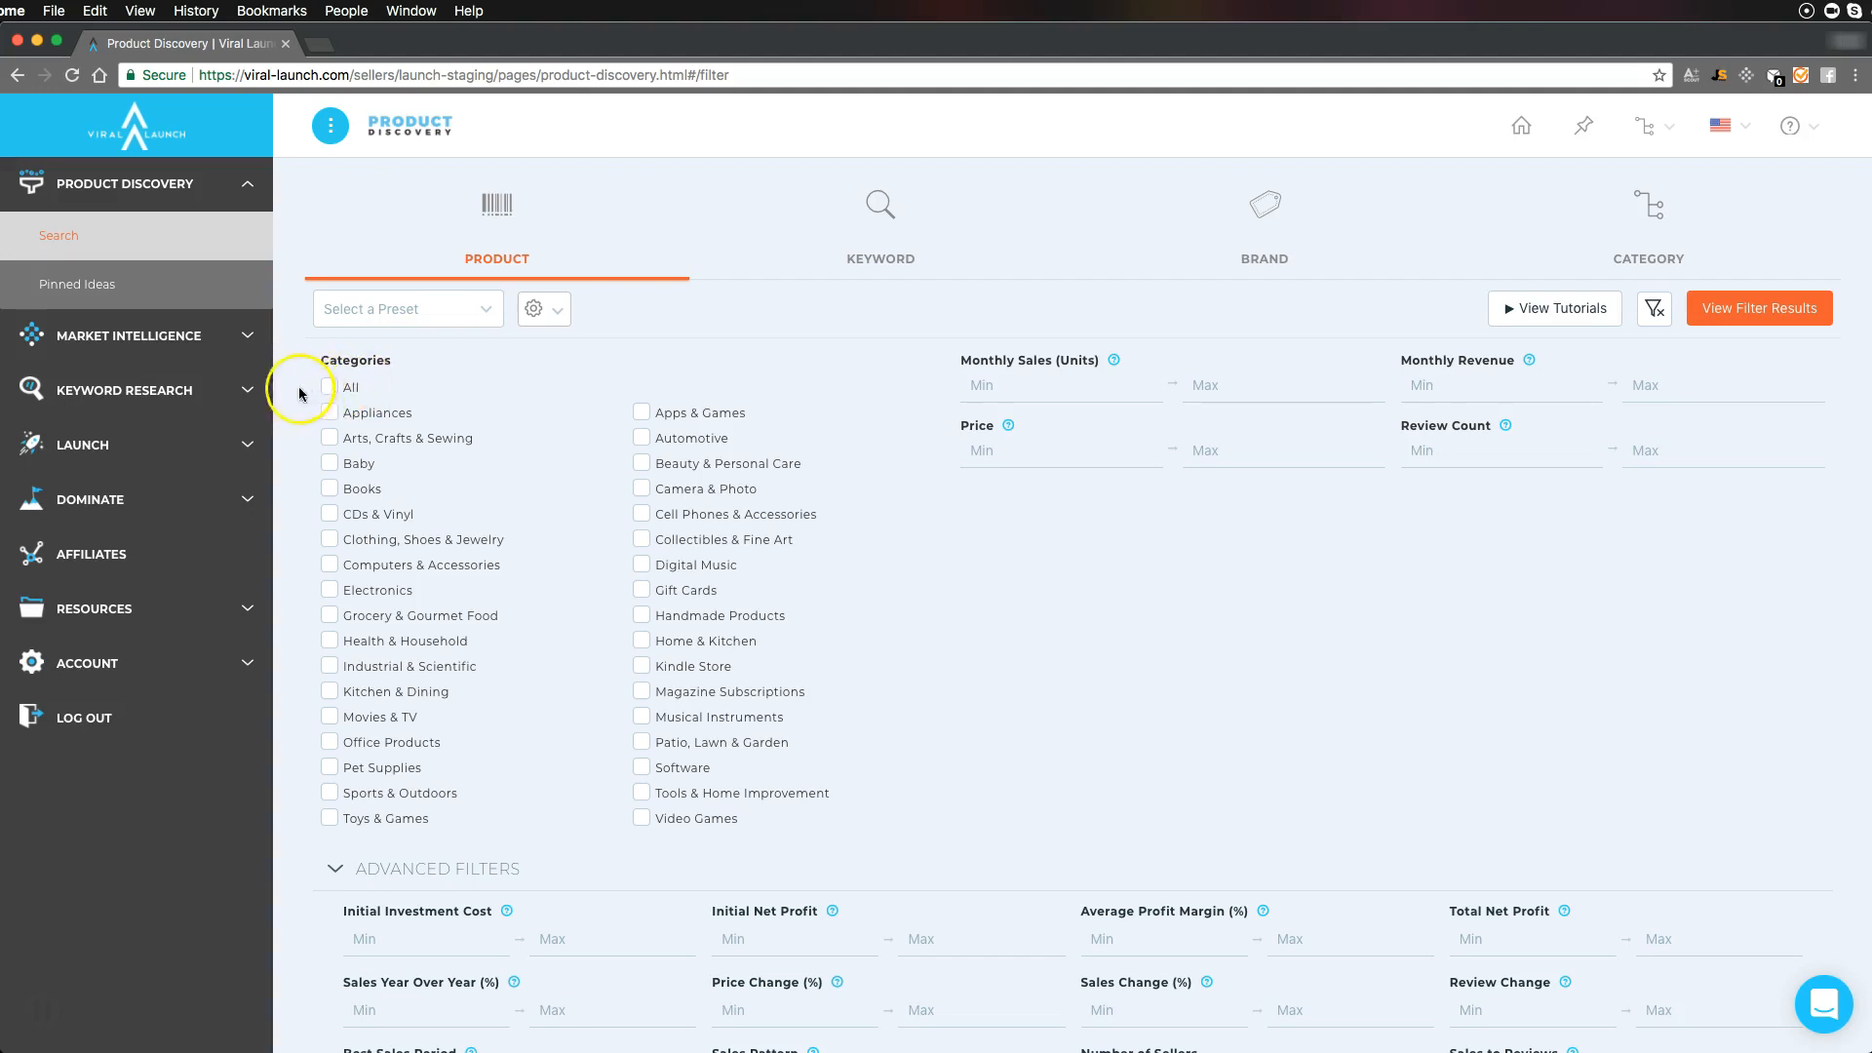
left_click(334, 388)
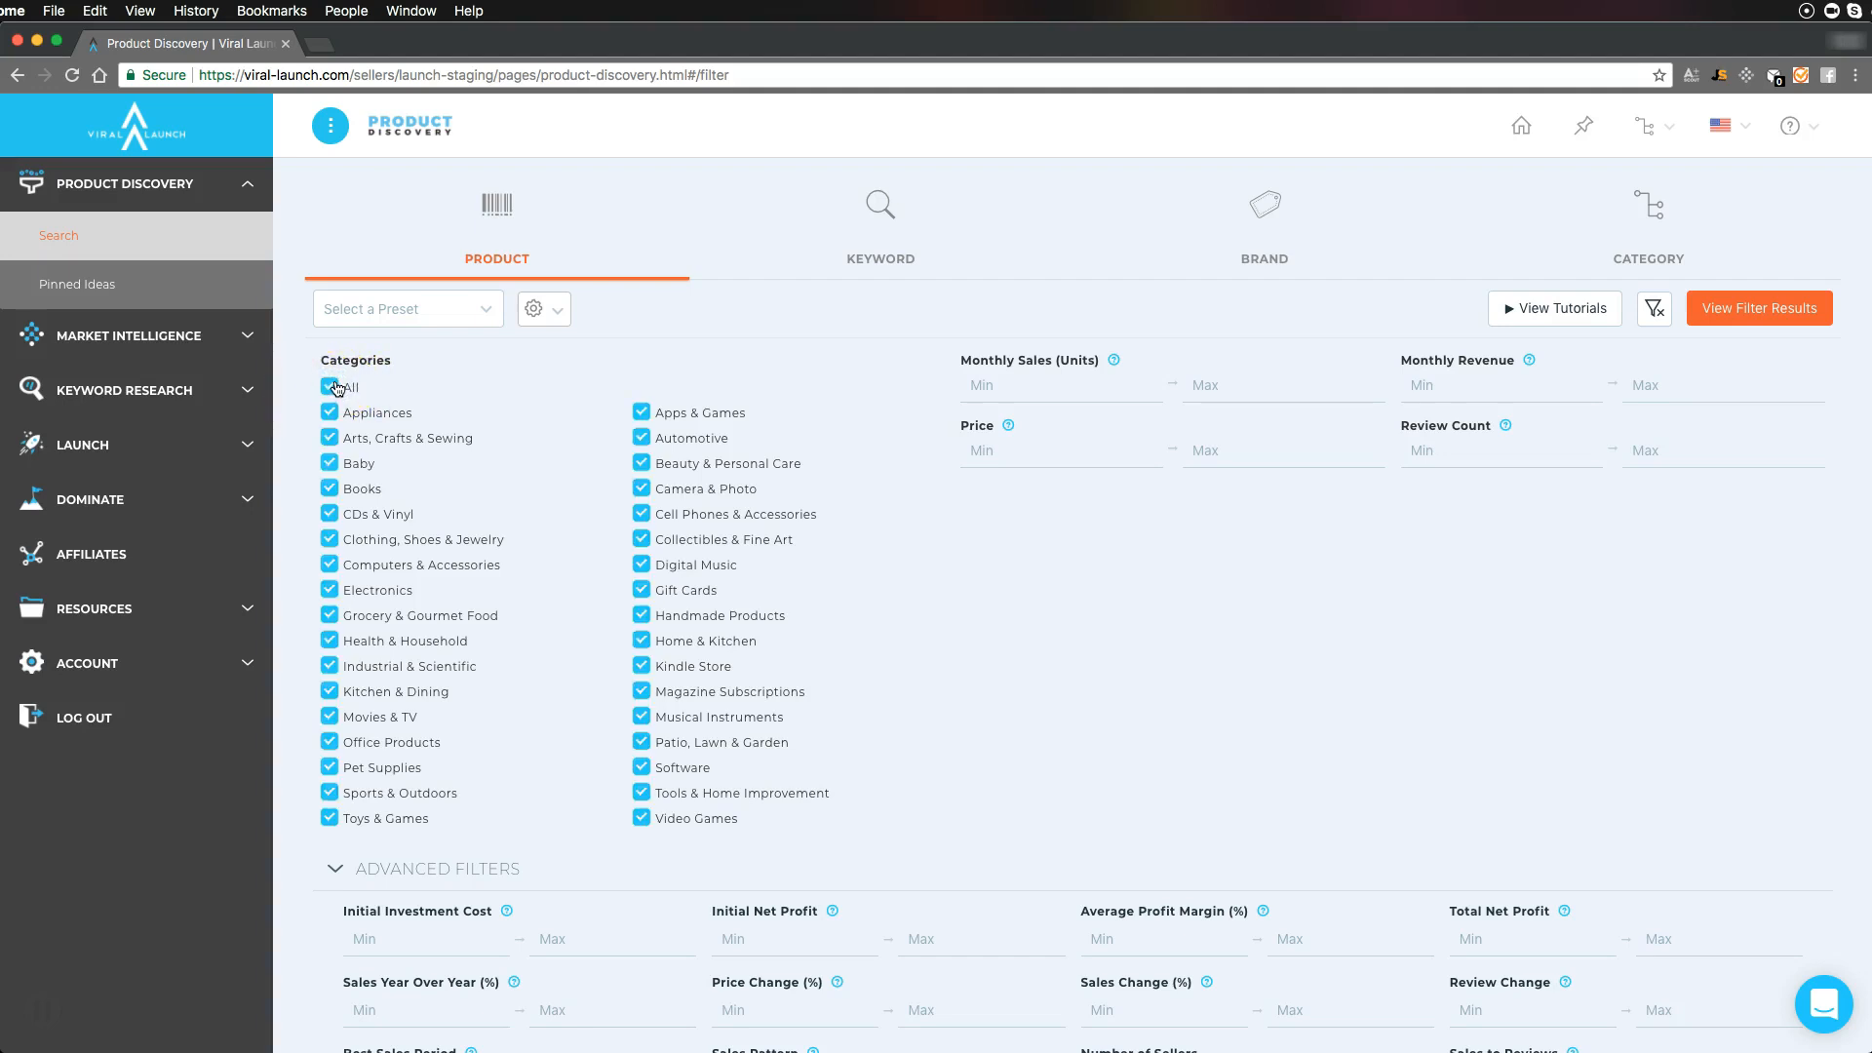
Deselect the categories Appliances; Books; CDs & Vinyl; Clothing, Shoes & Jewelry; Computers & Accessories; and Grocery & Gourmet Food
left_click_drag(336, 388, 329, 421)
left_click_drag(349, 356, 298, 358)
left_click(329, 413)
left_click(330, 488)
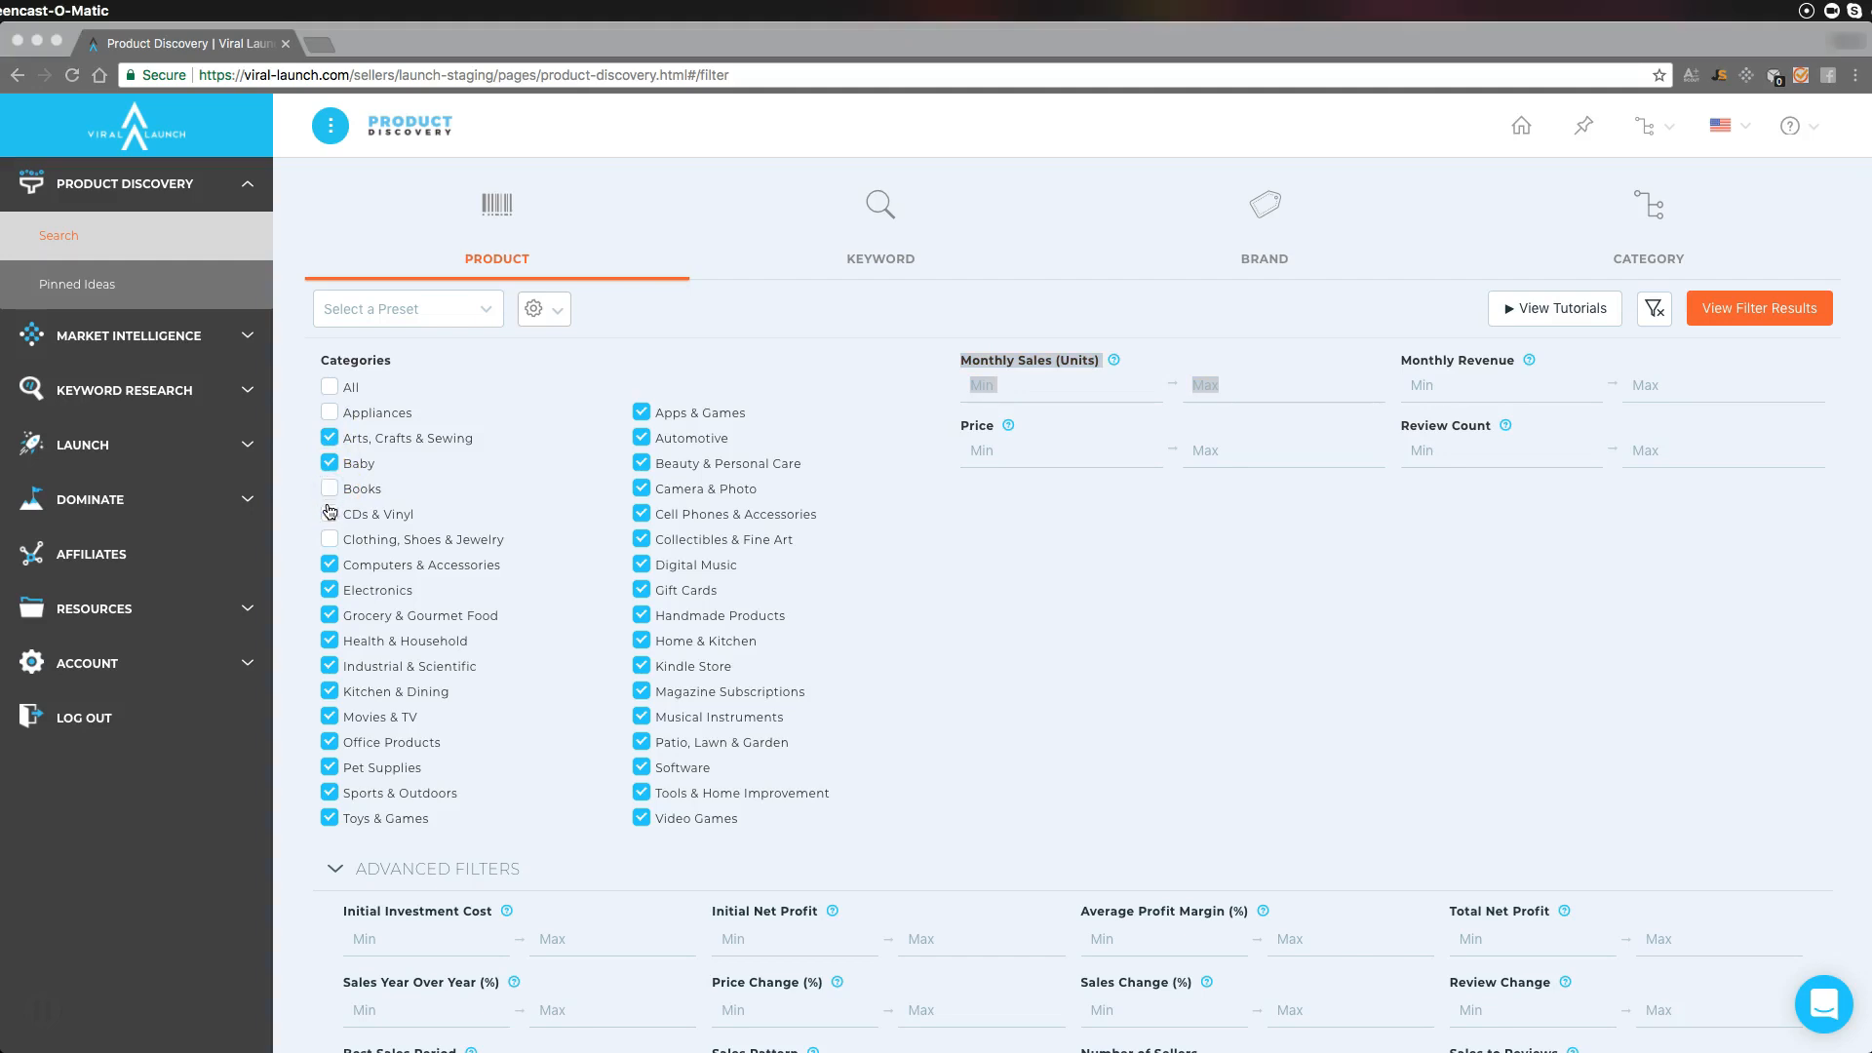
left_click(329, 513)
left_click(333, 618)
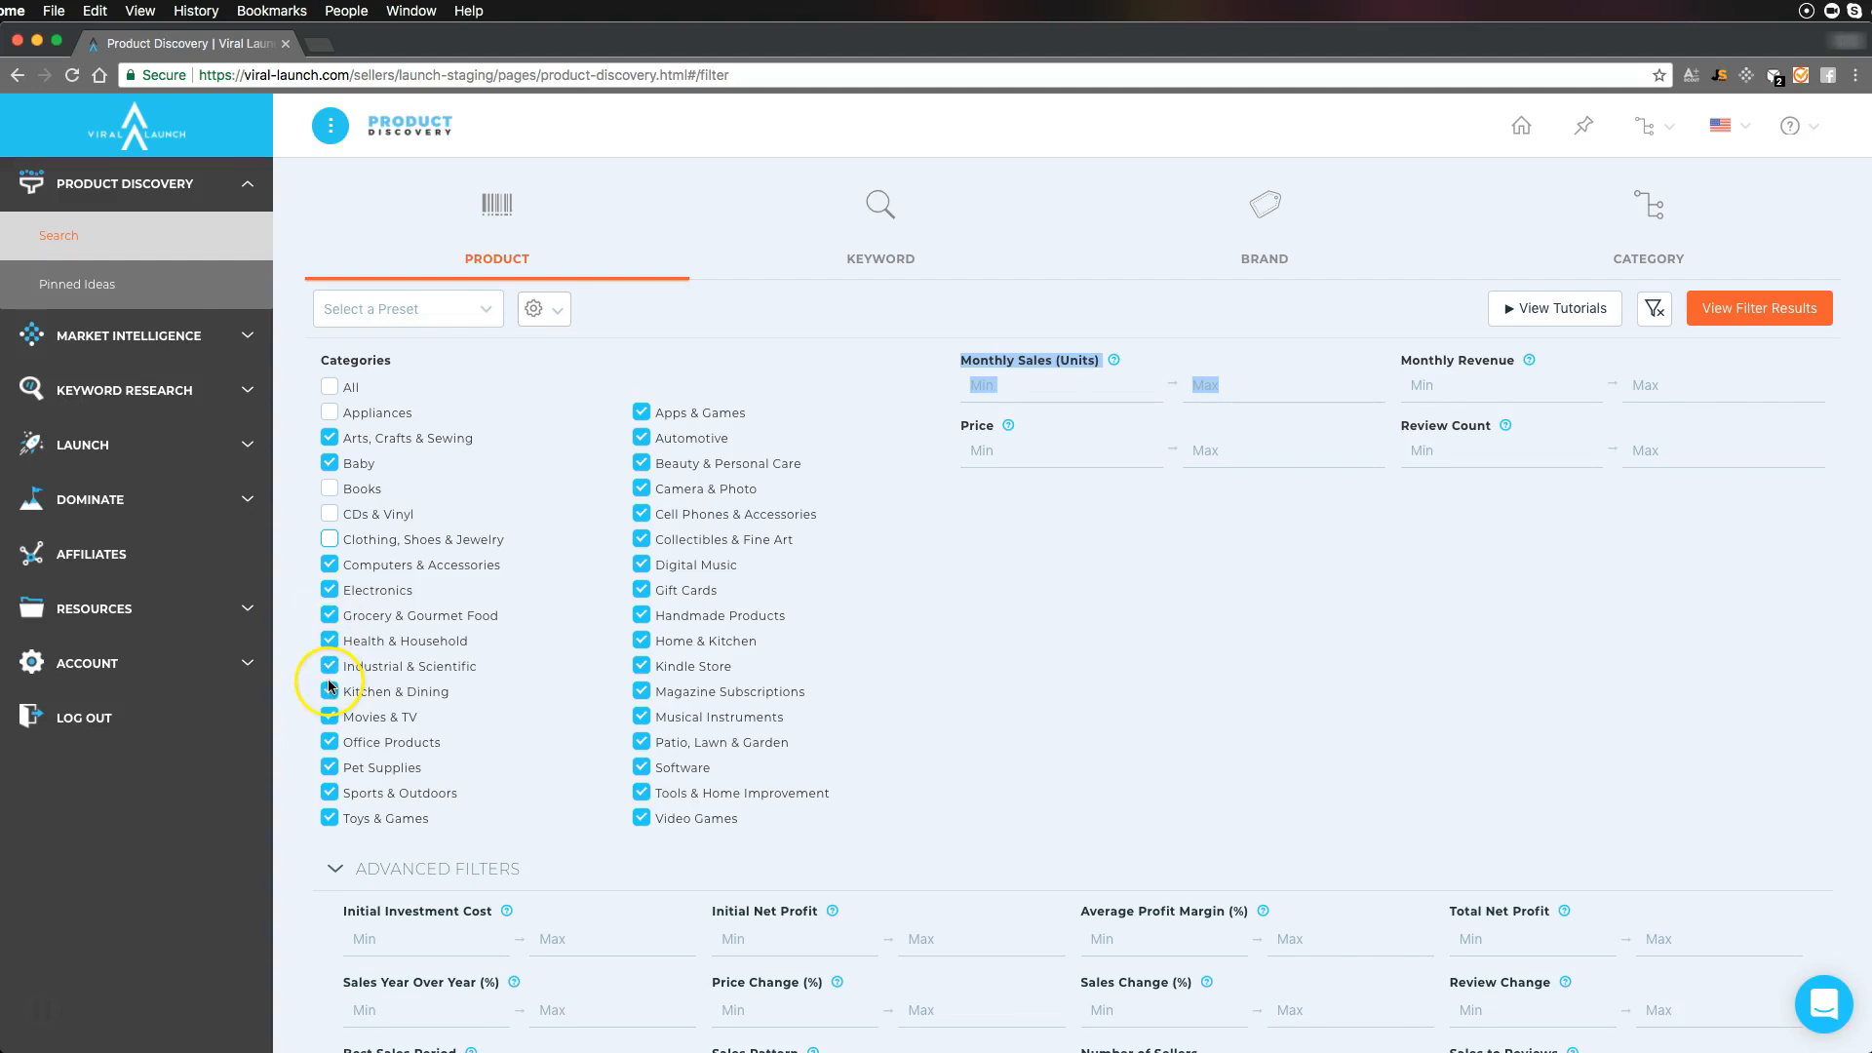
left_click(322, 718)
left_click(332, 569)
left_click(329, 616)
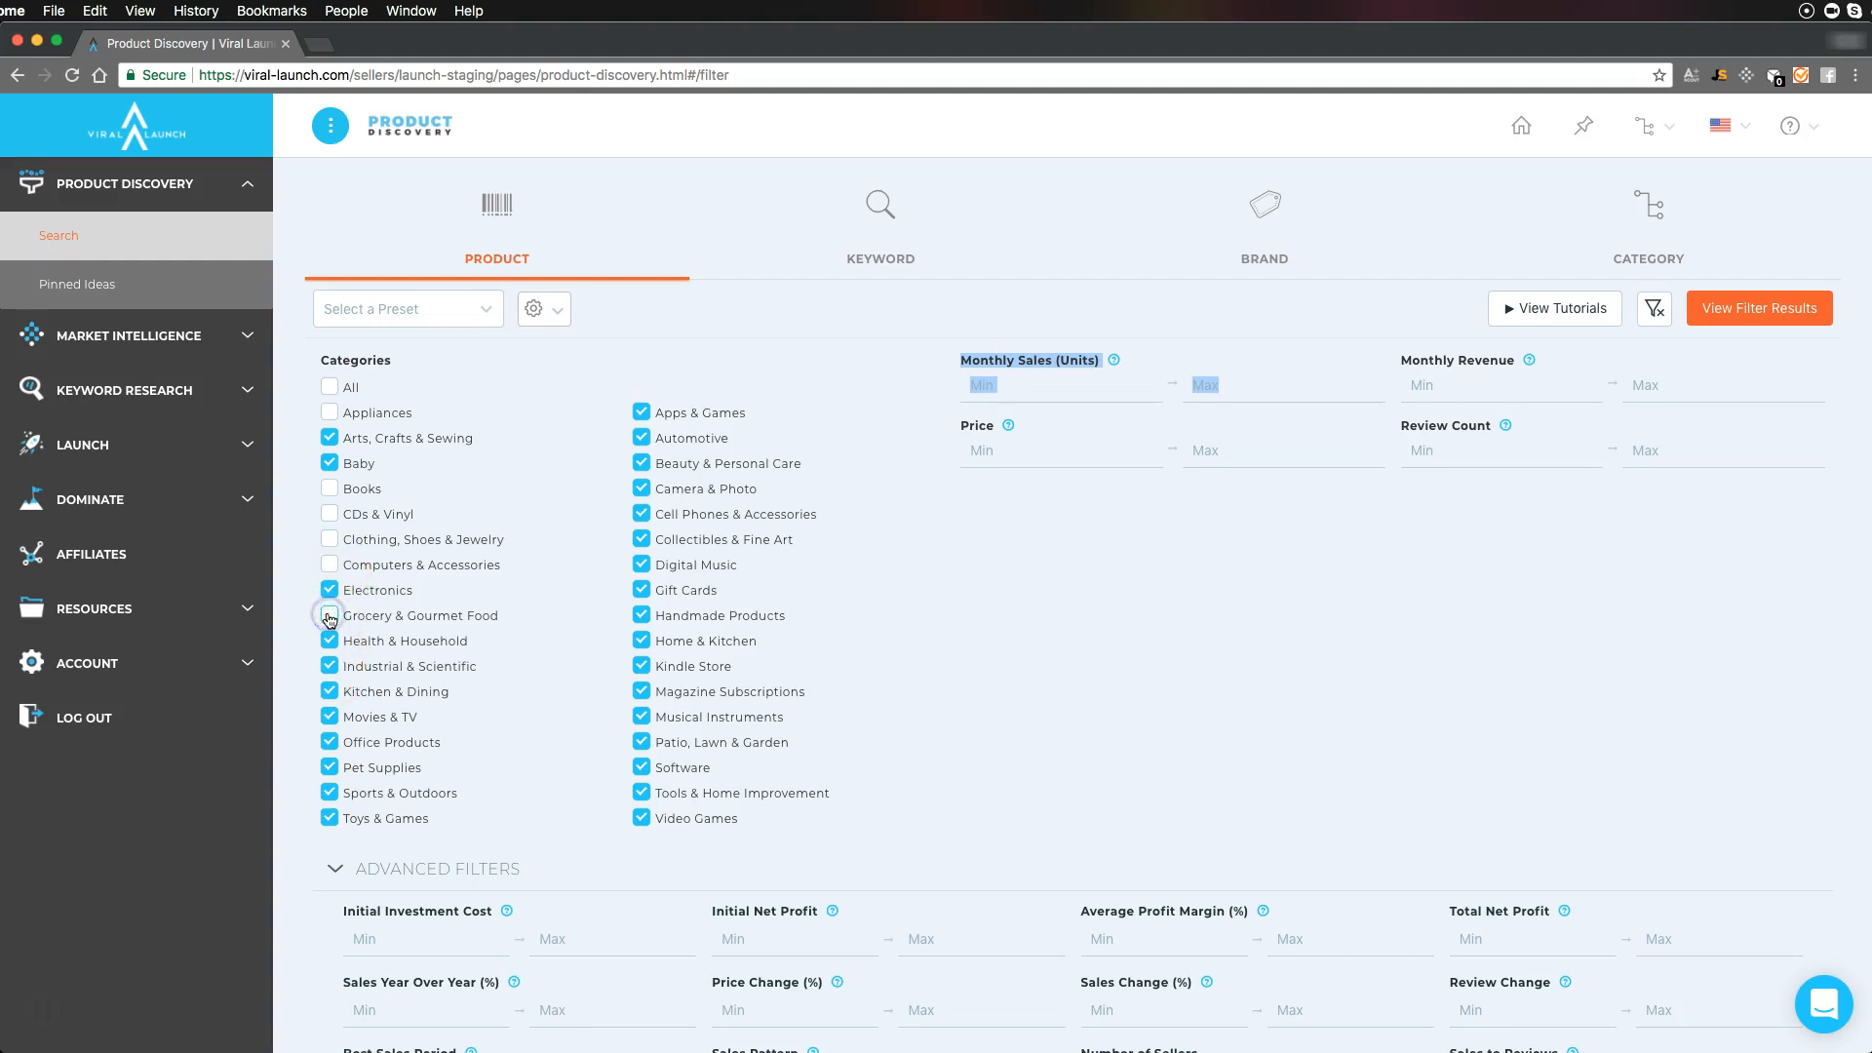
Deselect the categories Apps & Games, Automotive, Collectibles & Fine Art, Digital Music, and Cell Phones & Accessories
left_click(641, 414)
left_click(642, 439)
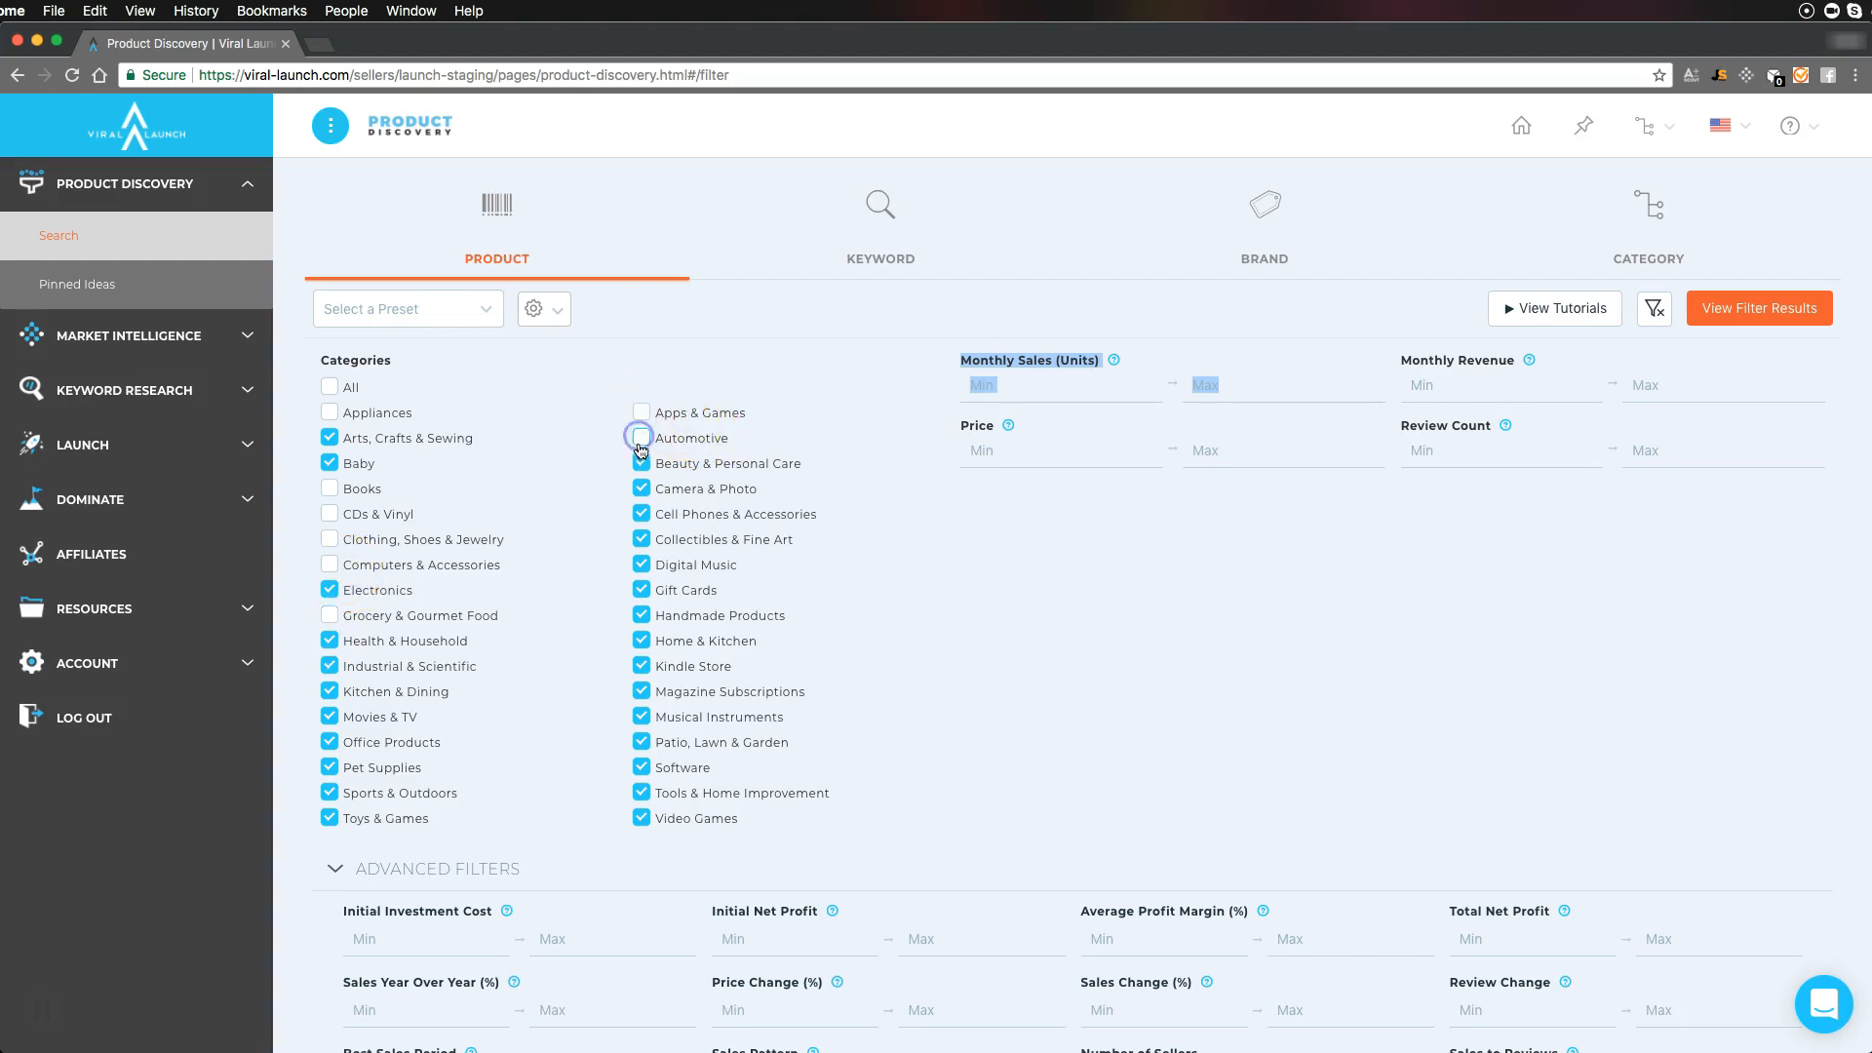
left_click(642, 541)
left_click(641, 565)
left_click(640, 436)
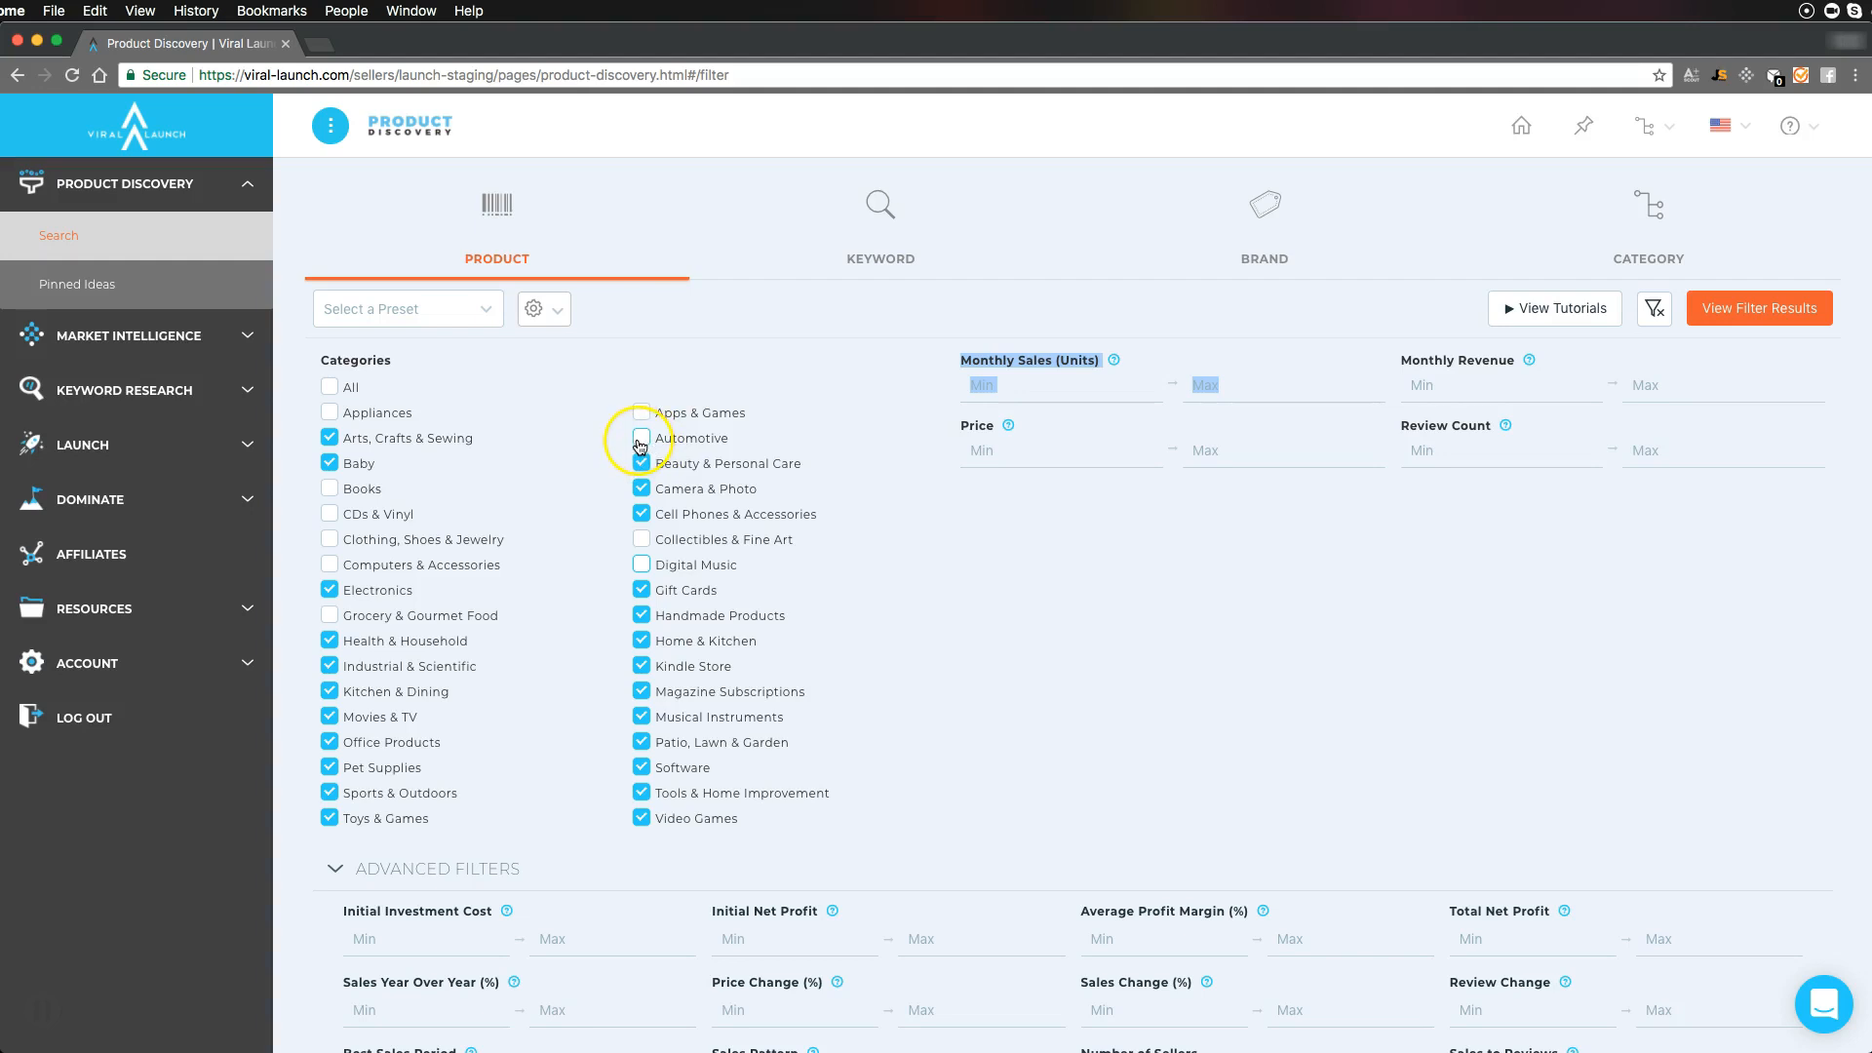
left_click(642, 515)
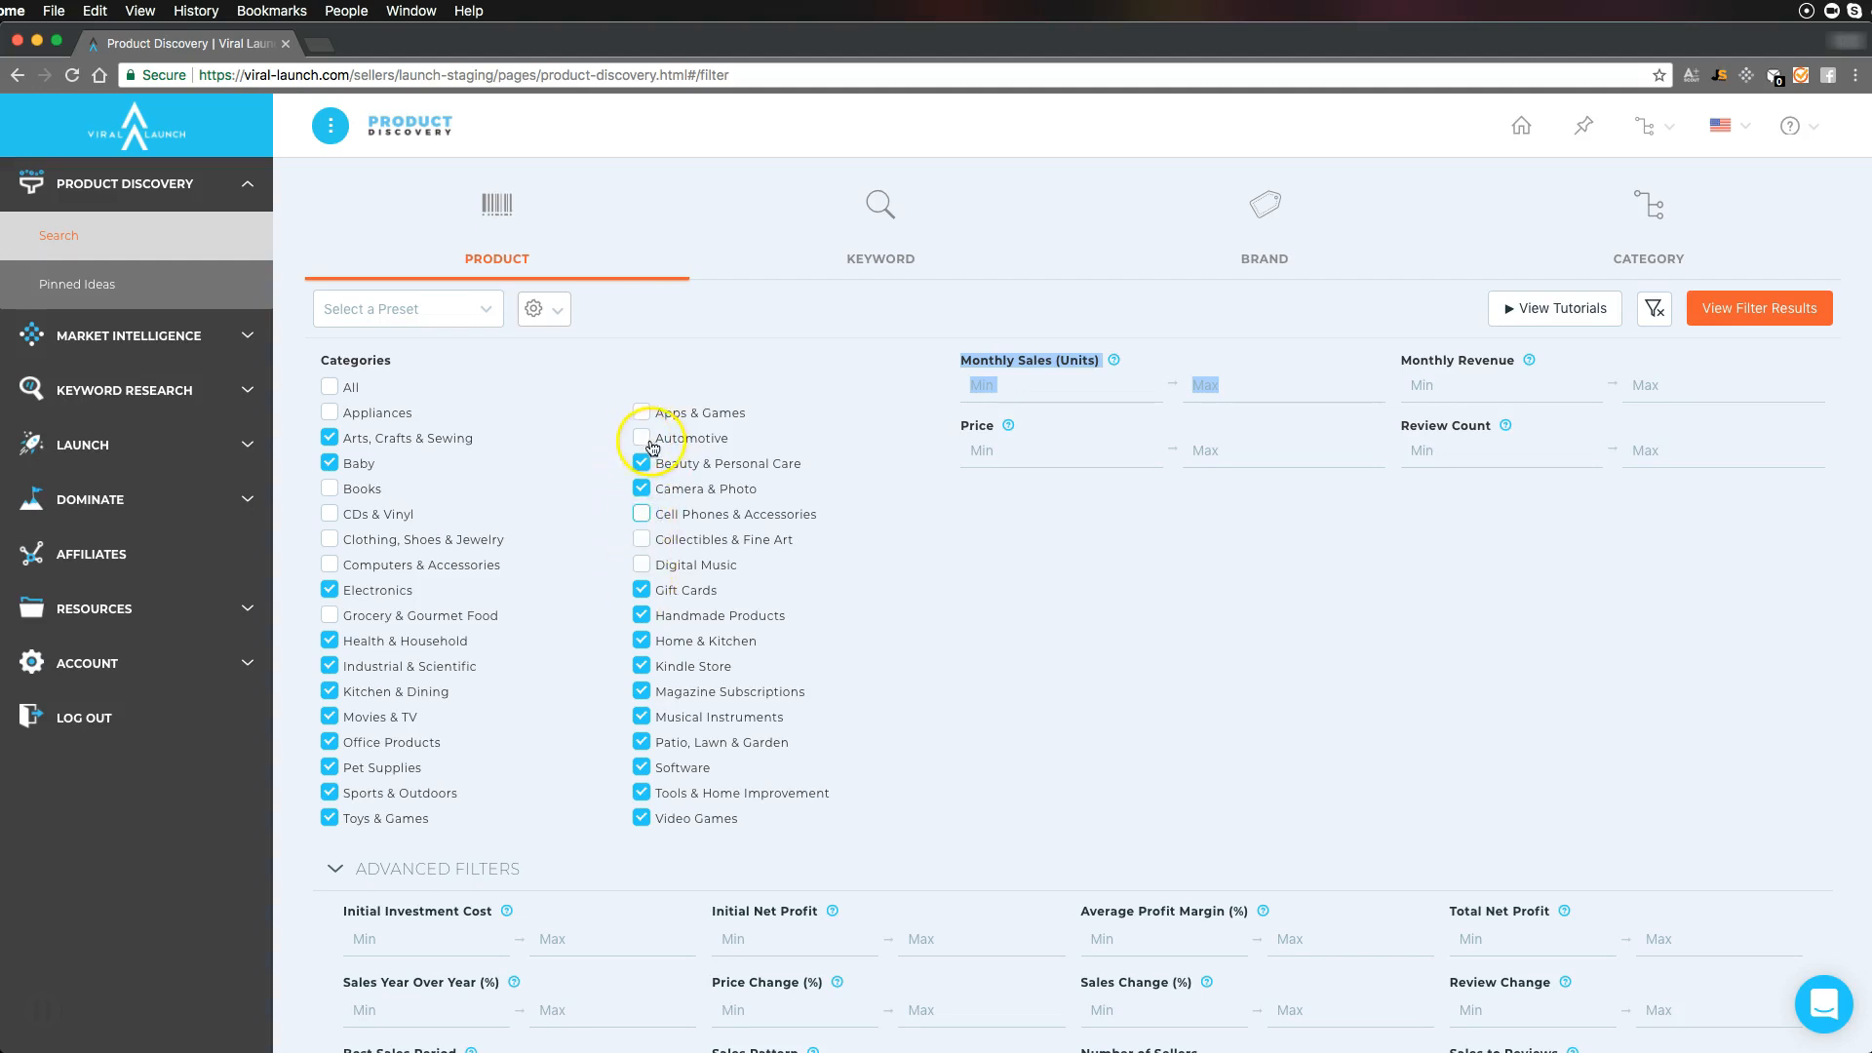
Deselect the categories Gift Cards, Handmade Products, Kindle Store, Magazine Subscriptions, Video Games, Software, and Movies & TV
left_click(642, 591)
left_click(641, 616)
left_click(640, 669)
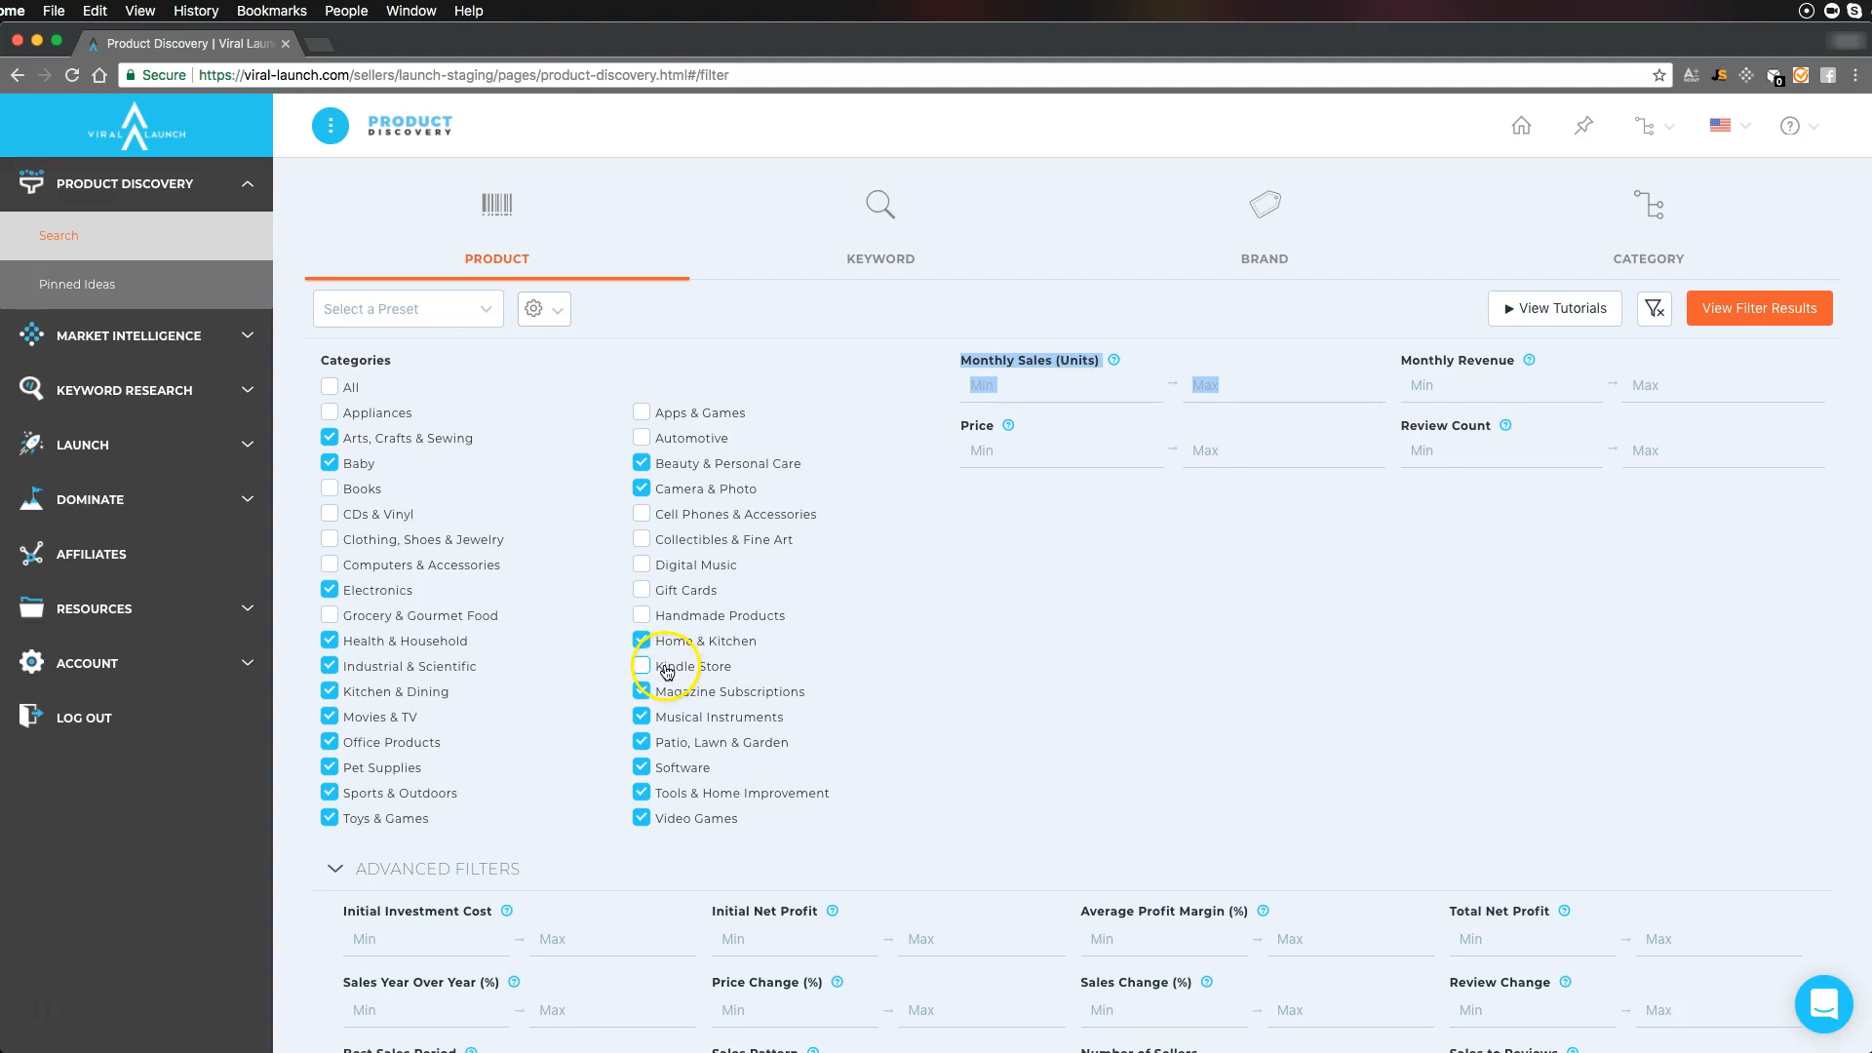
left_click(646, 689)
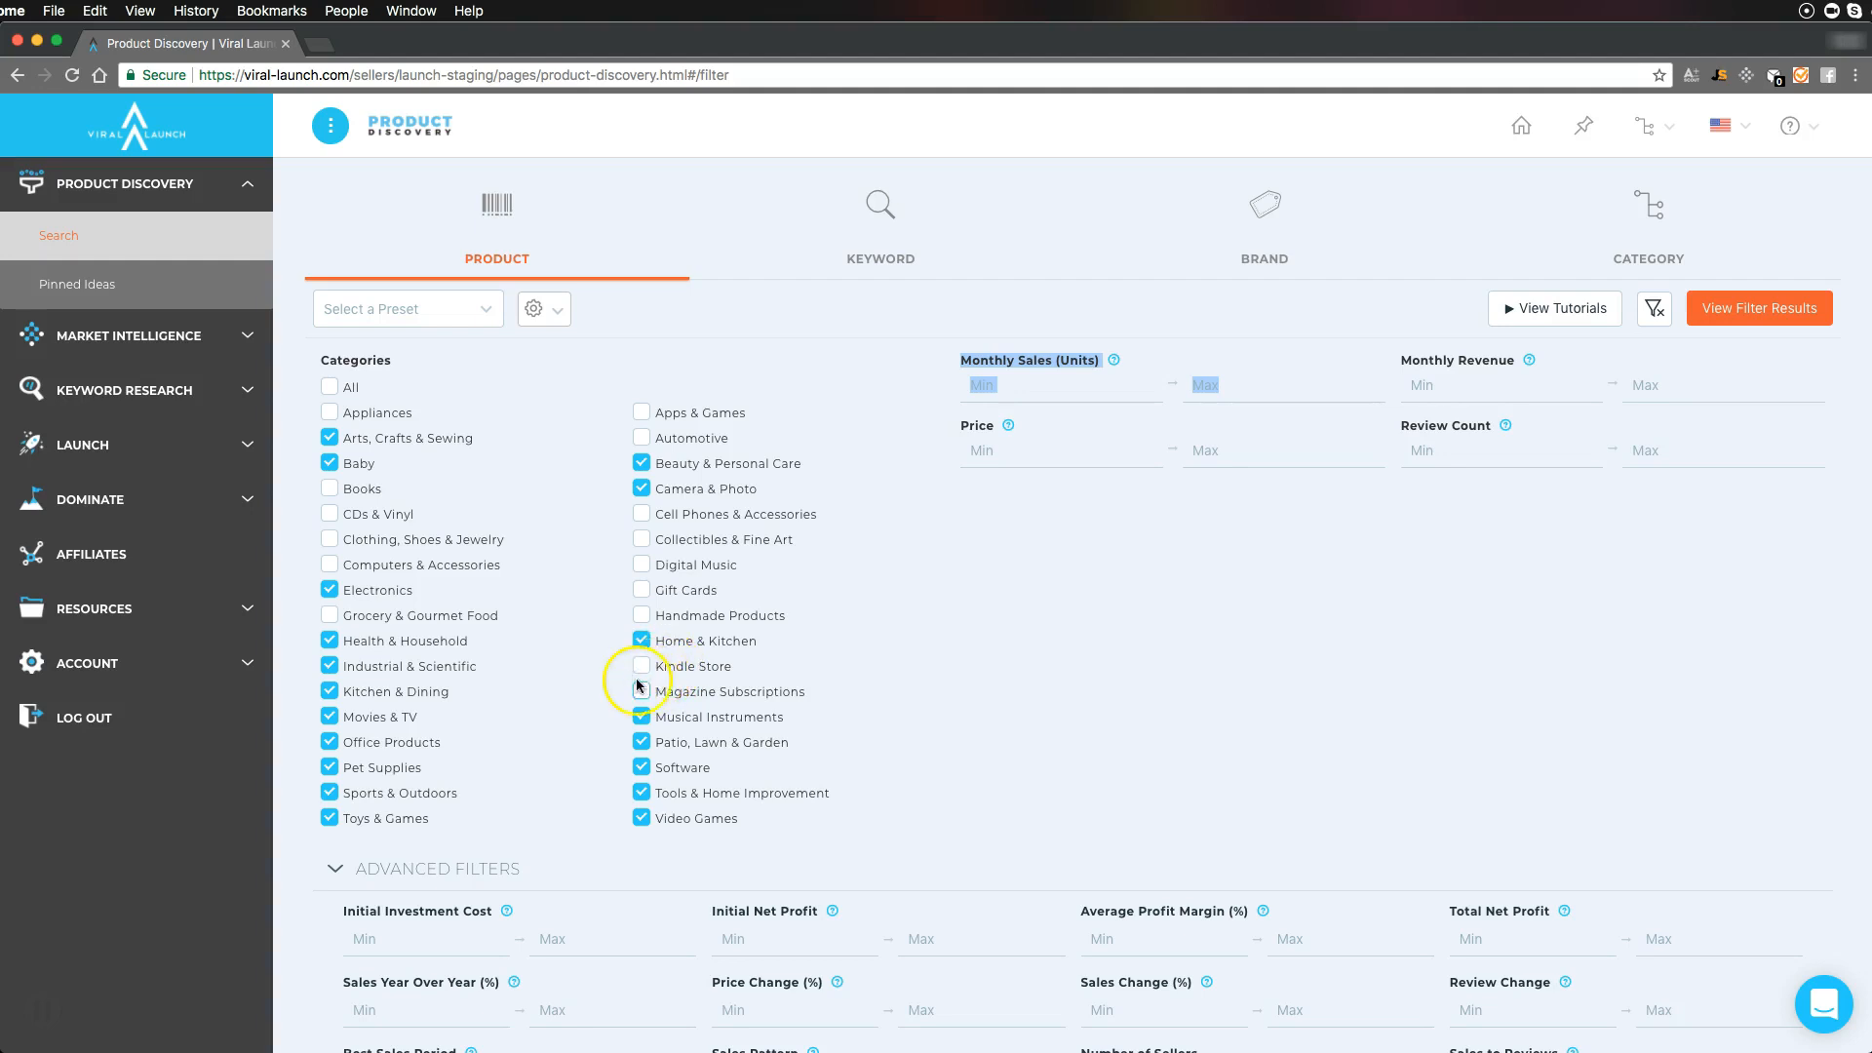
left_click(643, 819)
left_click(643, 768)
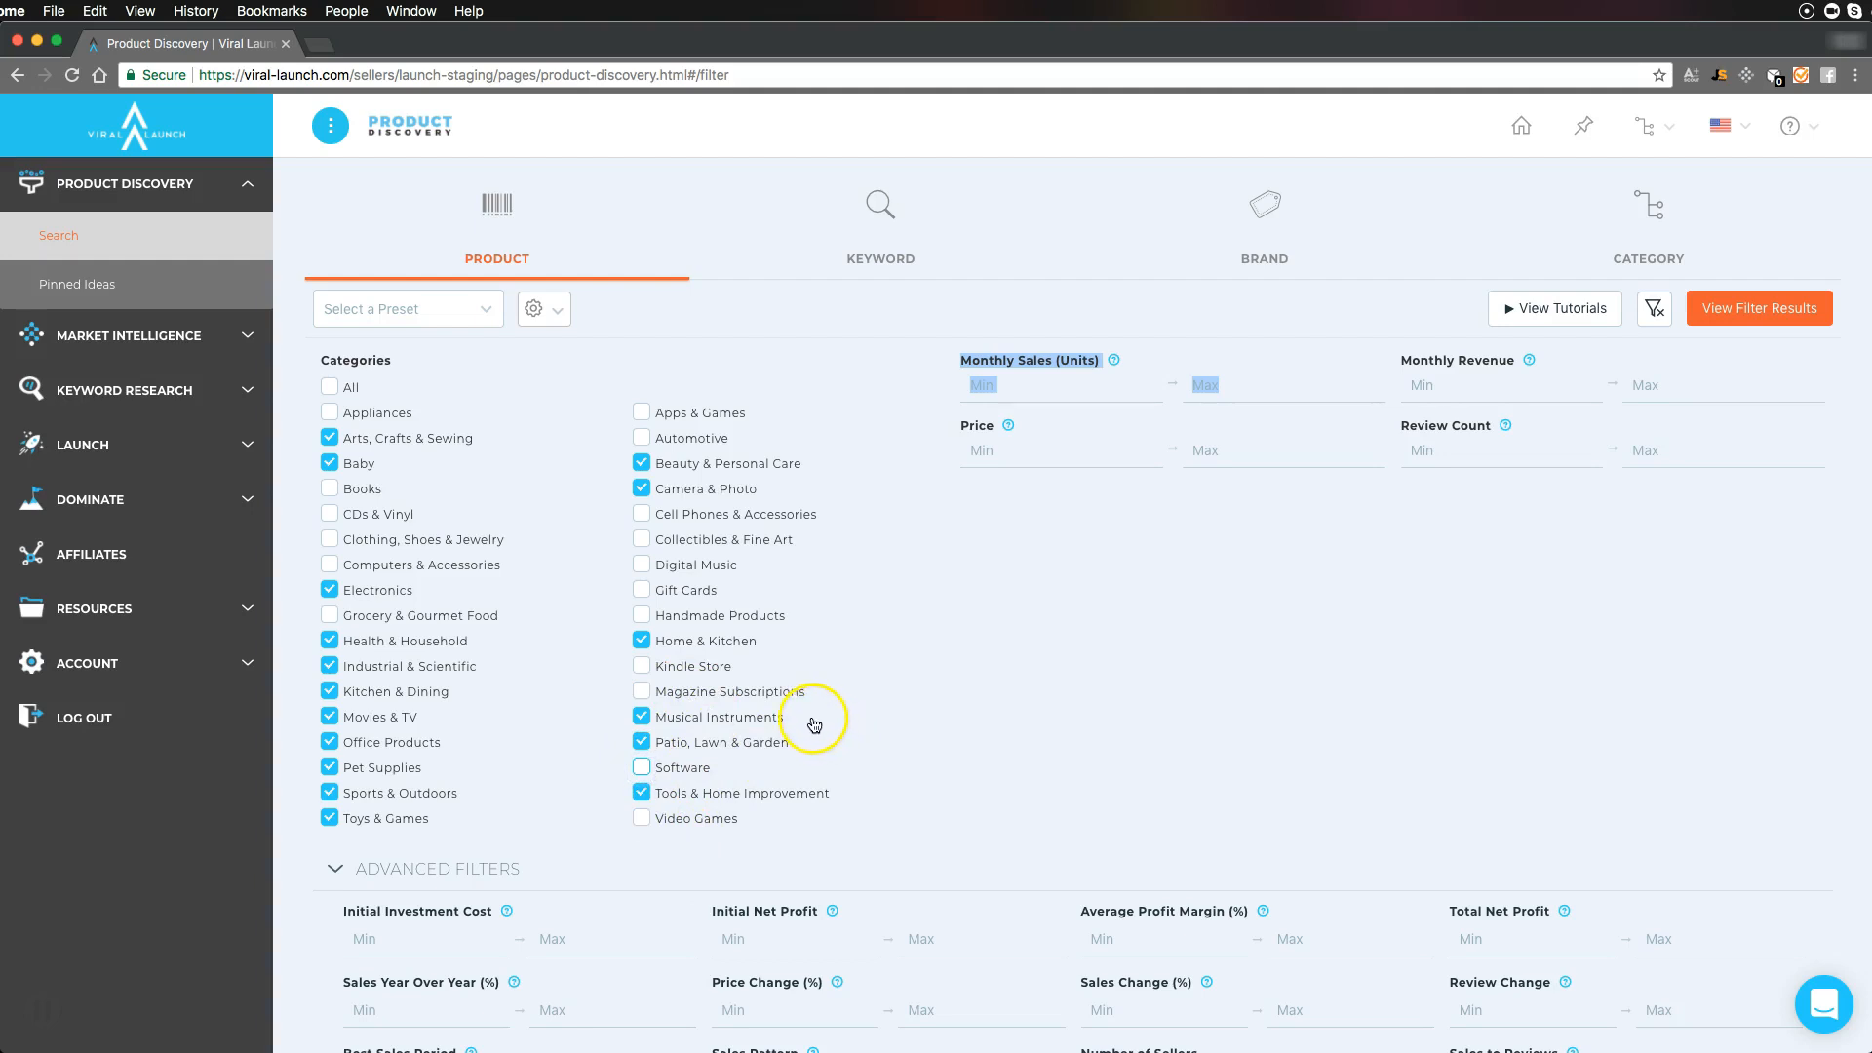
left_click(1017, 655)
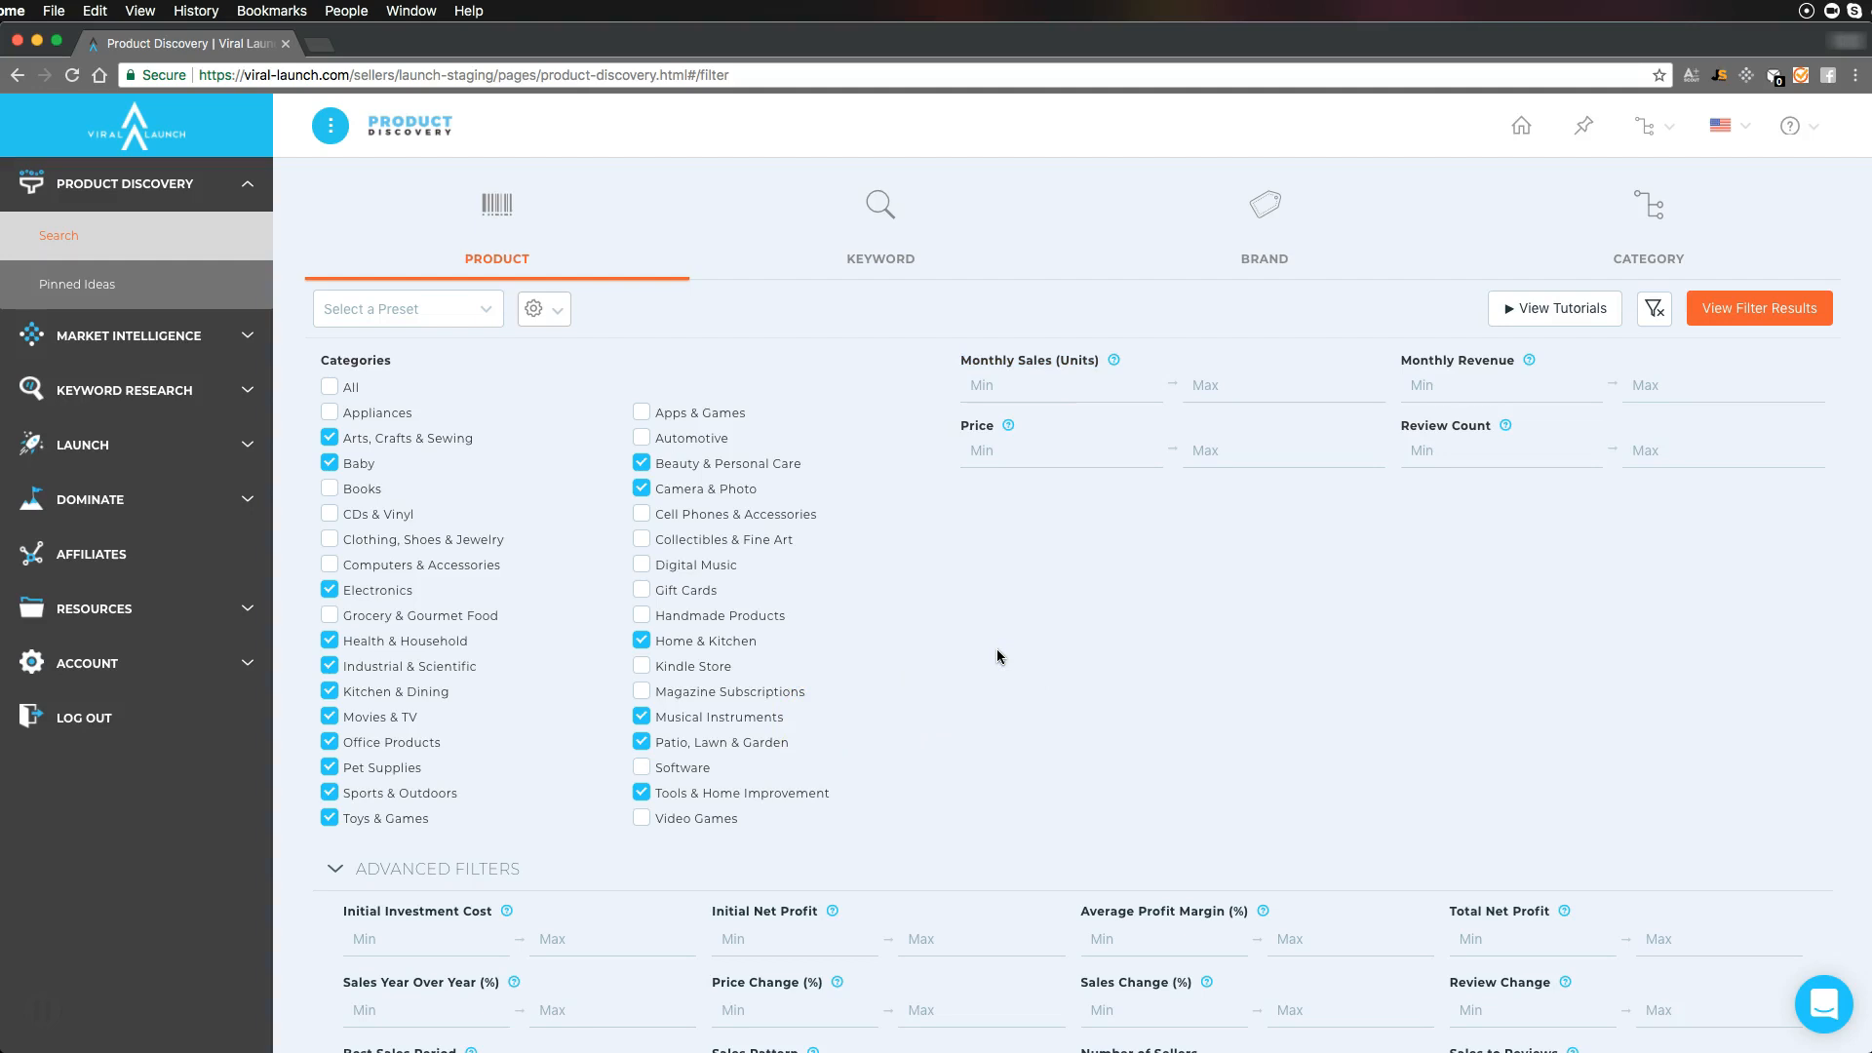
left_click(971, 651)
left_click(330, 722)
left_click(535, 543)
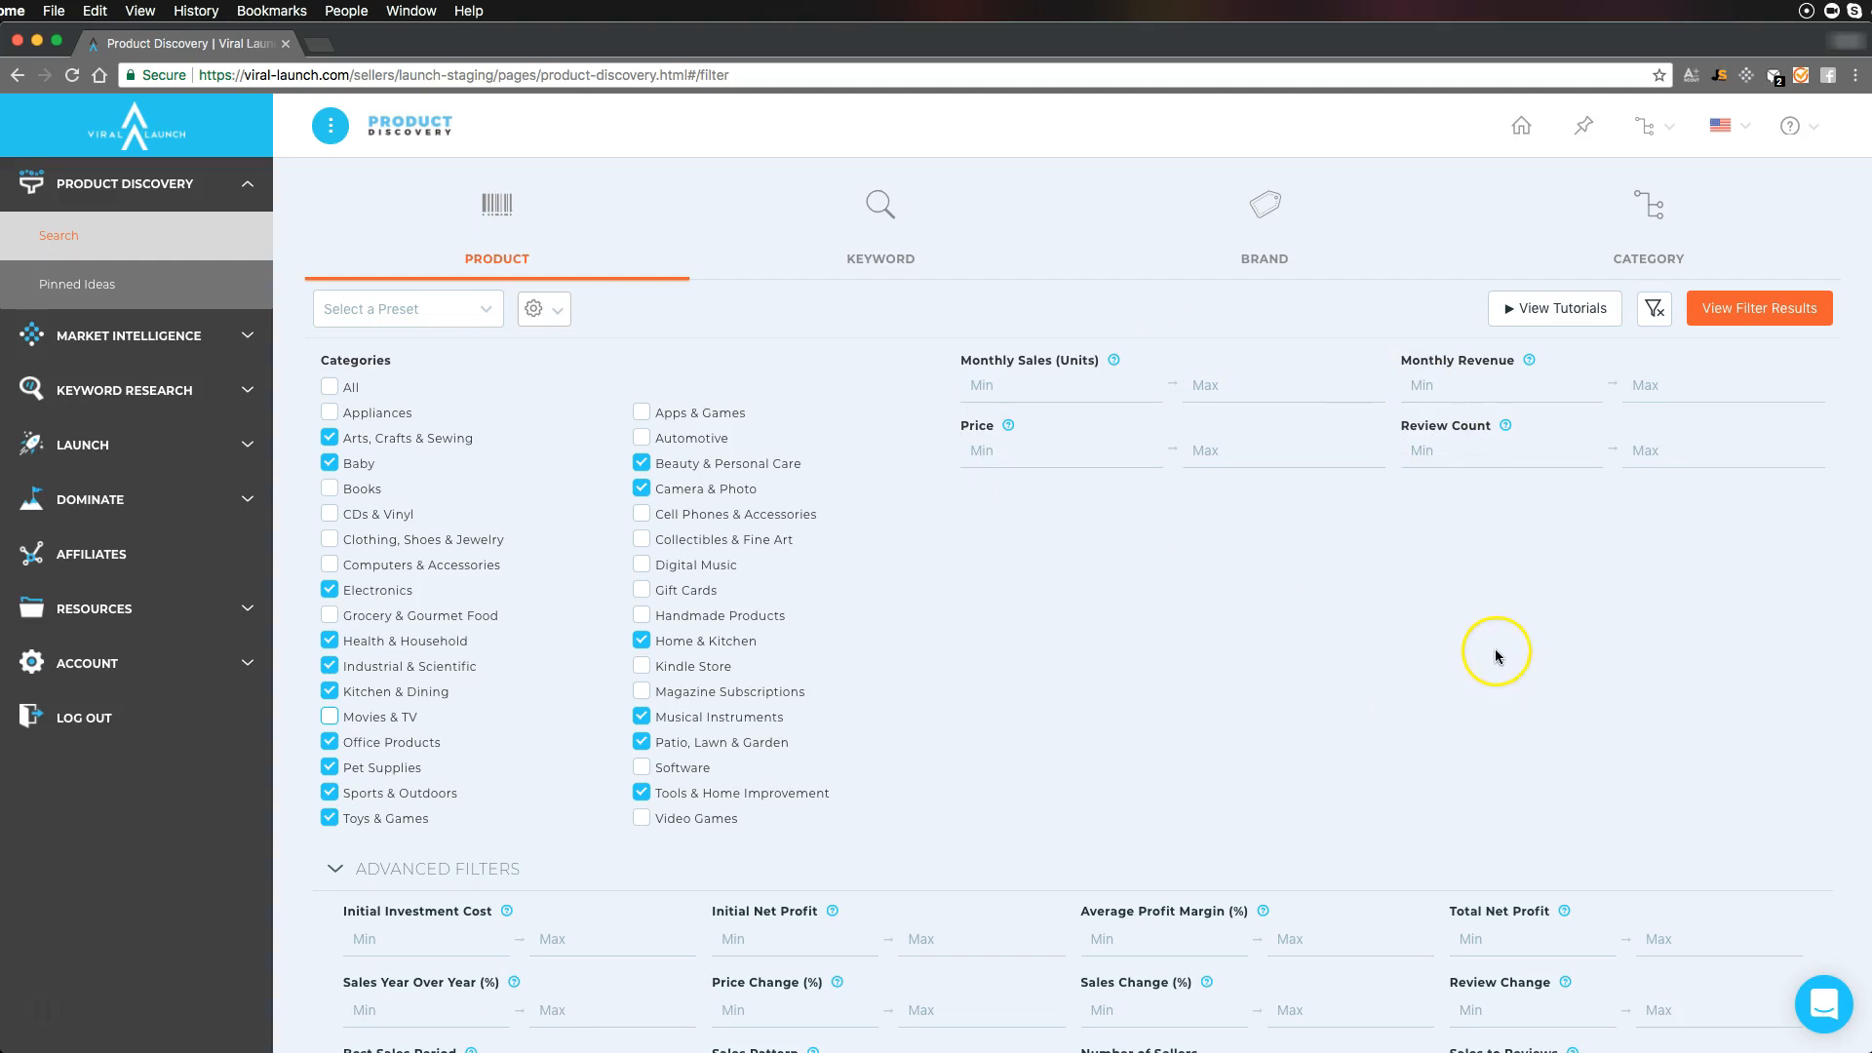
Set the minimum monthly sales filter to 300 units, leaving the maximum empty
left_click(1049, 386)
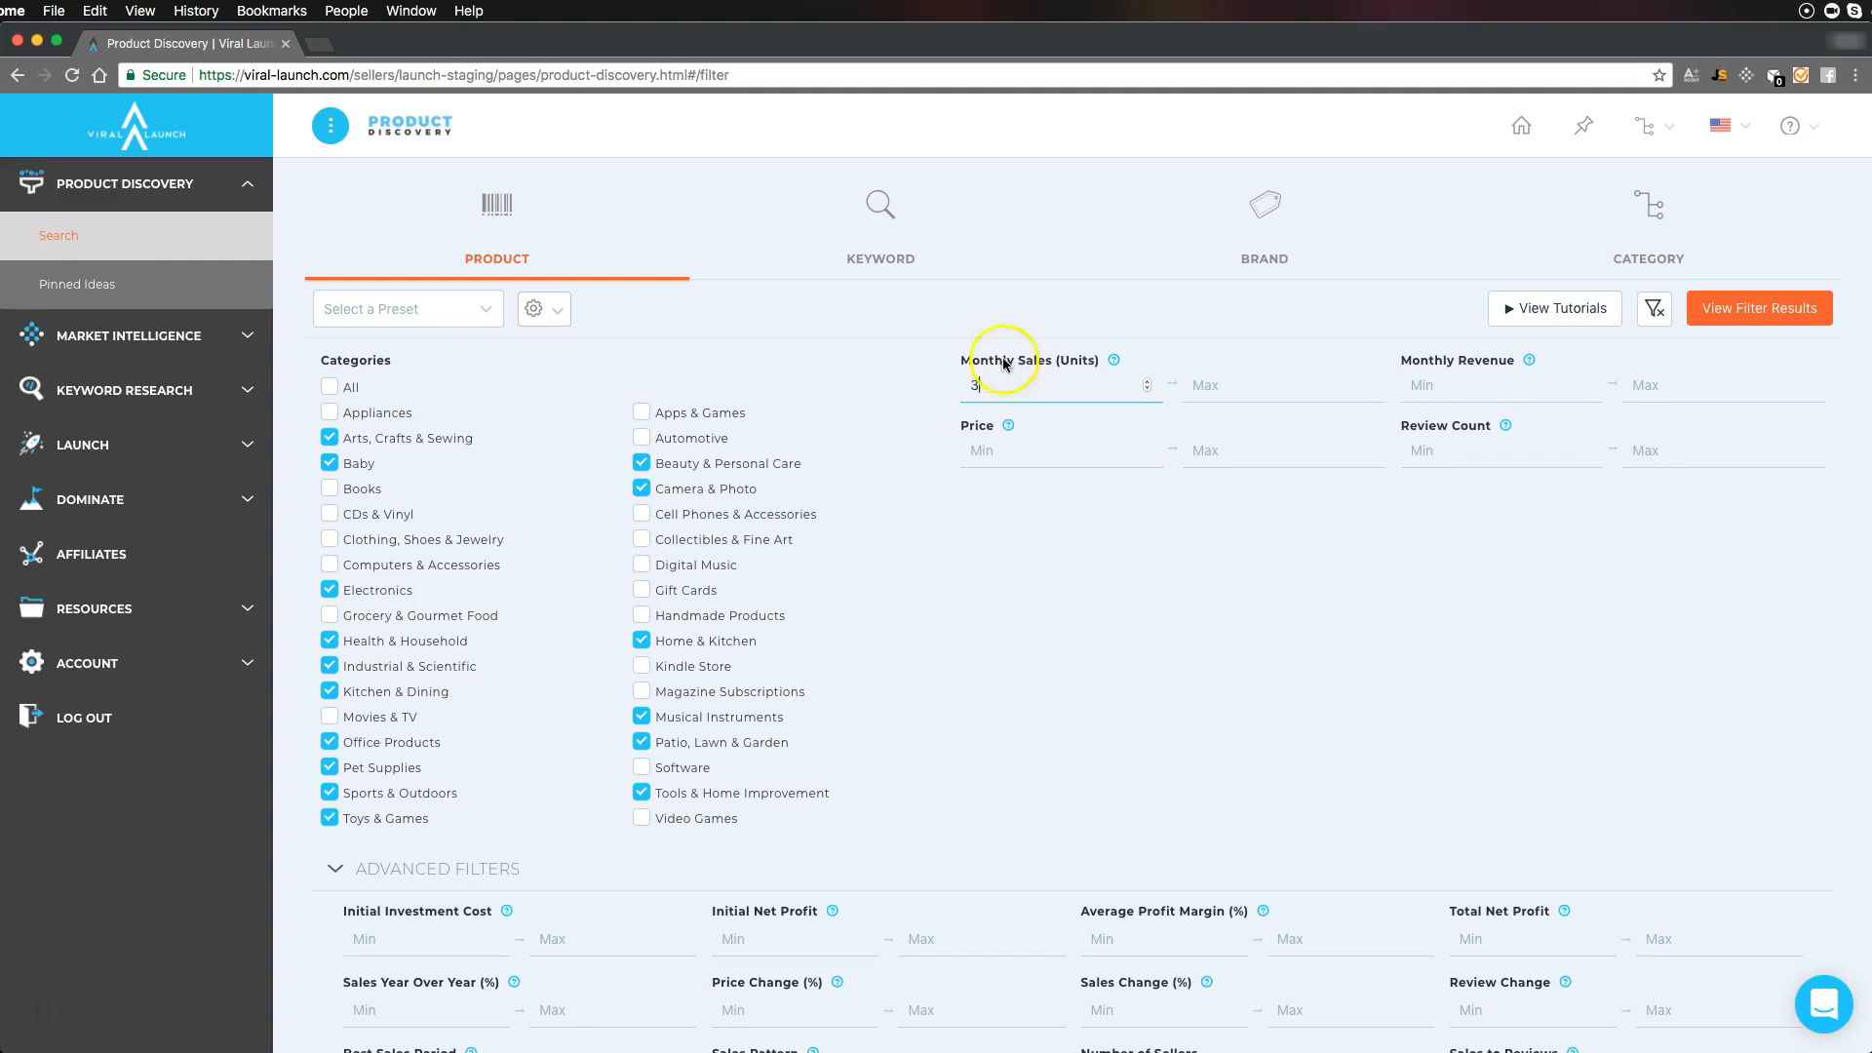
type("300")
left_click(1125, 518)
left_click(1086, 458)
left_click(1095, 392)
left_click(1226, 388)
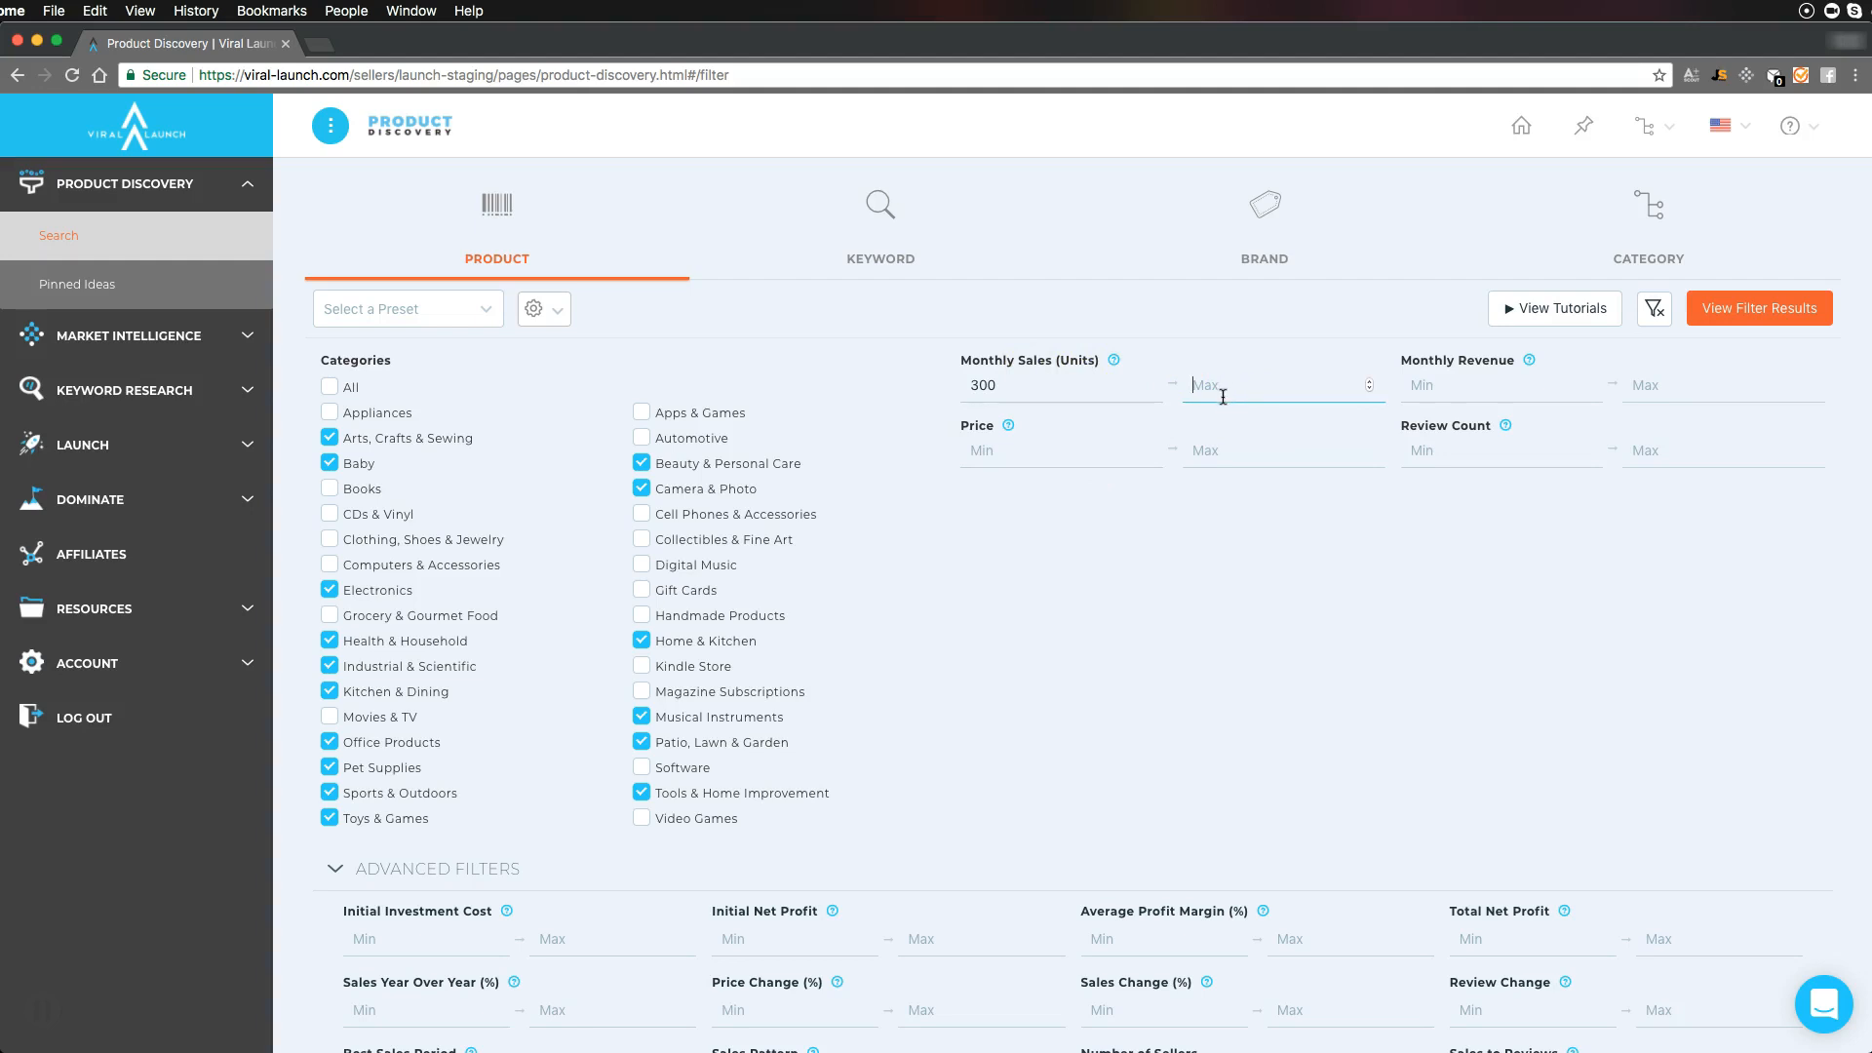
left_click(1221, 398)
Set the minimum monthly revenue filter to 5000, leaving the maximum empty
left_click(1548, 388)
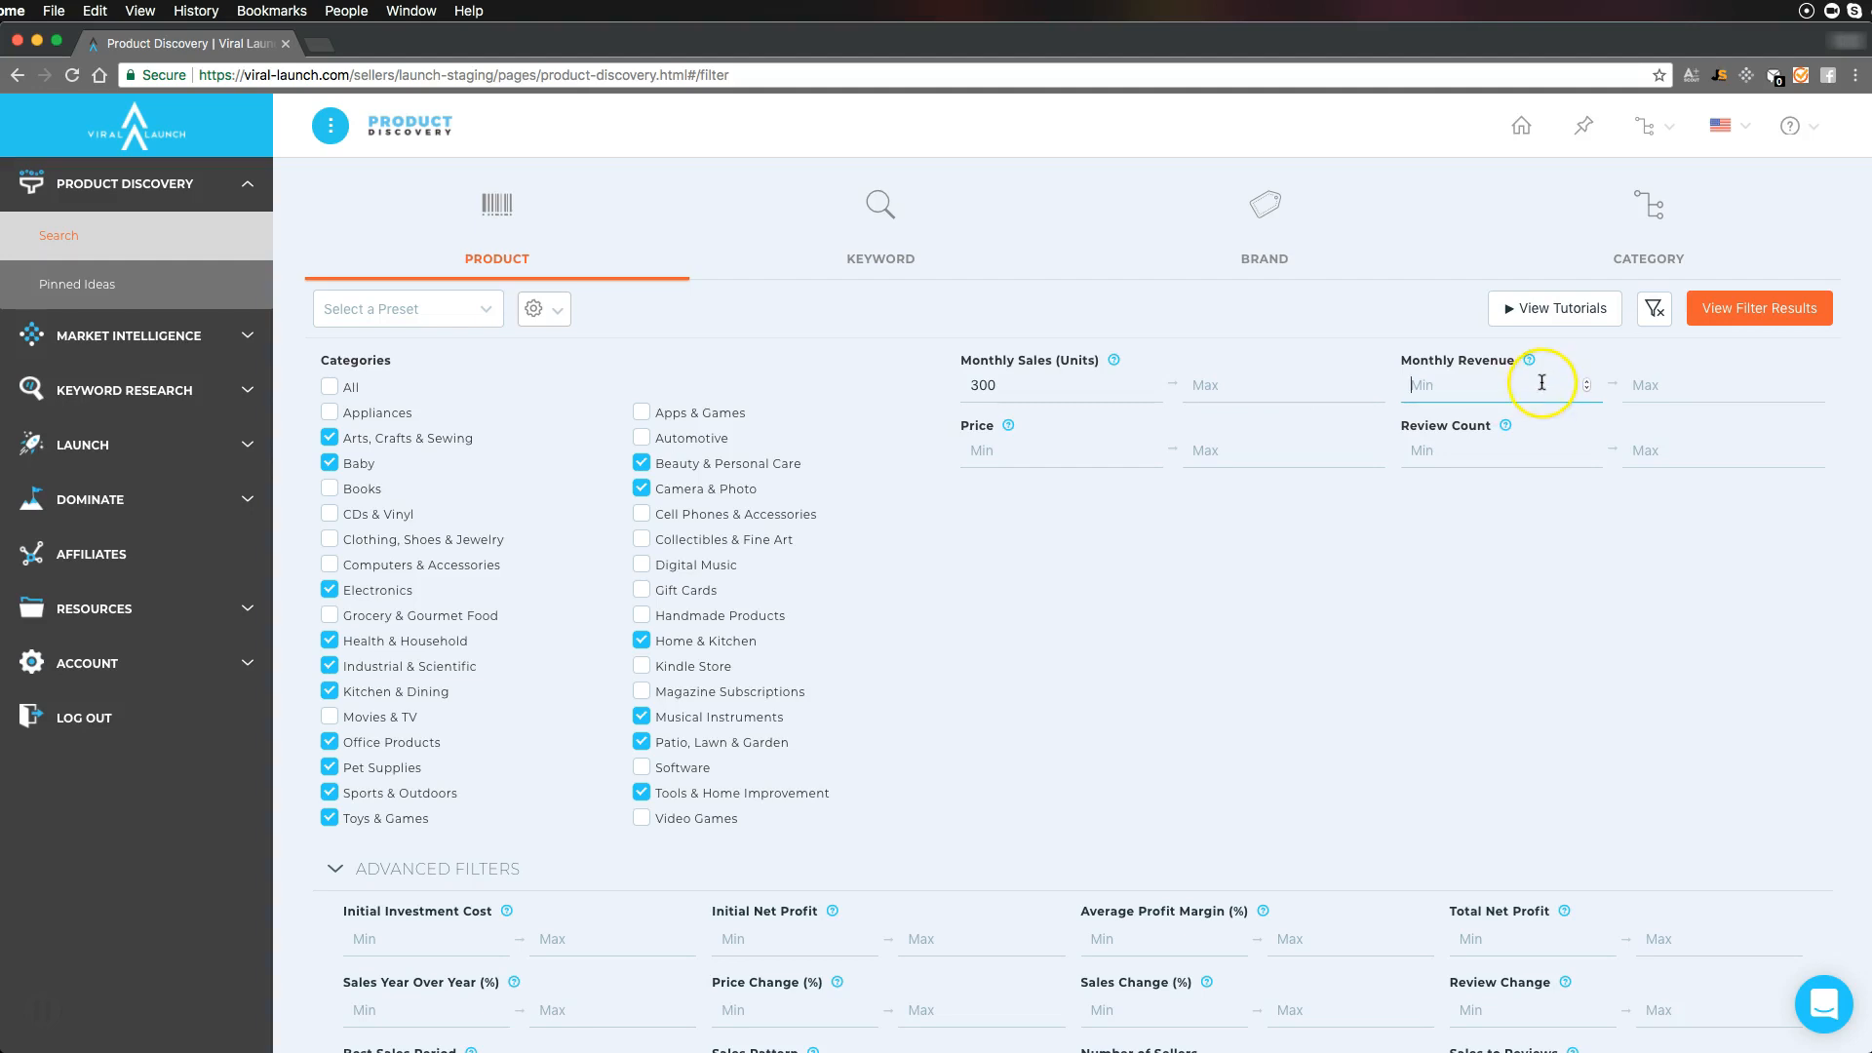
left_click(1519, 394)
left_click(1517, 381)
double_click(953, 389)
left_click(1440, 382)
type("5000")
left_click(1475, 427)
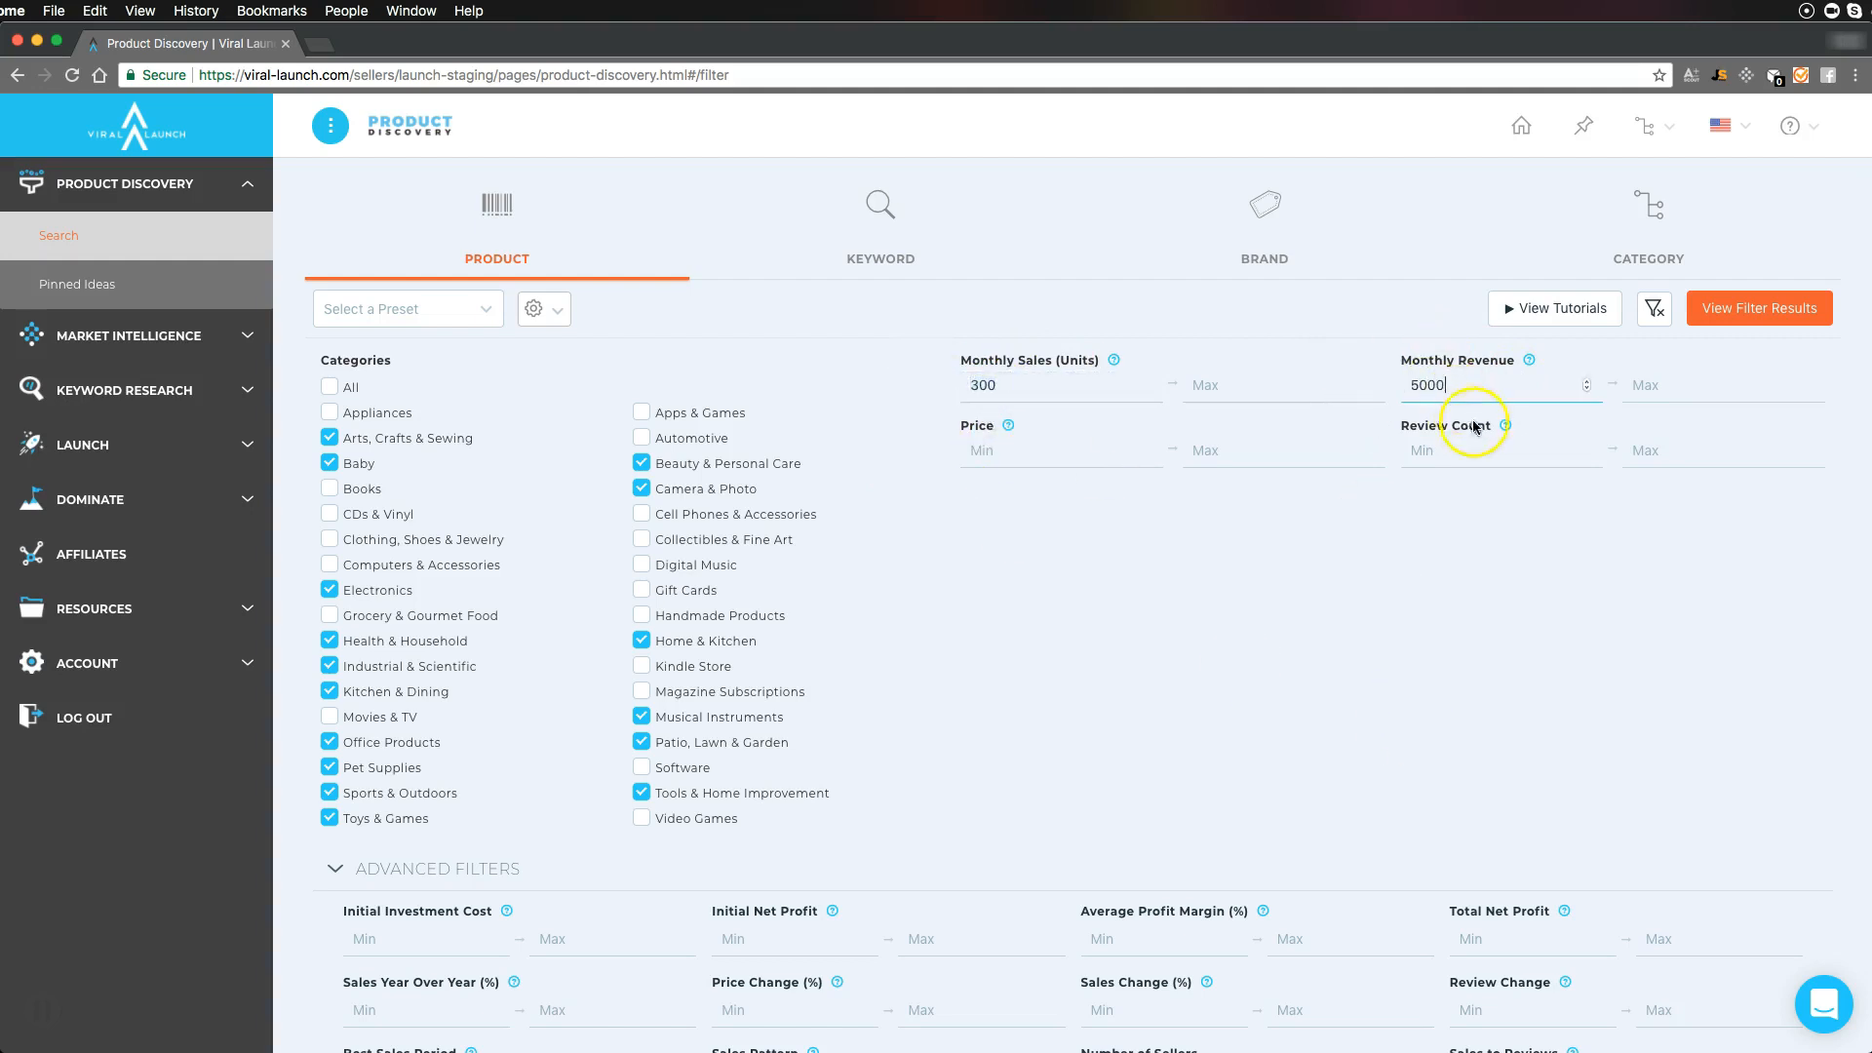
left_click(1422, 453)
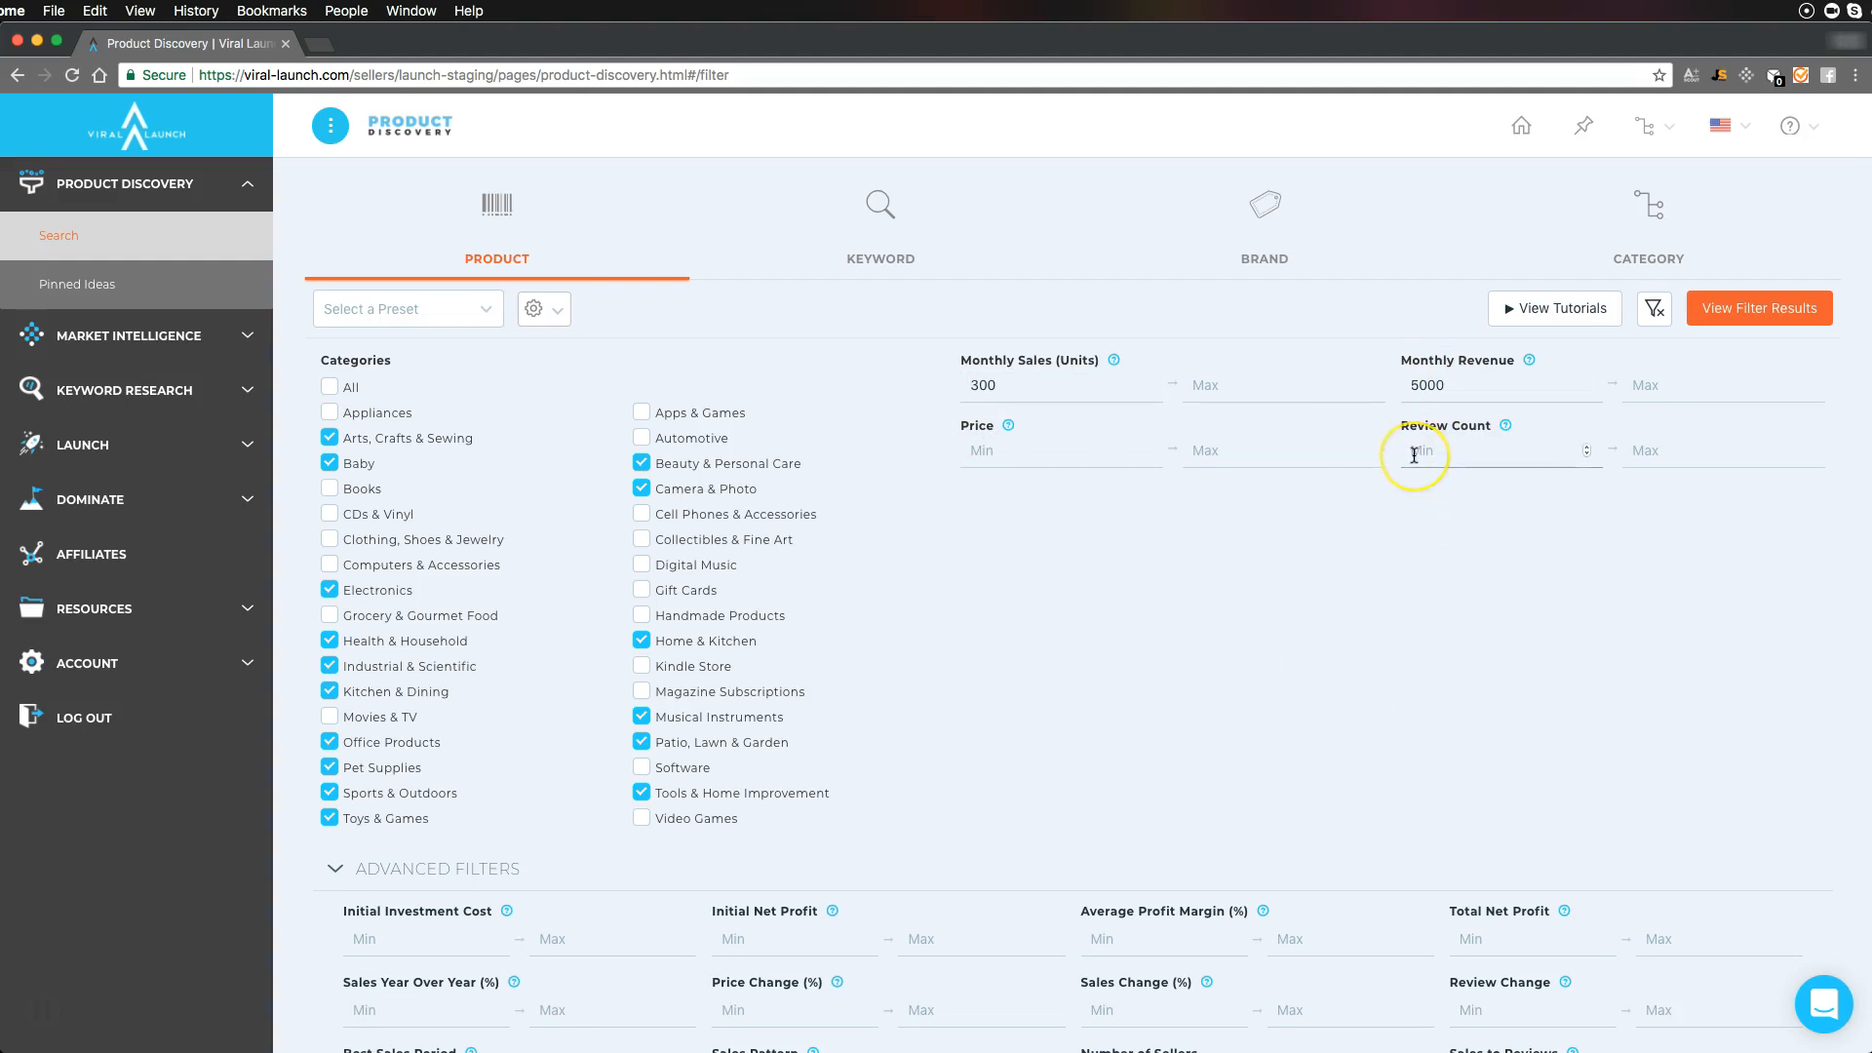
left_click(1468, 387)
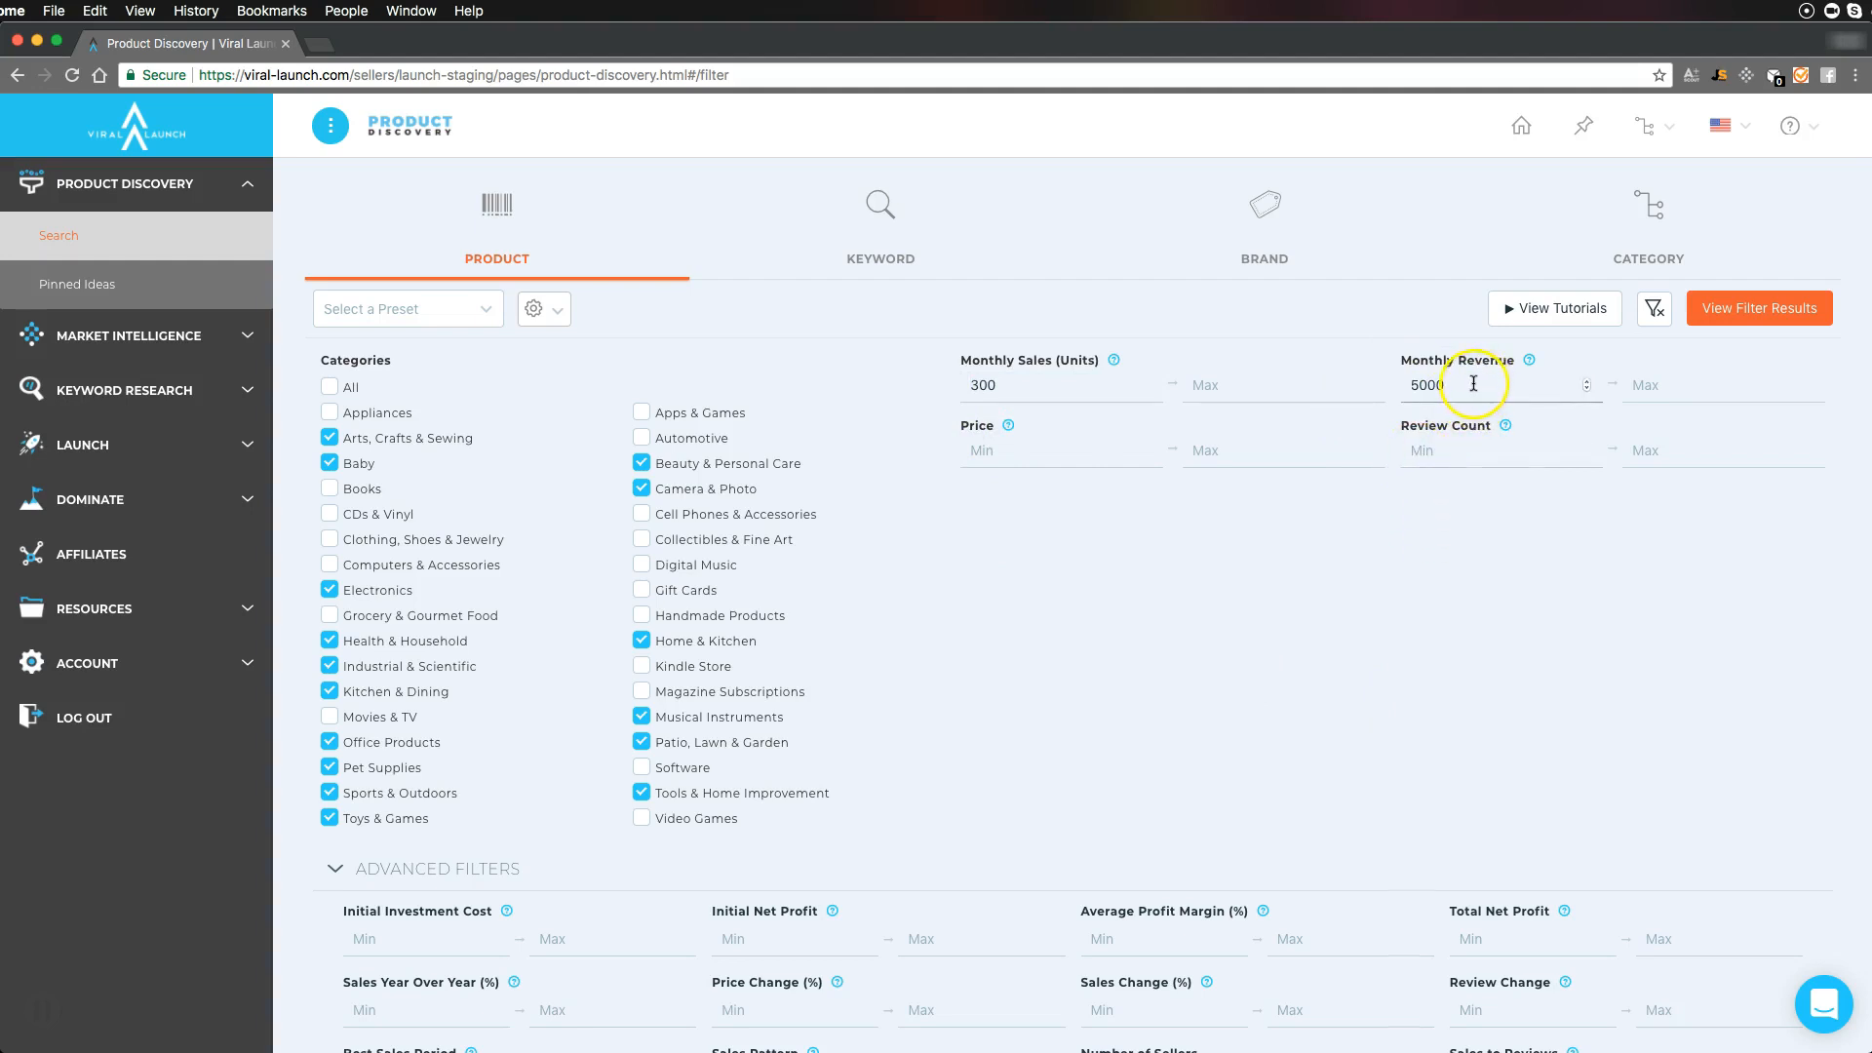
left_click(1643, 397)
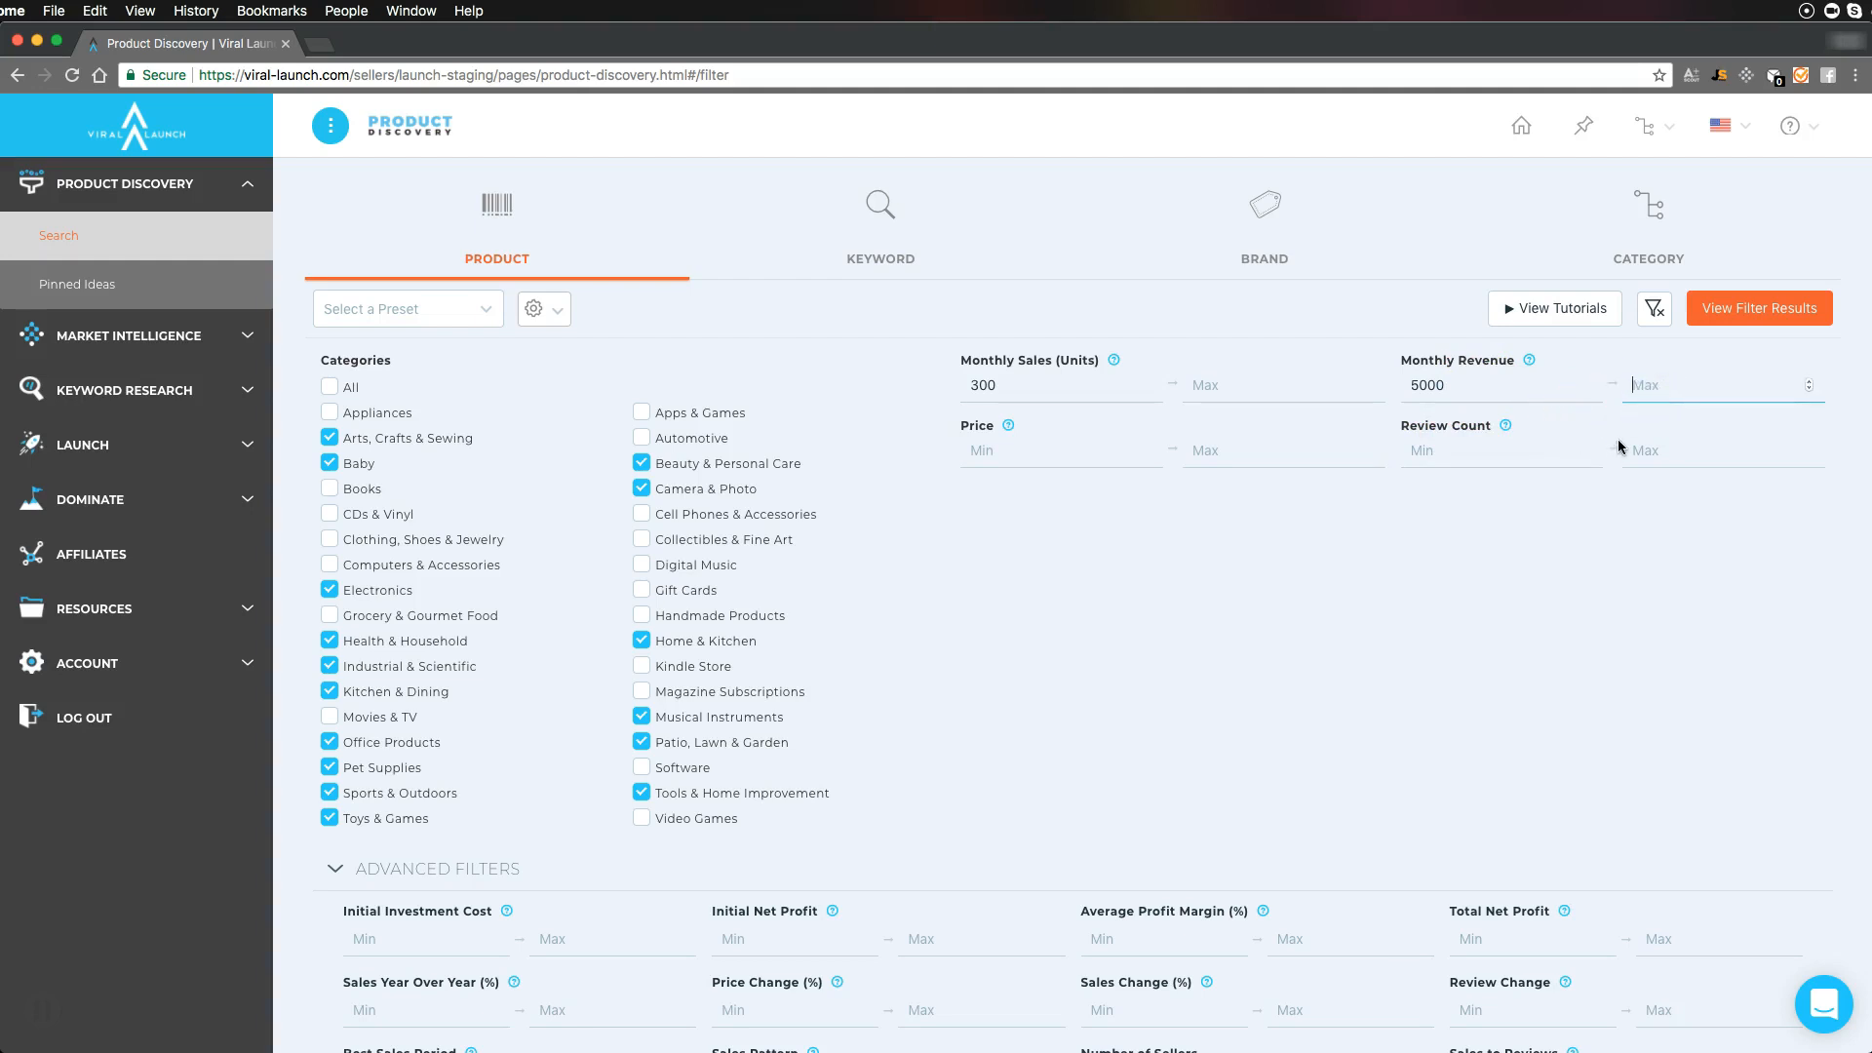
Set the price filter to a range from 15 to 75
left_click(1133, 435)
type("15")
left_click(1093, 583)
left_click(1201, 458)
left_click(1161, 461)
left_click(1171, 450)
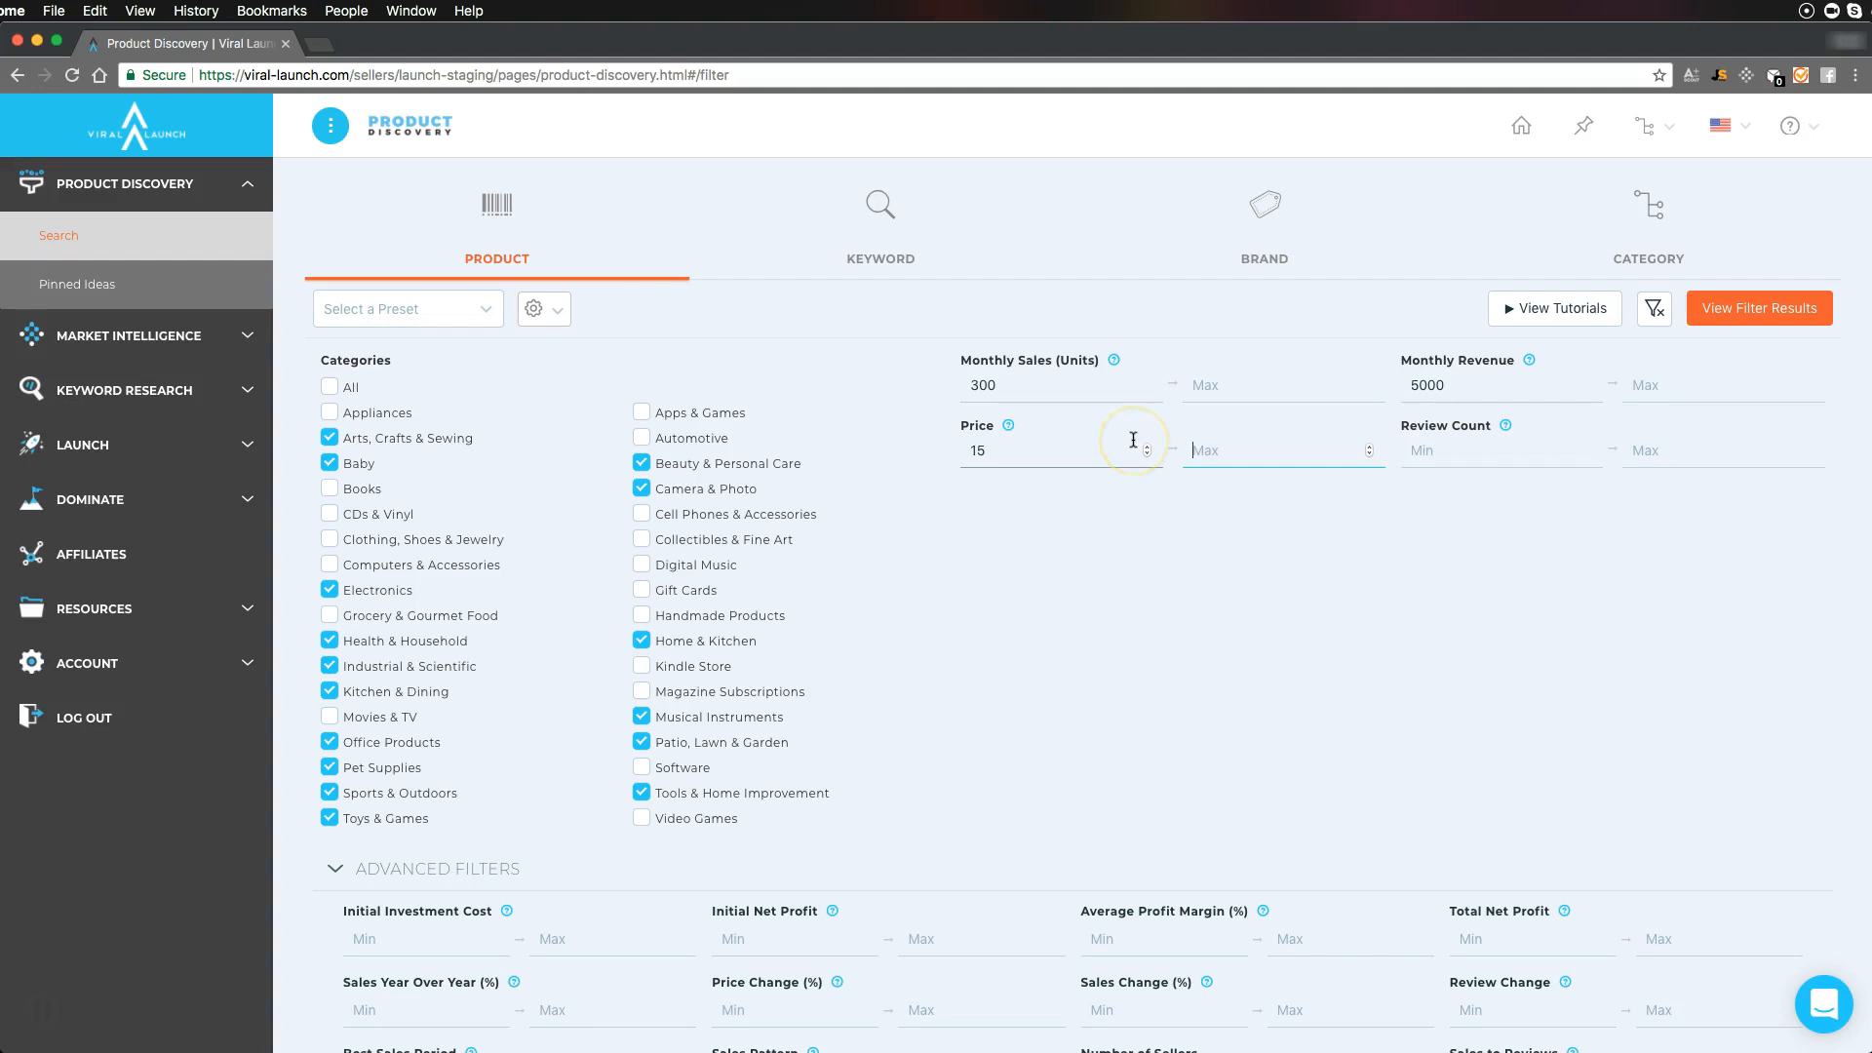
type("75")
left_click(1240, 522)
left_click(1290, 573)
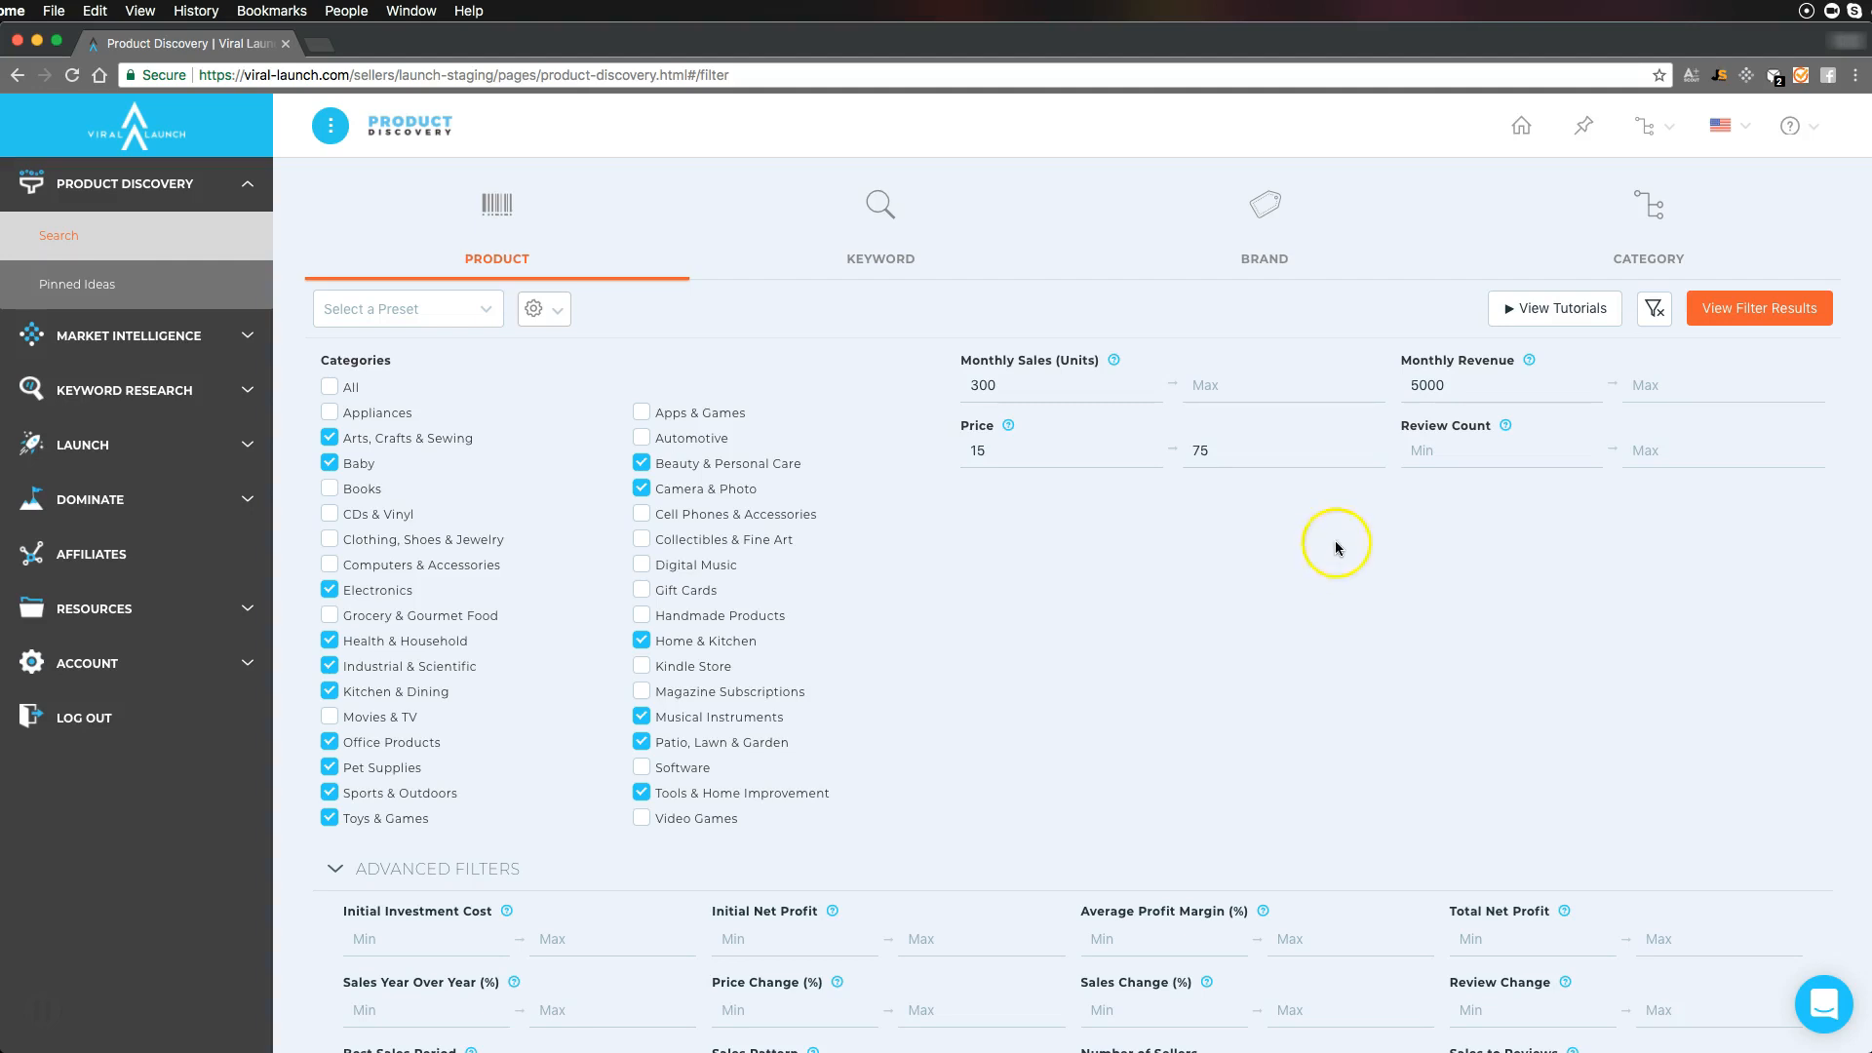
left_click(1431, 456)
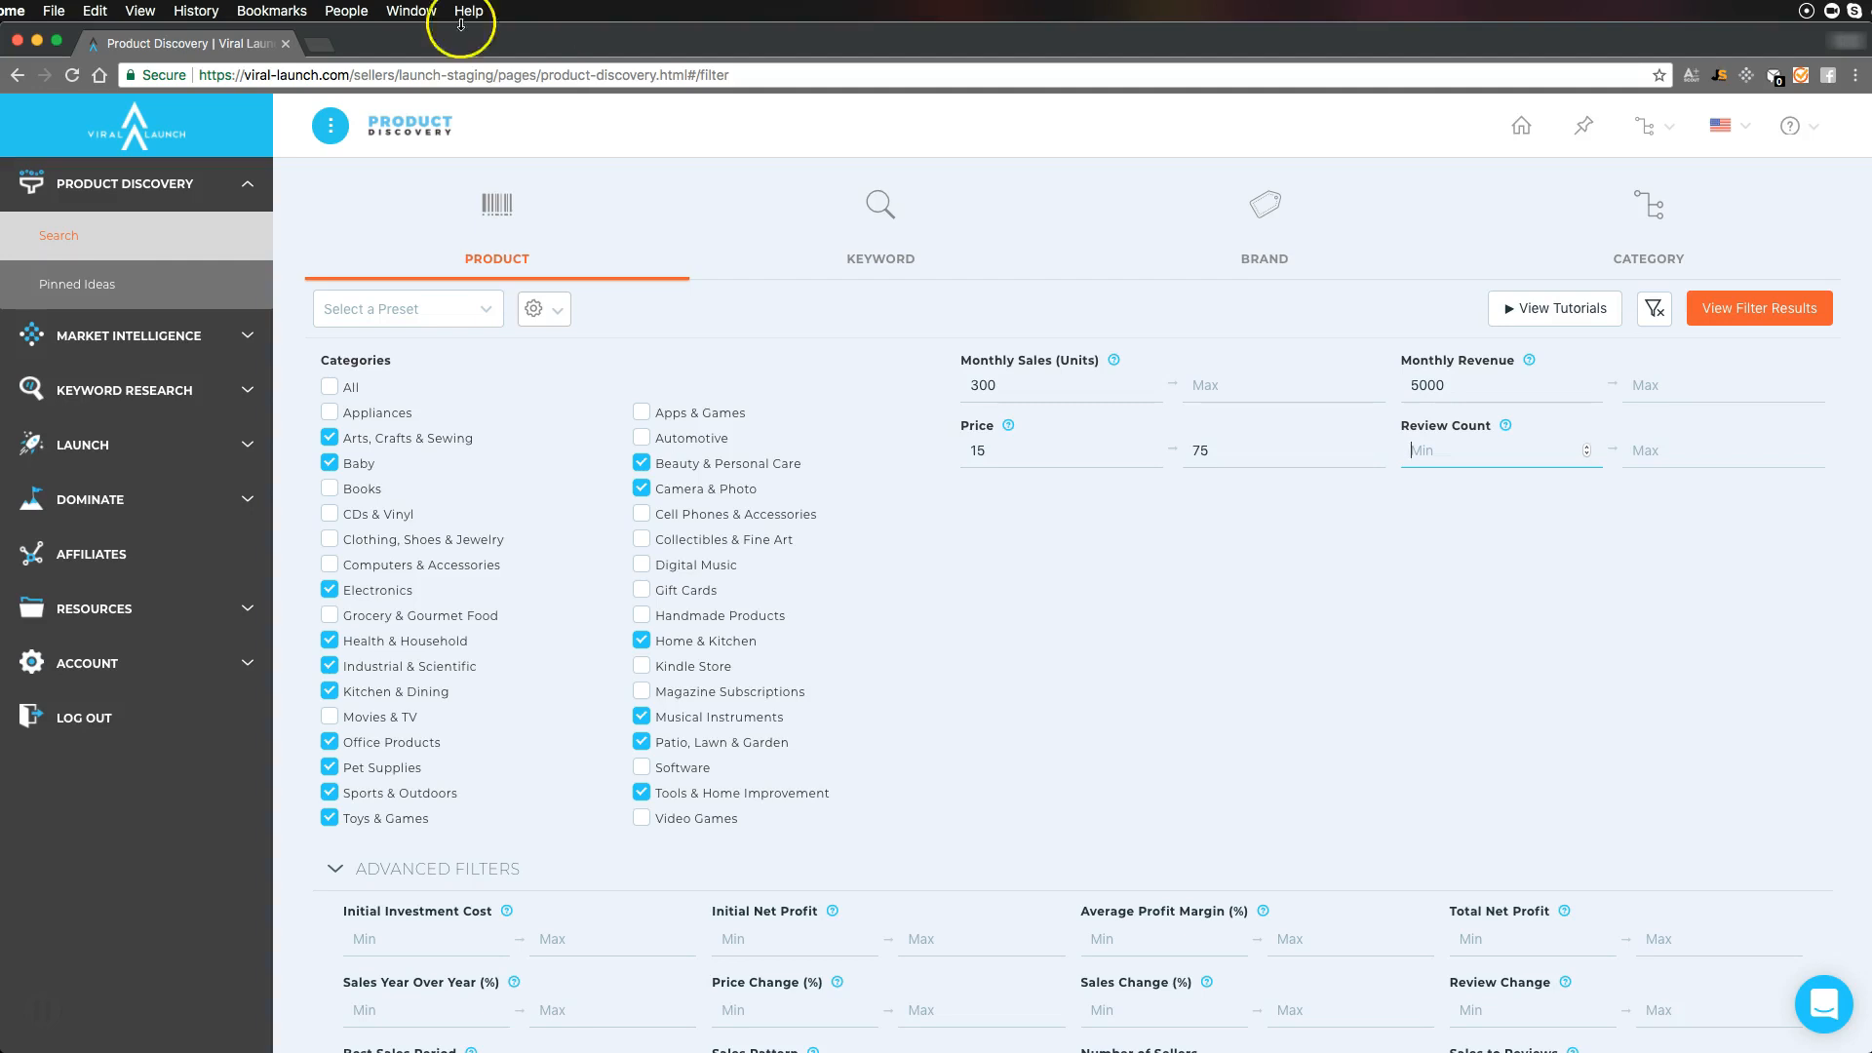
Open amazon.com in a new browser tab
left_click(320, 45)
type("amazon.com")
key("Return")
Search Amazon for "garlic press" using the suggested search term
left_click(449, 179)
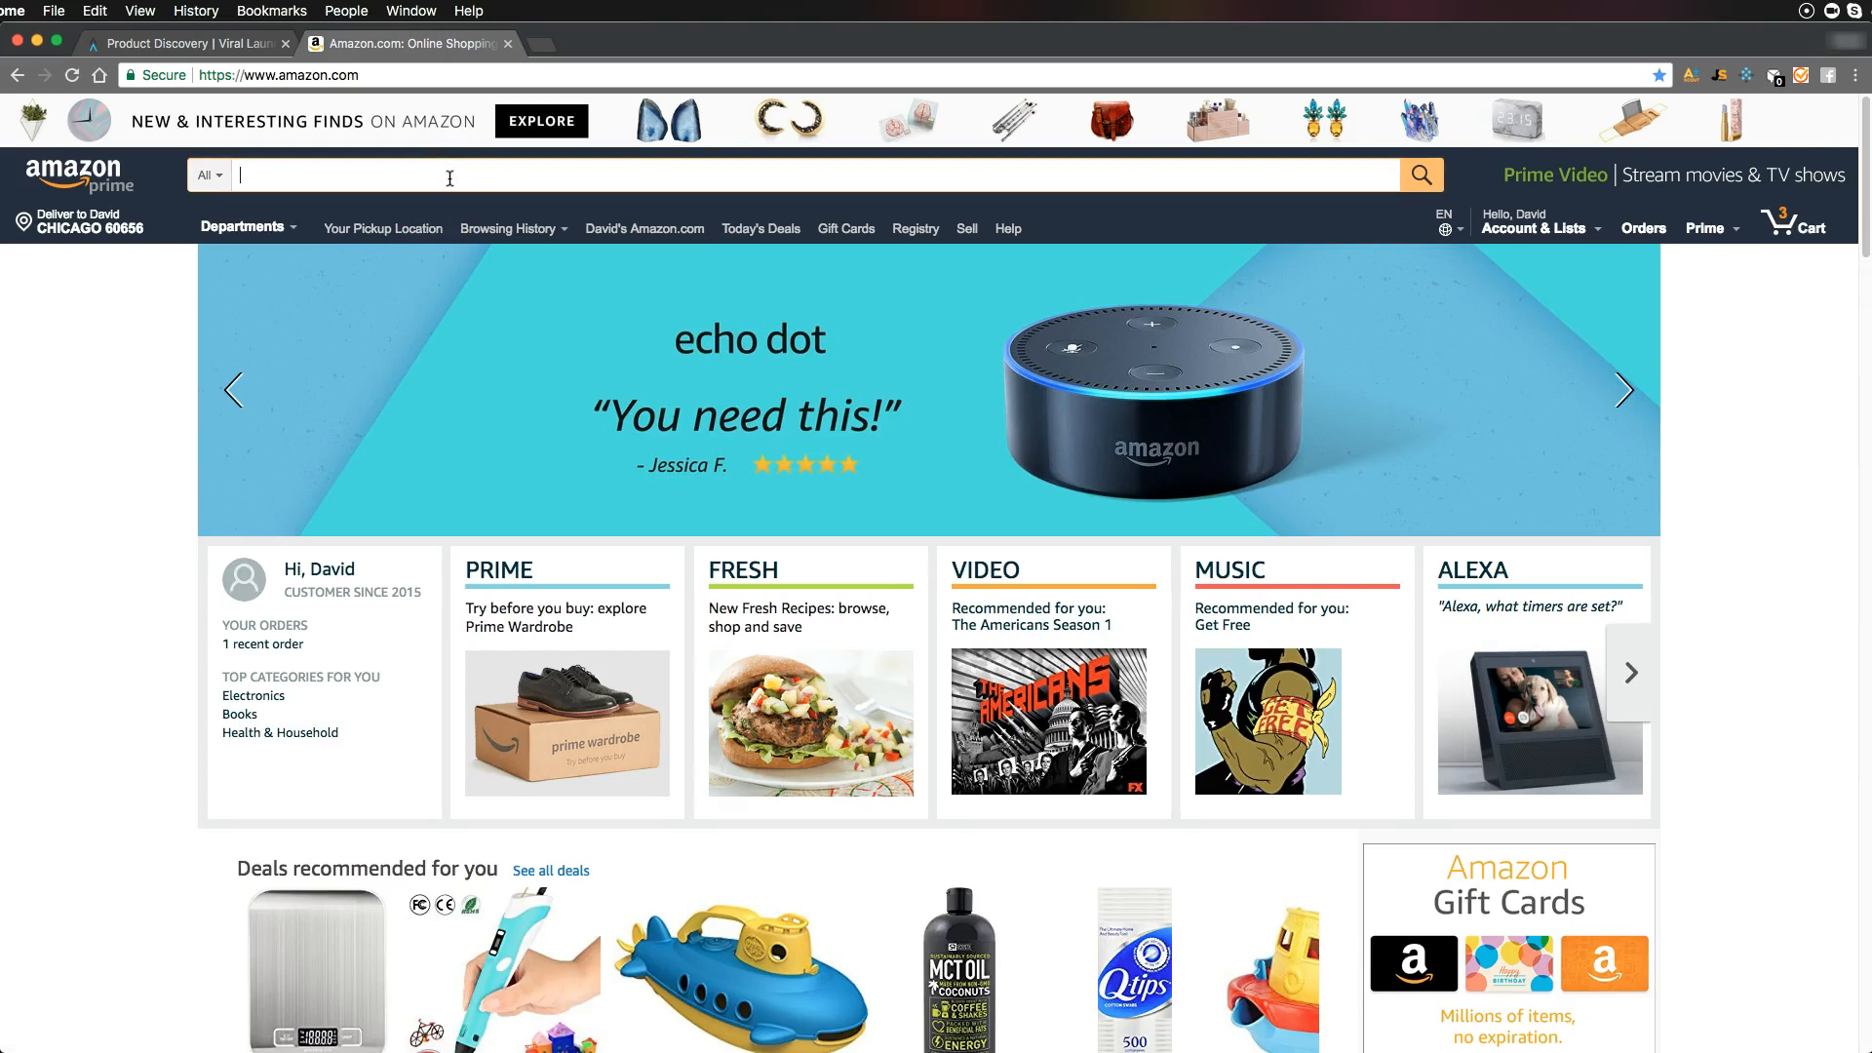
type("gar")
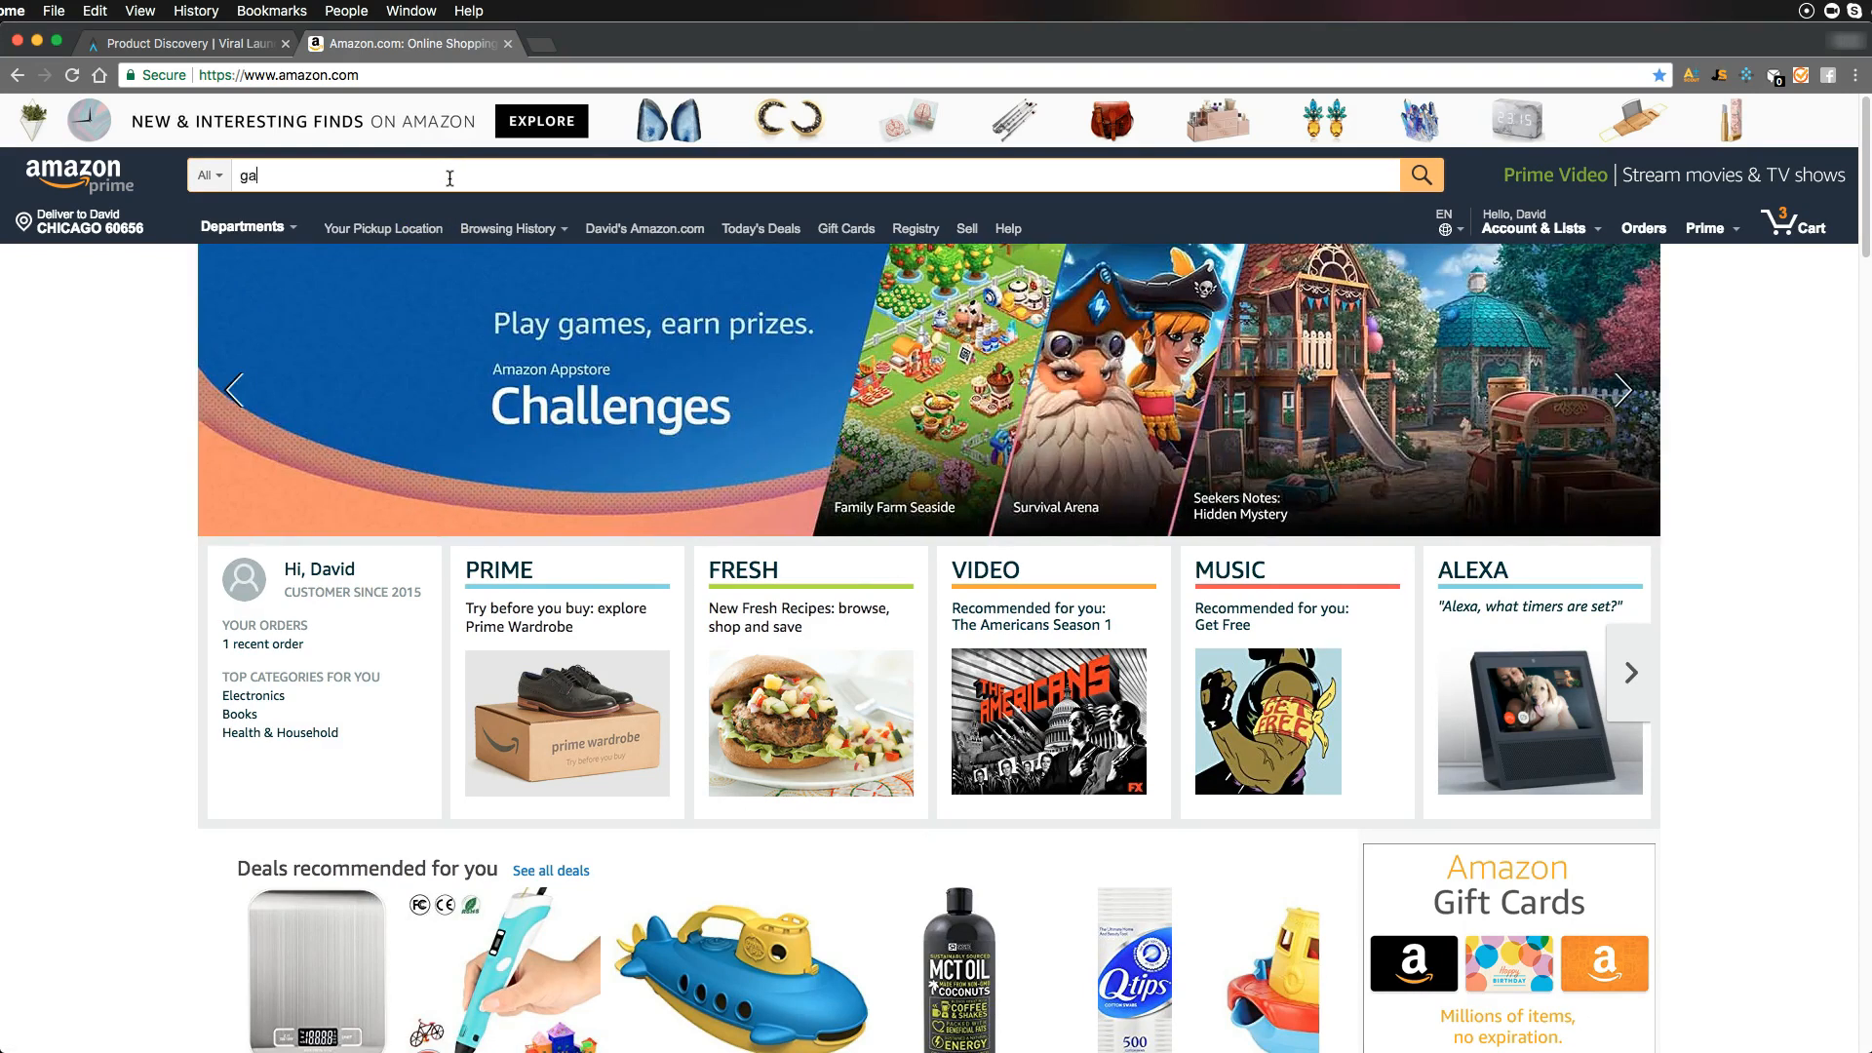
key("Down")
key("Down")
key("Down")
key("Down")
key("Down")
key("Down")
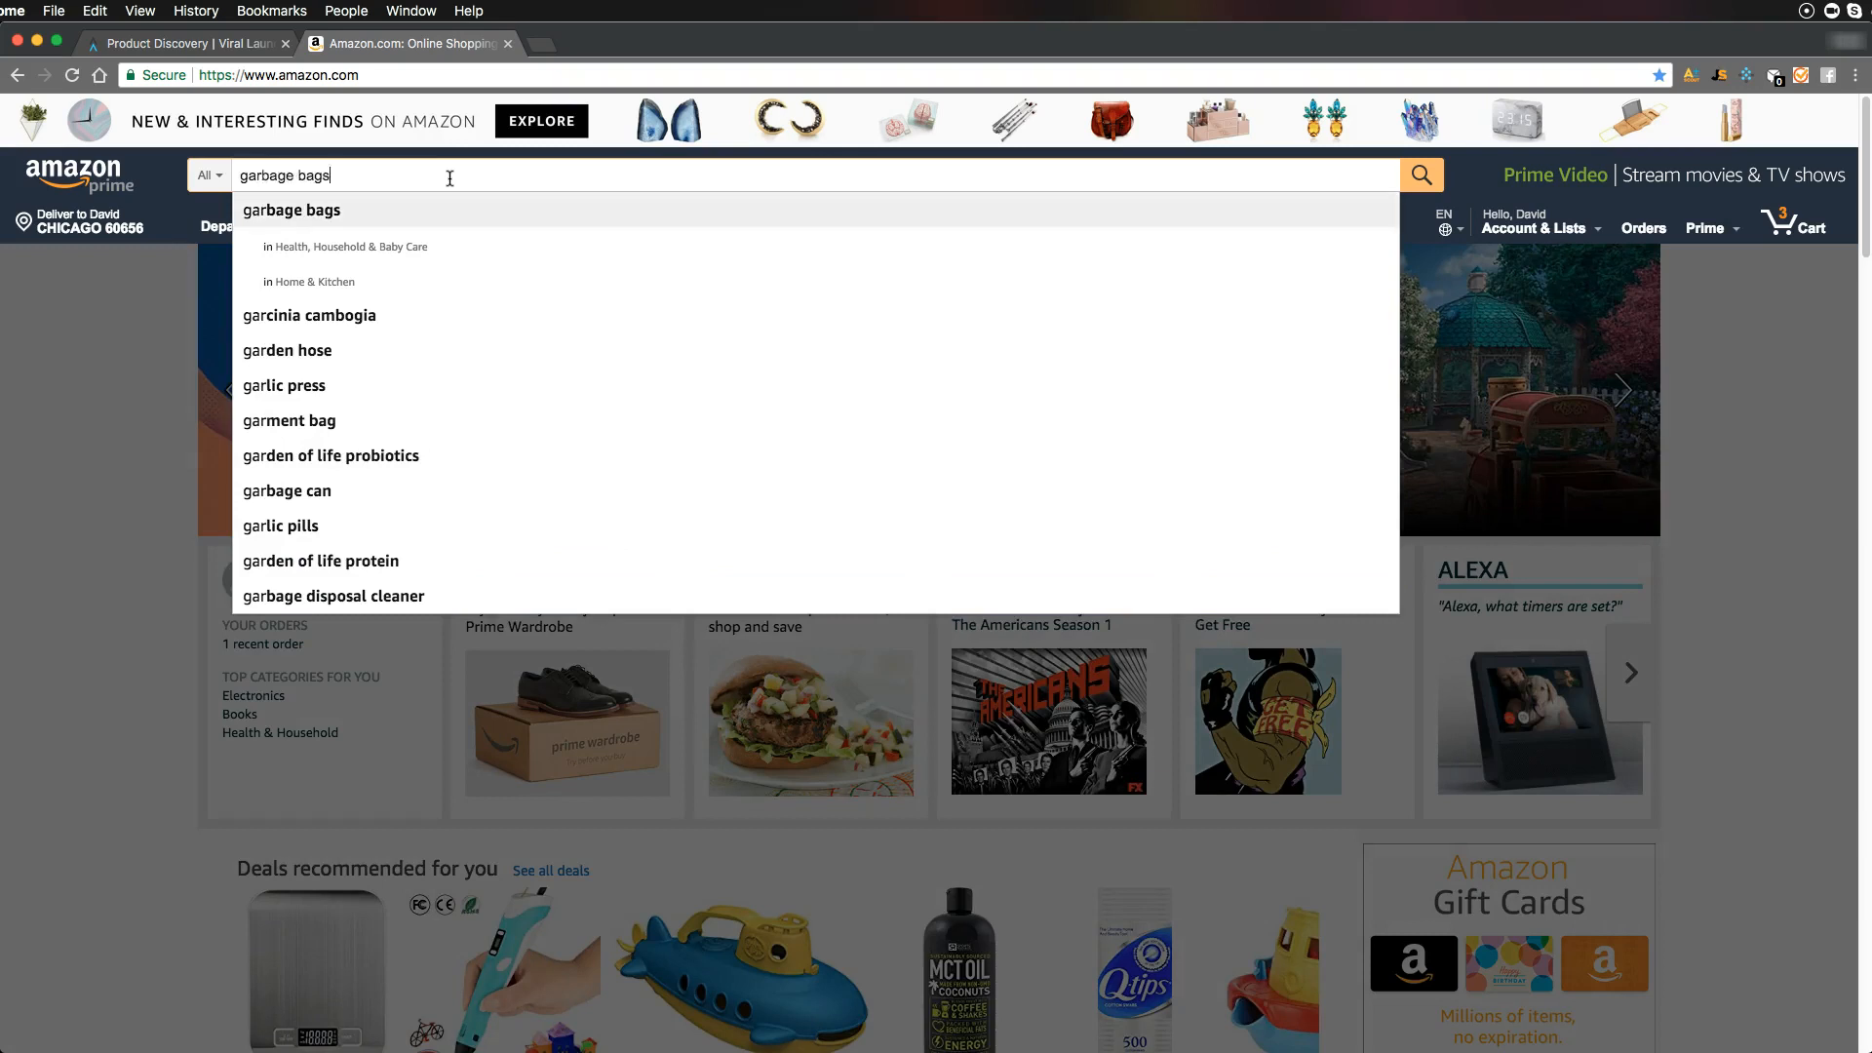
key("Return")
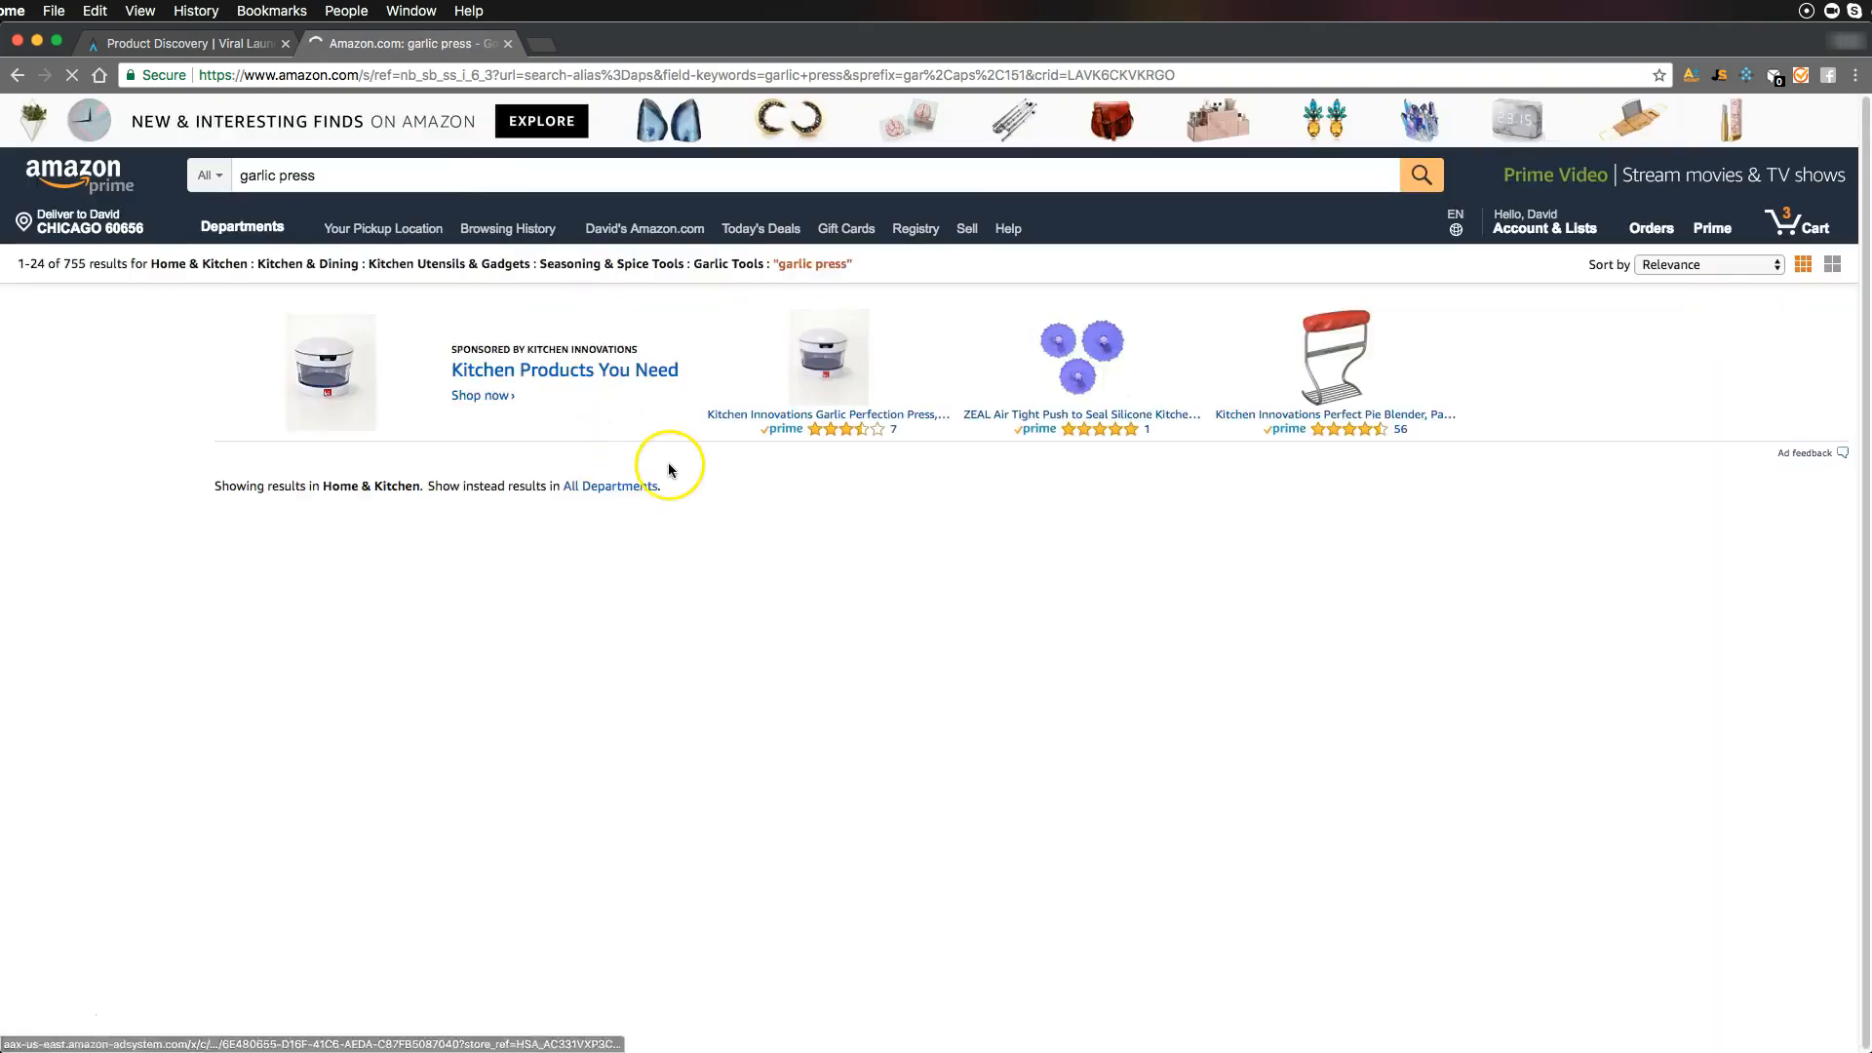
Examine the review counts of the garlic press listings in the Amazon search results
scroll(669, 468, "down", 10)
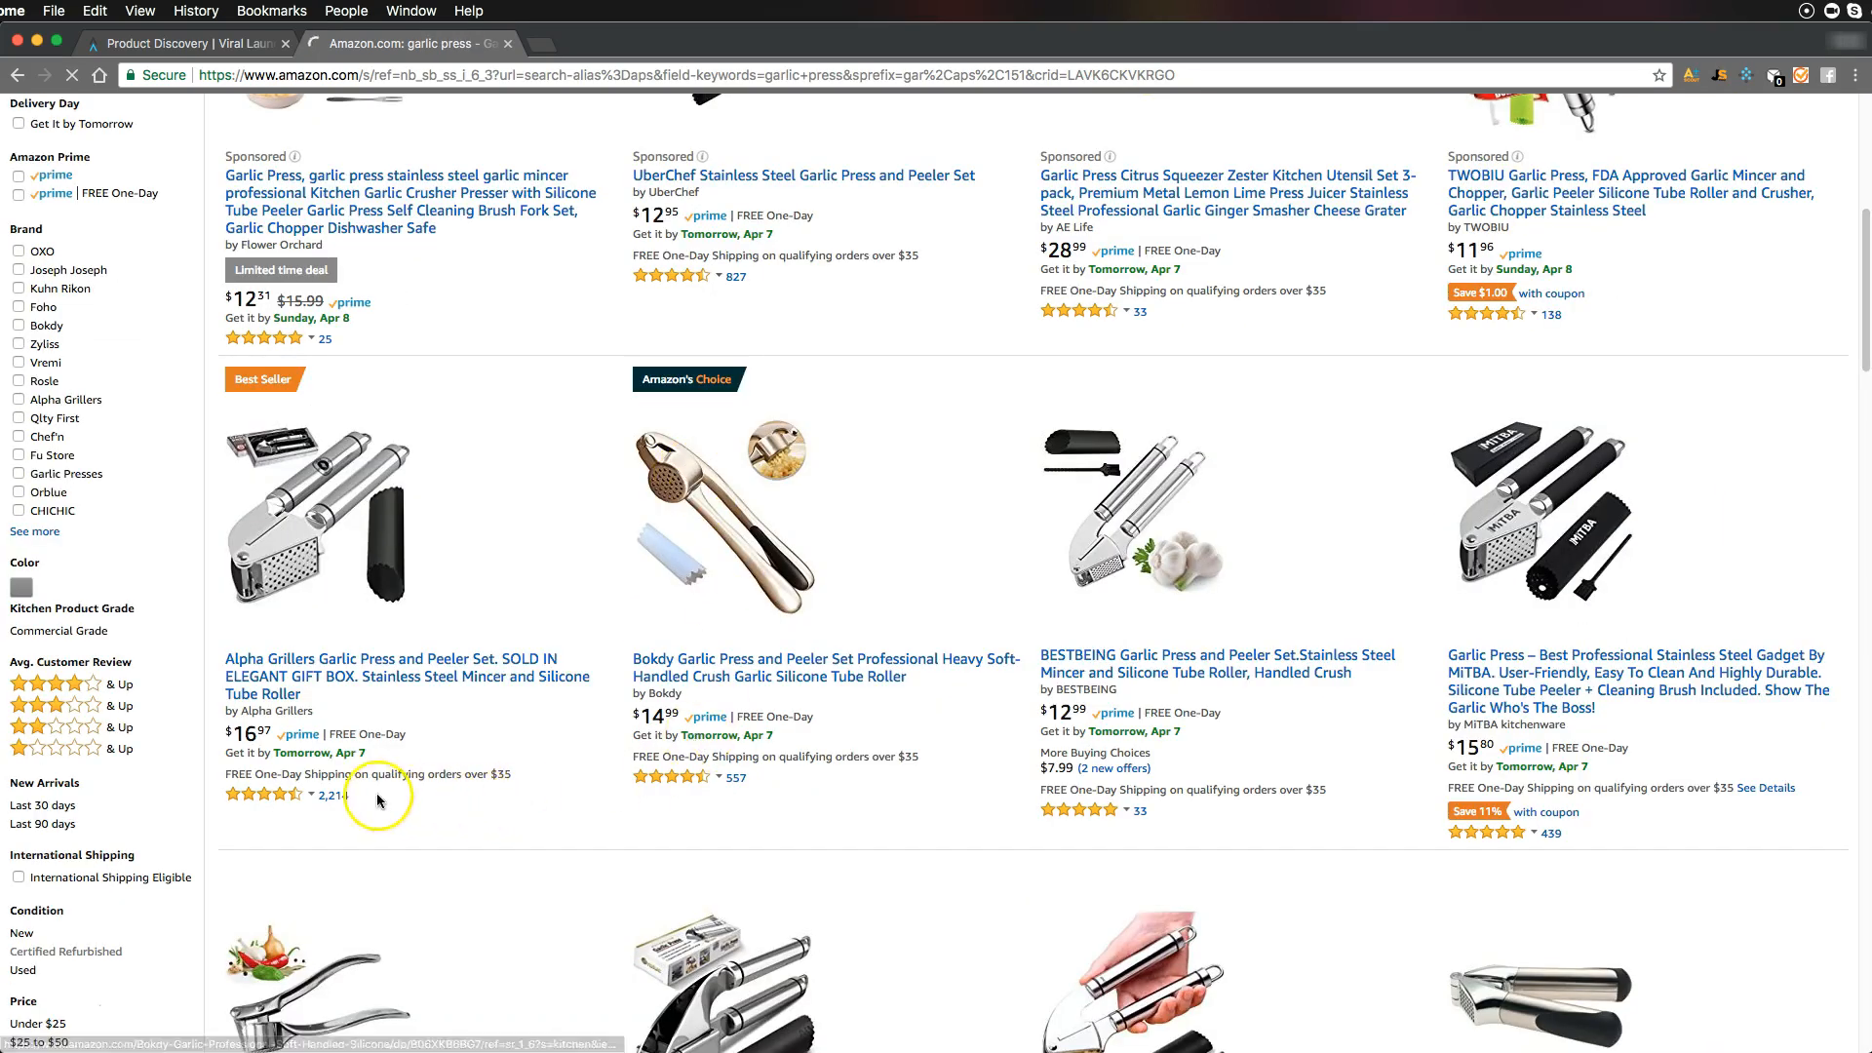
left_click(326, 796)
scroll(323, 804, "down", 5)
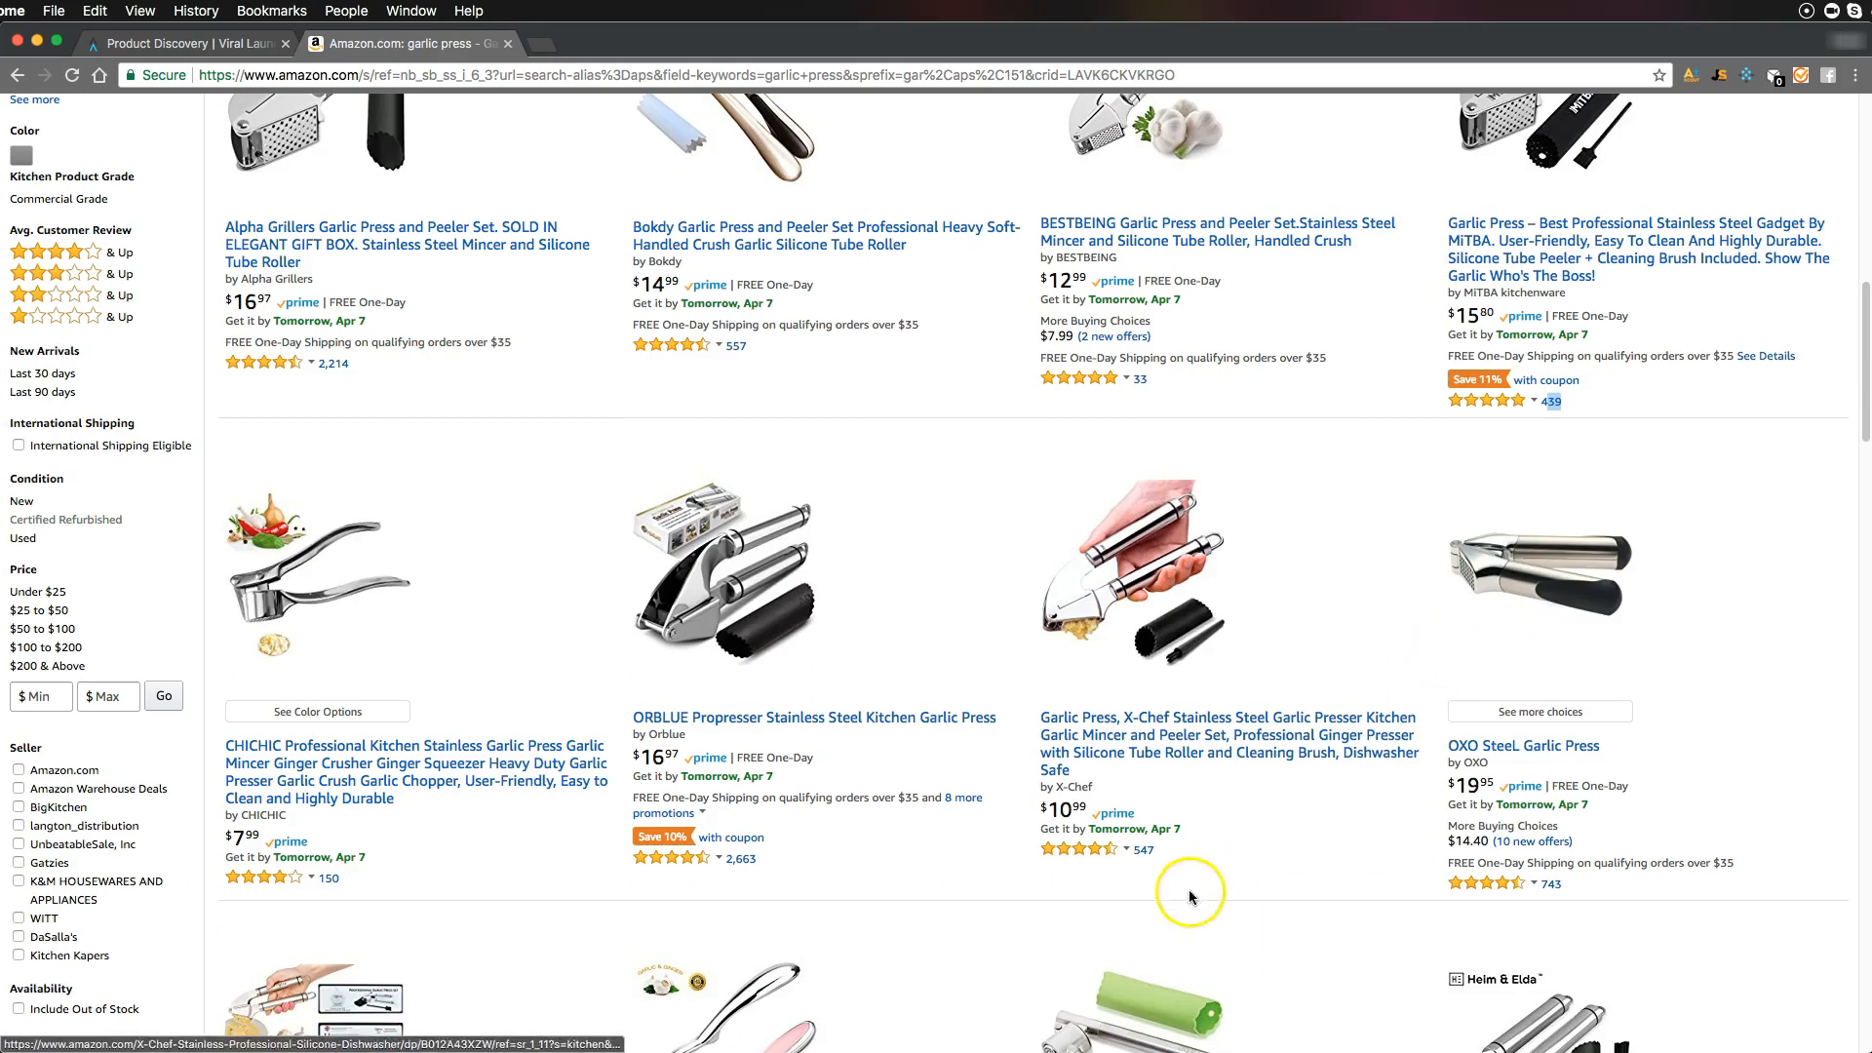
left_click(714, 865)
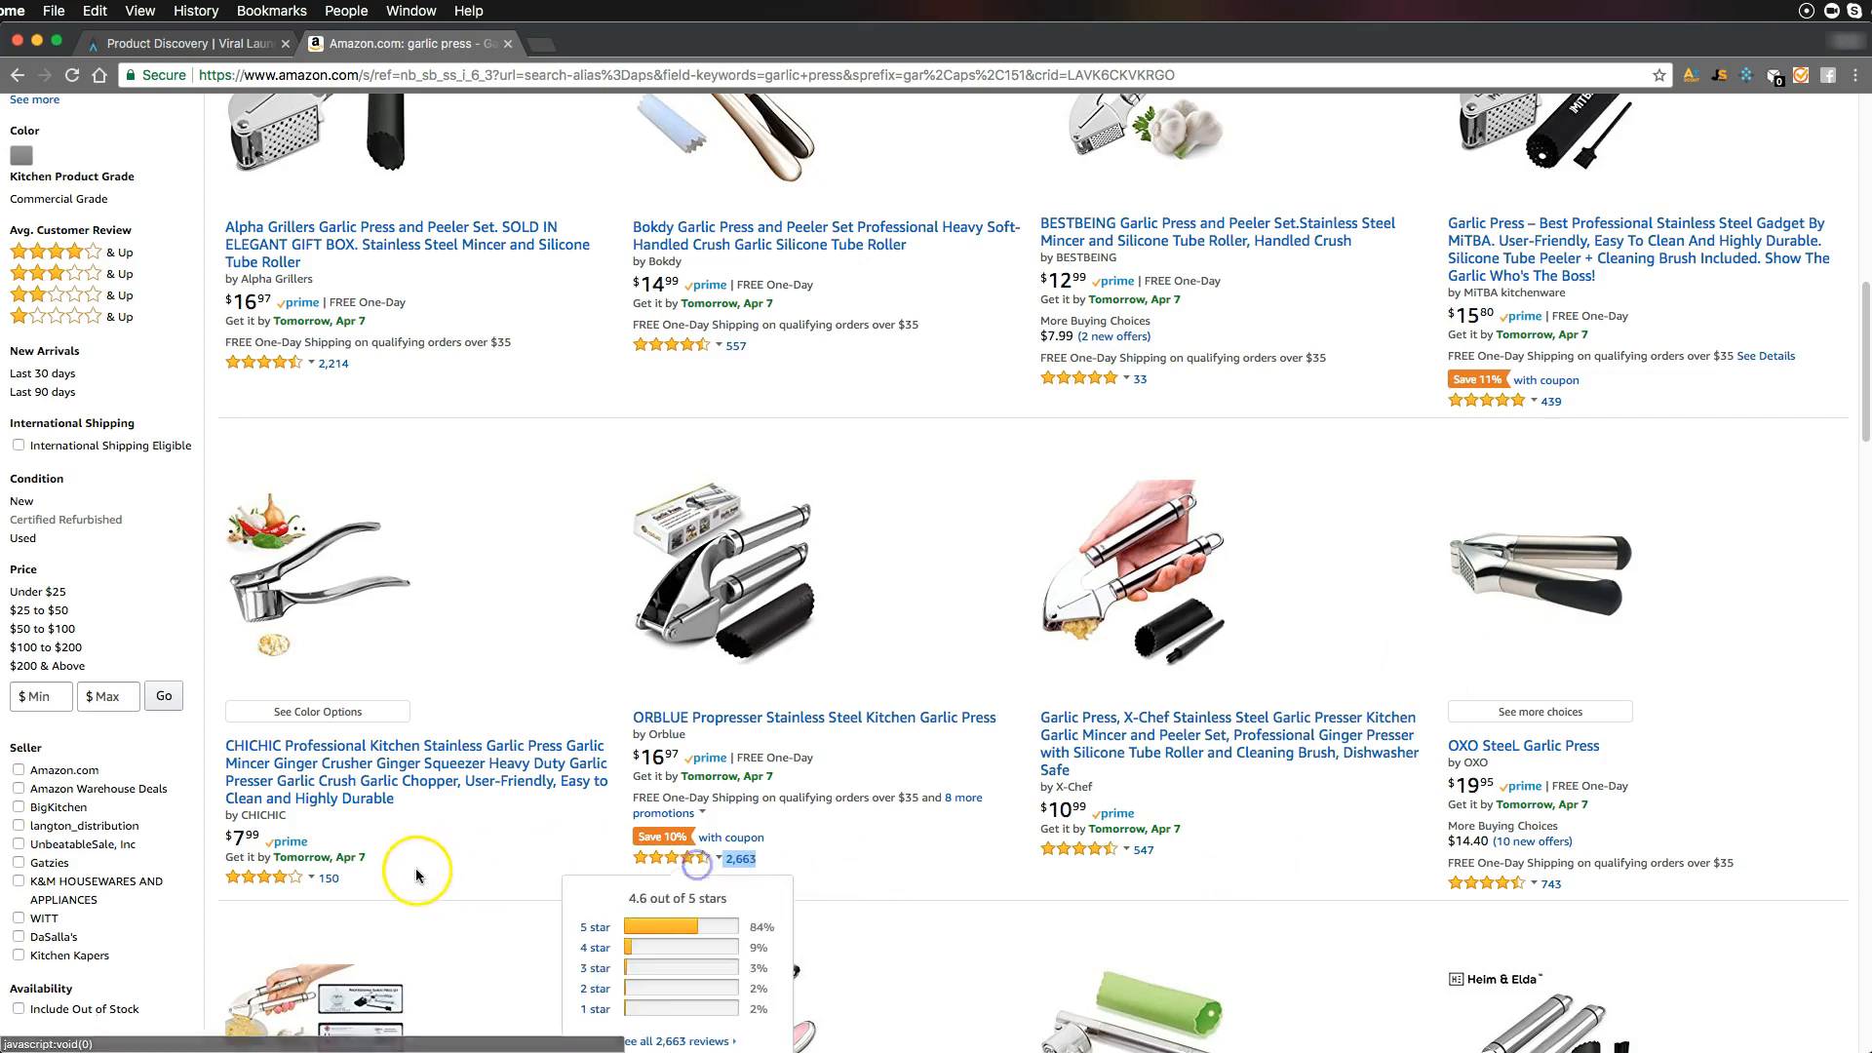
left_click(1543, 890)
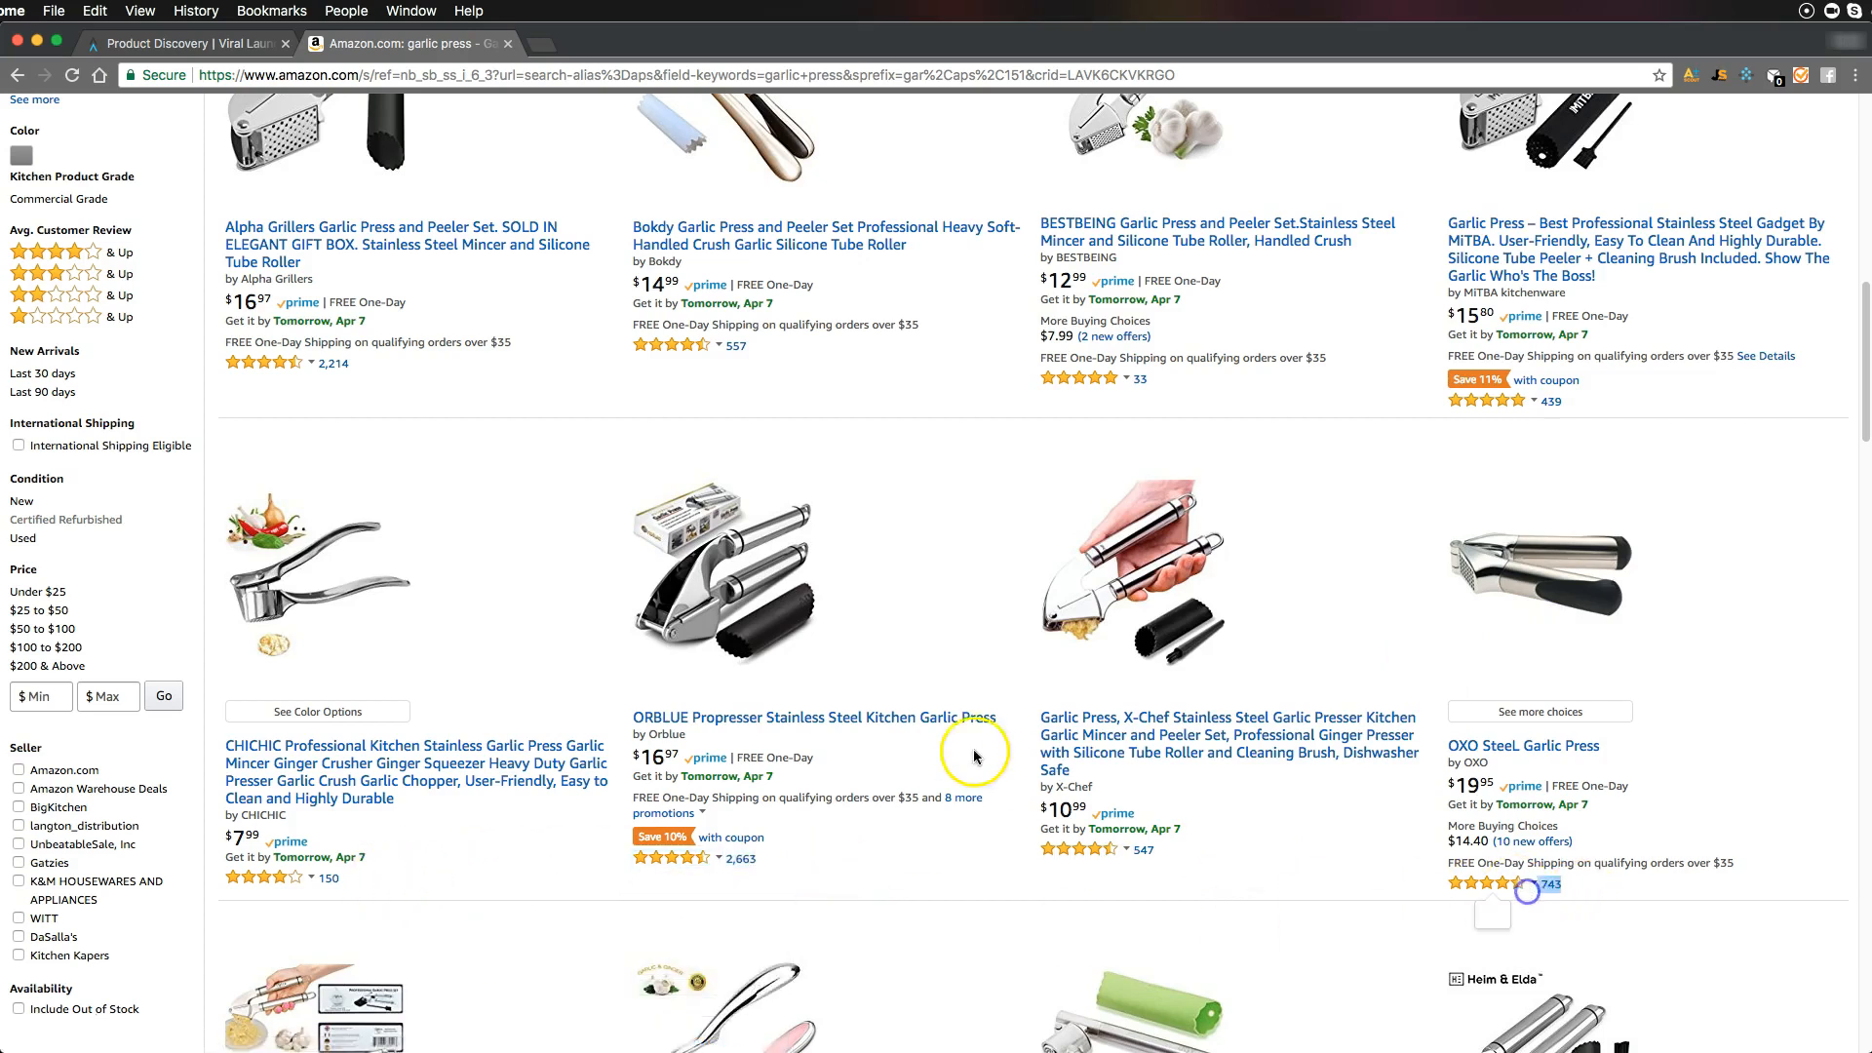
scroll(756, 711, "down", 5)
scroll(585, 673, "up", 4)
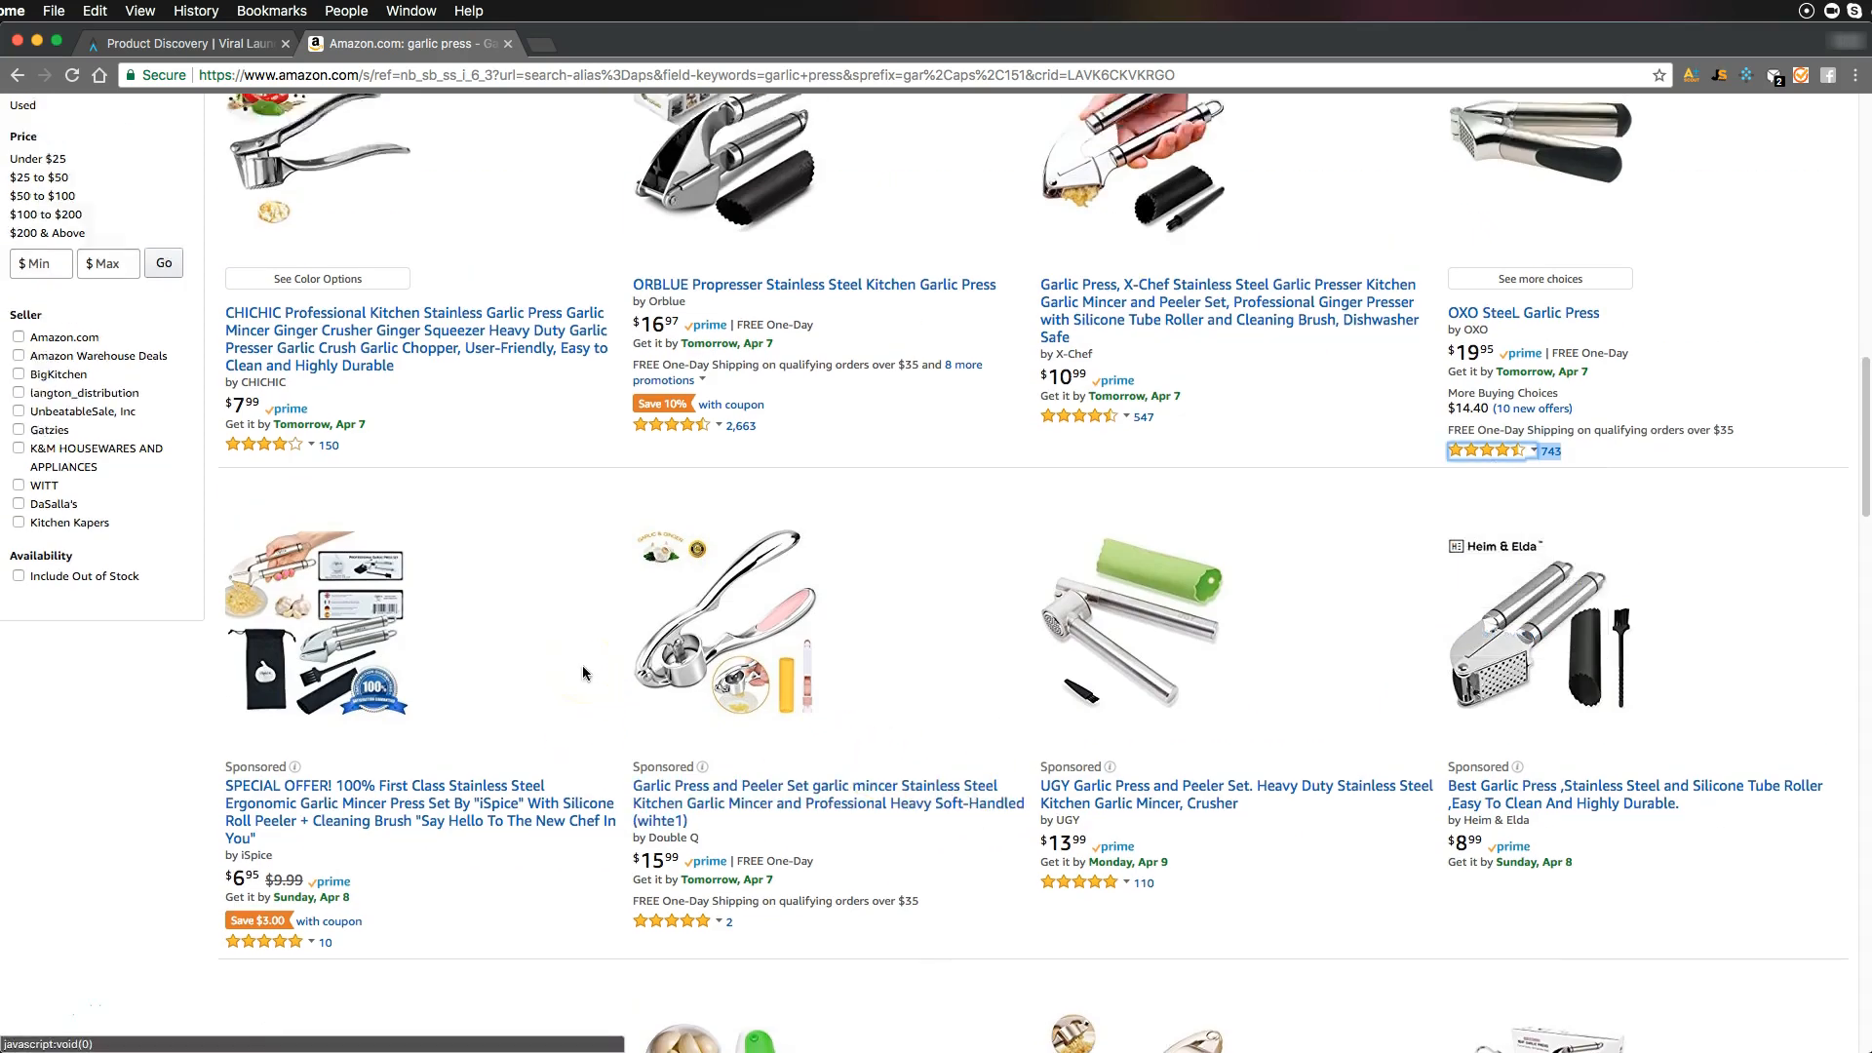
scroll(826, 354, "down", 4)
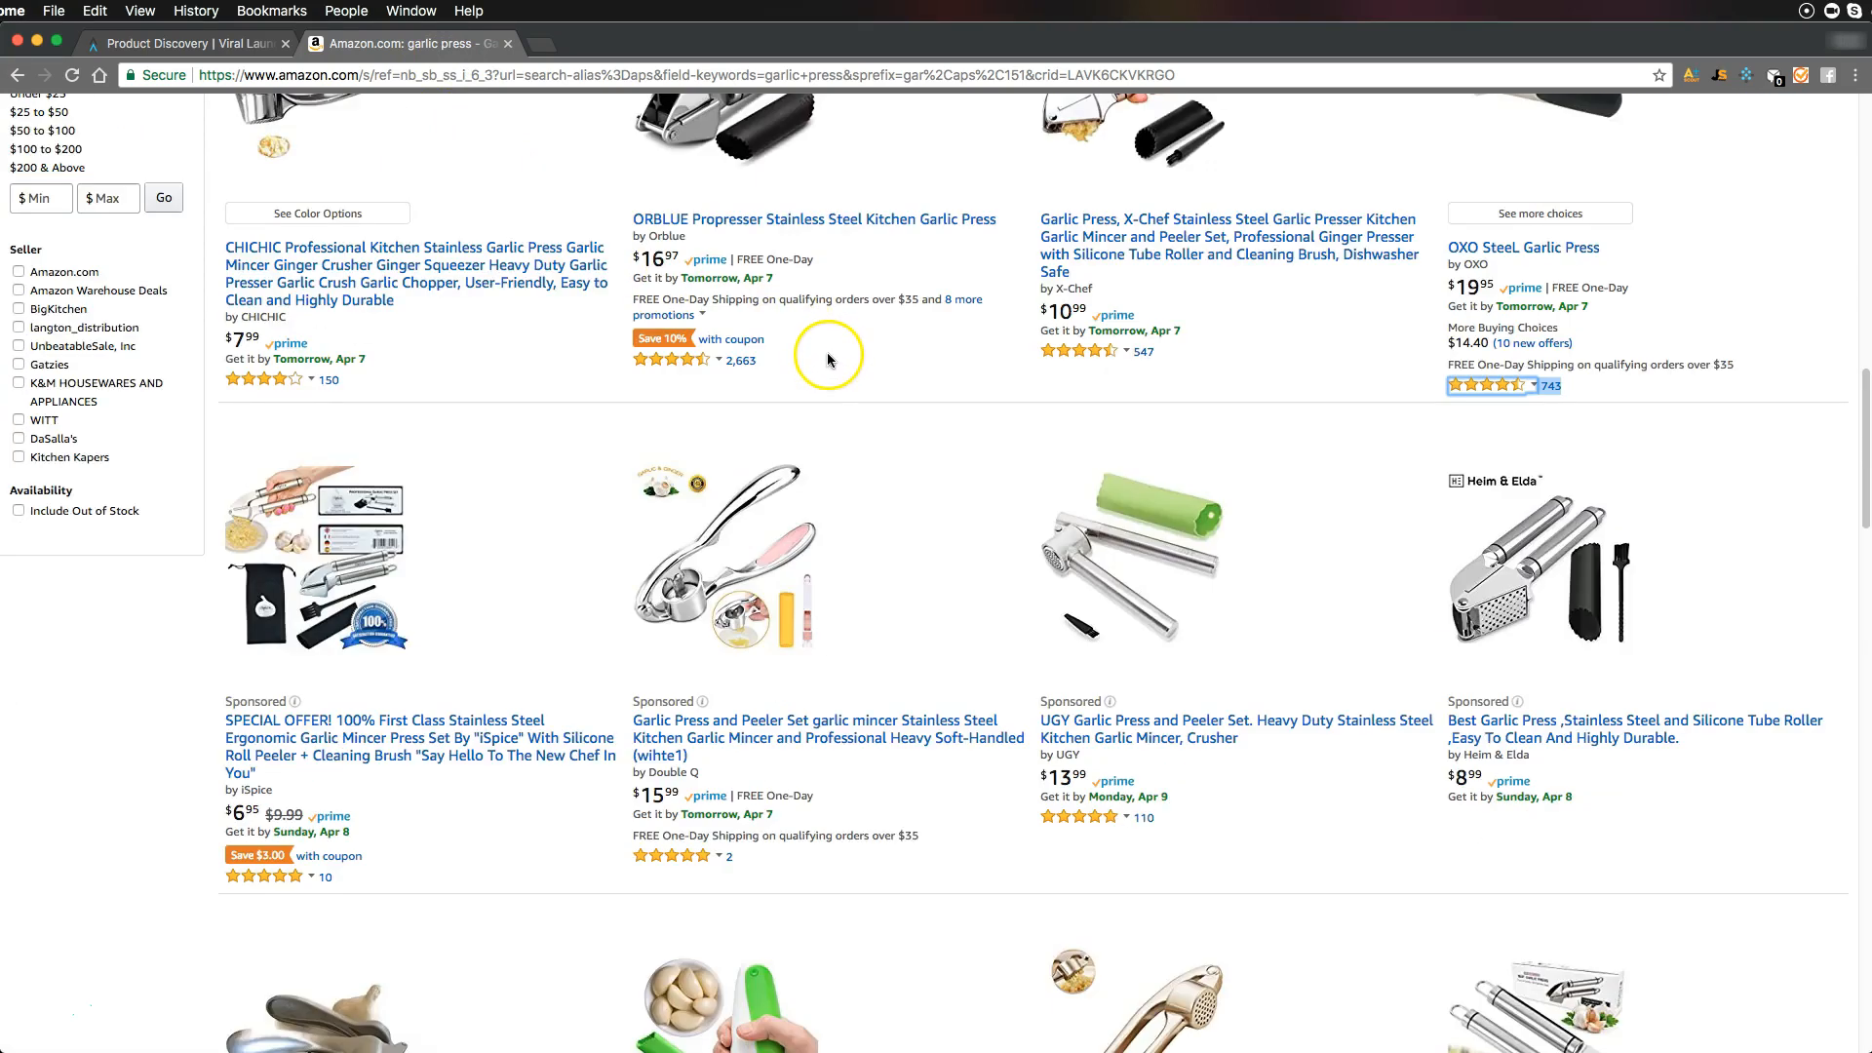
scroll(819, 353, "down", 4)
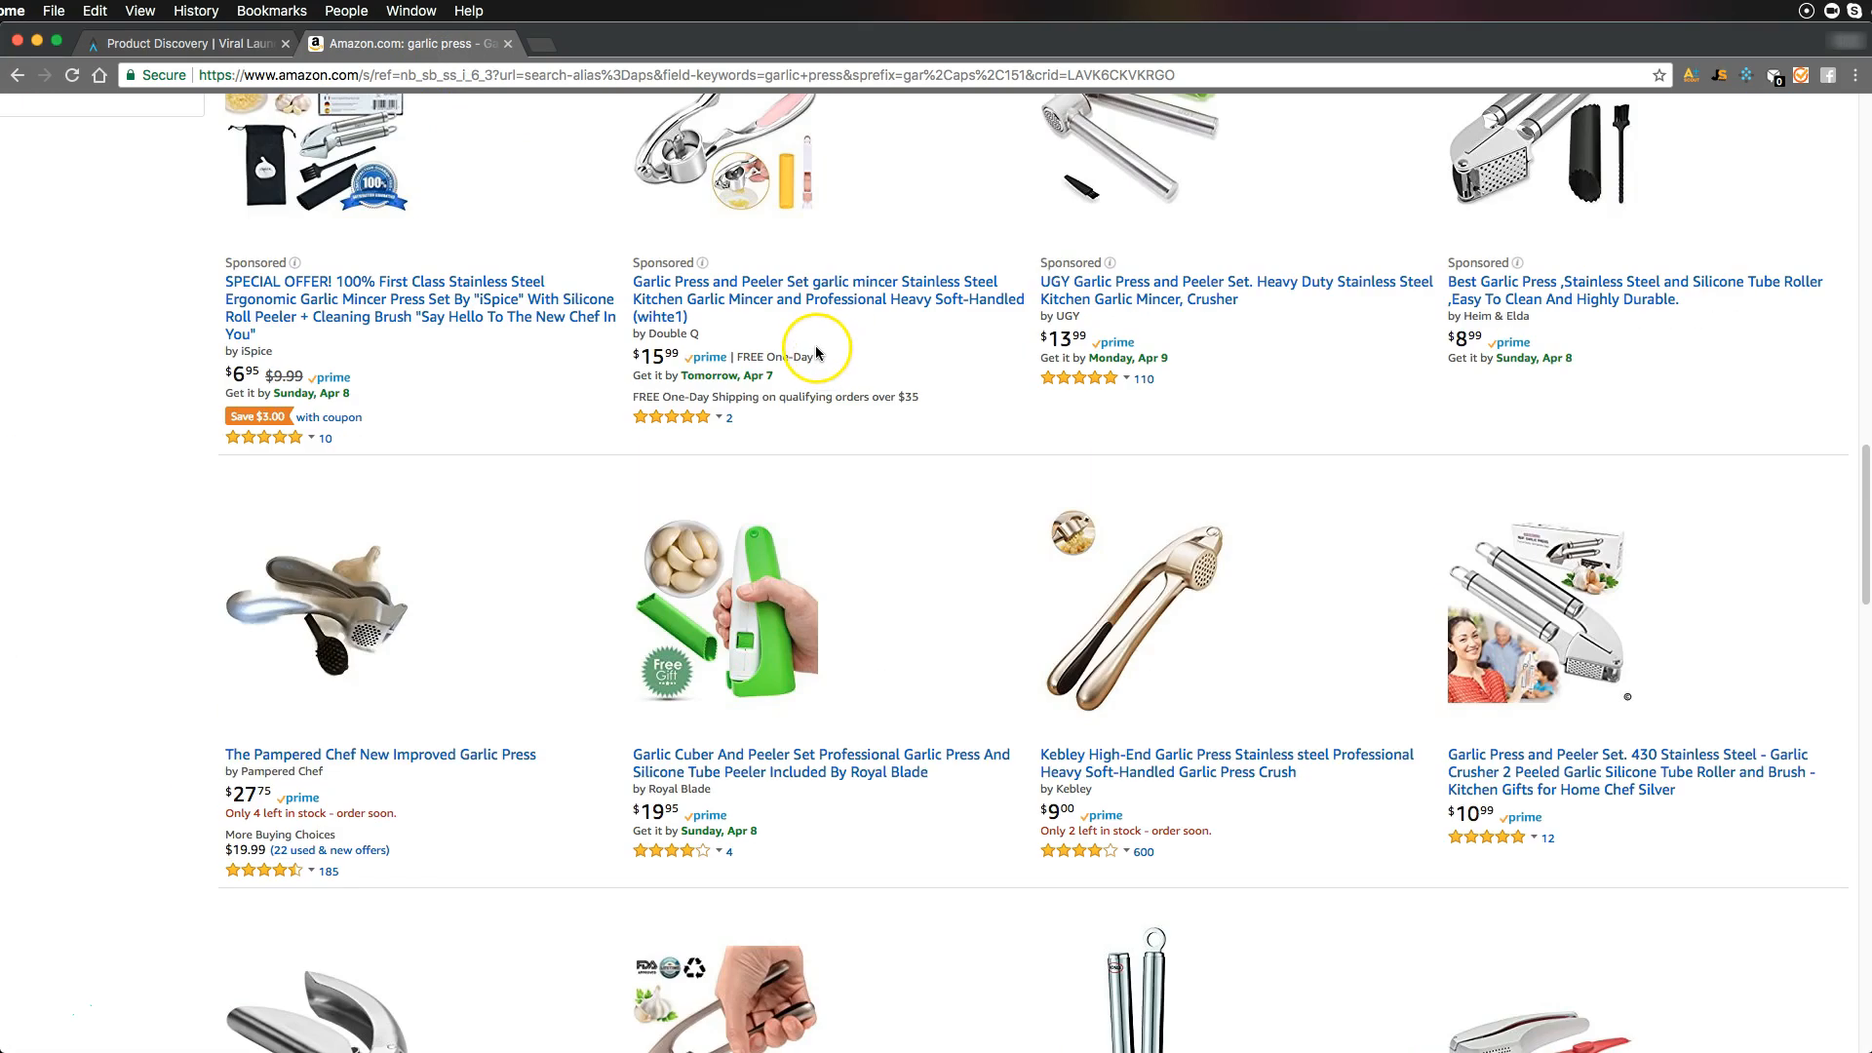
scroll(866, 363, "up", 3)
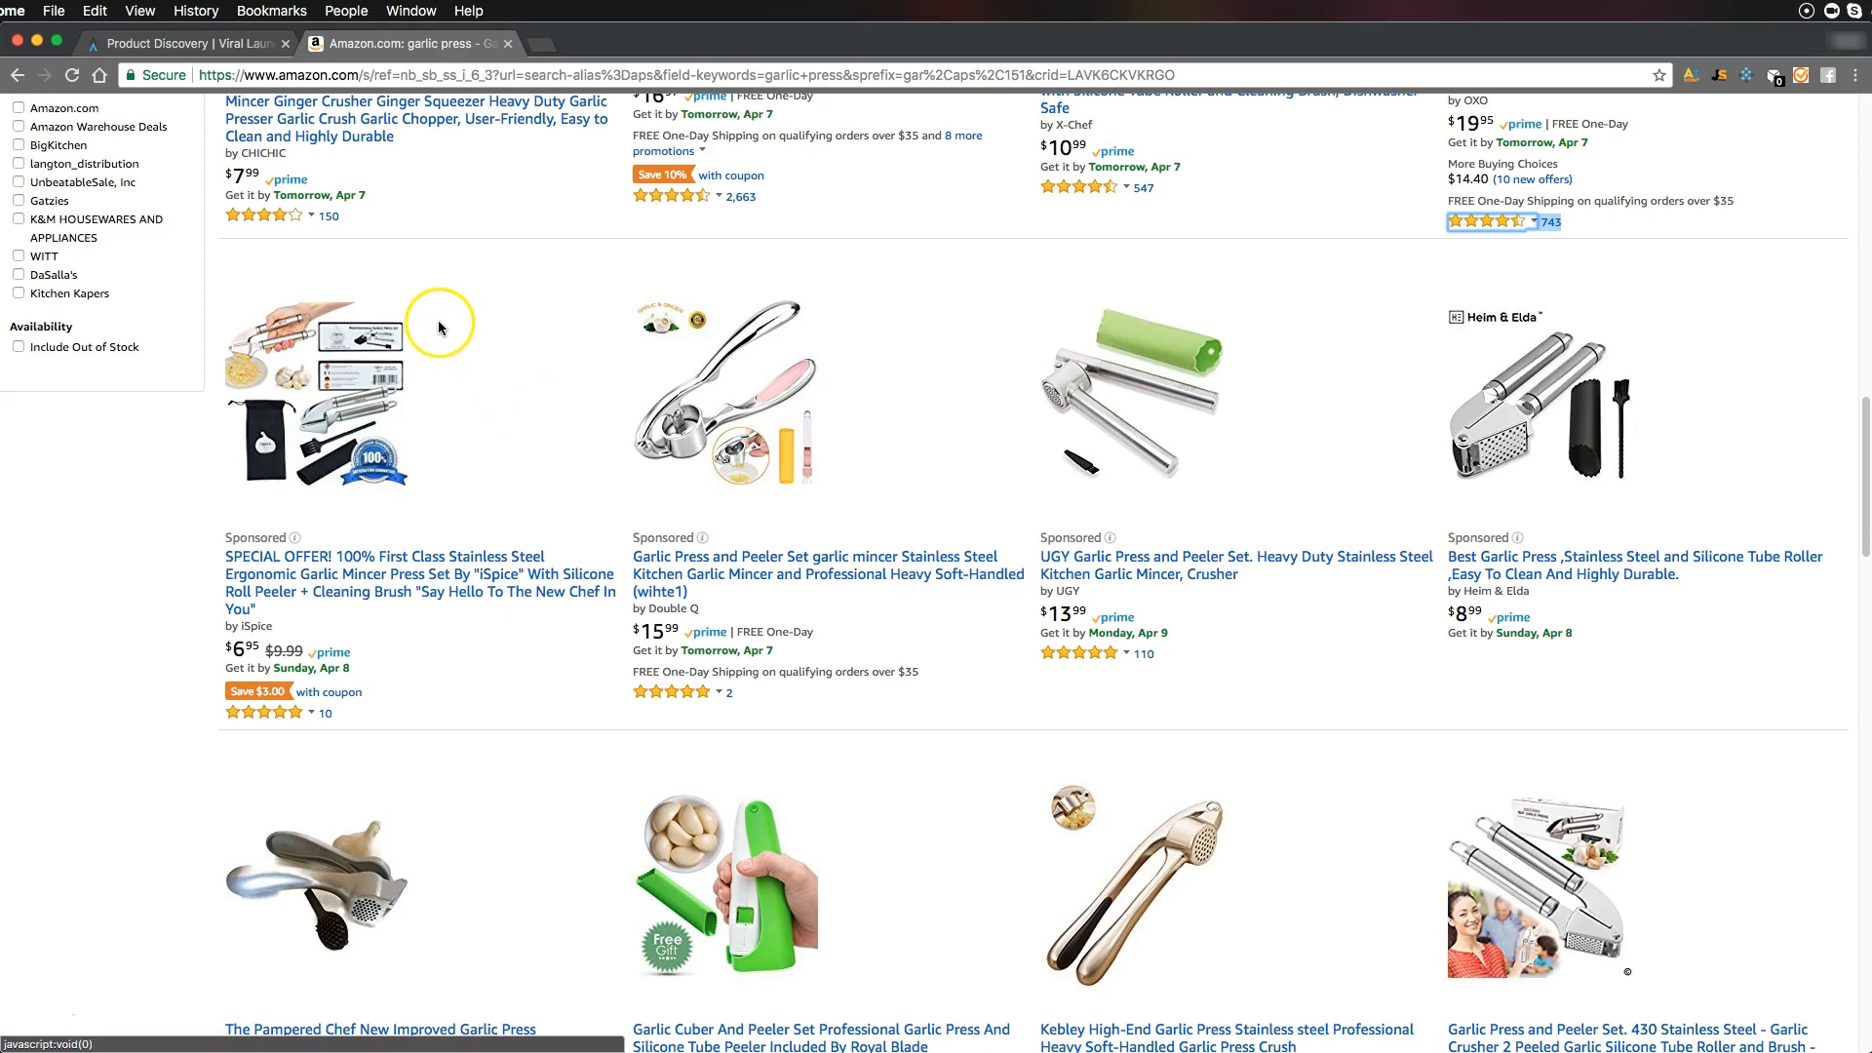
Return to Viral Launch Product Discovery and set the minimum review count filter to 3
left_click(239, 43)
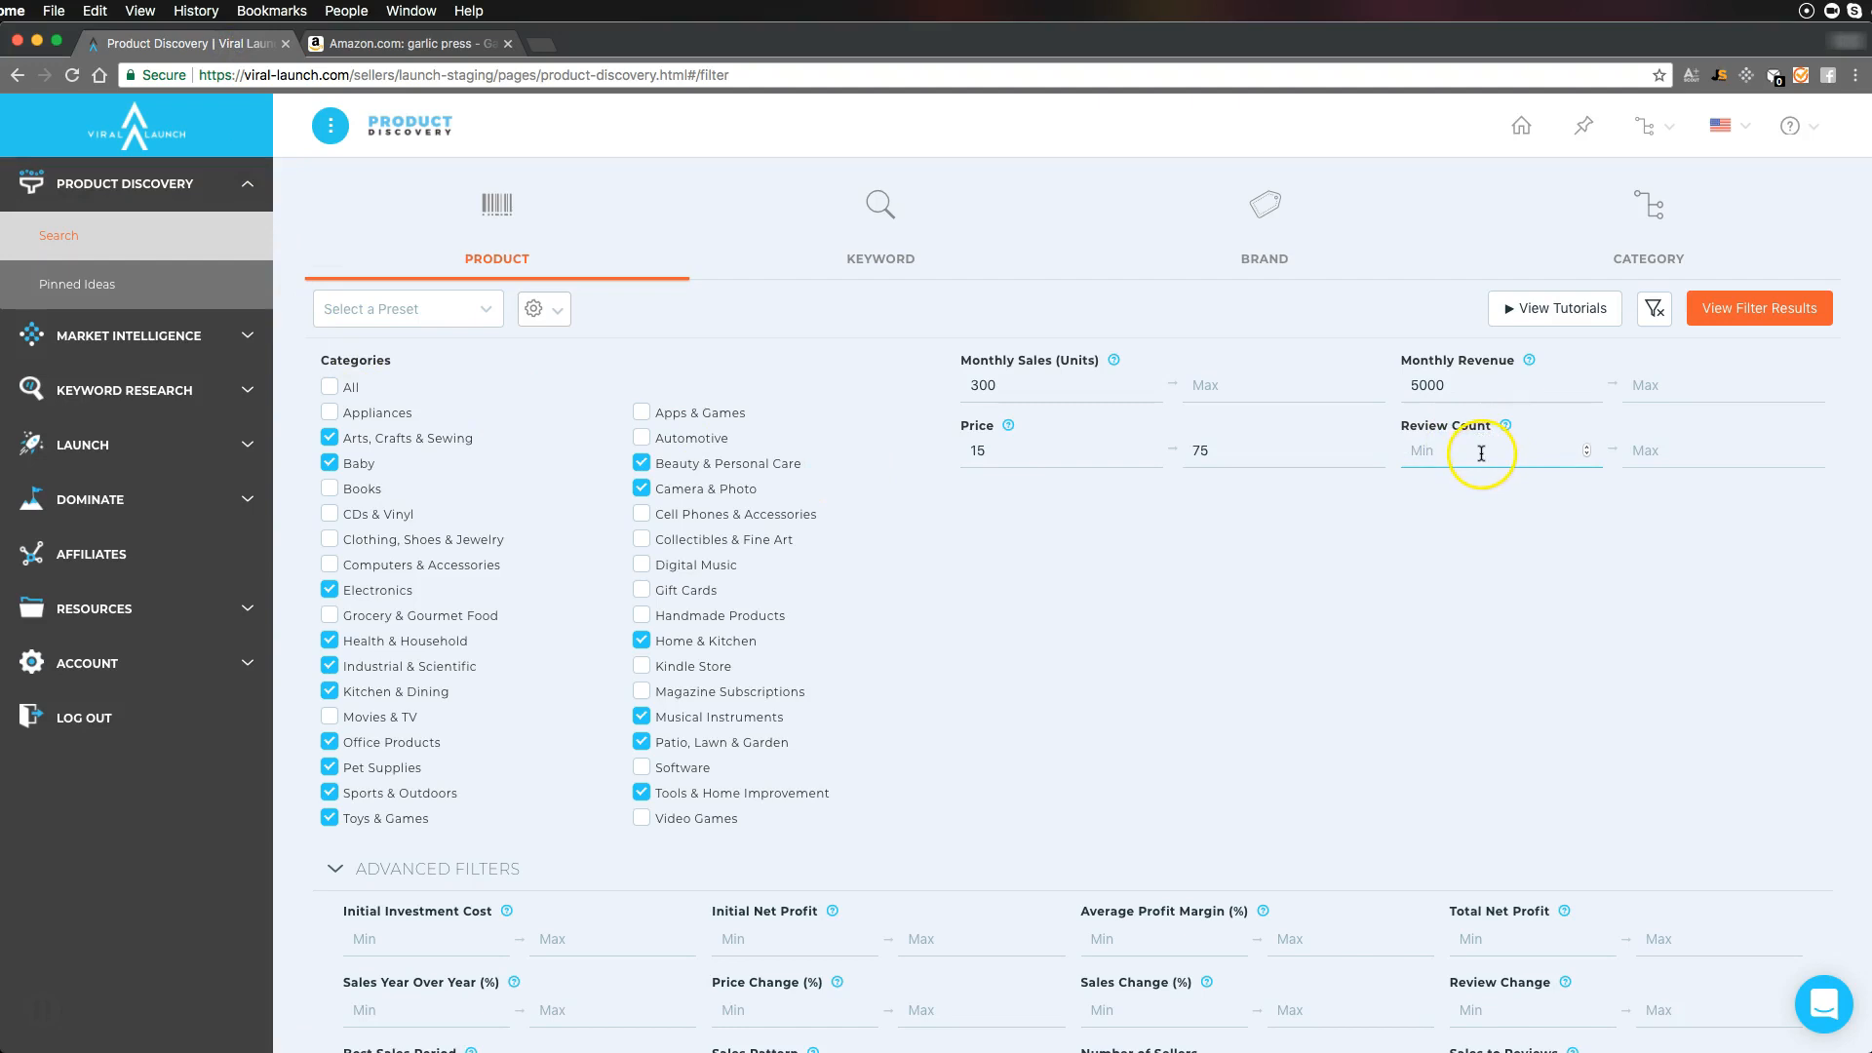
type("3")
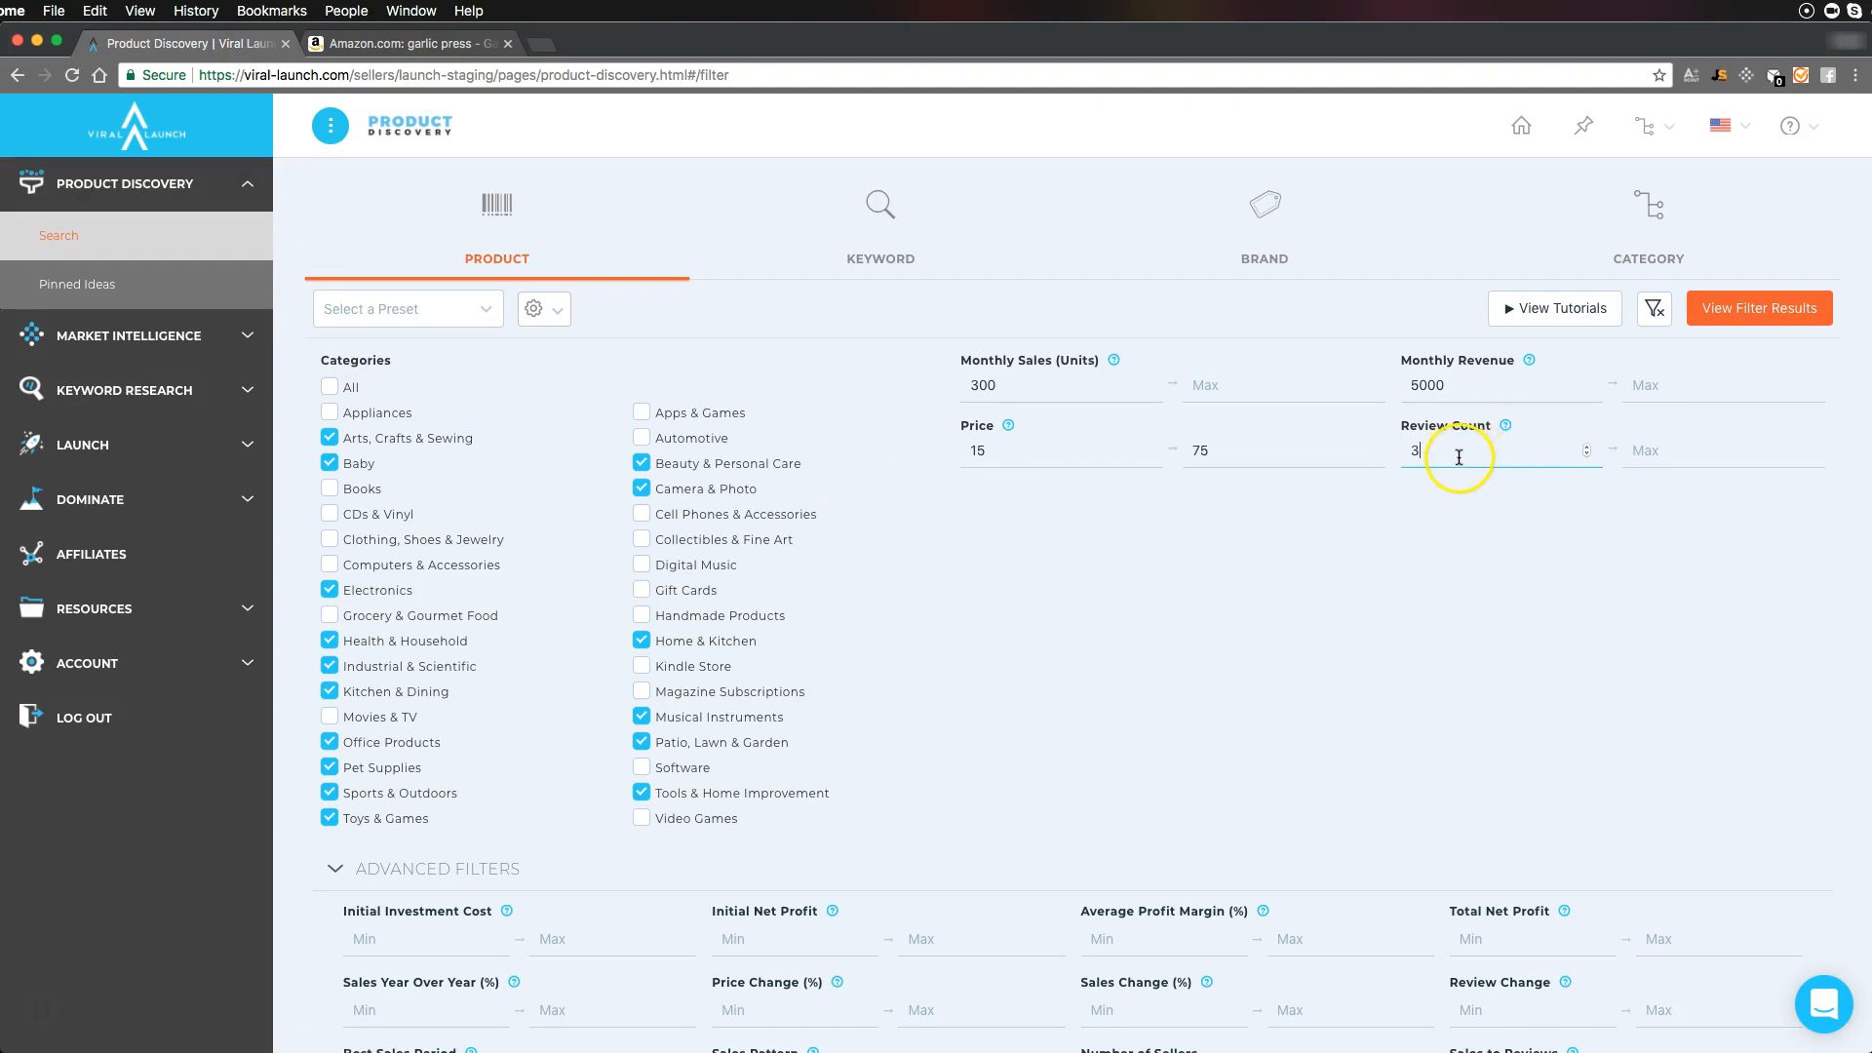
left_click(1434, 517)
Recheck the garlic press review counts on Amazon, and set the maximum review count in Viral Launch to 60
left_click(401, 44)
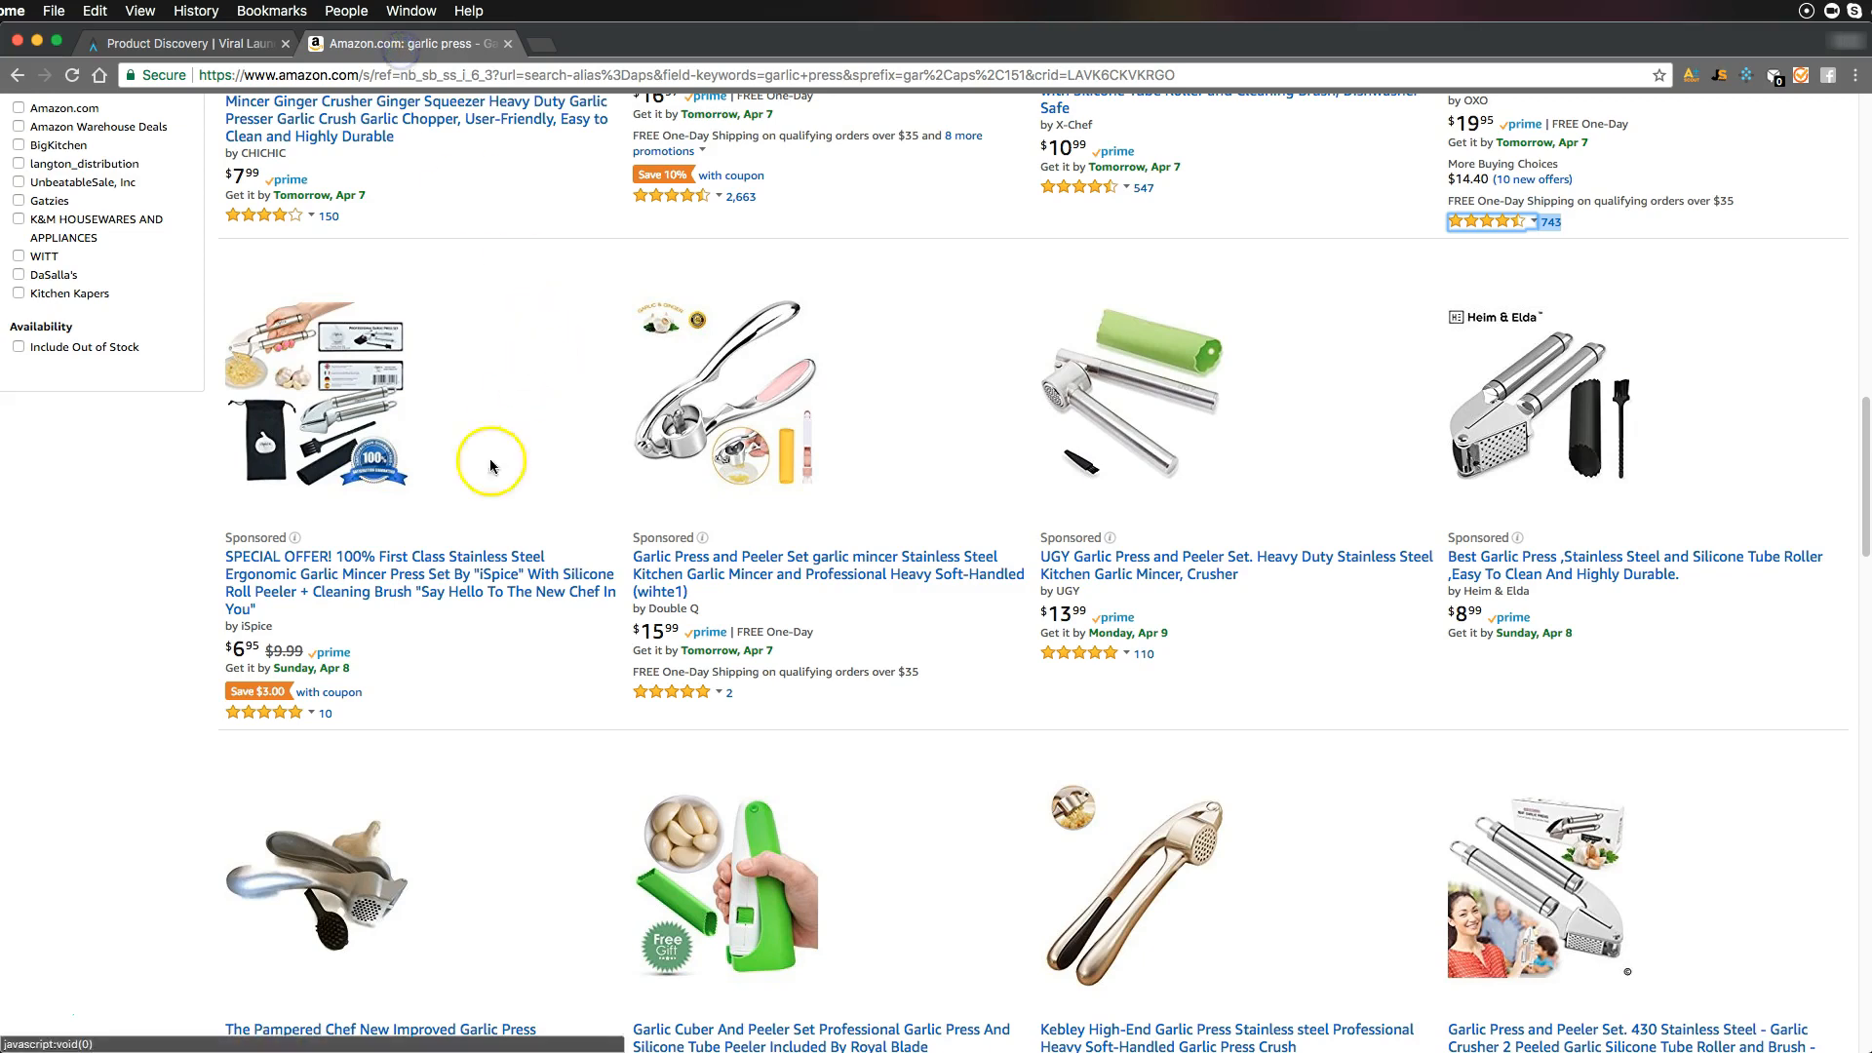
scroll(351, 692, "up", 5)
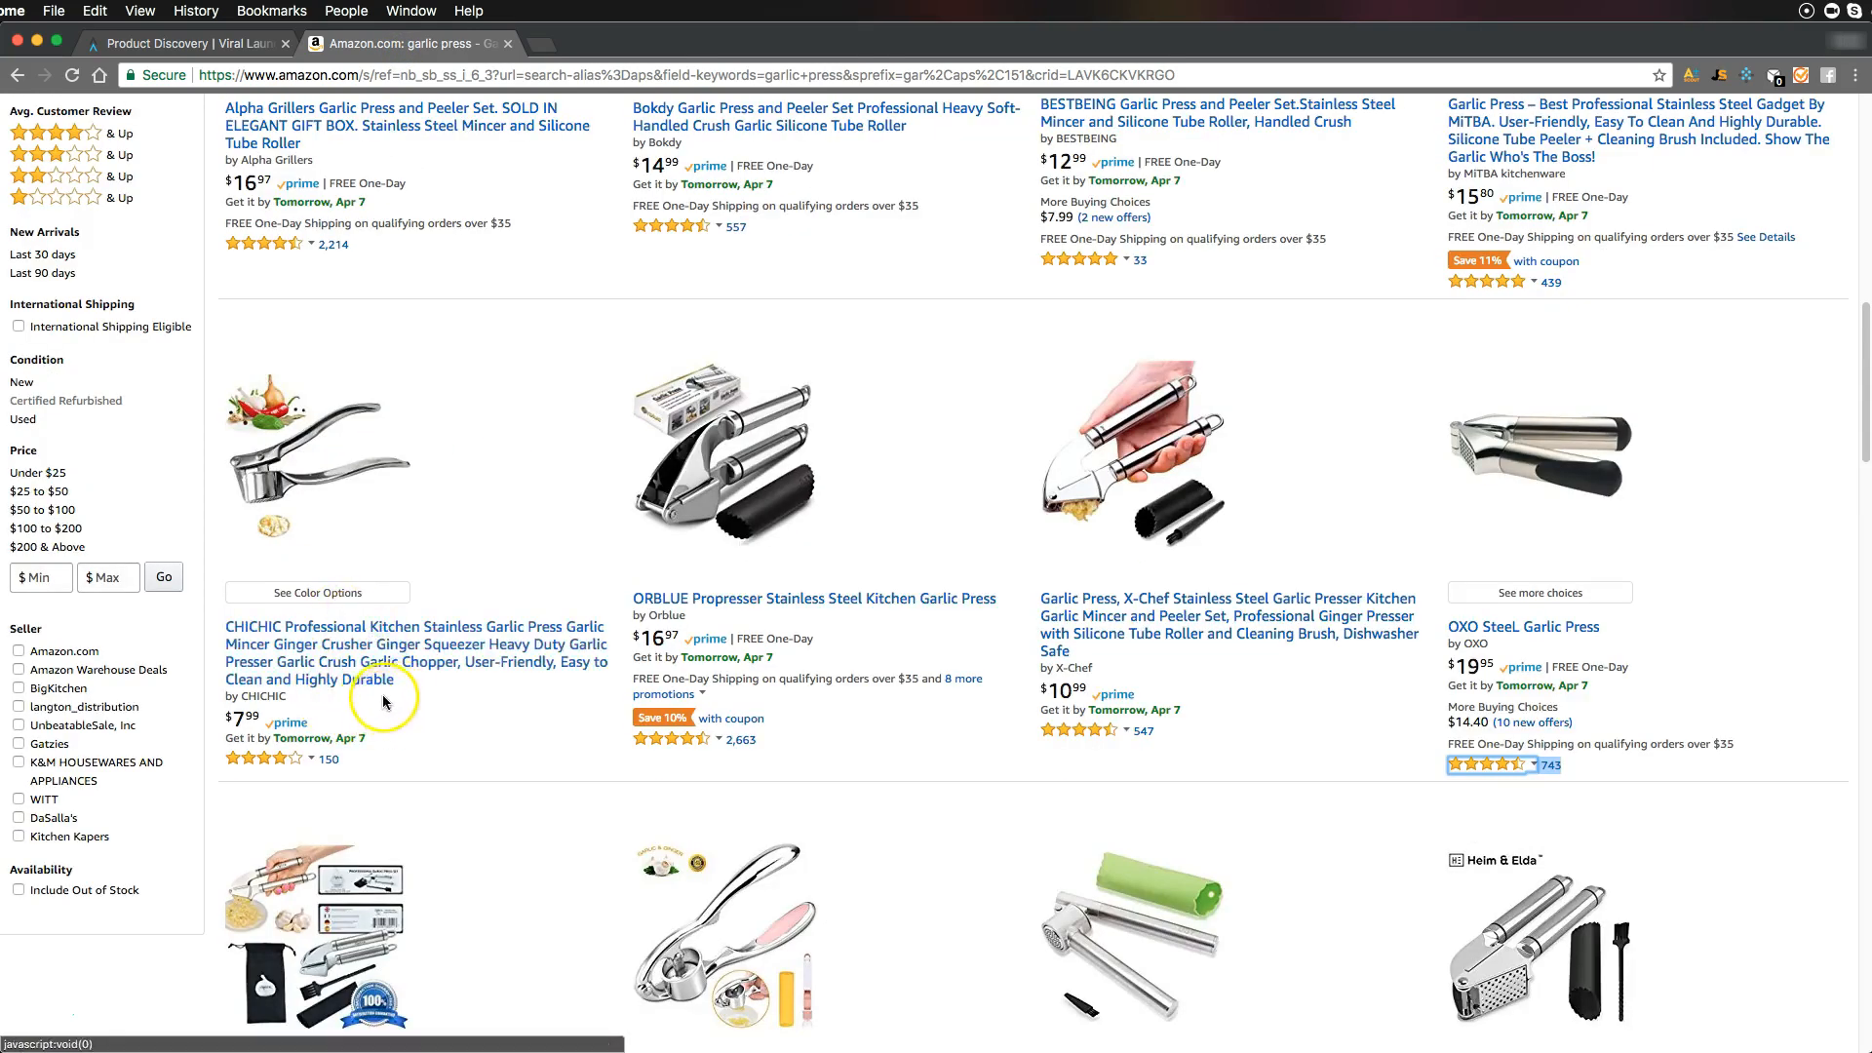
scroll(370, 683, "up", 3)
left_click(190, 43)
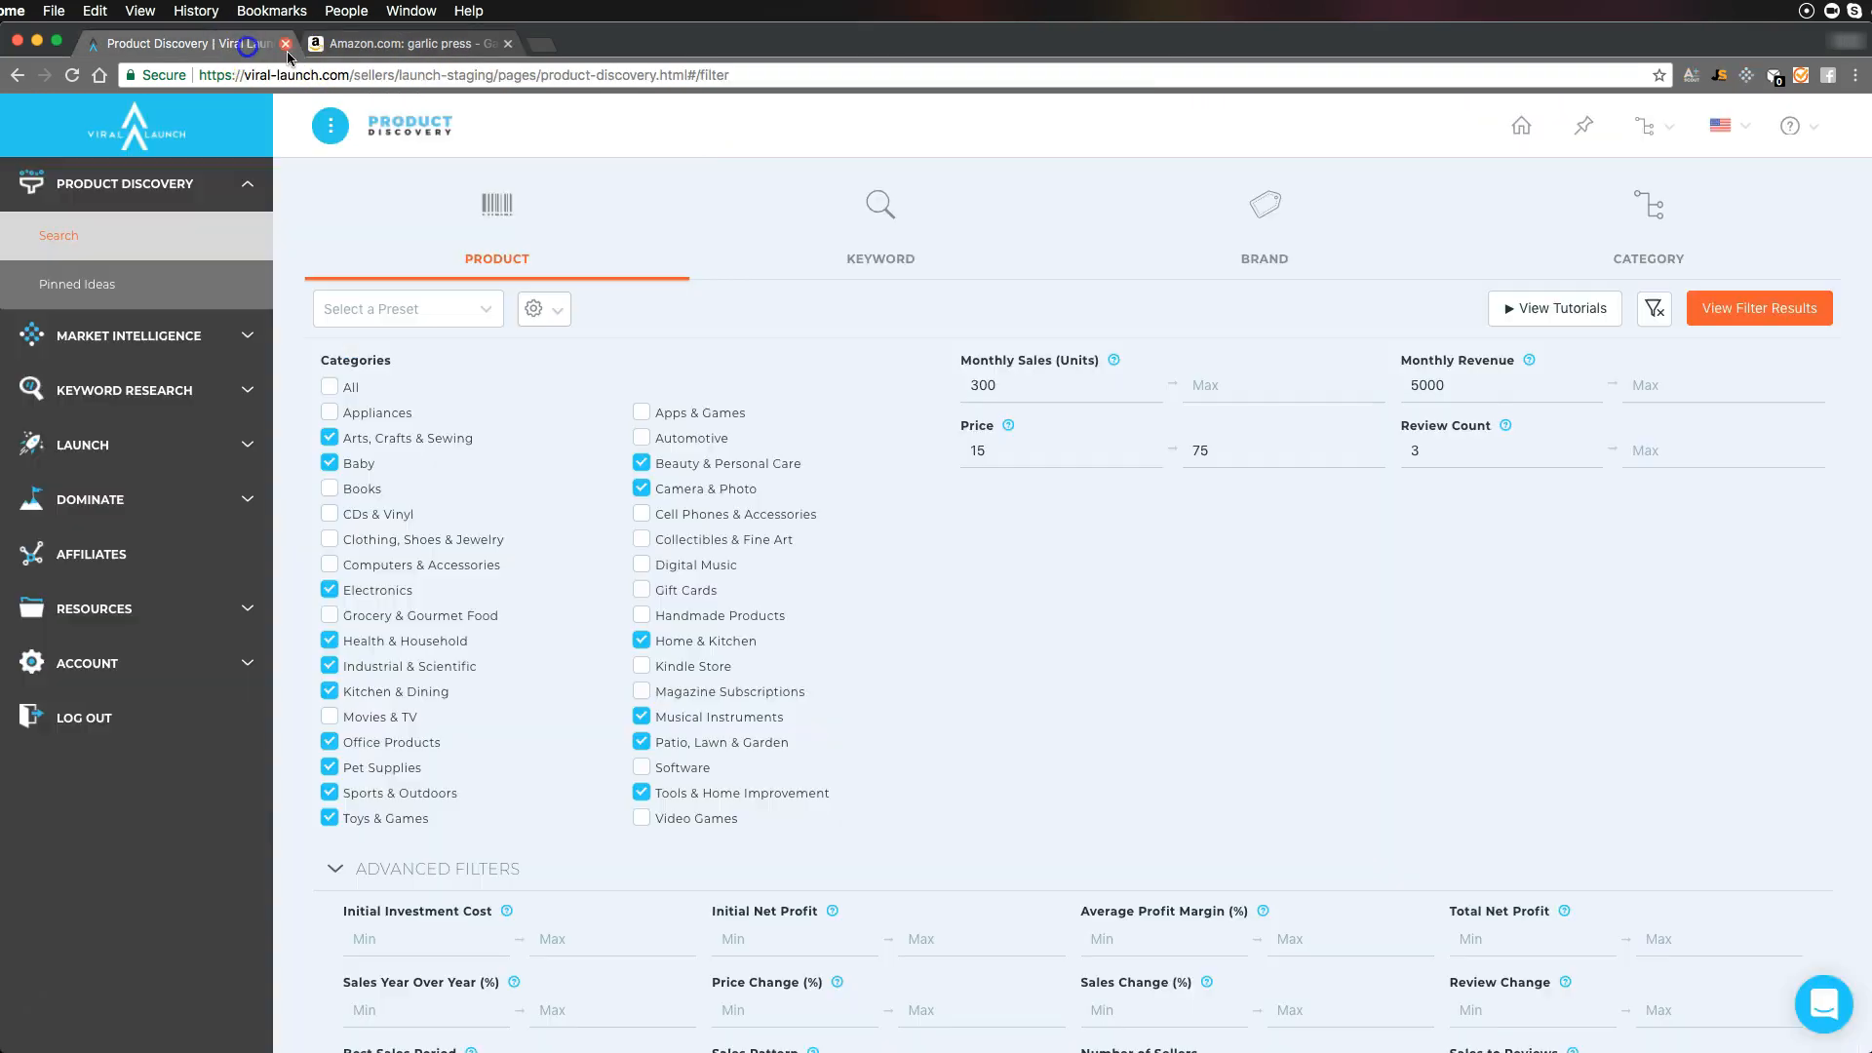
left_click(1665, 449)
type("60")
left_click(1581, 529)
Set the Sales Pattern advanced filter to Up & Coming
scroll(1459, 468, "down", 5)
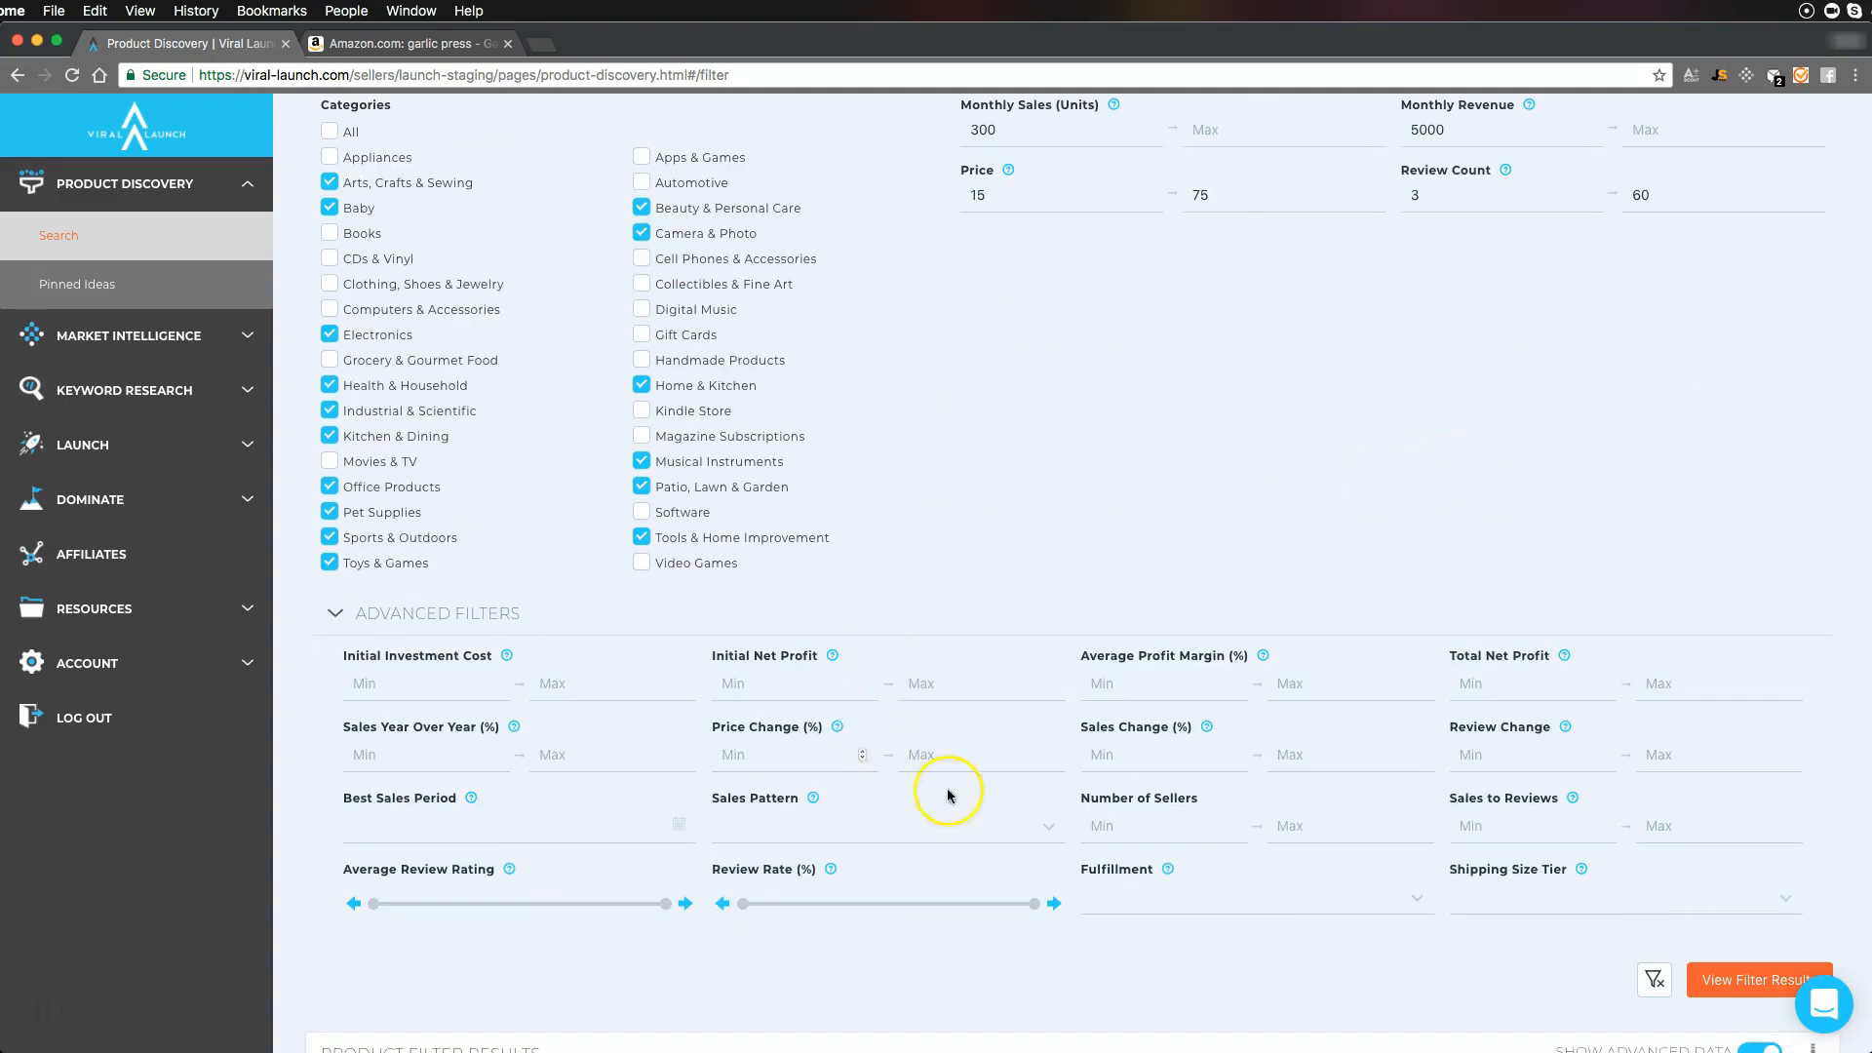
scroll(897, 734, "down", 4)
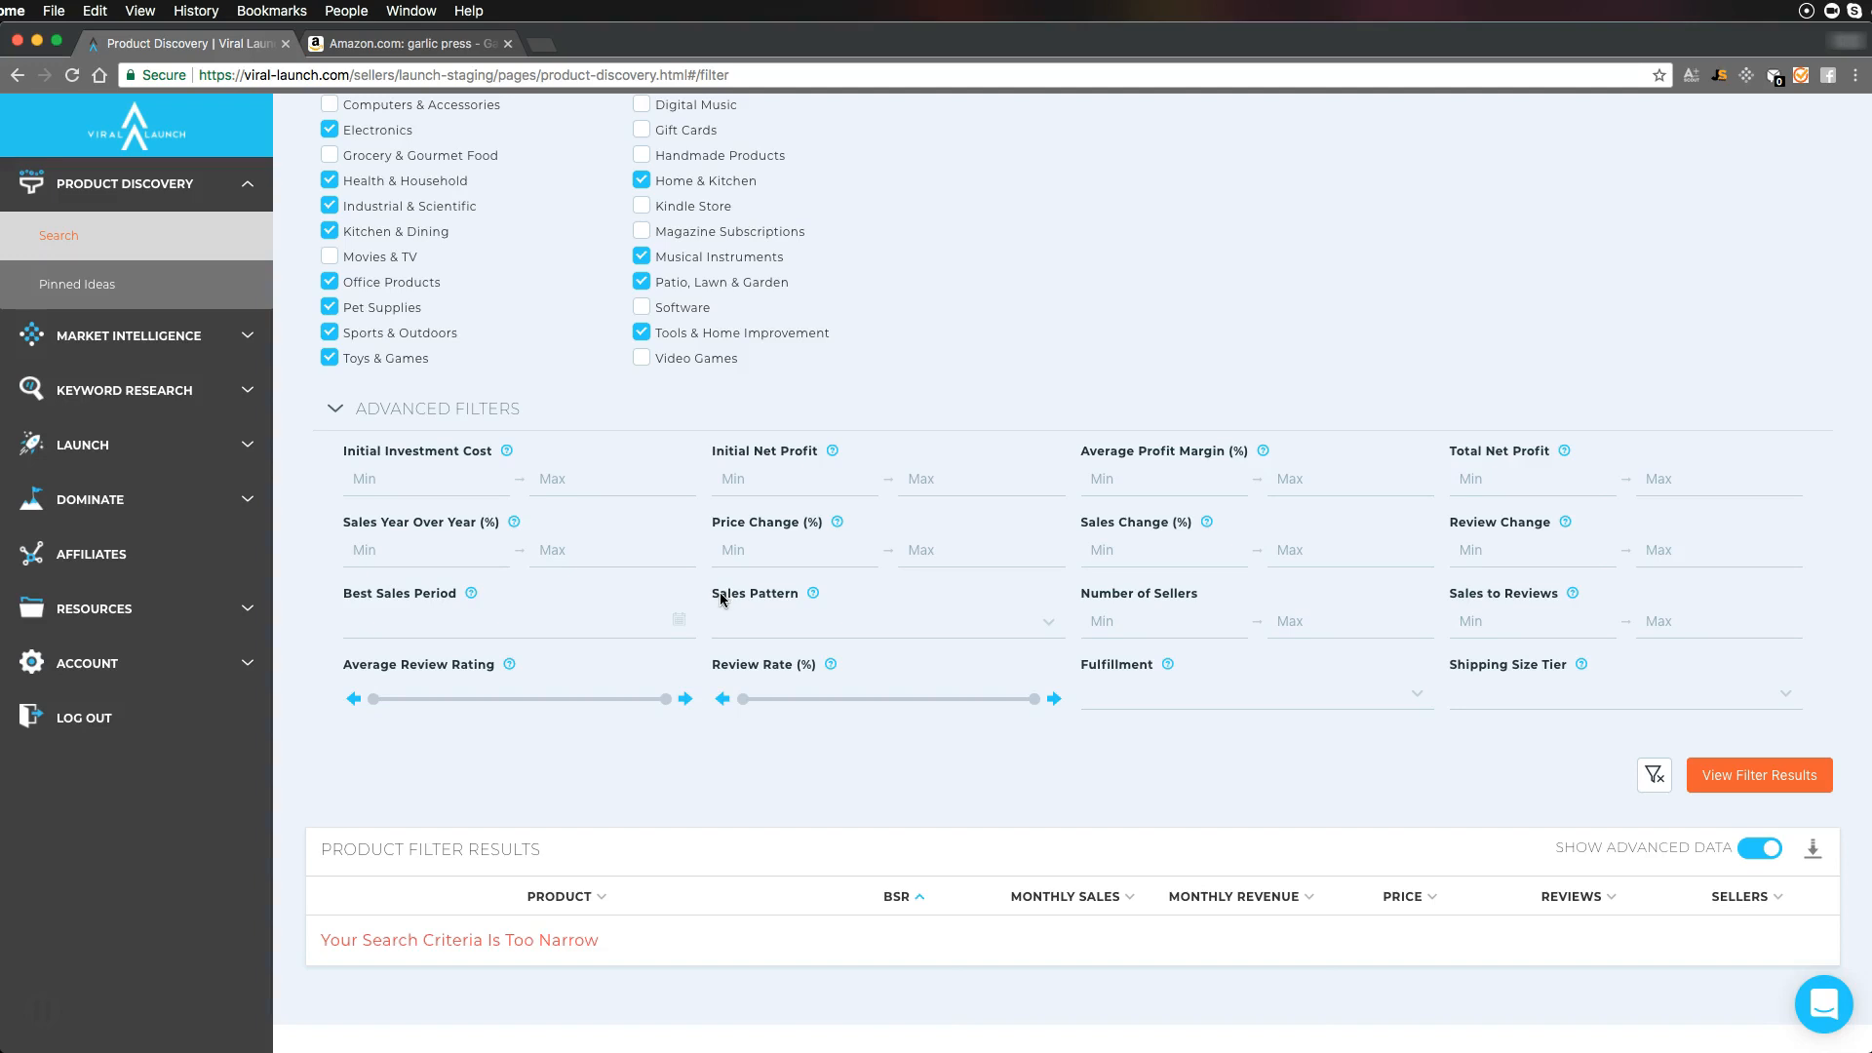
left_click(748, 623)
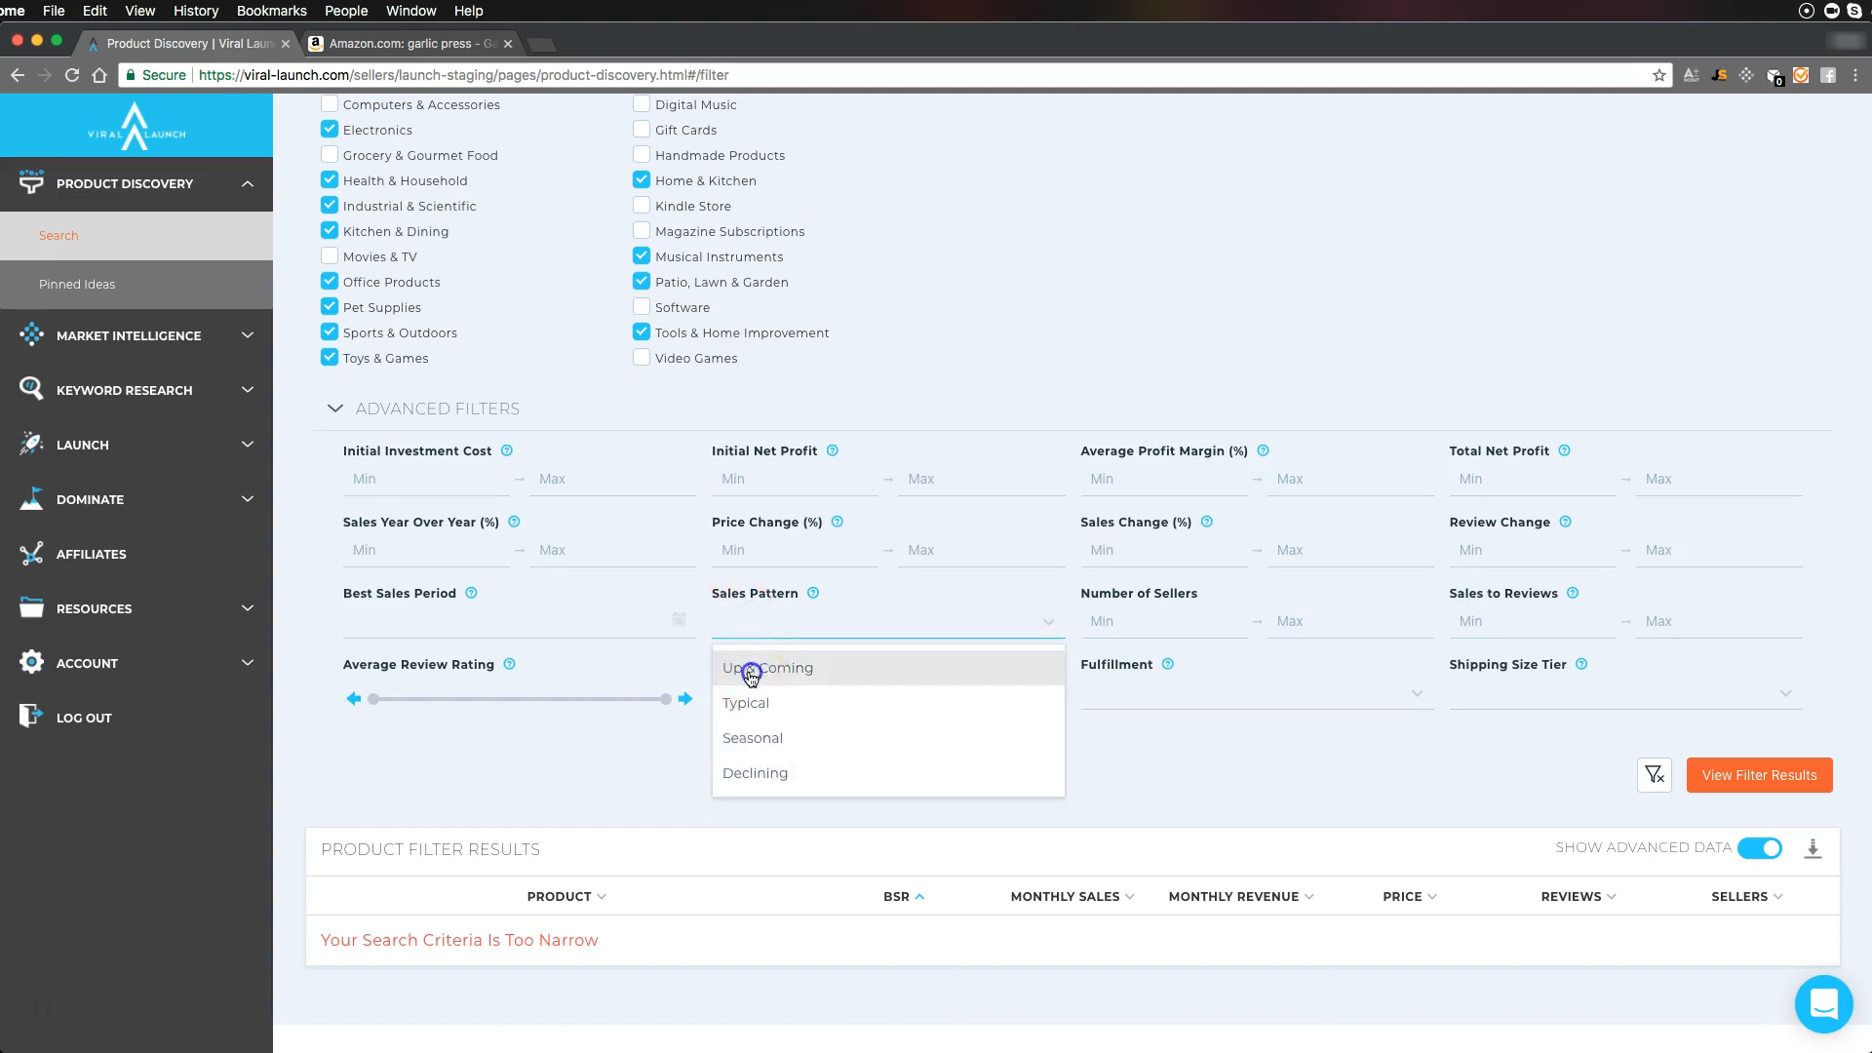
left_click(743, 667)
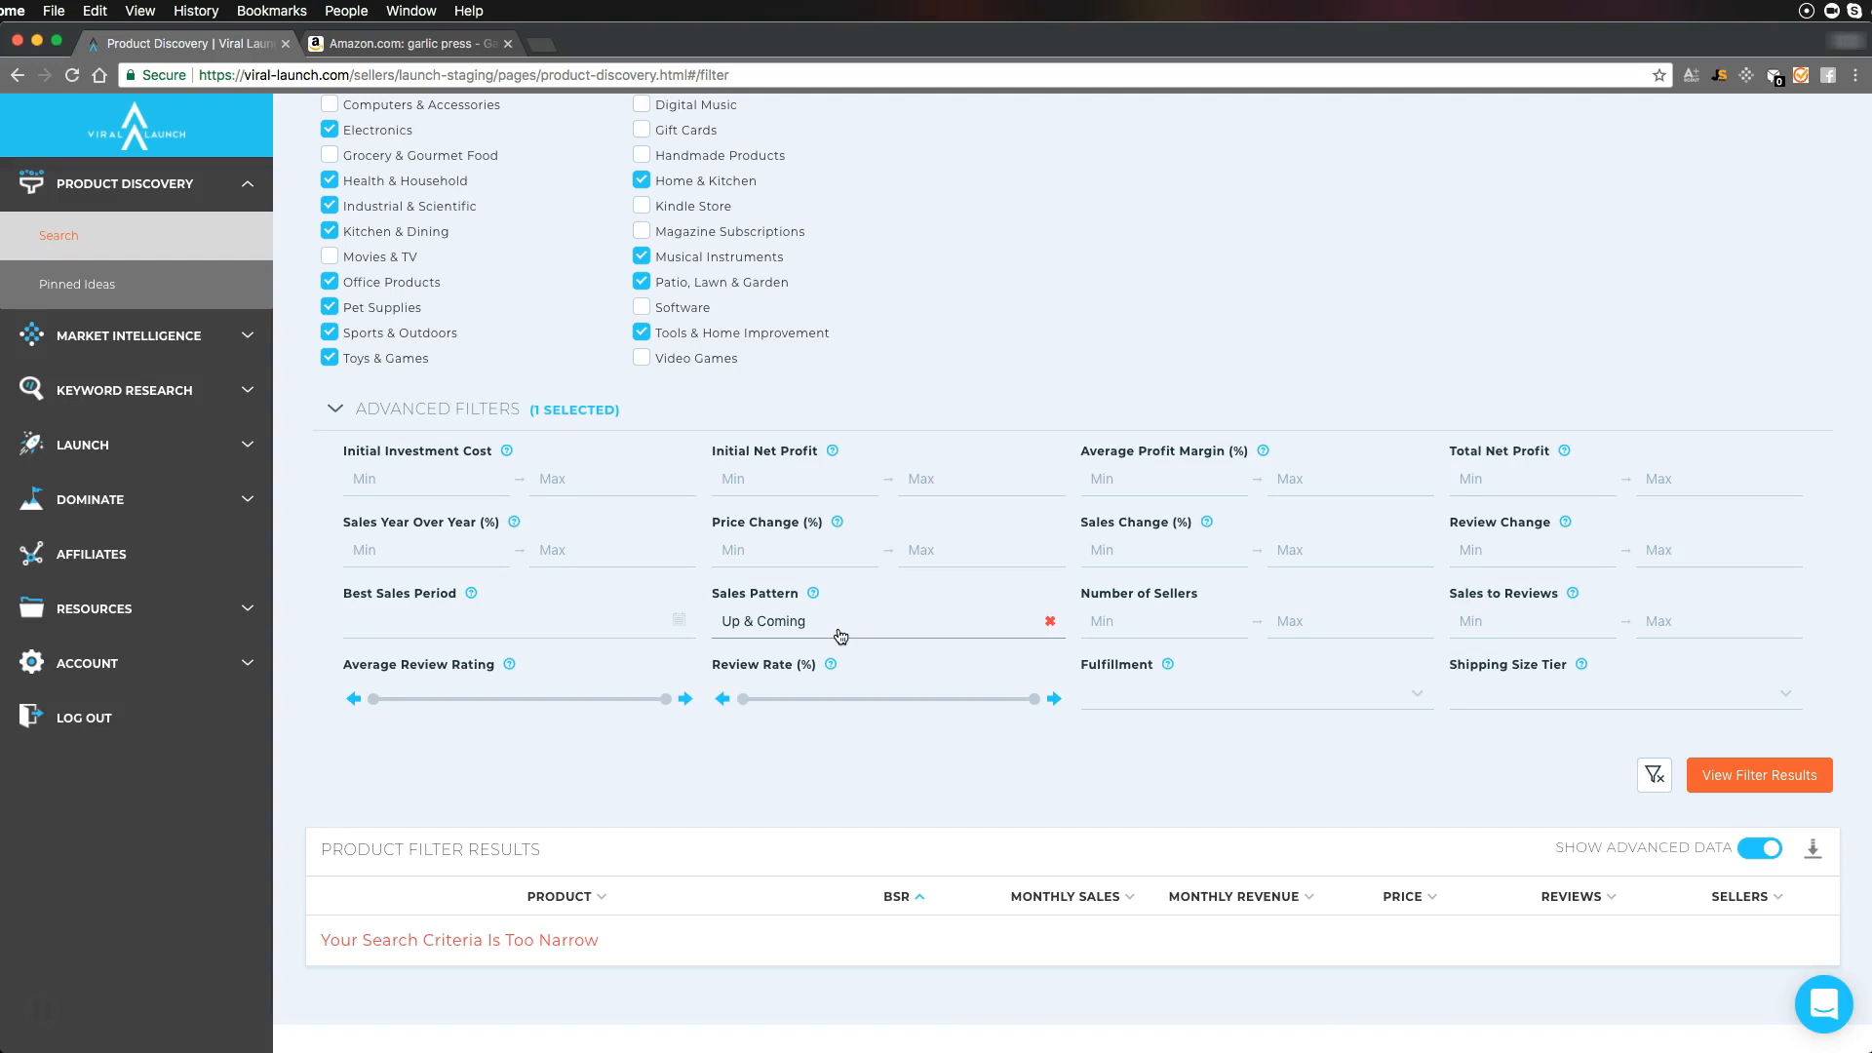
Check the Alpha Grillers garlic press review count on Amazon, and review the sales pattern and review count filters in Viral Launch
left_click(395, 43)
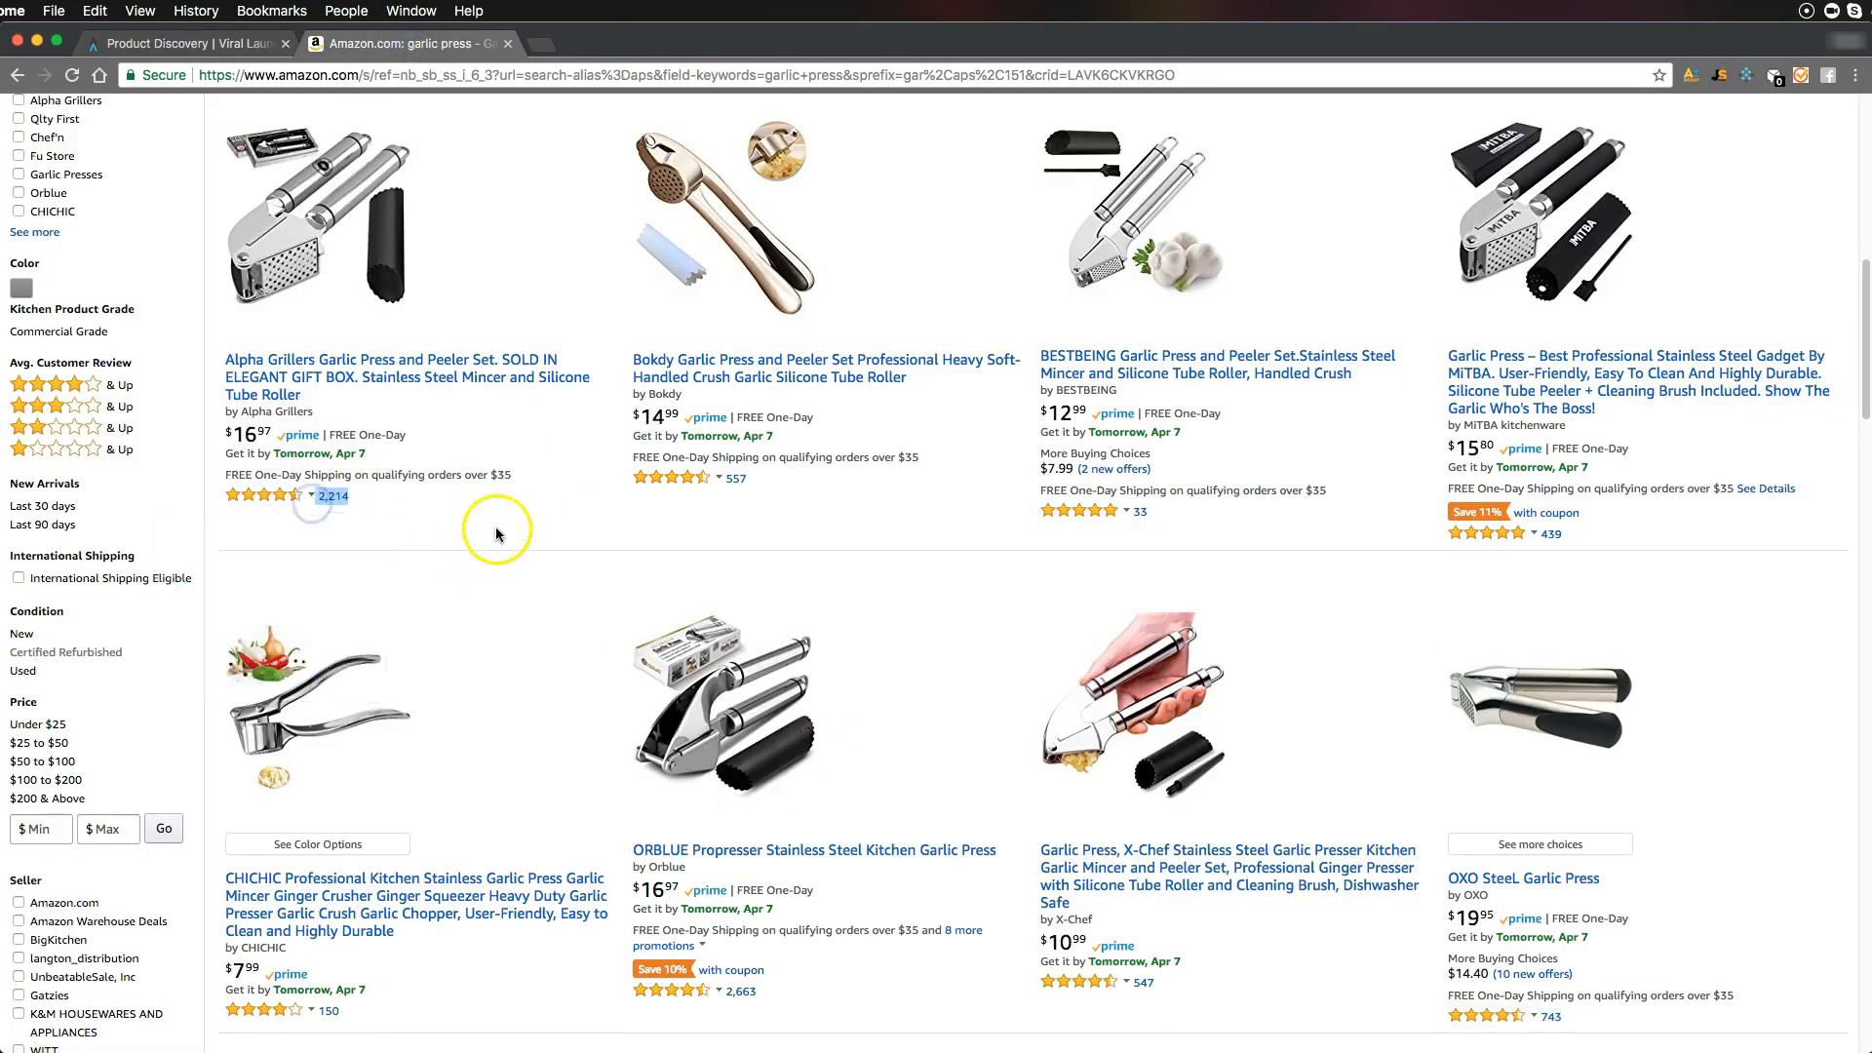
left_click(185, 43)
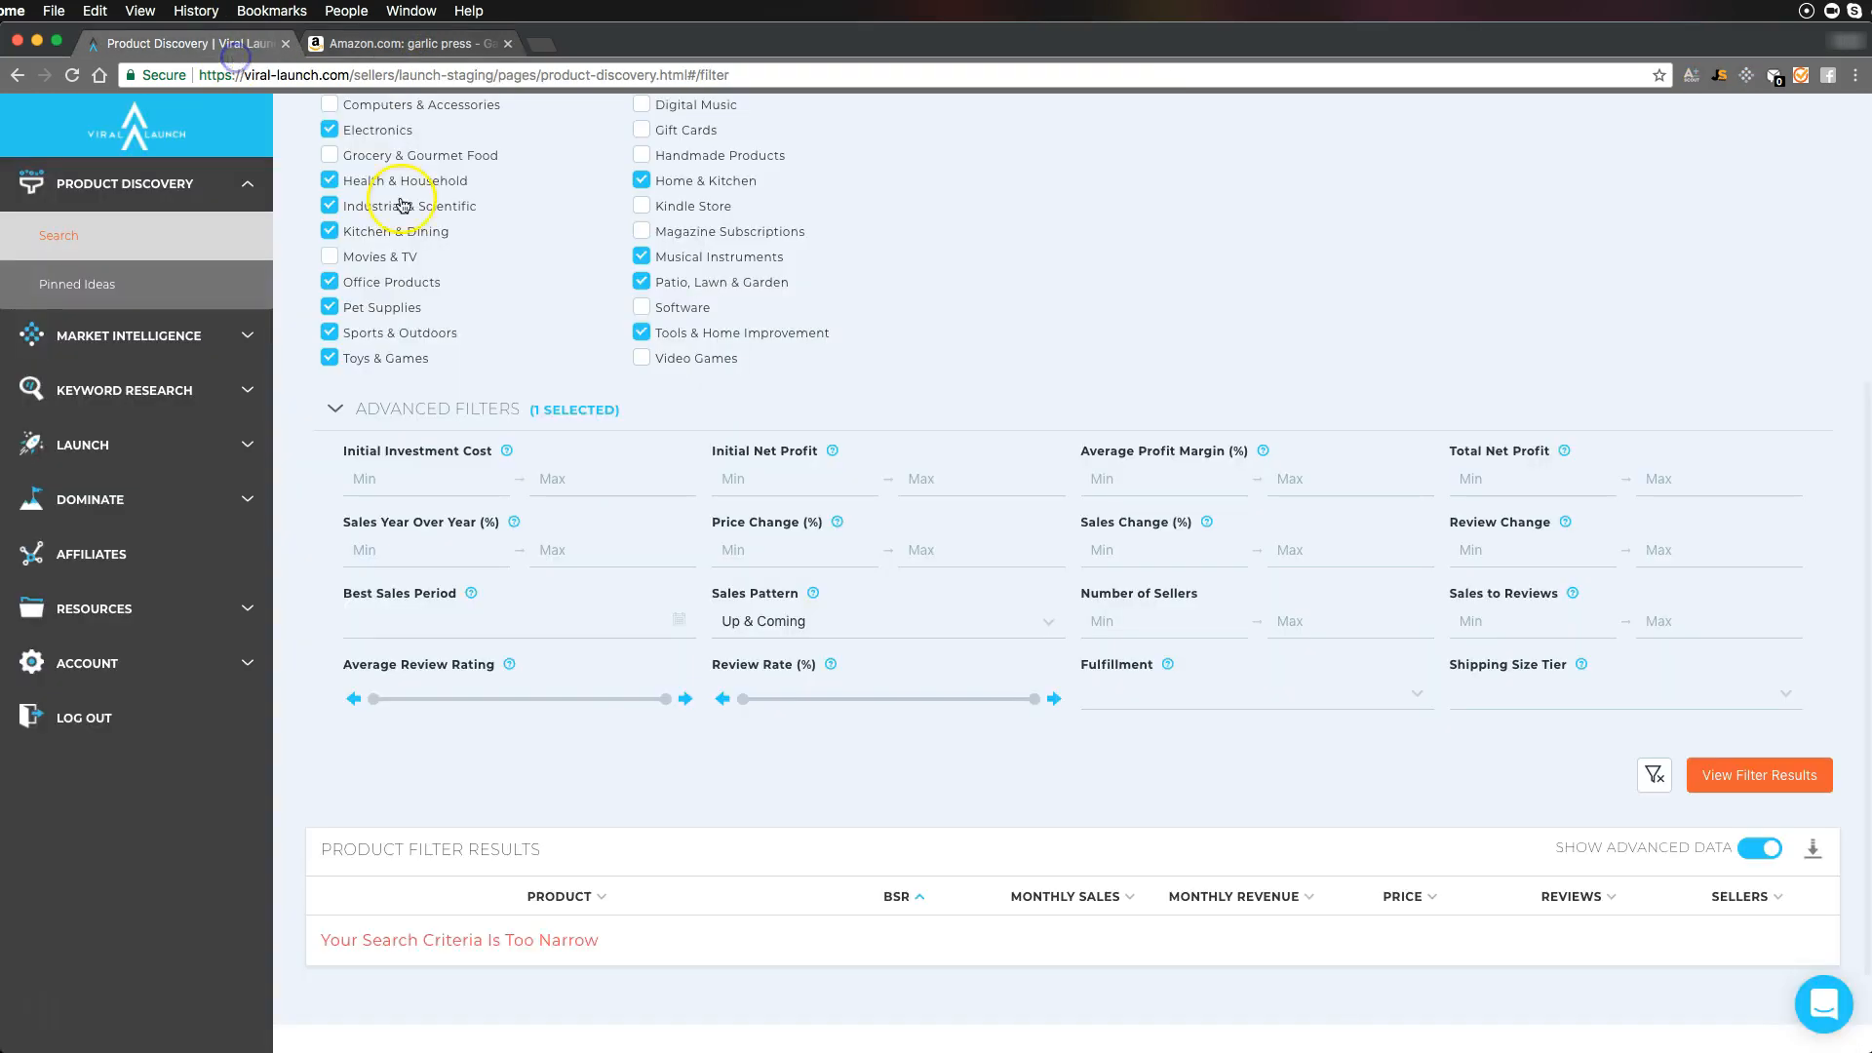
left_click(758, 625)
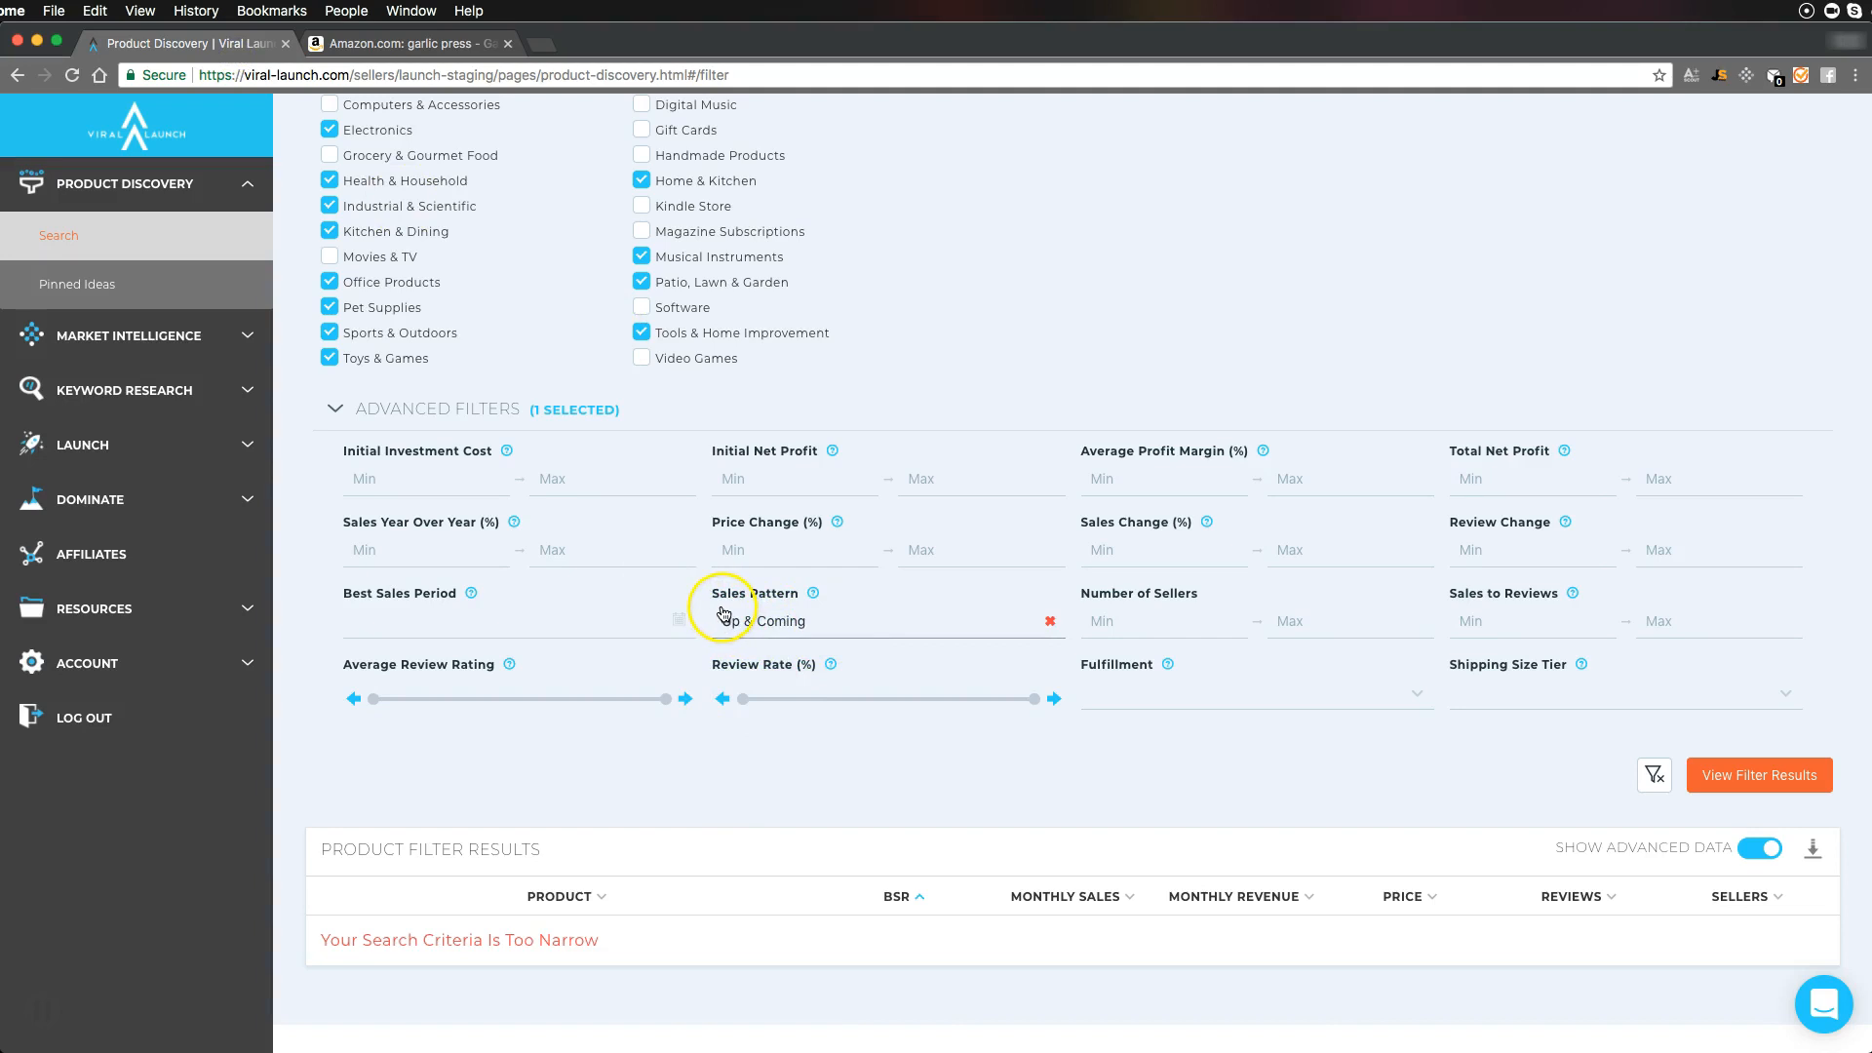
scroll(1057, 615, "up", 5)
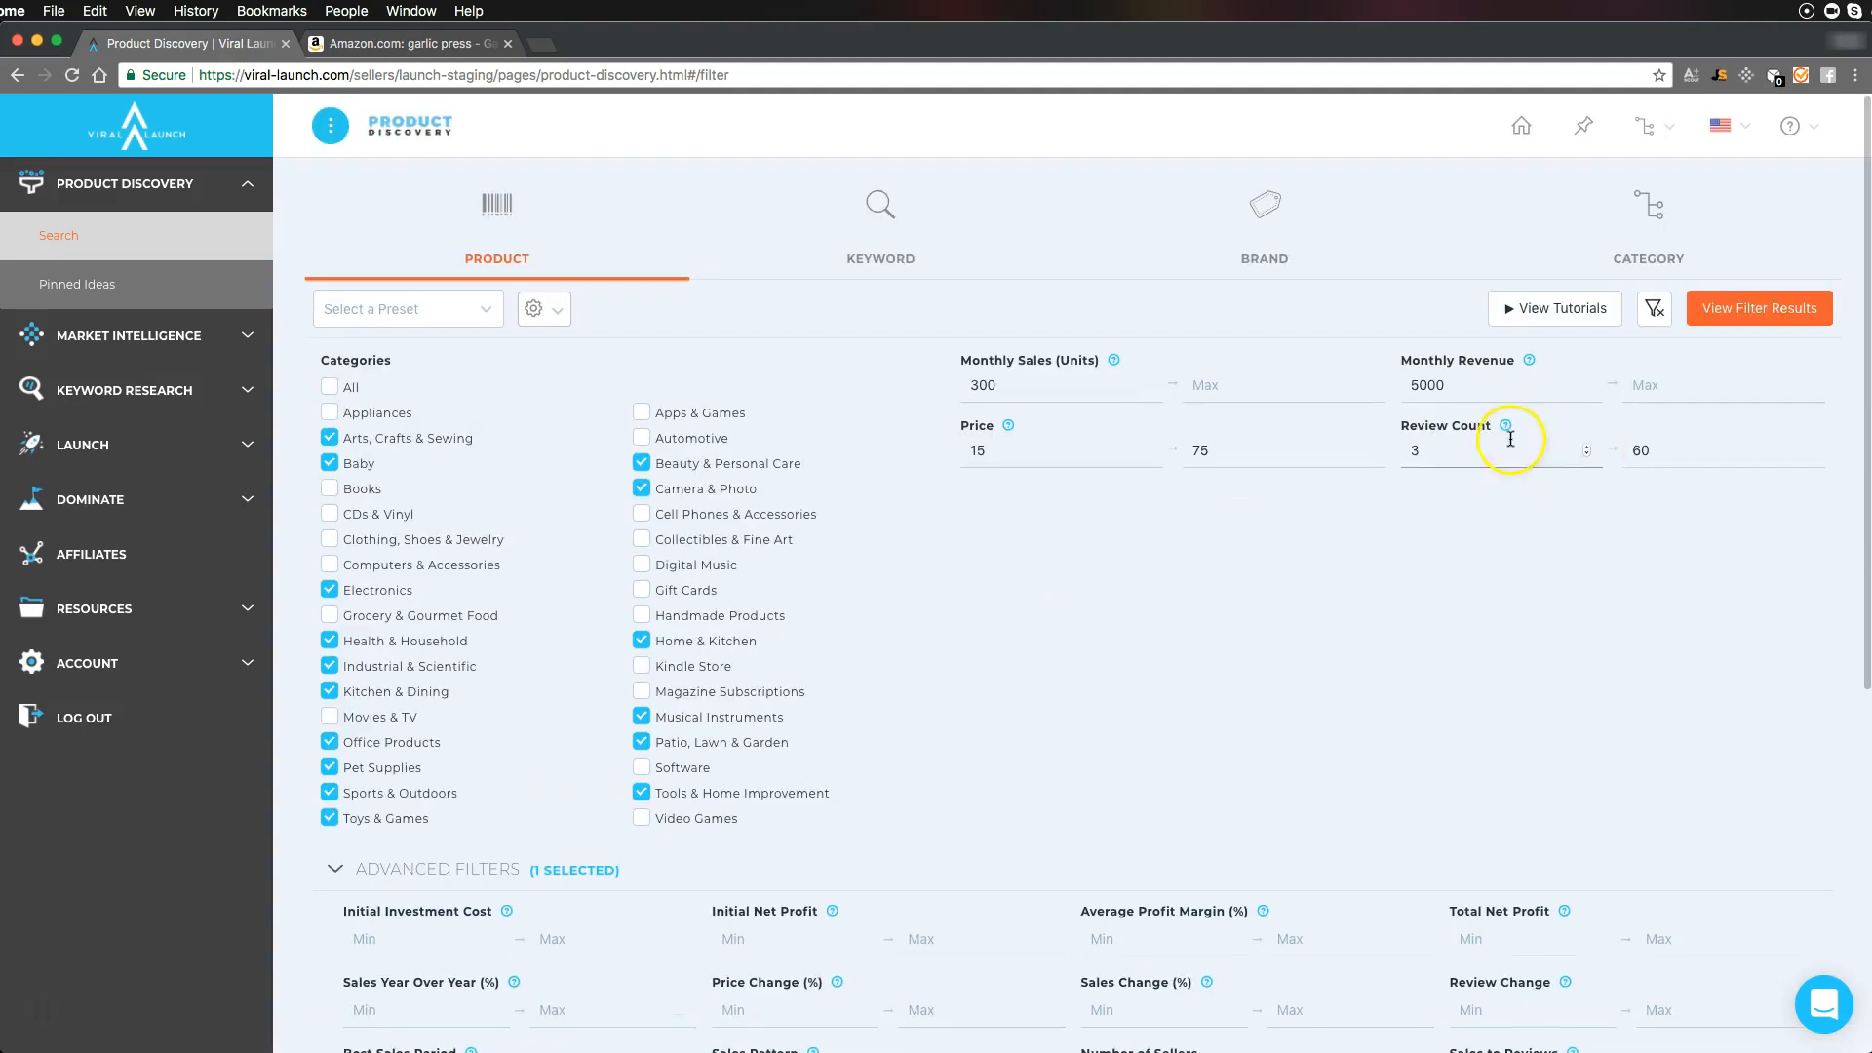
left_click(1533, 570)
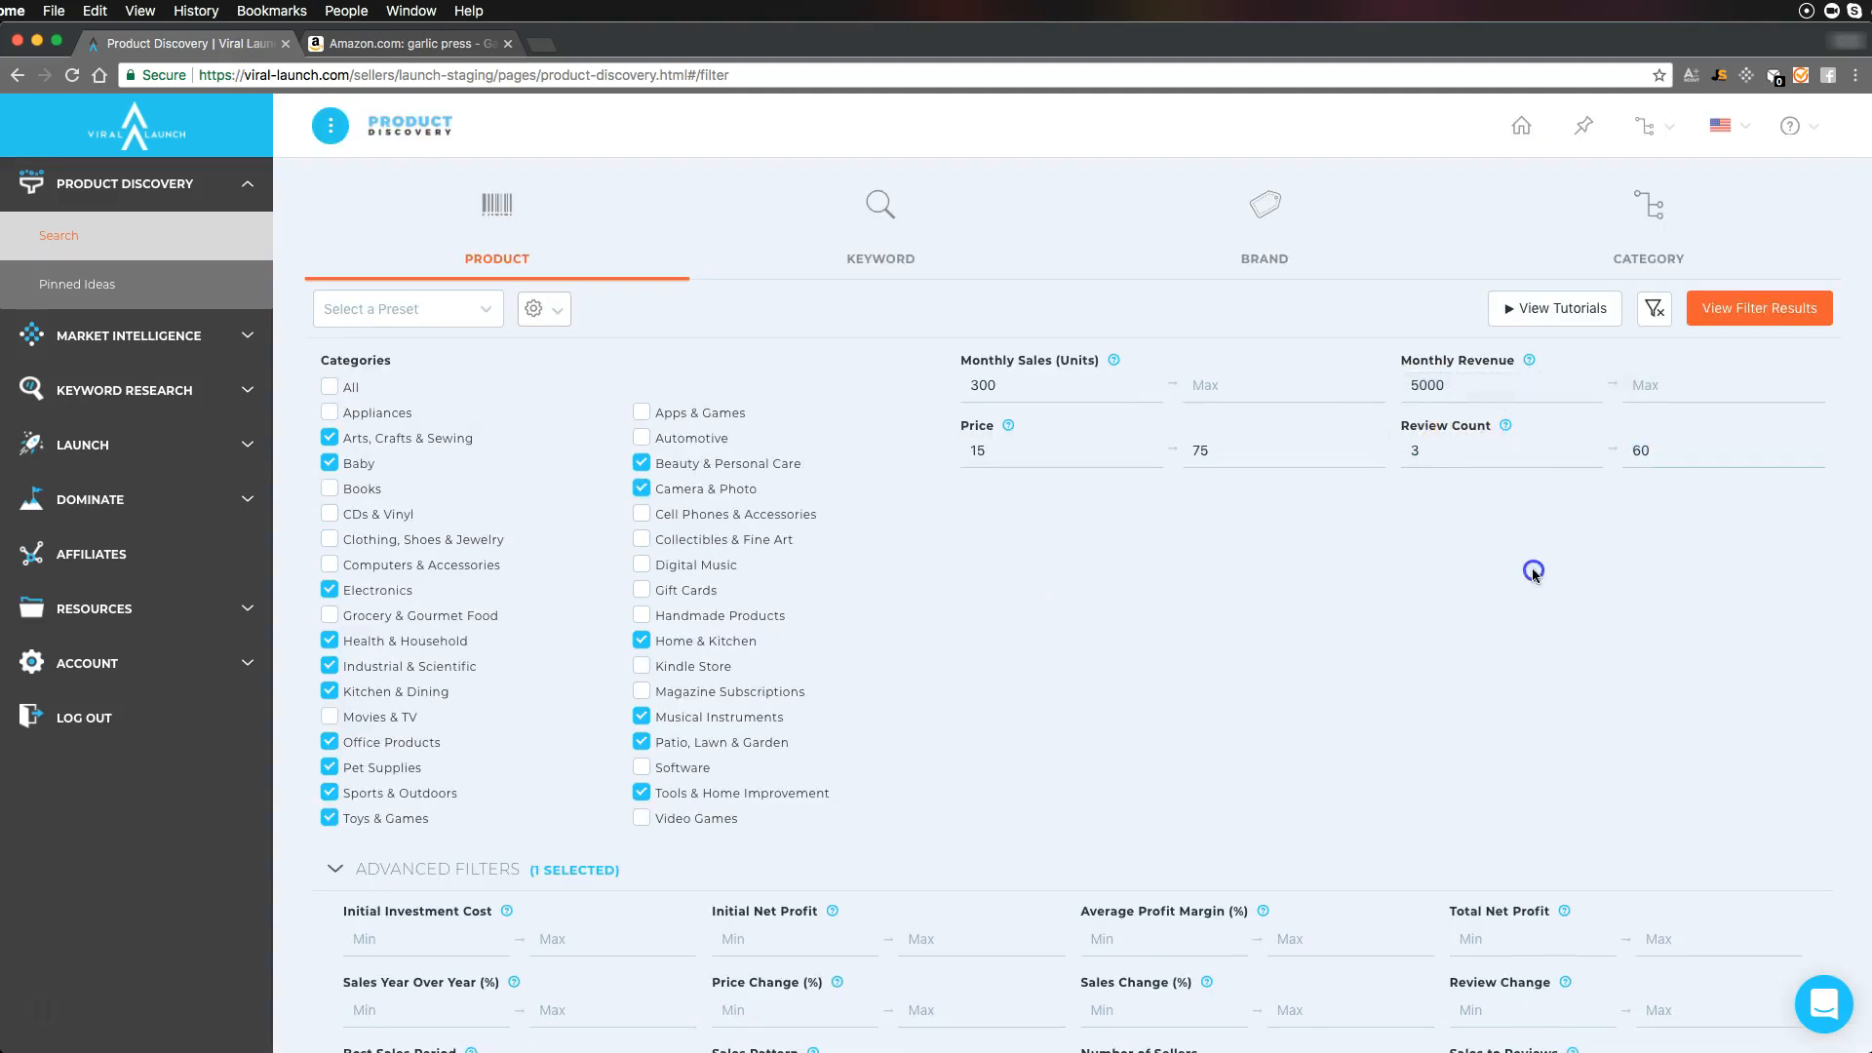
Set the maximum number of sellers to 2 in the advanced filters, leaving the minimum empty
scroll(1508, 565, "down", 2)
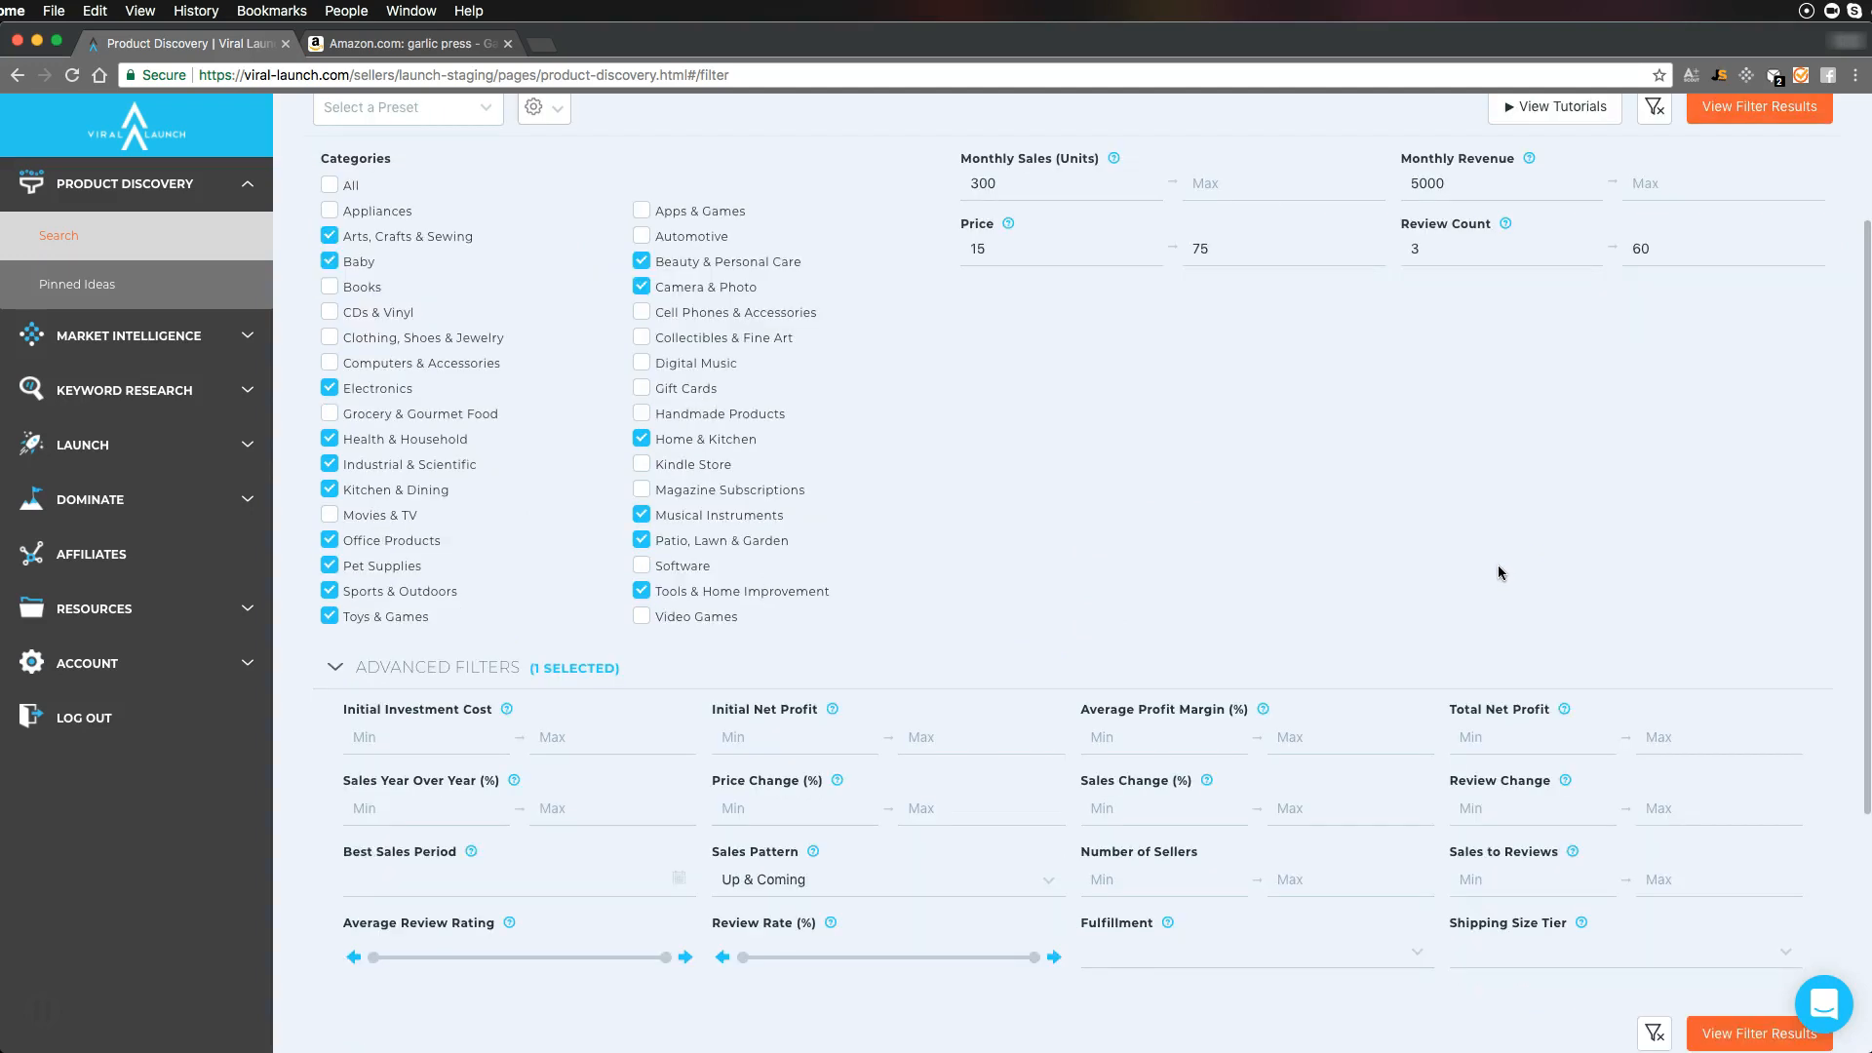
scroll(1507, 565, "down", 2)
left_click(1481, 562)
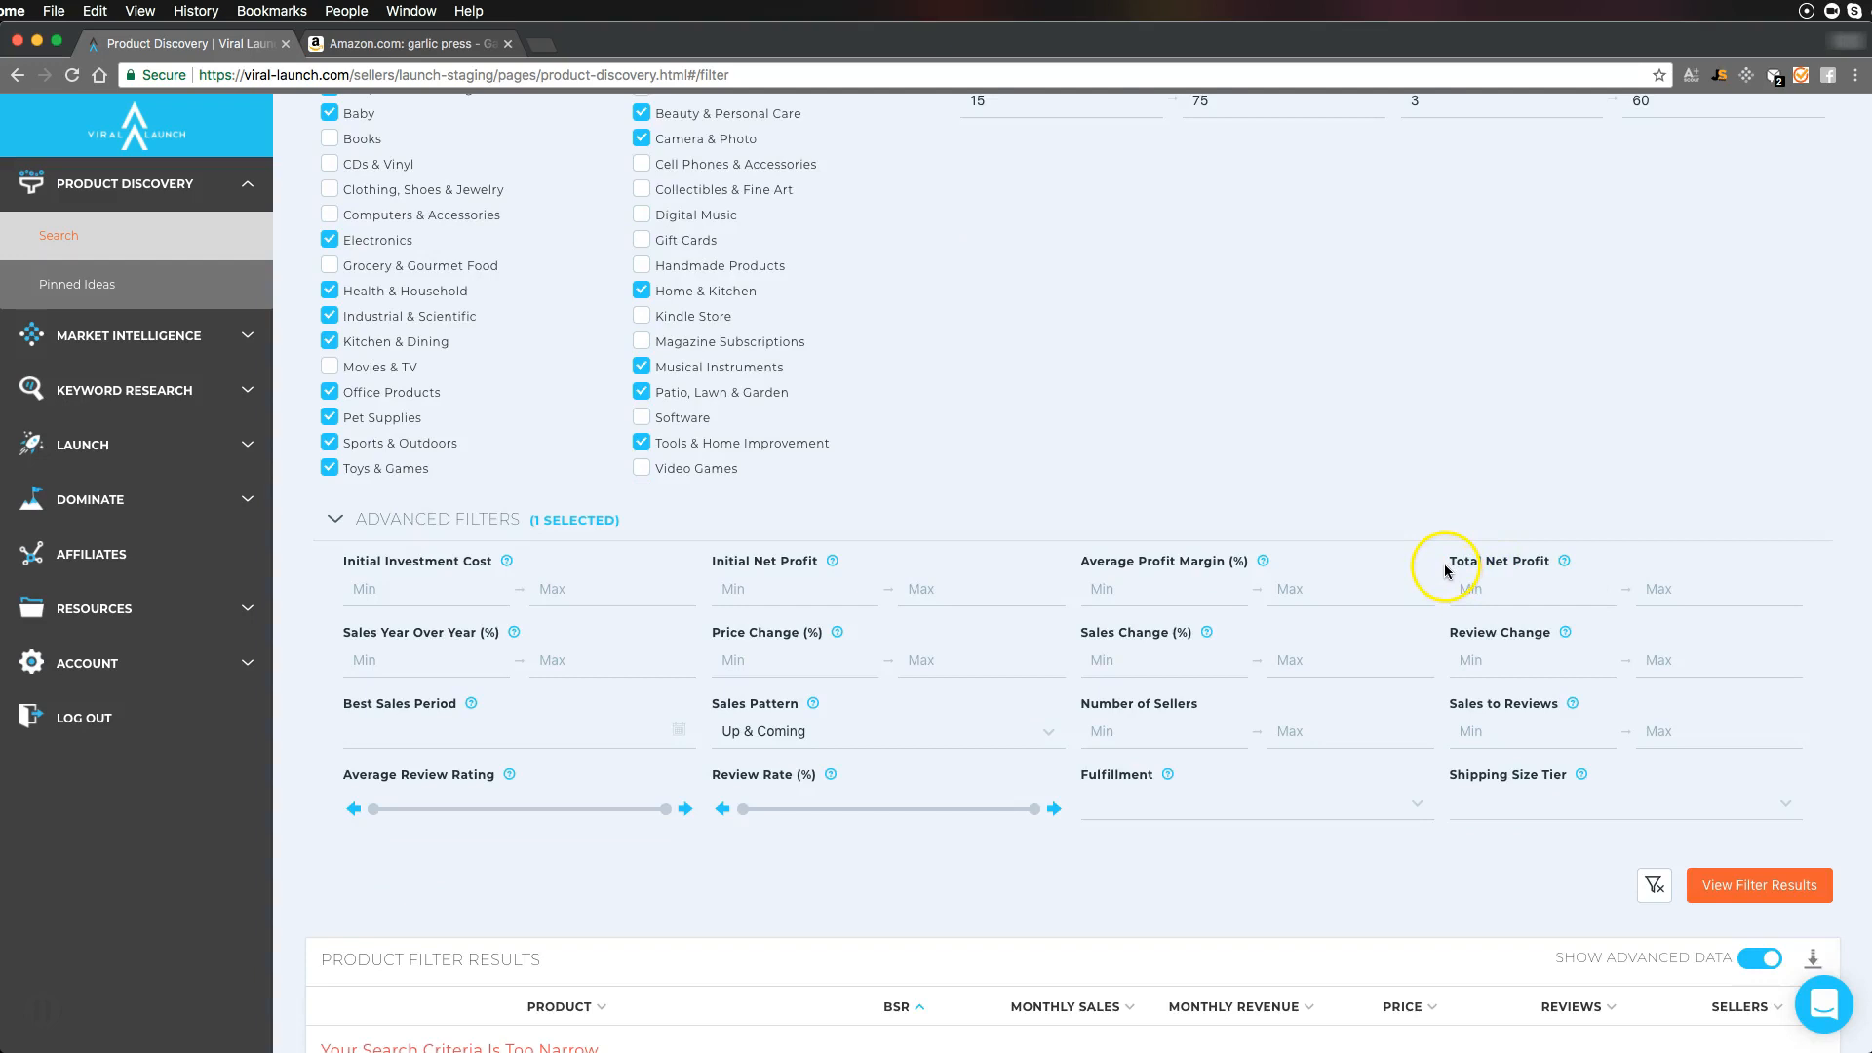
left_click(1328, 723)
type("2")
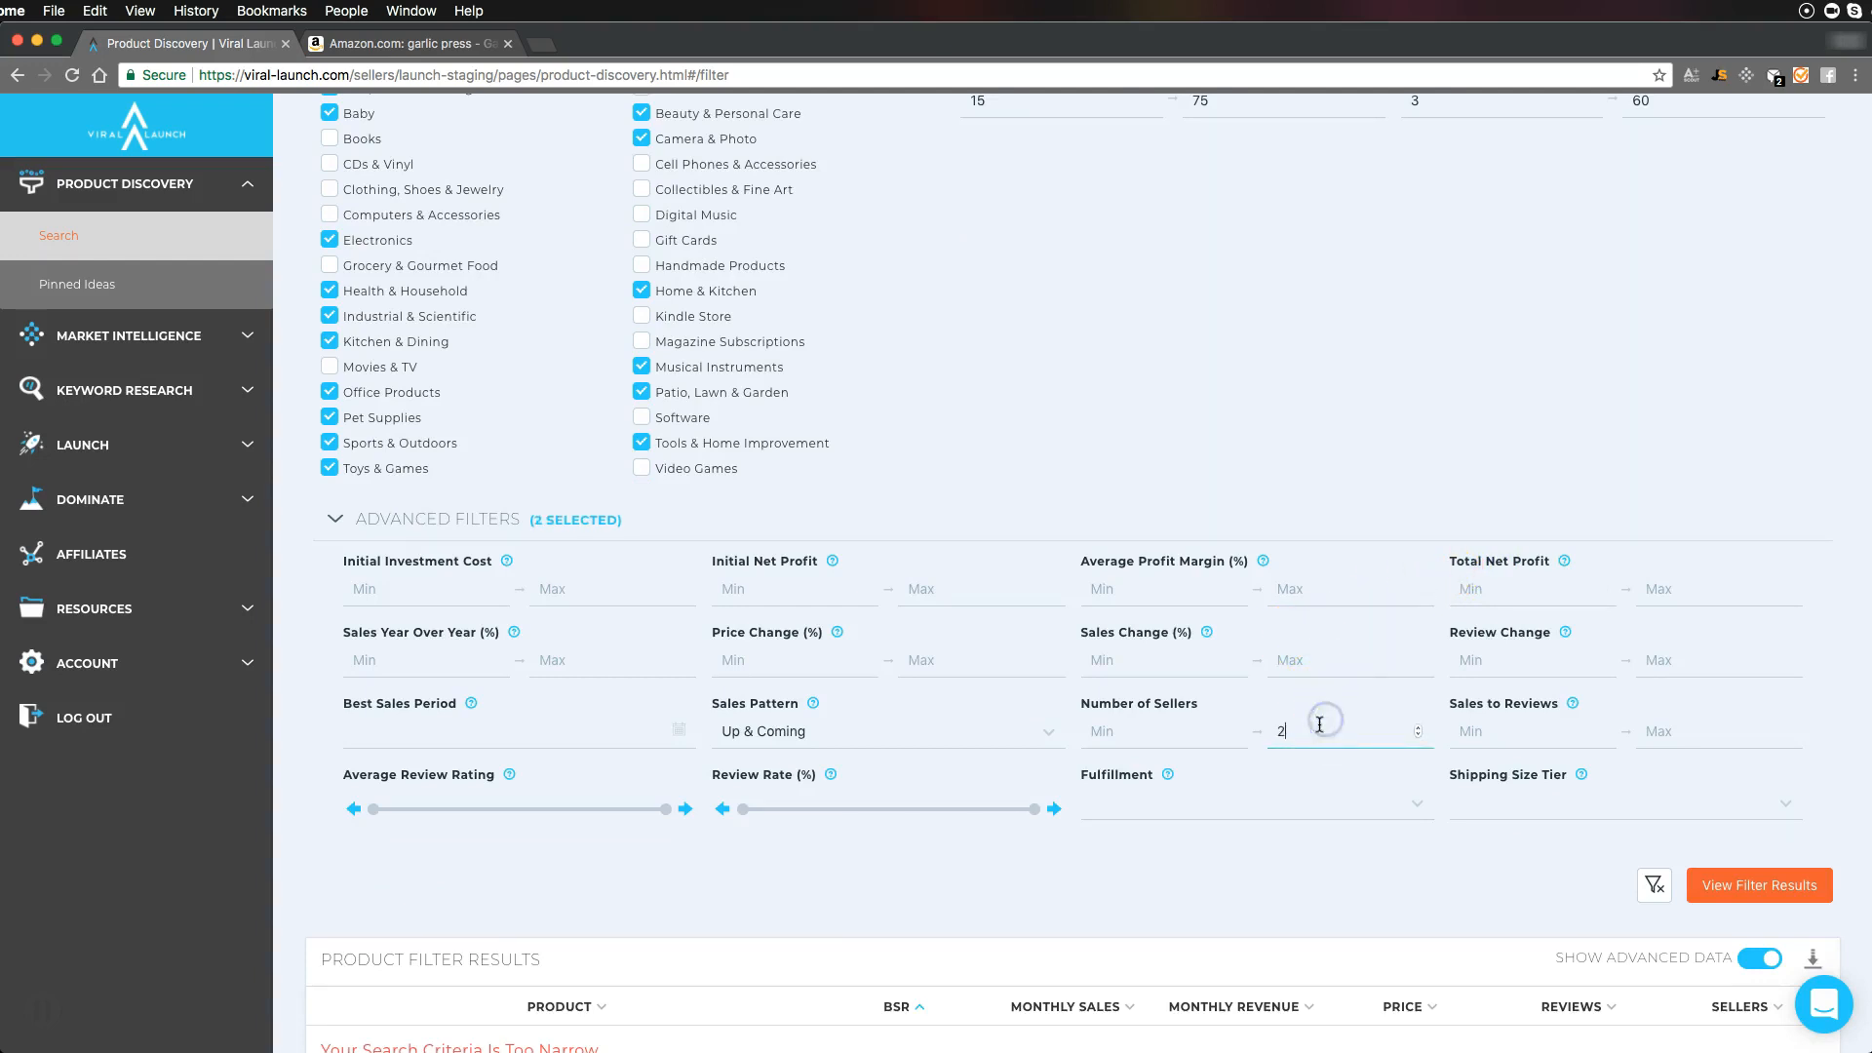
left_click(1285, 718)
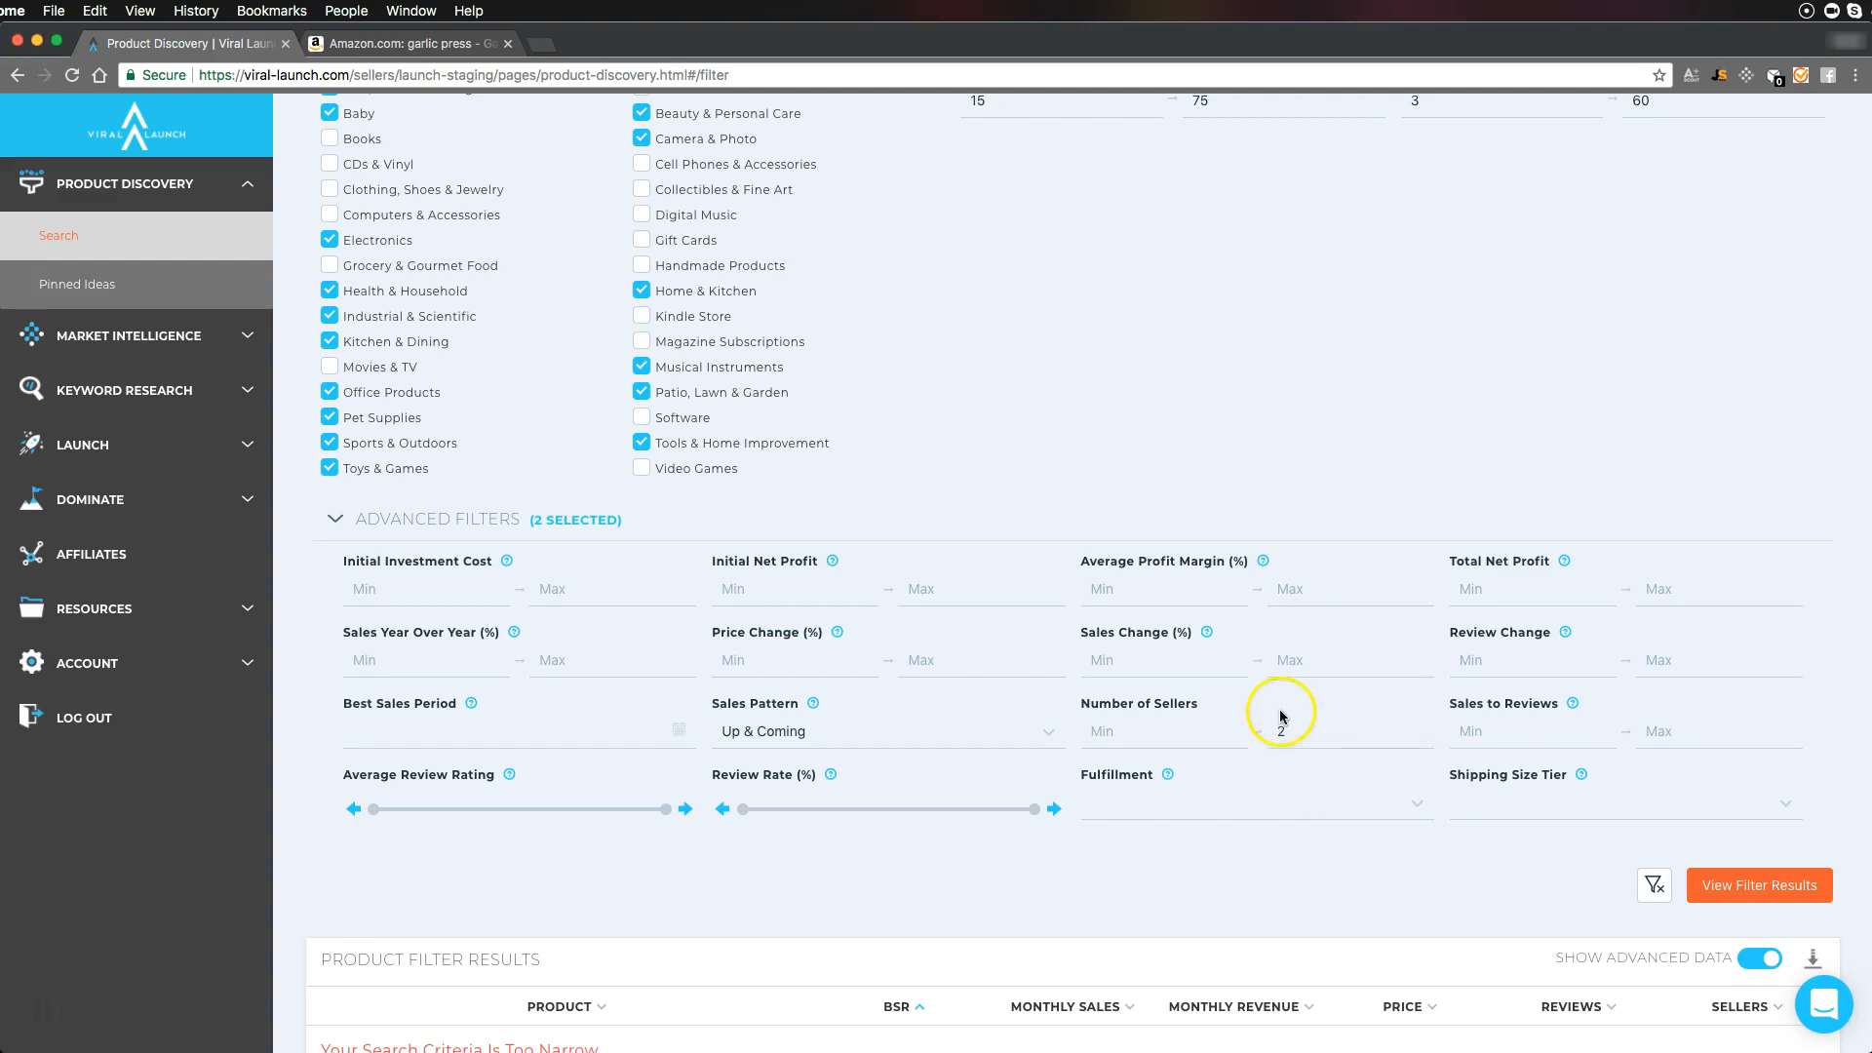
left_click(1271, 710)
scroll(1308, 704, "down", 1)
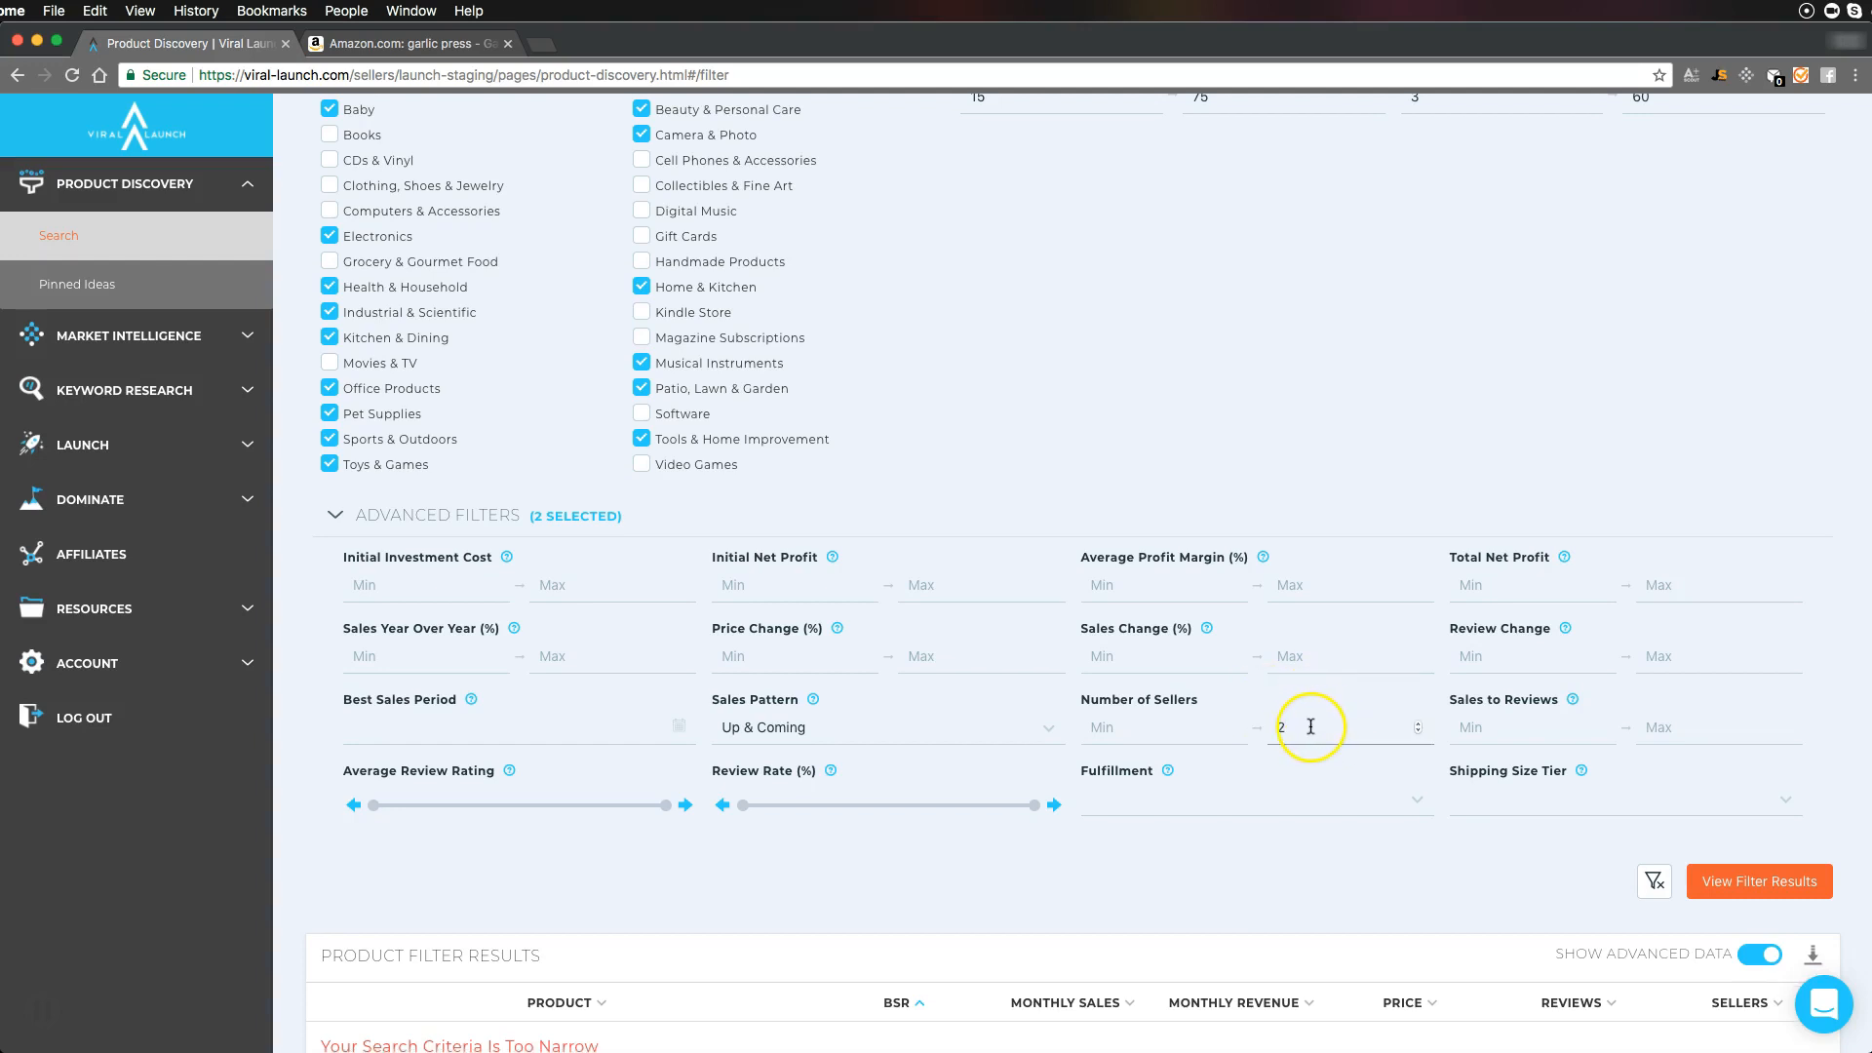
left_click(1312, 724)
left_click(1296, 757)
left_click(1299, 741)
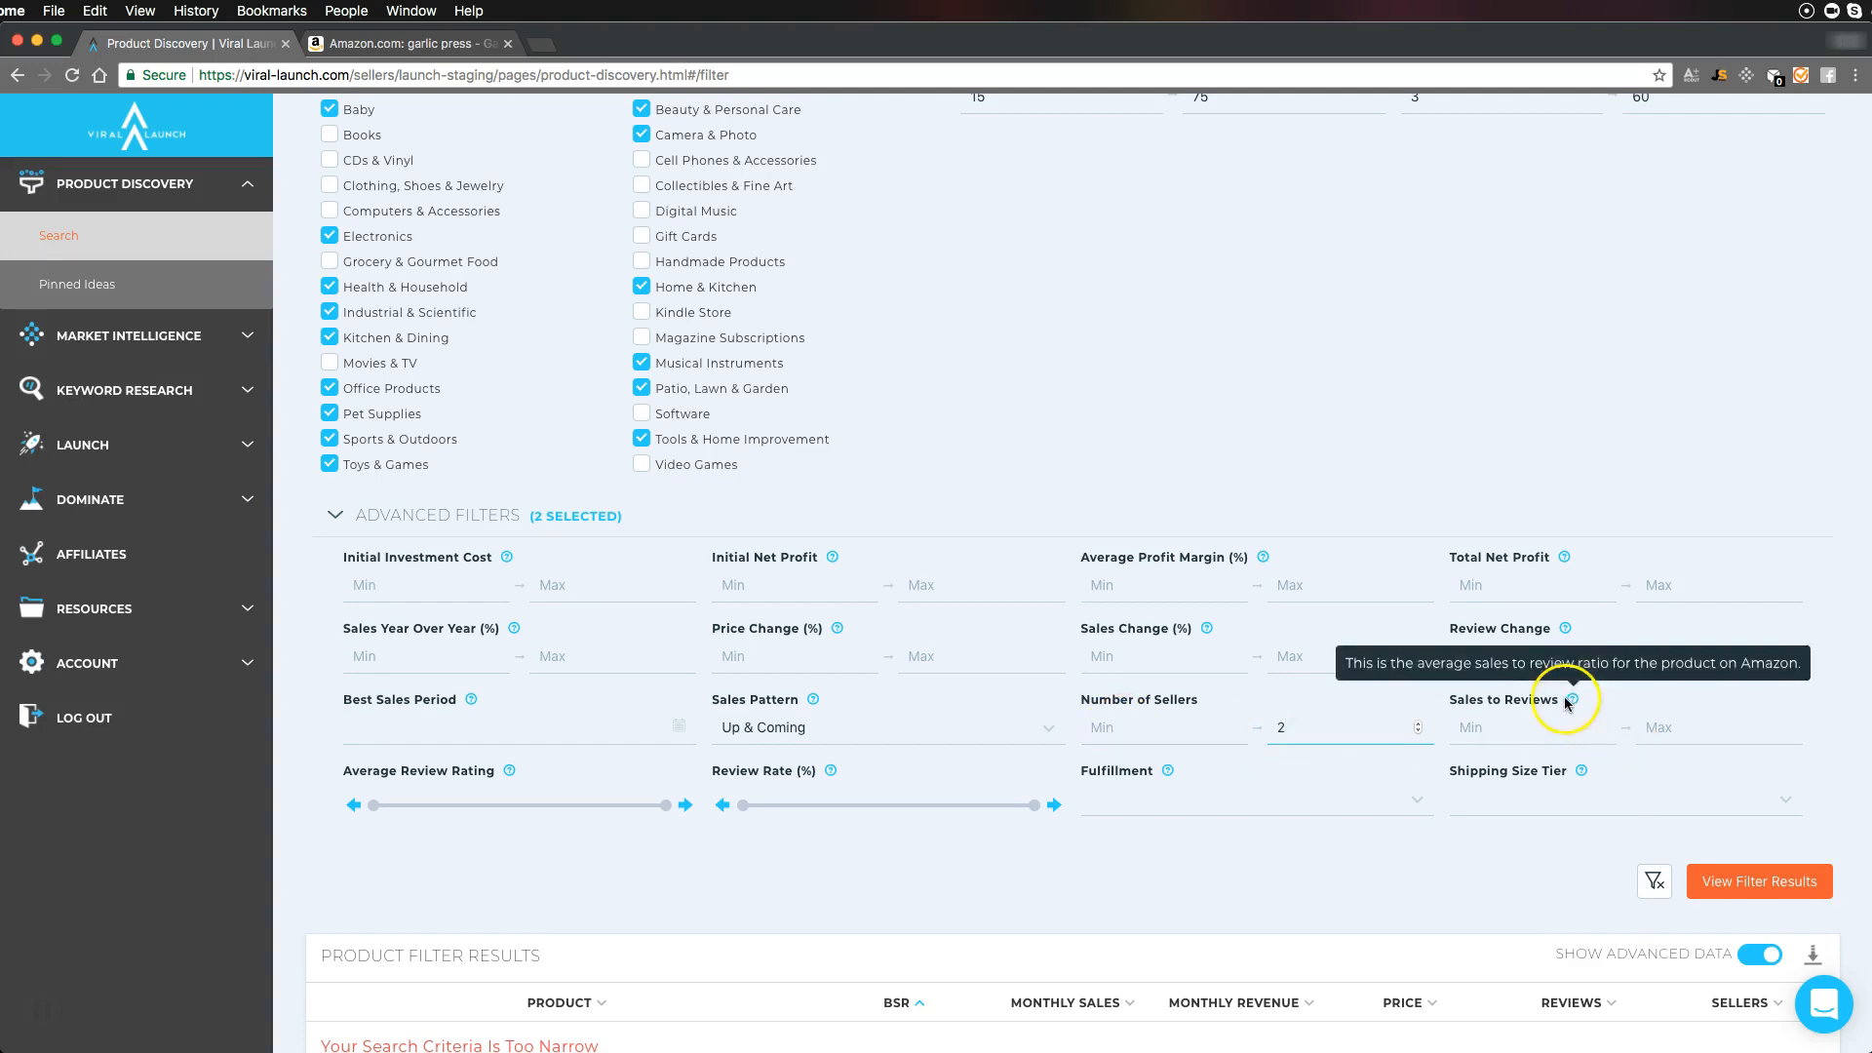
Set the Sales to Reviews filter to a range from 10 to 100
left_click(1548, 729)
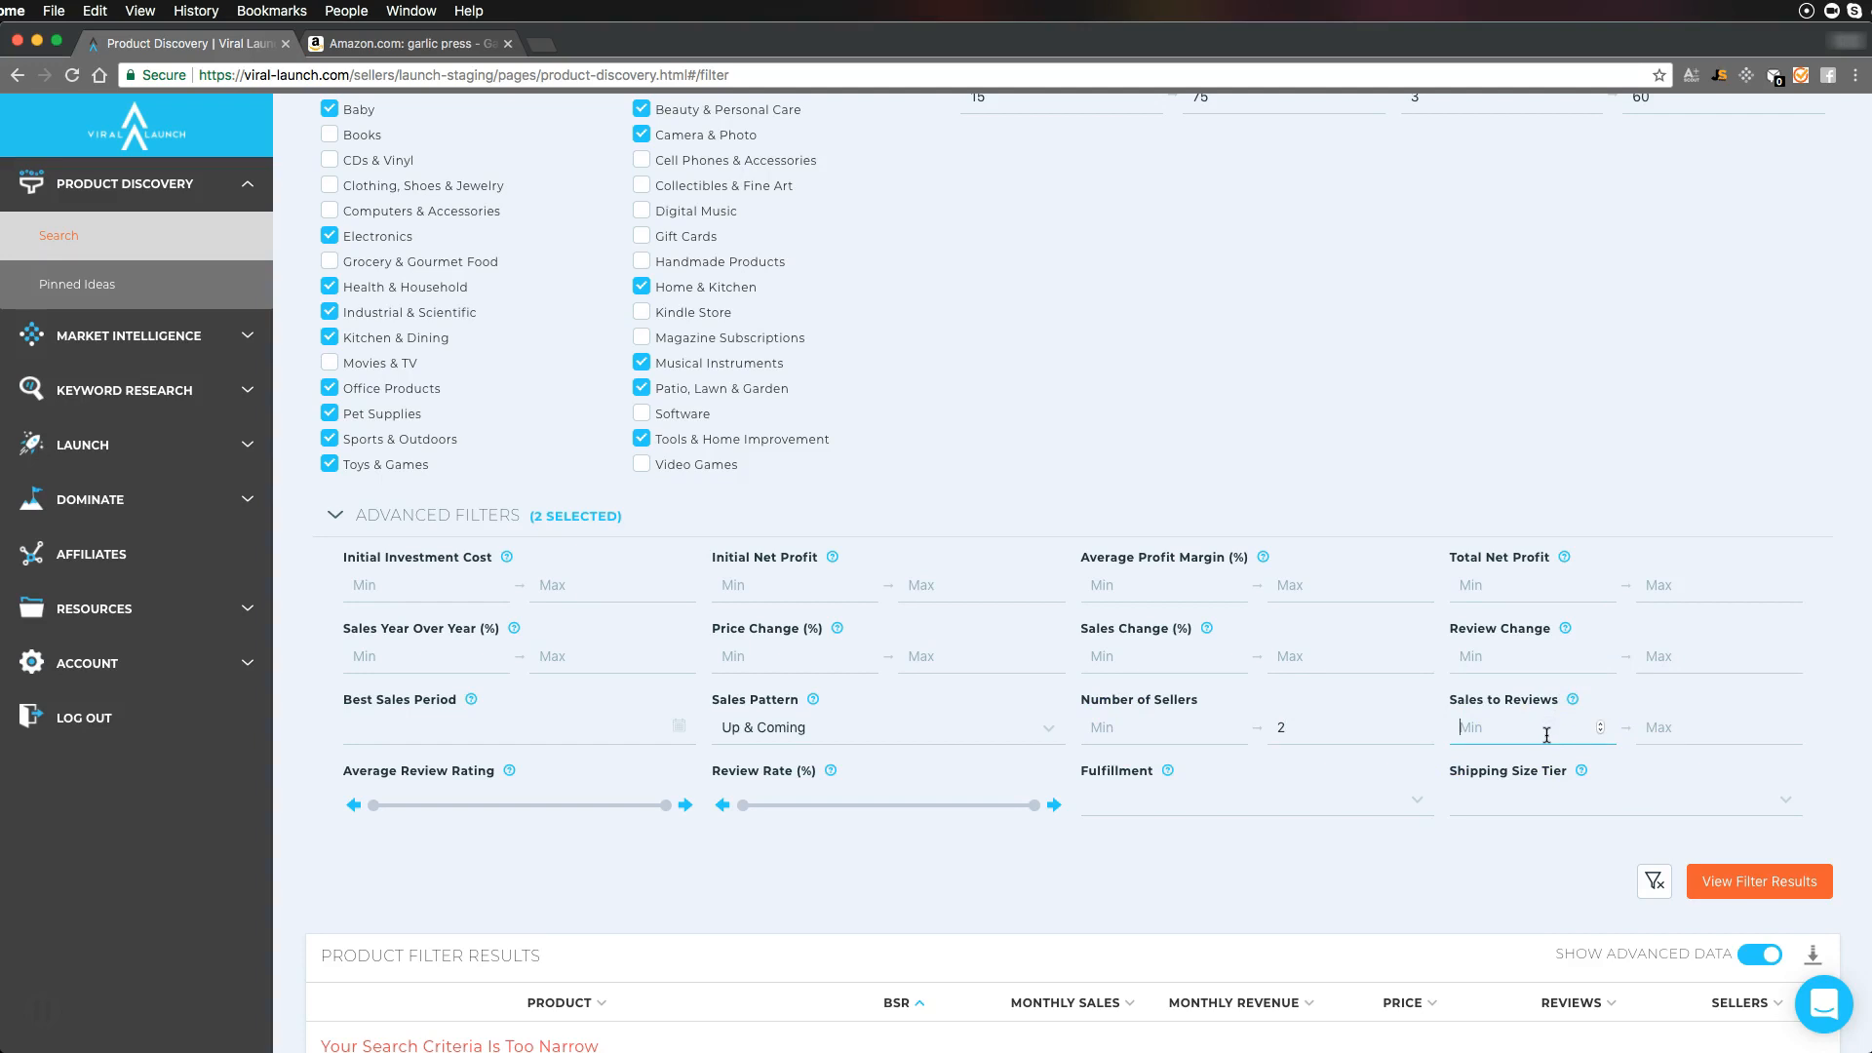
type("10")
left_click(1656, 730)
type("100")
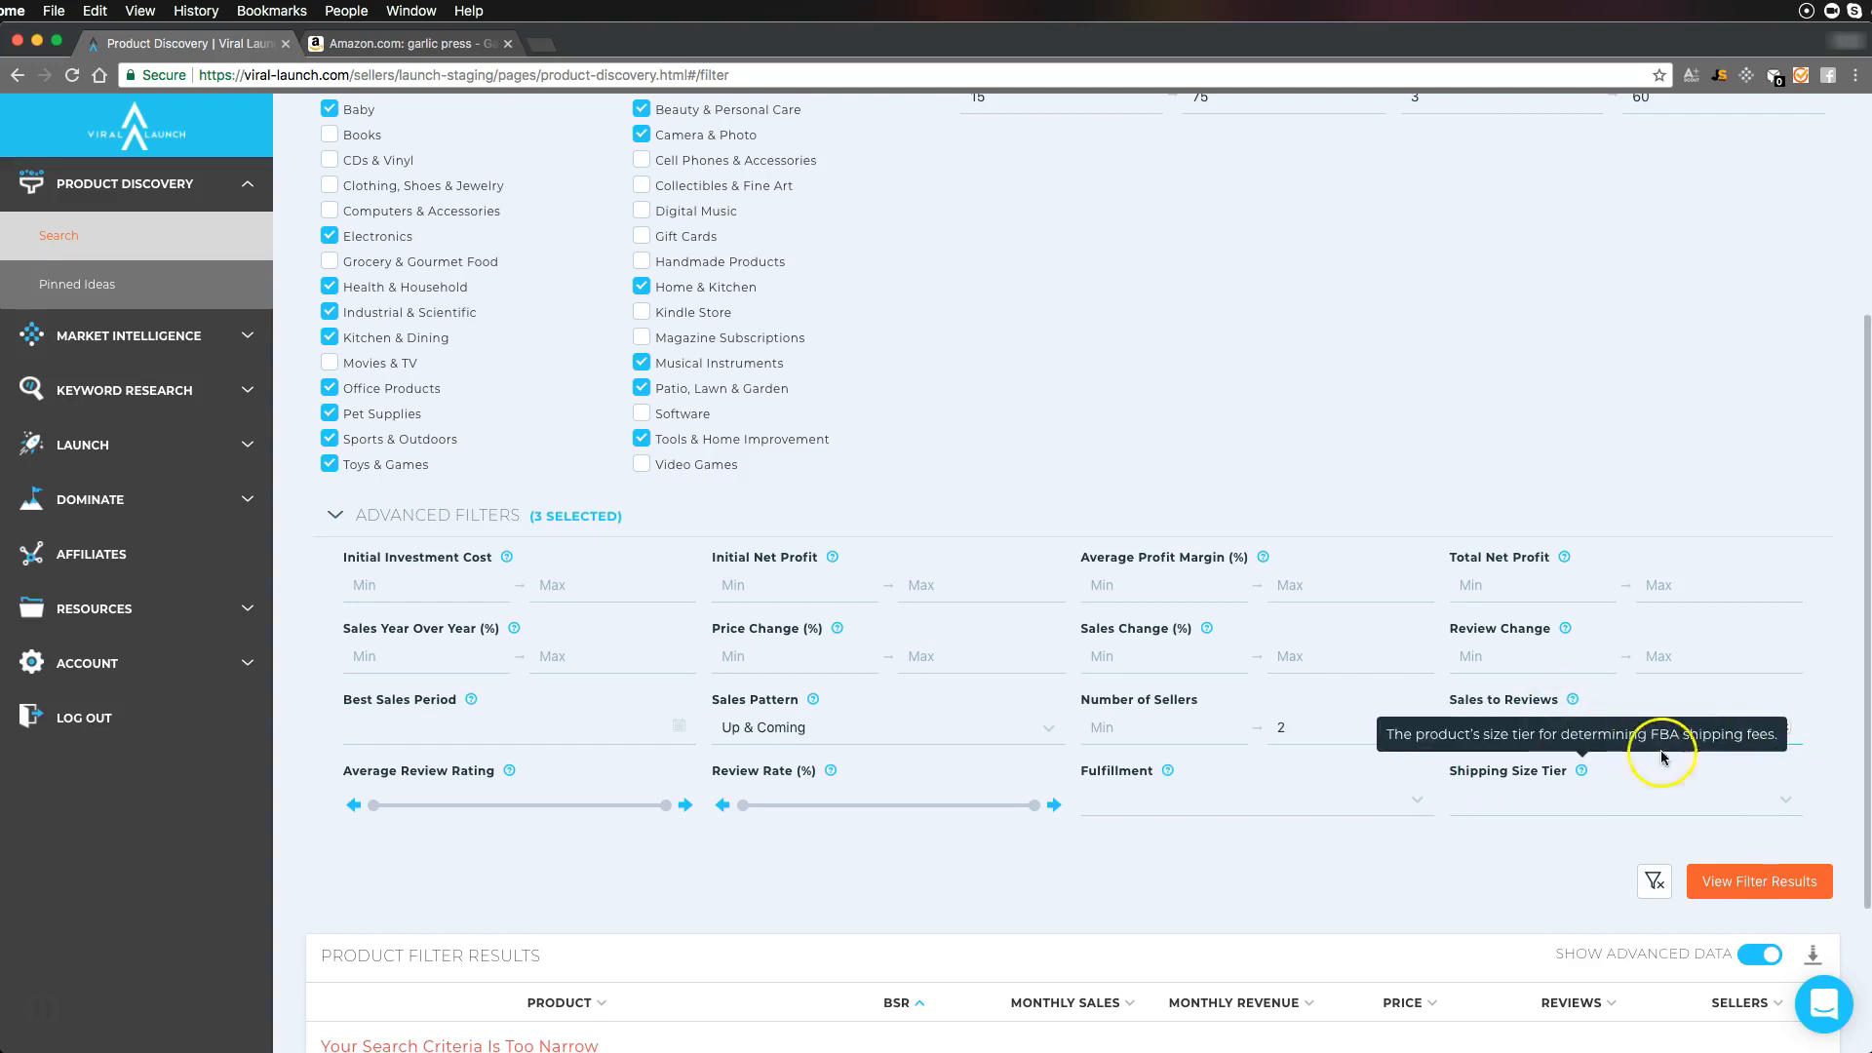
Load the product filter results and look through the listed products against the chosen filters
scroll(1502, 756, "down", 2)
left_click(1760, 797)
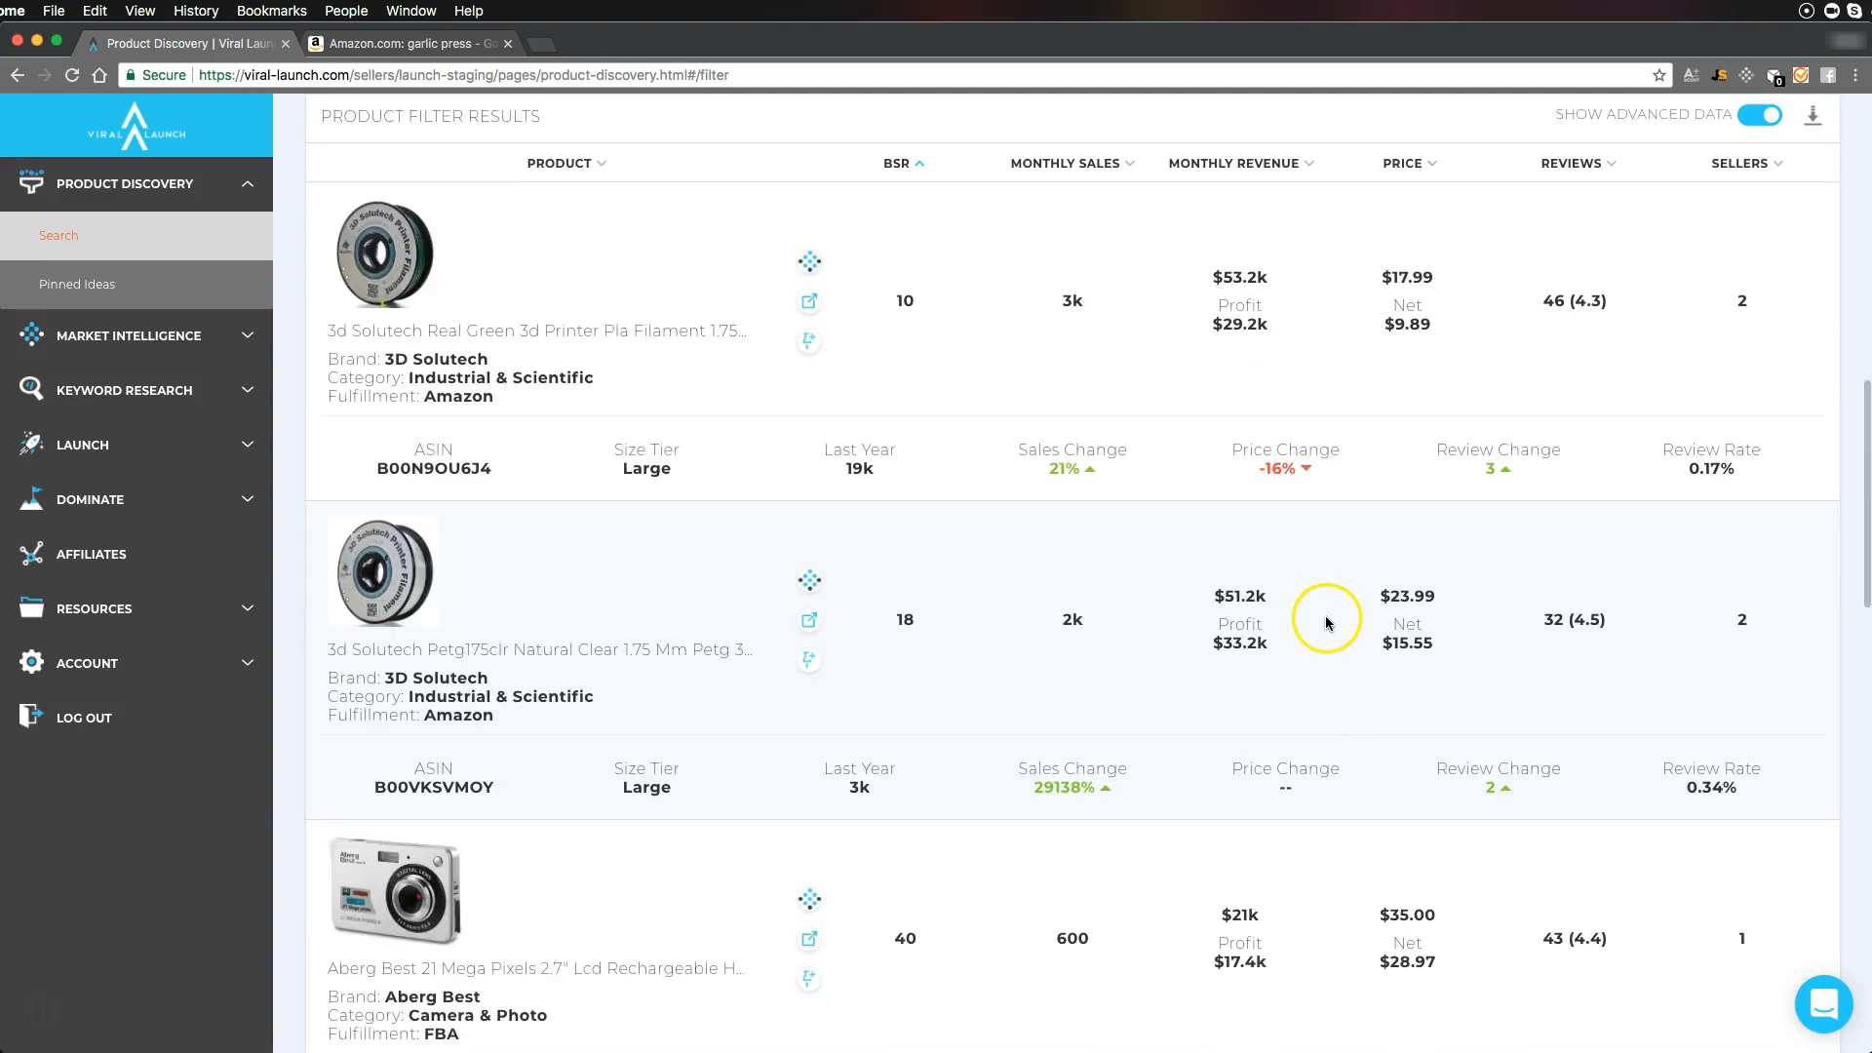
scroll(1326, 623, "up", 10)
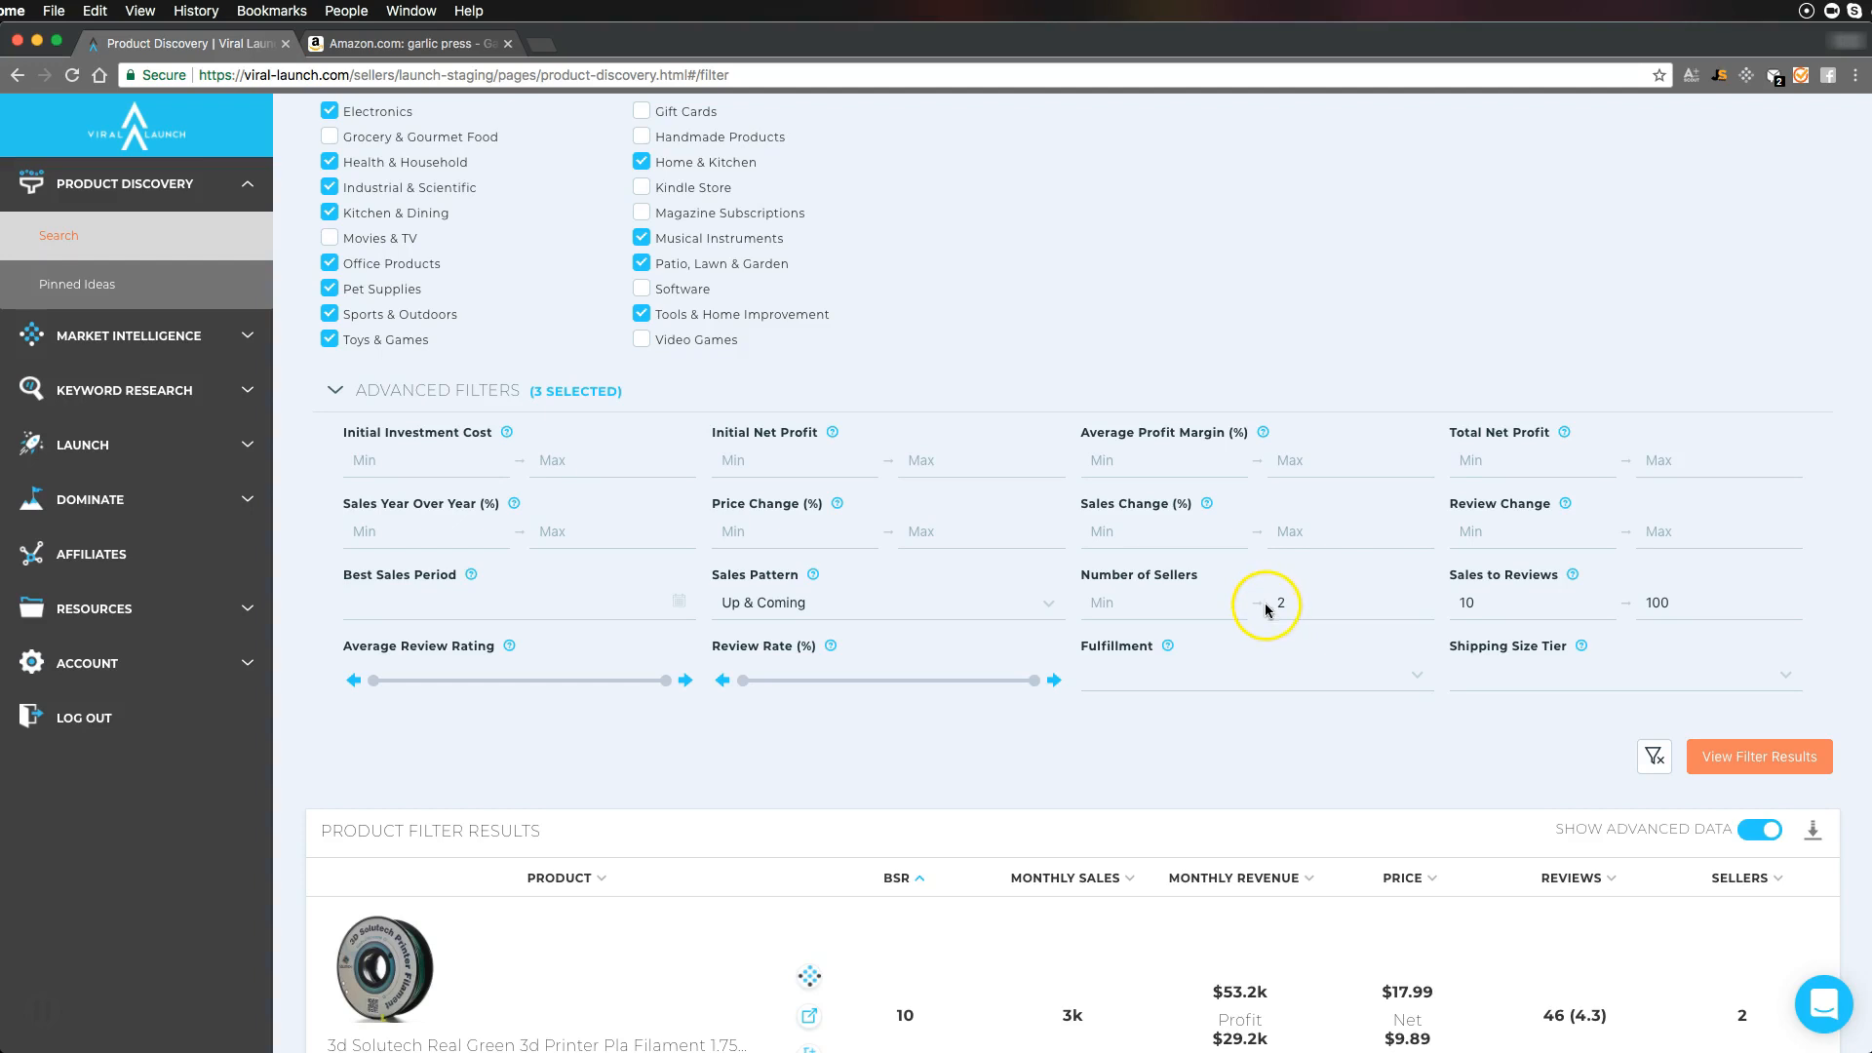
scroll(1150, 625, "up", 4)
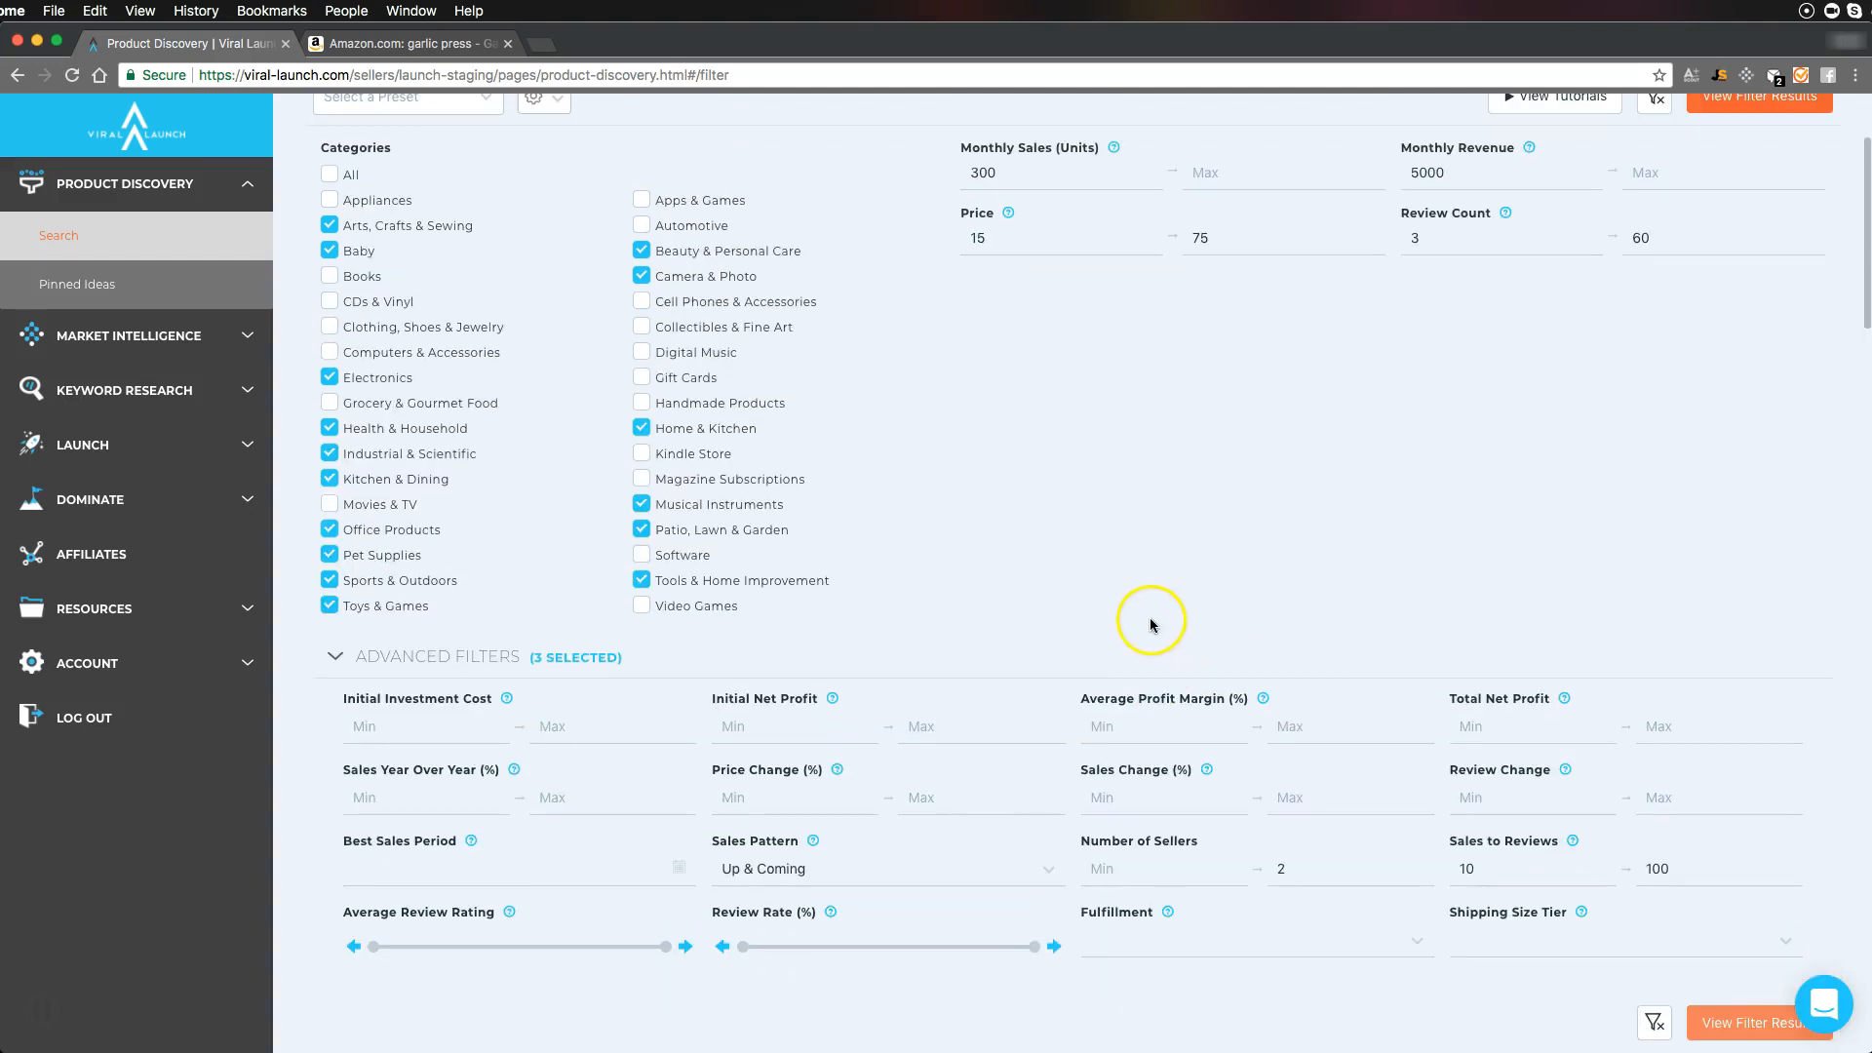
scroll(1151, 625, "down", 5)
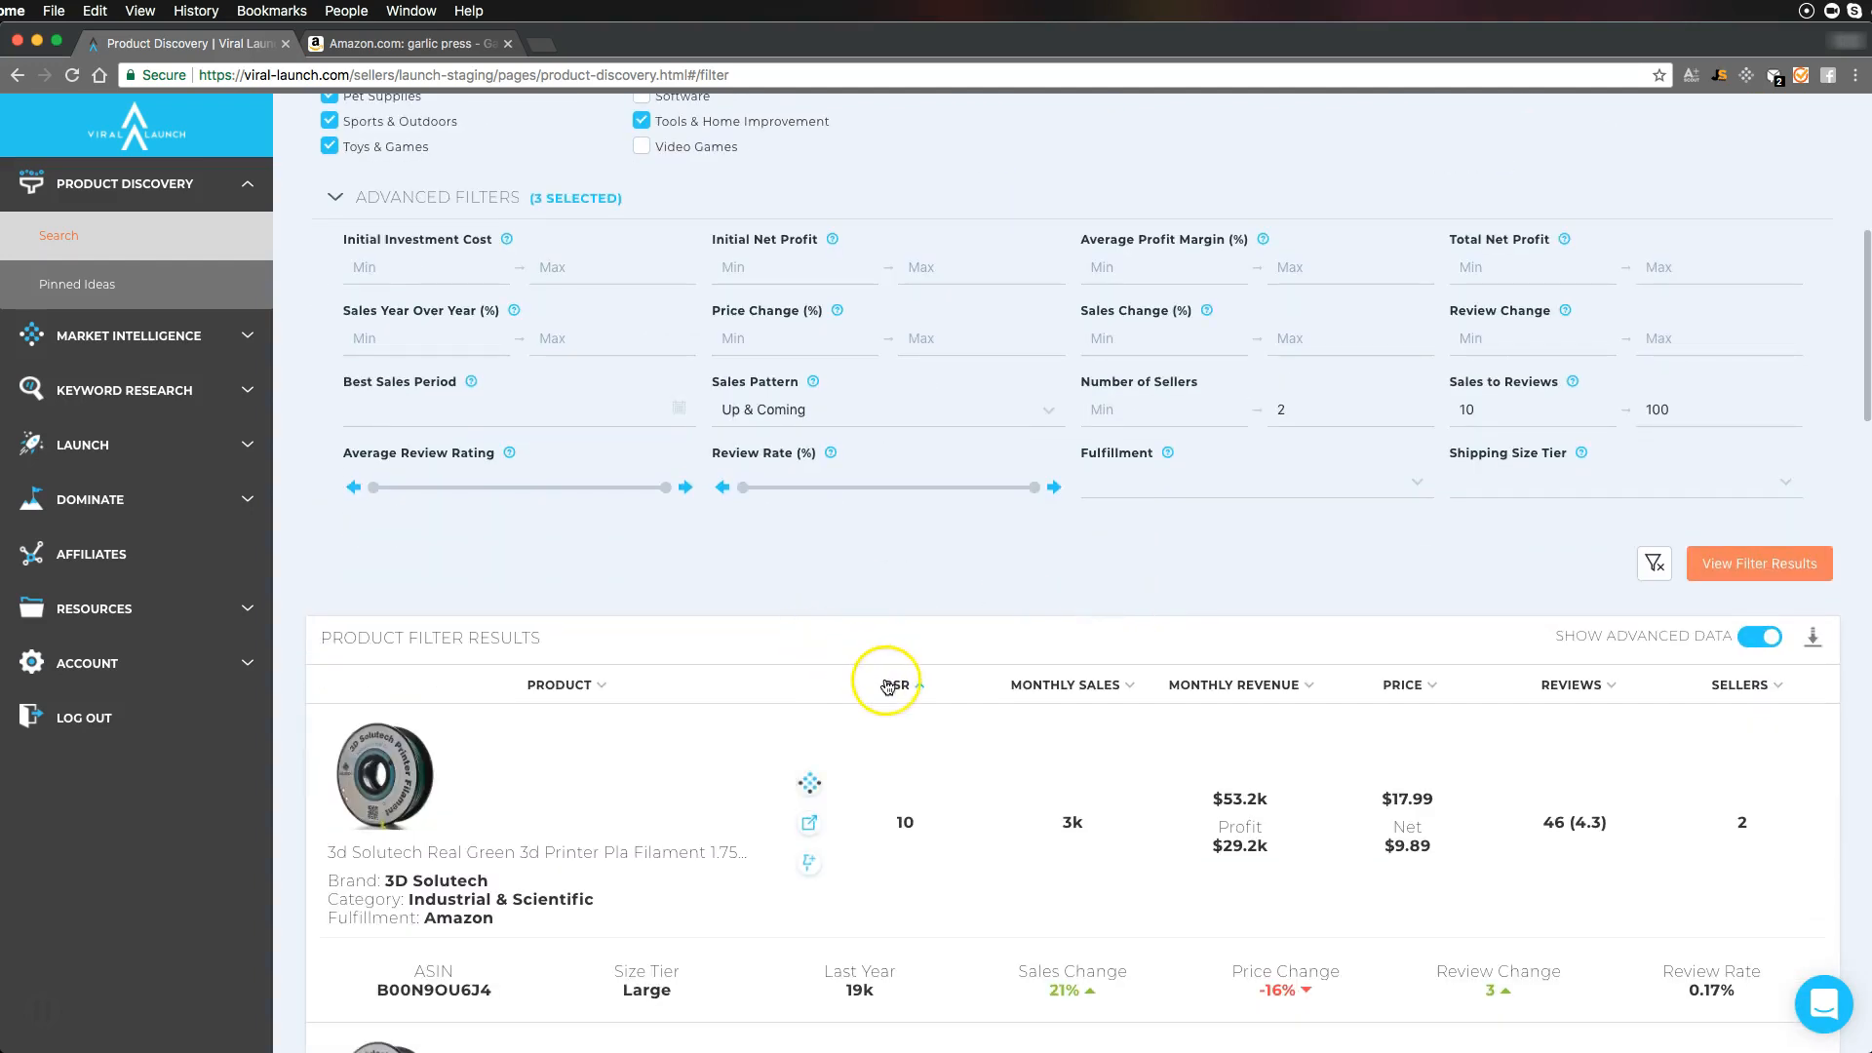
scroll(893, 654, "down", 11)
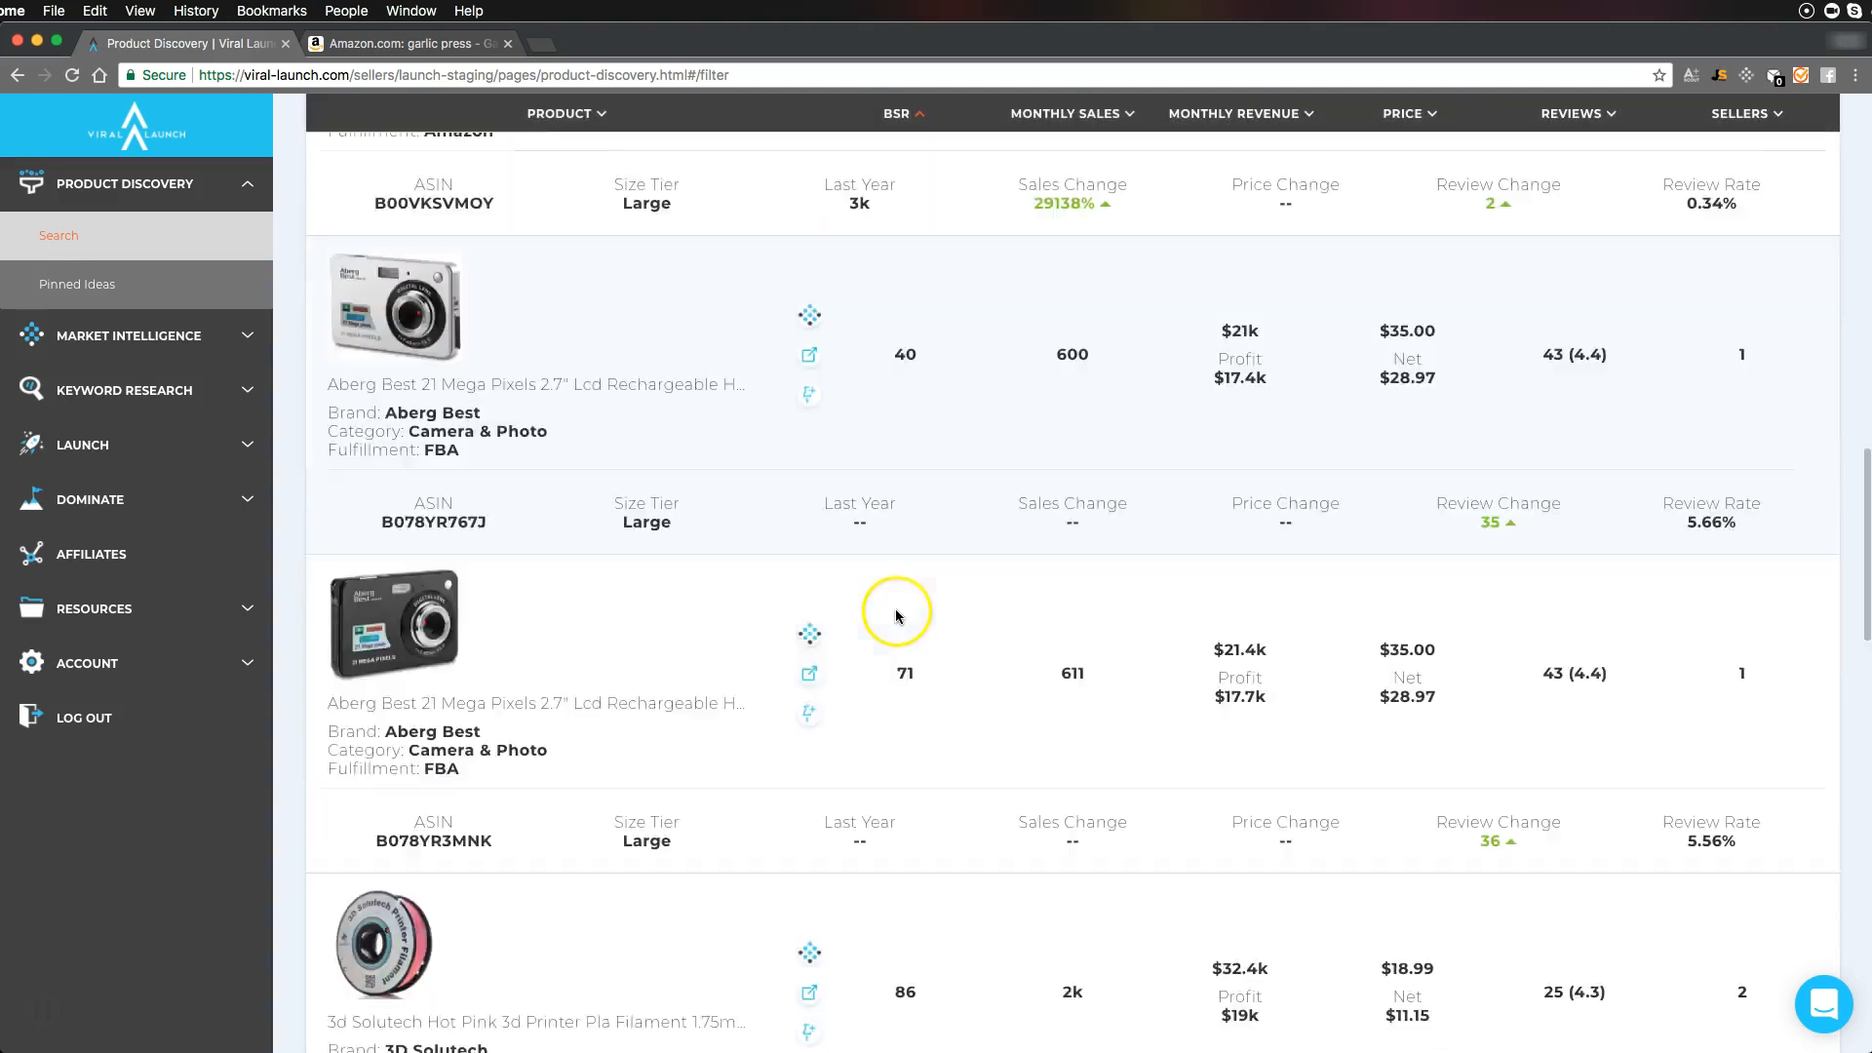
Look through the remaining products on the first results page, open page 2, and examine the Luditek party lights and neighbouring products
scroll(898, 616, "down", 15)
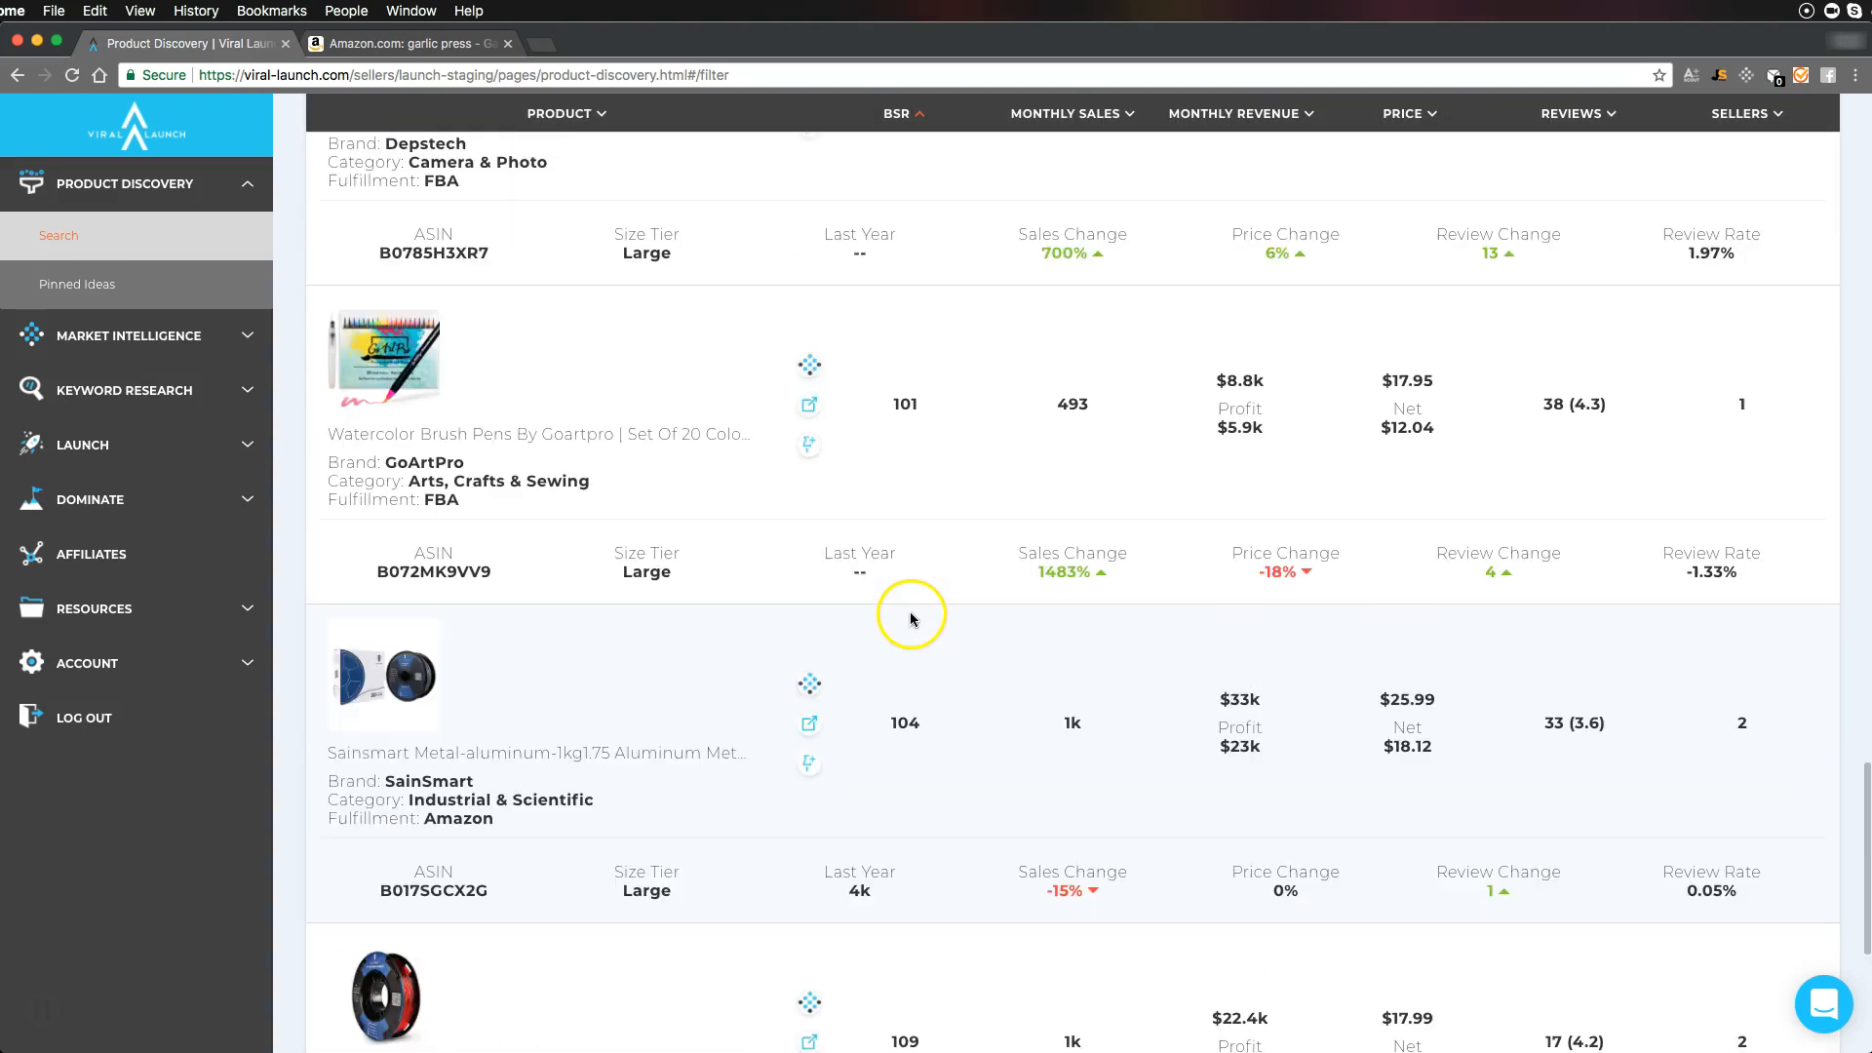
scroll(913, 617, "down", 5)
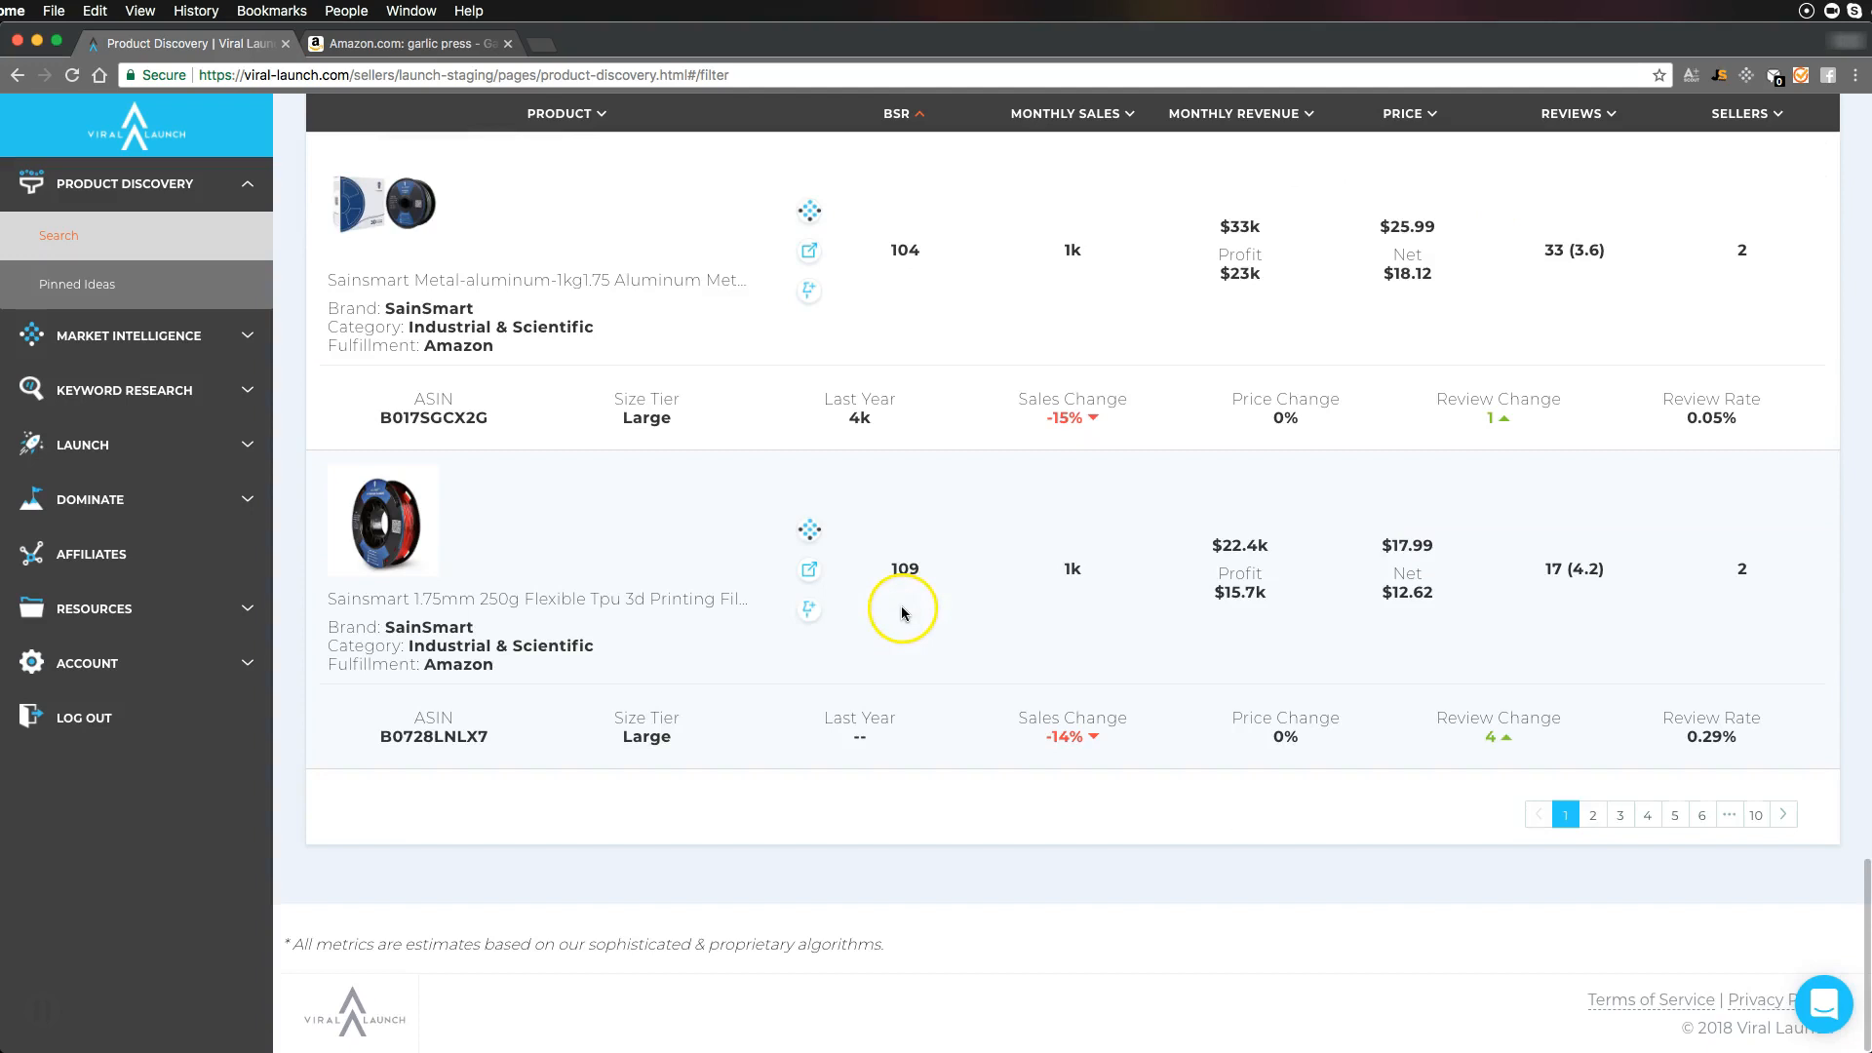
left_click(1592, 815)
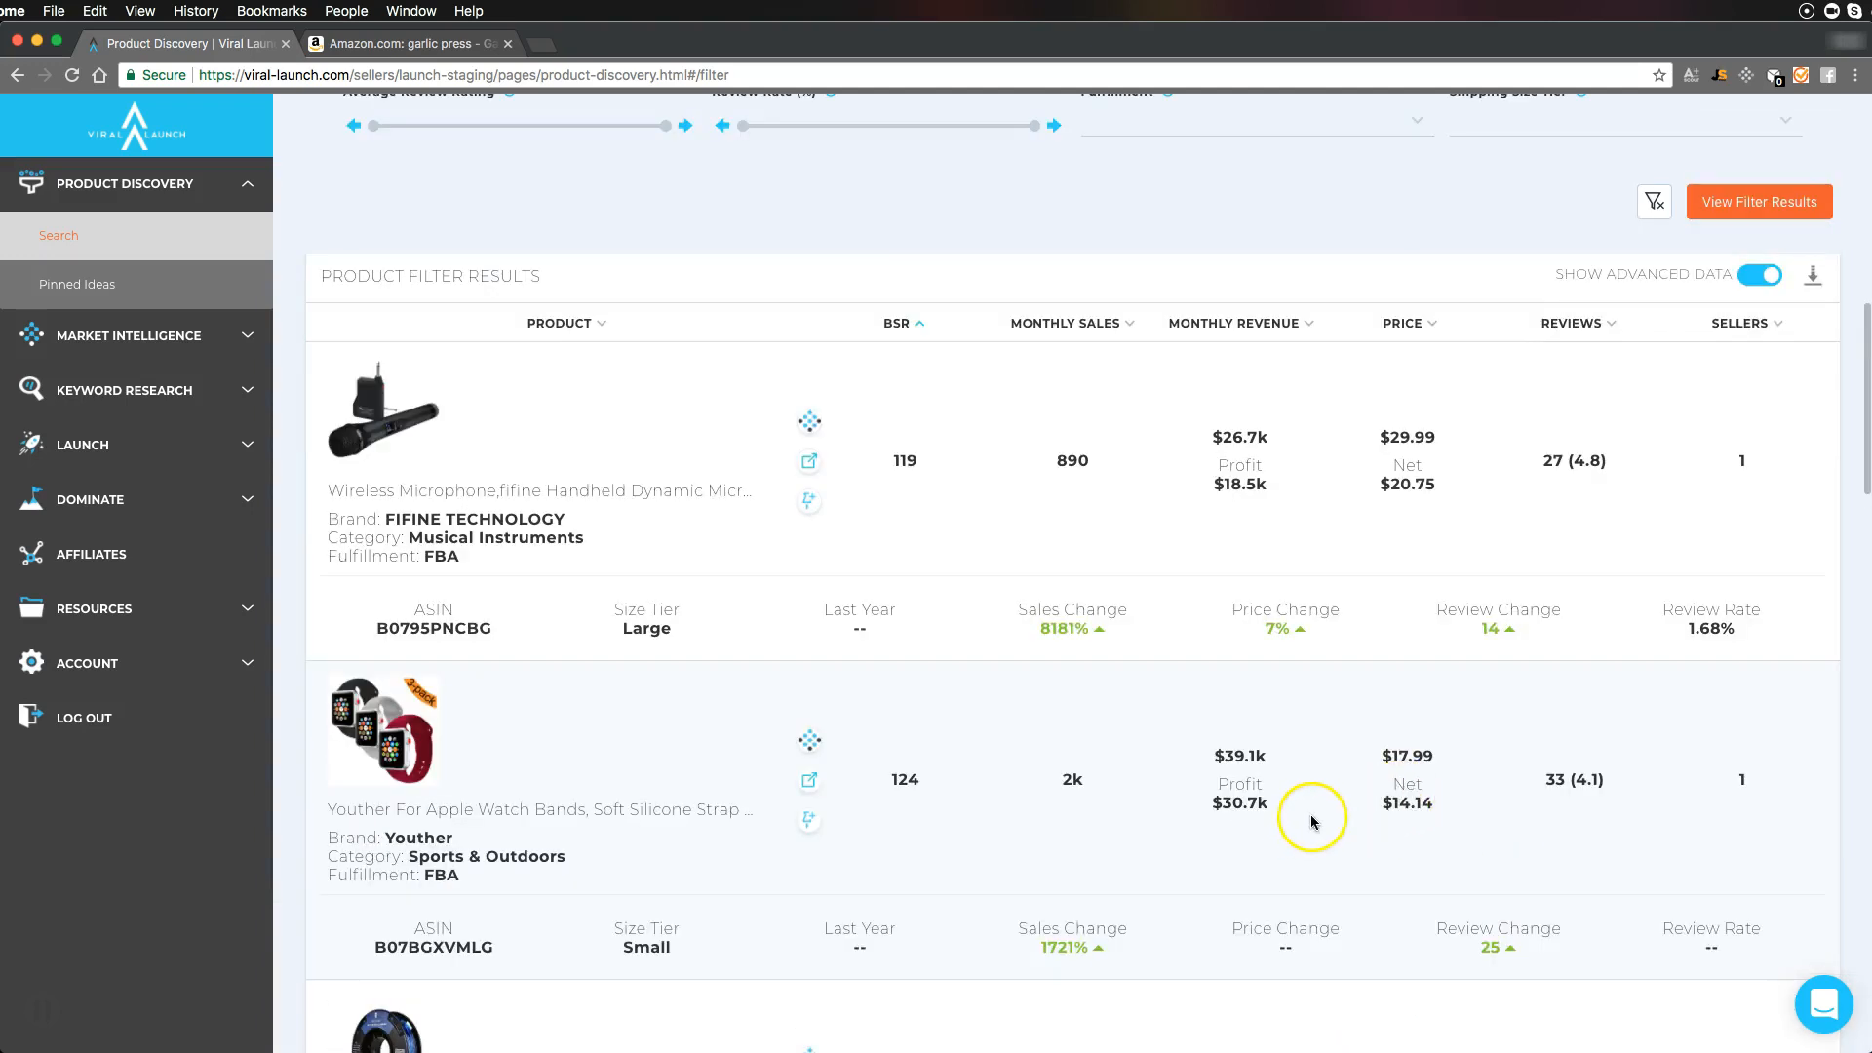
scroll(1224, 719, "down", 3)
scroll(1214, 721, "down", 8)
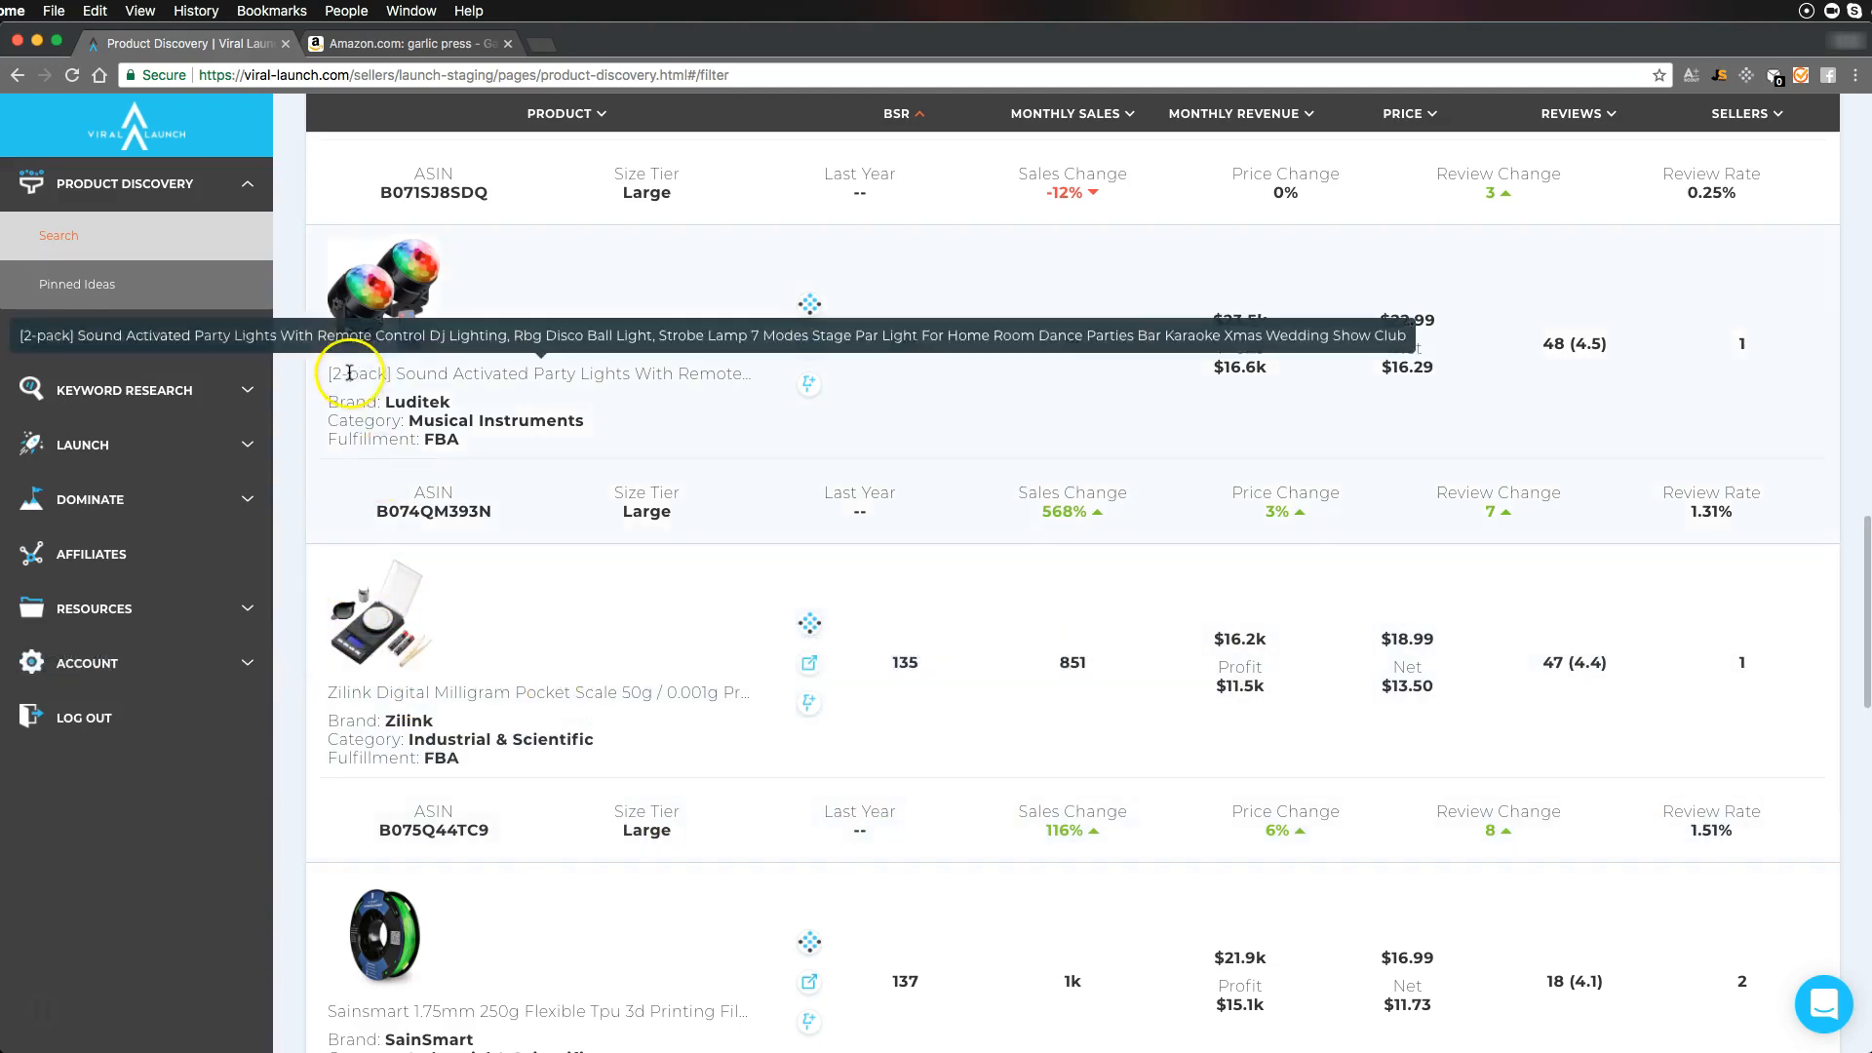
left_click_drag(328, 374, 387, 375)
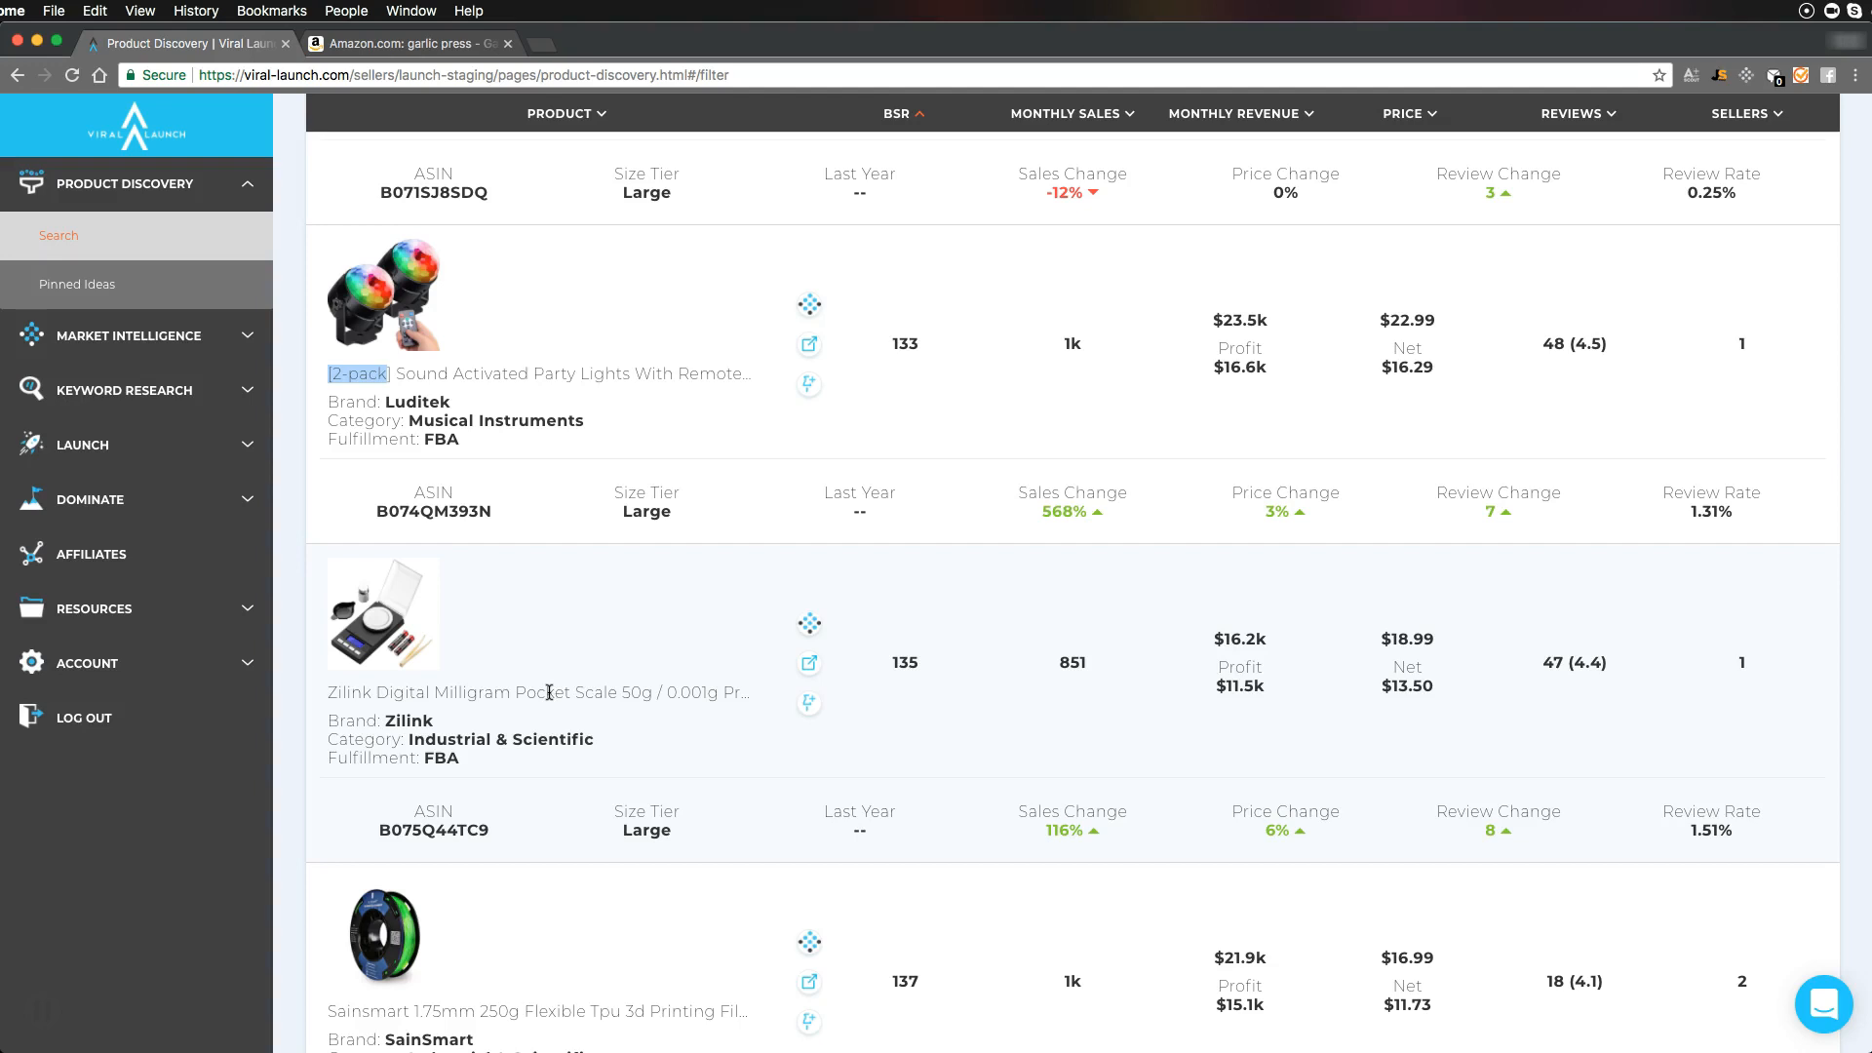
Open the Amazon listing of the Zilink digital milligram pocket scale and compare it with its sponsored related products
left_click(809, 663)
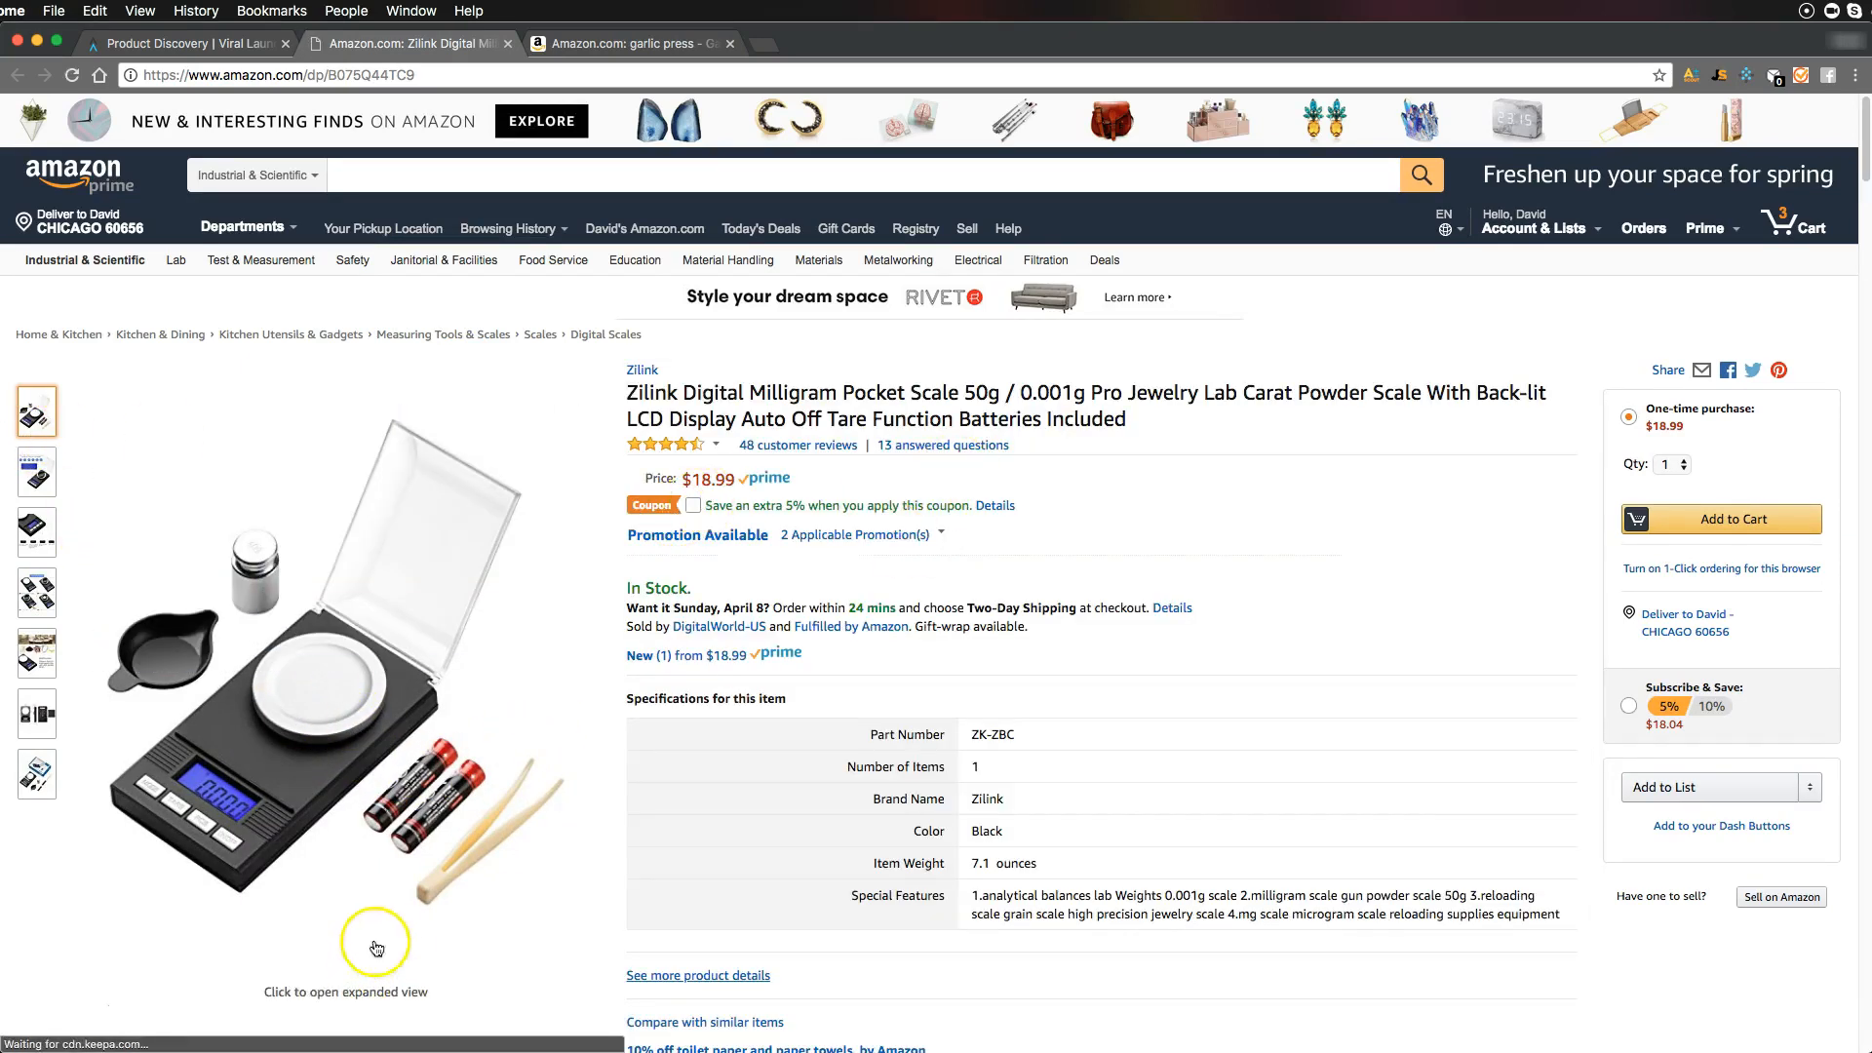
mouse_move(332, 780)
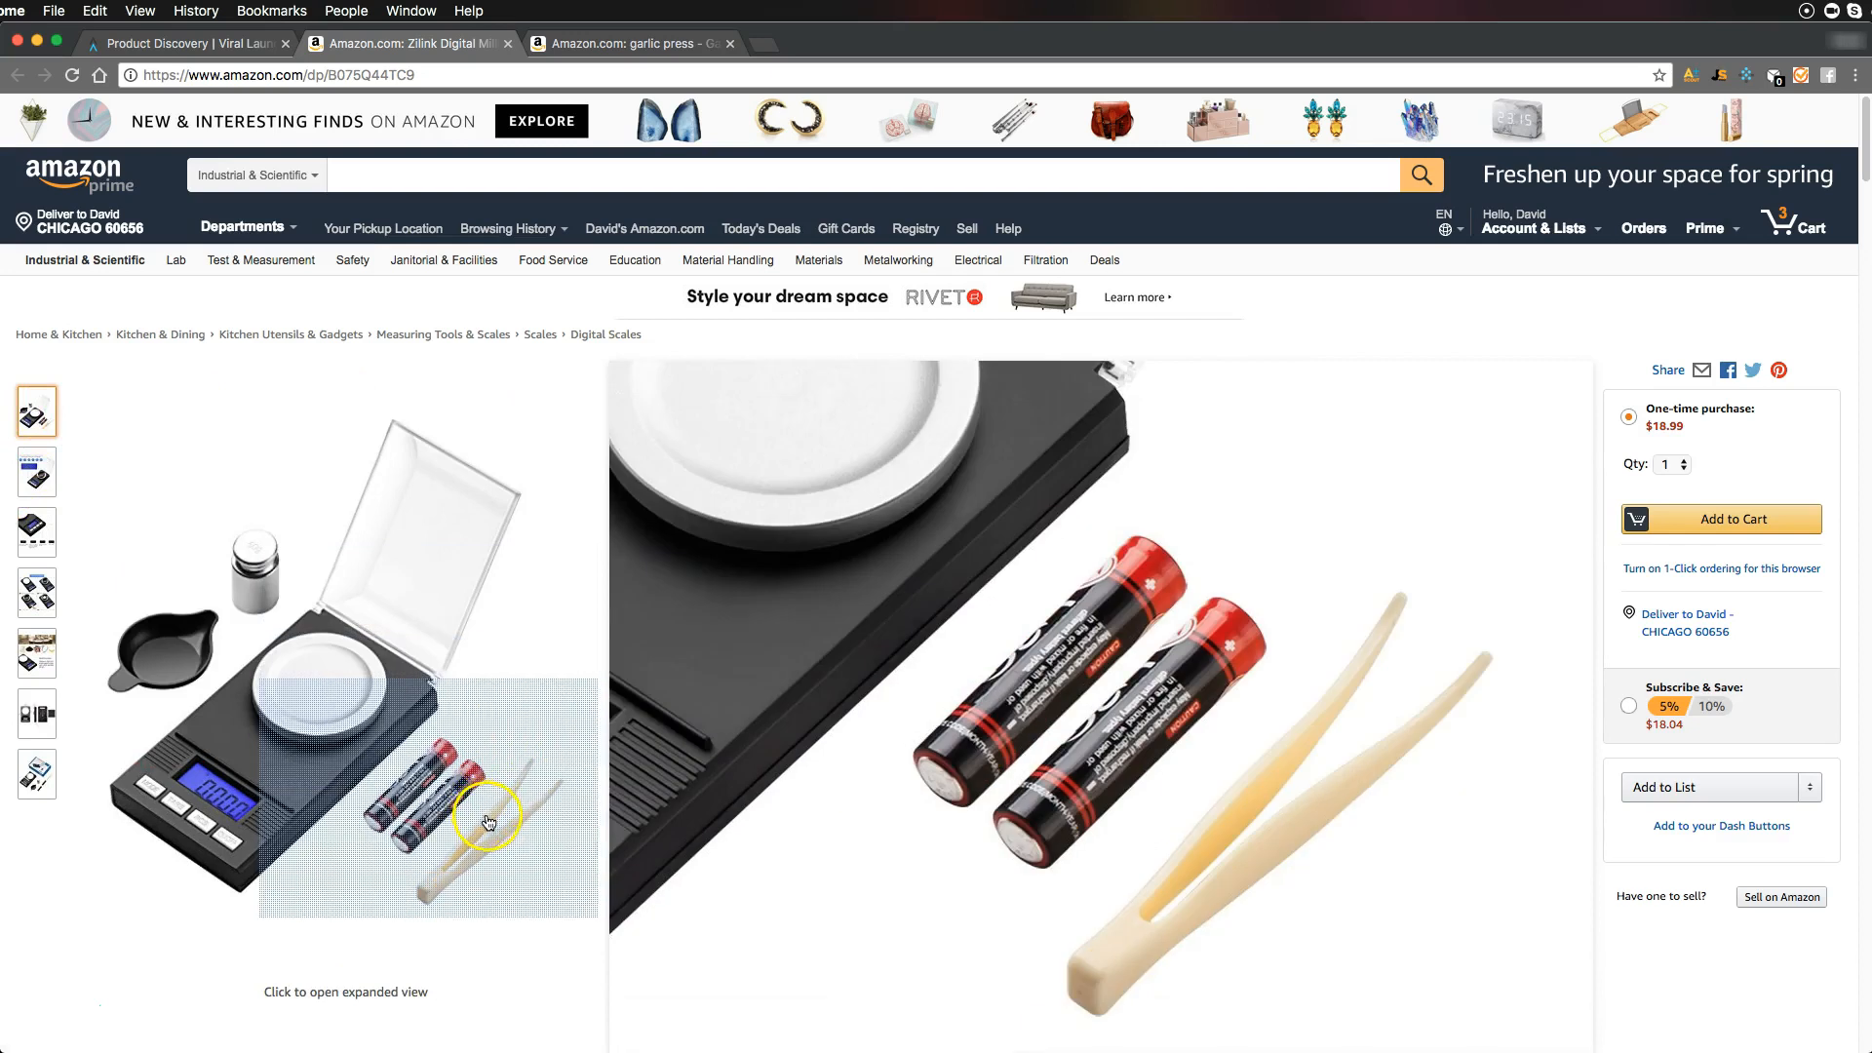
scroll(272, 848, "down", 15)
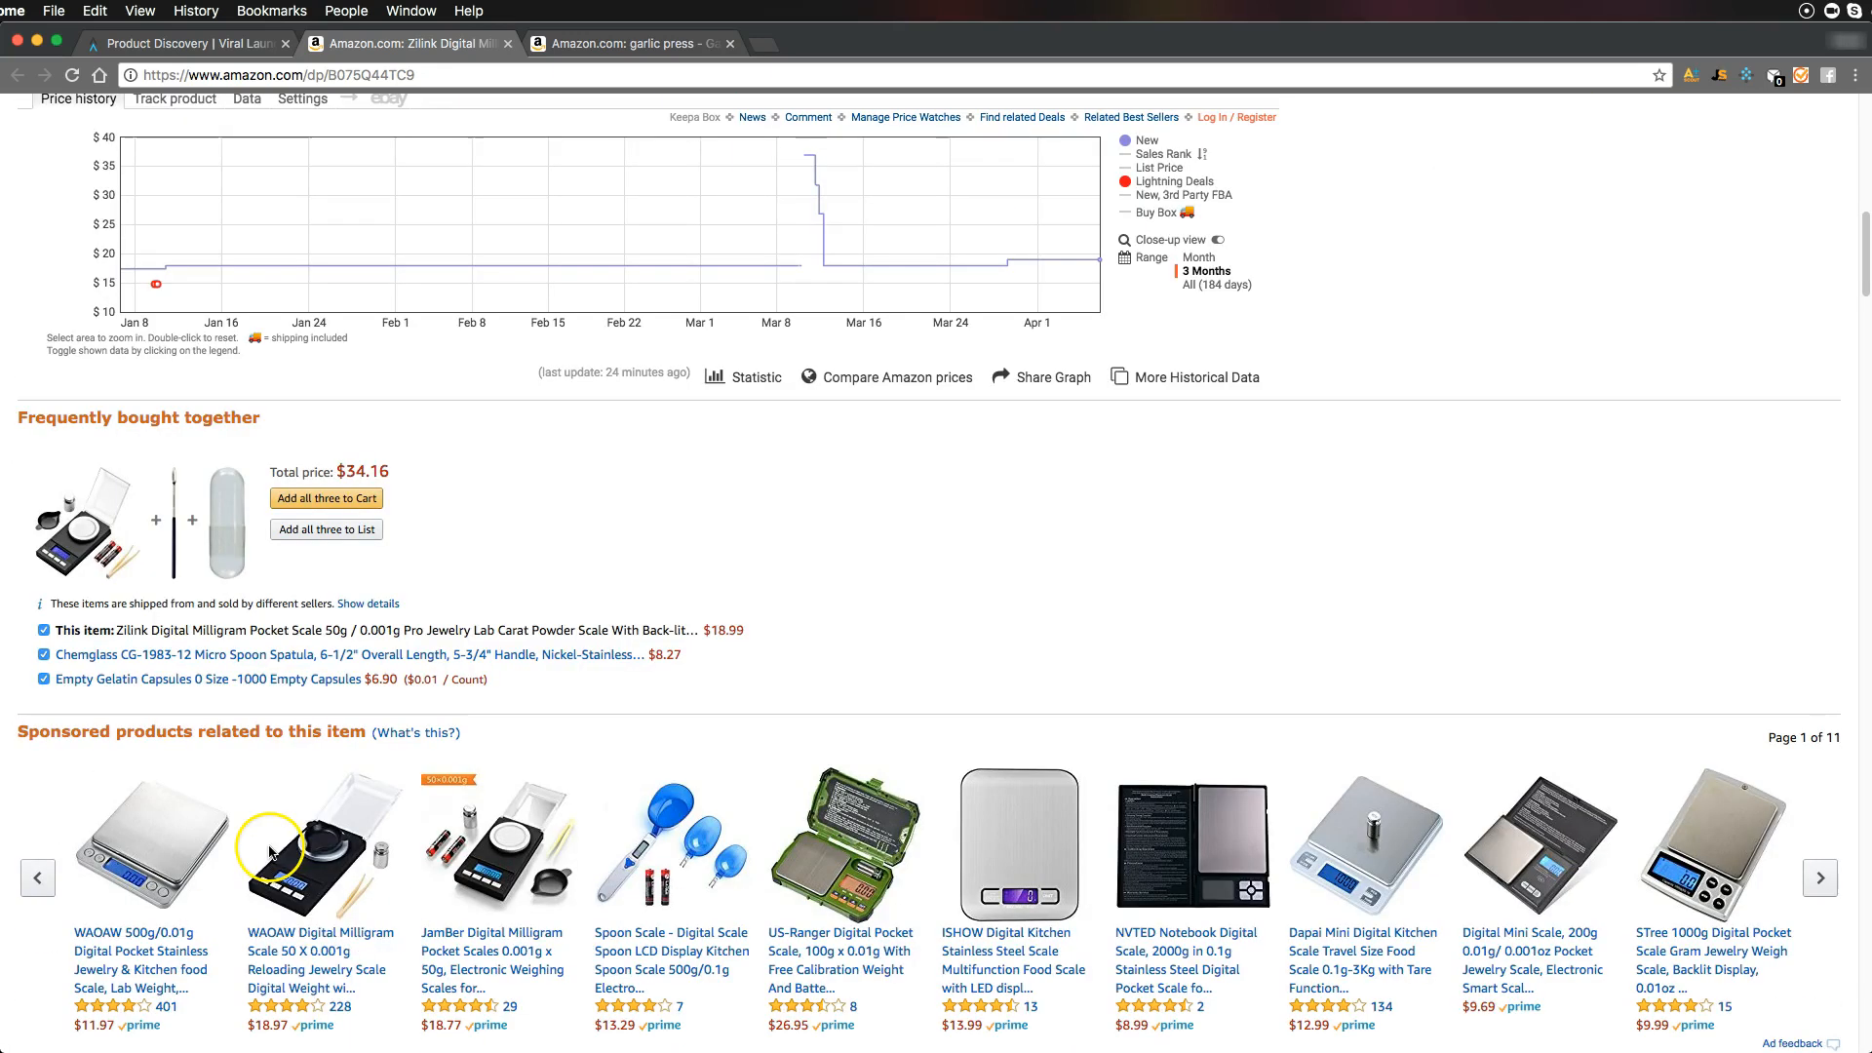
scroll(635, 506, "down", 3)
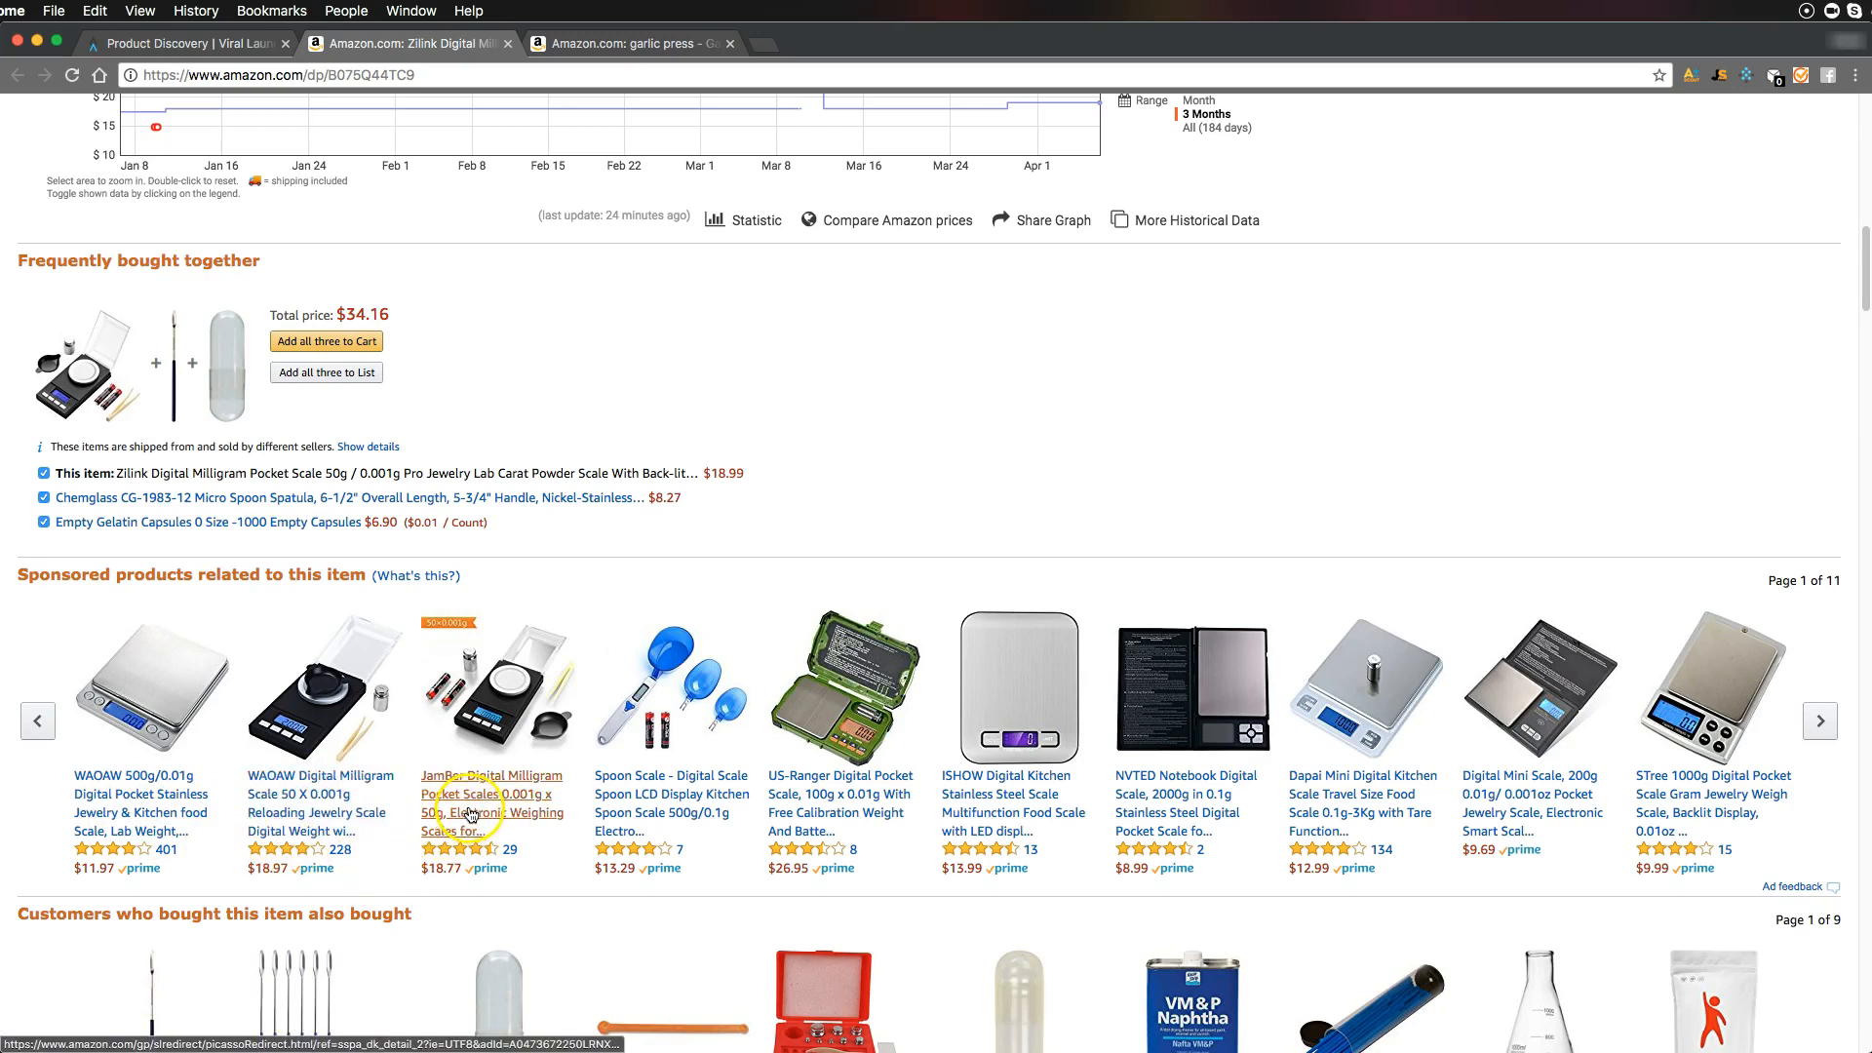
scroll(711, 585, "up", 2)
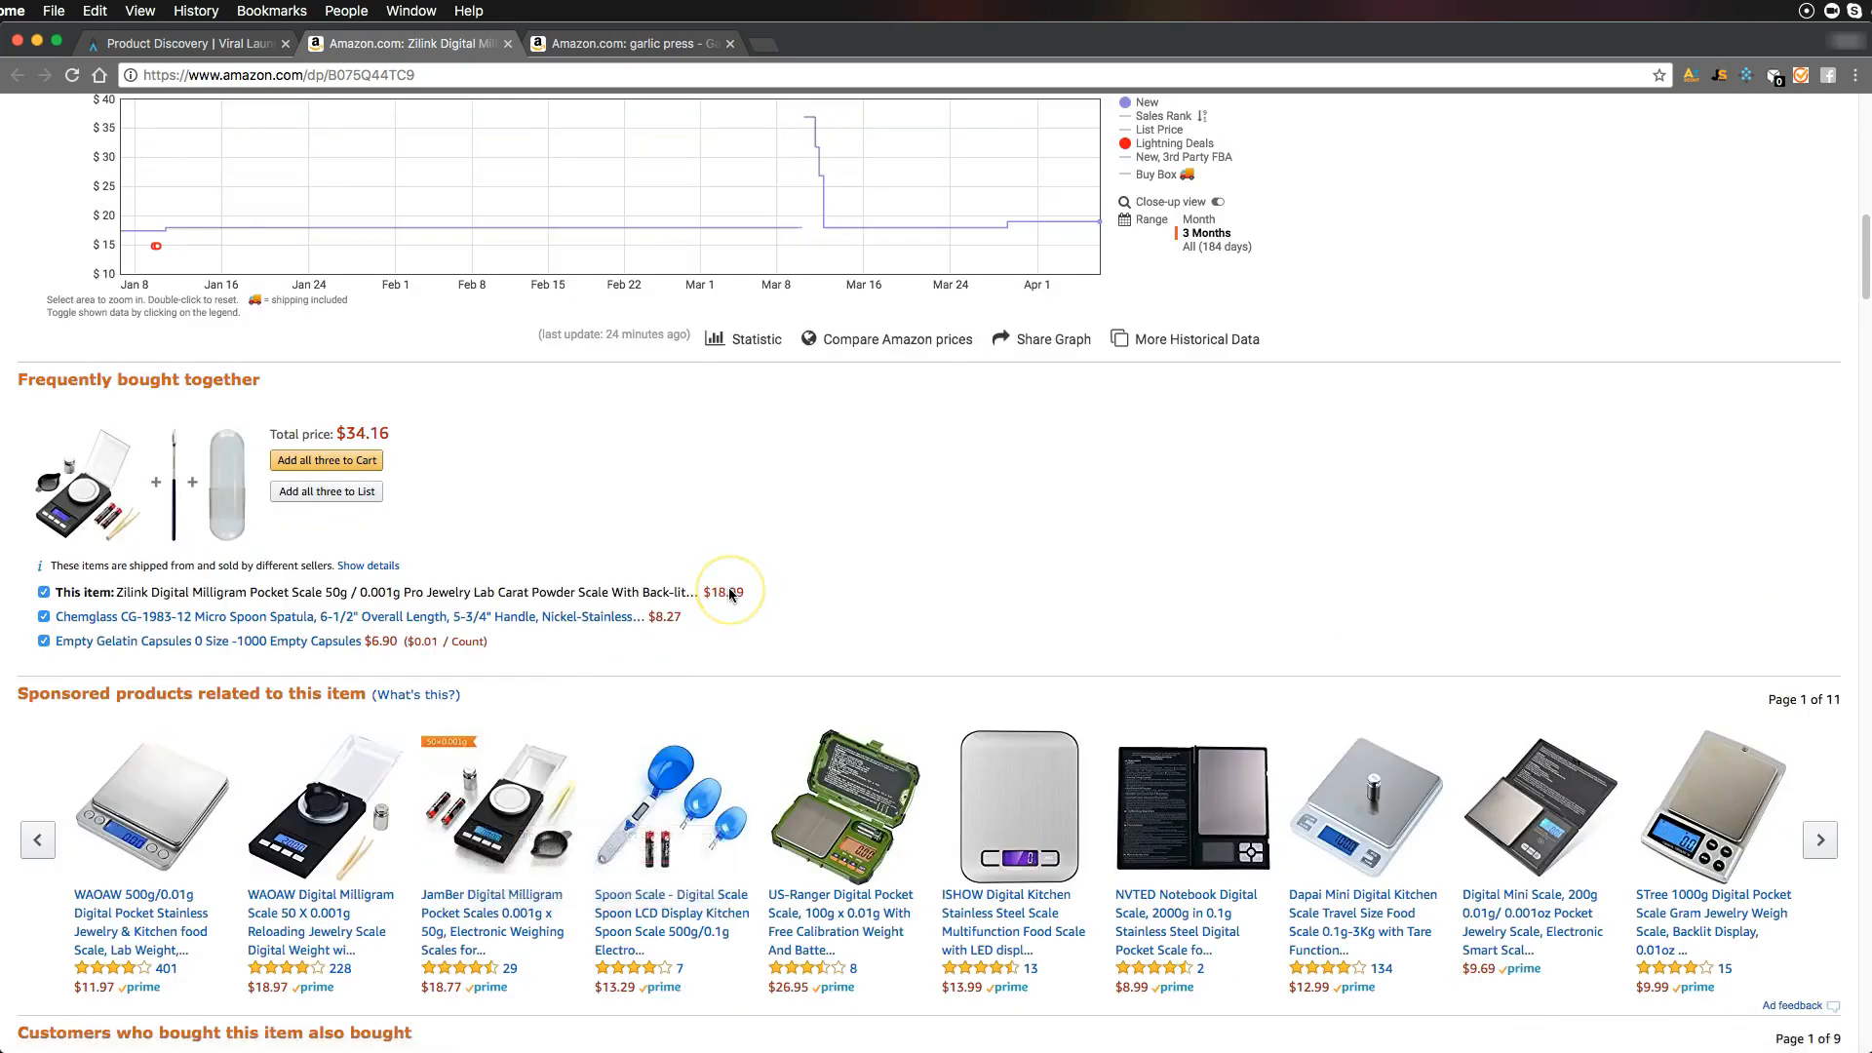
scroll(728, 590, "up", 8)
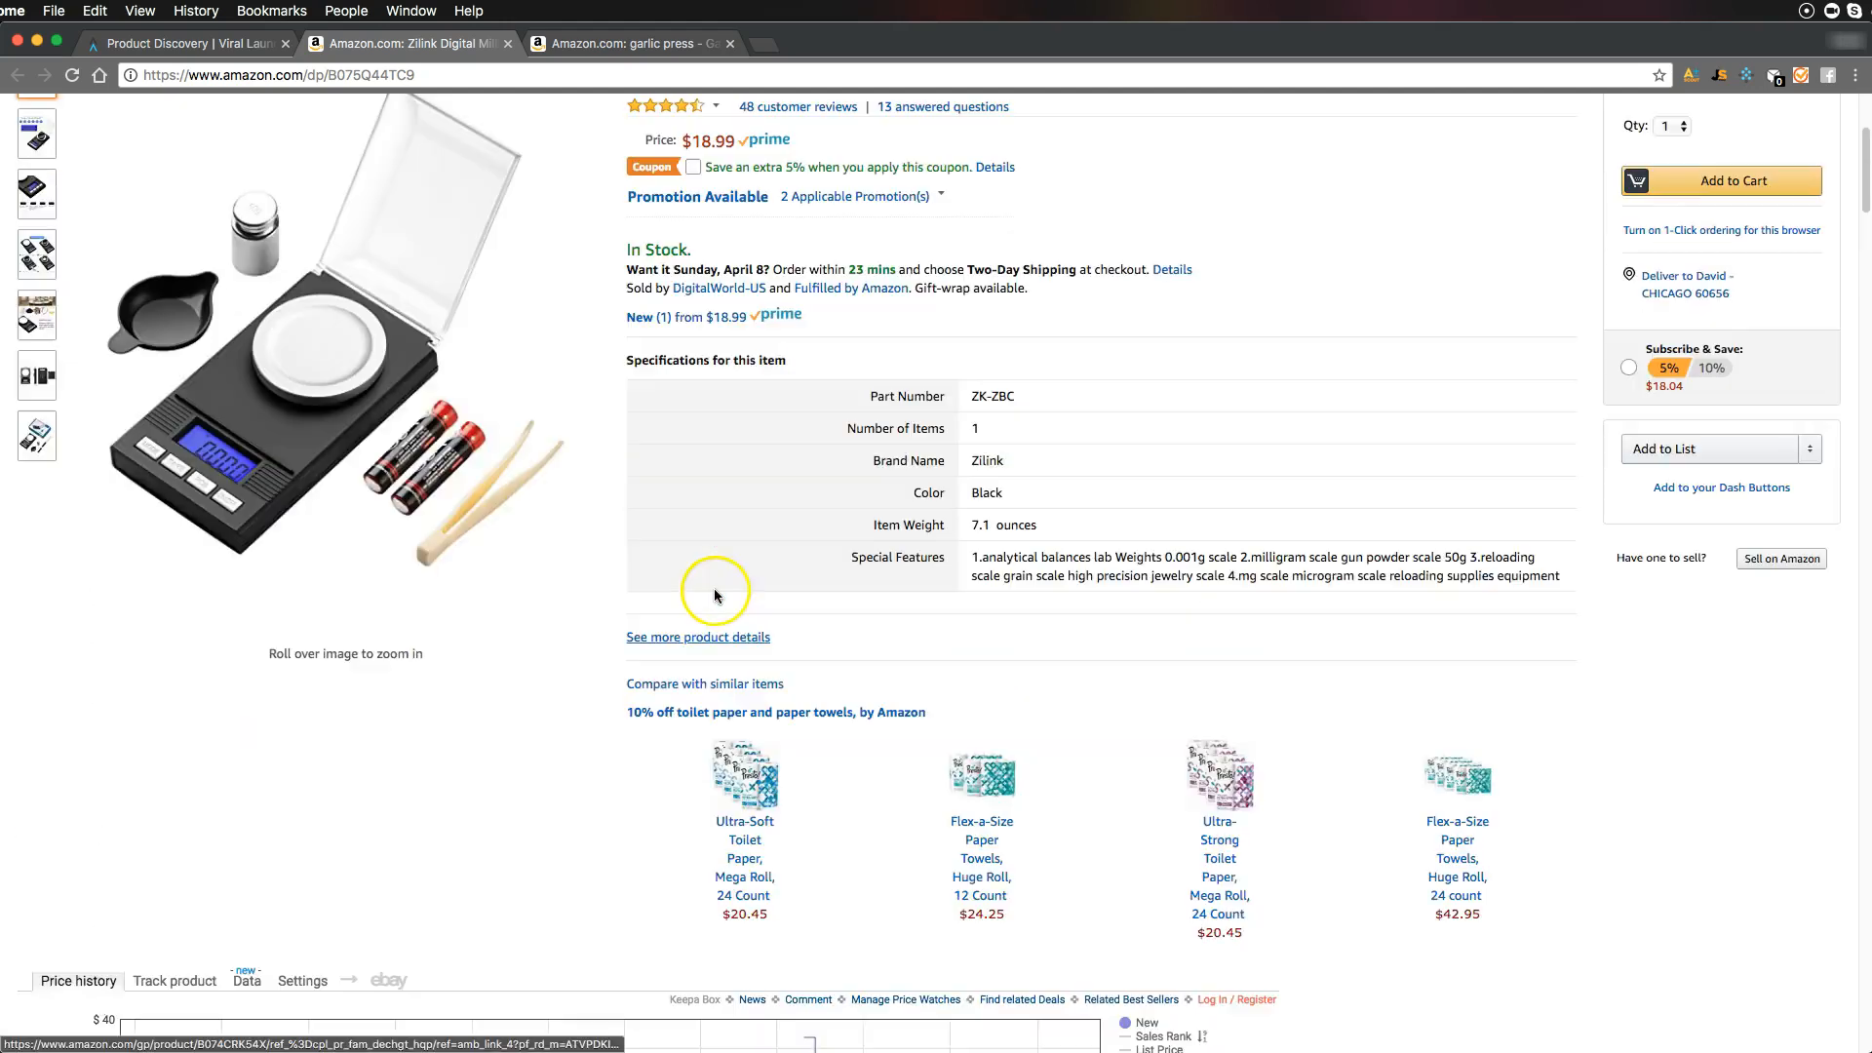
Examine the Zilink scale's listing details, its second product image and its available promotion
scroll(713, 591, "up", 1)
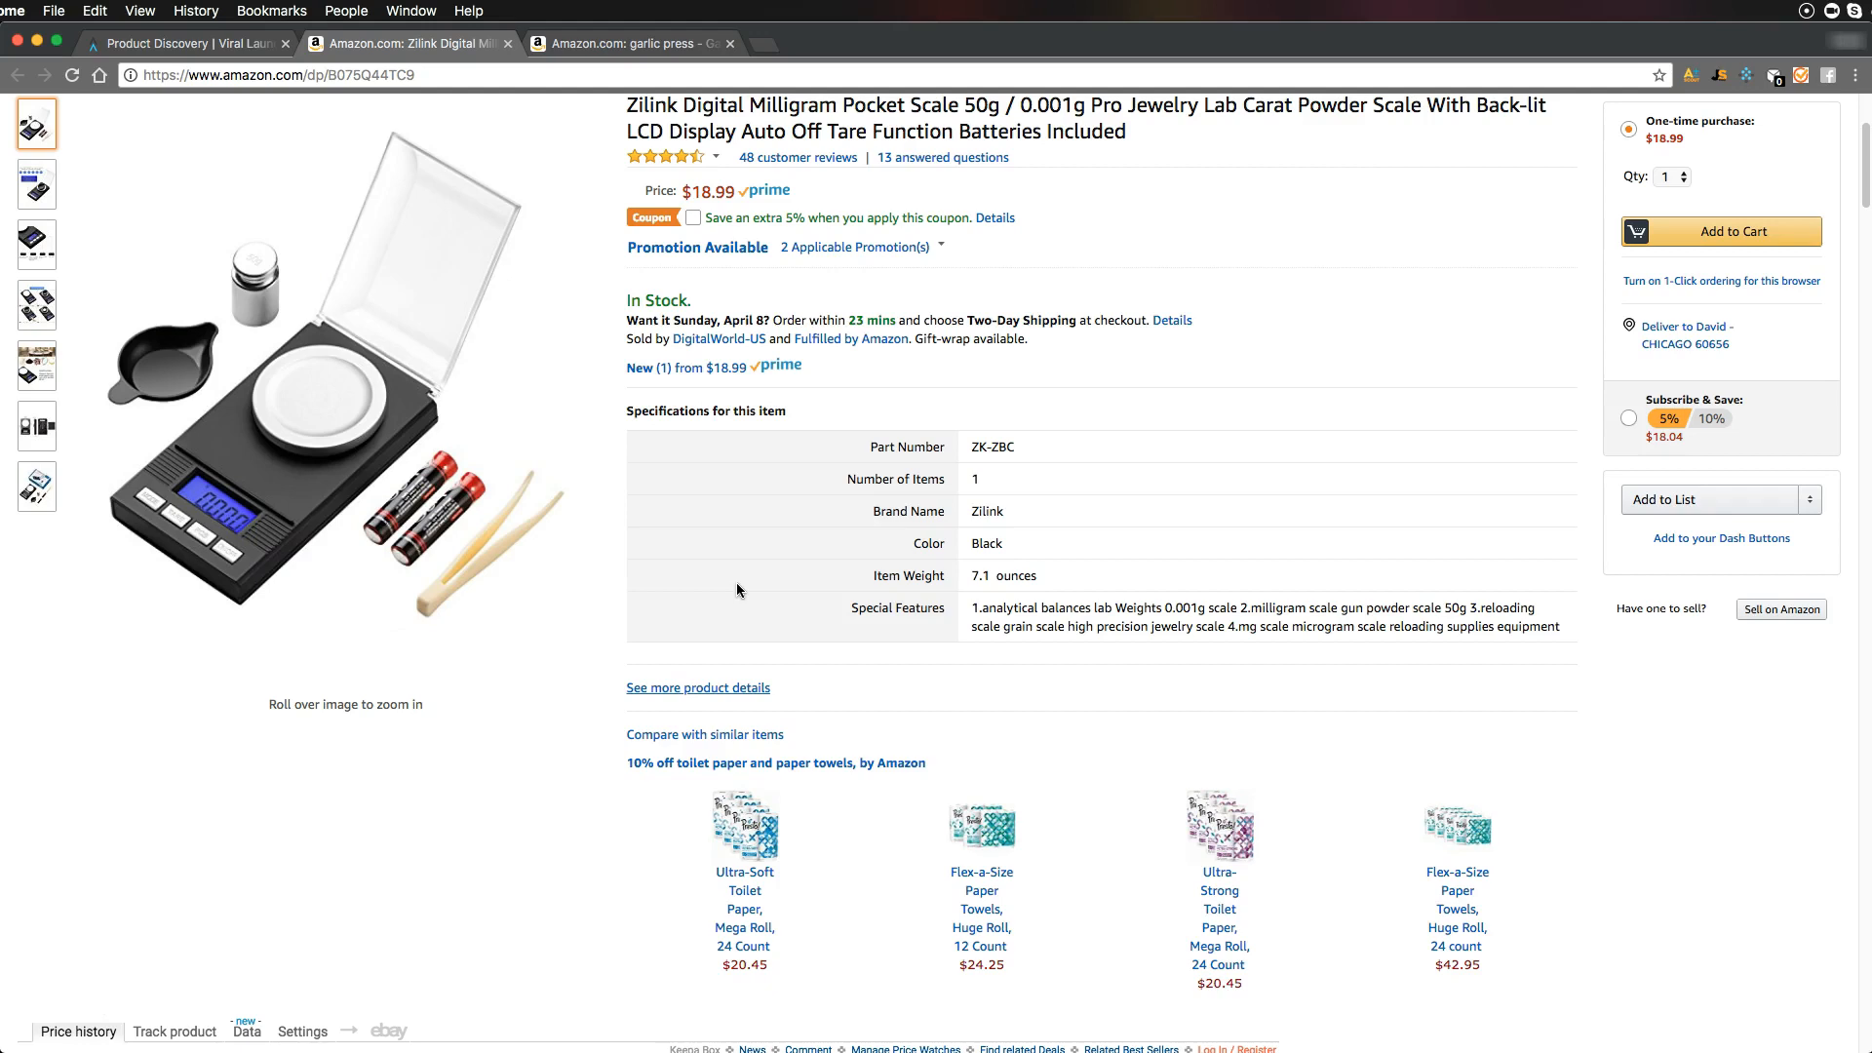
left_click(706, 550)
scroll(706, 550, "up", 3)
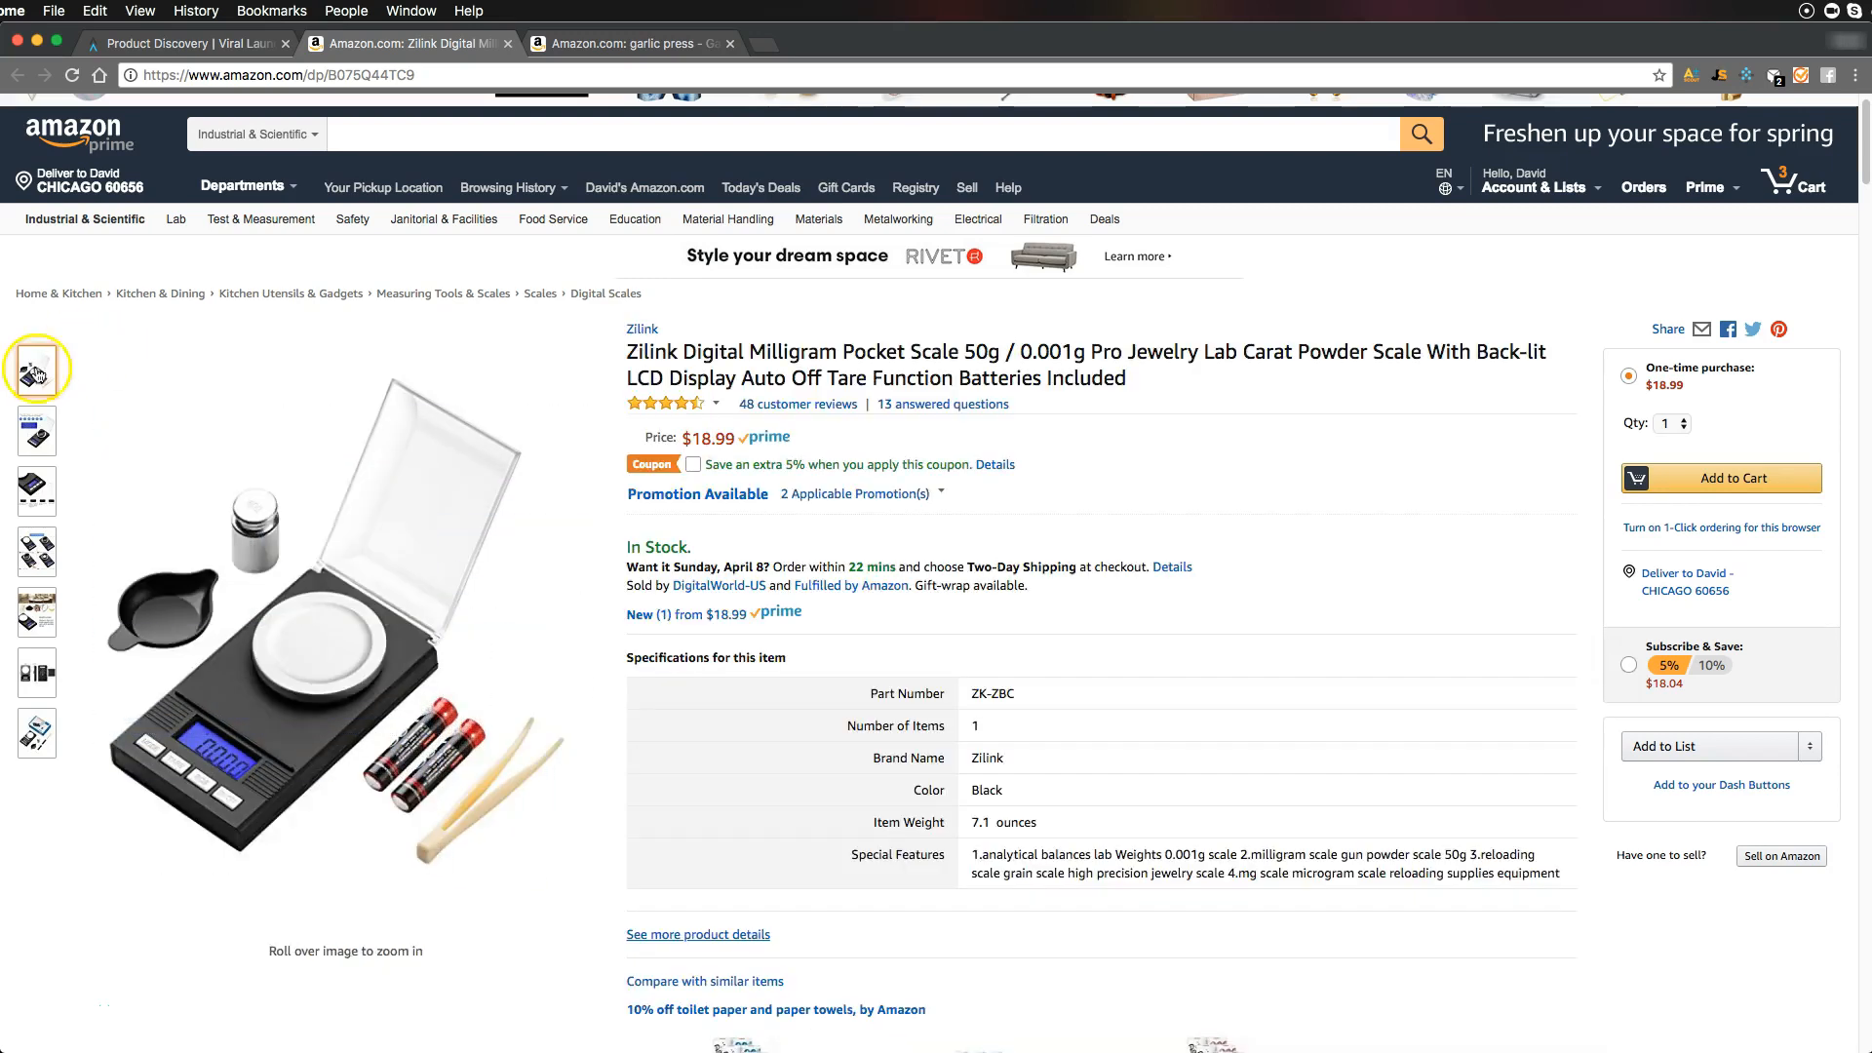
mouse_move(39, 432)
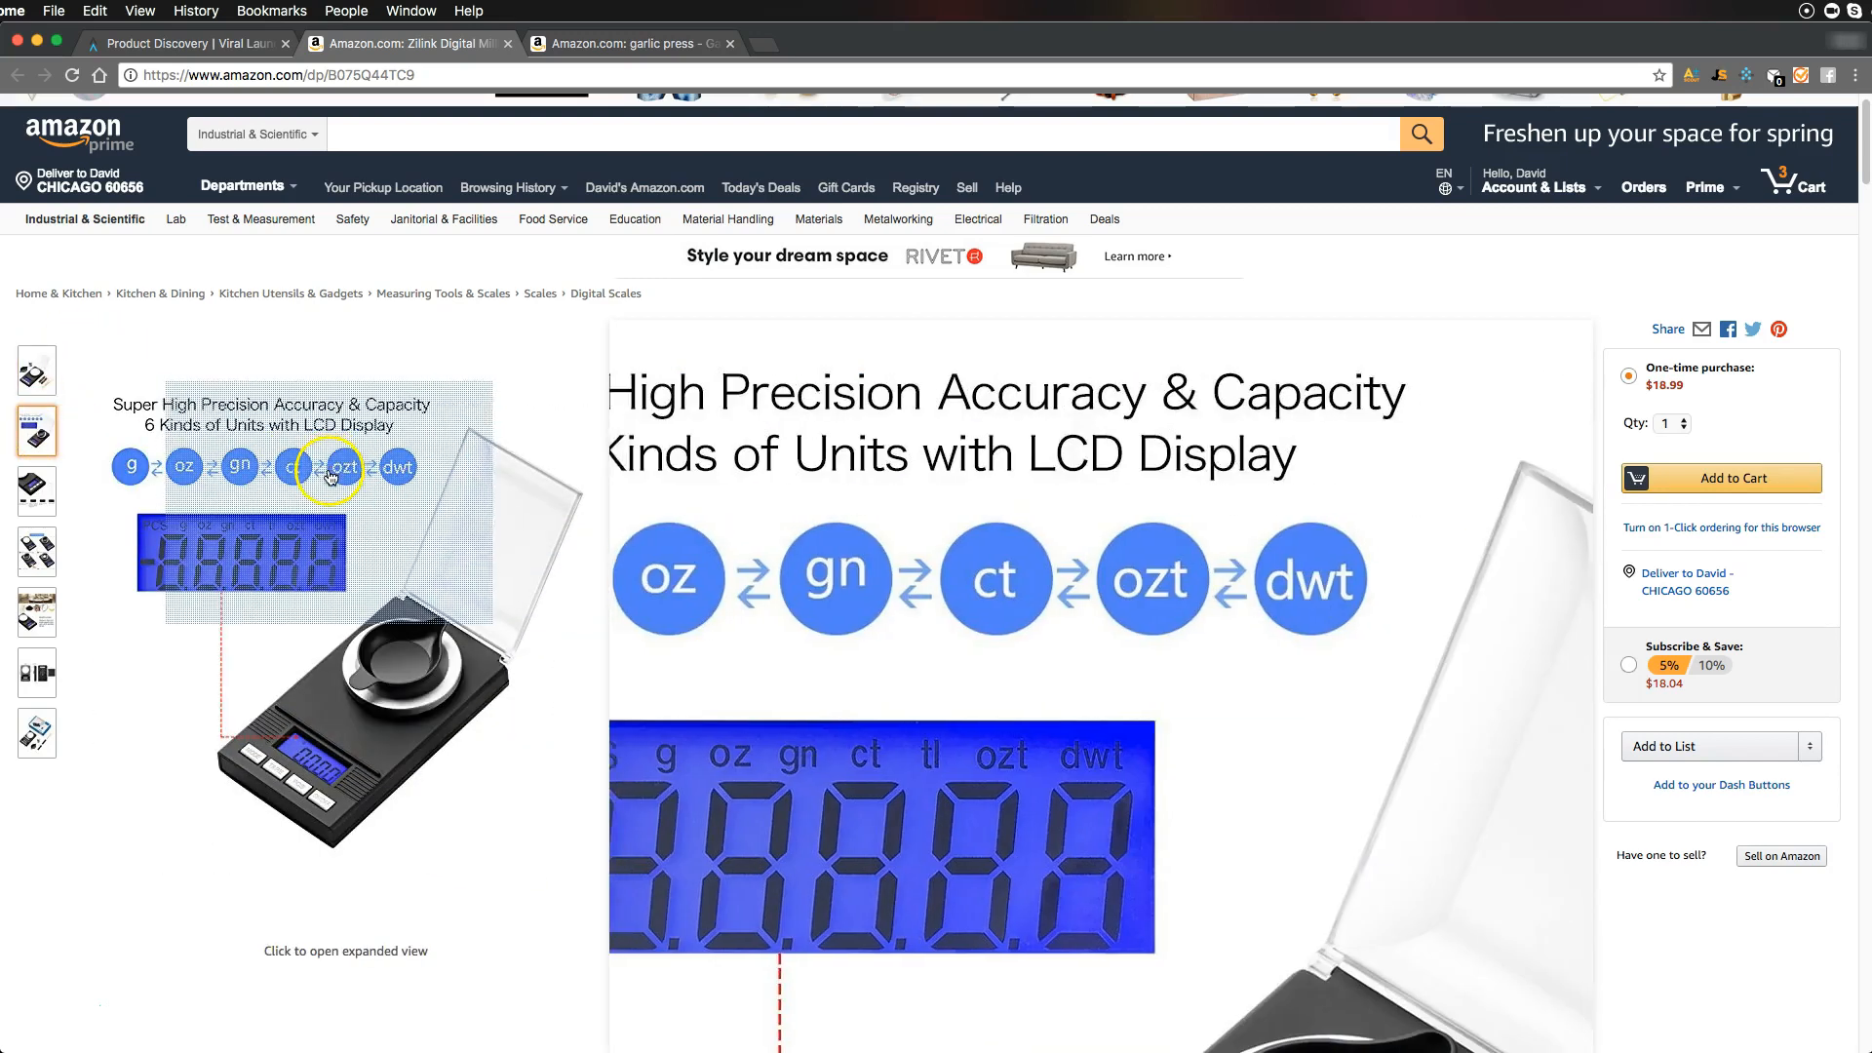
mouse_move(794, 494)
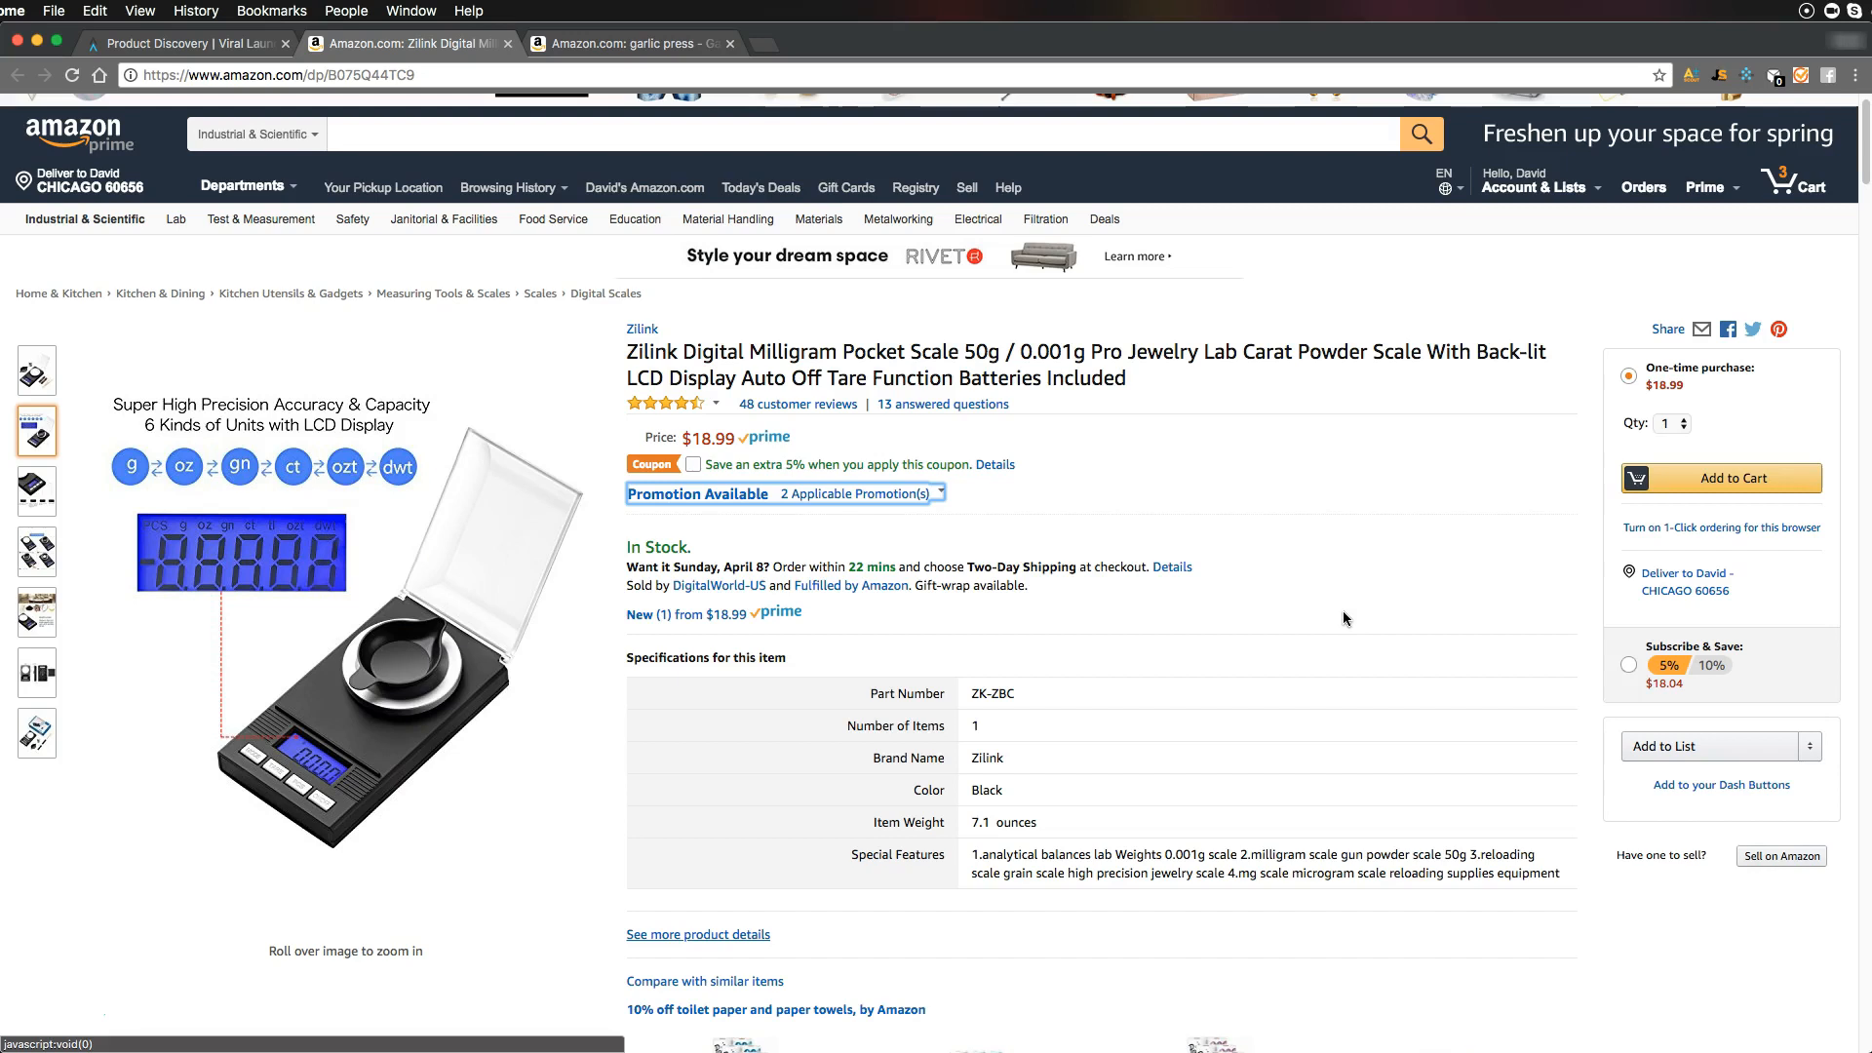
Run the Viral Launch analysis on the Zilink scale listing and review its sales, review quantity and sales-to-reviews figures
left_click(1329, 598)
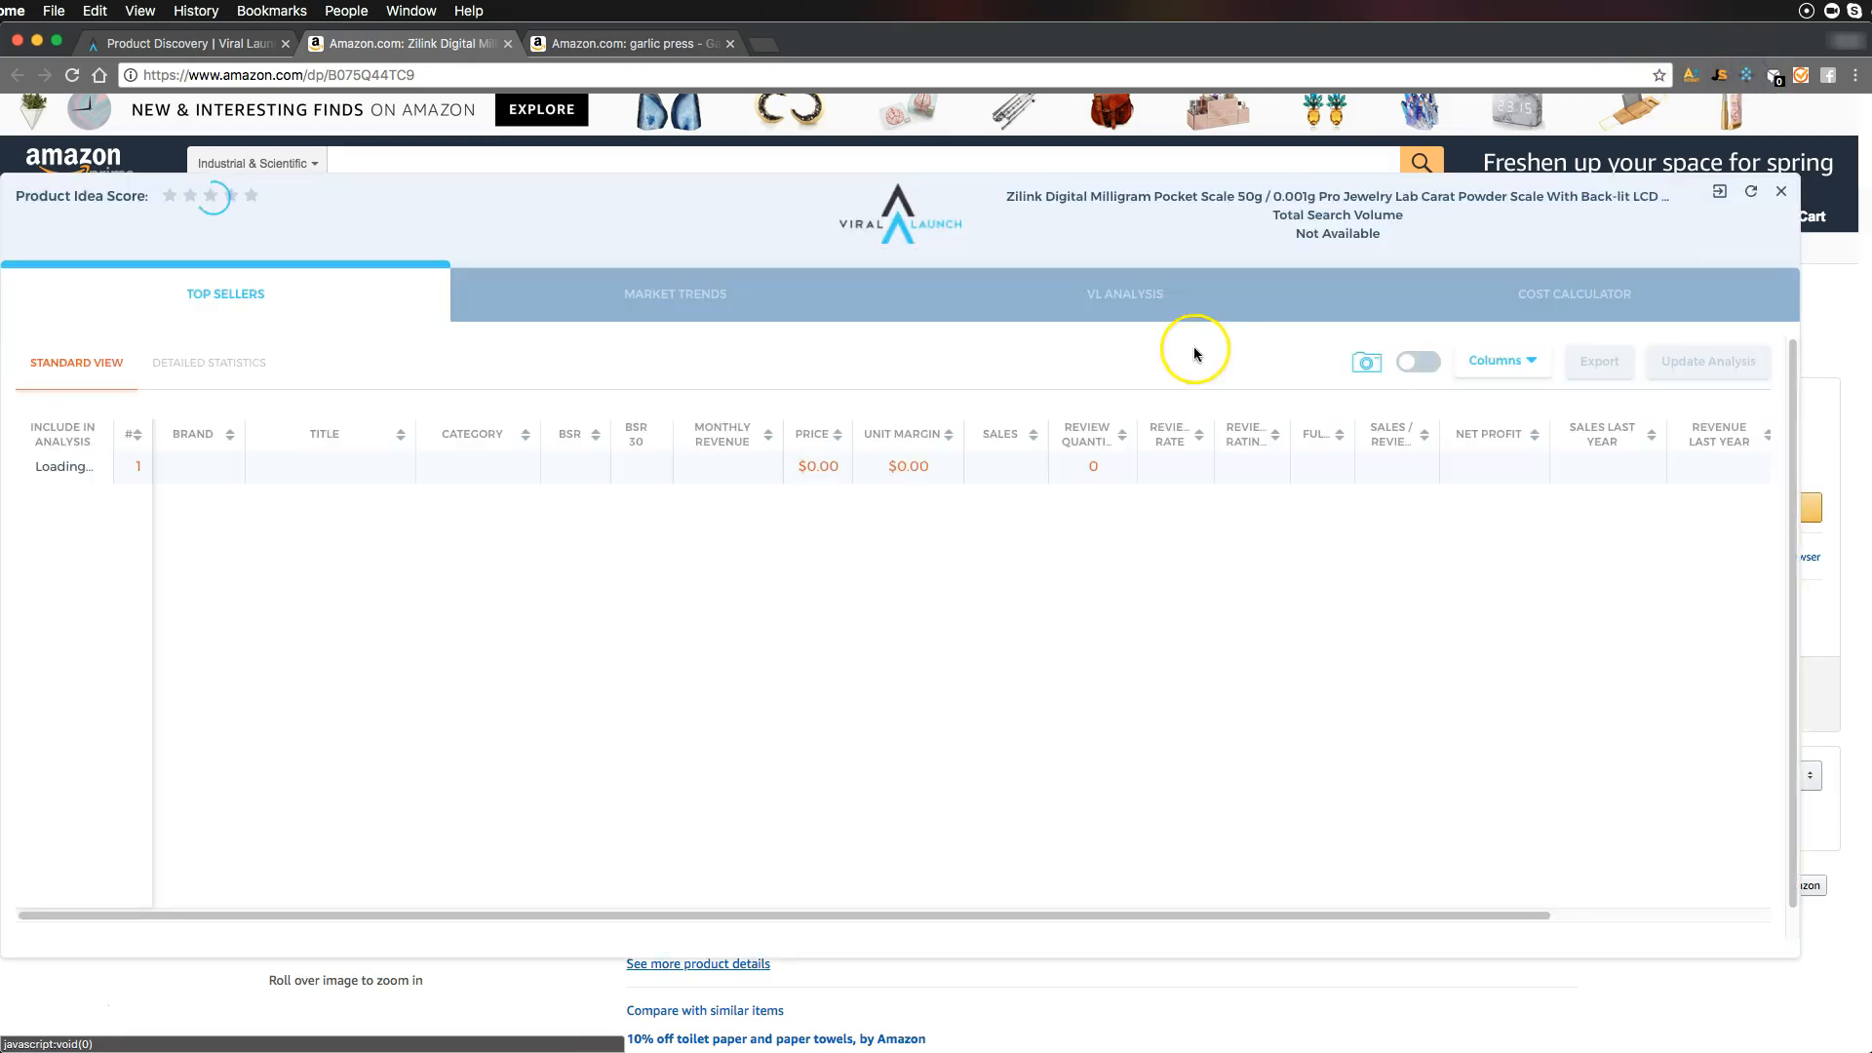
left_click(162, 44)
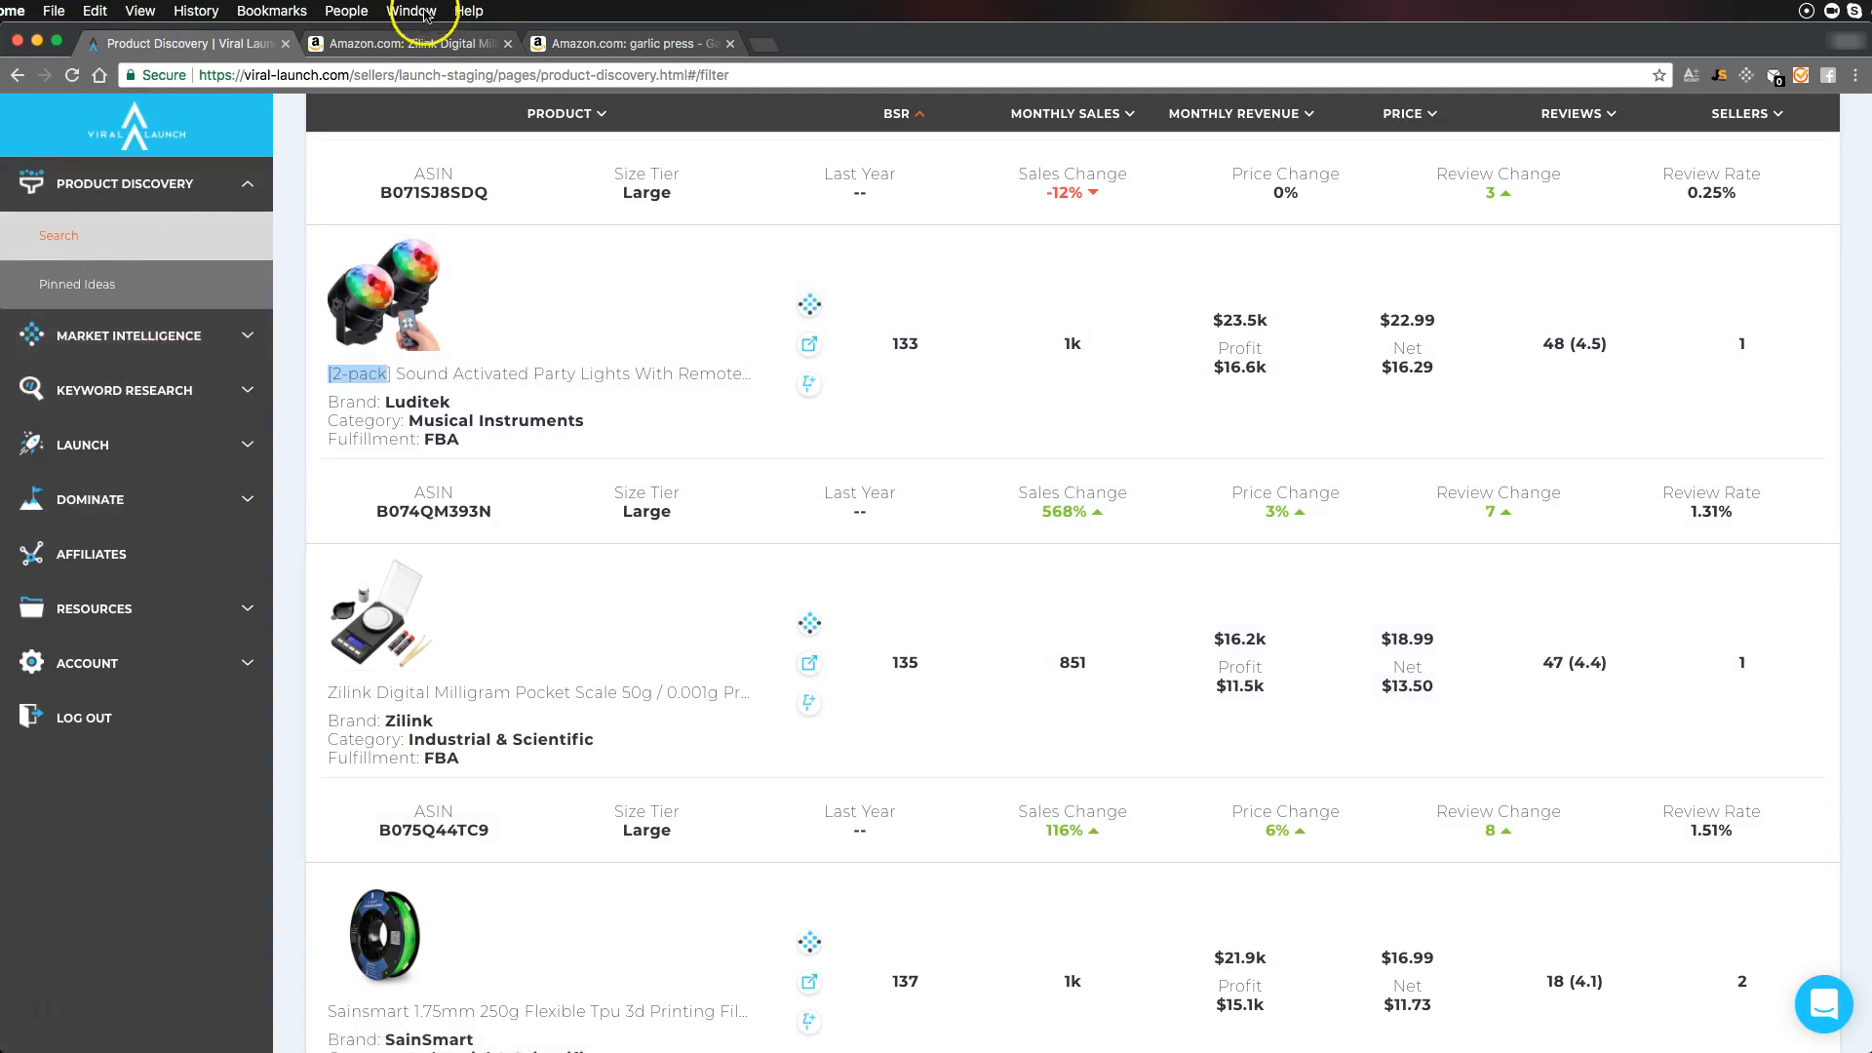
left_click(424, 44)
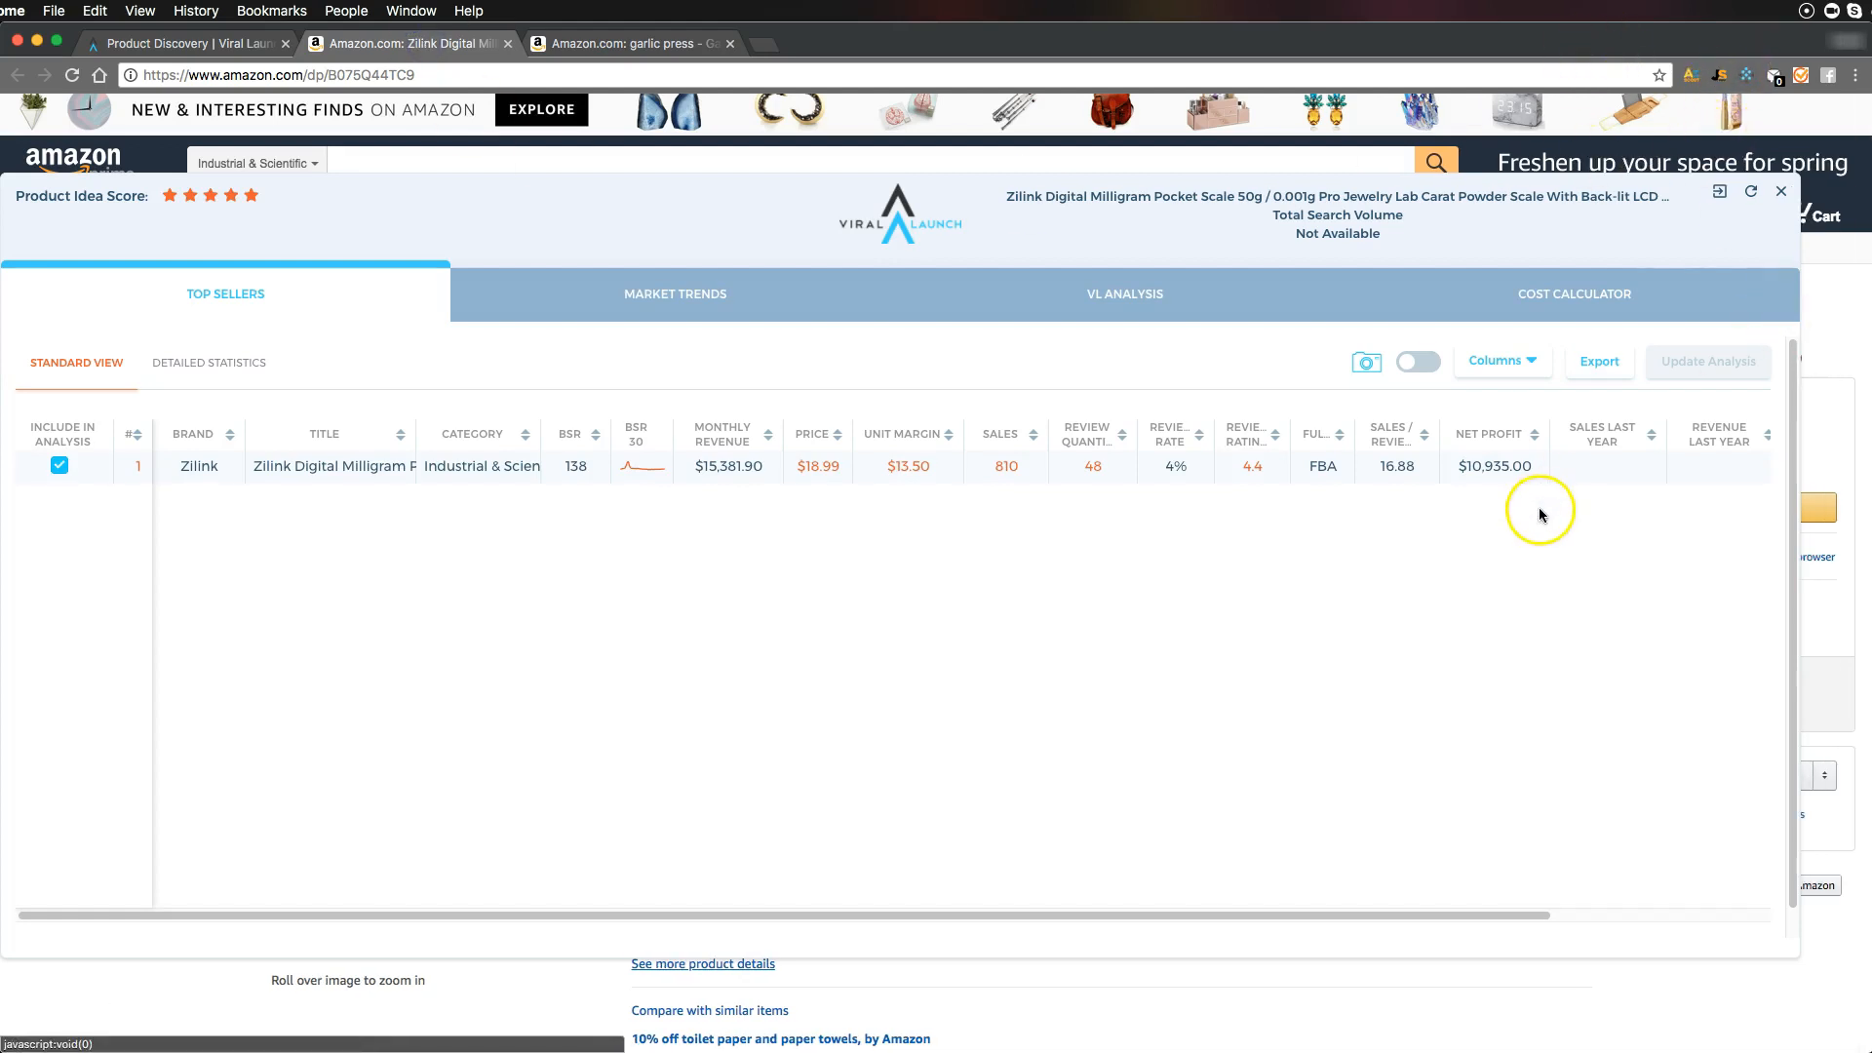
left_click_drag(1516, 229, 1563, 888)
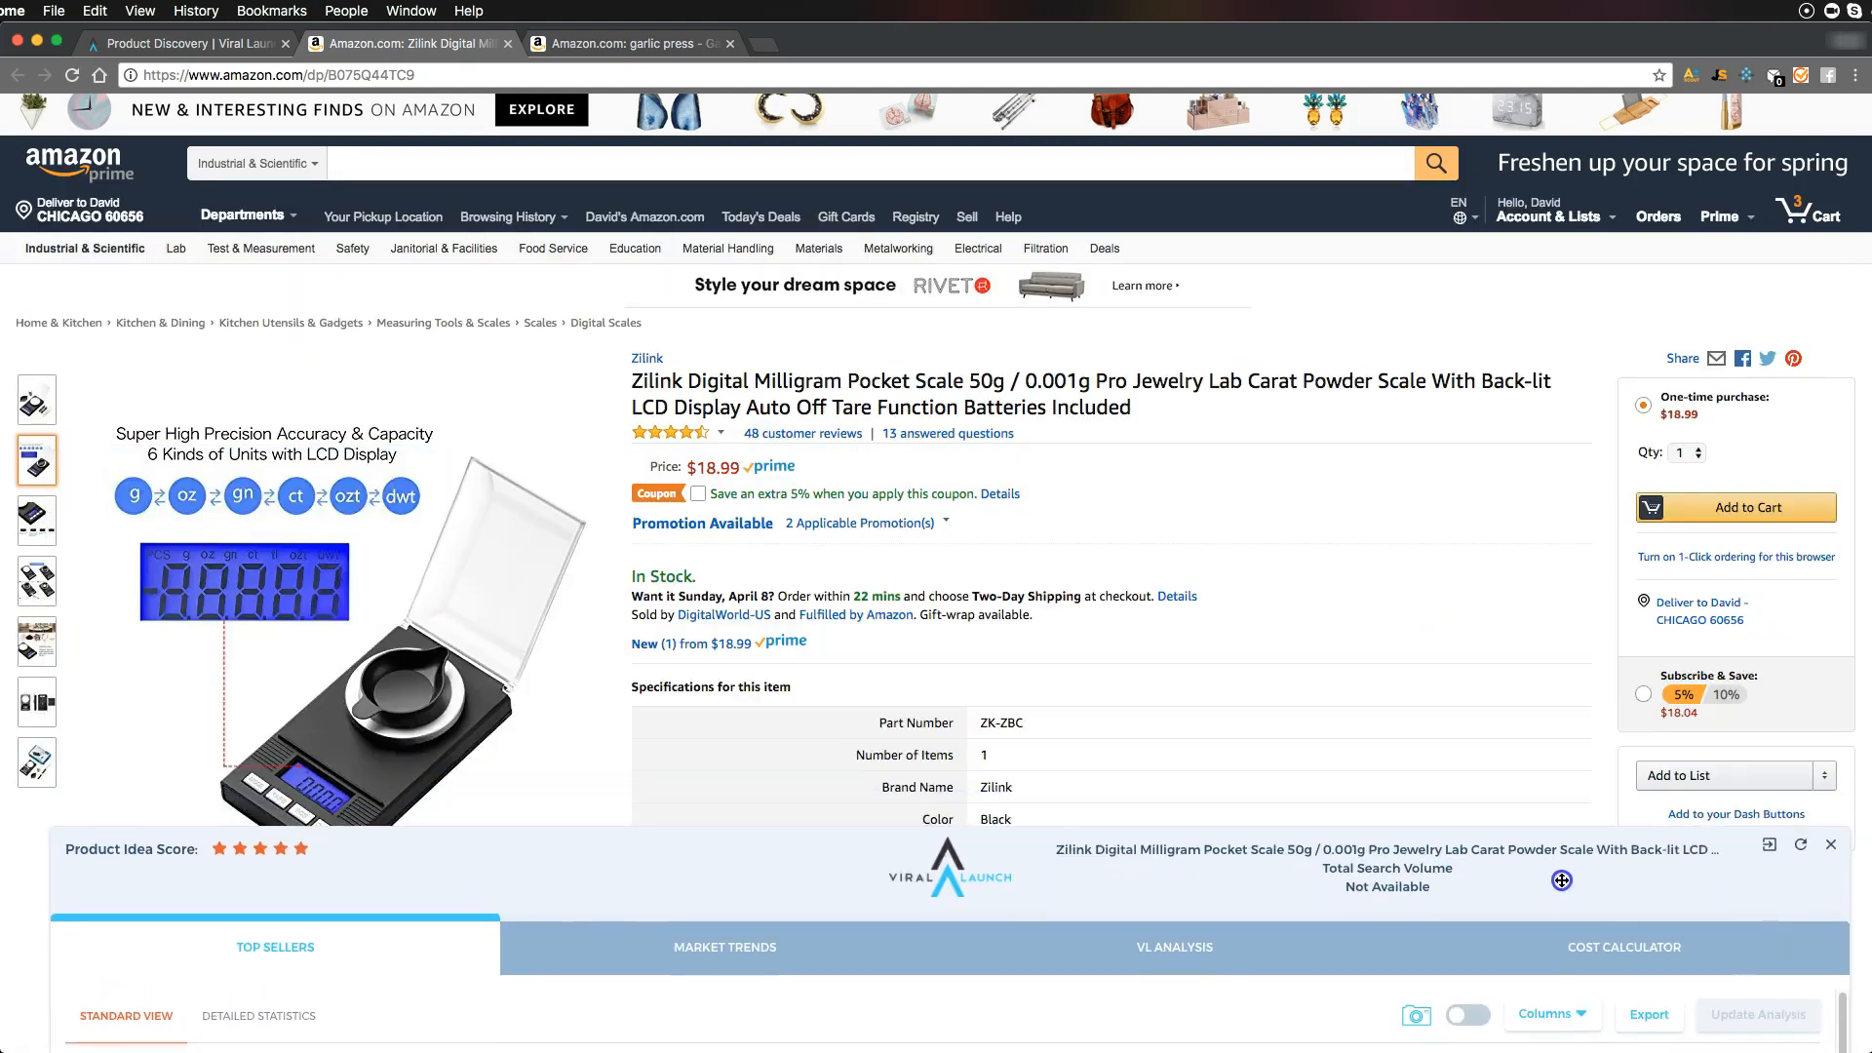
left_click_drag(1563, 886, 1537, 212)
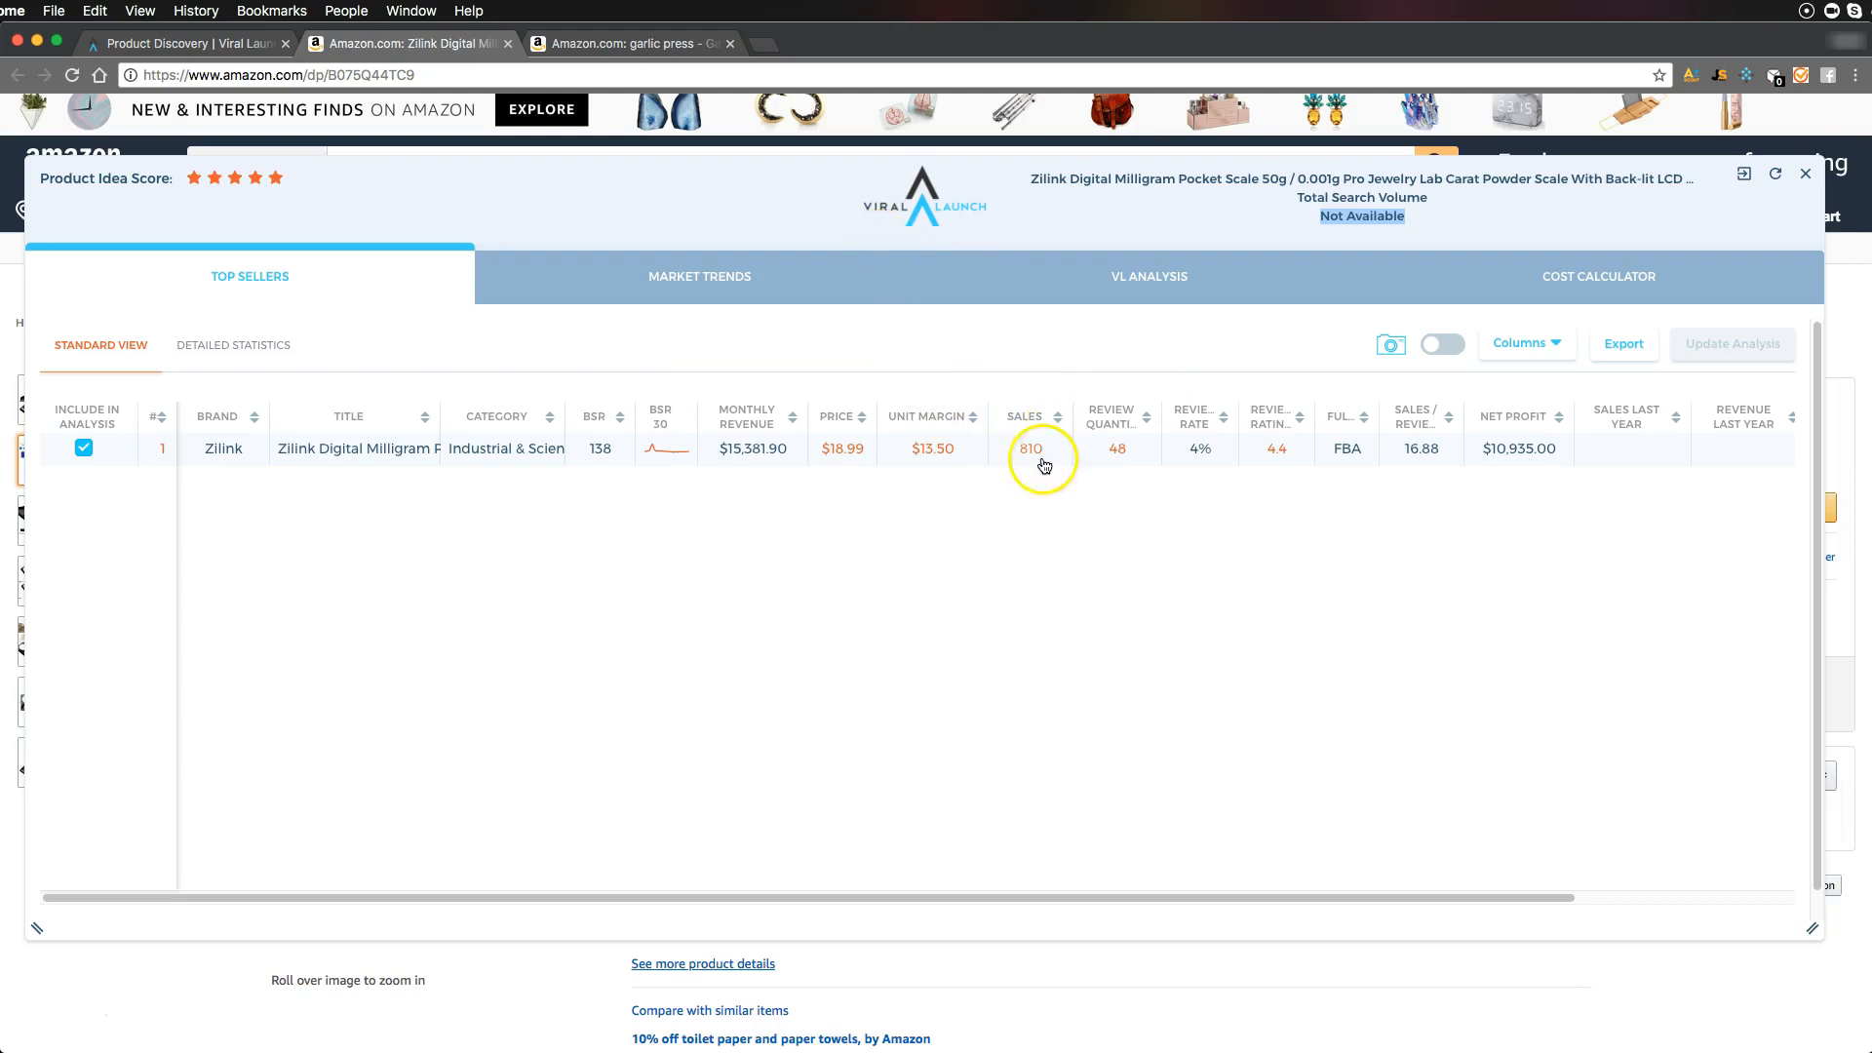
mouse_move(1421, 441)
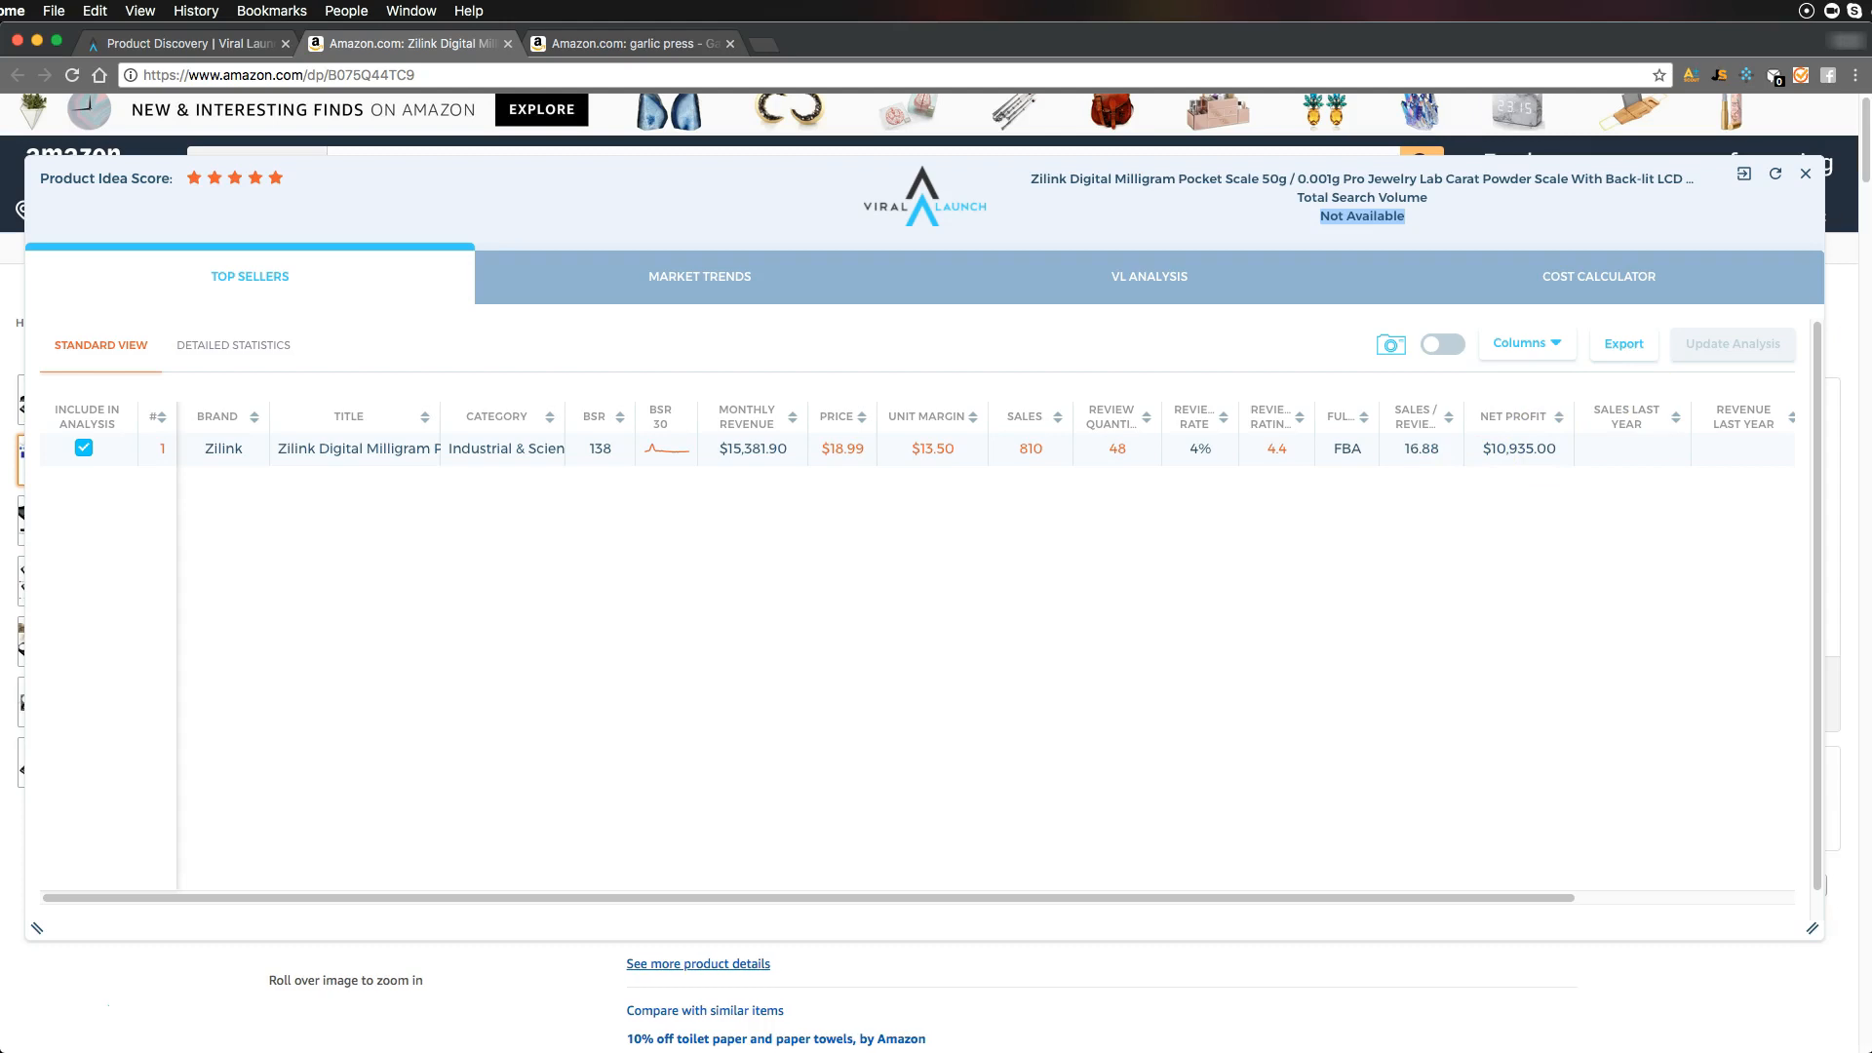
Switch to the Calculator app and place it just below the Sales and Review Quantity columns
key("super+space")
type("ca")
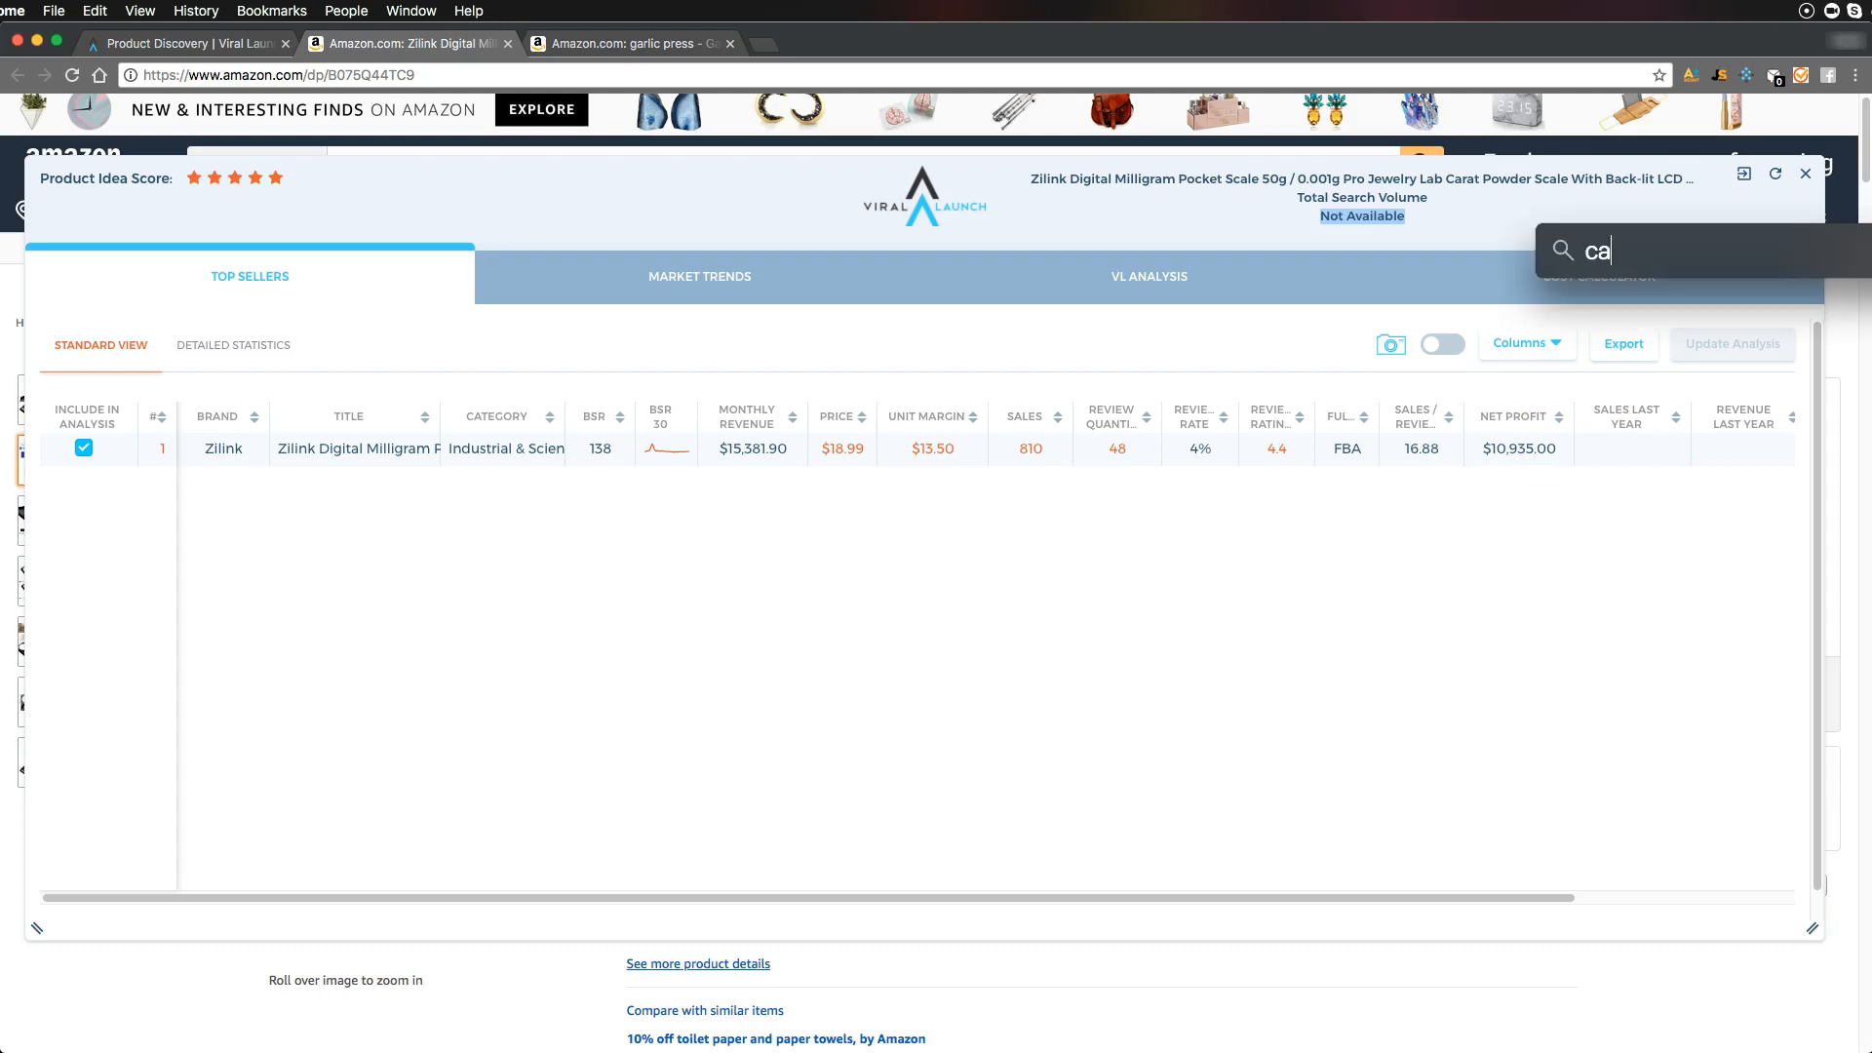
key("Return")
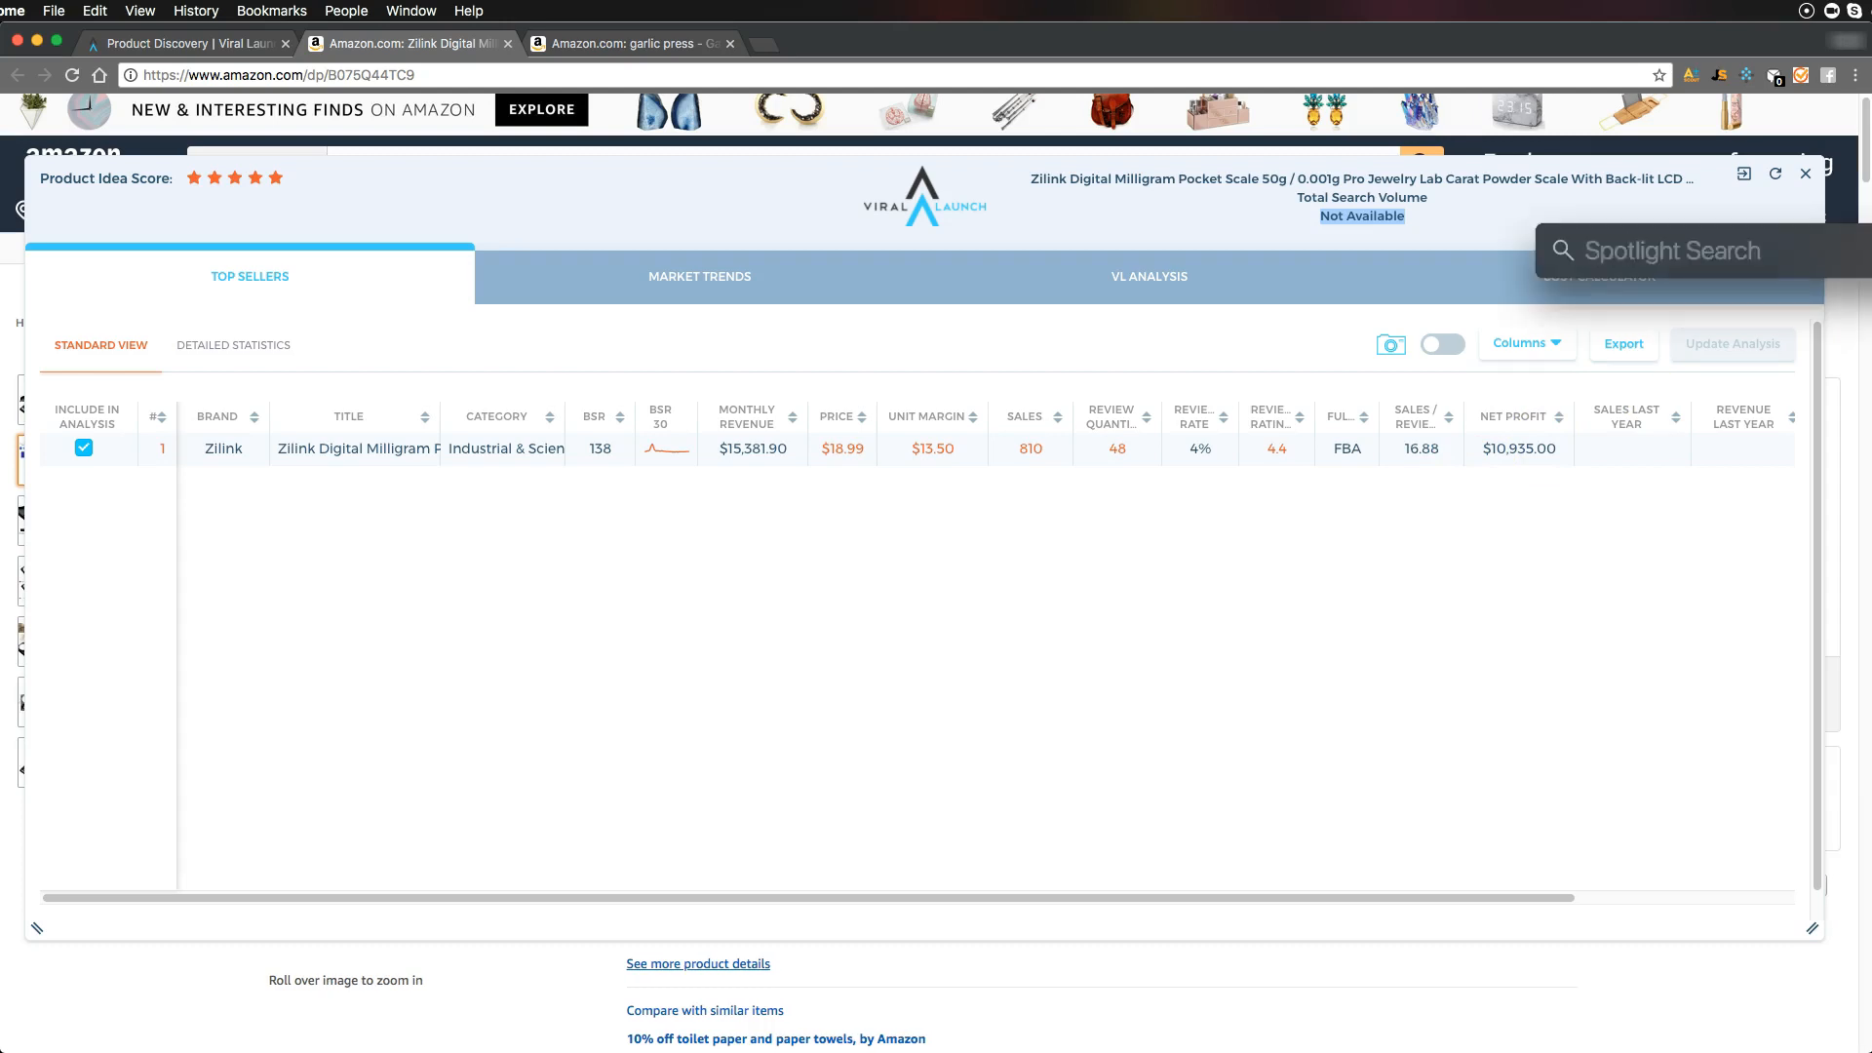
left_click_drag(1430, 609, 1185, 526)
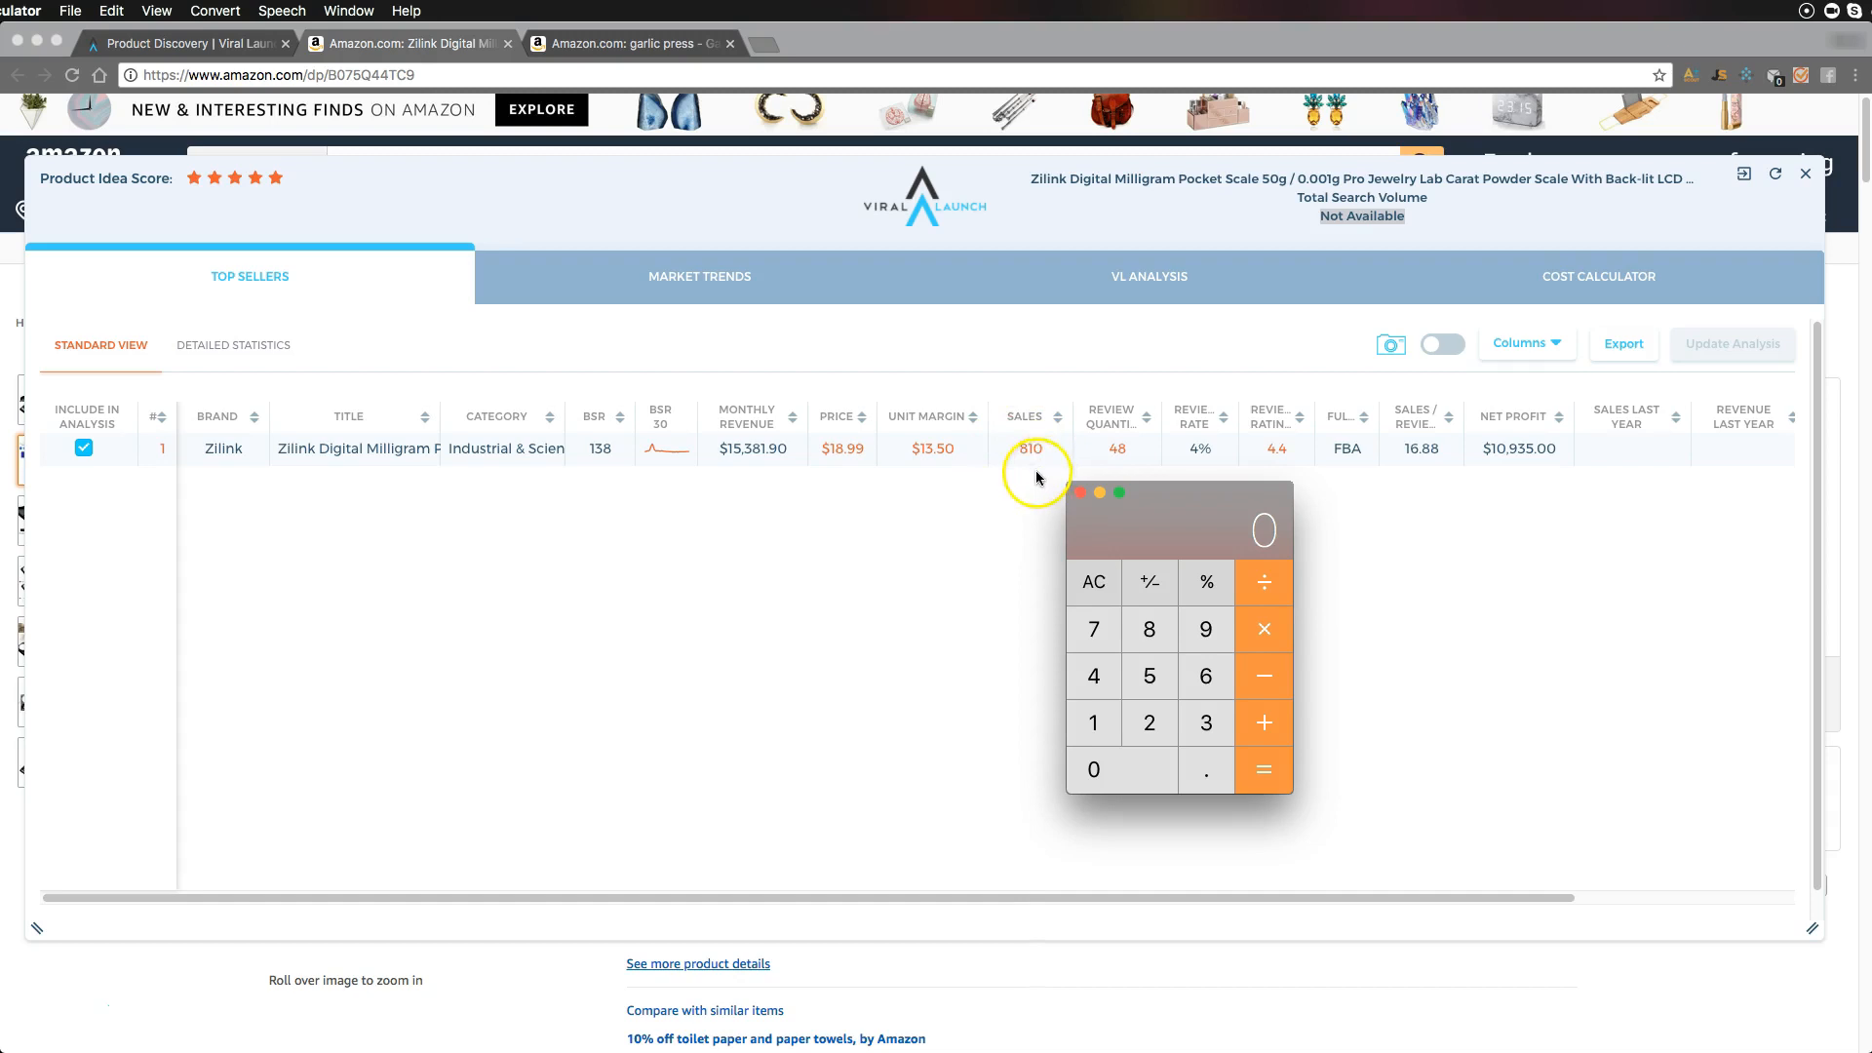
Divide the scale's 810 monthly sales by its 48 reviews and compare the result with the analysis's sales-to-reviews value
left_click(1149, 631)
left_click(1093, 723)
left_click(1096, 770)
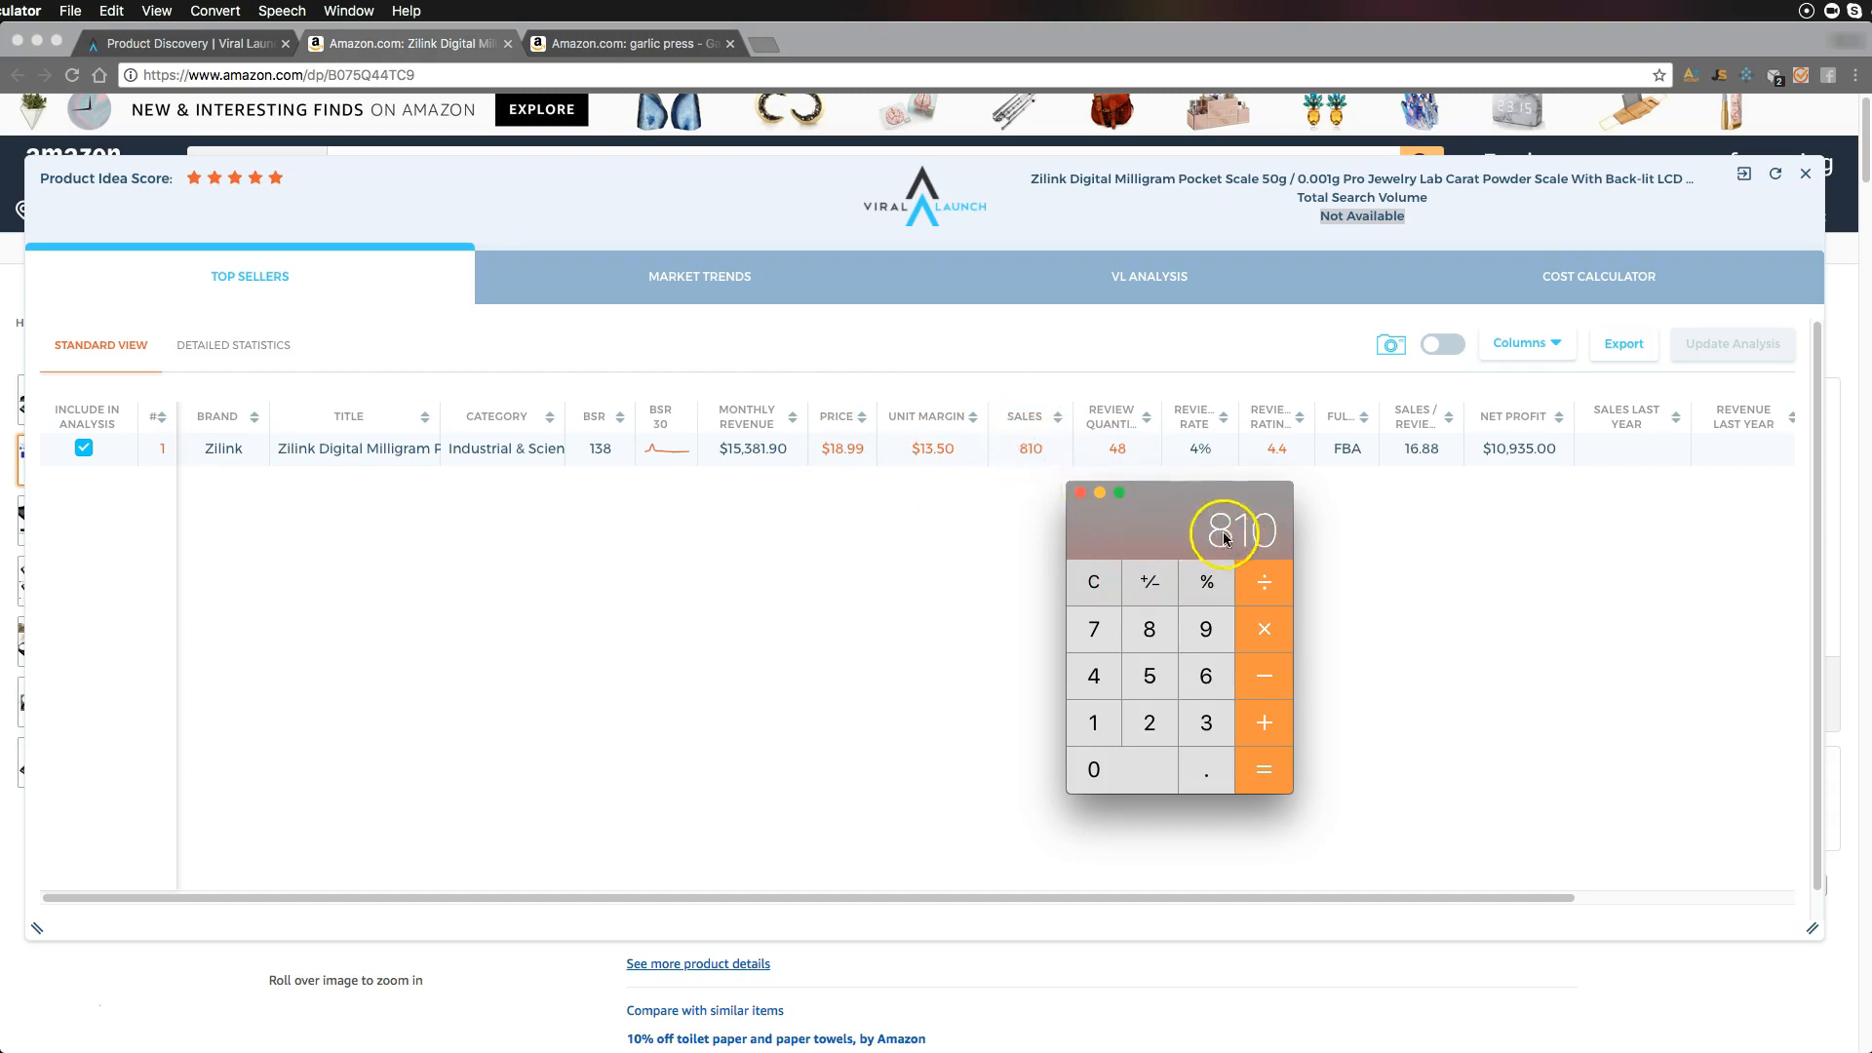
left_click_drag(1097, 480, 972, 482)
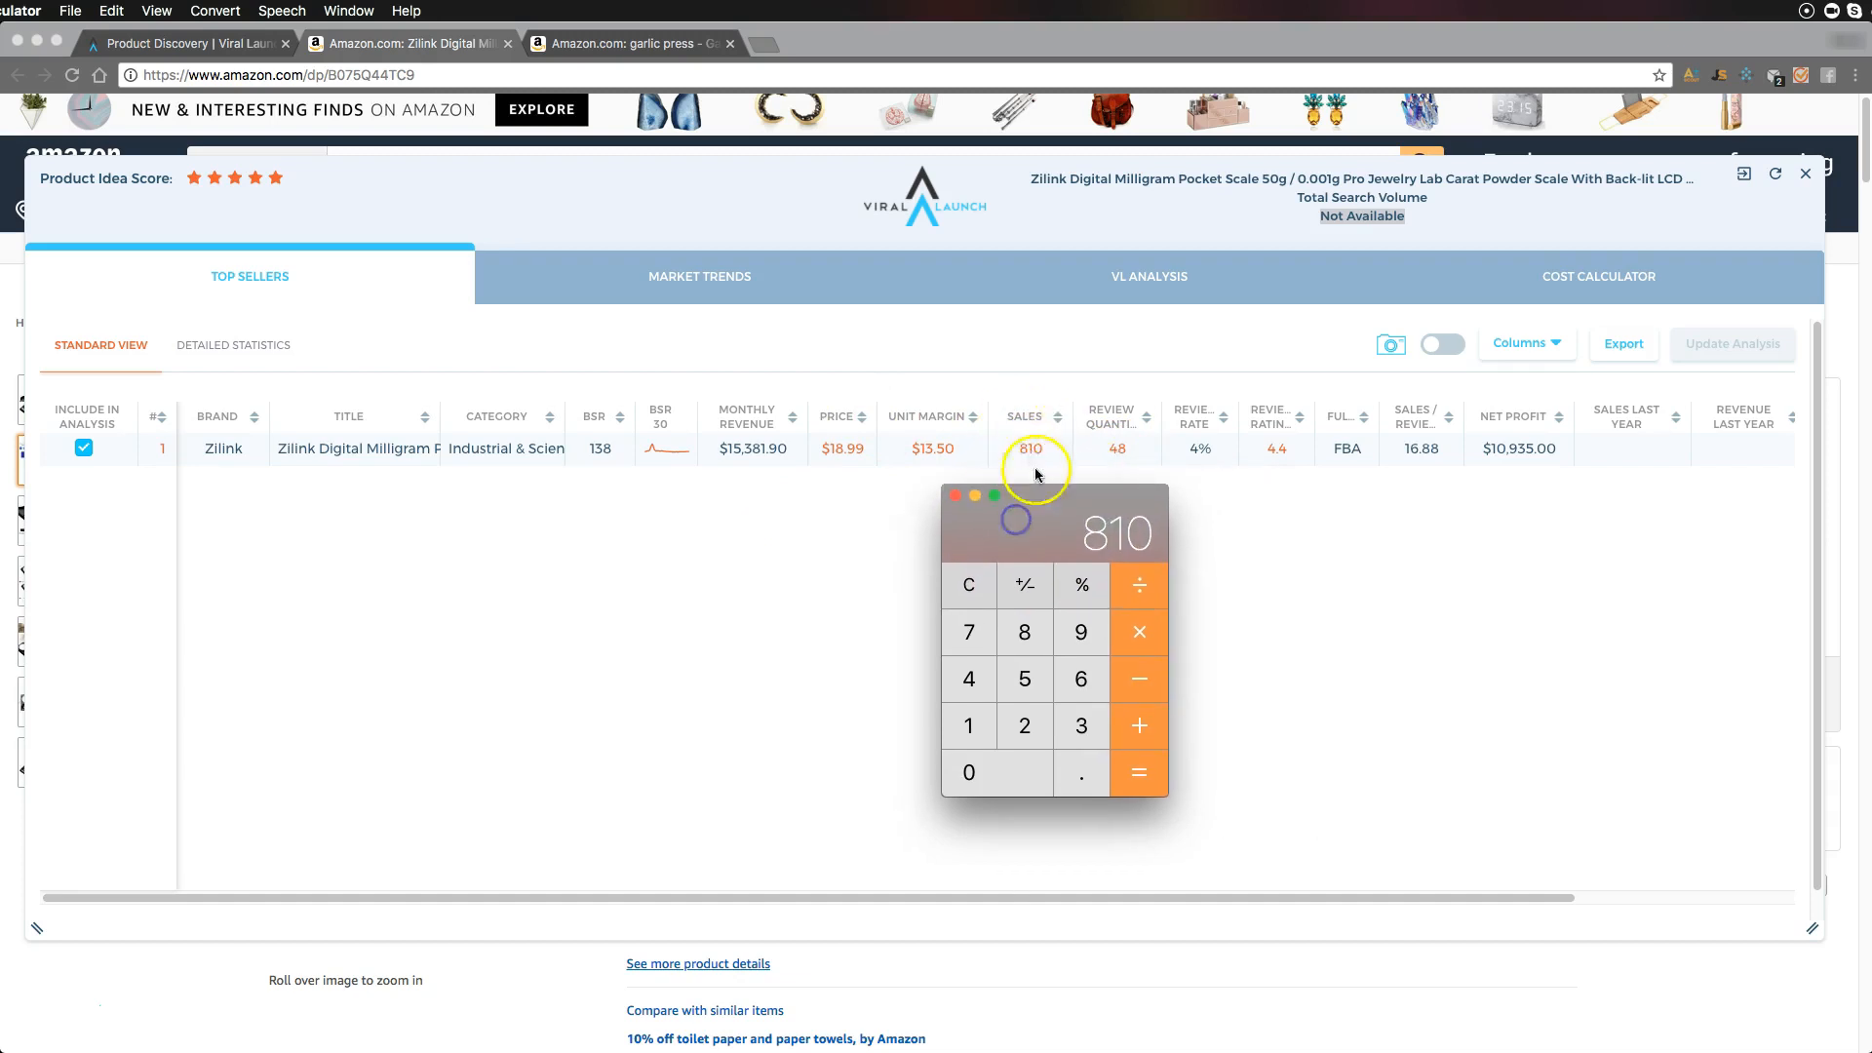
mouse_move(1095, 535)
left_mouse_down()
mouse_move(1047, 531)
mouse_move(1063, 502)
mouse_move(1116, 497)
left_mouse_up()
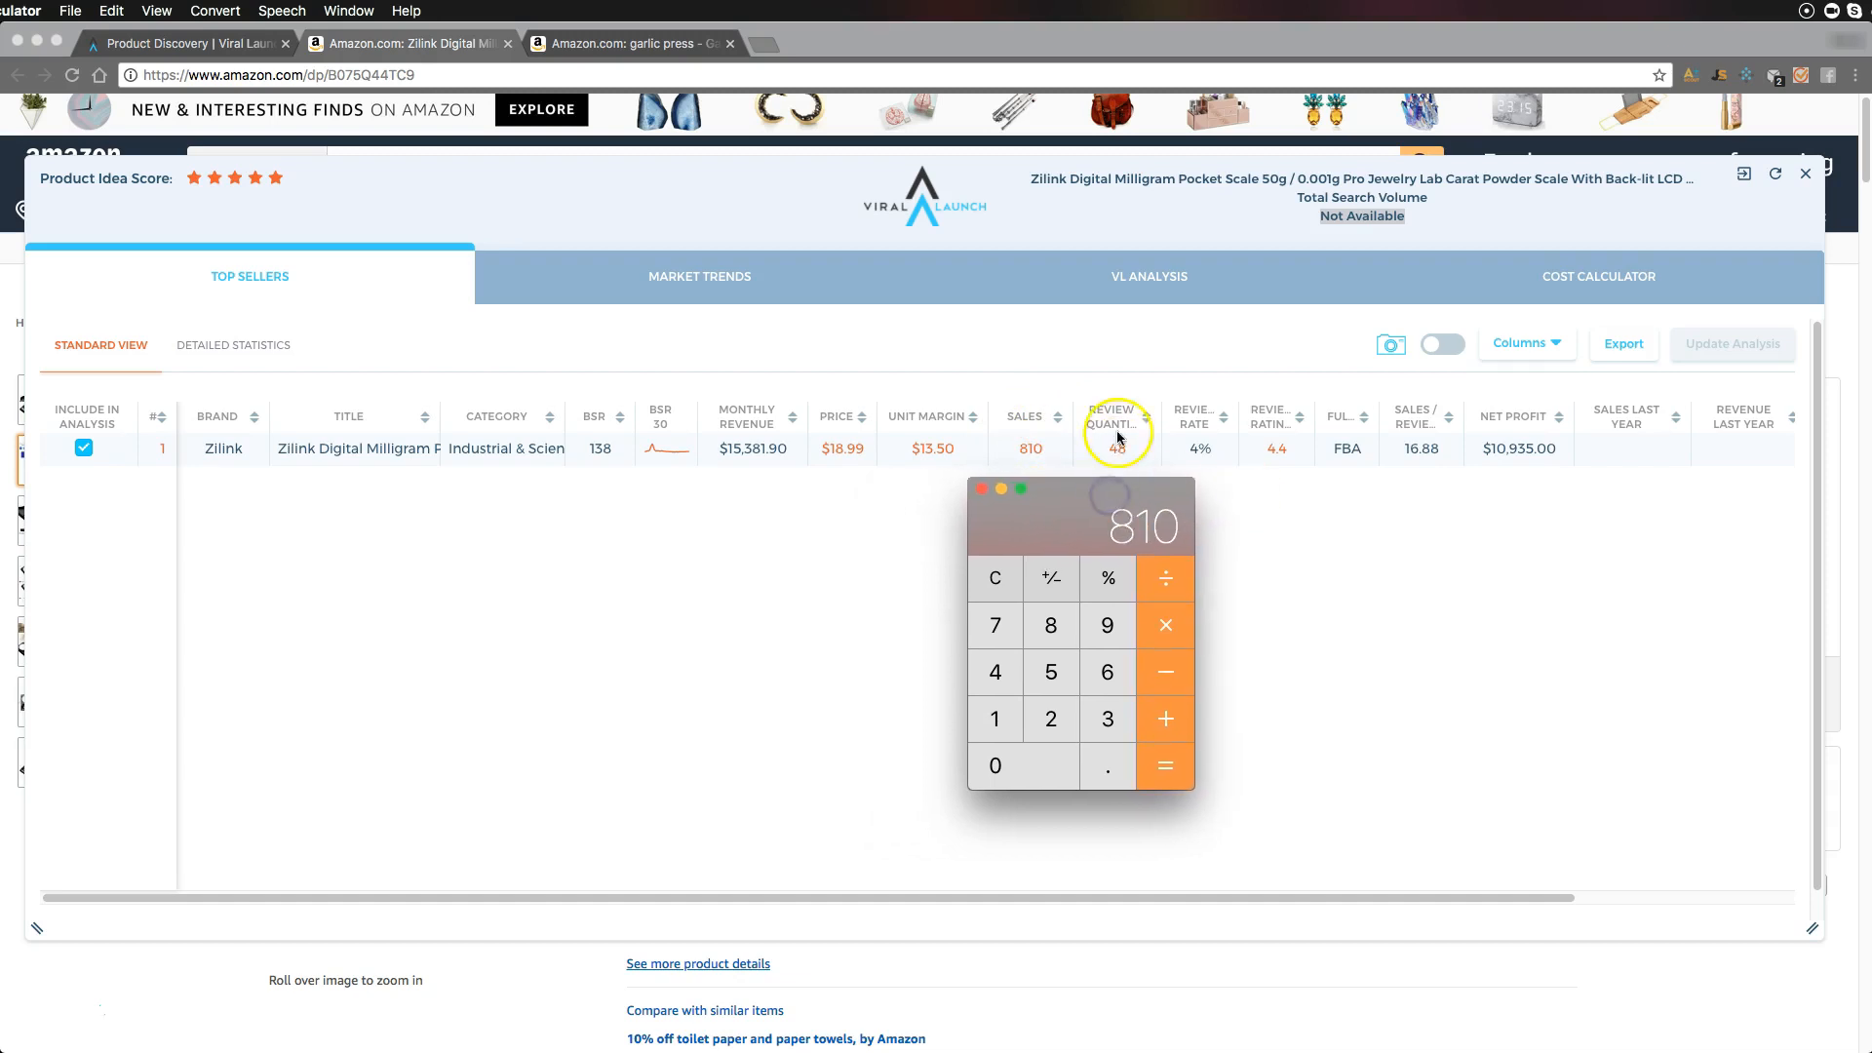
left_click(1163, 576)
left_click(999, 670)
left_click(1051, 625)
left_click(1165, 765)
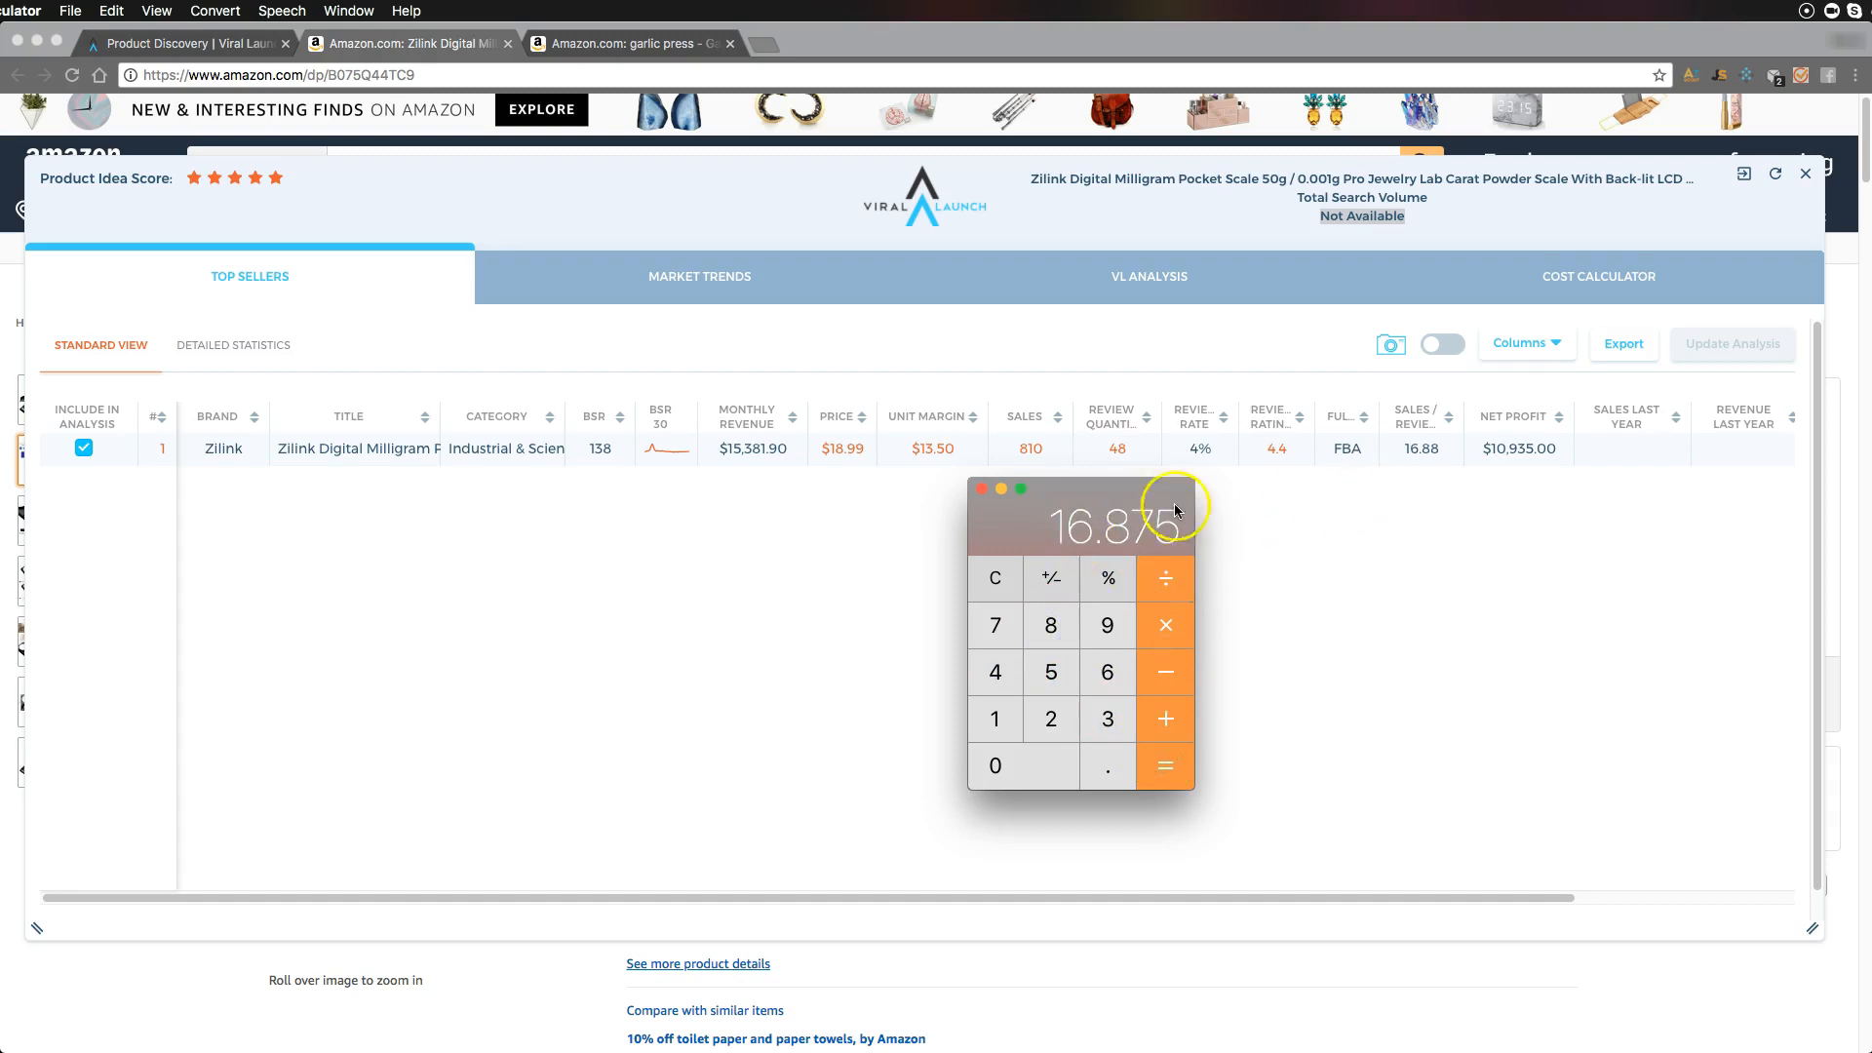
left_click_drag(1051, 509, 1412, 498)
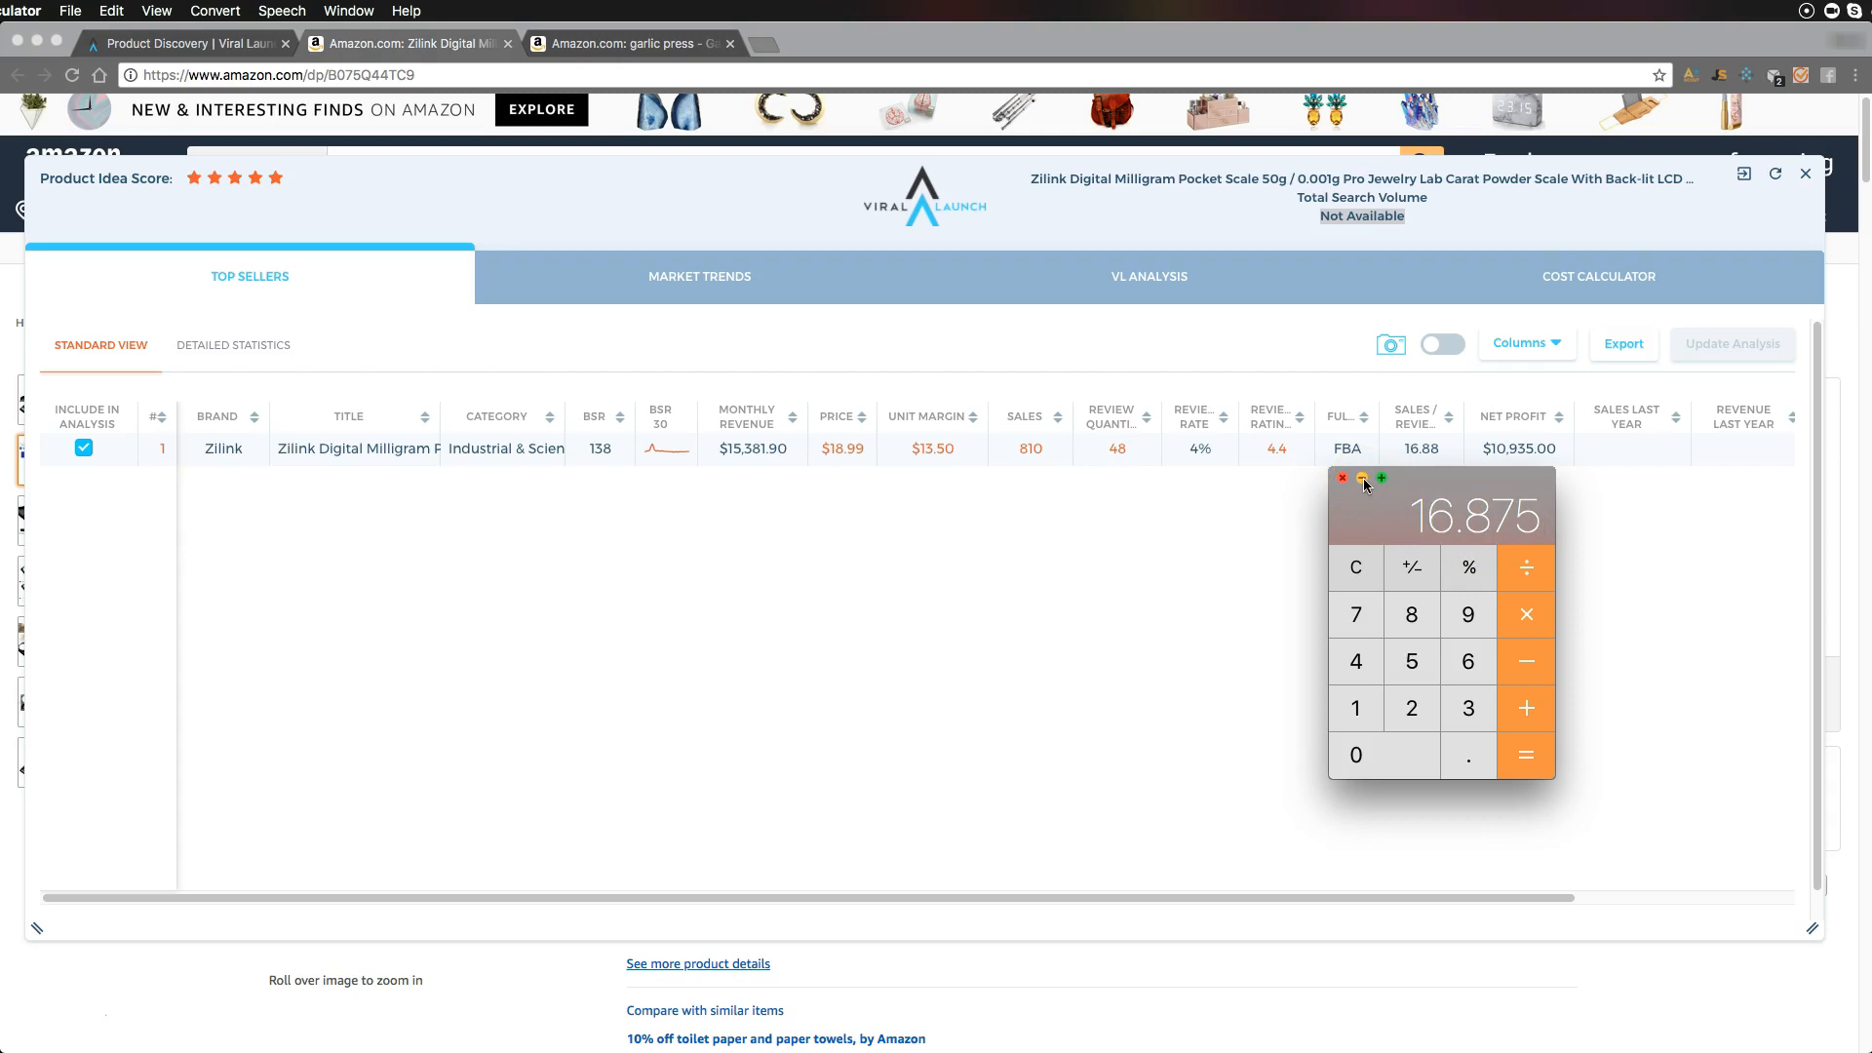
Clear the calculation and multiply 50 reviews by the sales-to-reviews ratio of 16.88
left_click_drag(1366, 484, 1029, 502)
left_click(1107, 461)
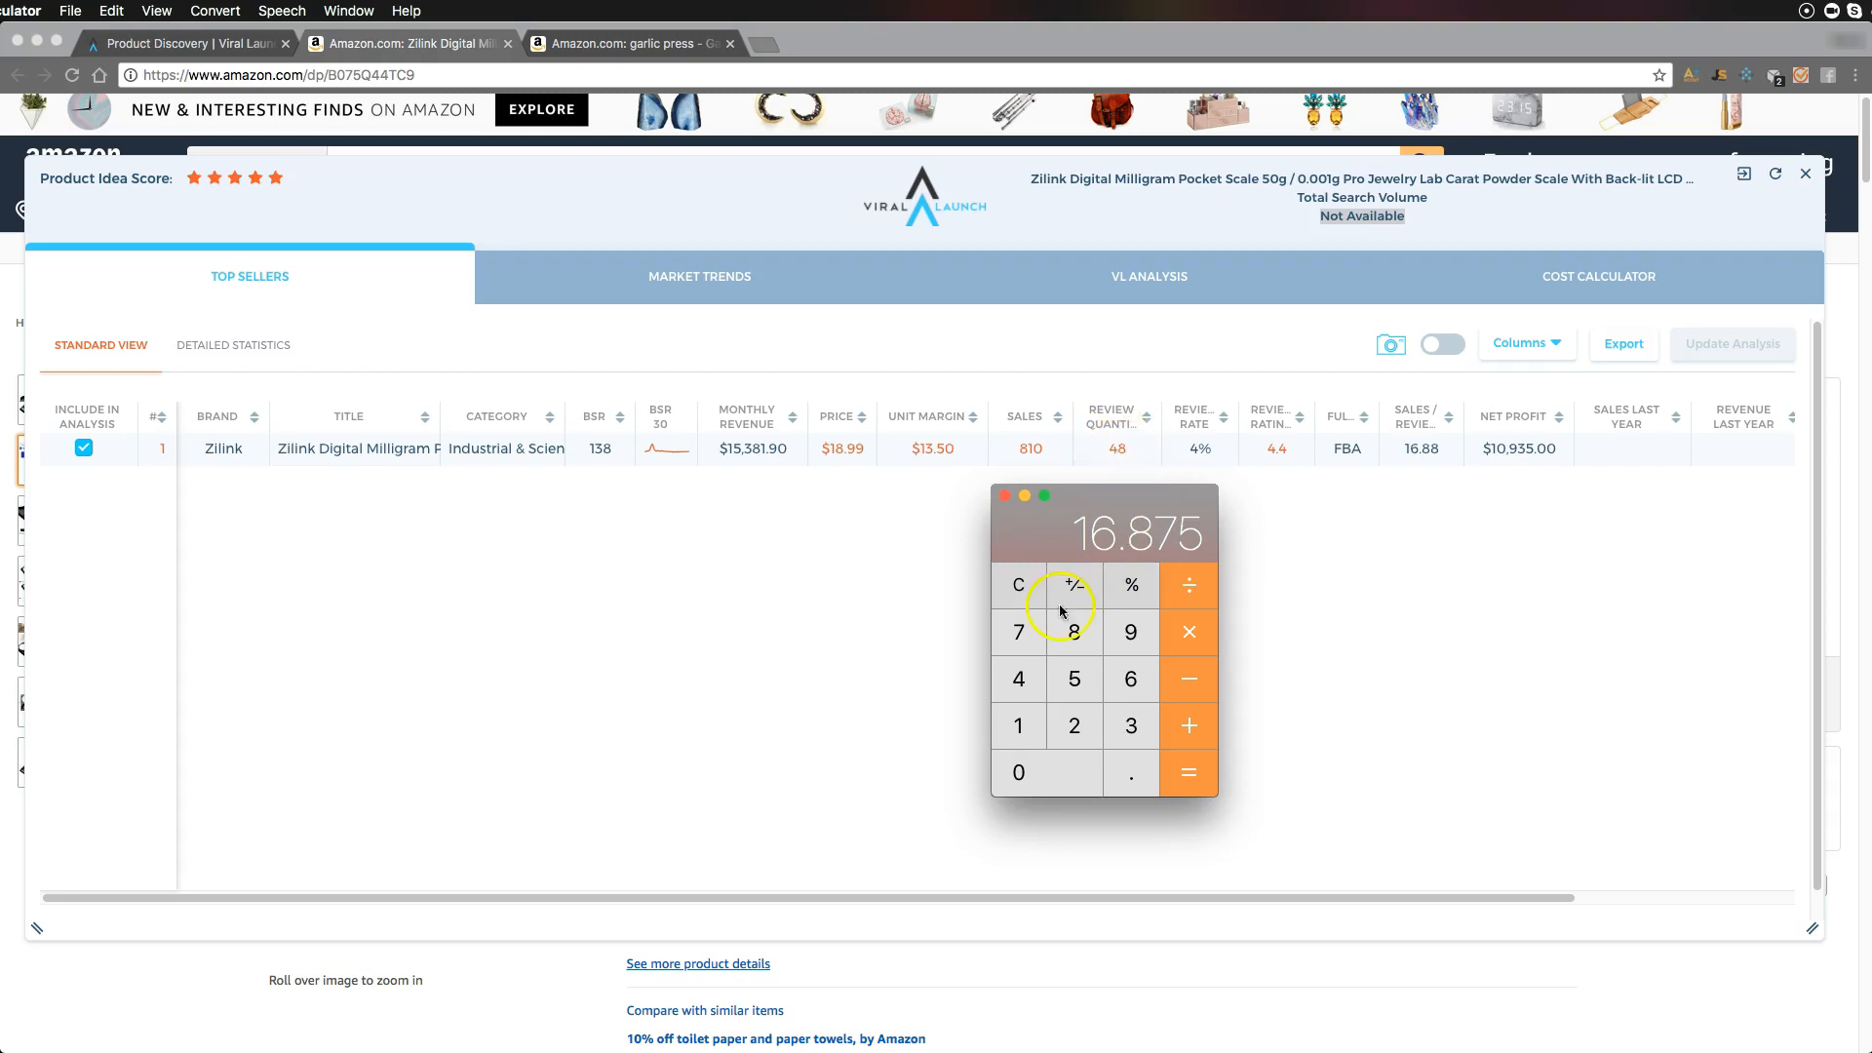
left_click(1017, 582)
left_click(1077, 677)
left_click(1066, 769)
left_click(1199, 635)
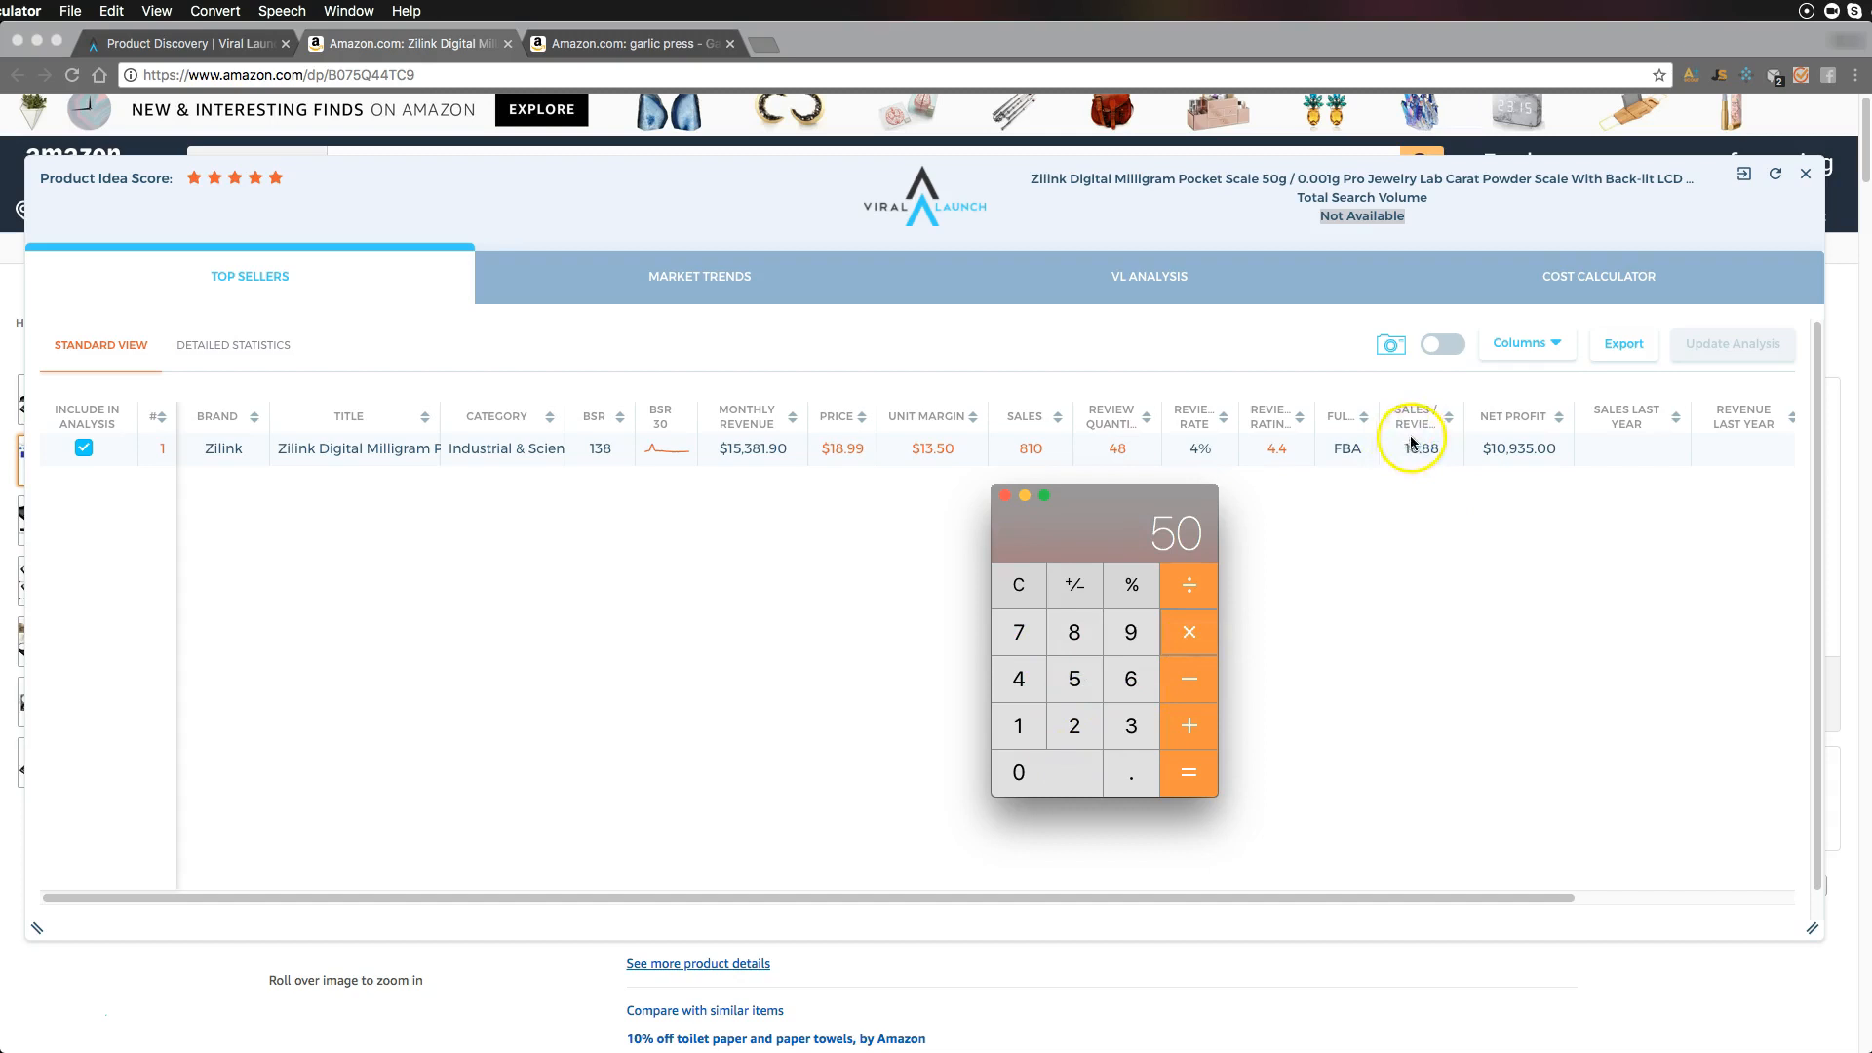
left_click(1021, 722)
left_click(1131, 678)
left_click(1129, 770)
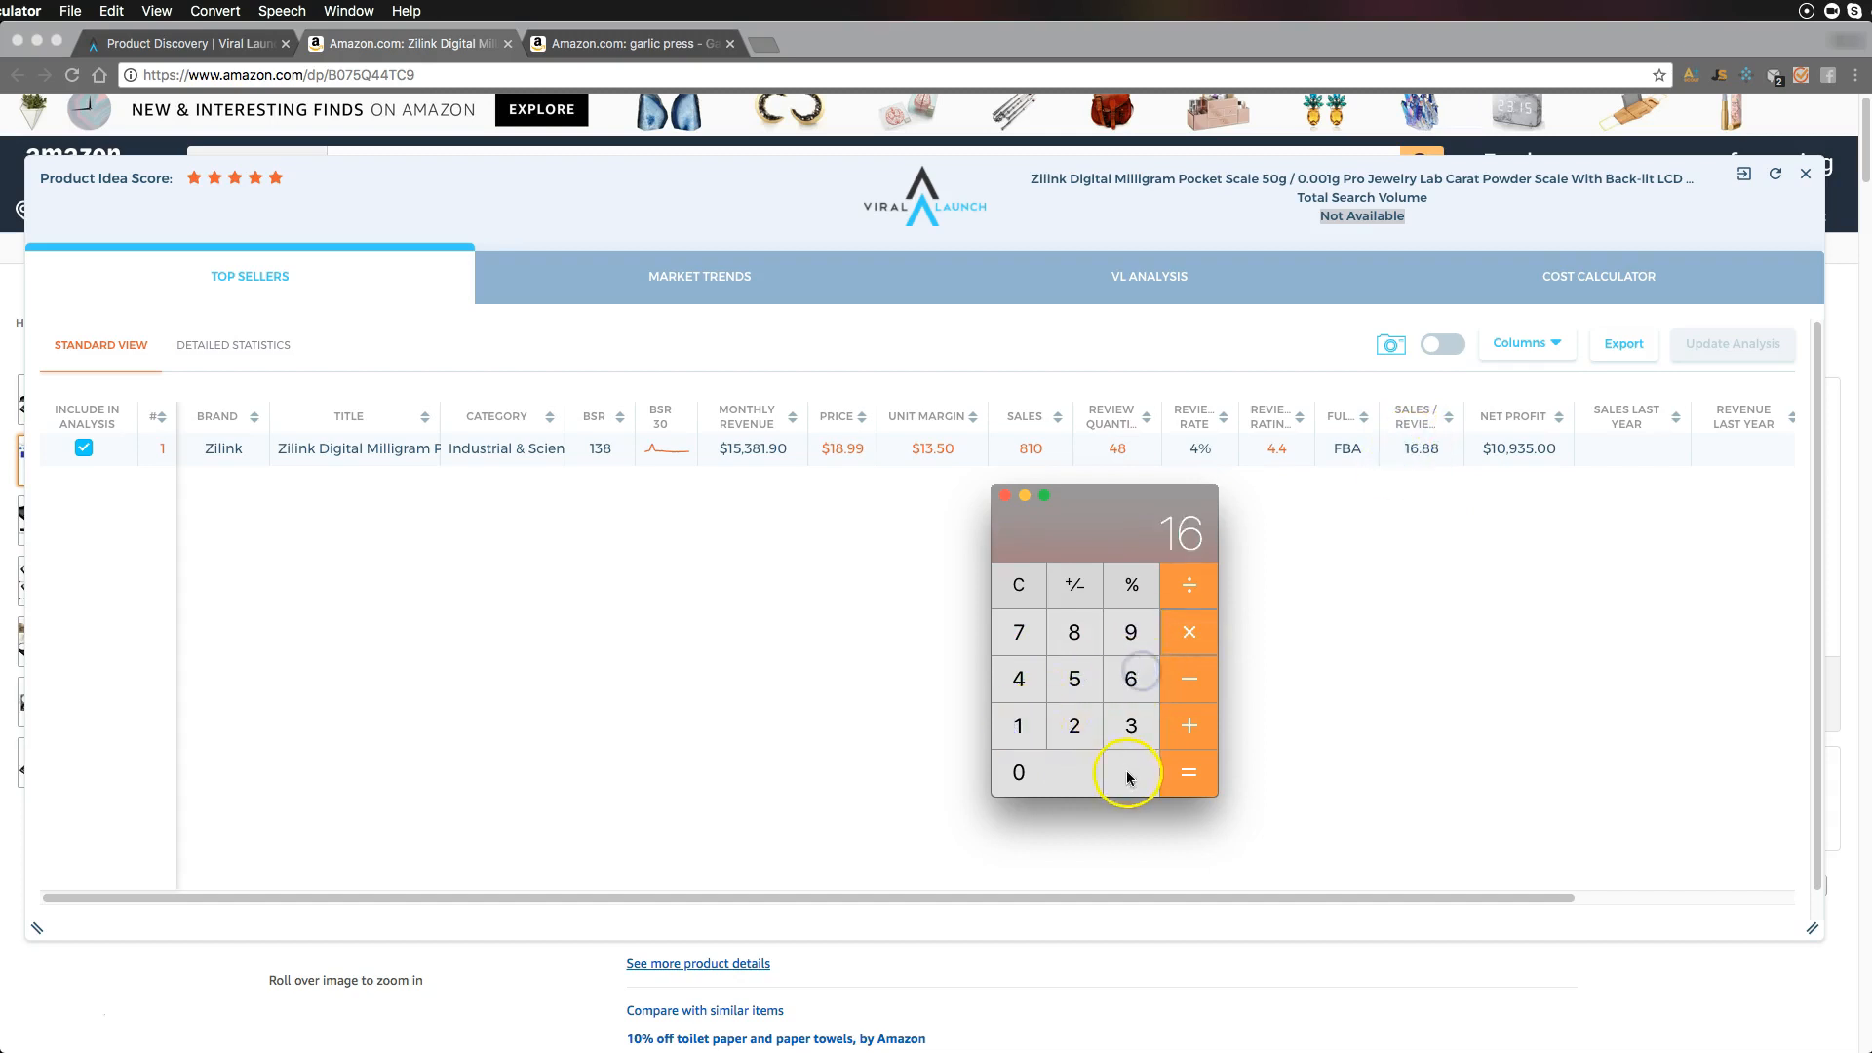
left_click(1079, 634)
left_click(1078, 634)
left_click(1187, 770)
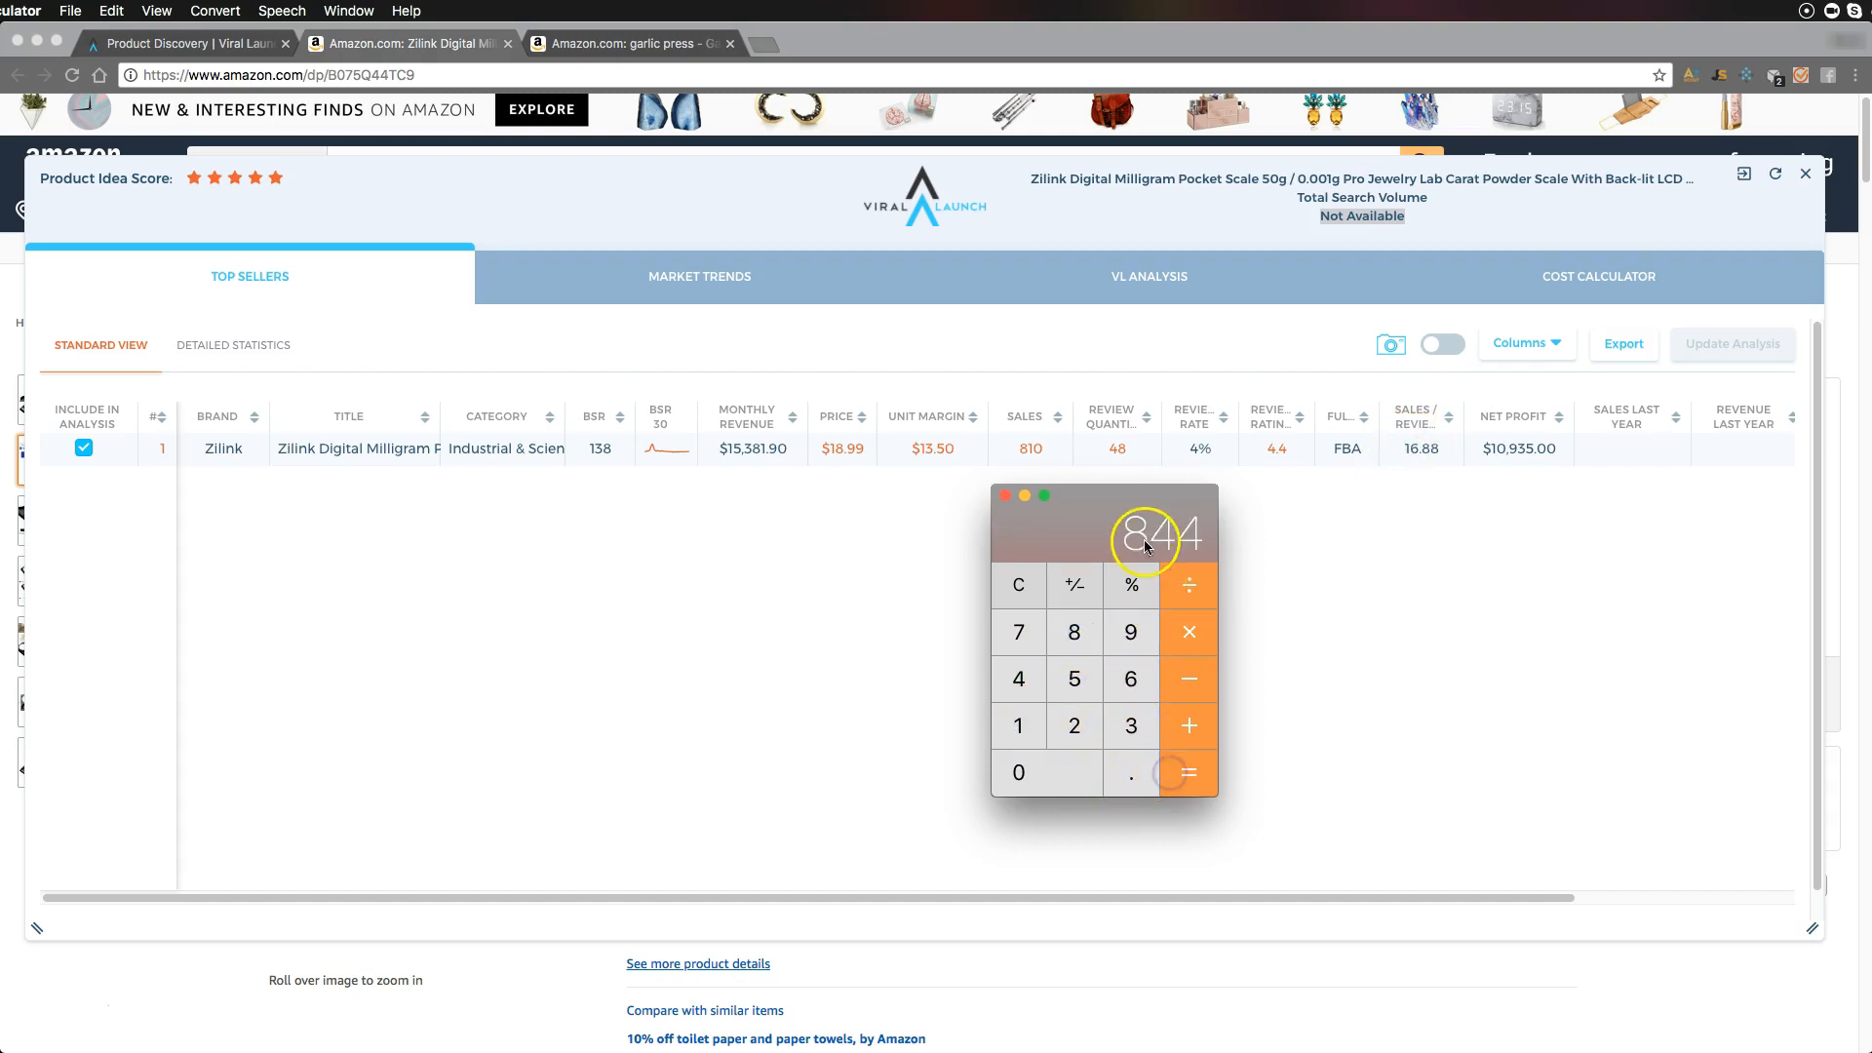
Compare the calculated sales estimate with the scale's monthly sales and its sales-to-reviews ratio
left_click_drag(1097, 529, 964, 508)
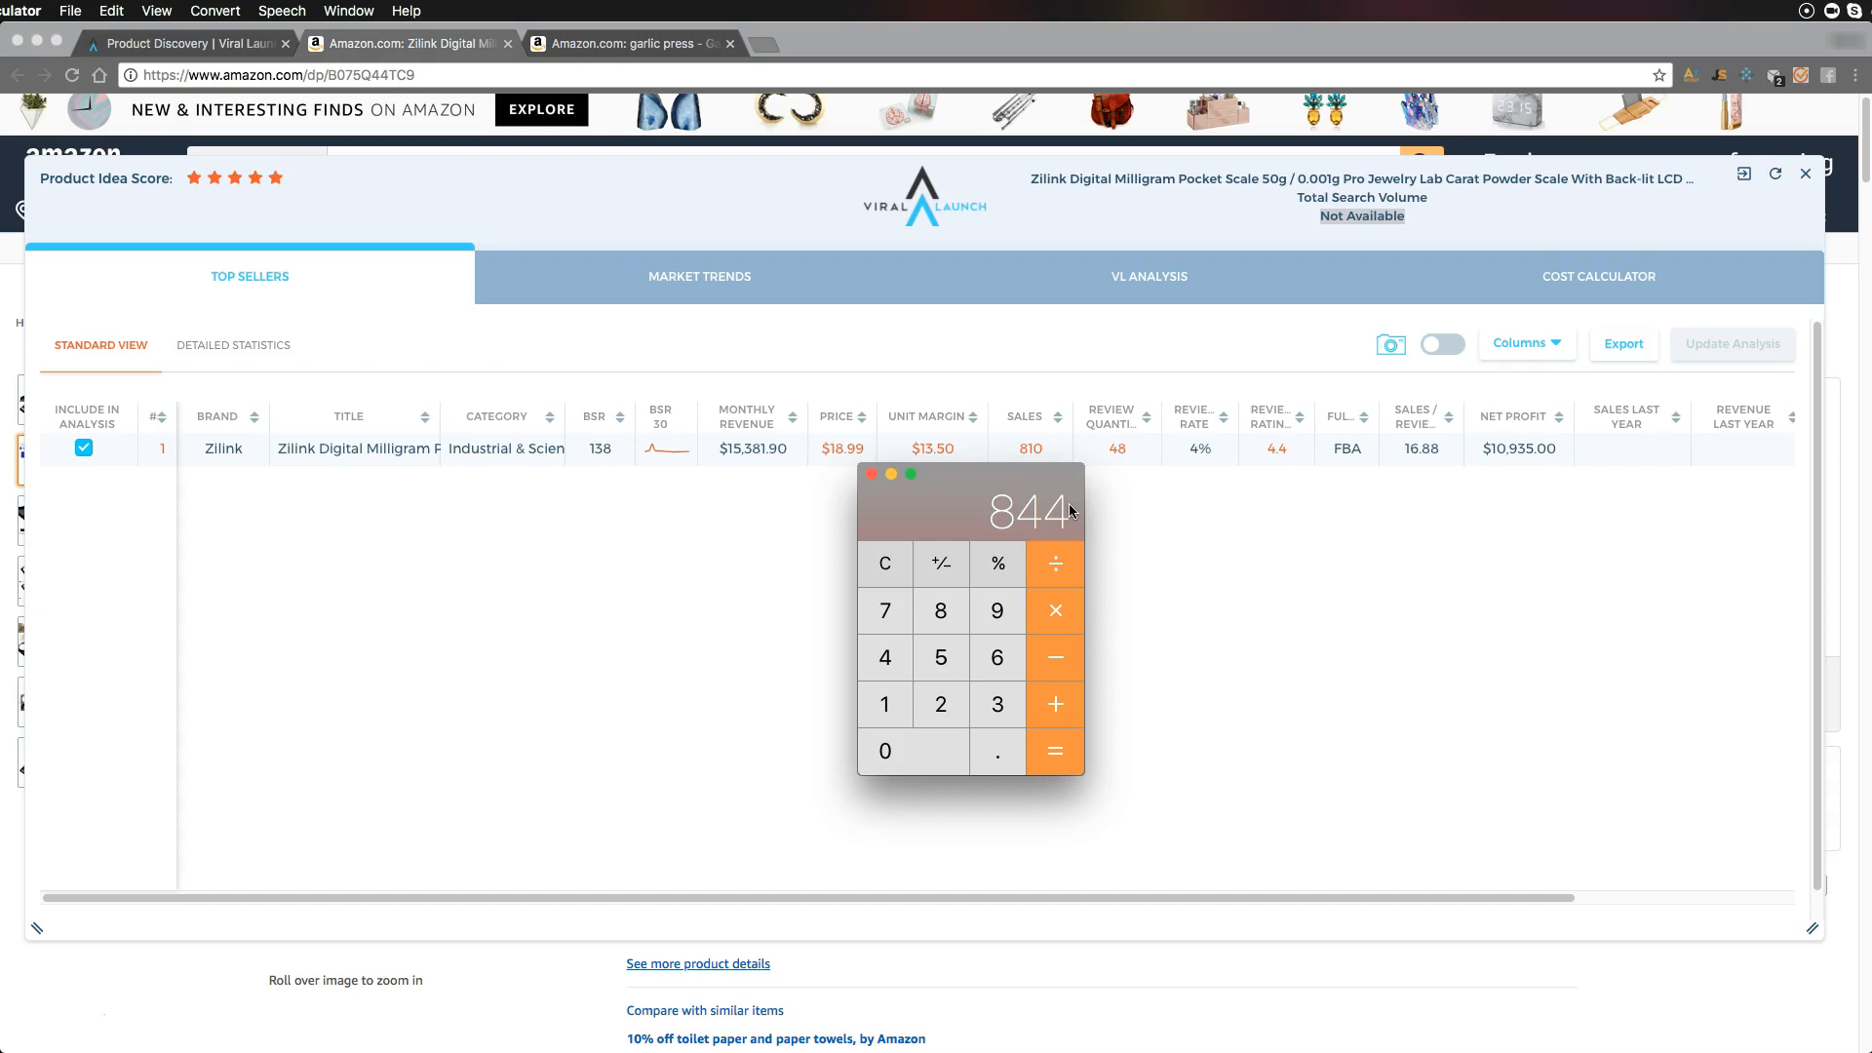
mouse_move(1069, 503)
left_mouse_down()
mouse_move(1495, 518)
mouse_move(1035, 503)
left_mouse_up()
left_click(1427, 450)
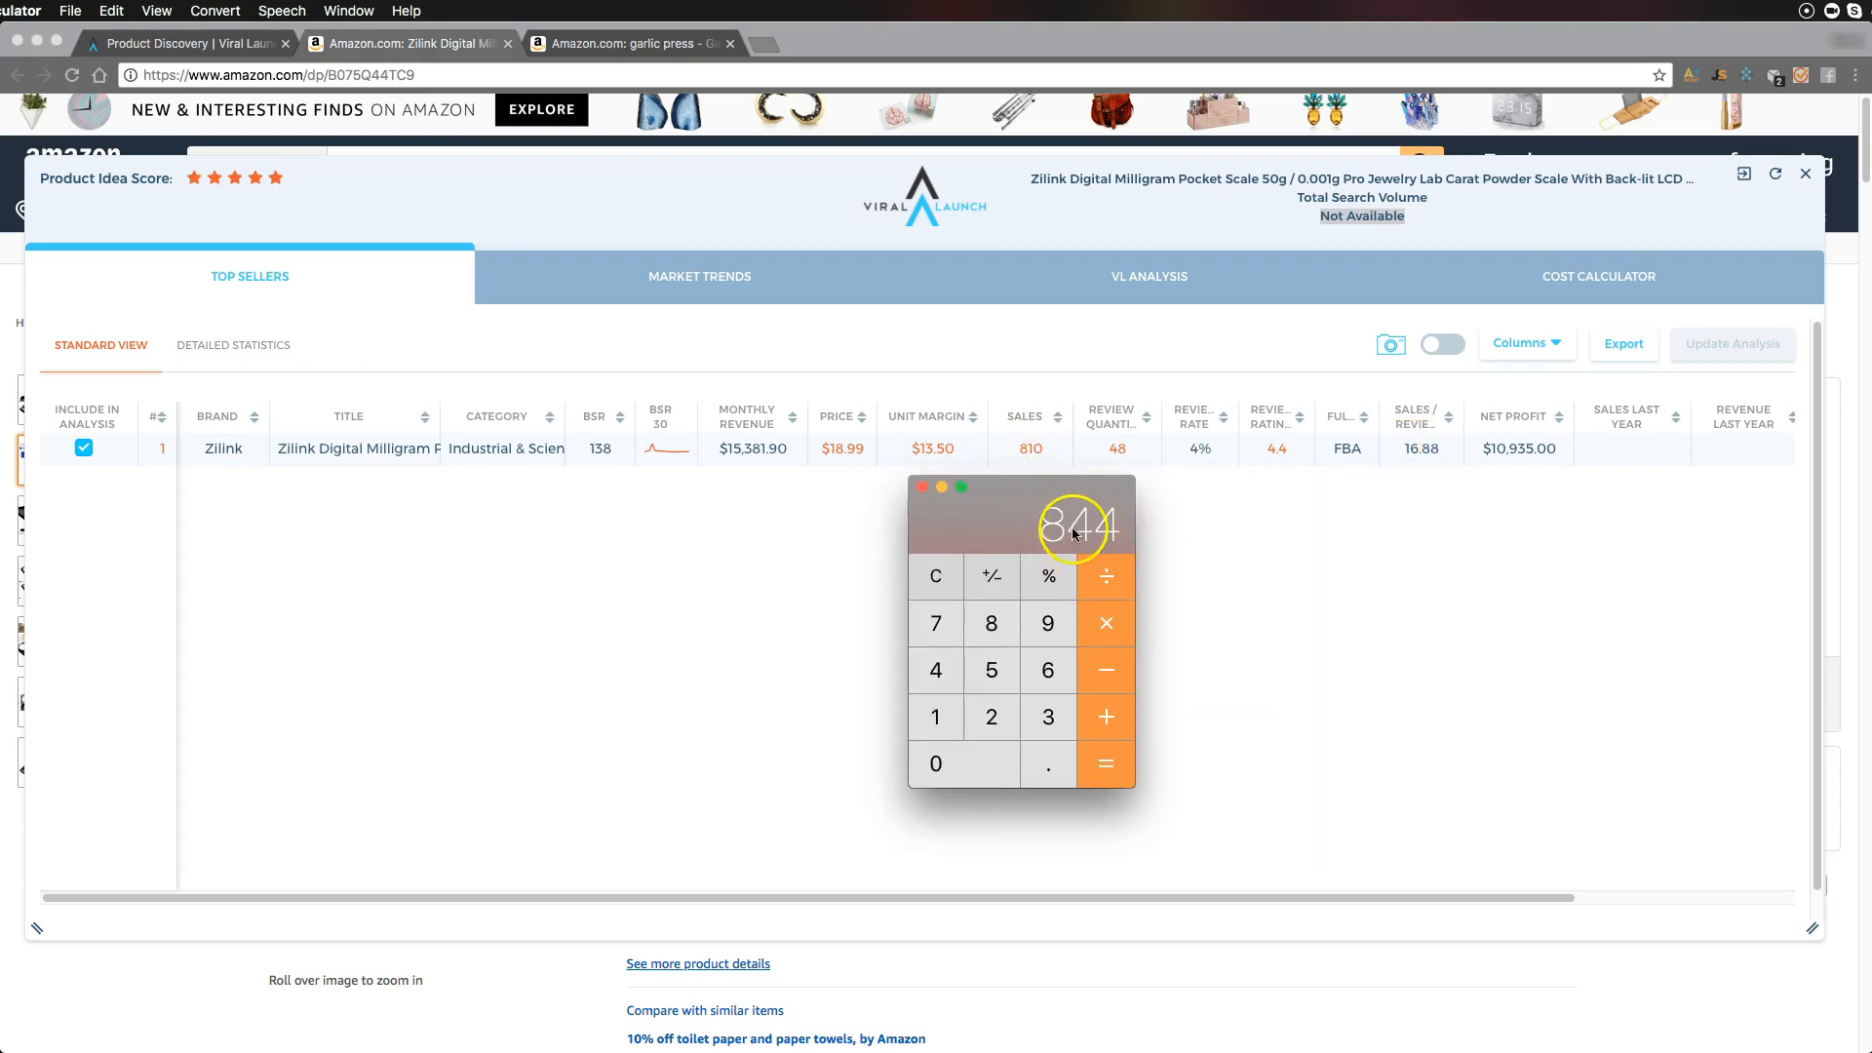
Close the calculator, highlight the scale's sales-to-reviews ratio, and close the product analysis
left_click(921, 486)
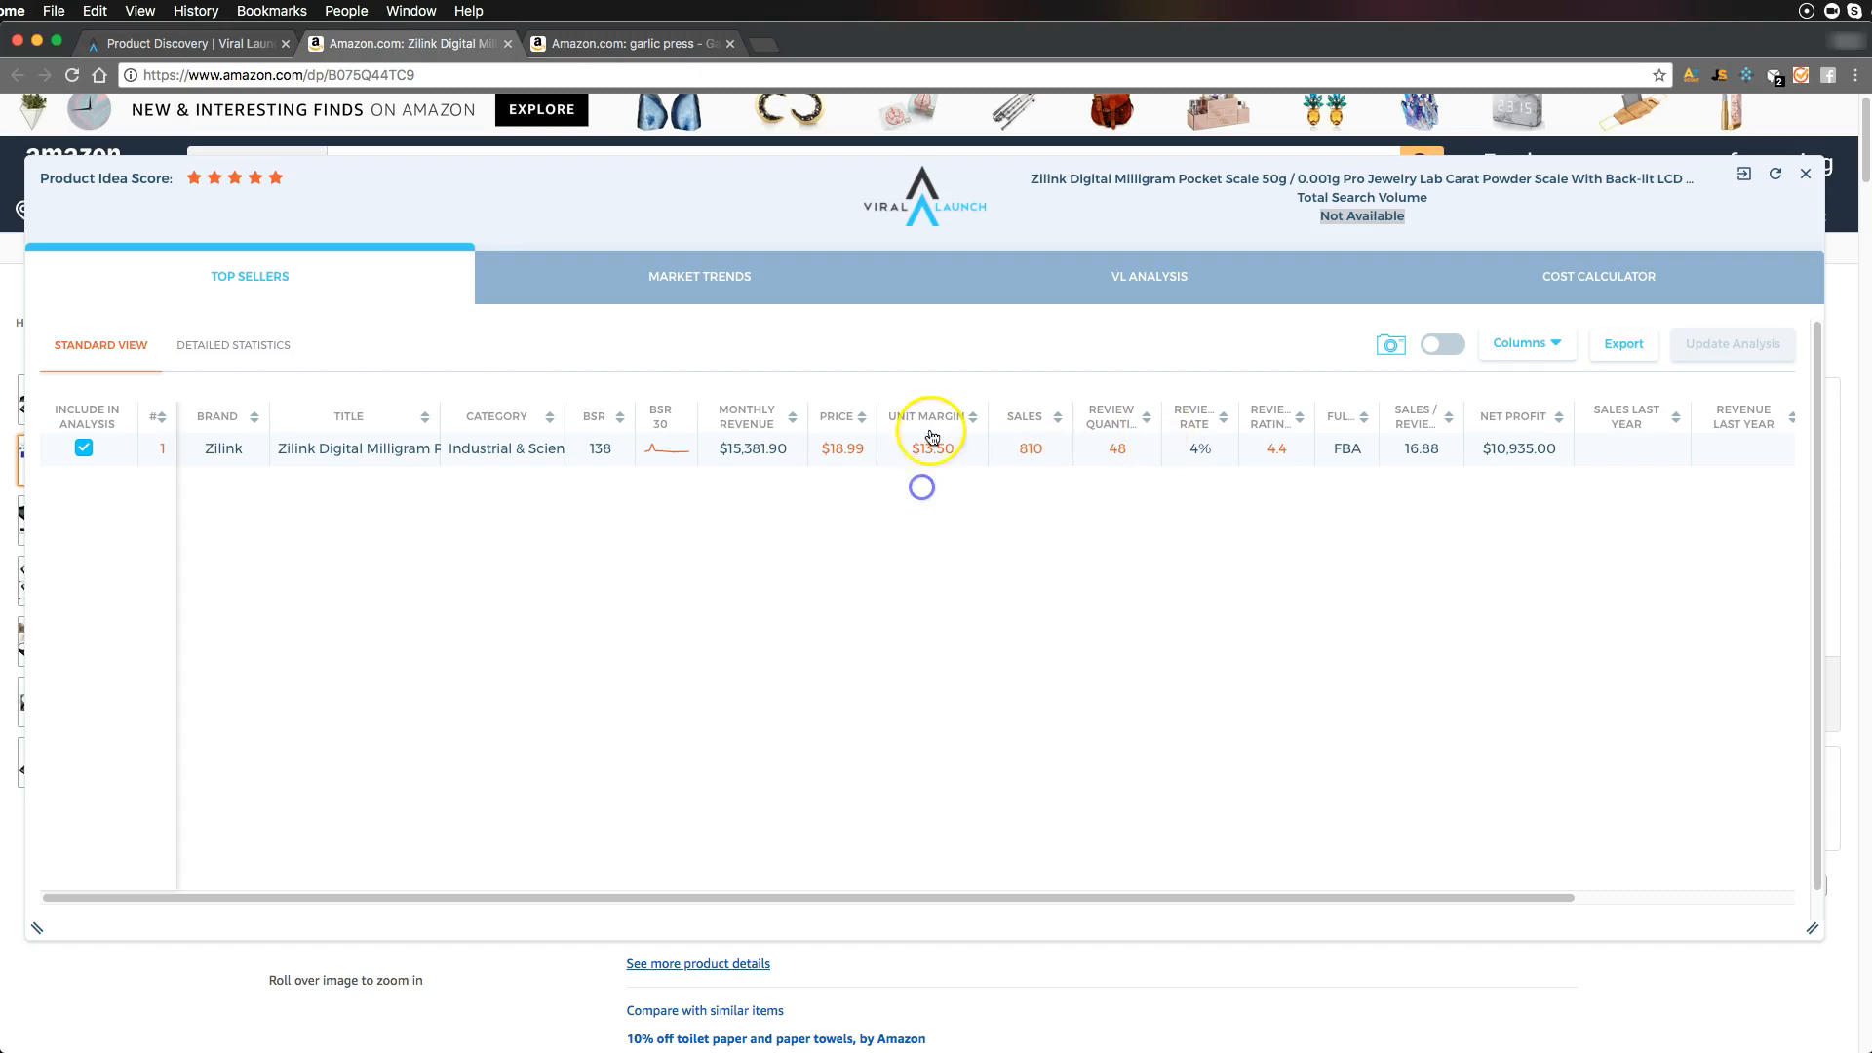
left_click(1419, 452)
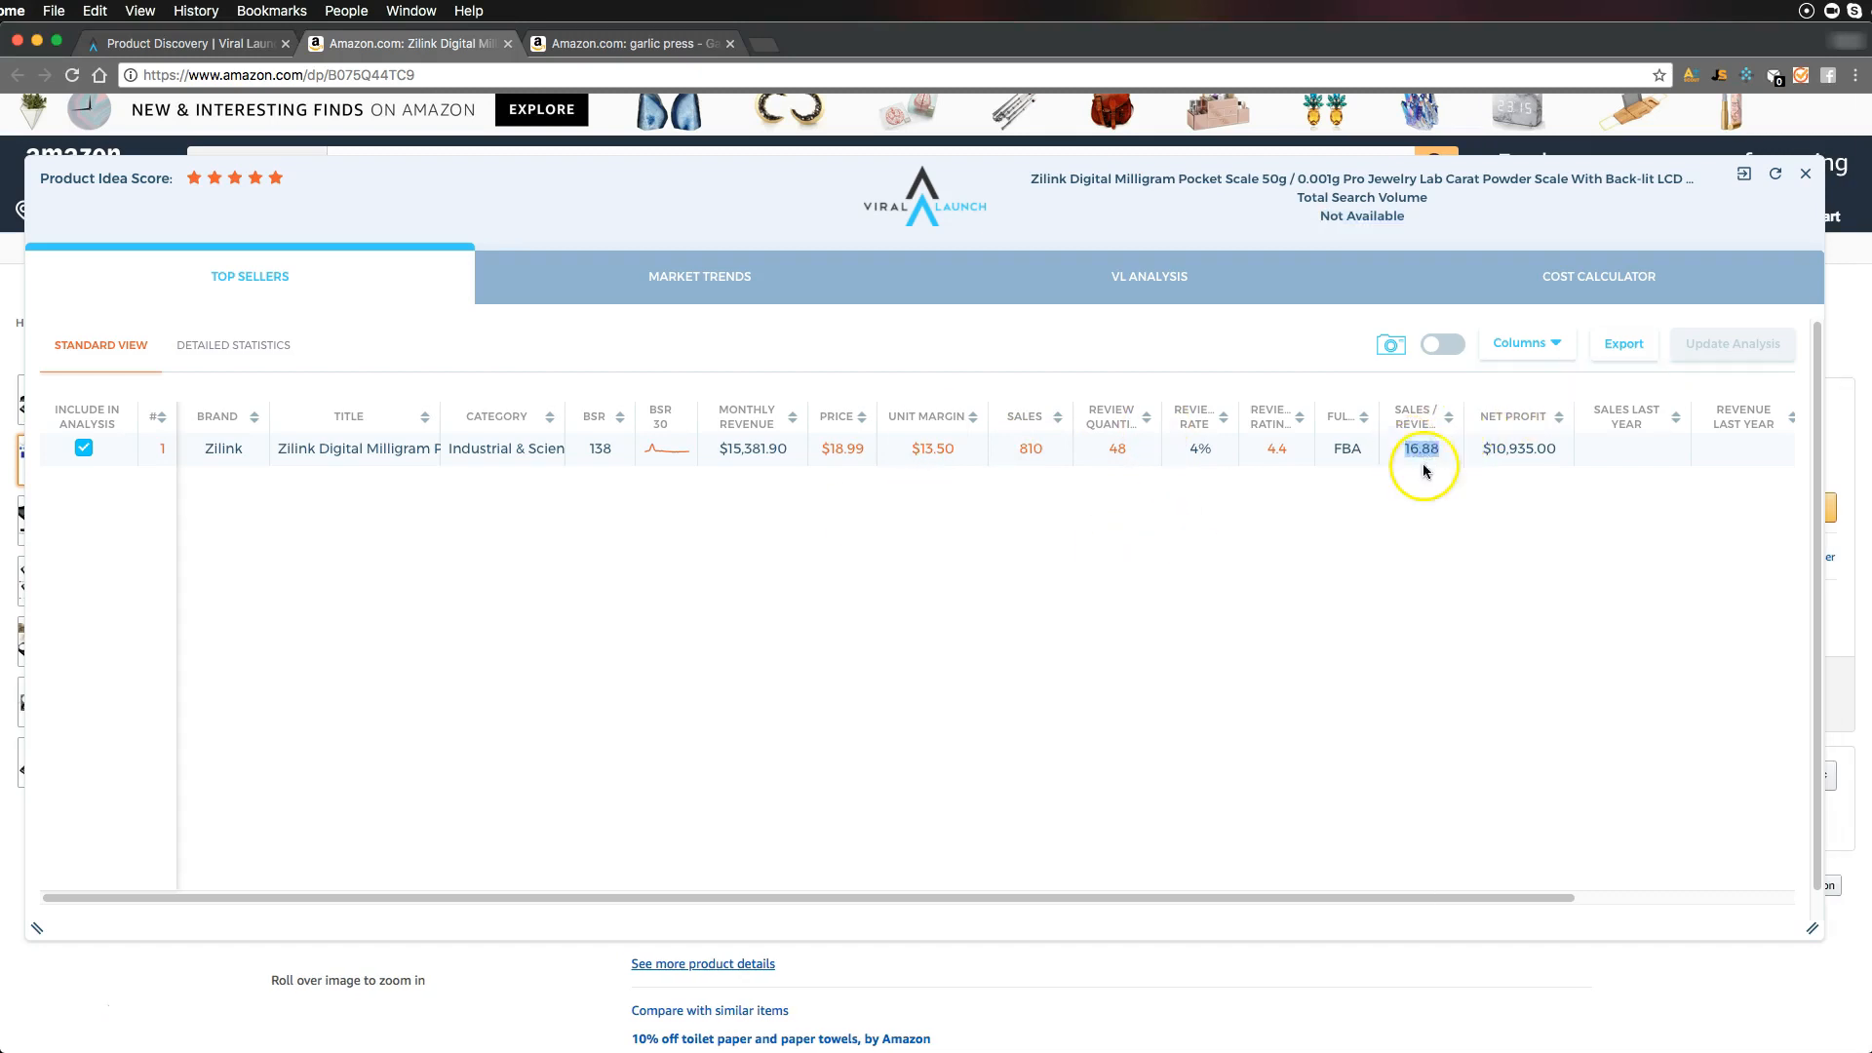
left_click(1806, 179)
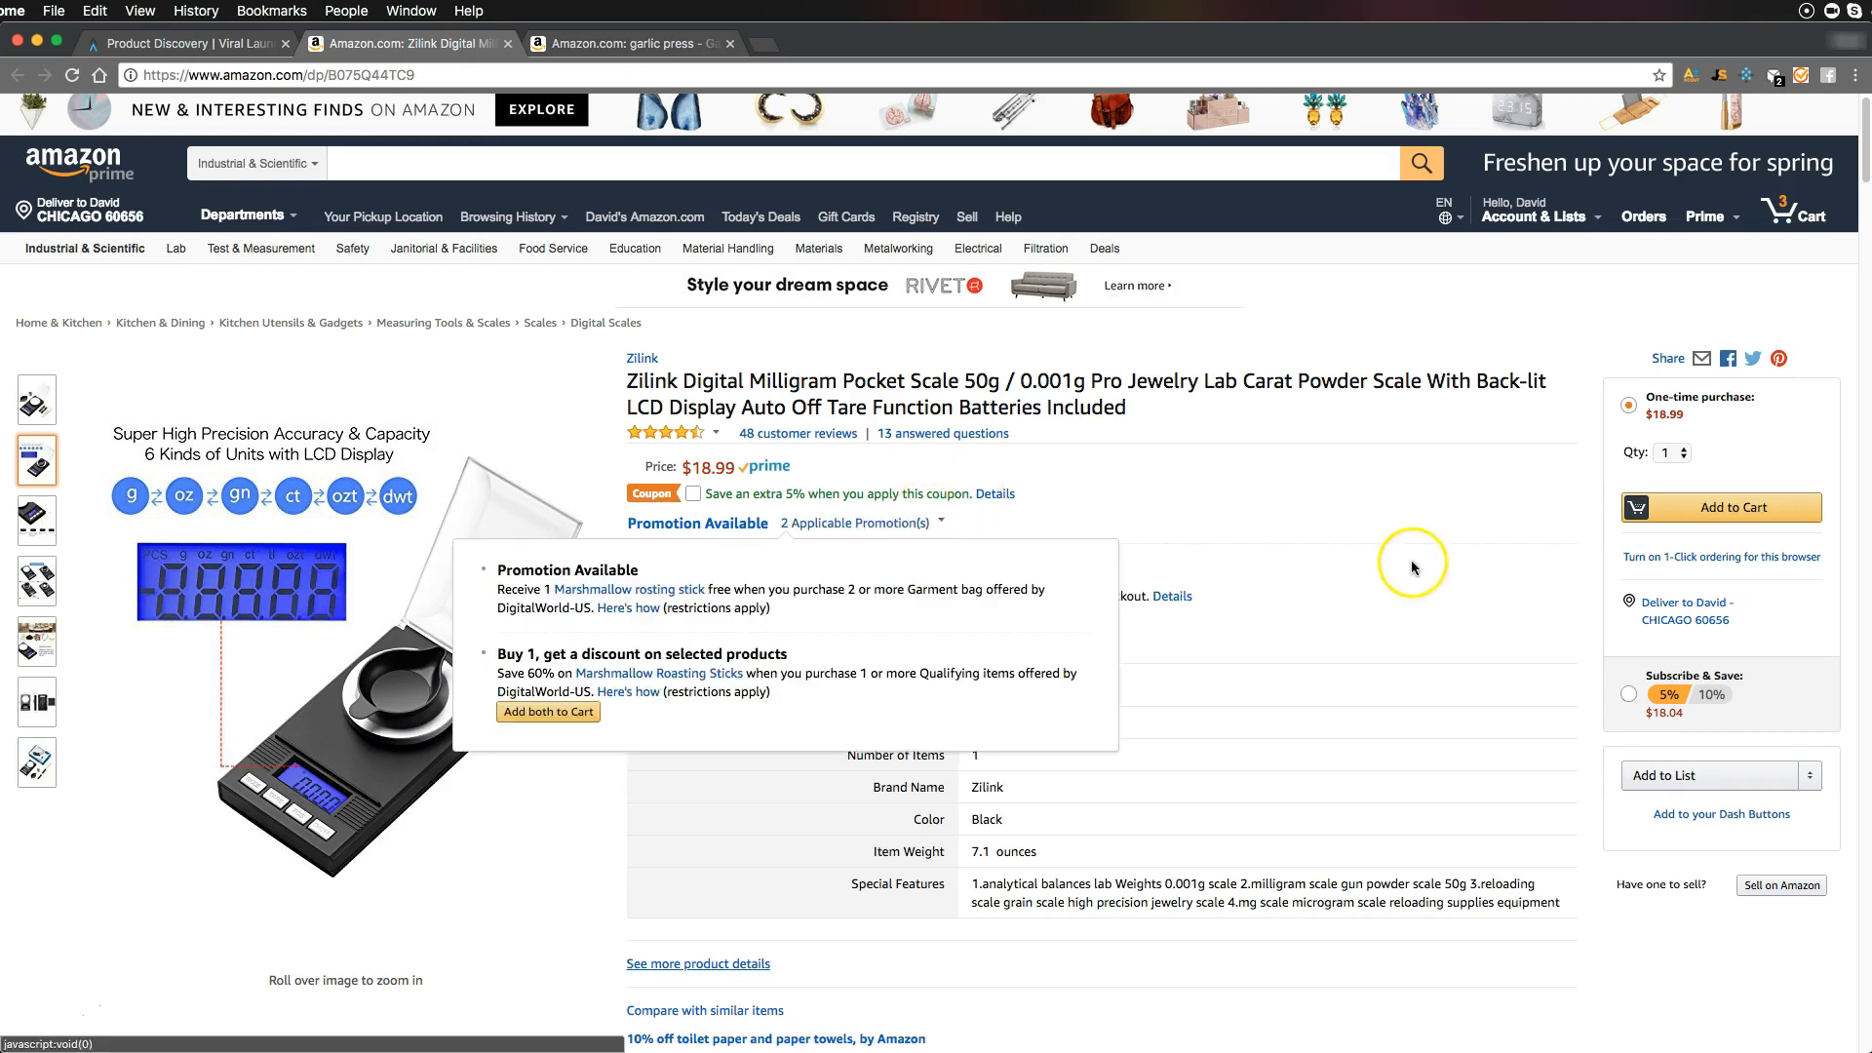
Show the listing's first product photo and review the Zilink scale's page details
left_click(33, 397)
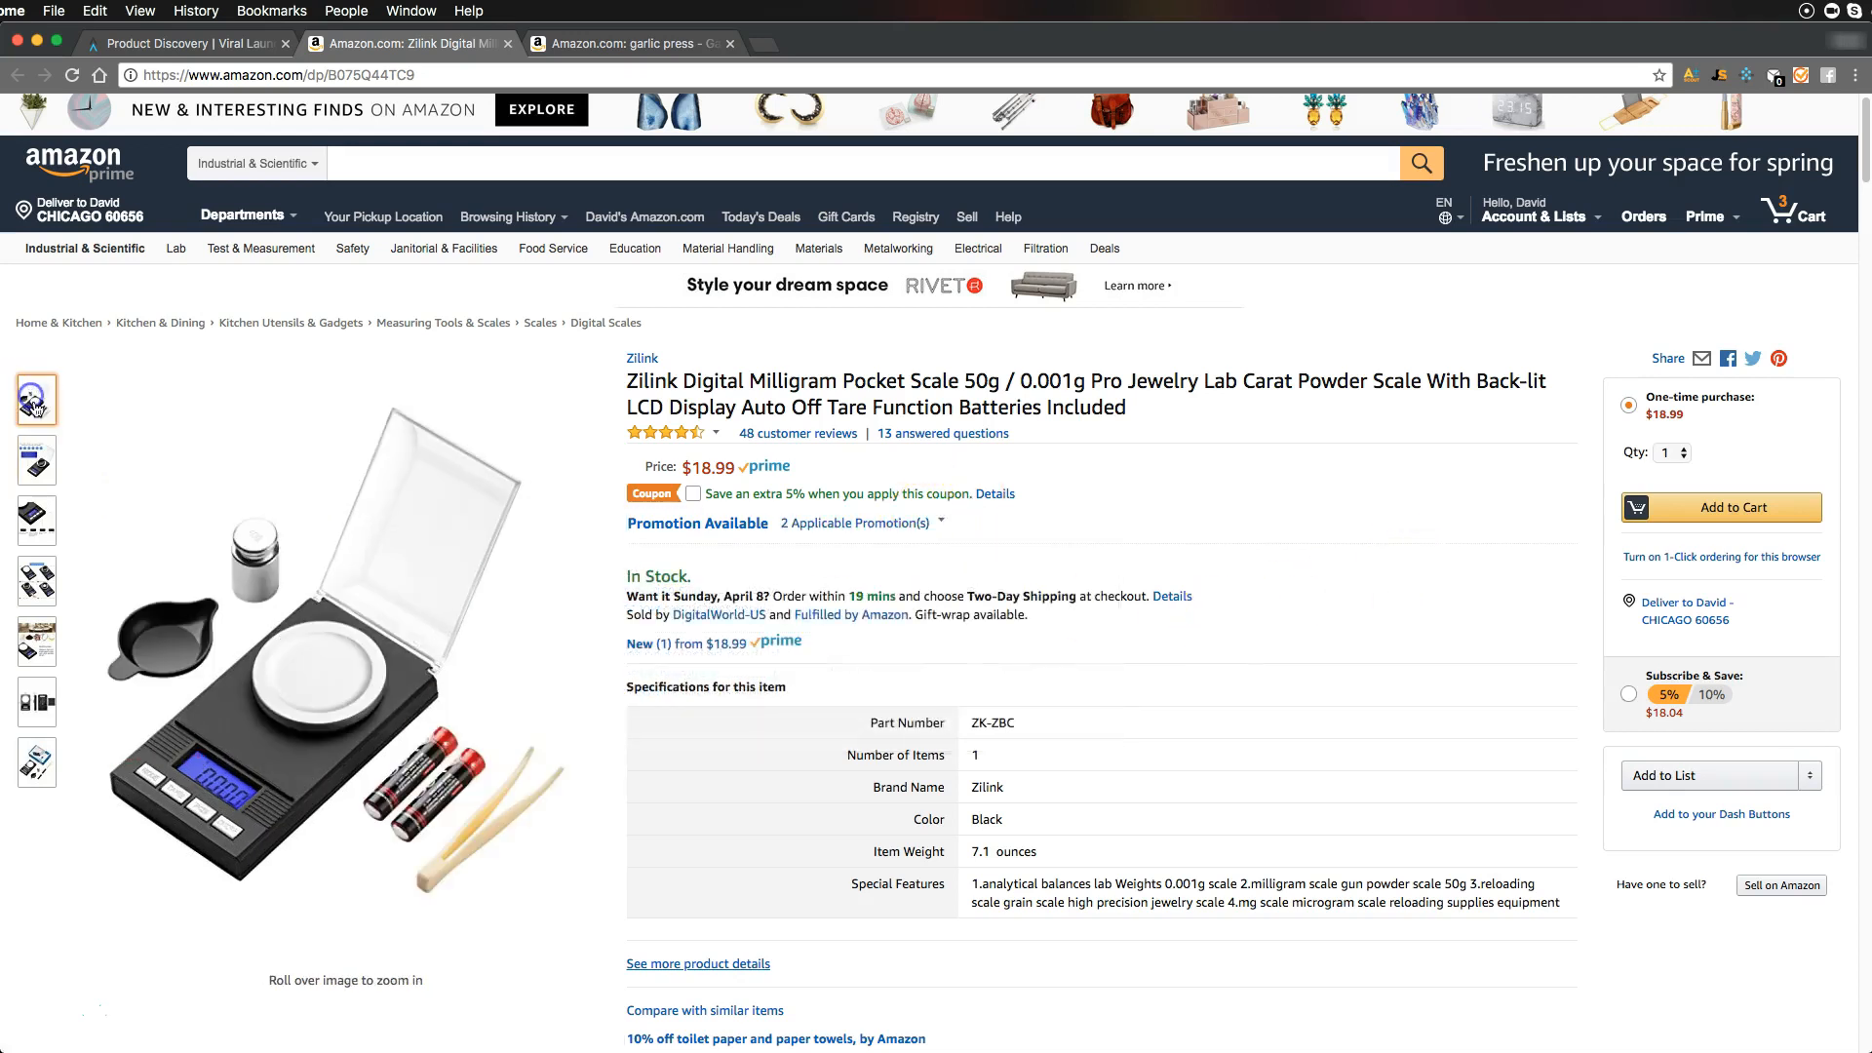
scroll(1325, 421, "down", 3)
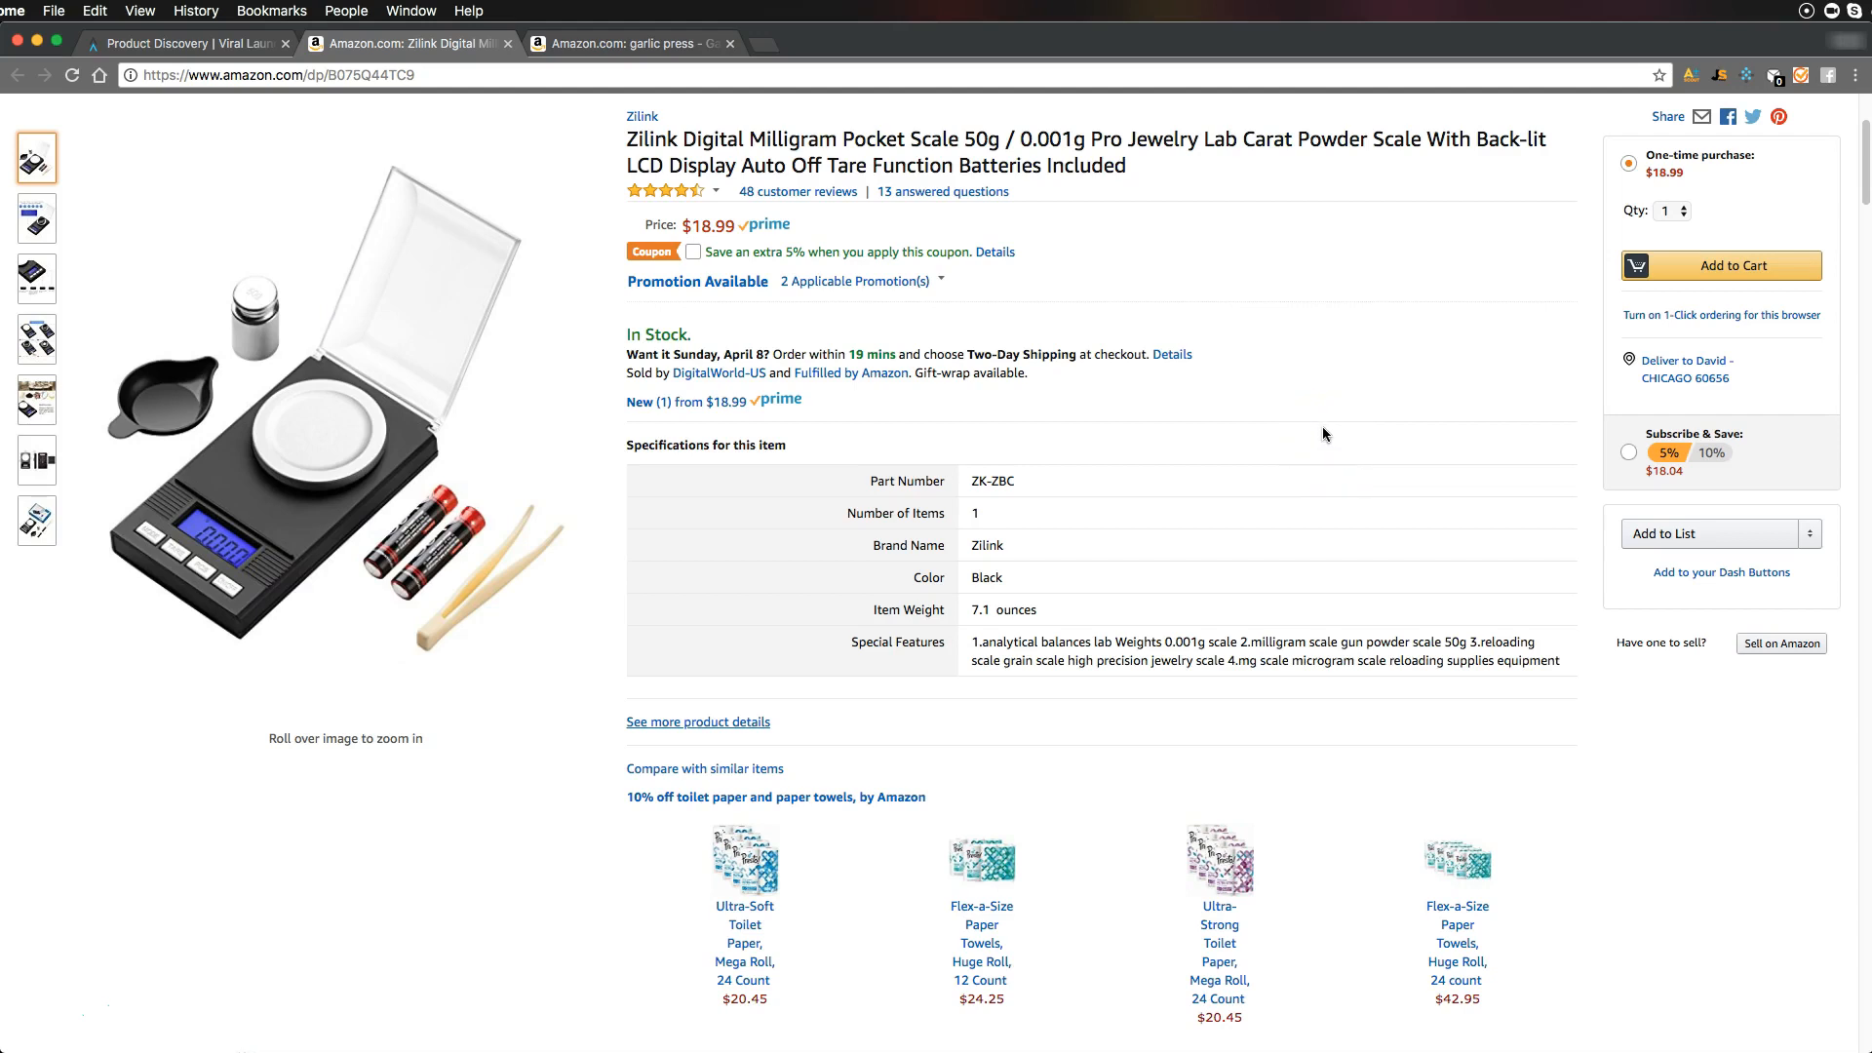
scroll(1322, 429, "up", 3)
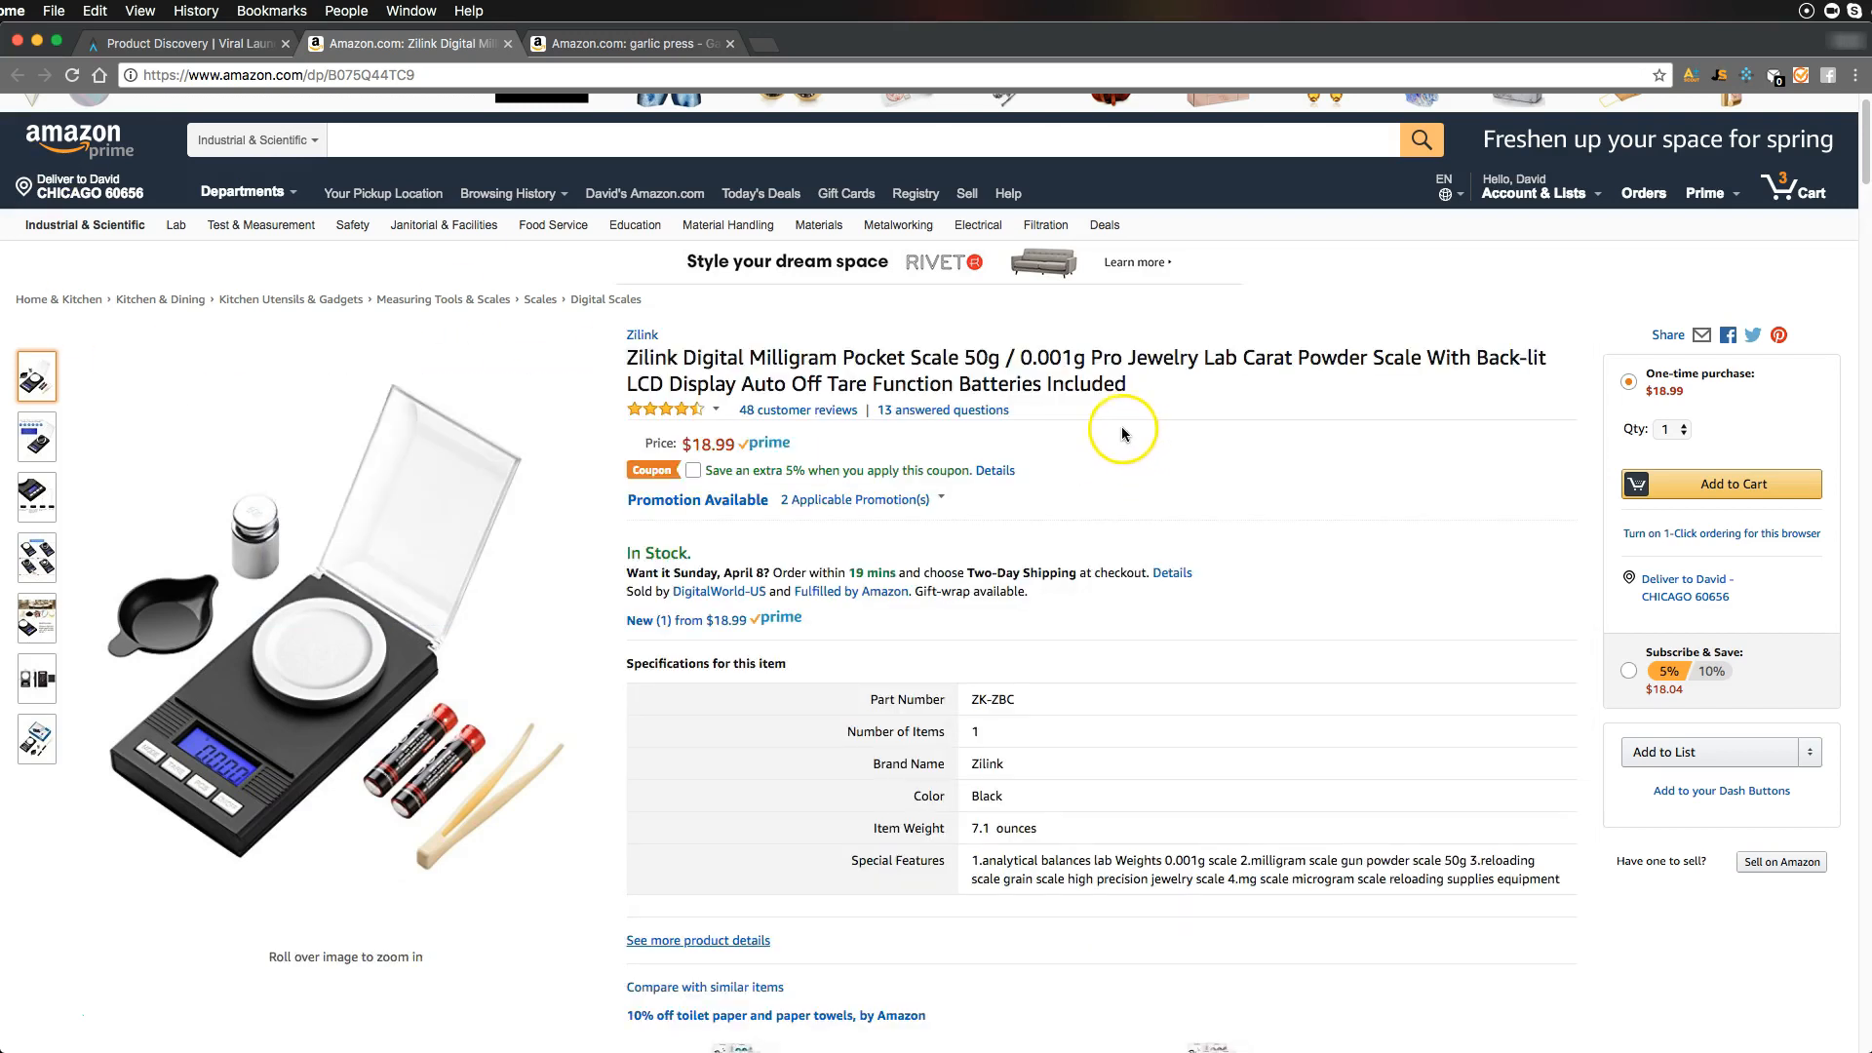
Copy the words "Pocket Scale" from the Zilink product title
left_click_drag(960, 357, 856, 353)
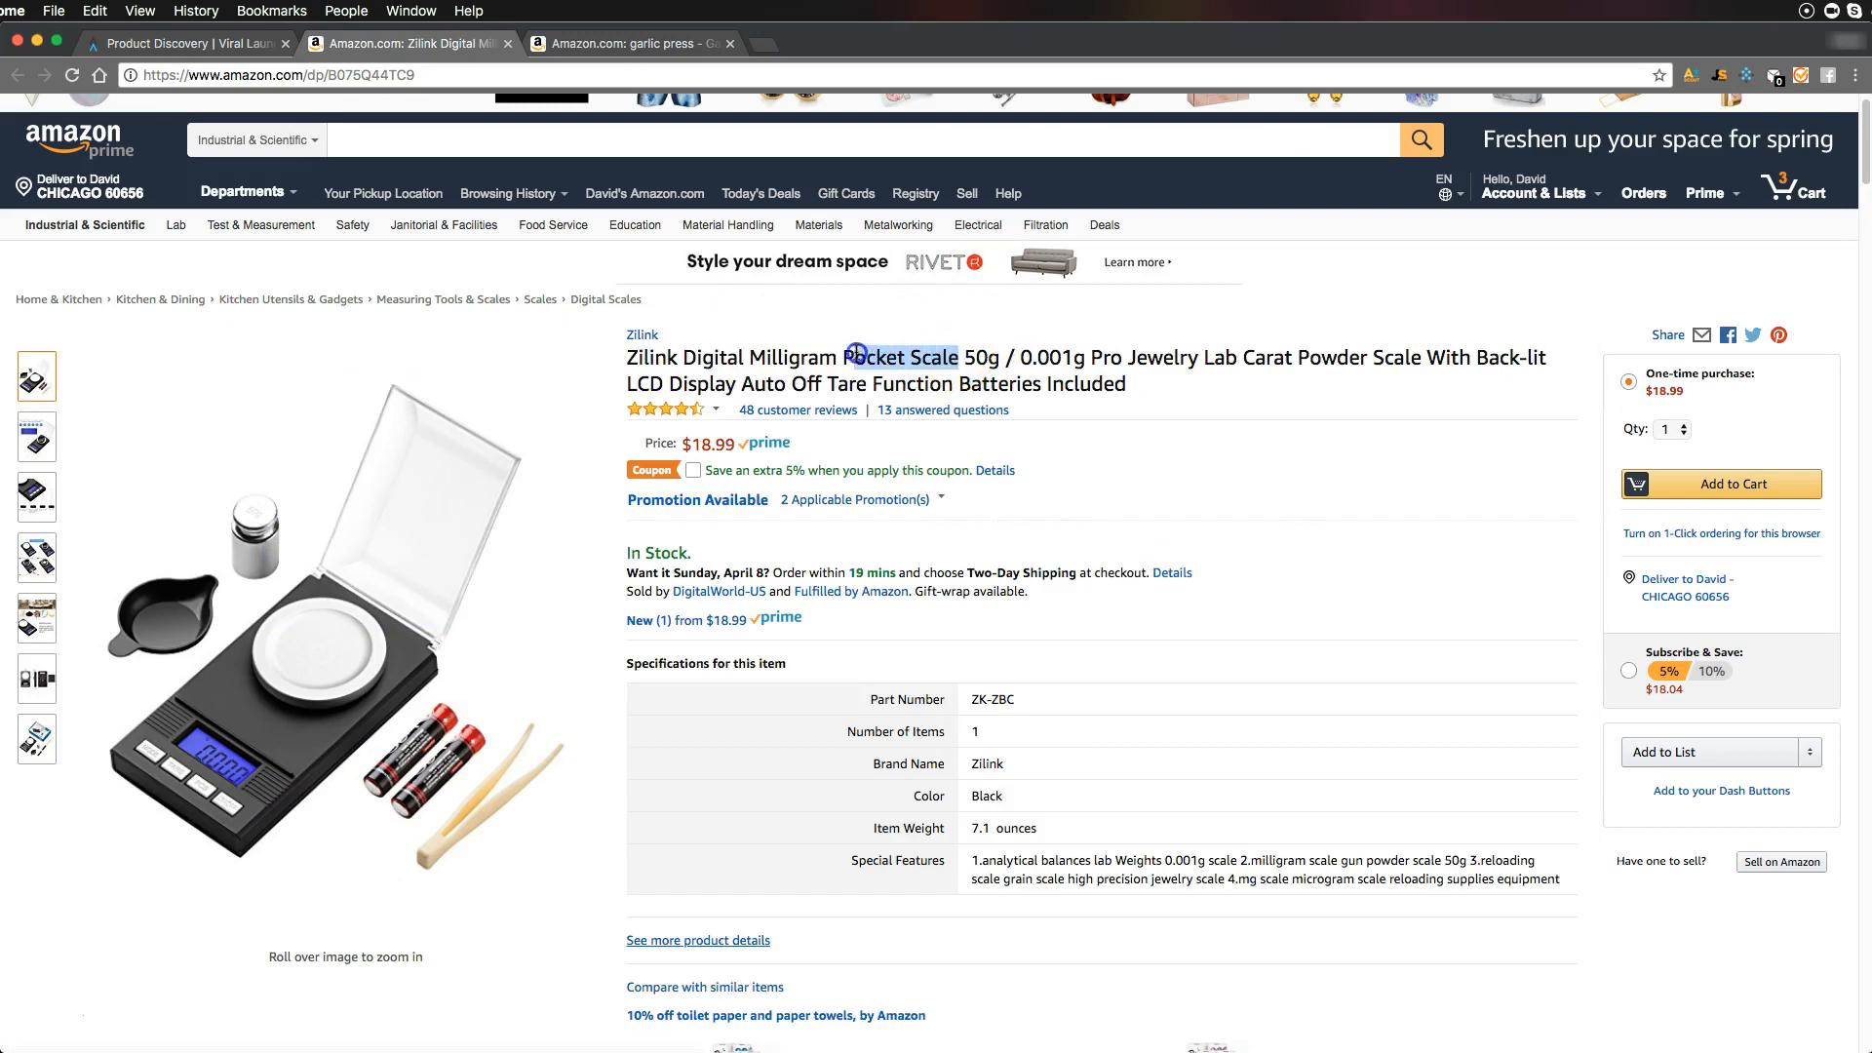
right_click(851, 357)
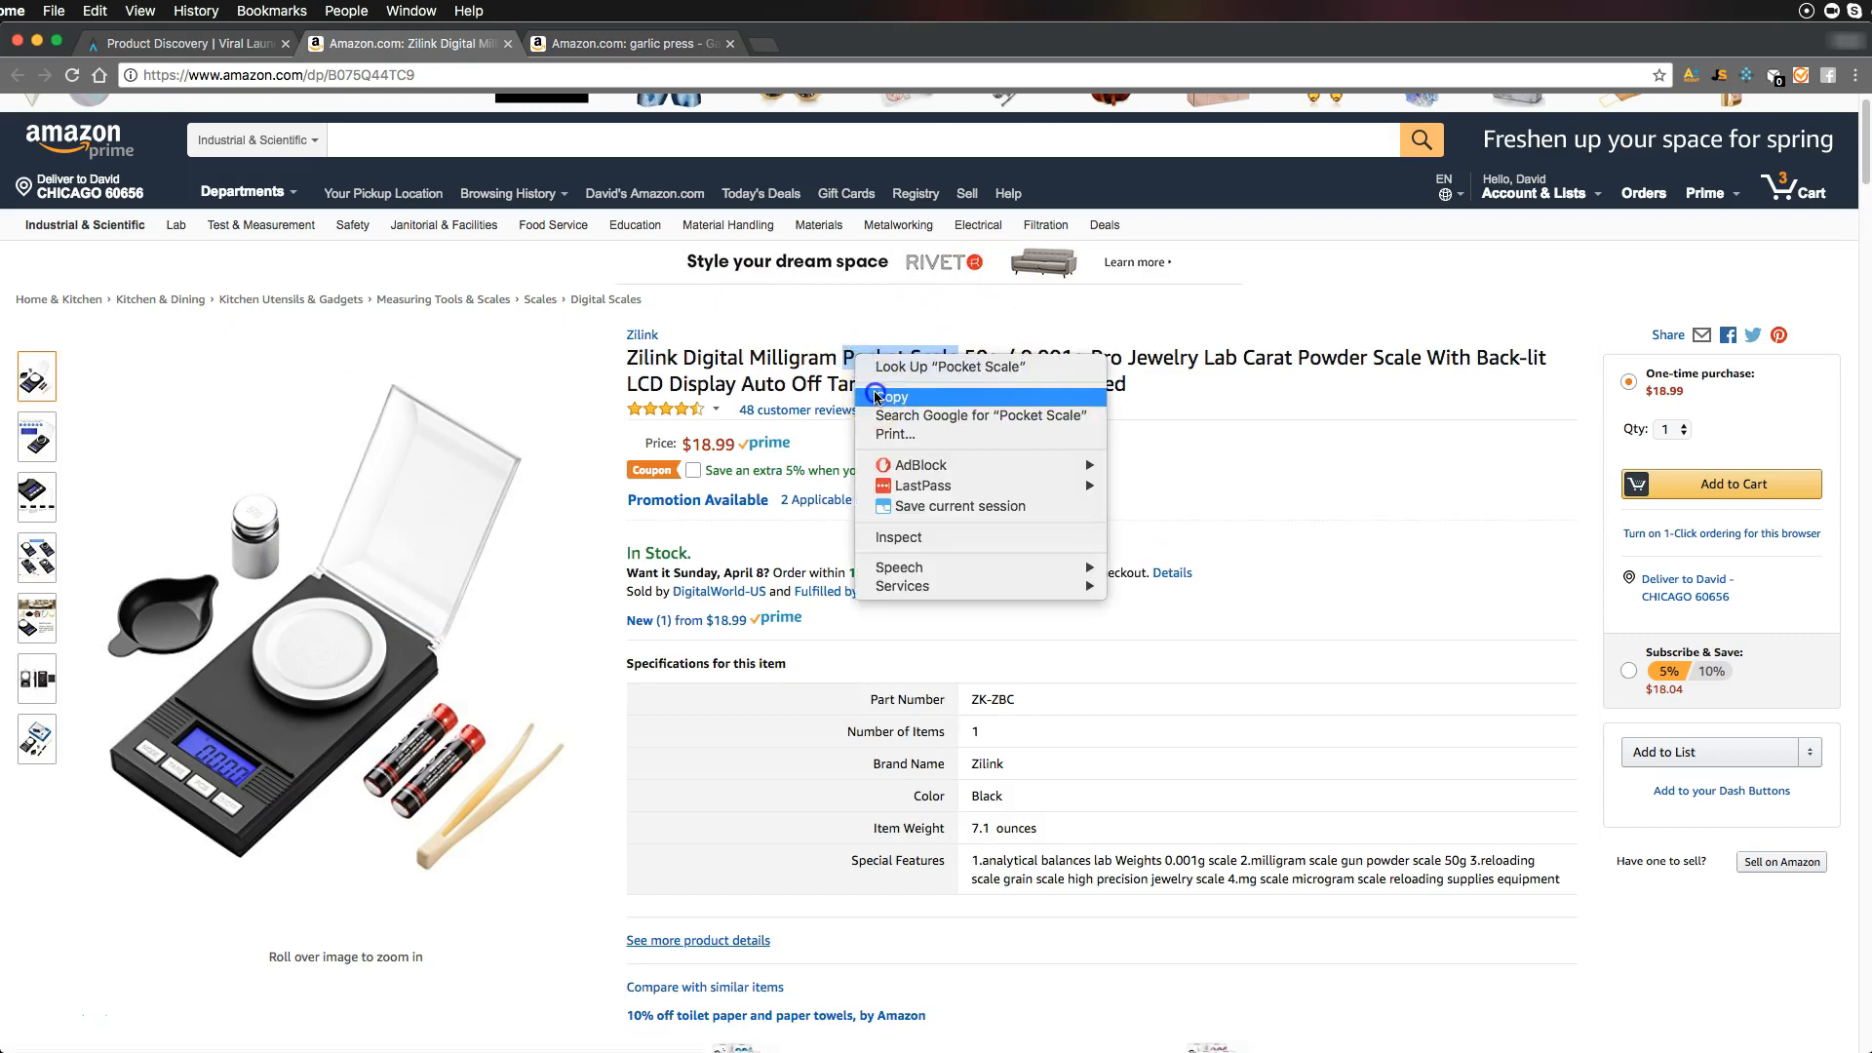
left_click(867, 394)
right_click(874, 350)
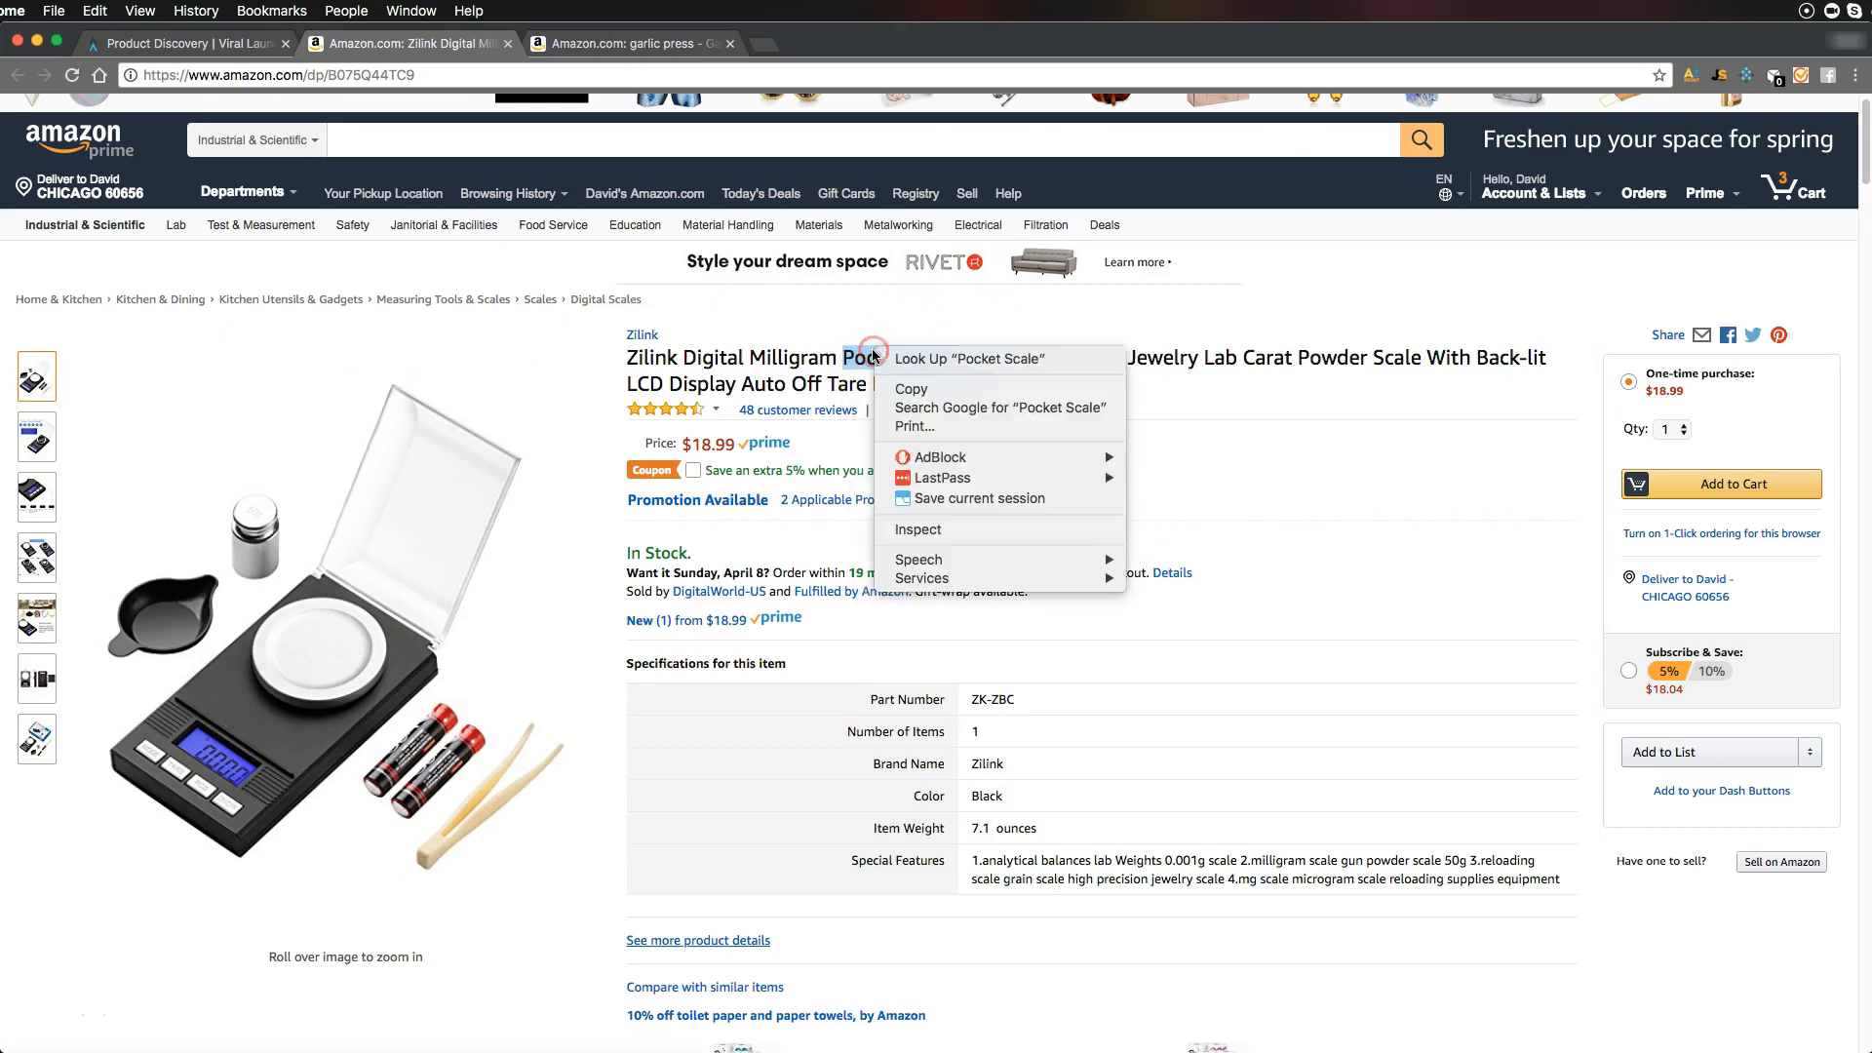
left_click(905, 387)
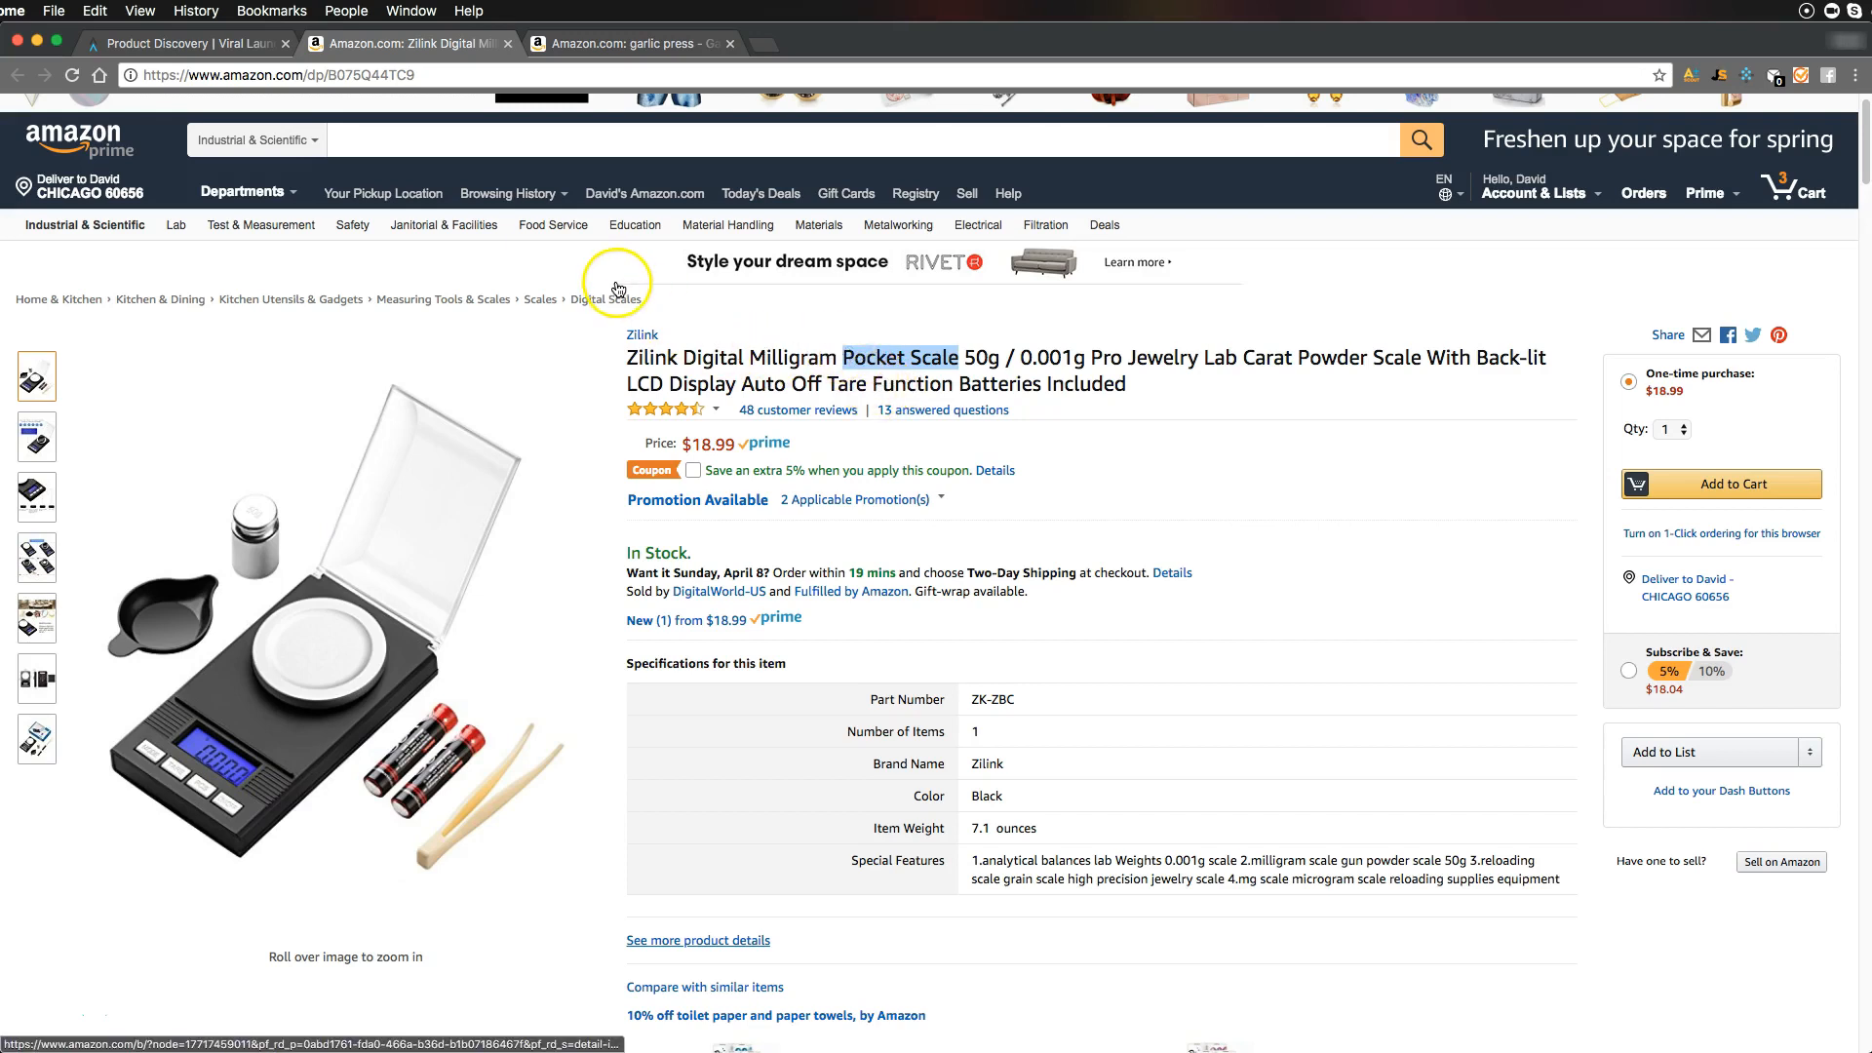
Open Viral Launch Keyword Research and paste "Pocket Scale" as the keyword search term
left_click(188, 44)
left_click(146, 390)
left_click(76, 356)
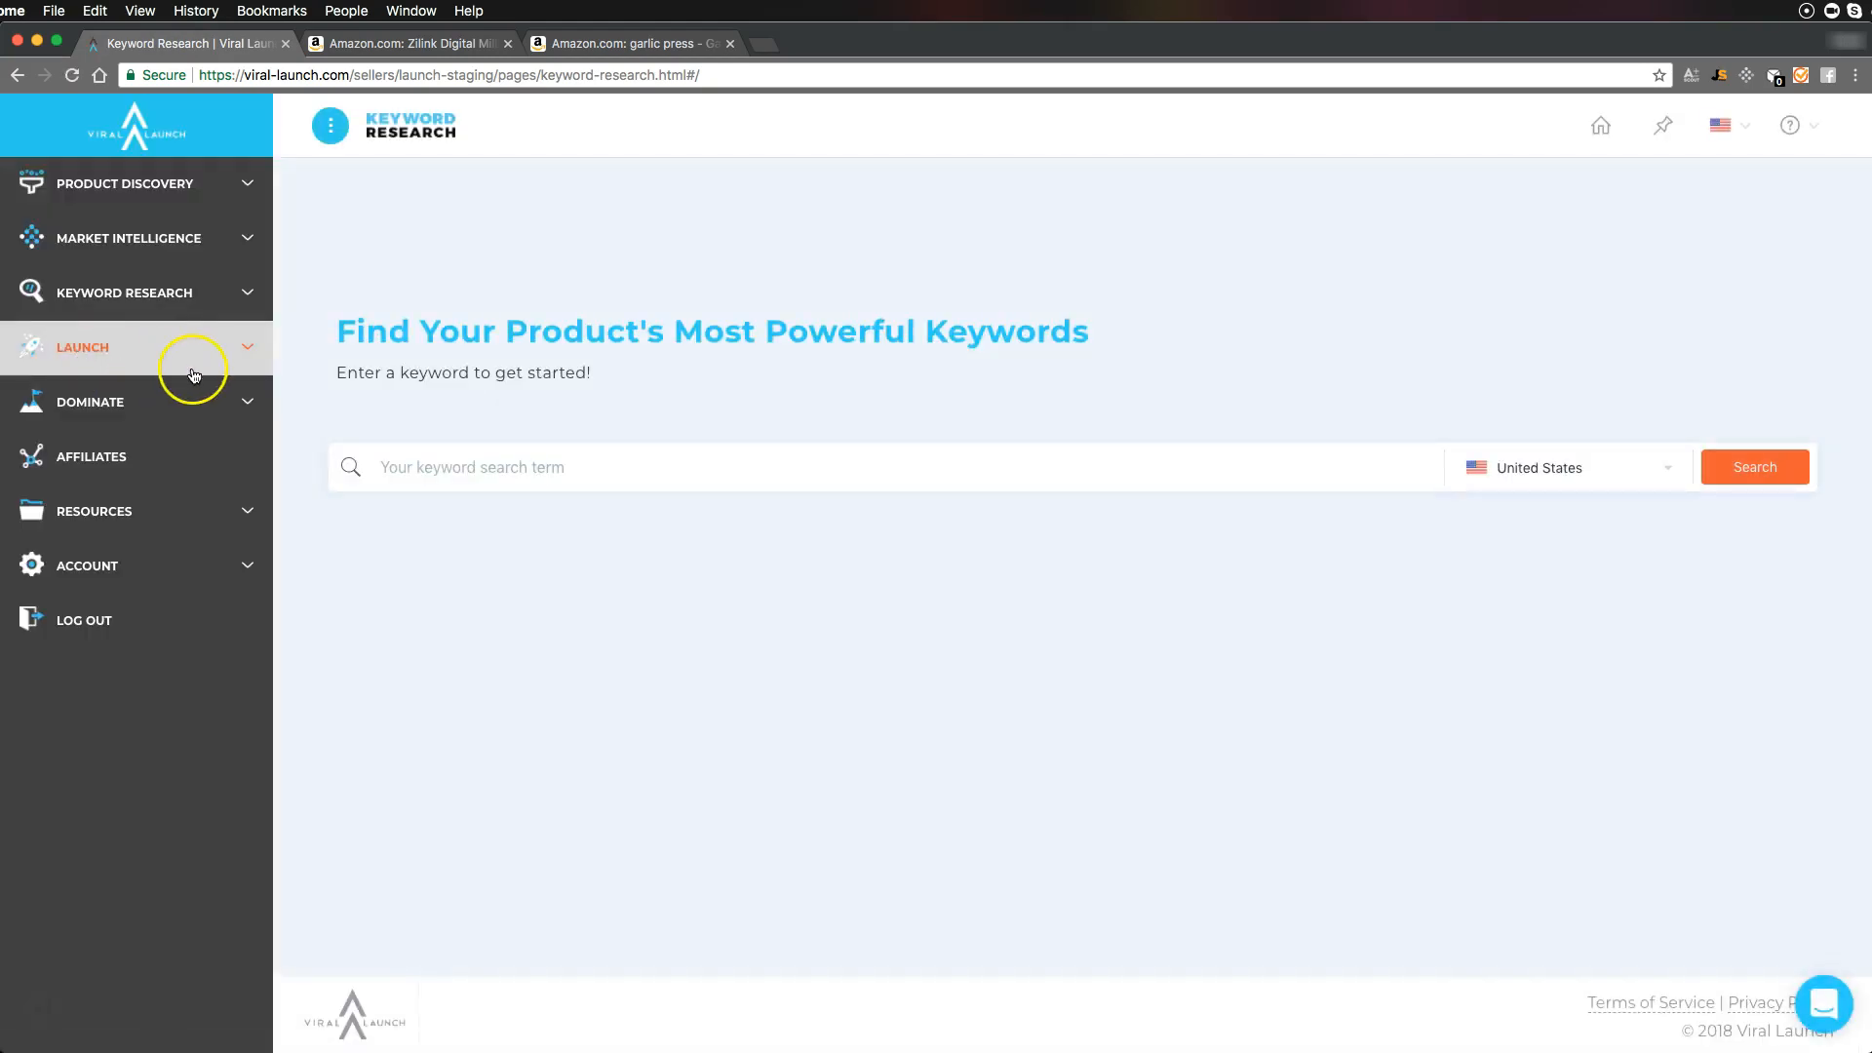
right_click(454, 467)
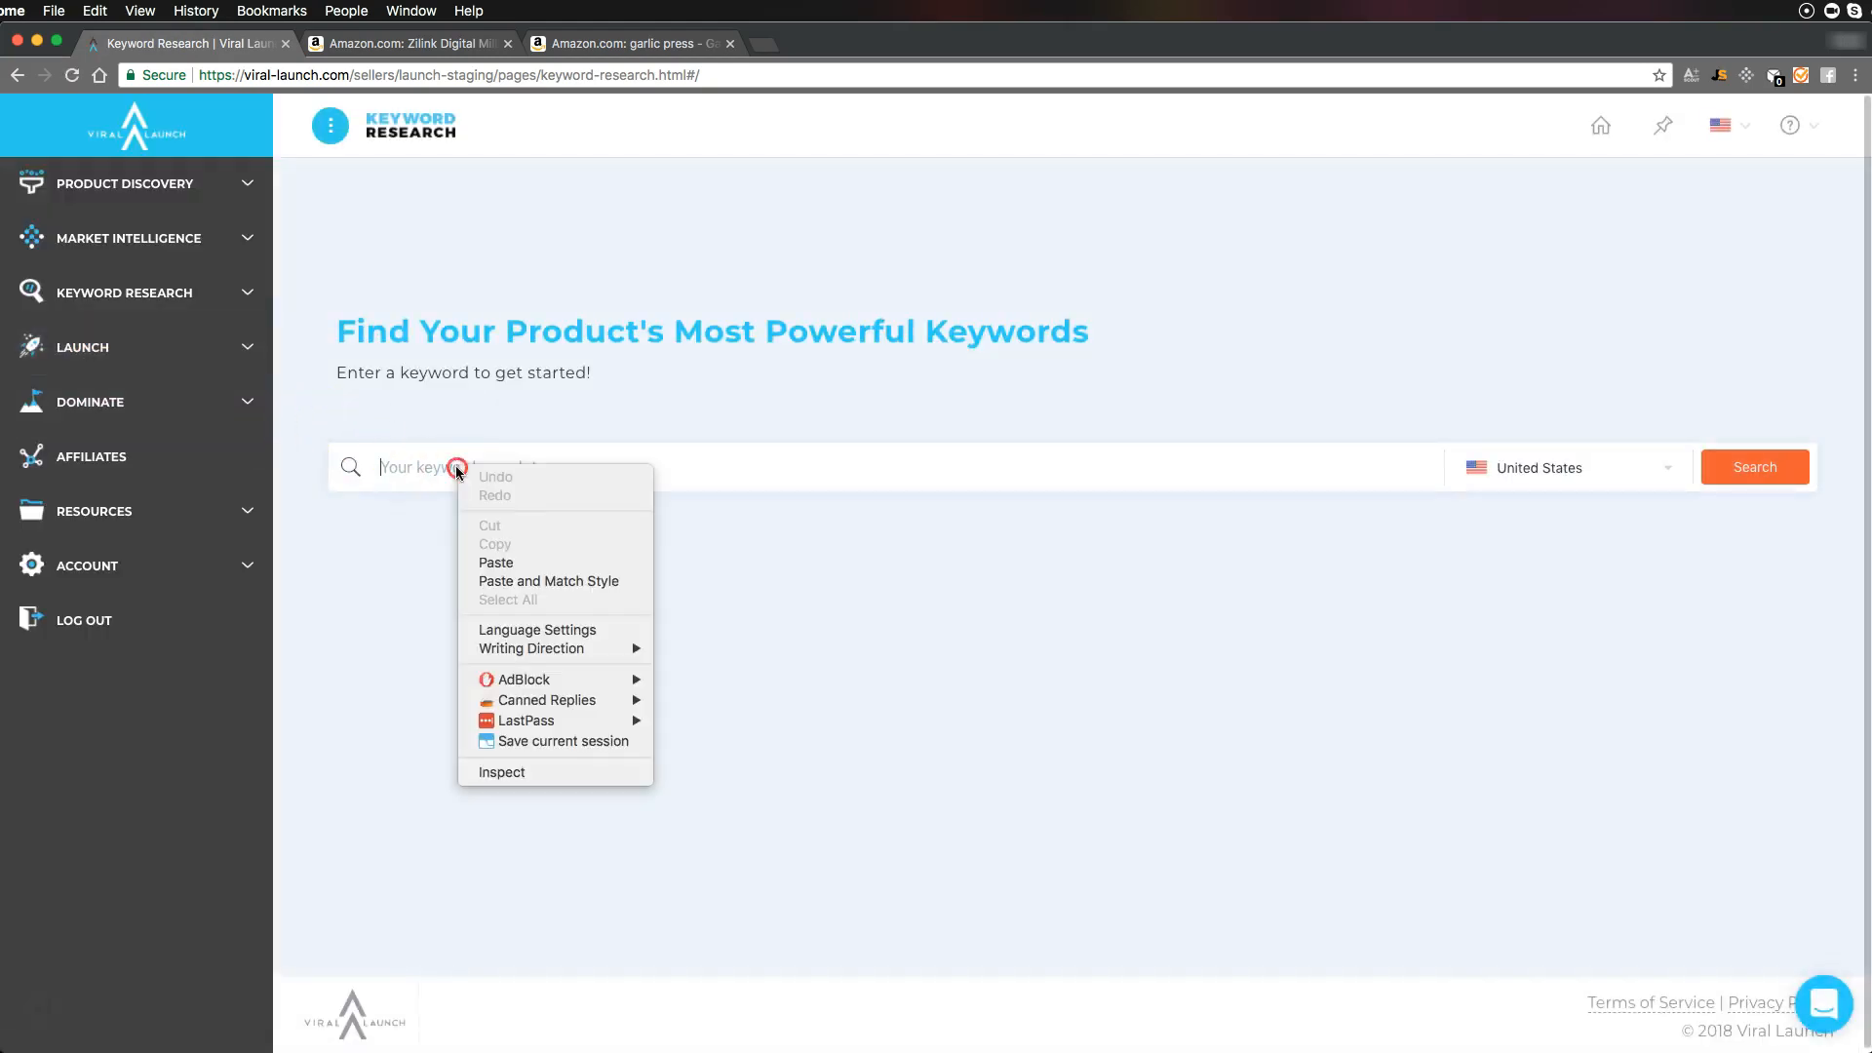
left_click(525, 564)
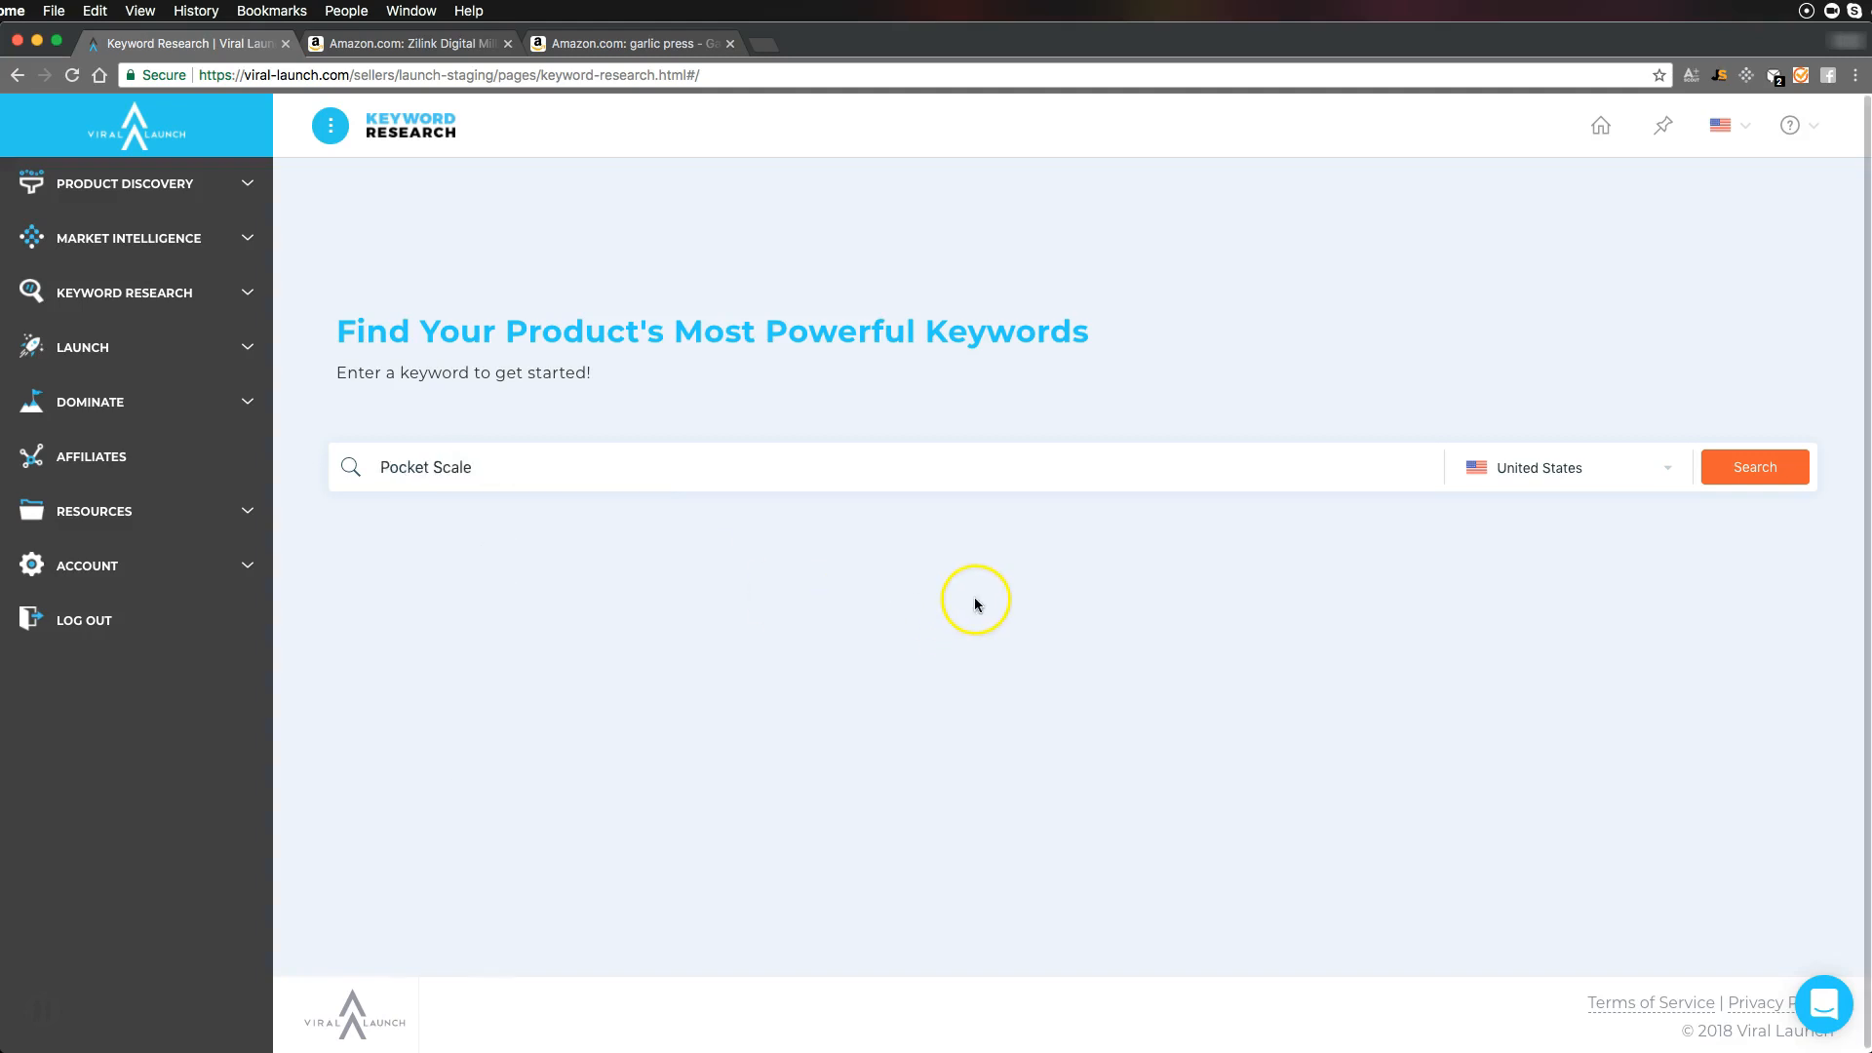
Run the United States keyword search for Pocket Scale and check the definitions of exact and broad search volume
left_click_drag(535, 472, 343, 471)
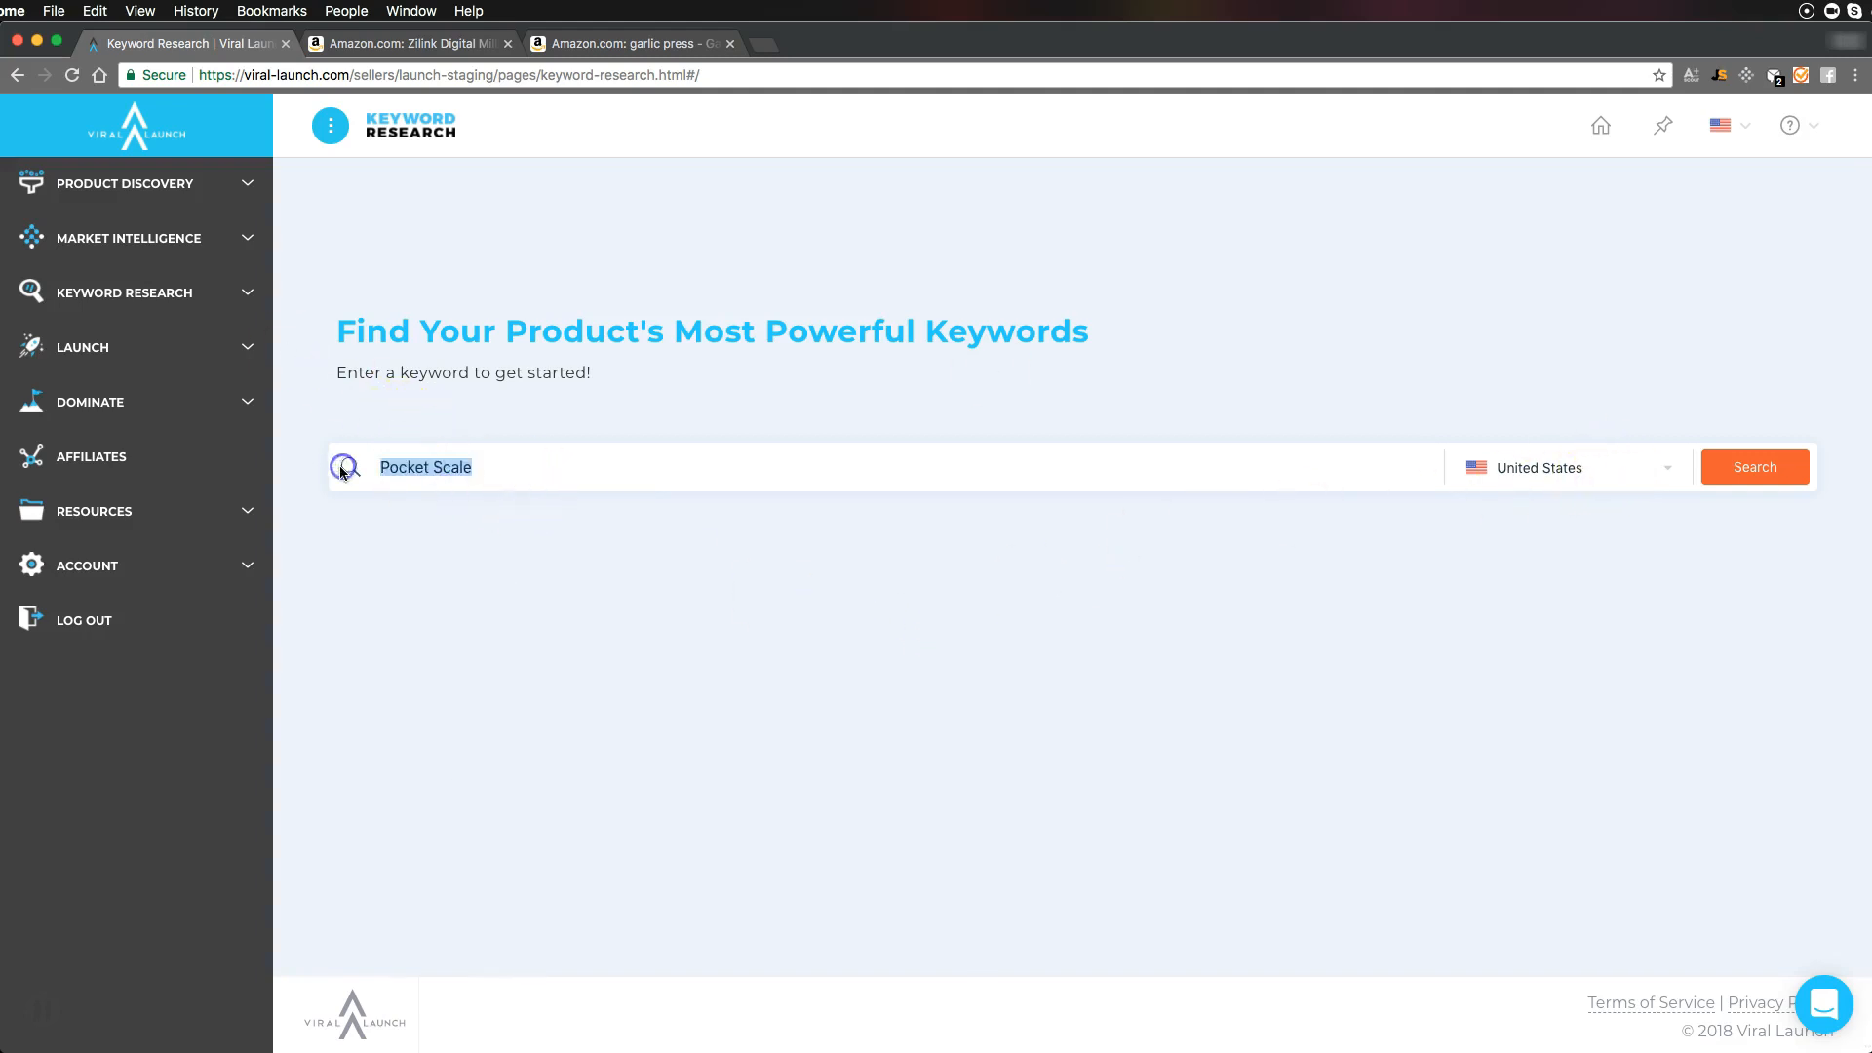
left_click(410, 42)
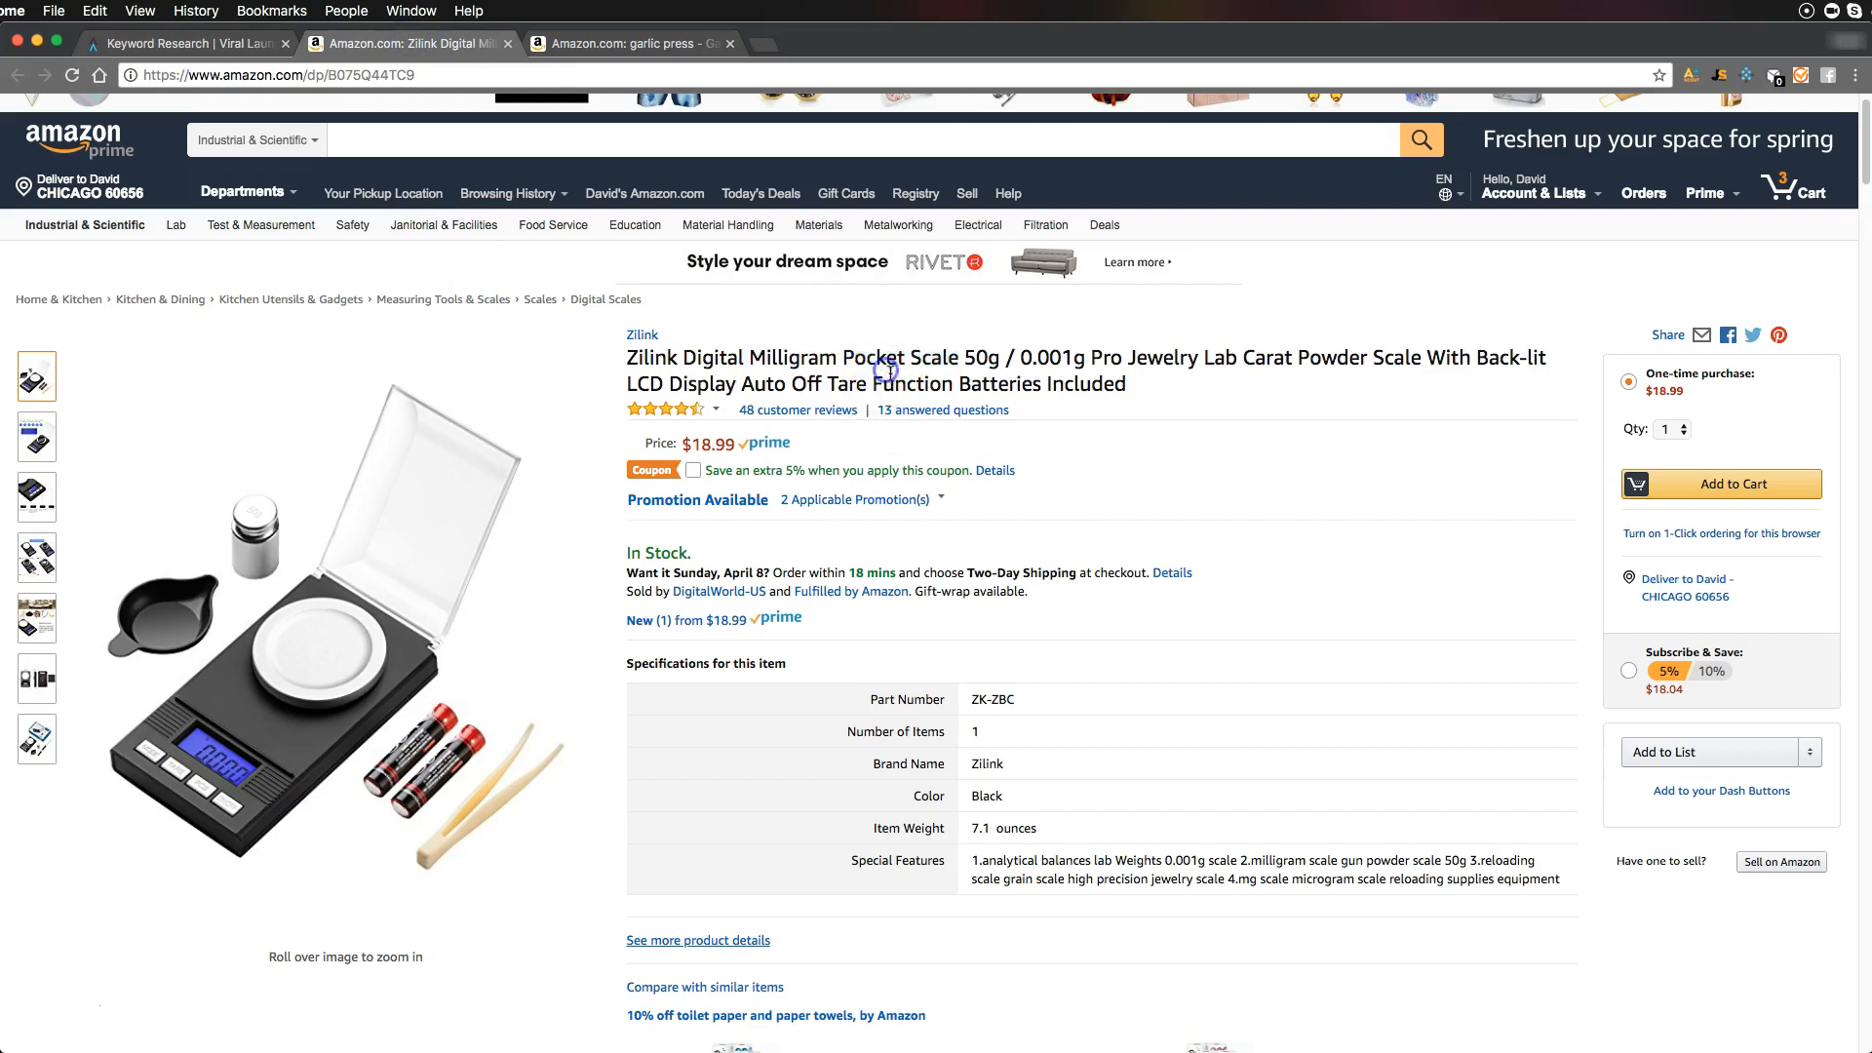
left_click(213, 43)
left_click(1760, 473)
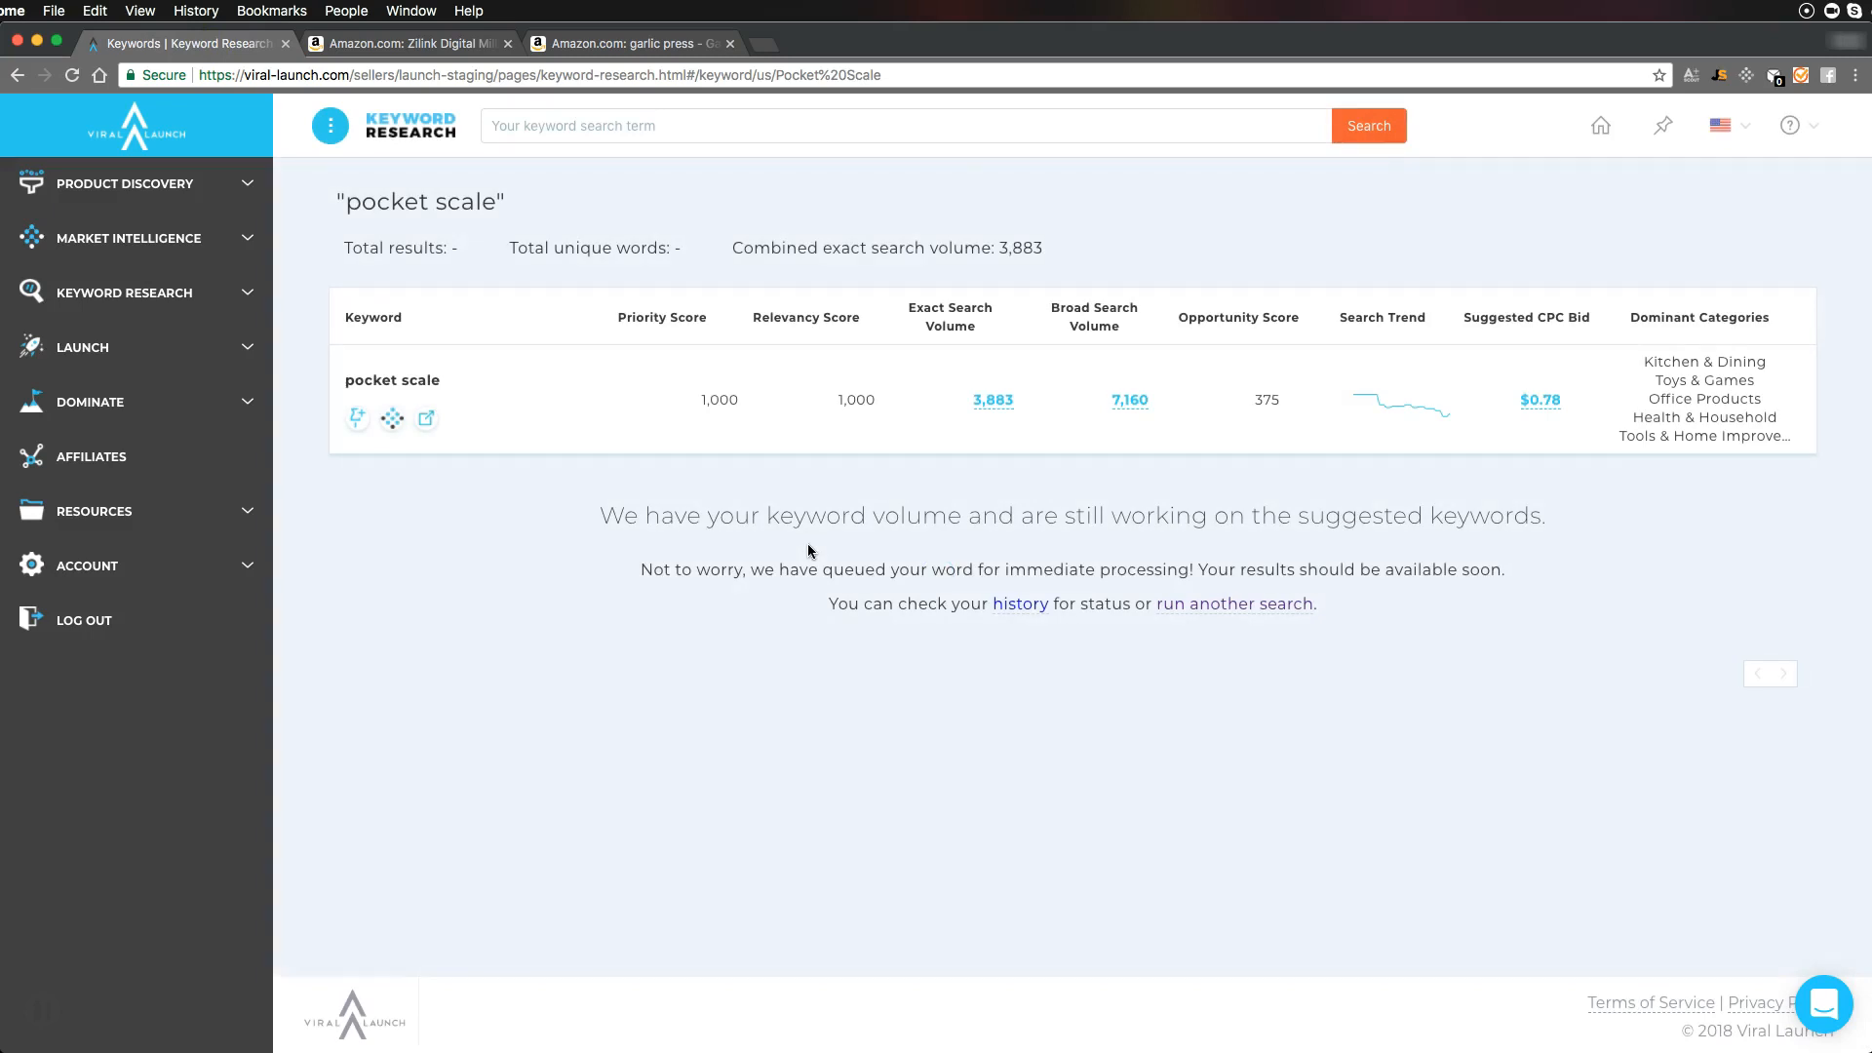
mouse_move(951, 327)
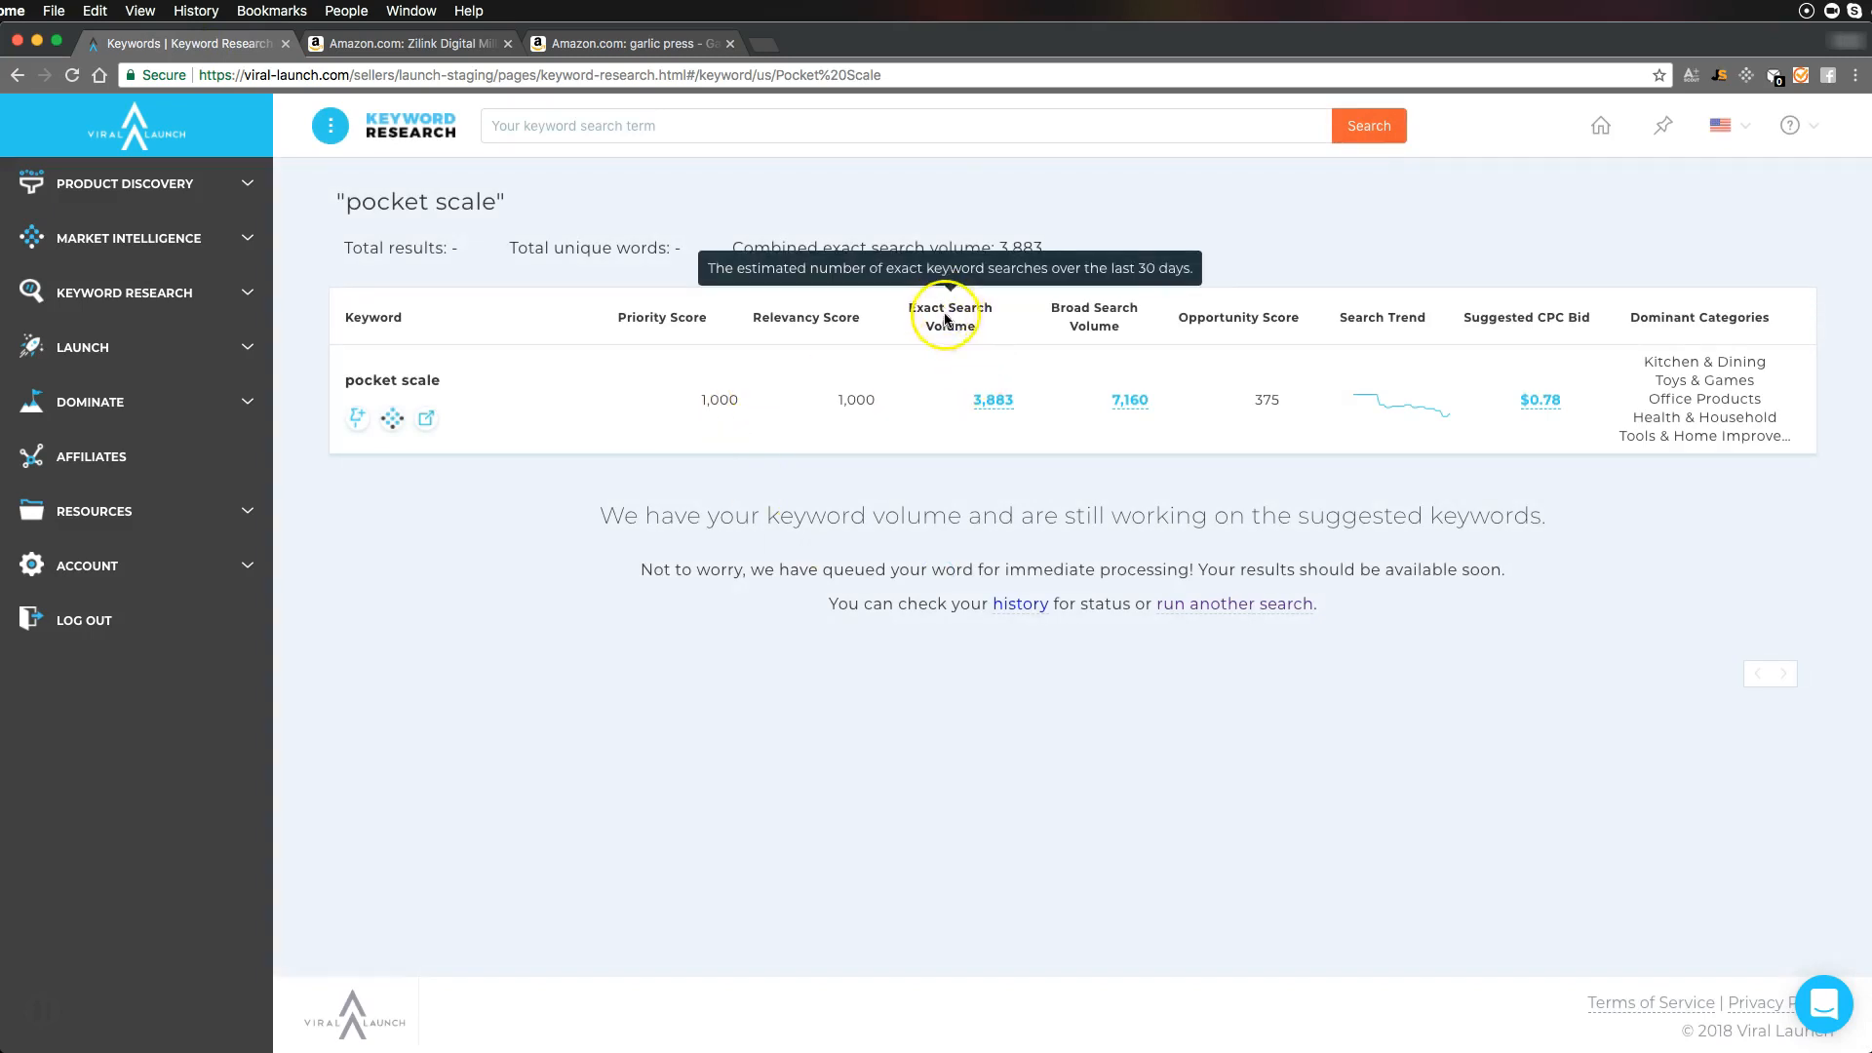
mouse_move(1100, 313)
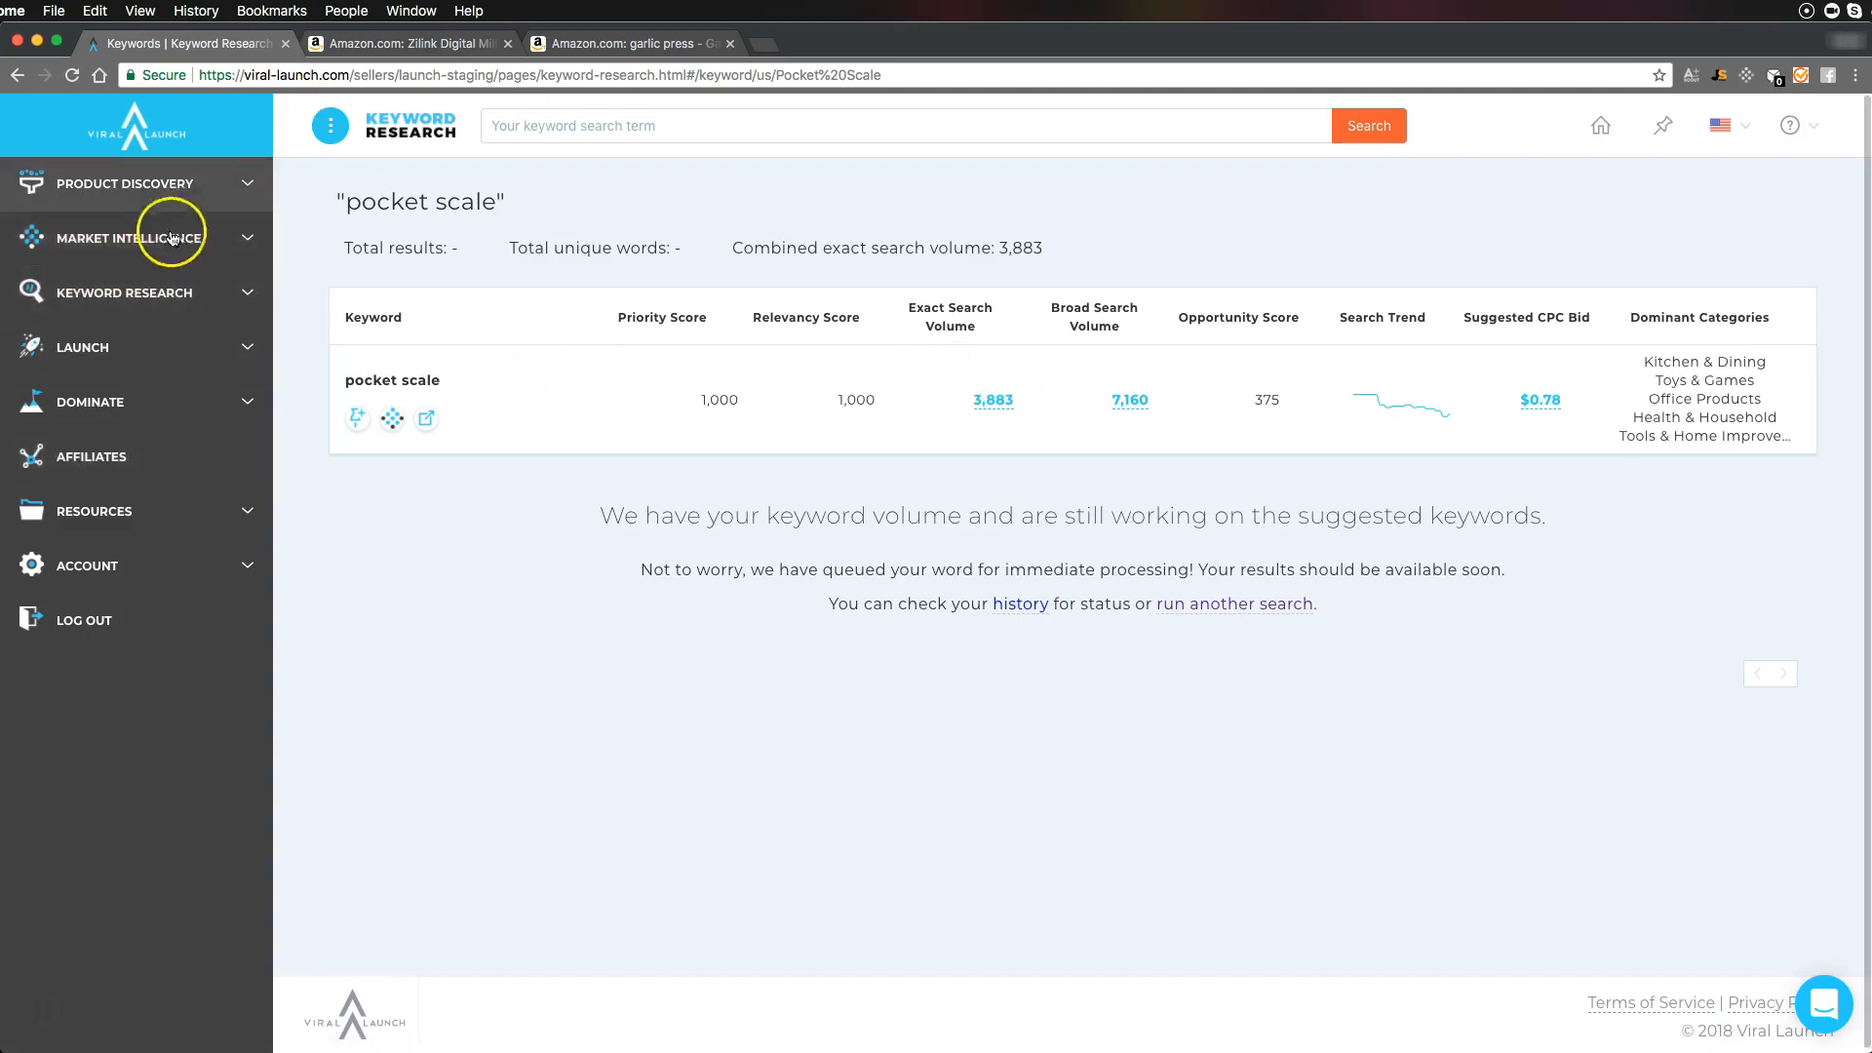
Open Market Intelligence for the pocket scale keyword and place the Amazon listing's browser tab ahead of it
left_click(391, 421)
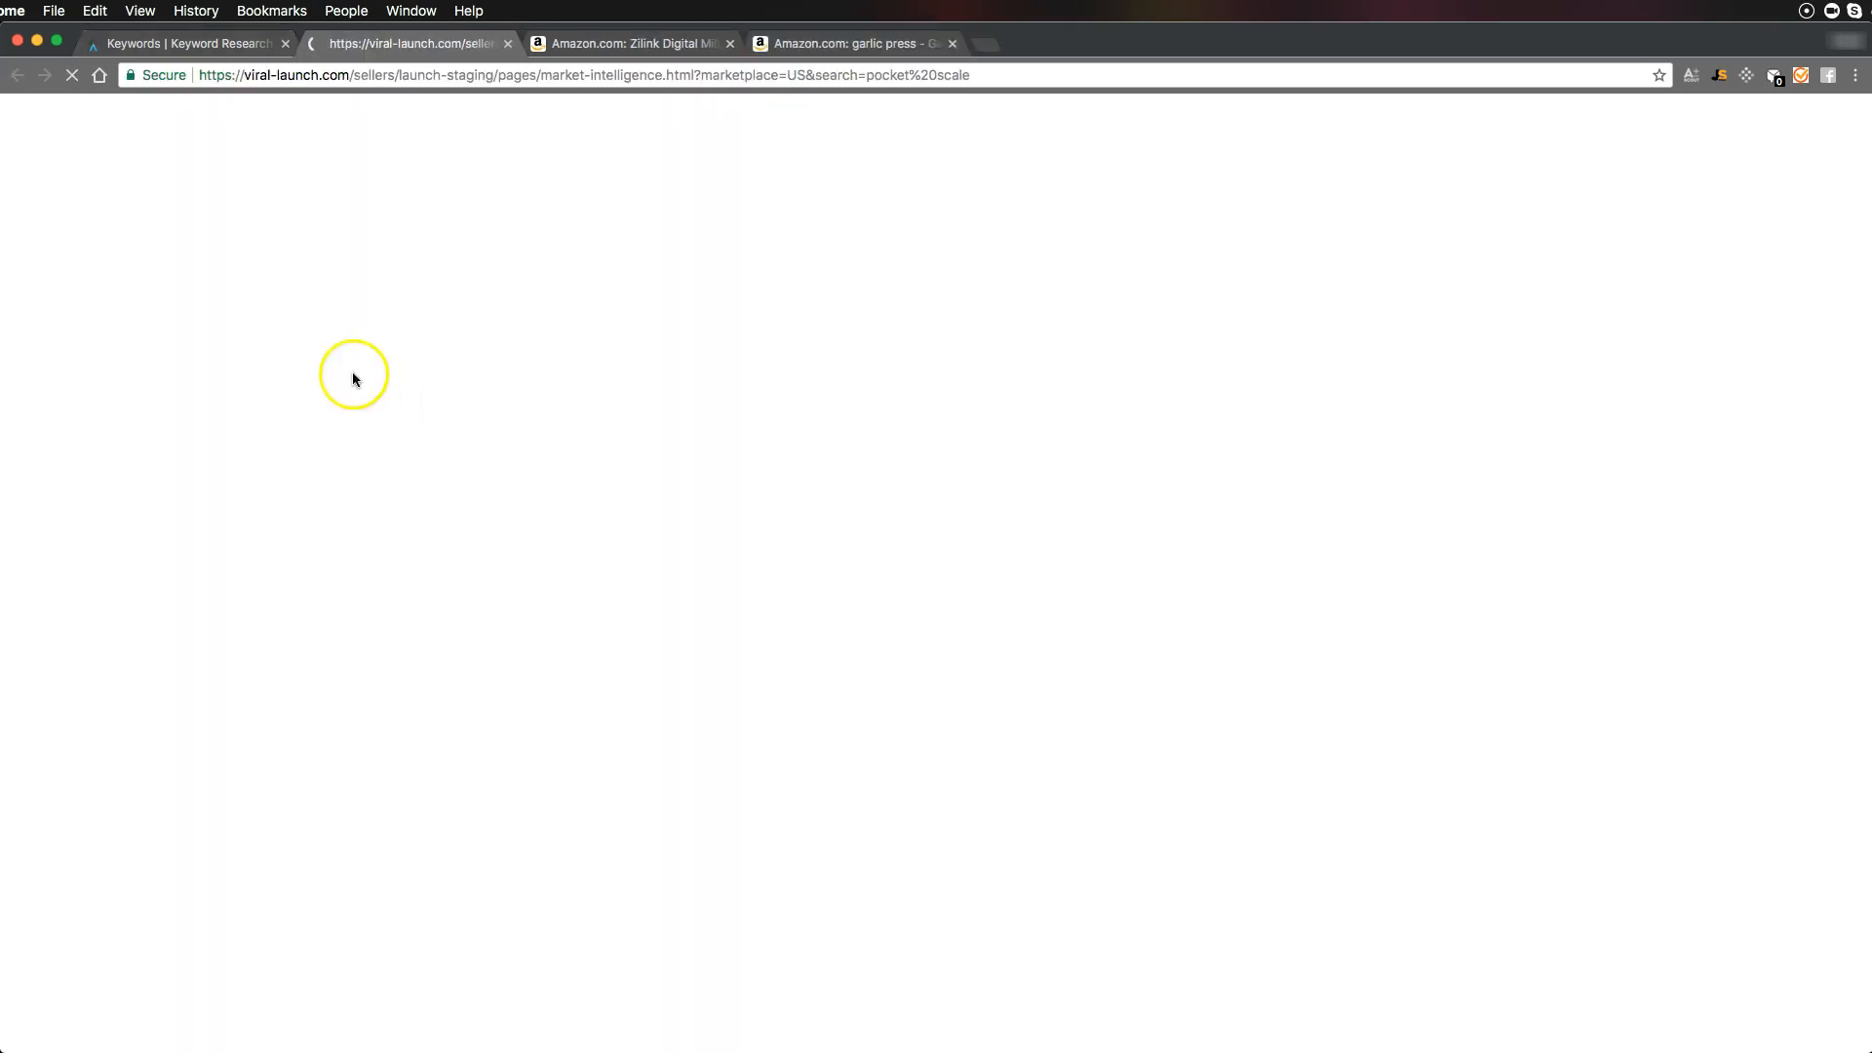
left_click(233, 46)
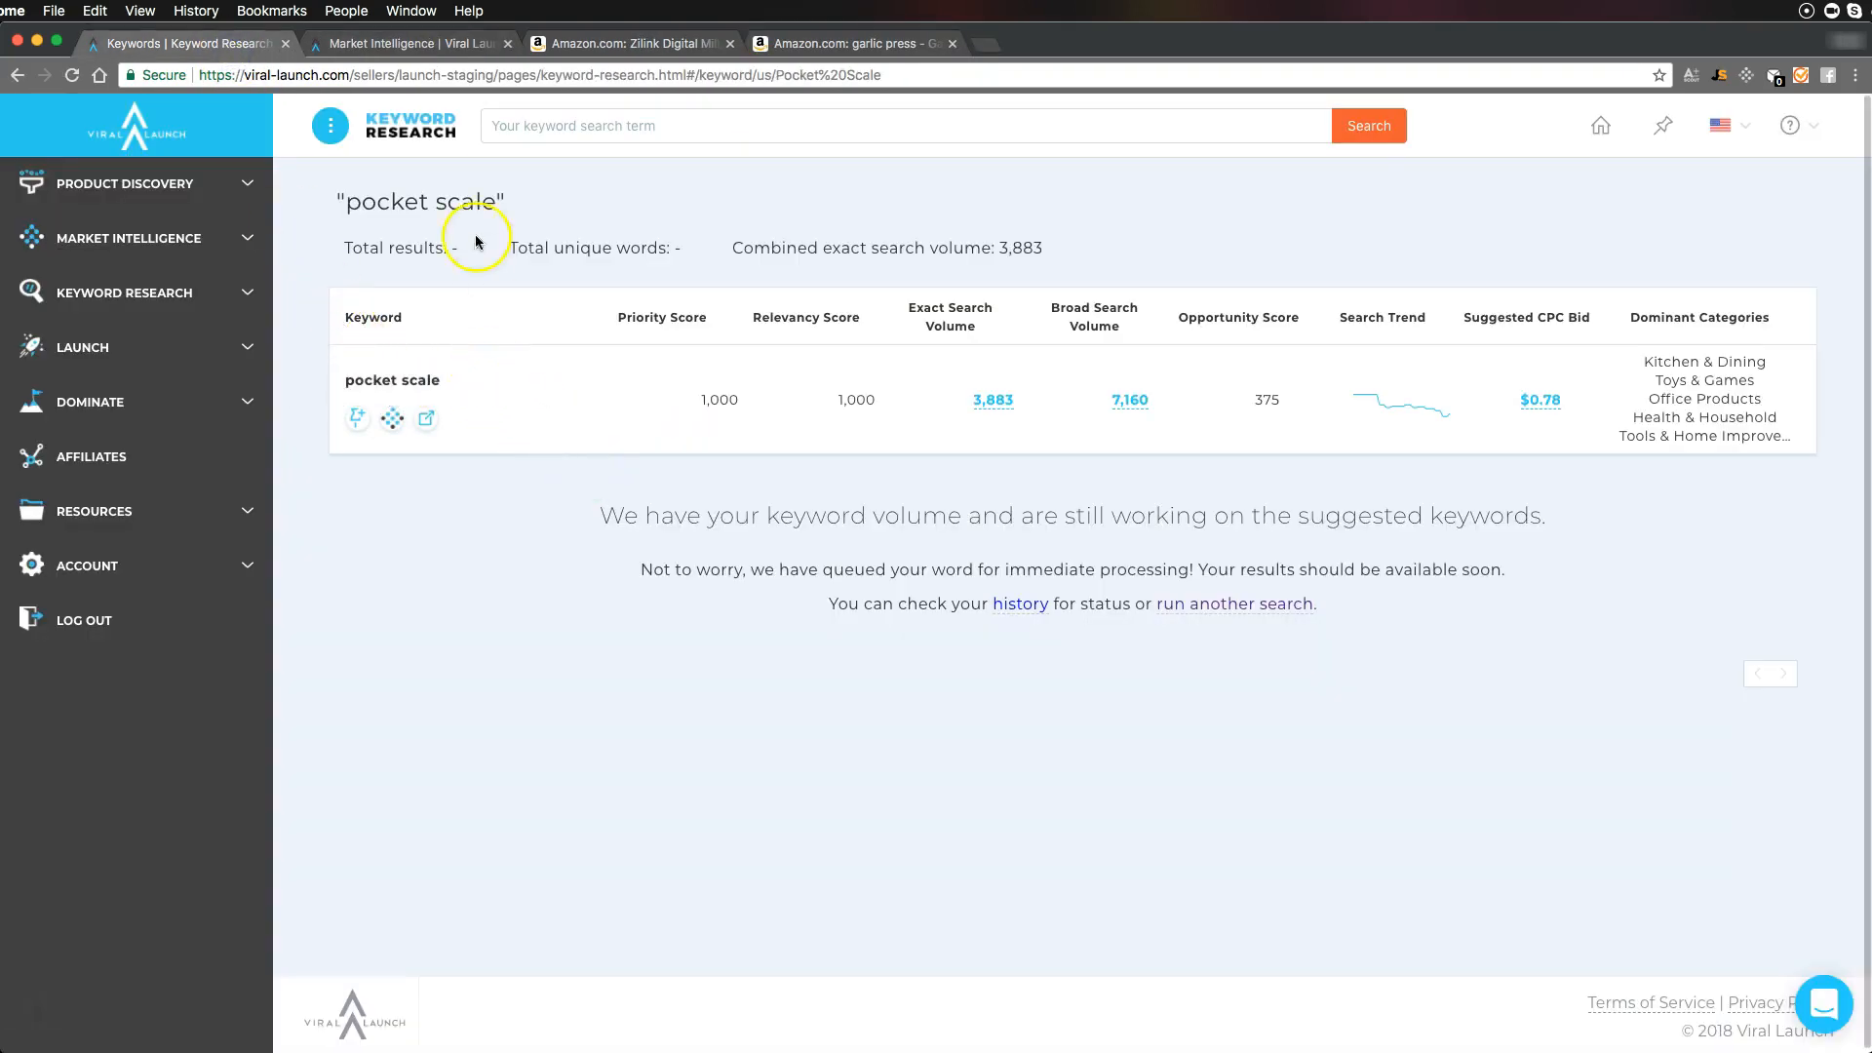
left_click_drag(549, 49, 331, 46)
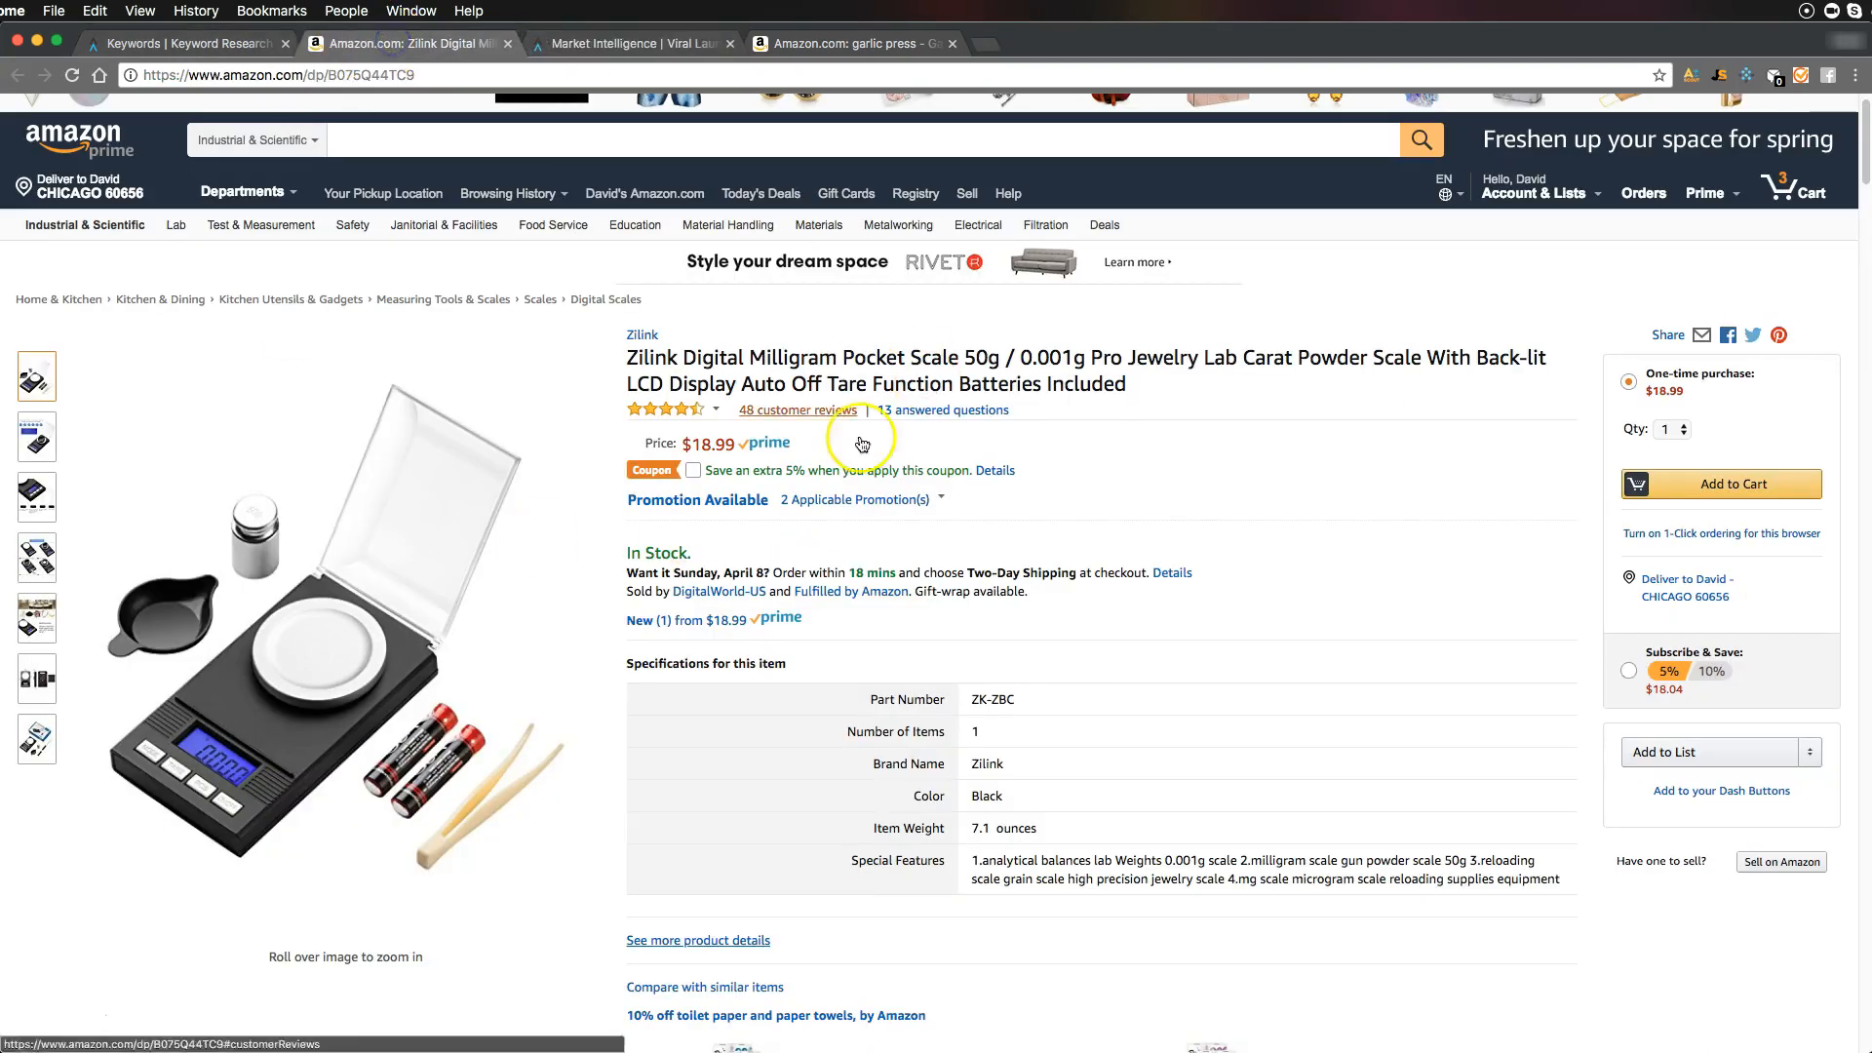
left_click(267, 46)
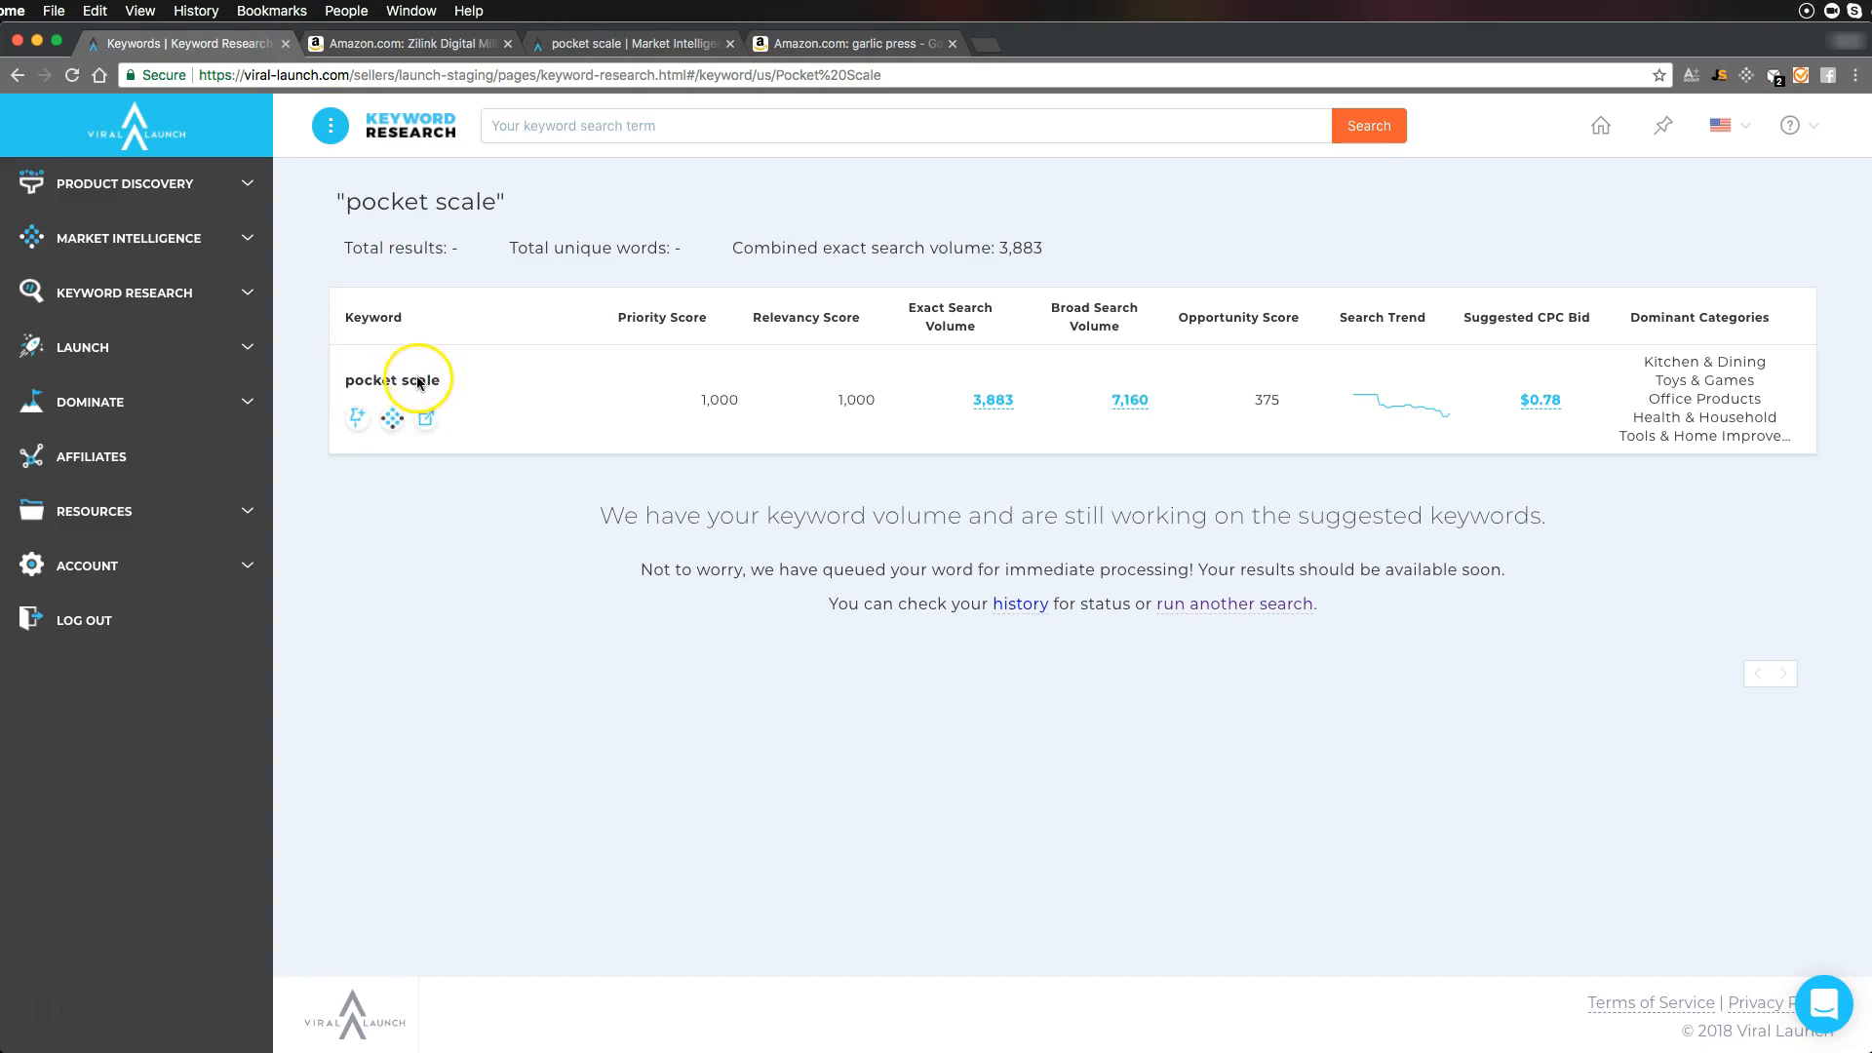
left_click(392, 419)
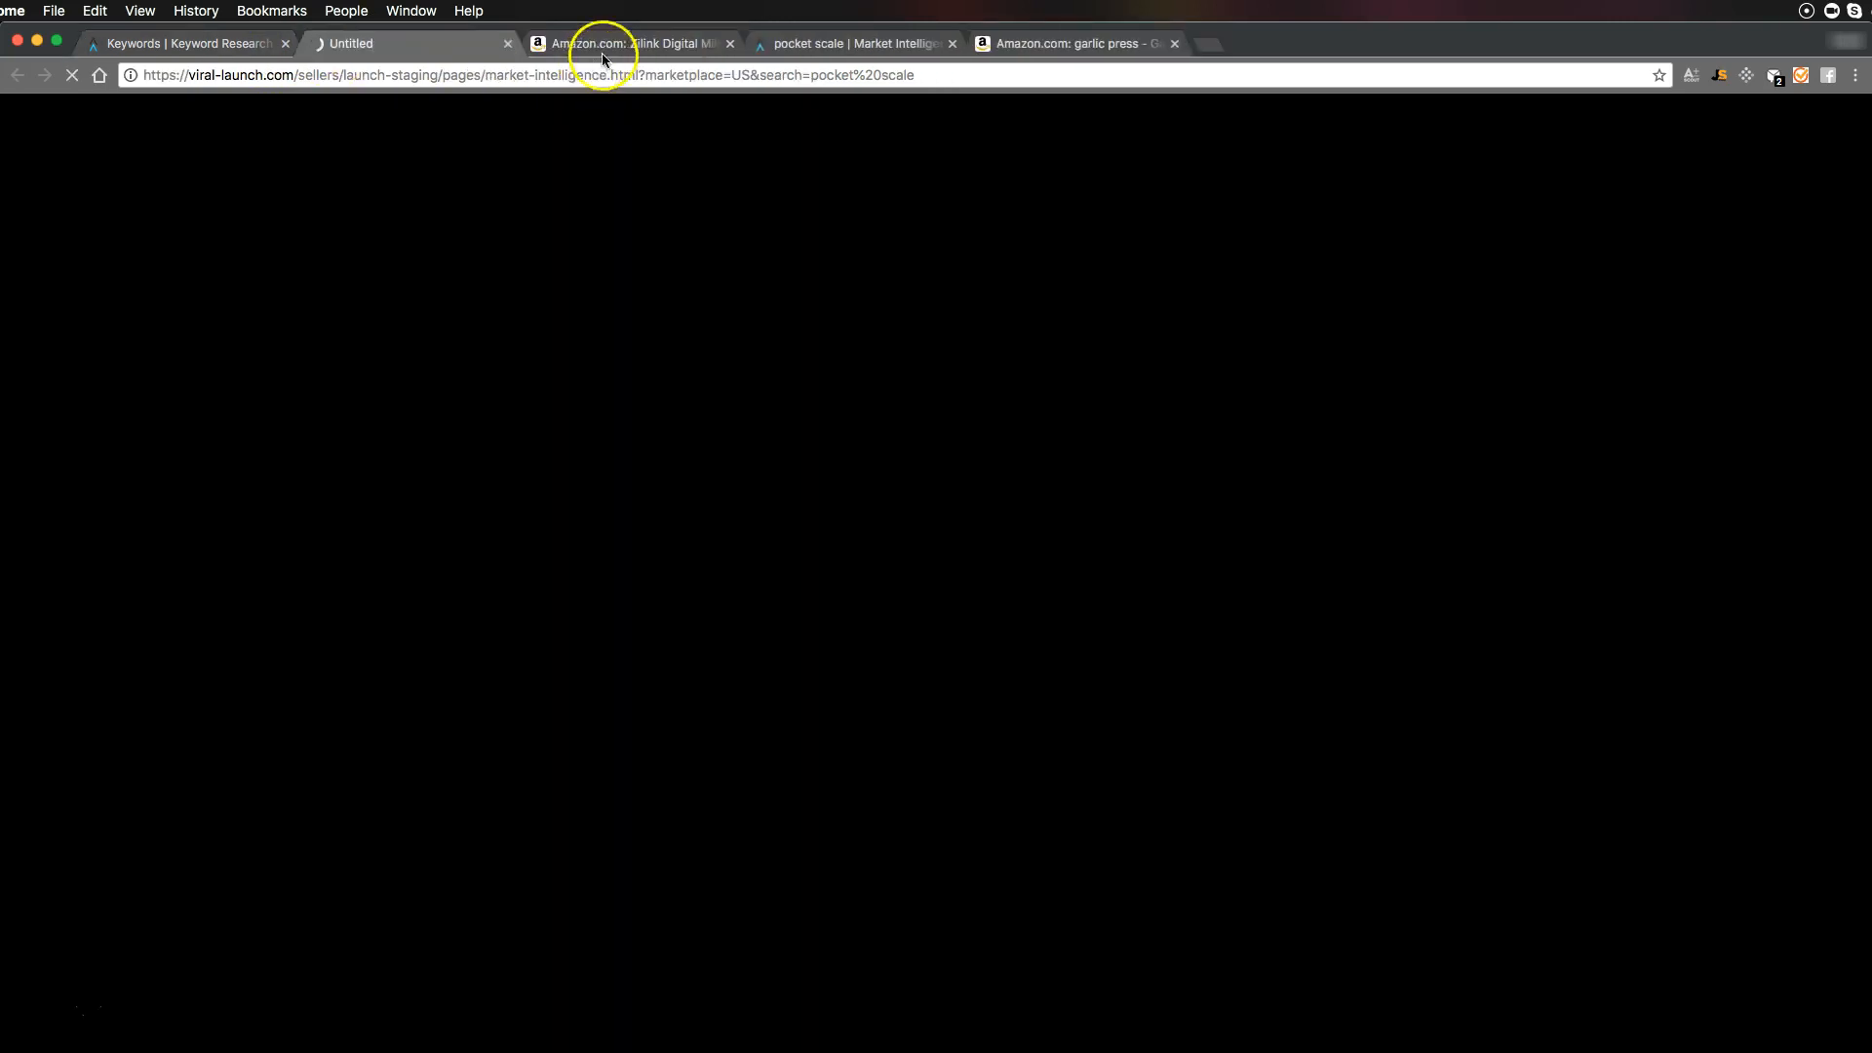
left_click(508, 43)
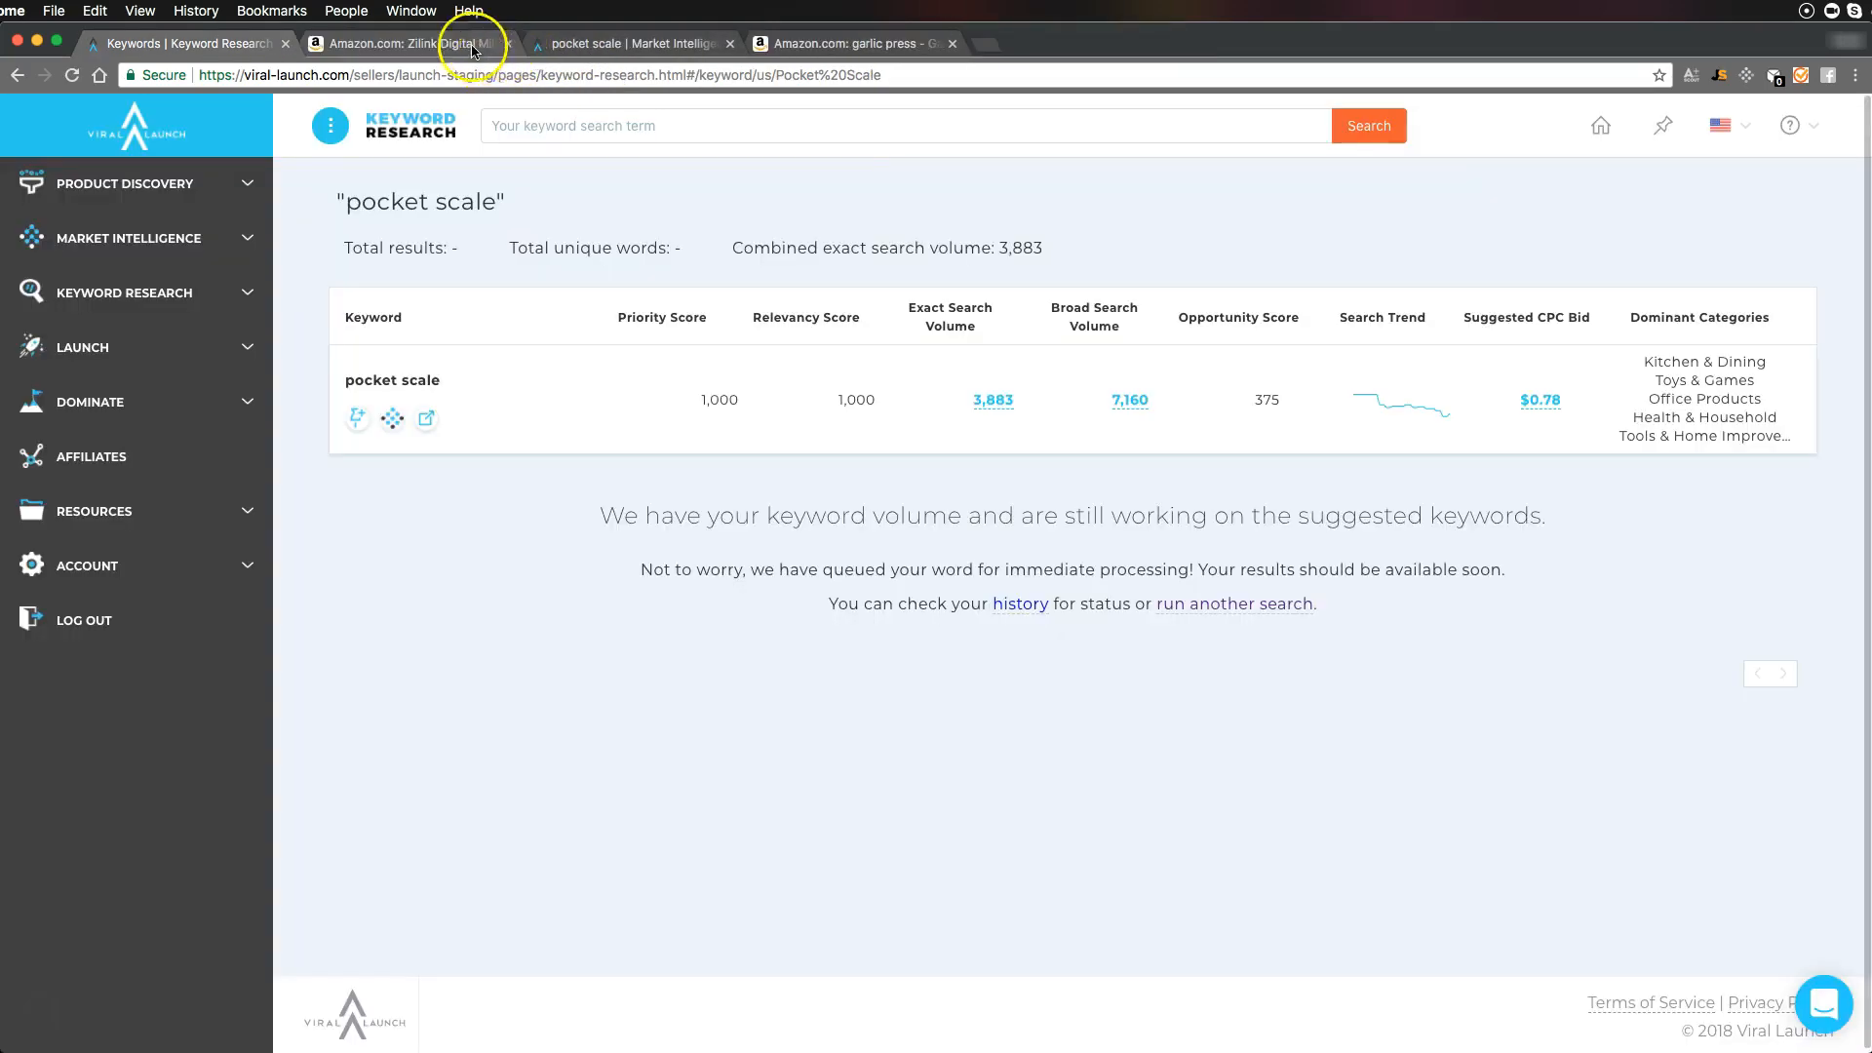
Go to the Amazon home page and search all departments for the copied term "Pocket Scale"
left_click(458, 43)
left_click(93, 136)
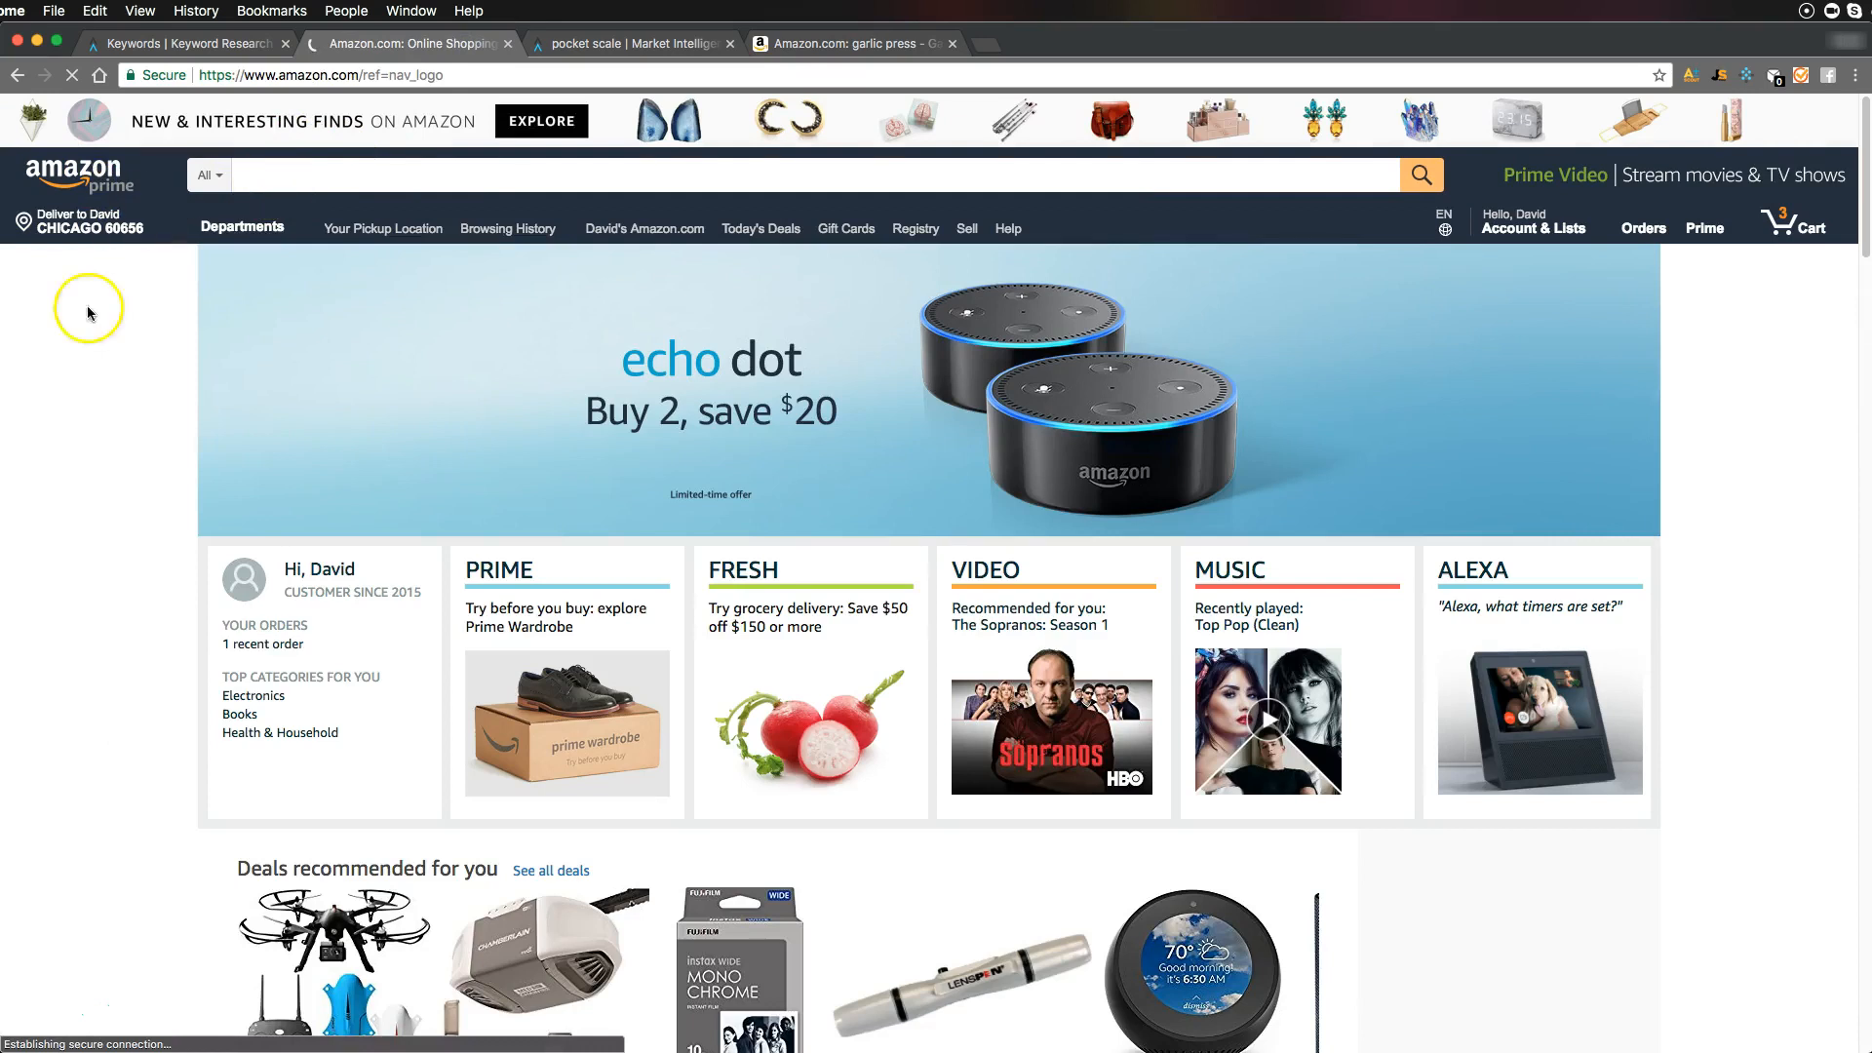
right_click(353, 166)
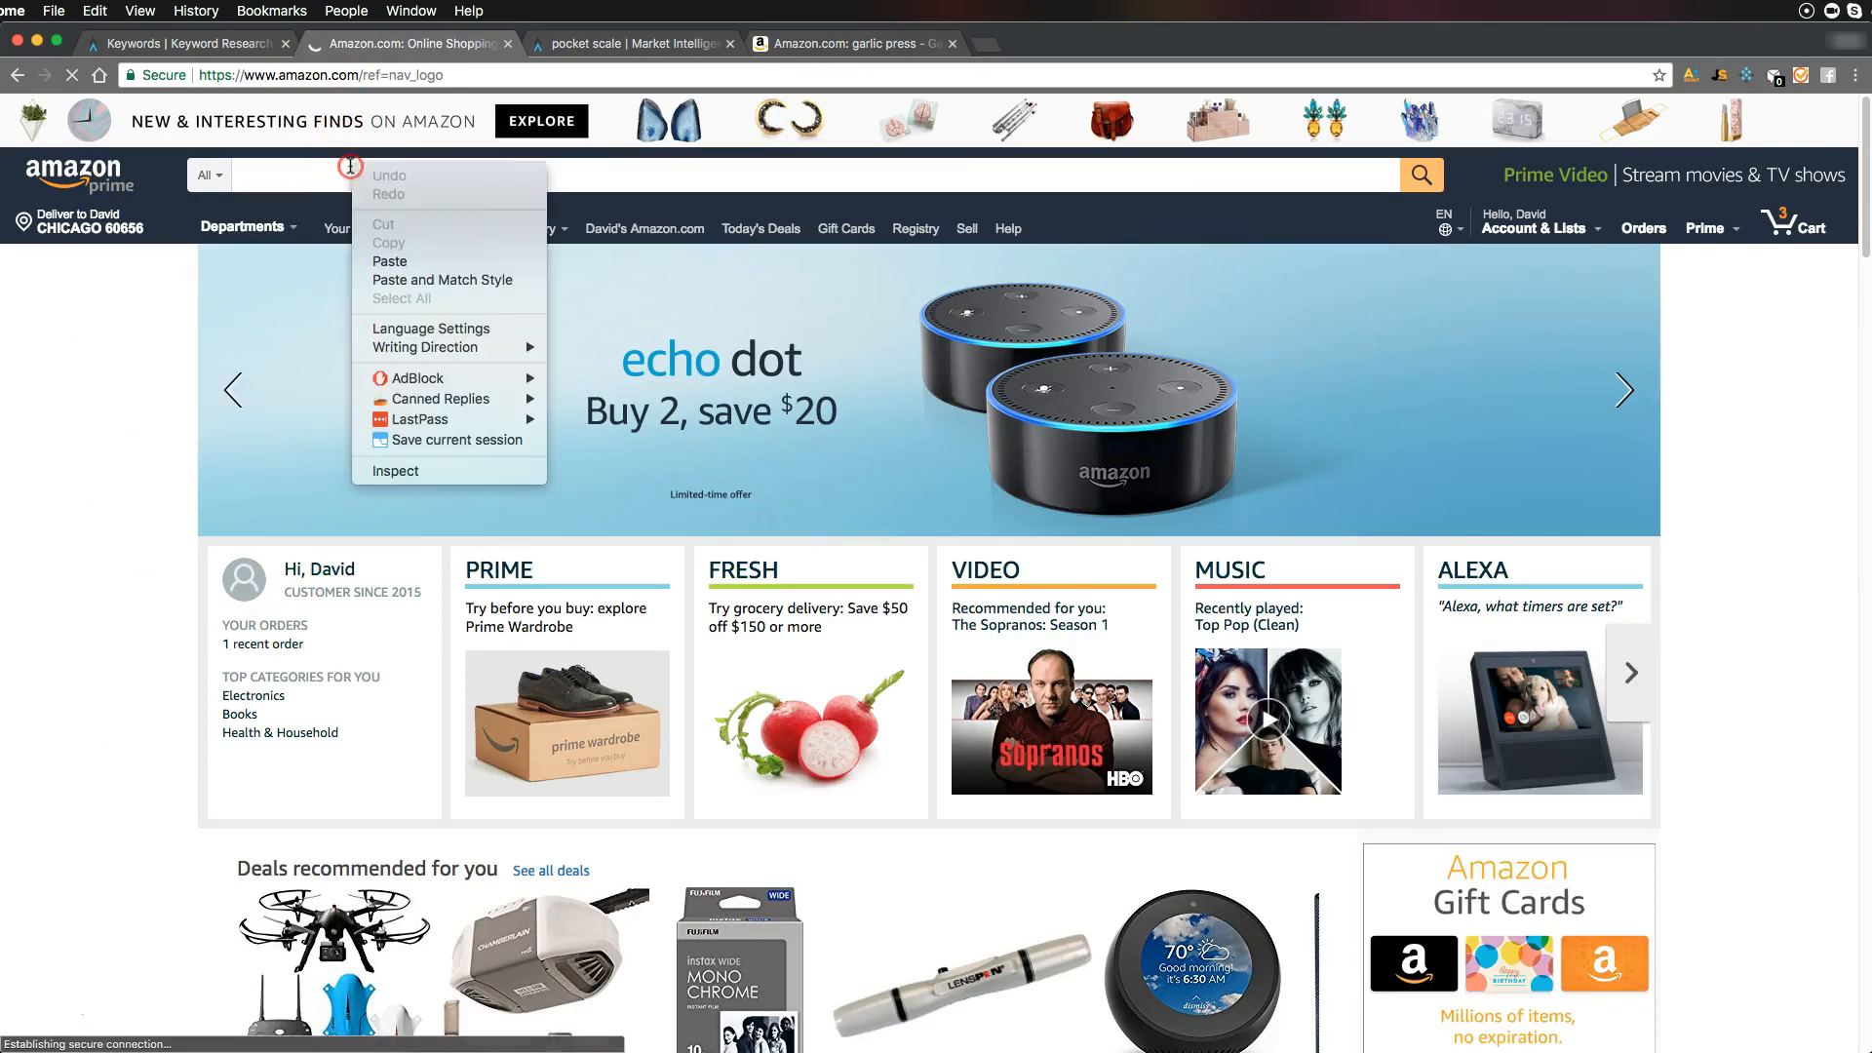
left_click(408, 261)
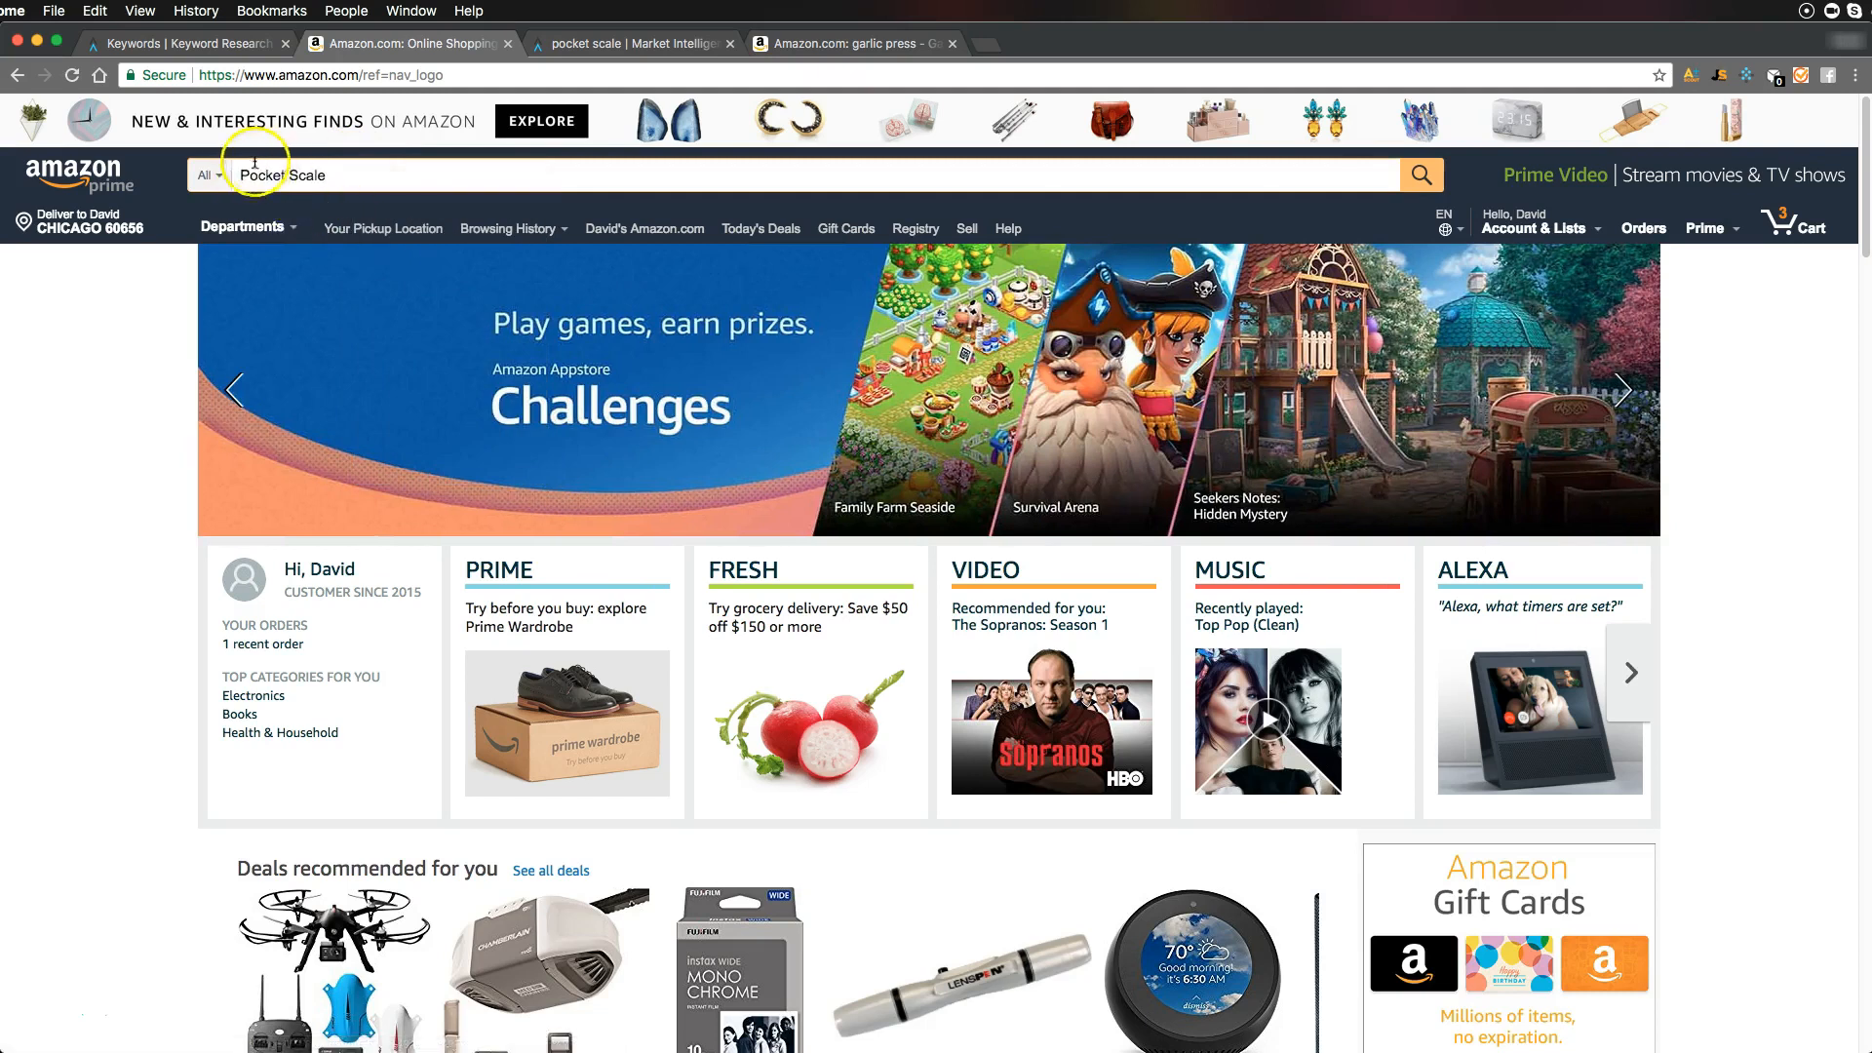
left_click(1417, 176)
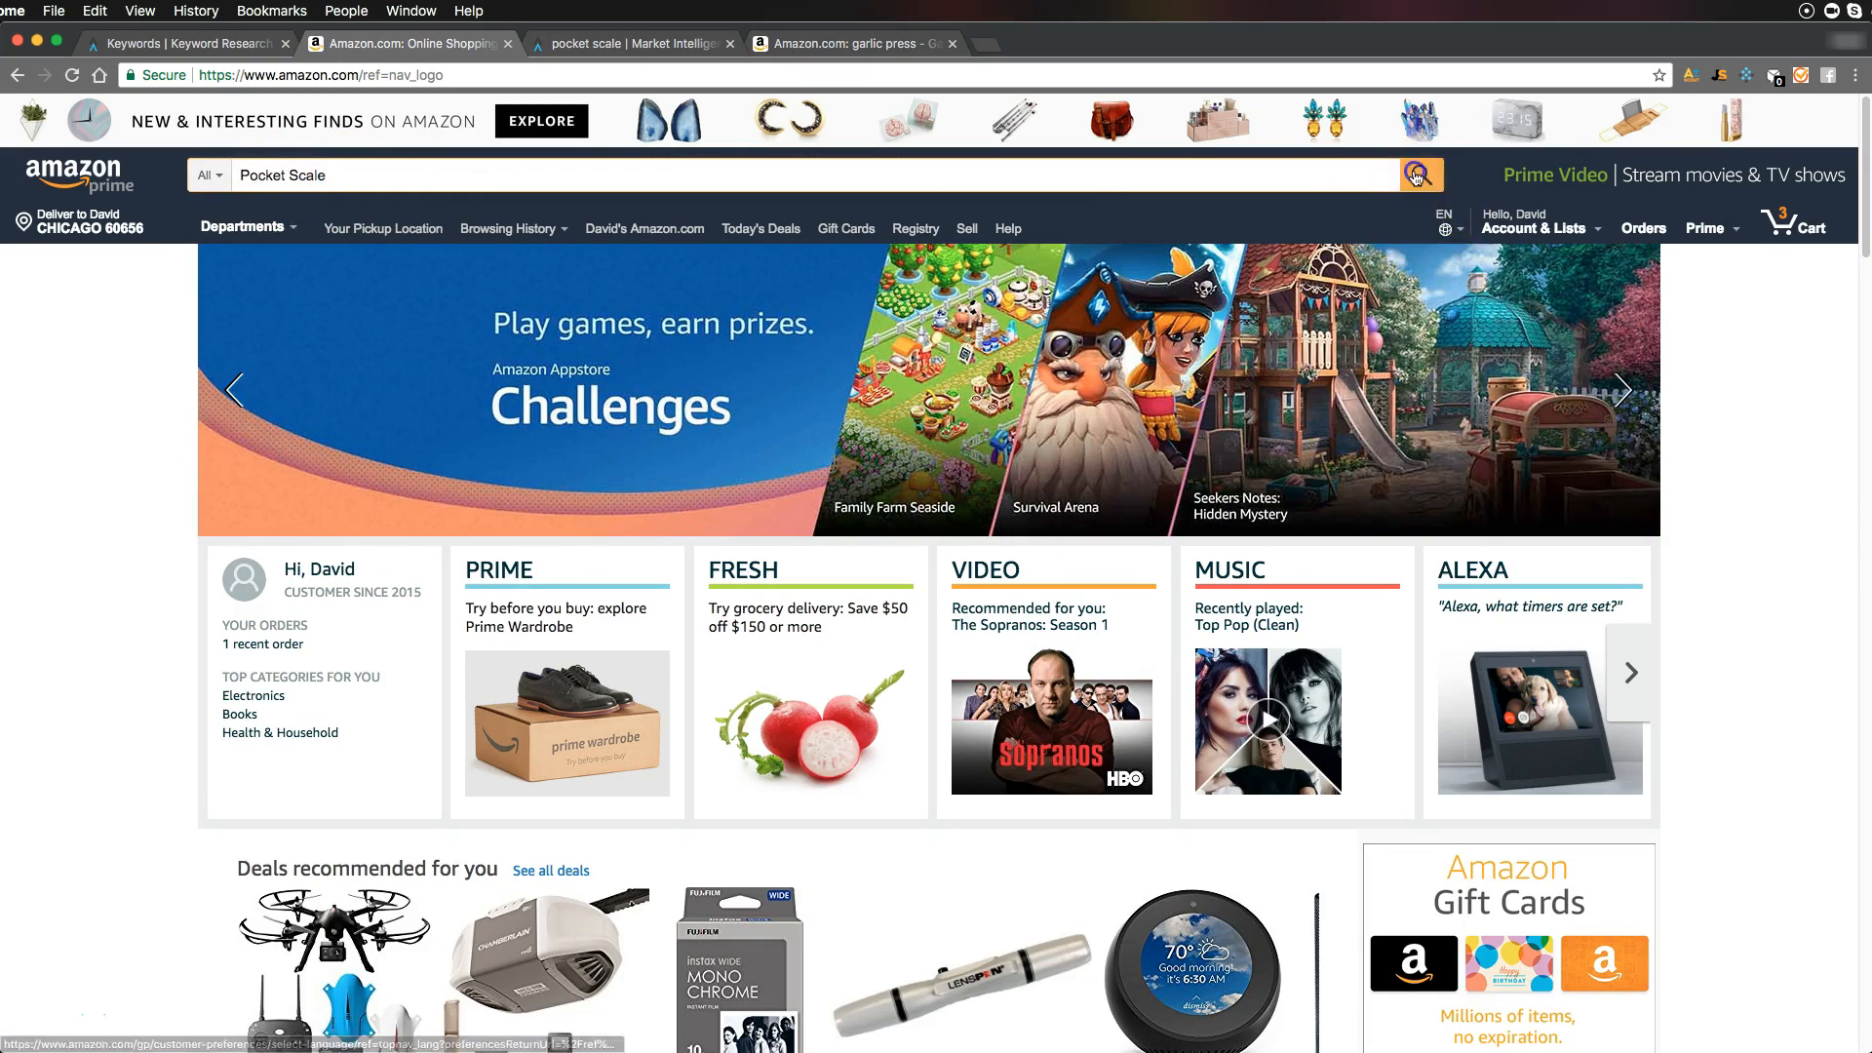
Run the Viral Launch market analysis on Amazon's pocket scale results and highlight its total search volume
scroll(1175, 642, "down", 4)
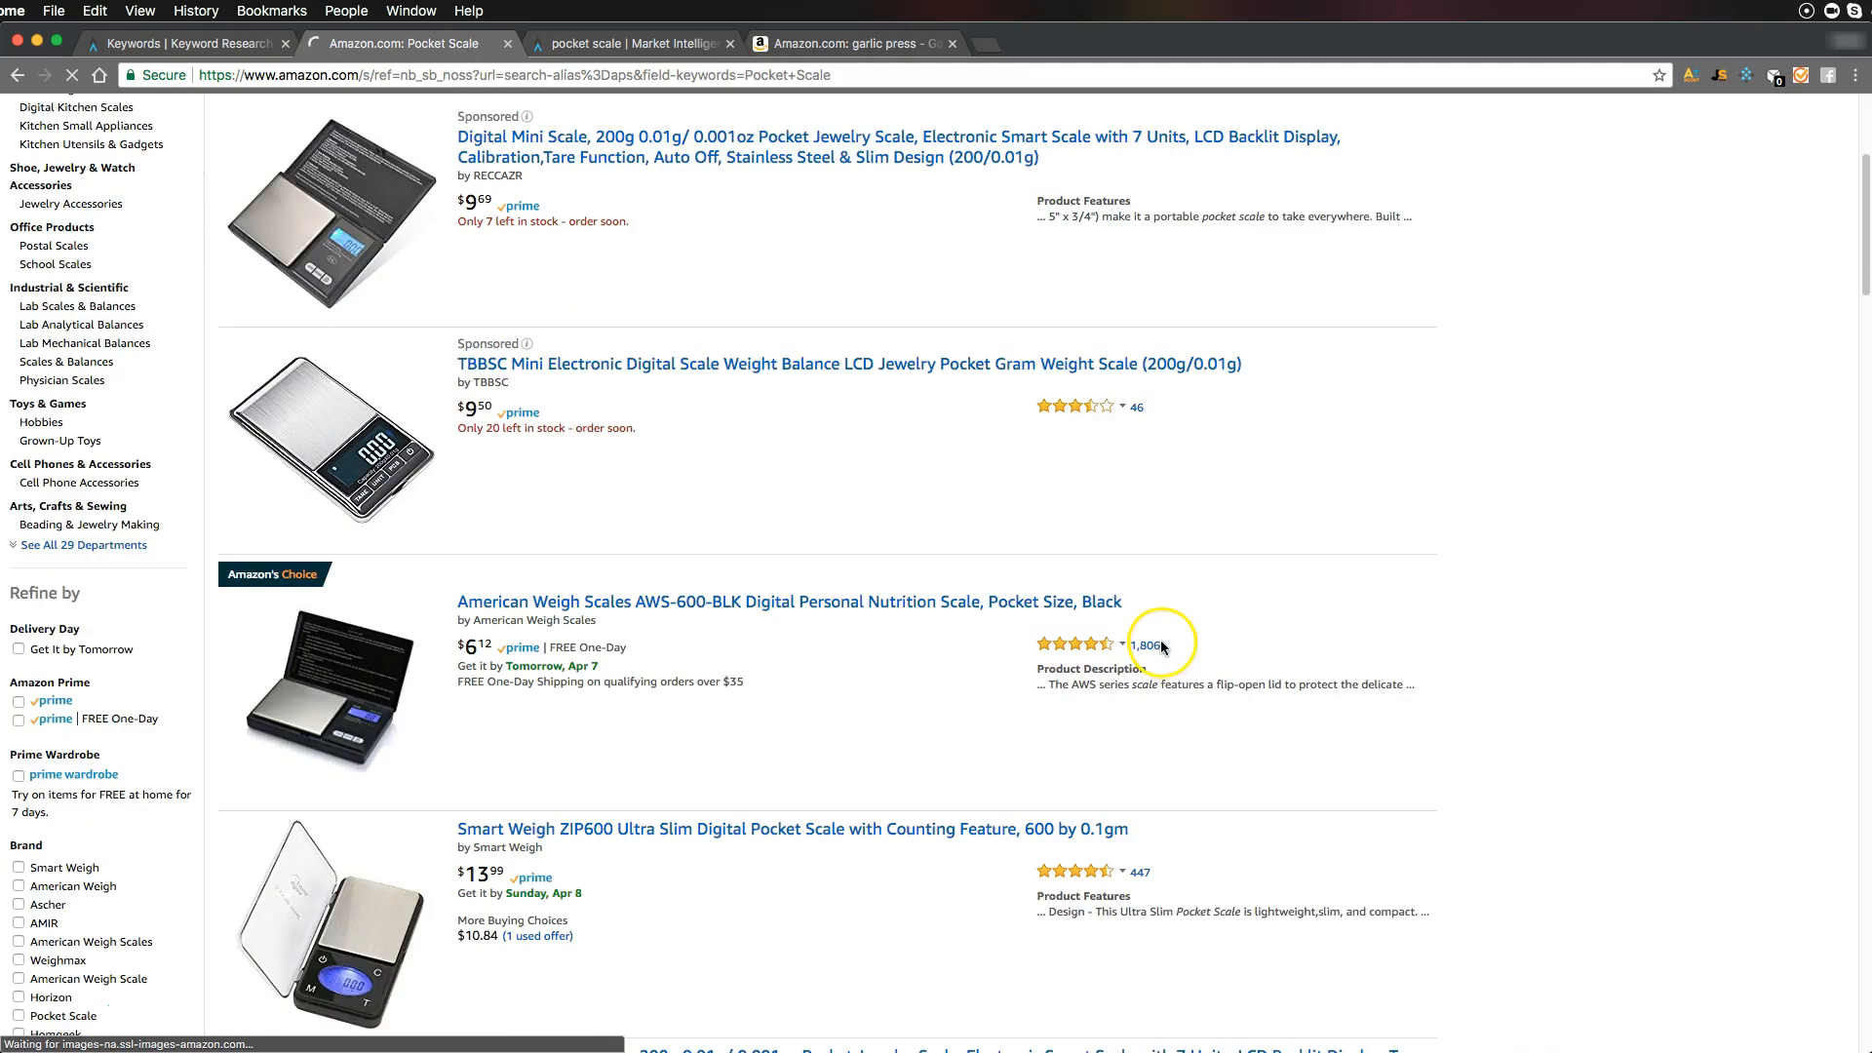
scroll(1158, 640, "down", 1)
scroll(1377, 700, "down", 3)
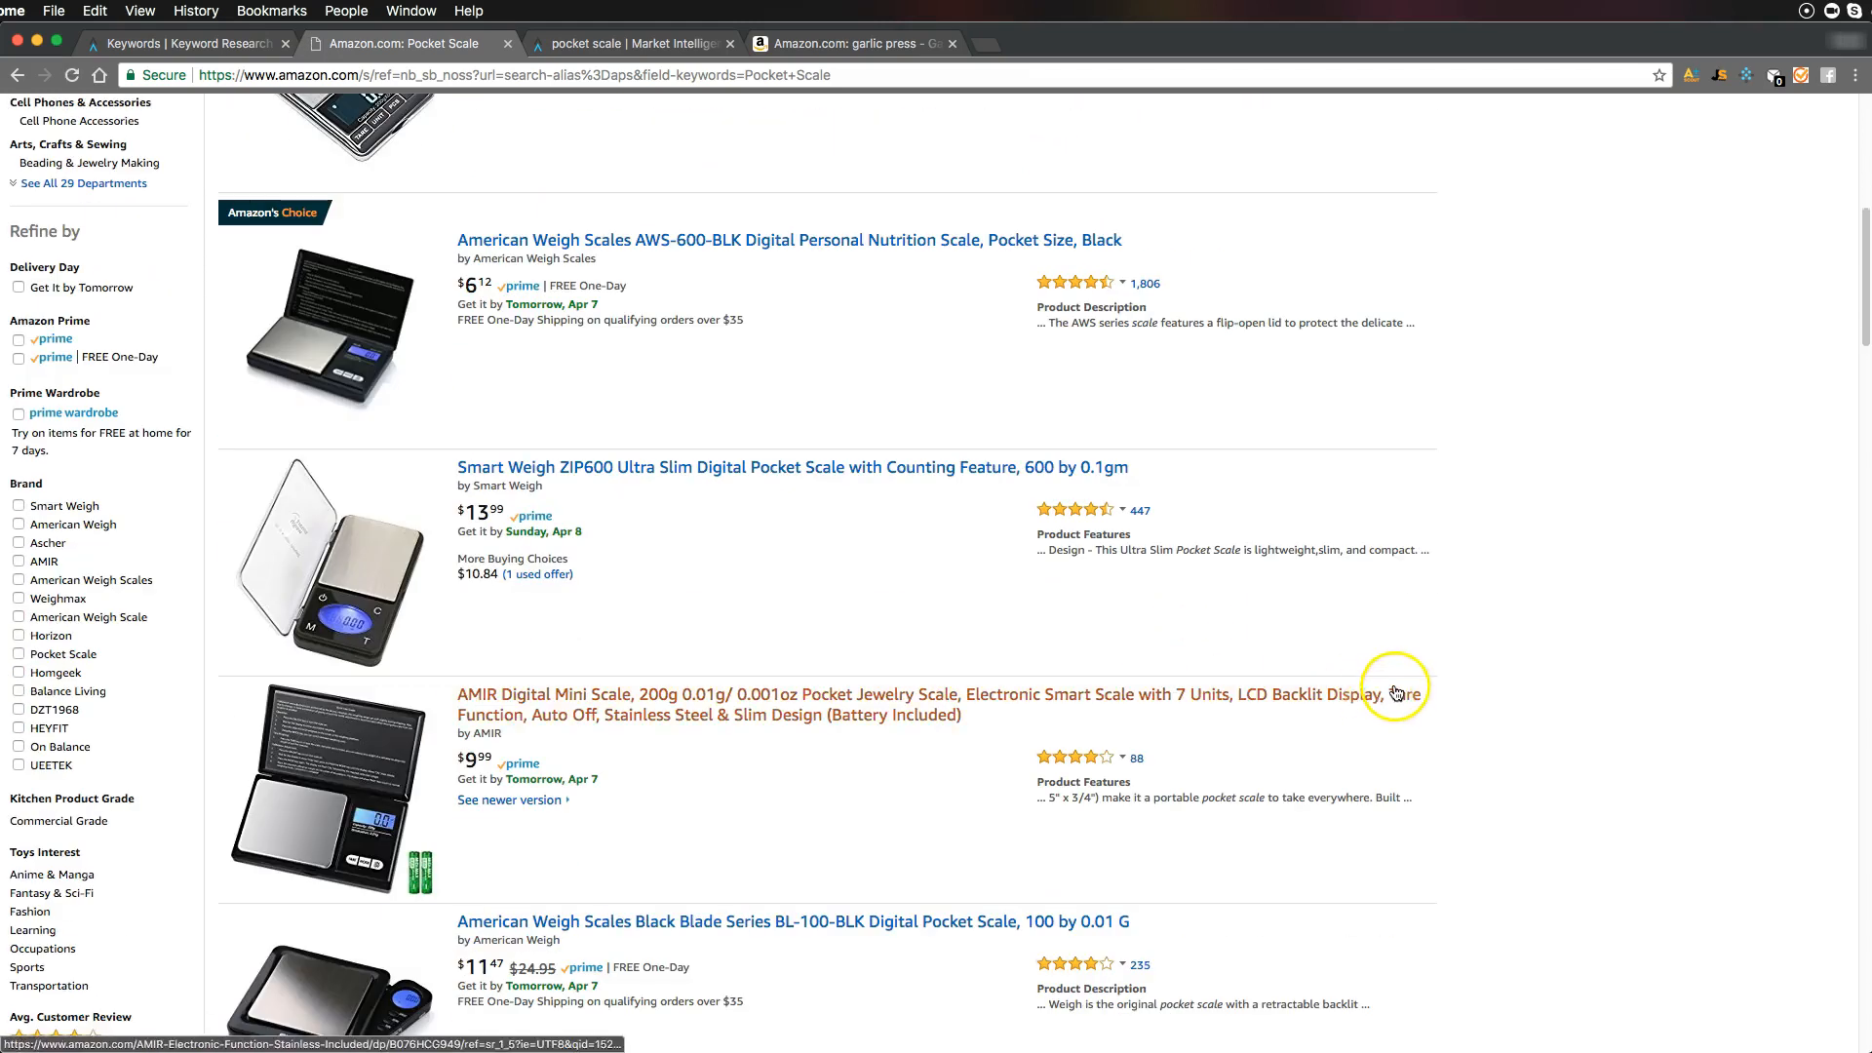
left_click(1748, 80)
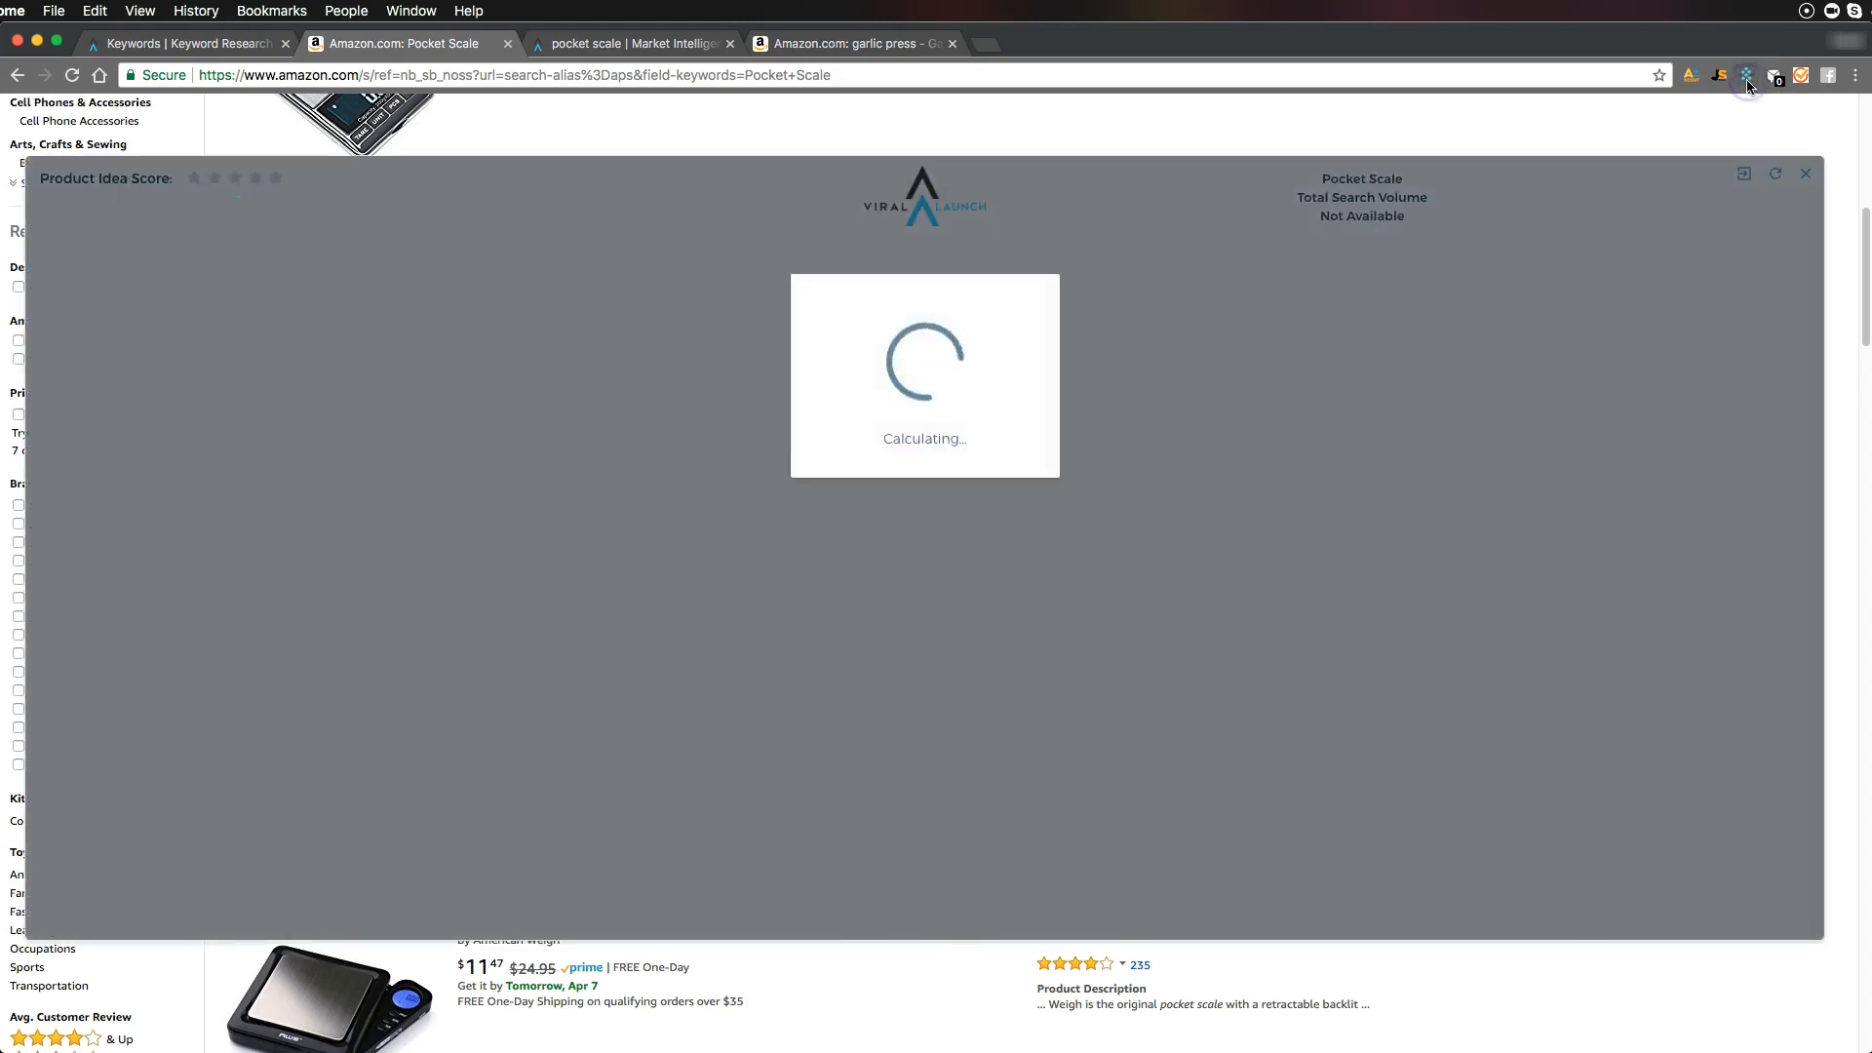
triple_click(1207, 209)
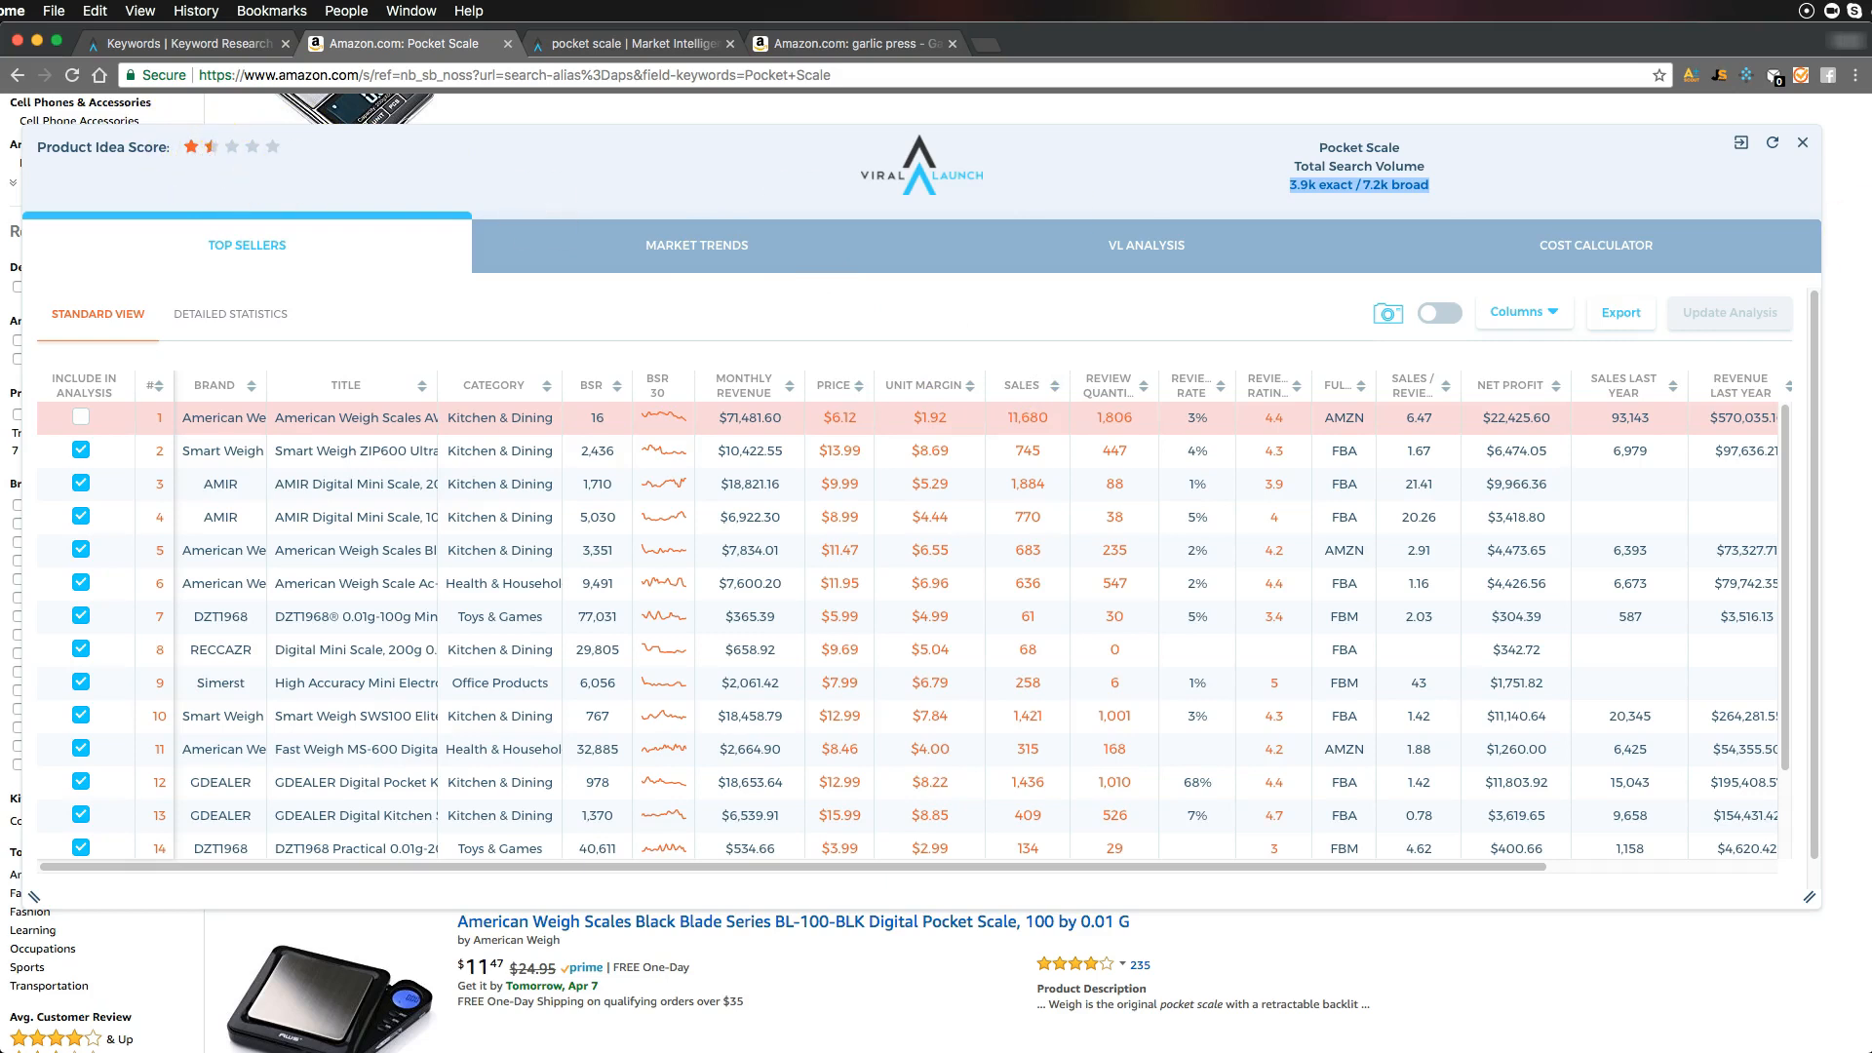
Close the market analysis and review the competing pocket scale listings in Amazon's search results down to the Zilink scale
left_click(1803, 142)
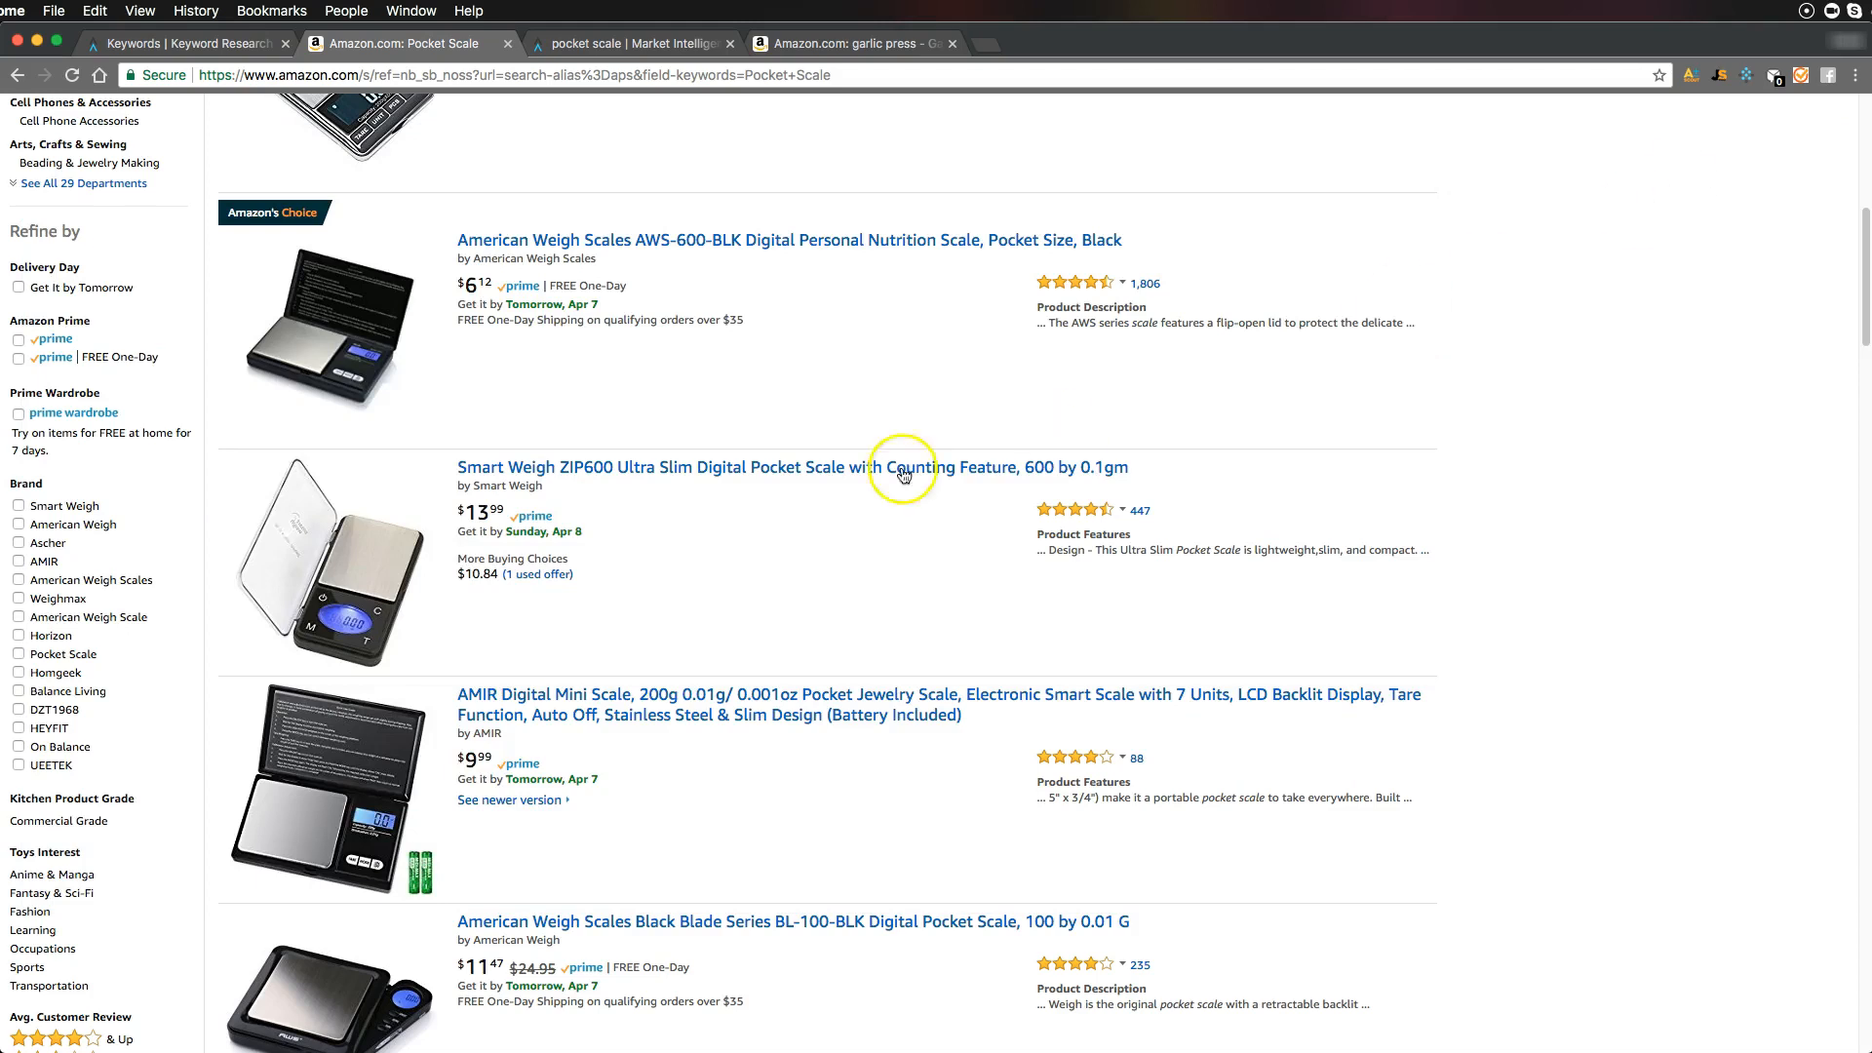
scroll(663, 650, "down", 3)
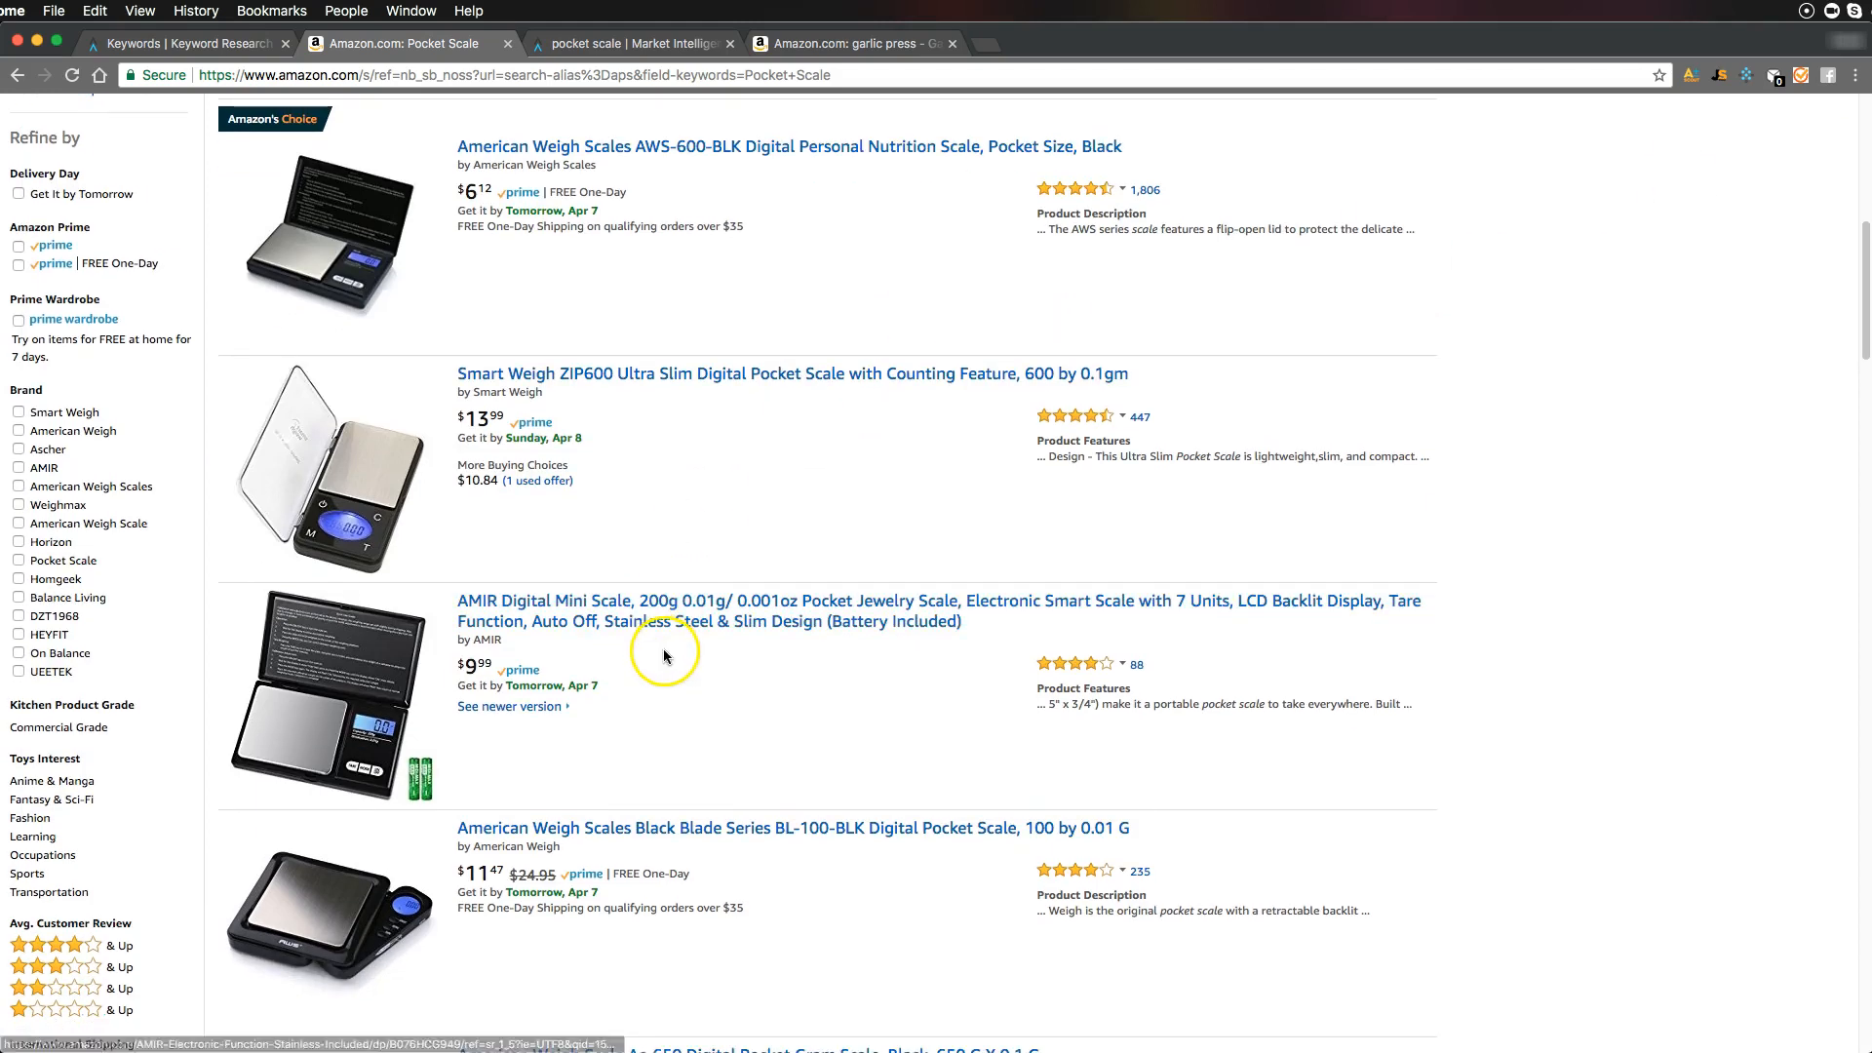
scroll(663, 655, "down", 10)
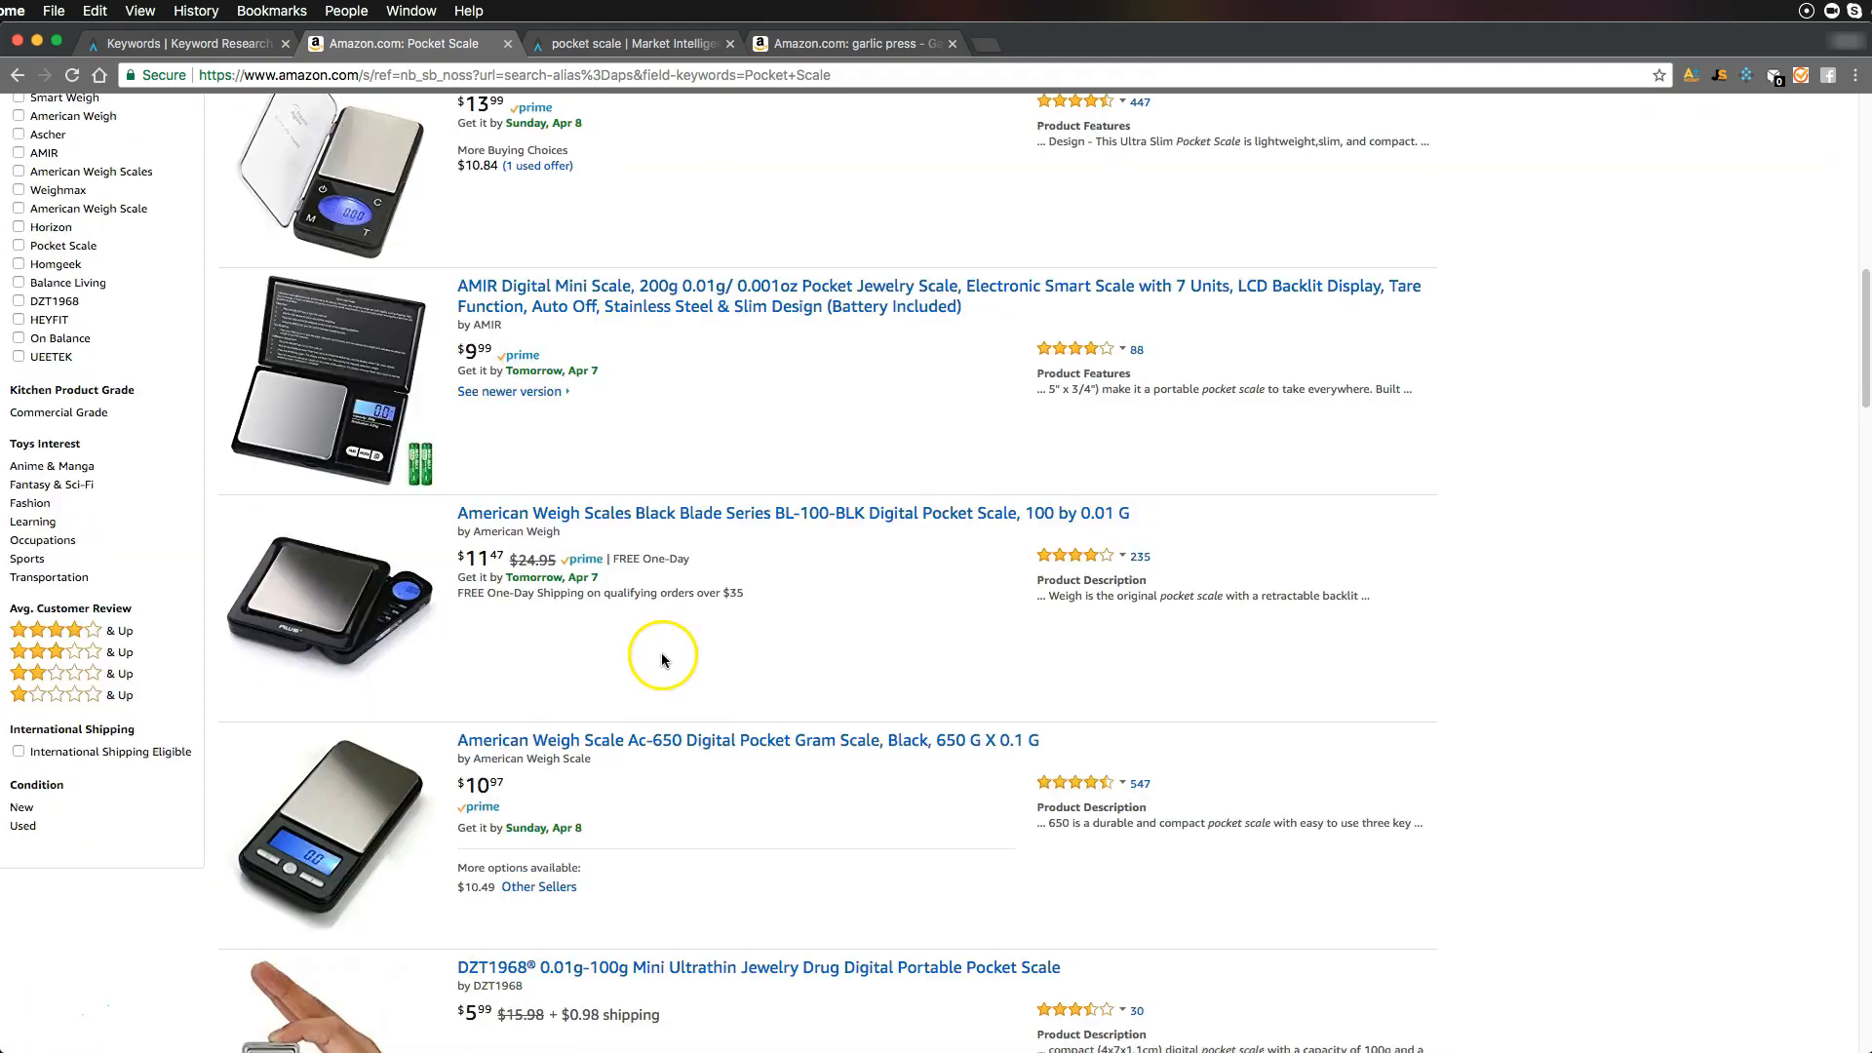
scroll(660, 666, "down", 5)
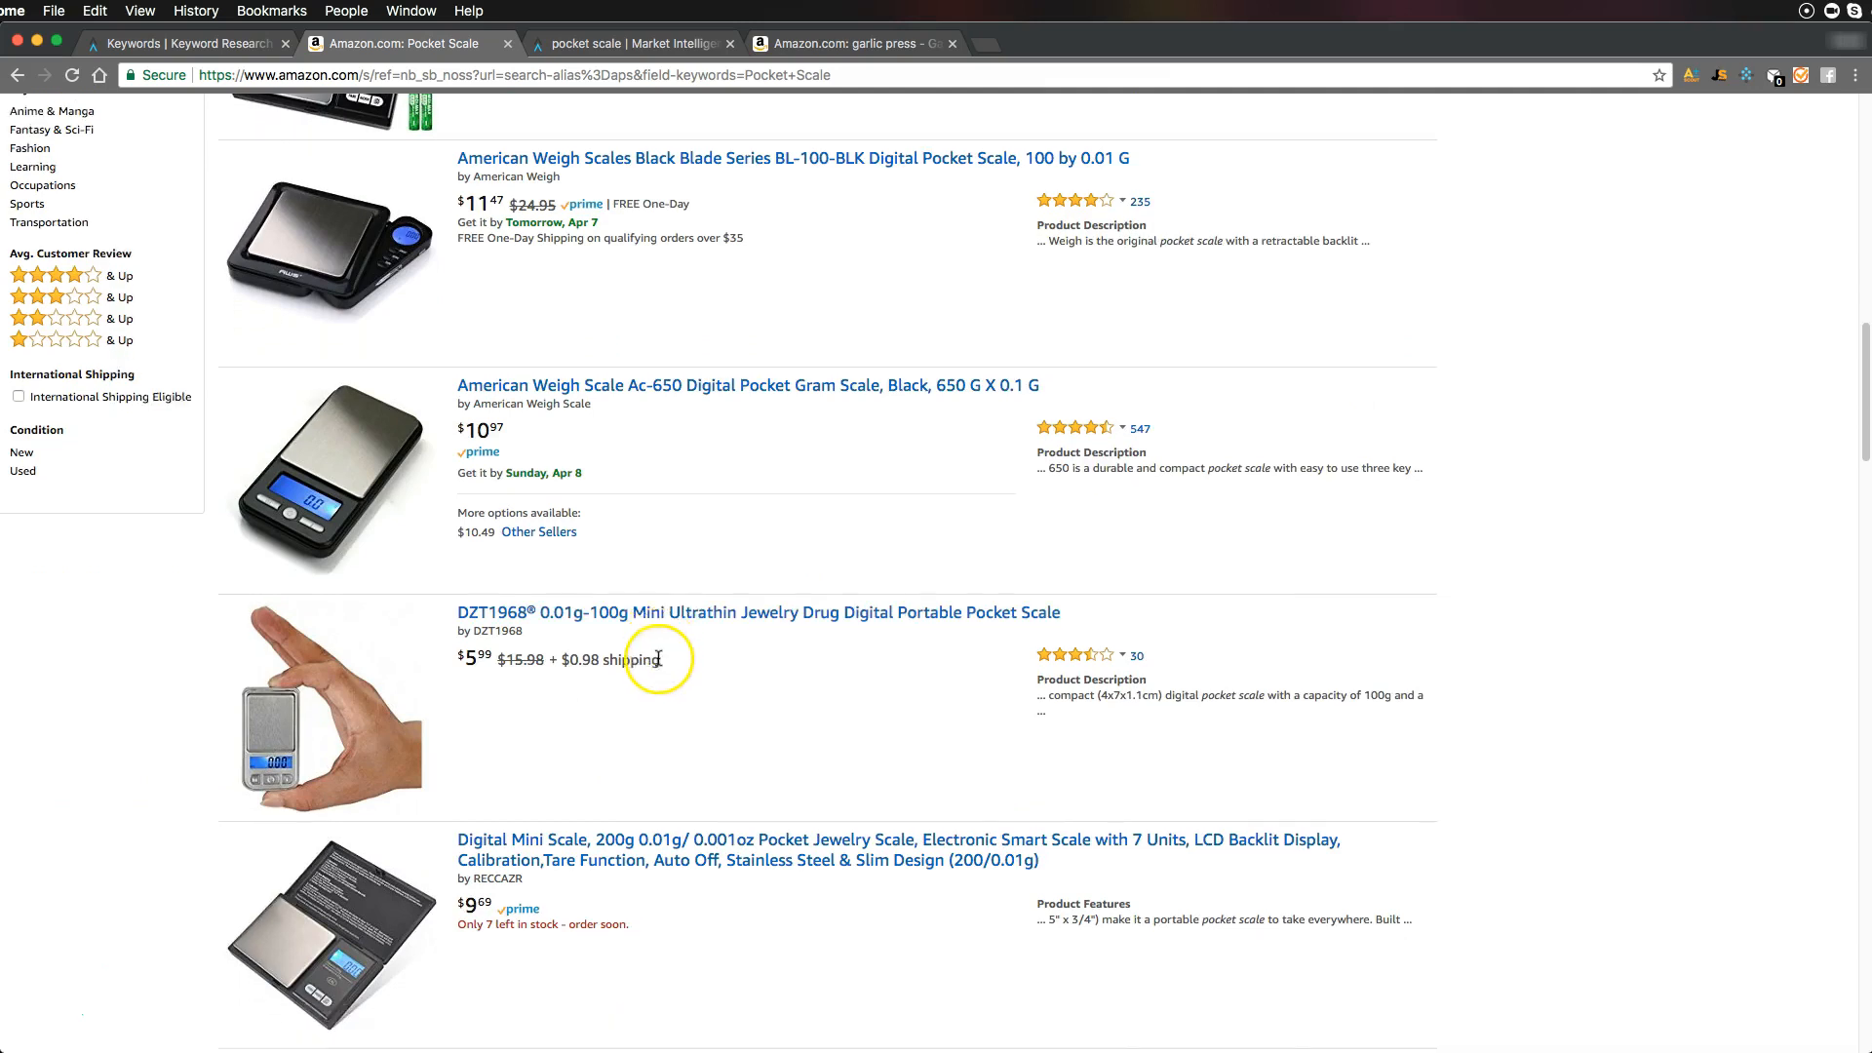
scroll(657, 669, "down", 6)
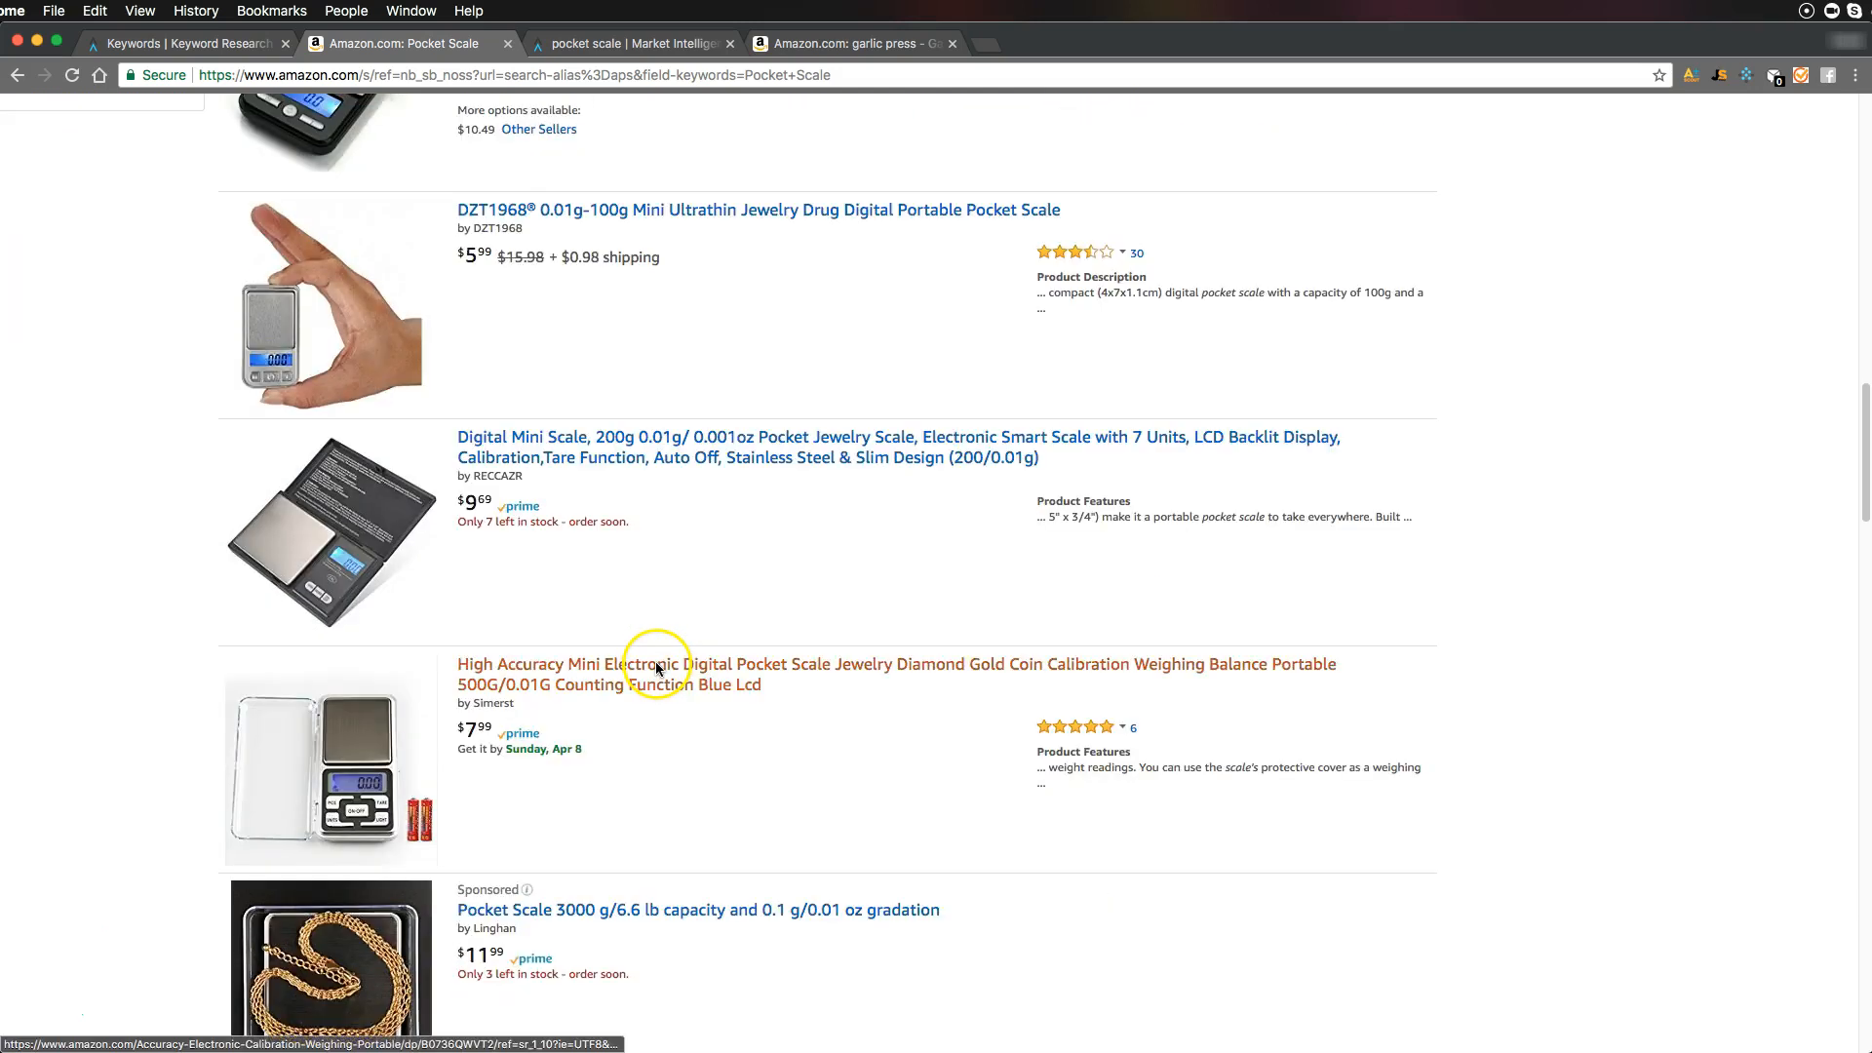
scroll(658, 670, "down", 11)
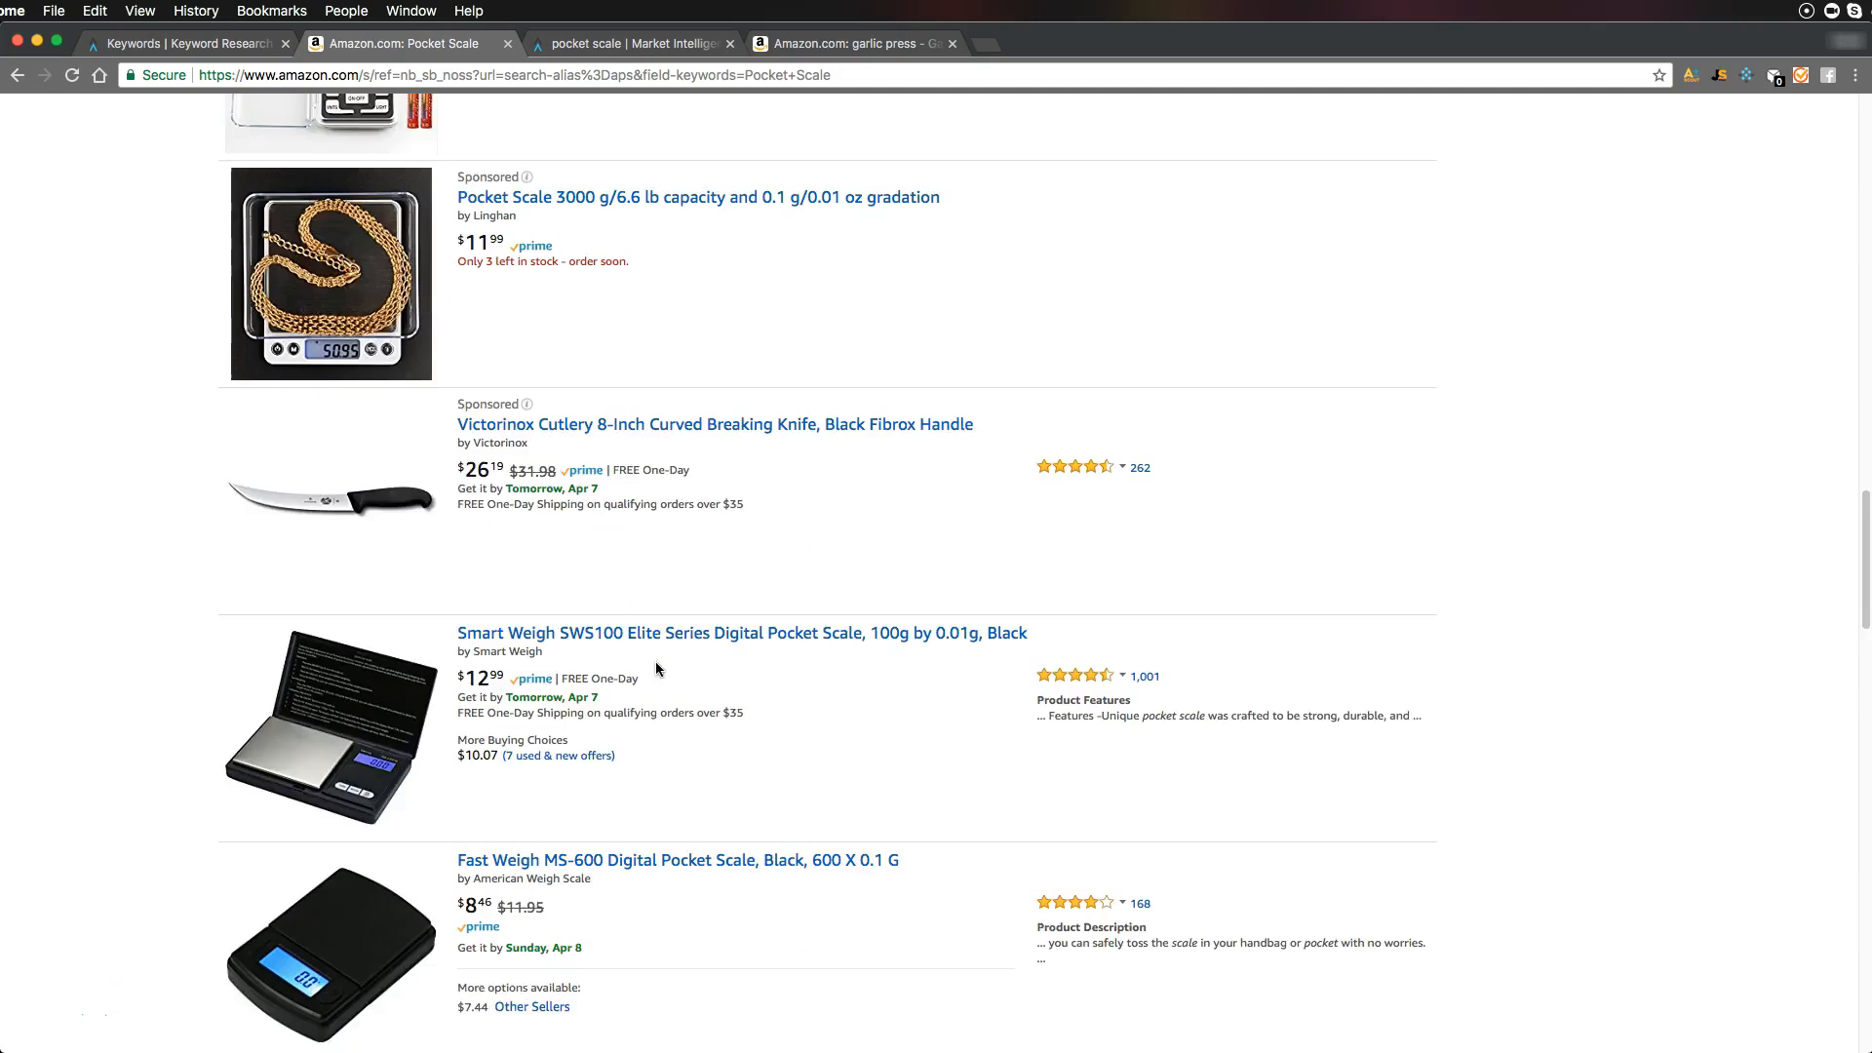
scroll(655, 667, "down", 2)
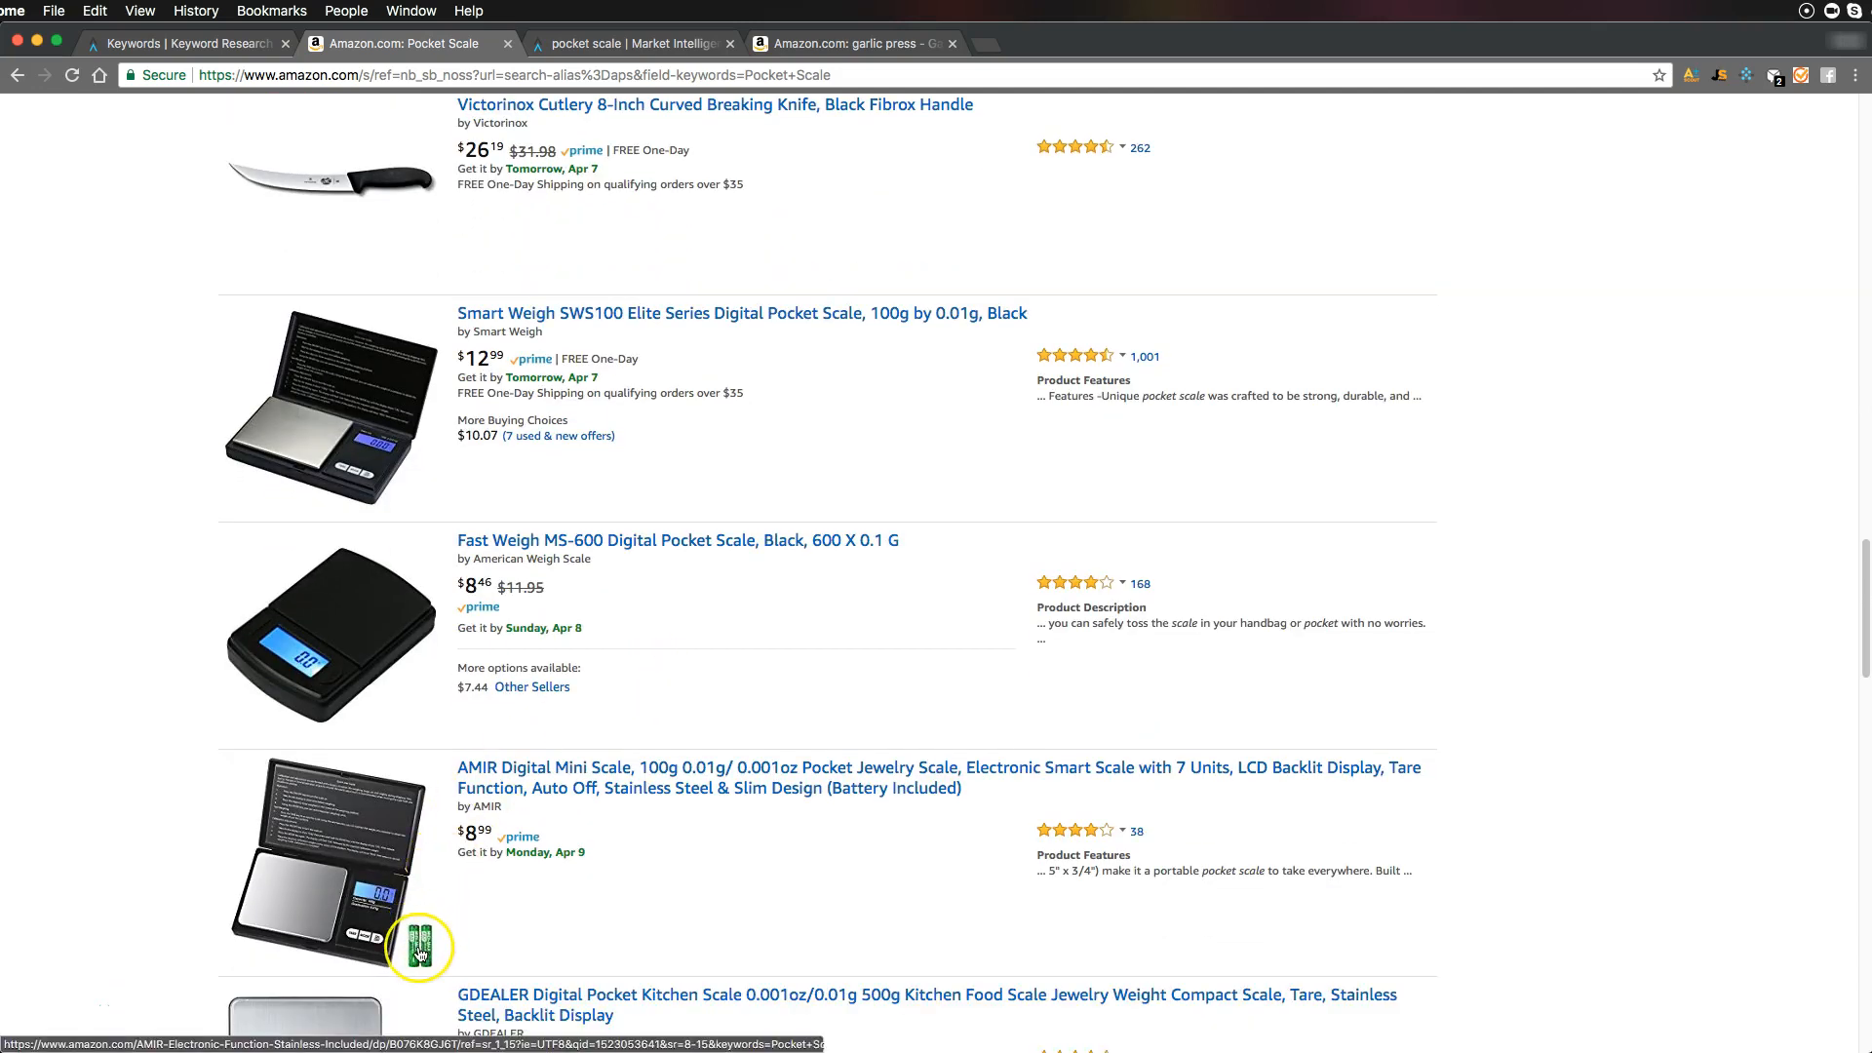
scroll(663, 775, "down", 5)
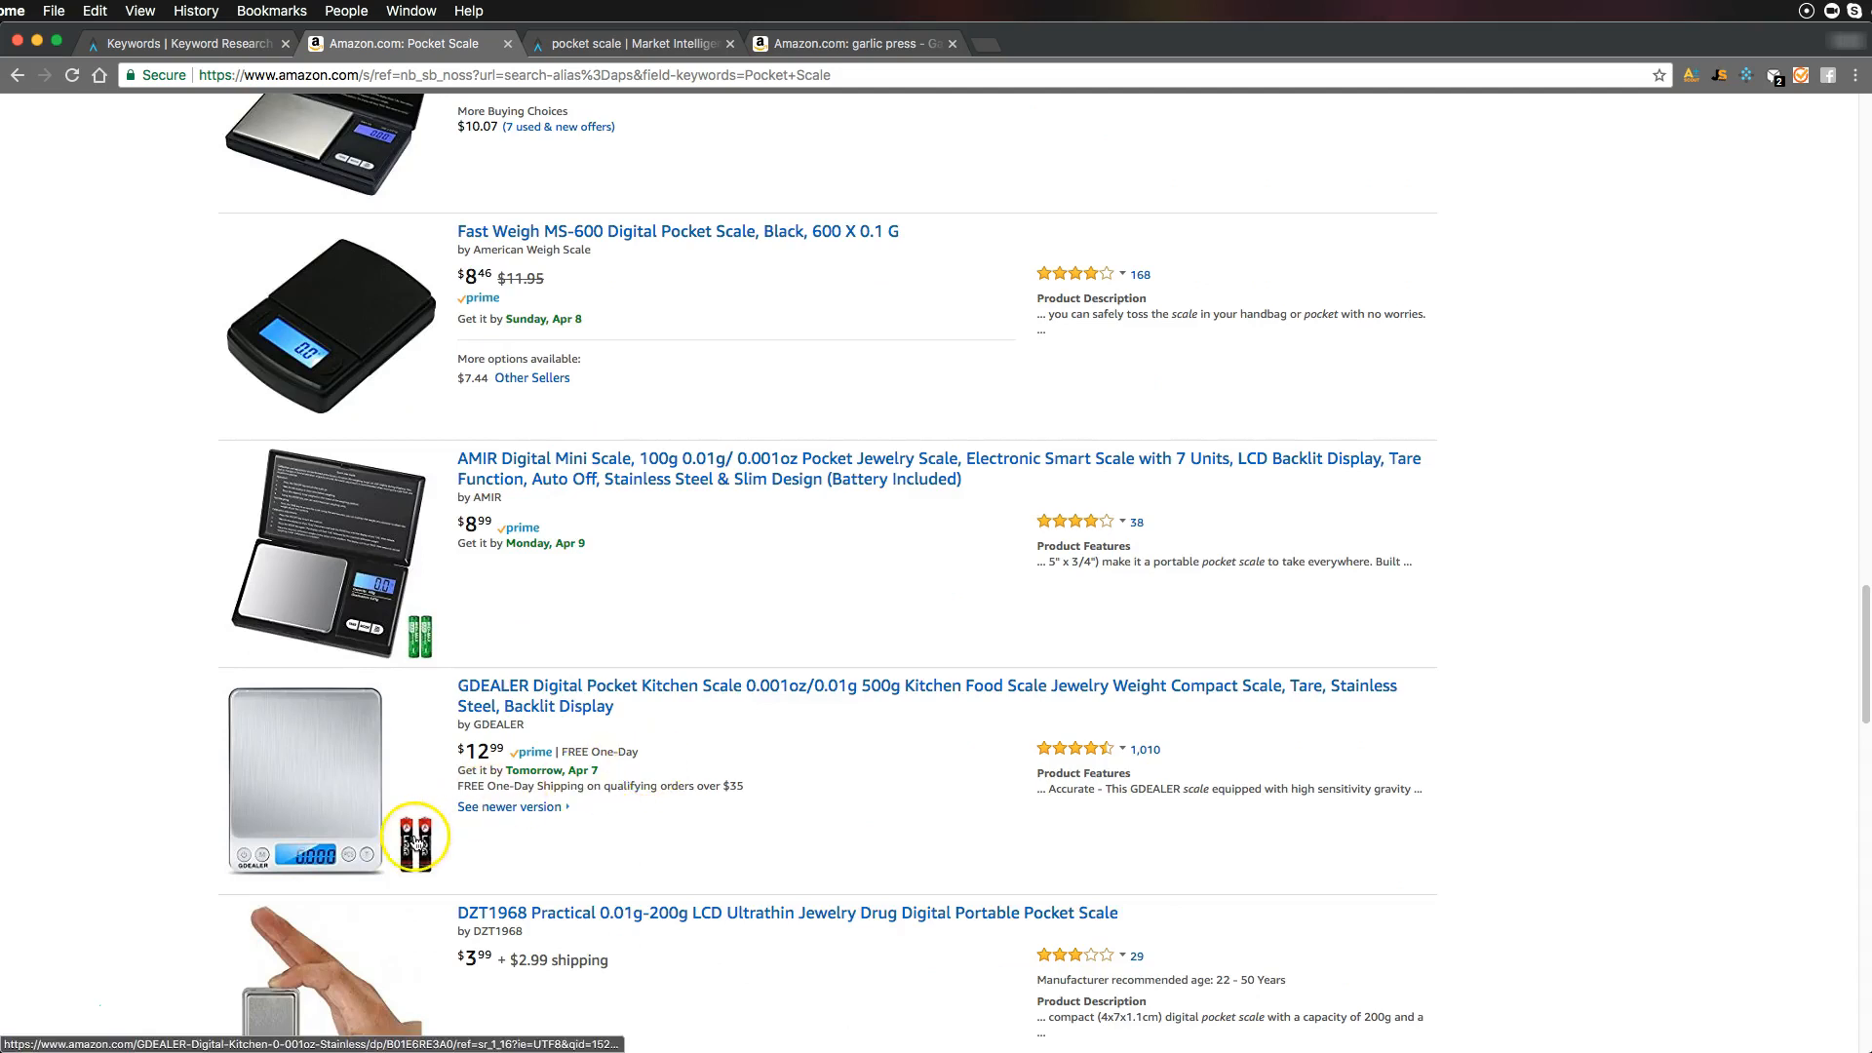
scroll(614, 612, "down", 10)
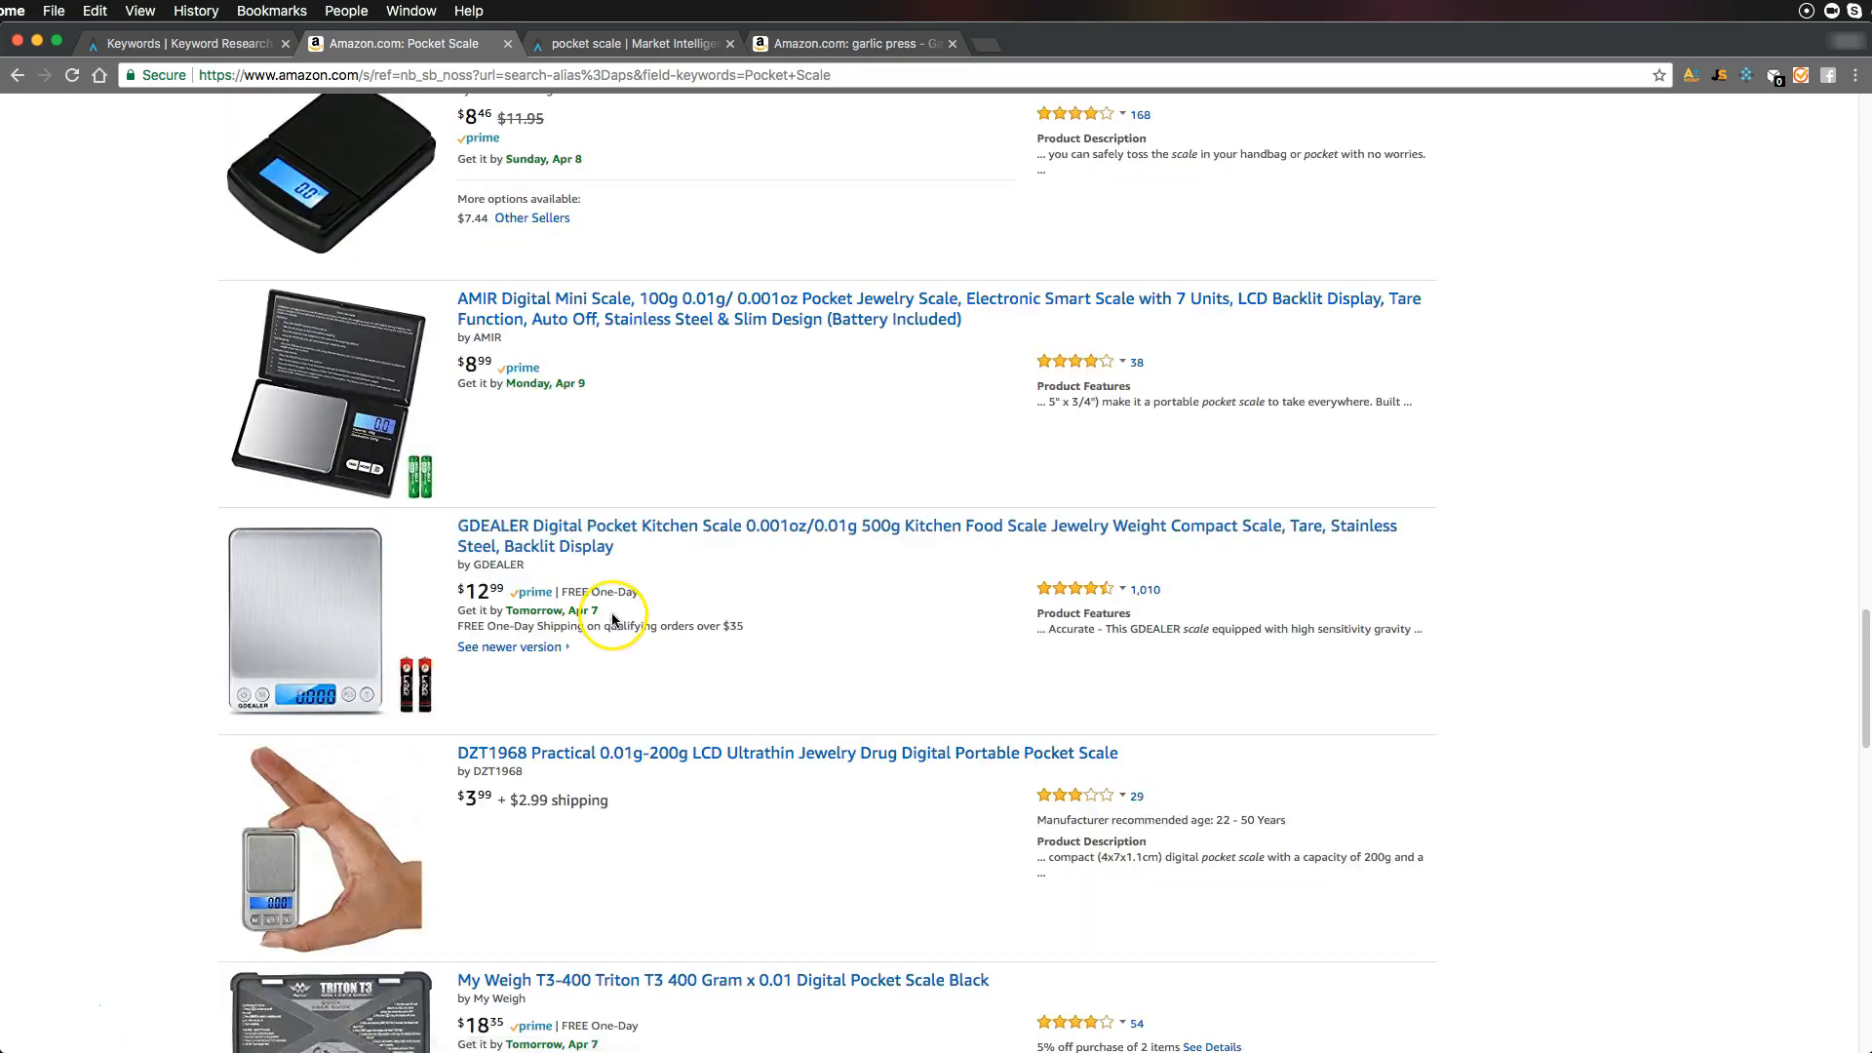
scroll(620, 607, "down", 4)
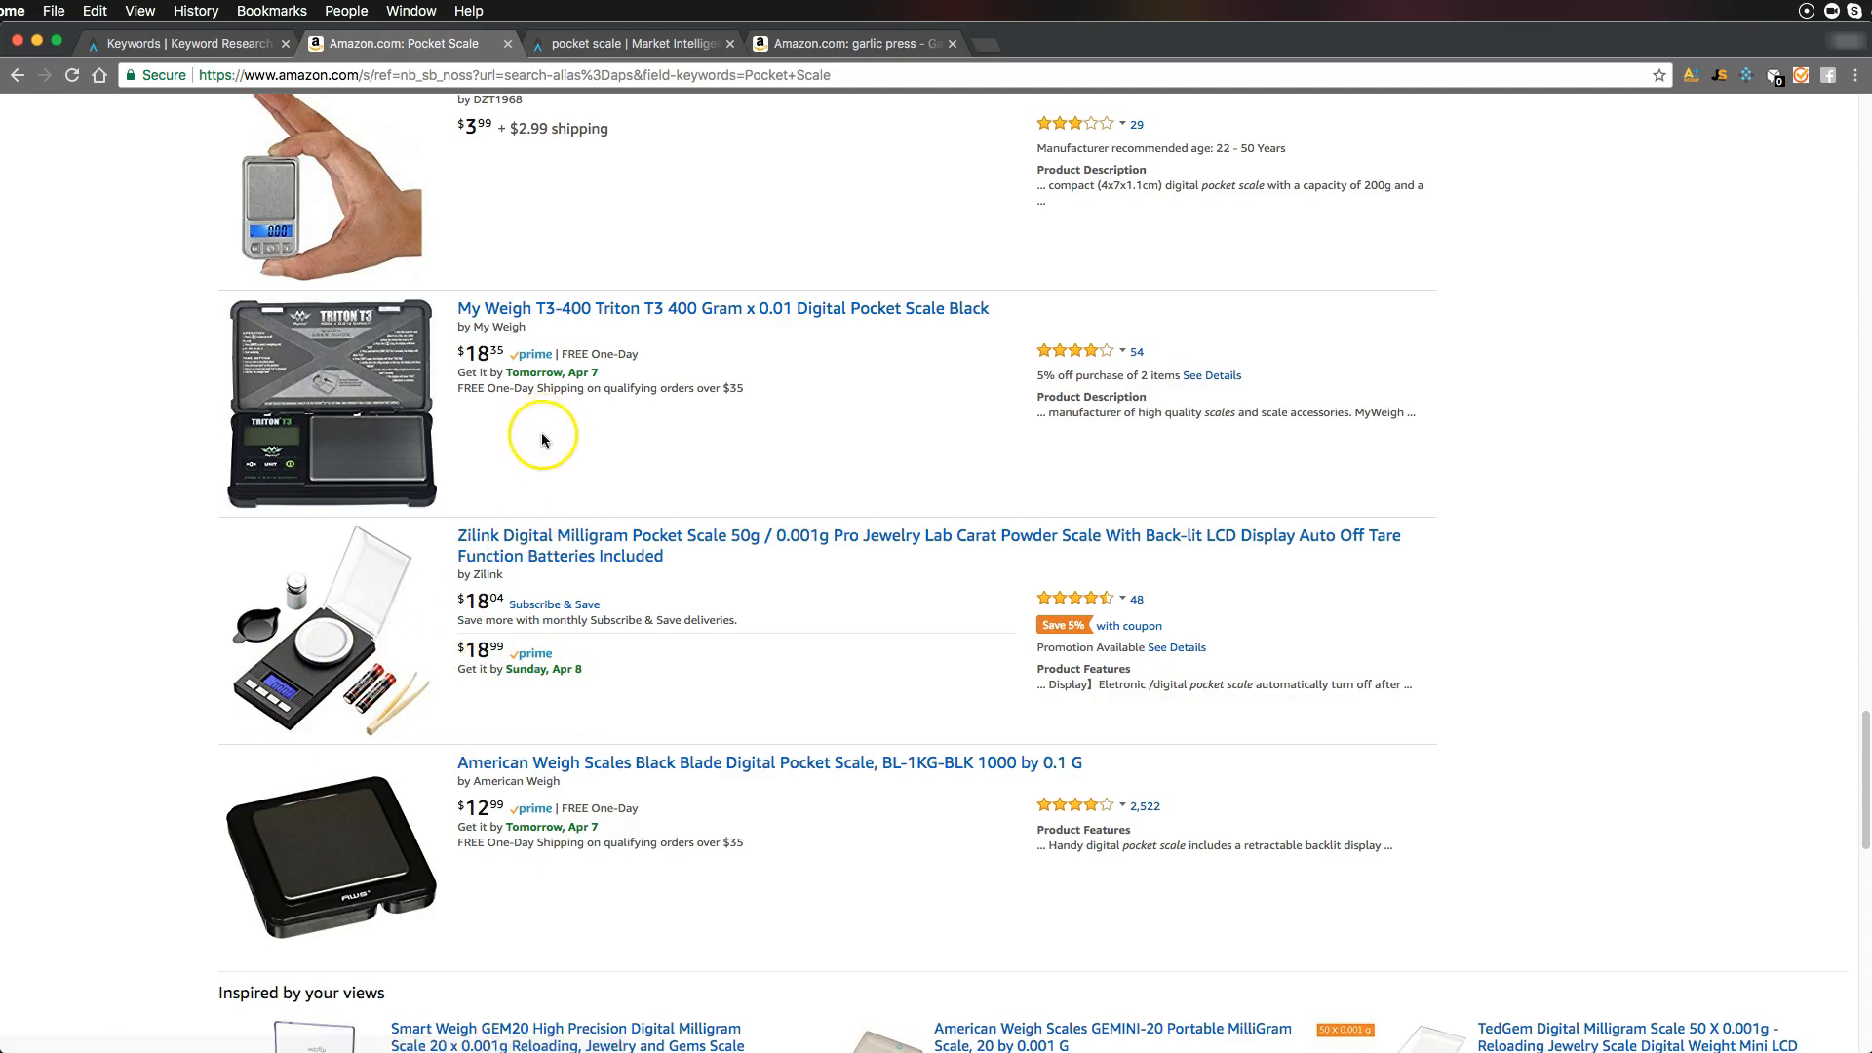
Compare the Zilink scale's photo and included accessories with the other pocket scale listings, returning to the first results
scroll(535, 430, "up", 4)
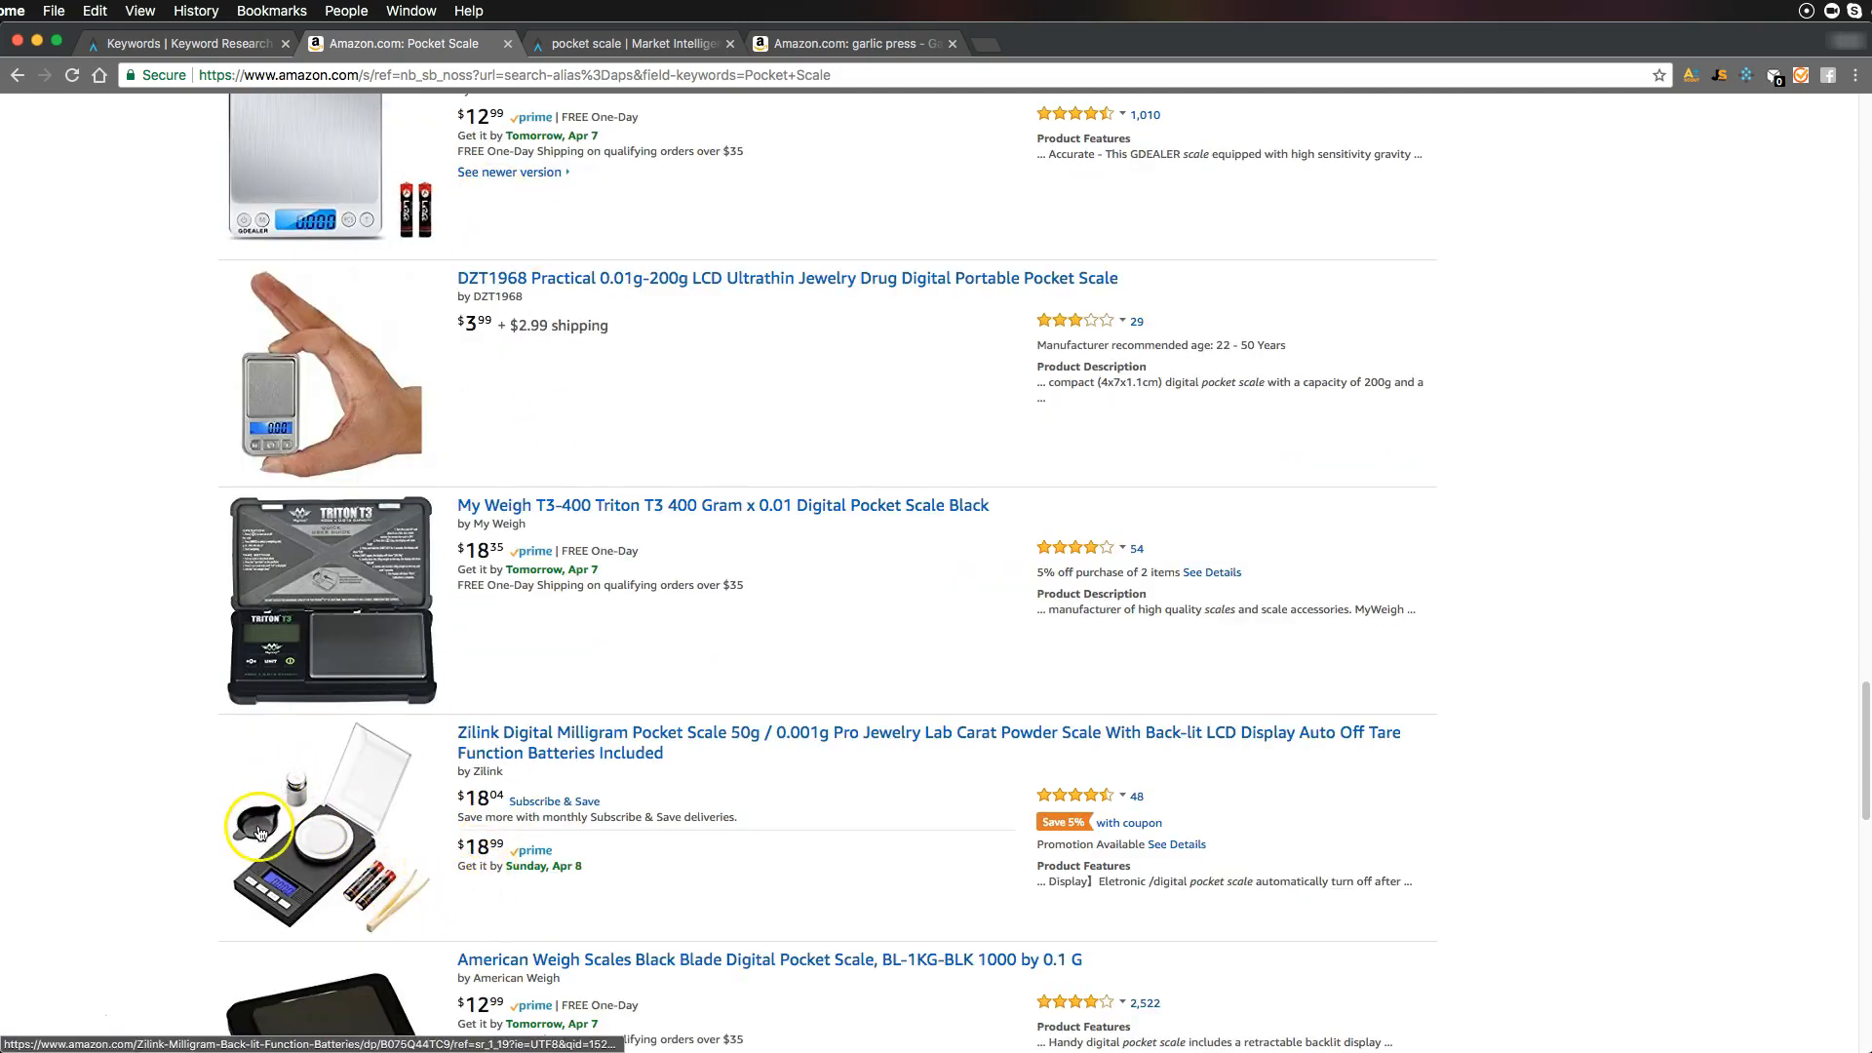
scroll(260, 832, "up", 4)
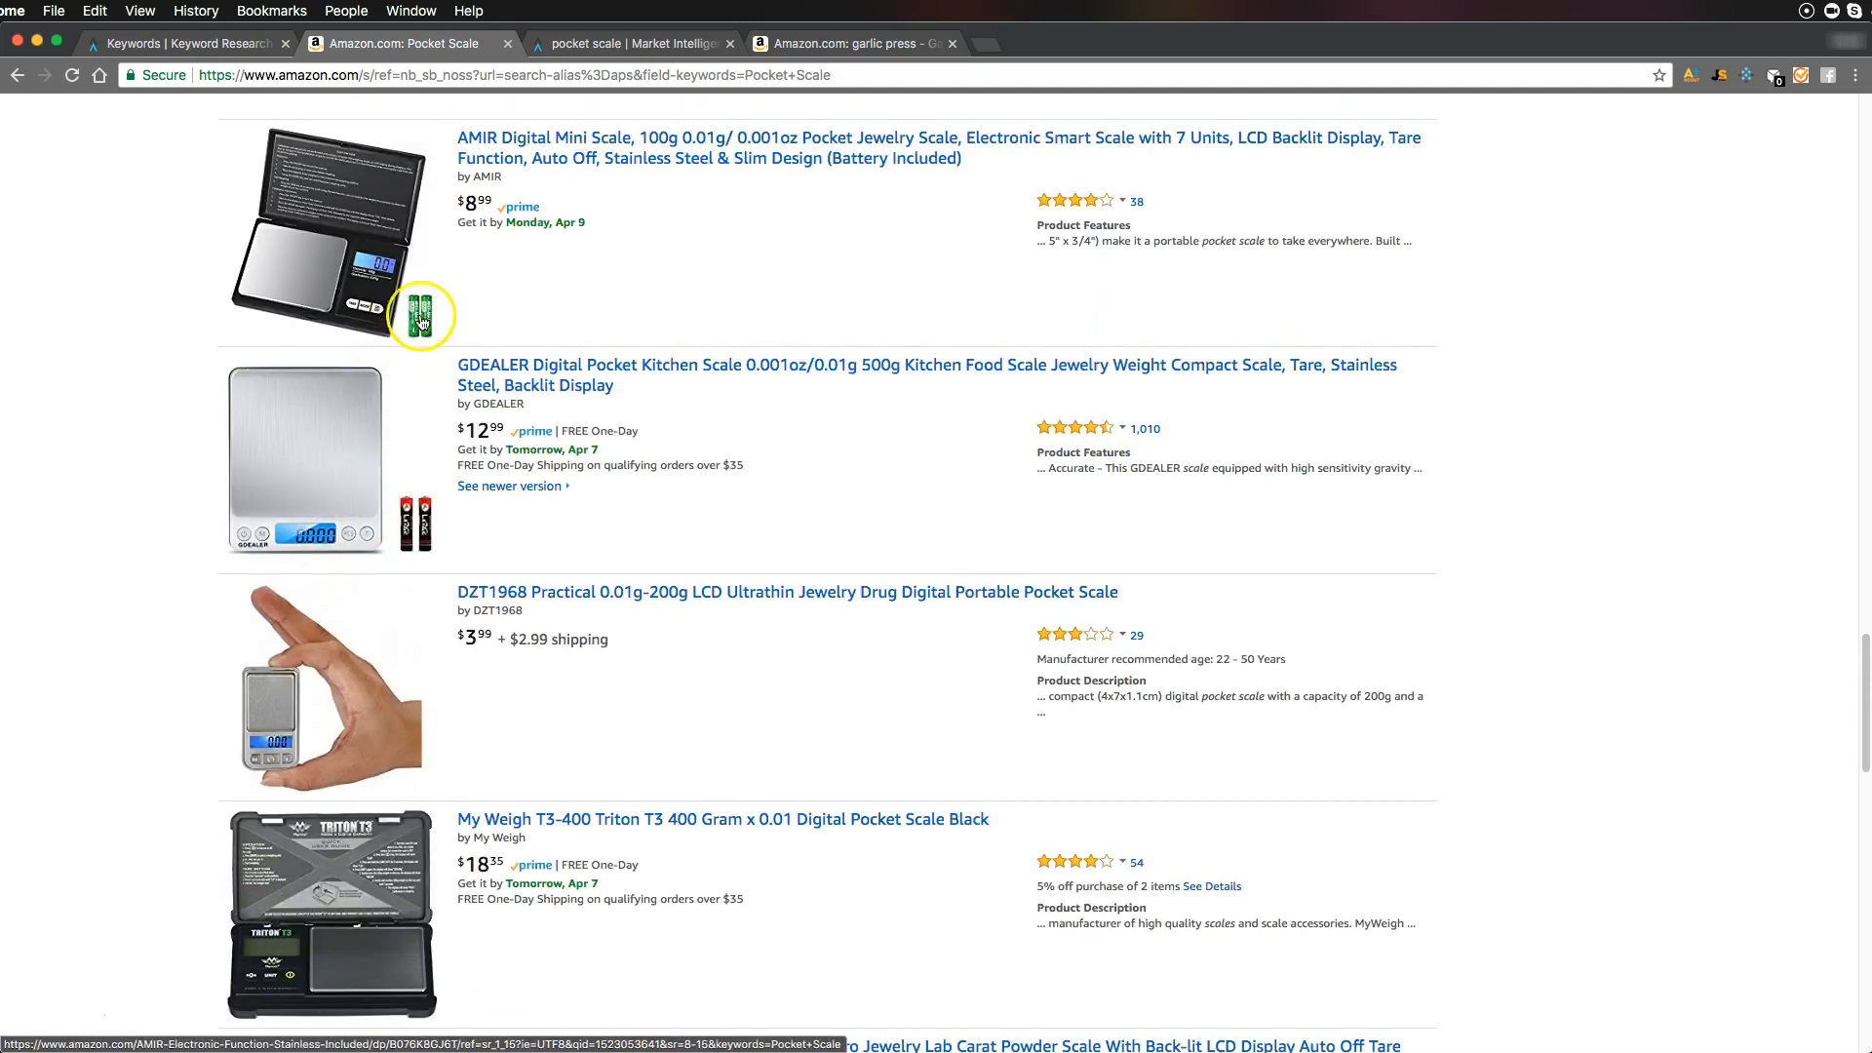
scroll(399, 488, "down", 6)
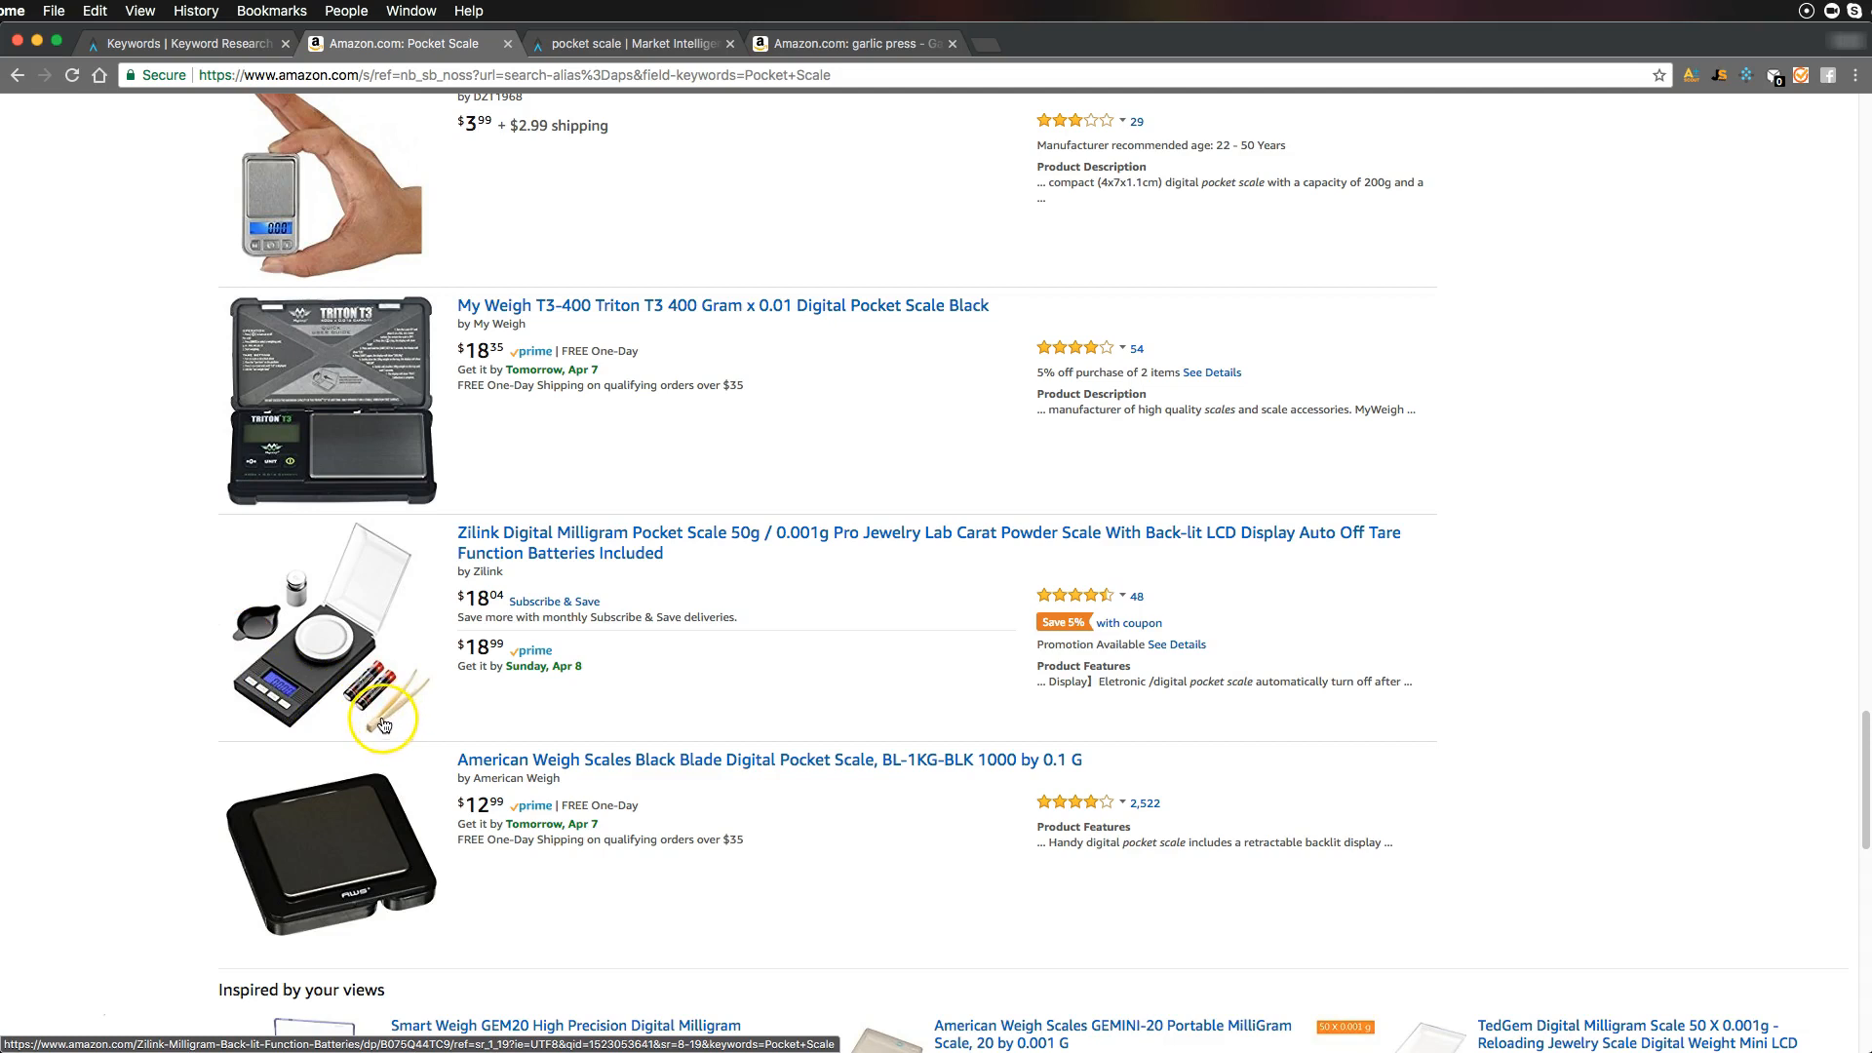
scroll(527, 707, "up", 5)
scroll(527, 712, "up", 10)
scroll(529, 706, "up", 5)
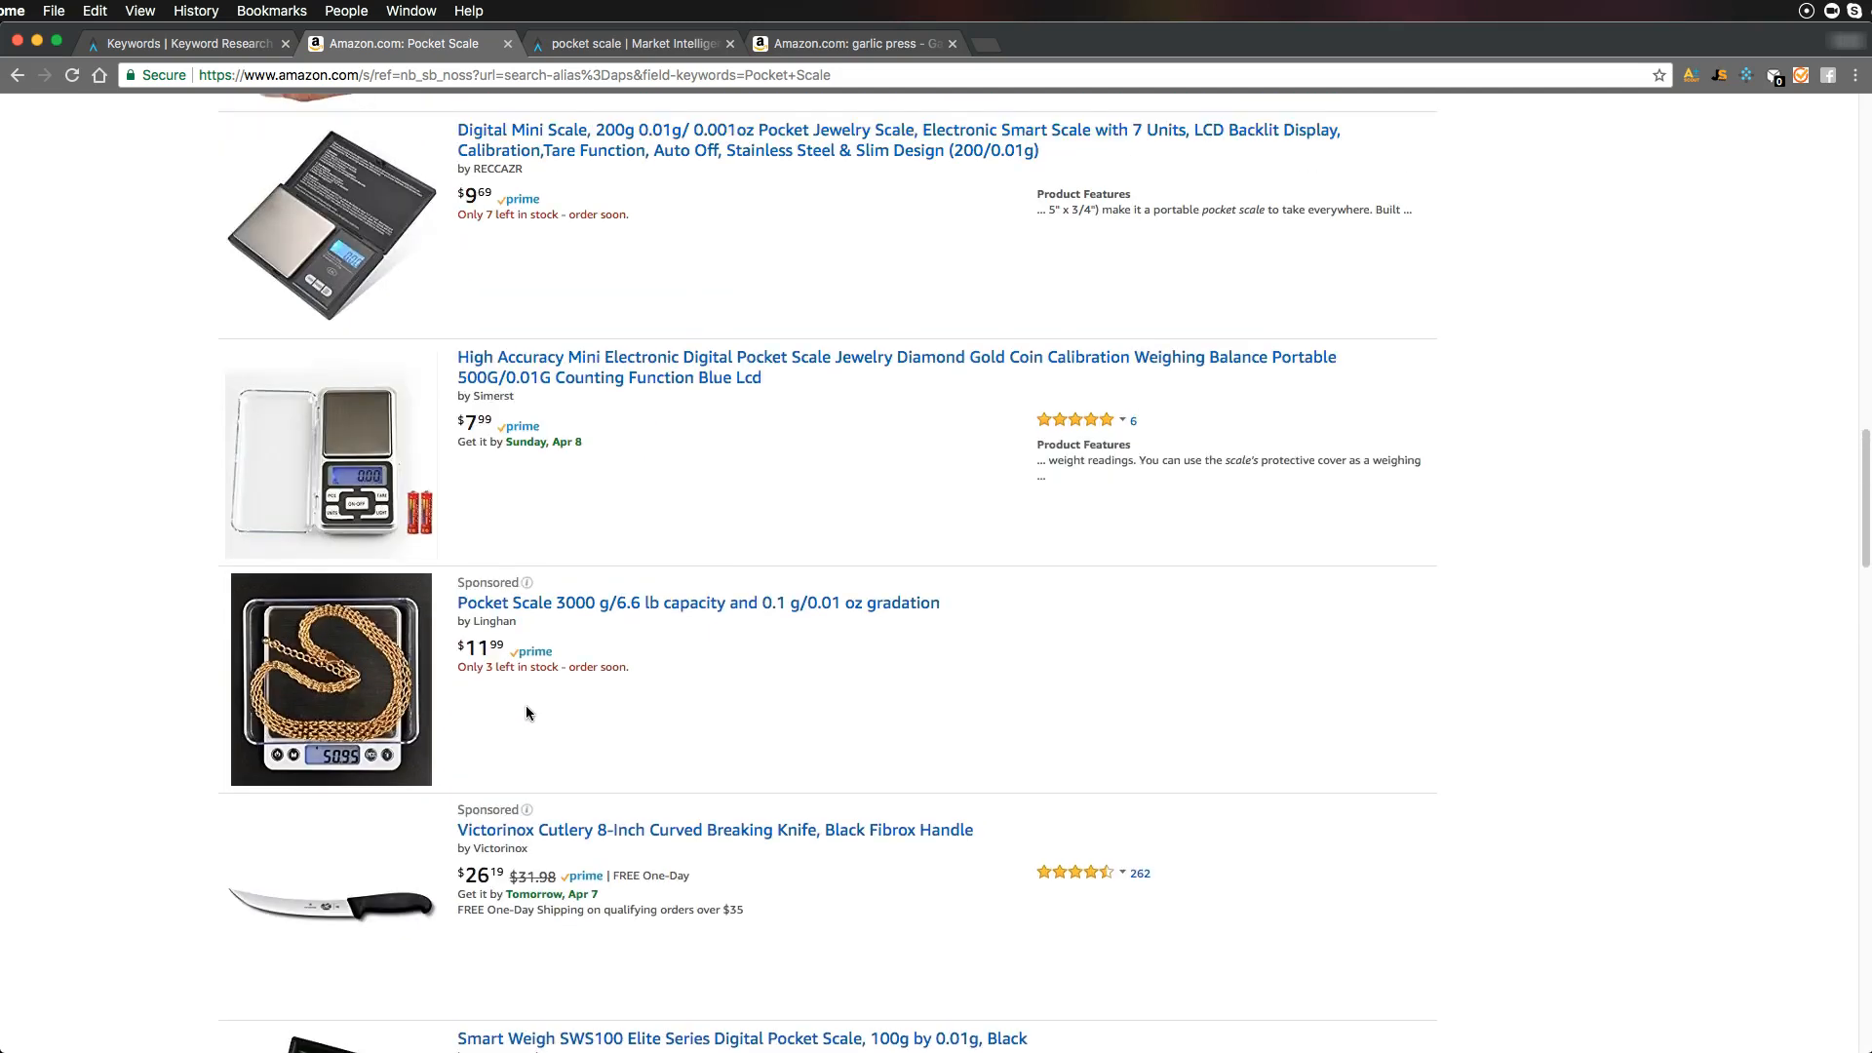
scroll(526, 713, "up", 7)
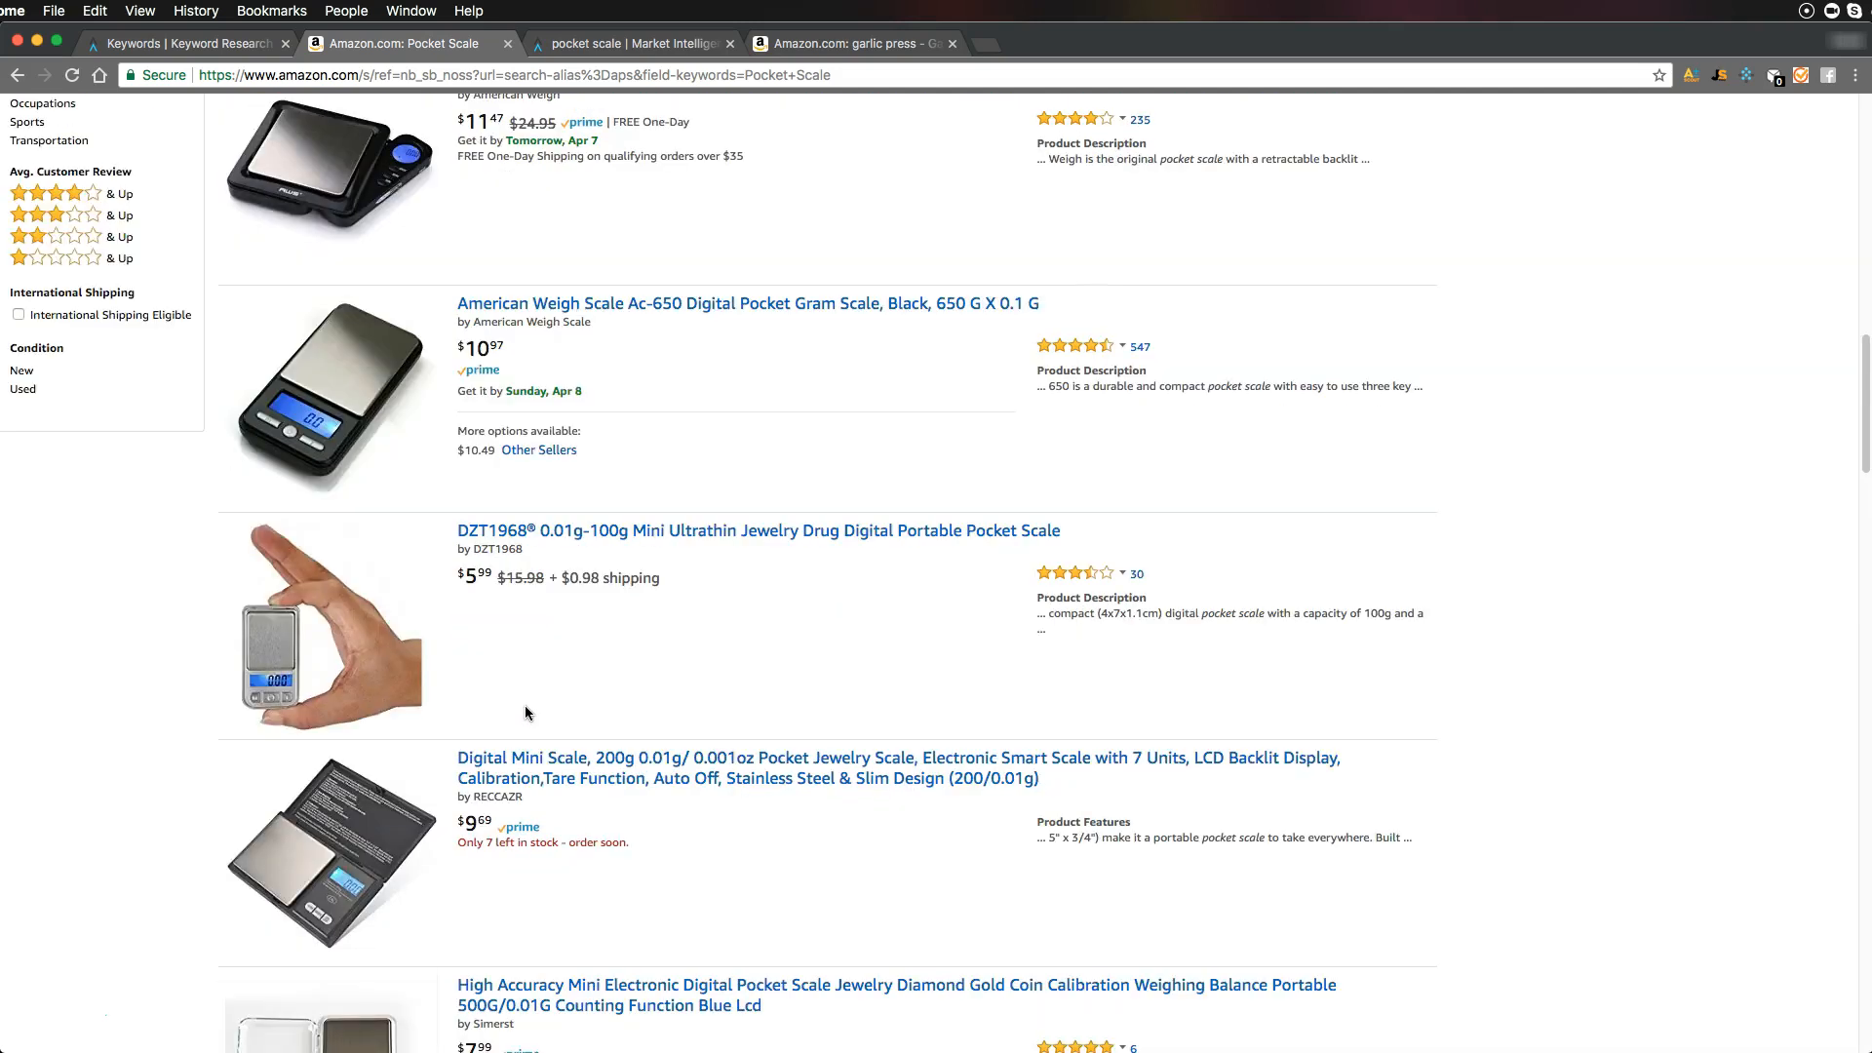
scroll(524, 713, "up", 9)
scroll(523, 712, "up", 6)
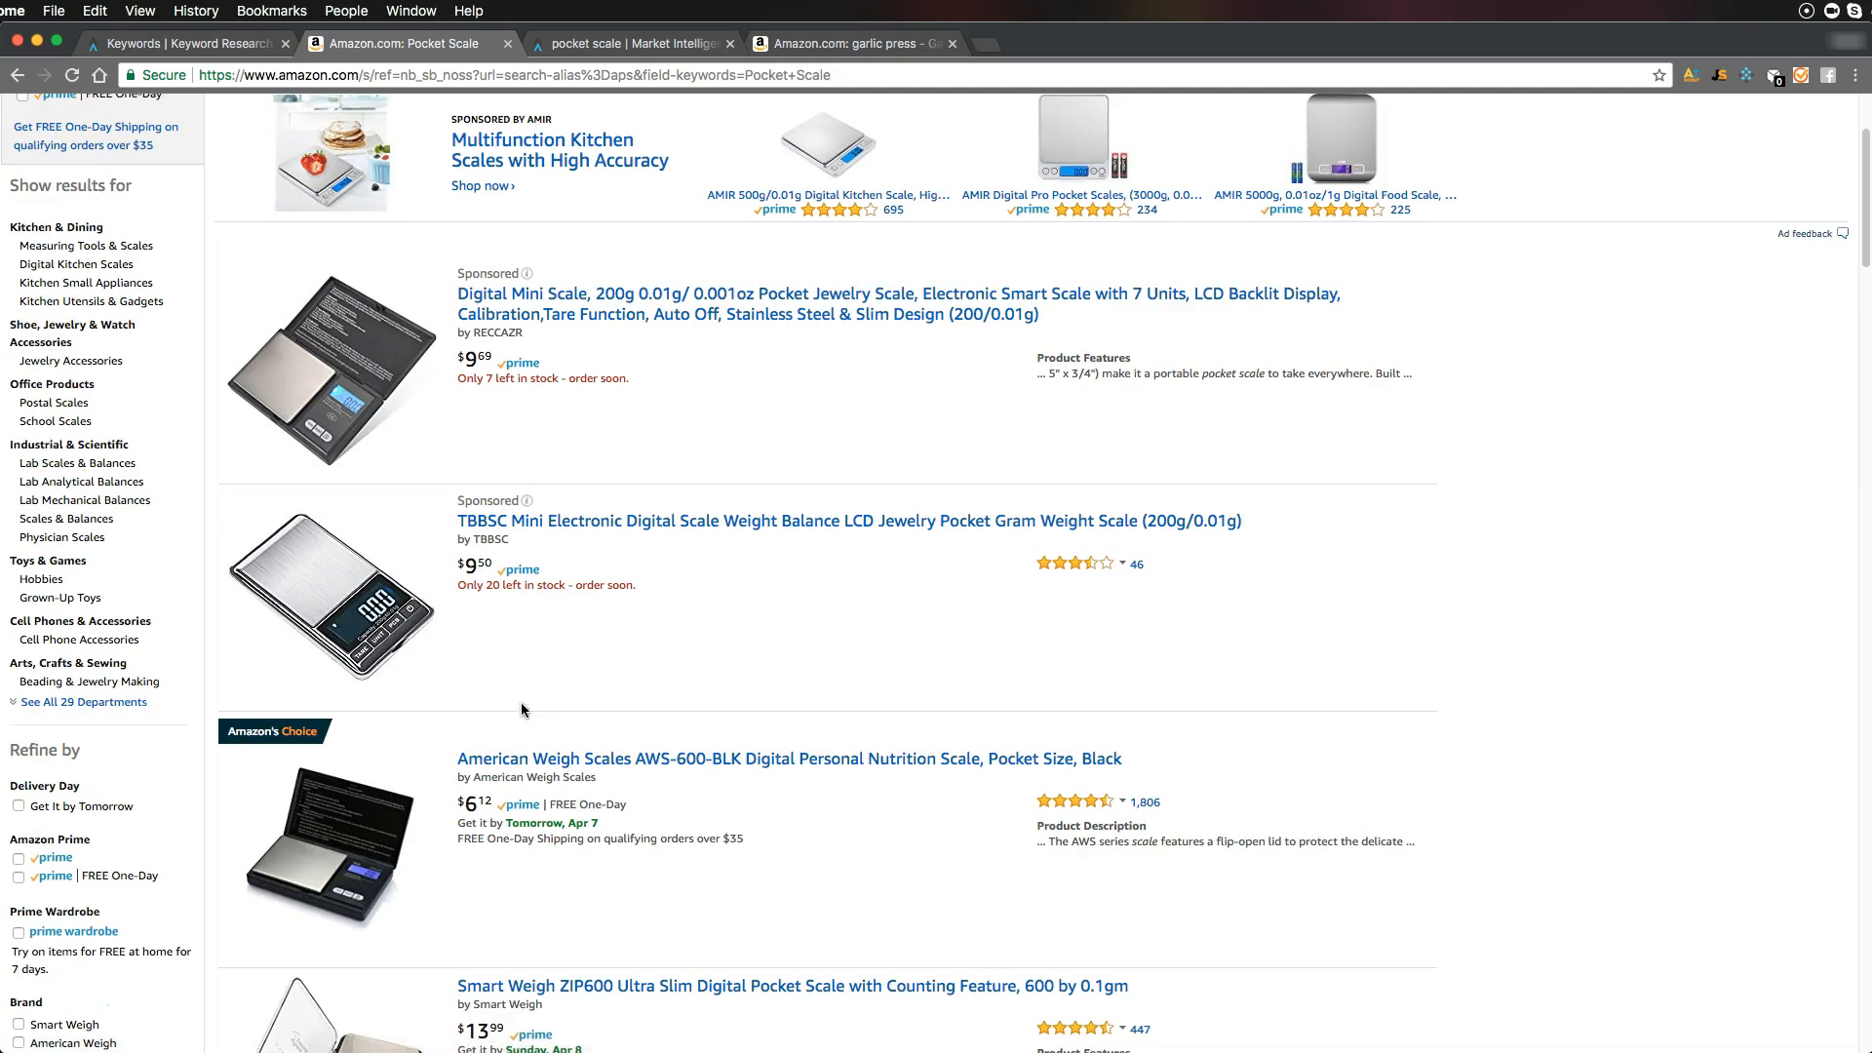
Check the Market Intelligence data for pocket scale against Amazon's search results and return to the Amazon results
left_click(624, 43)
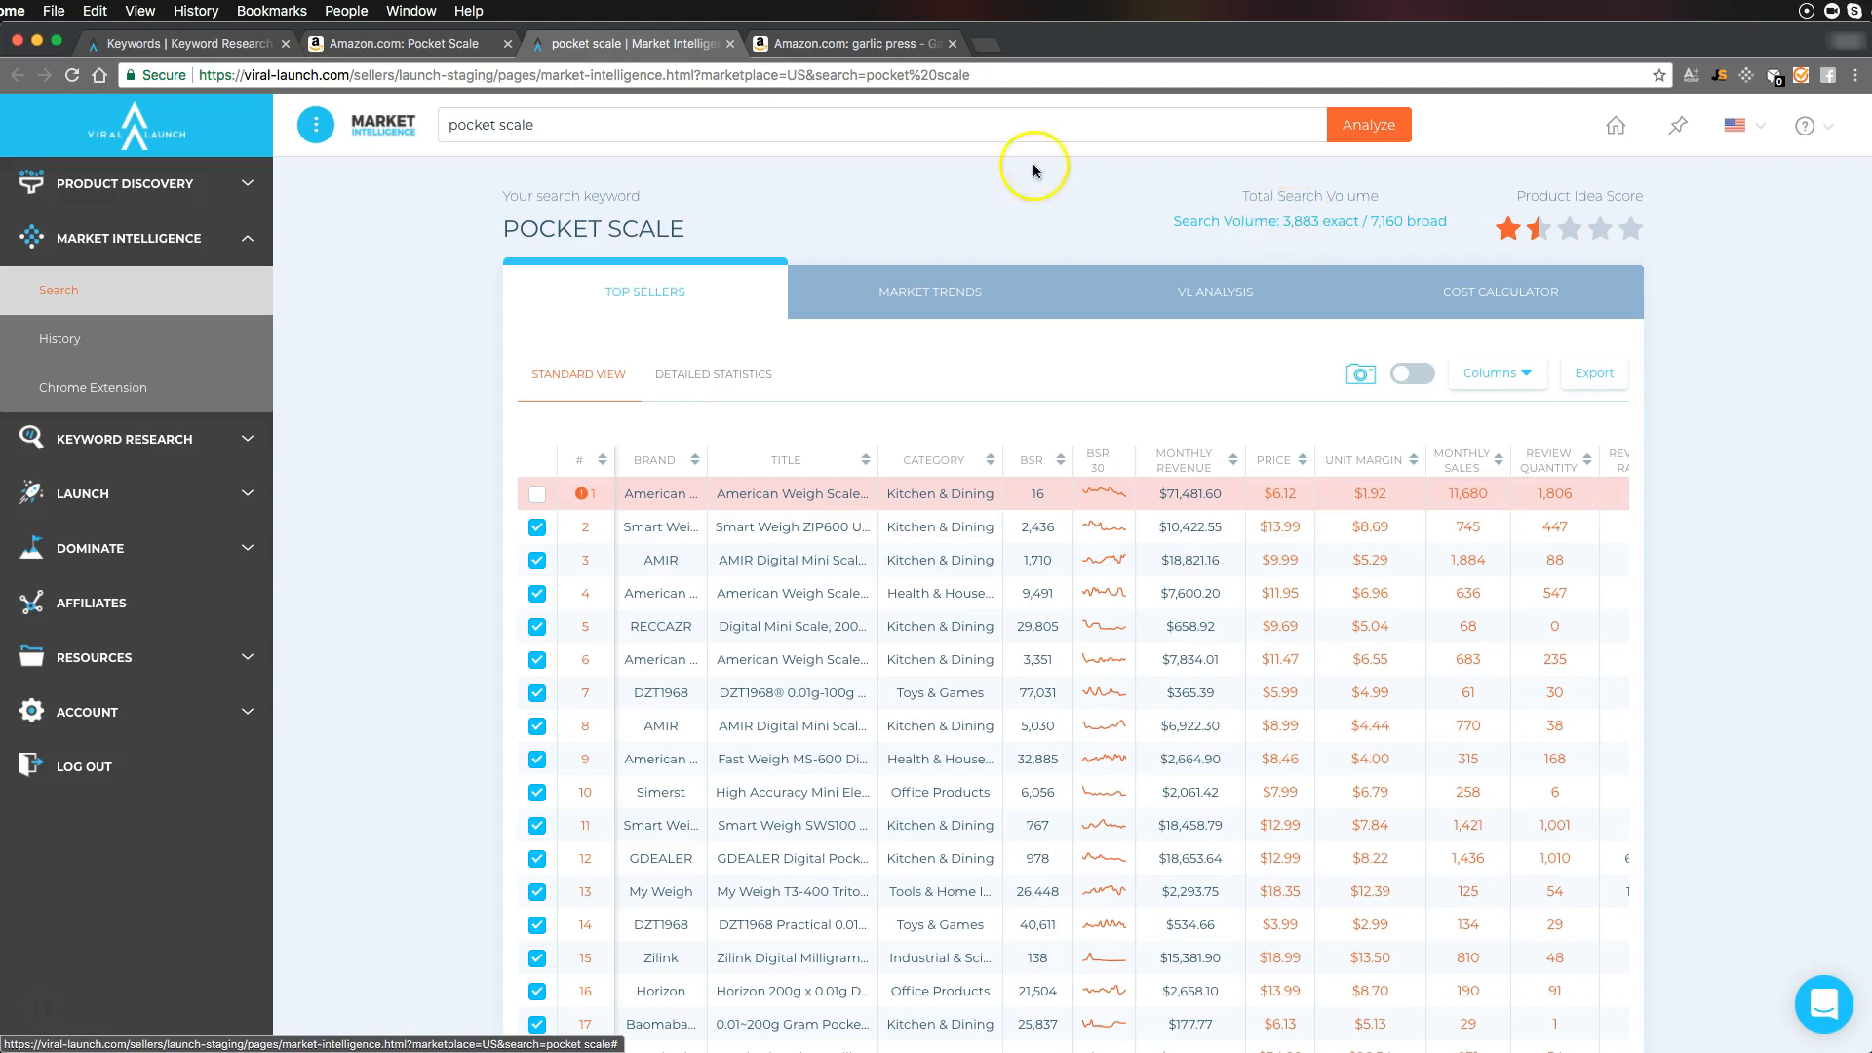
left_click(405, 43)
scroll(463, 278, "up", 3)
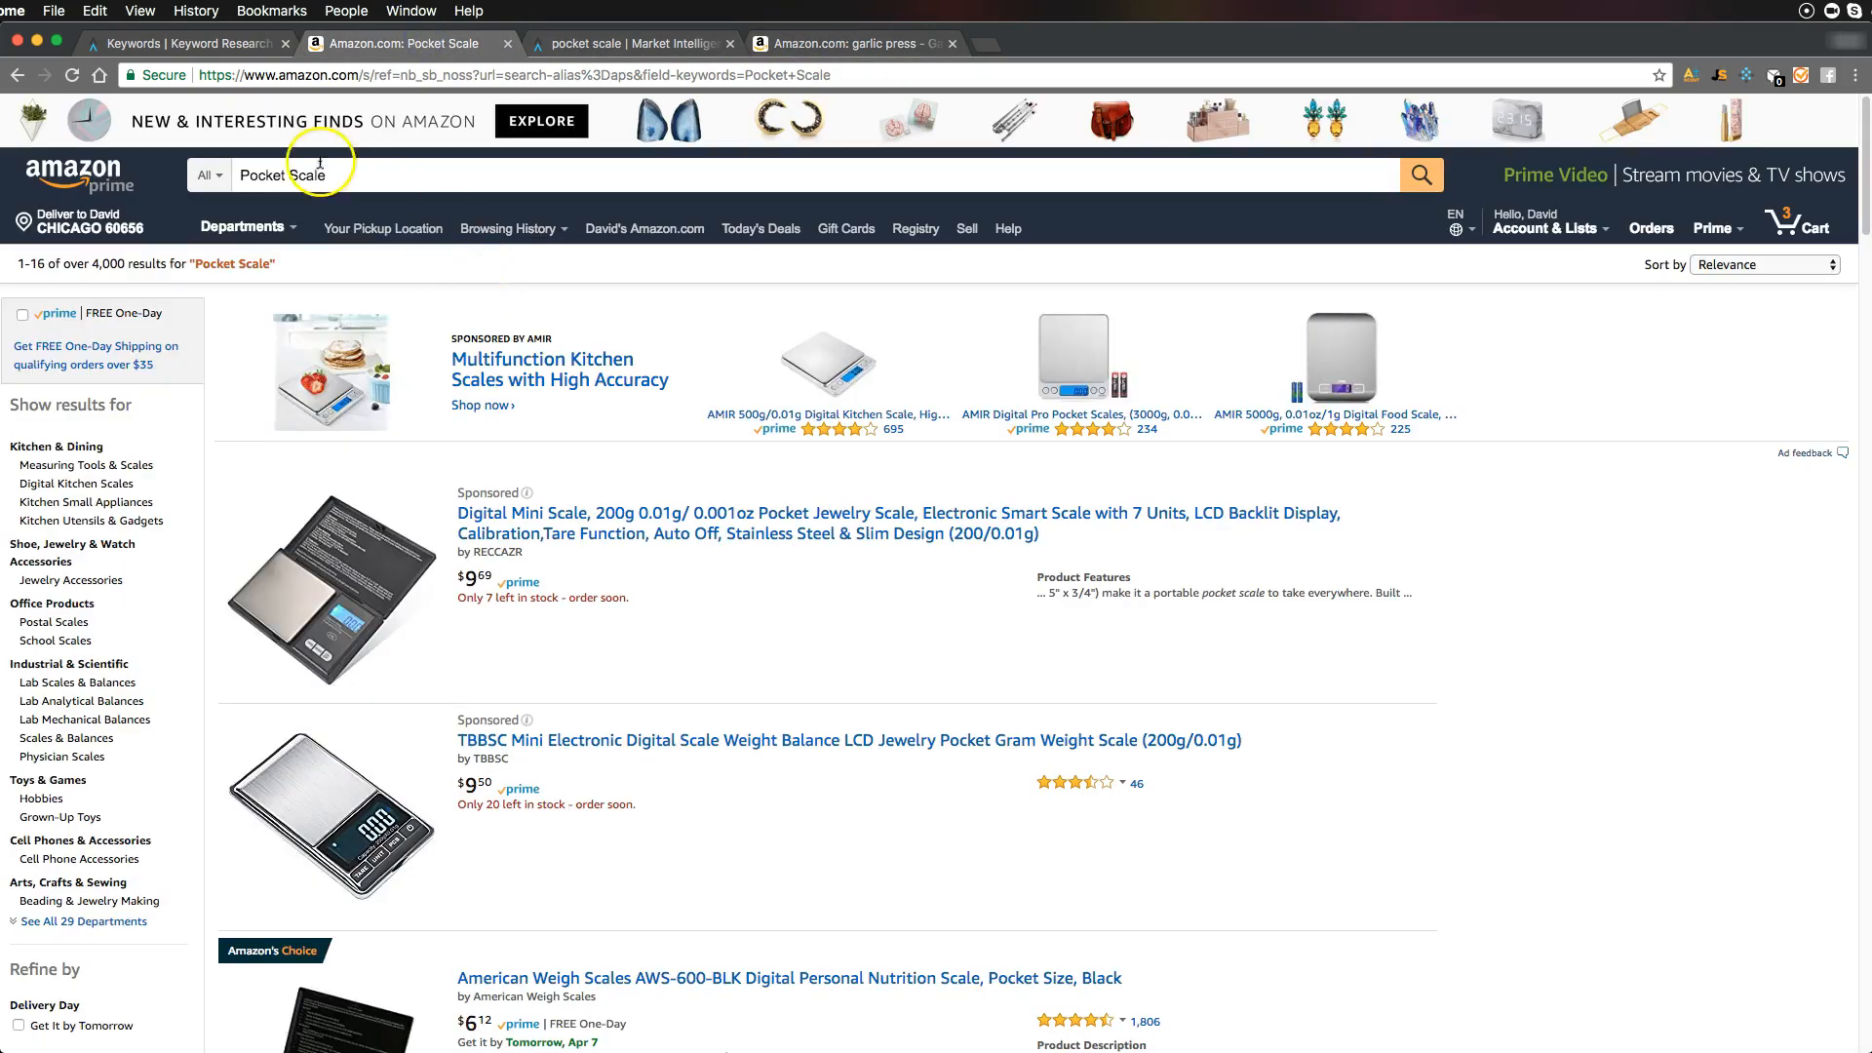
left_click(552, 45)
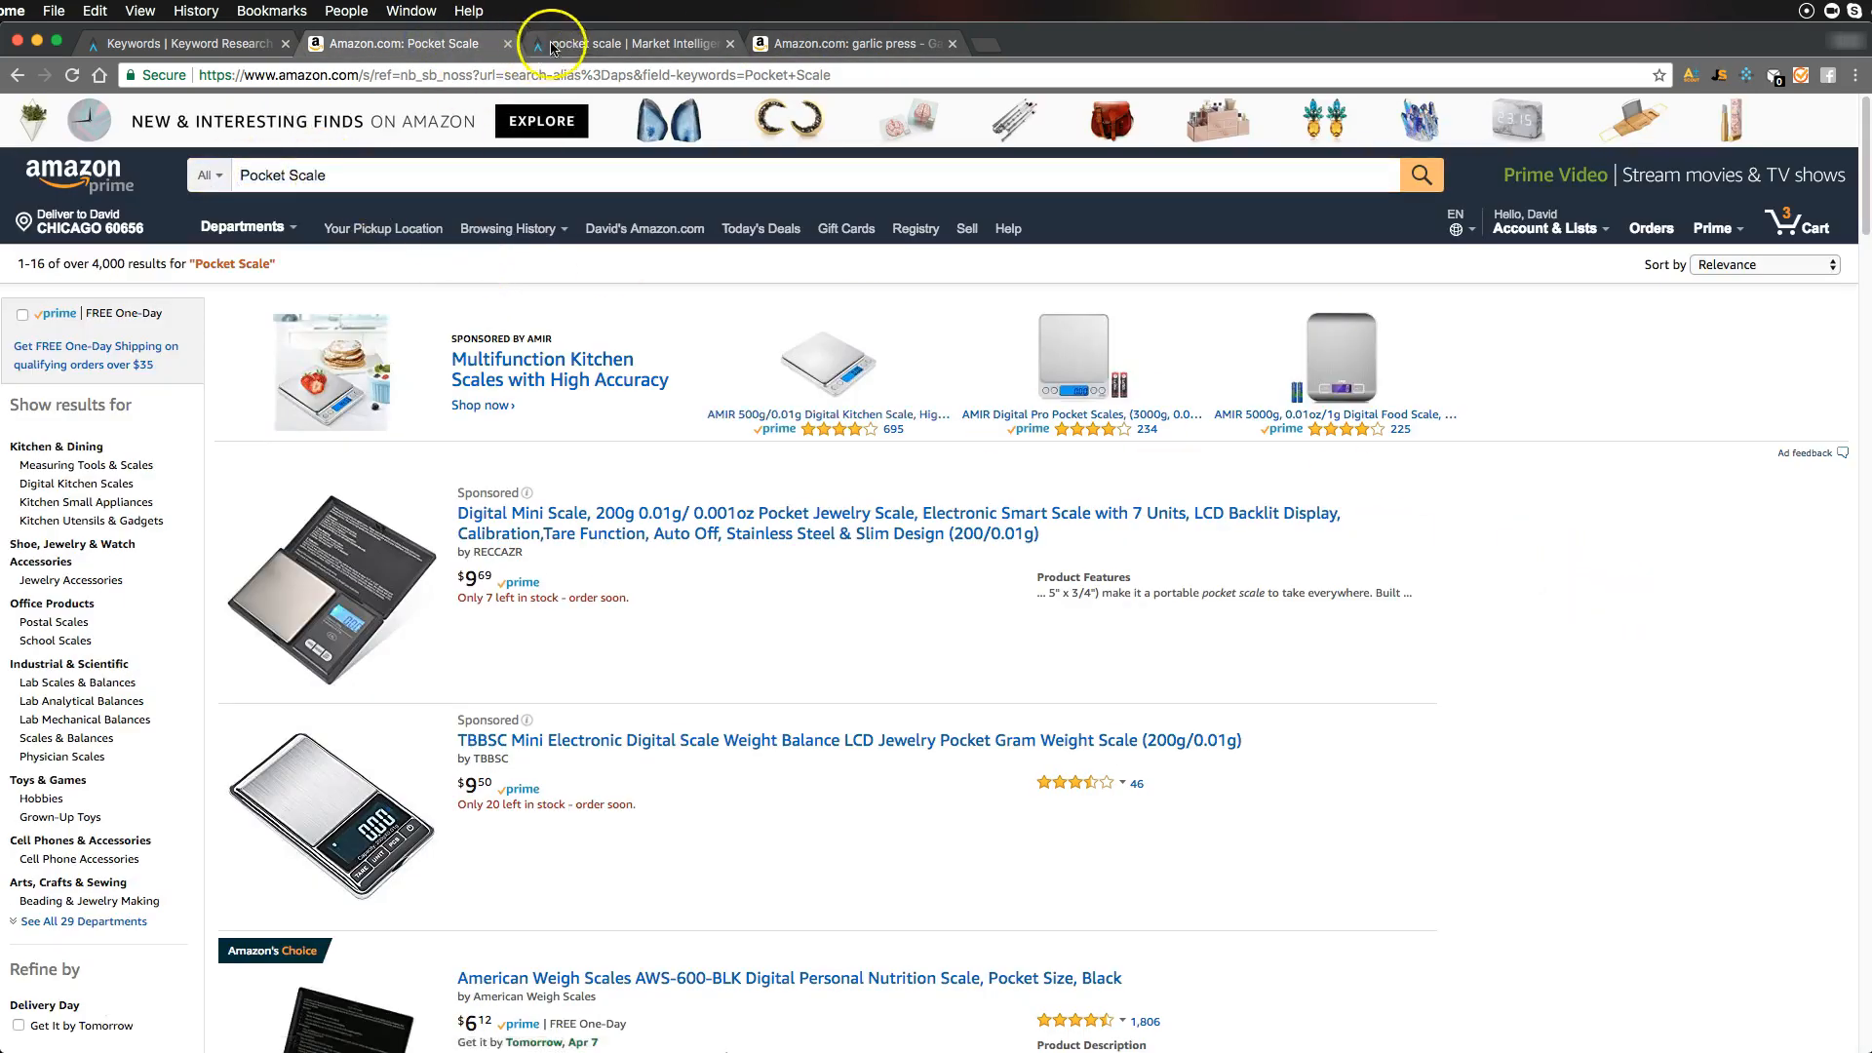
left_click(360, 51)
Find the Zilink Digital Milligram Pocket Scale 50g / 0.001g in the Amazon results and open its product page
scroll(640, 759, "down", 10)
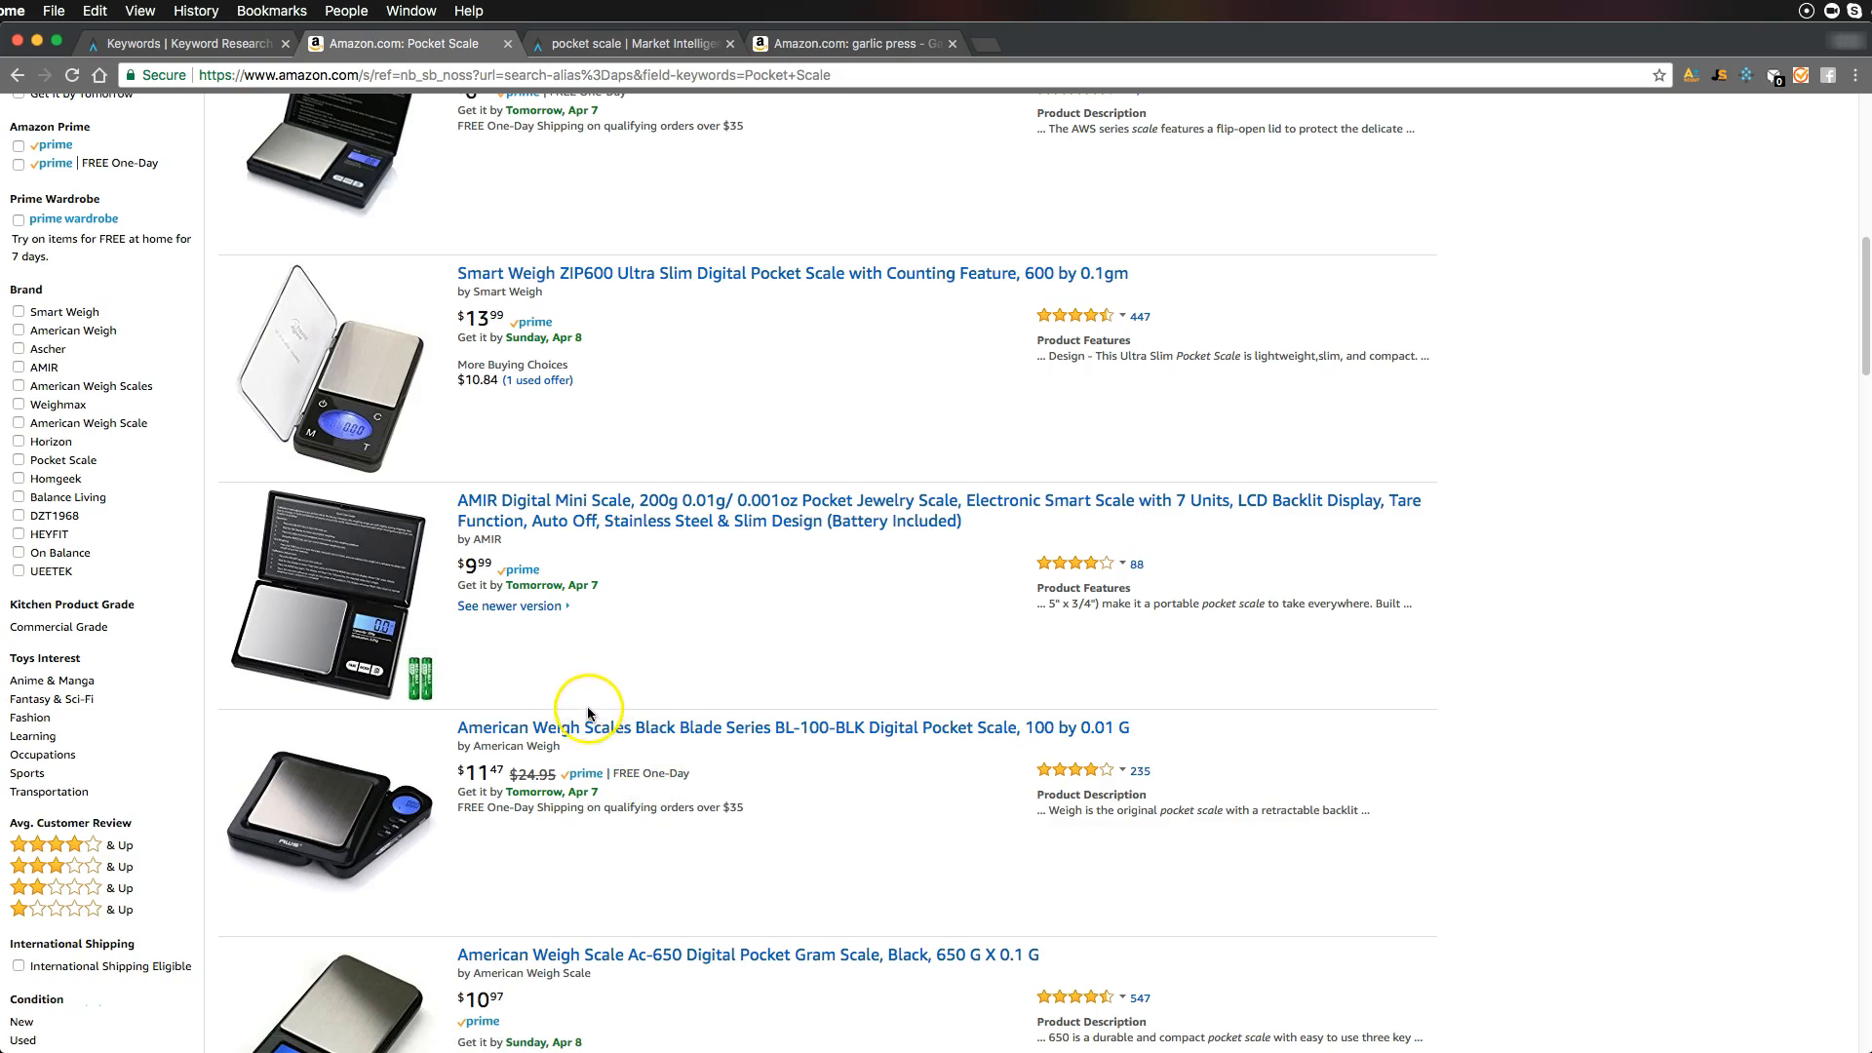
scroll(878, 844, "down", 20)
scroll(963, 848, "down", 10)
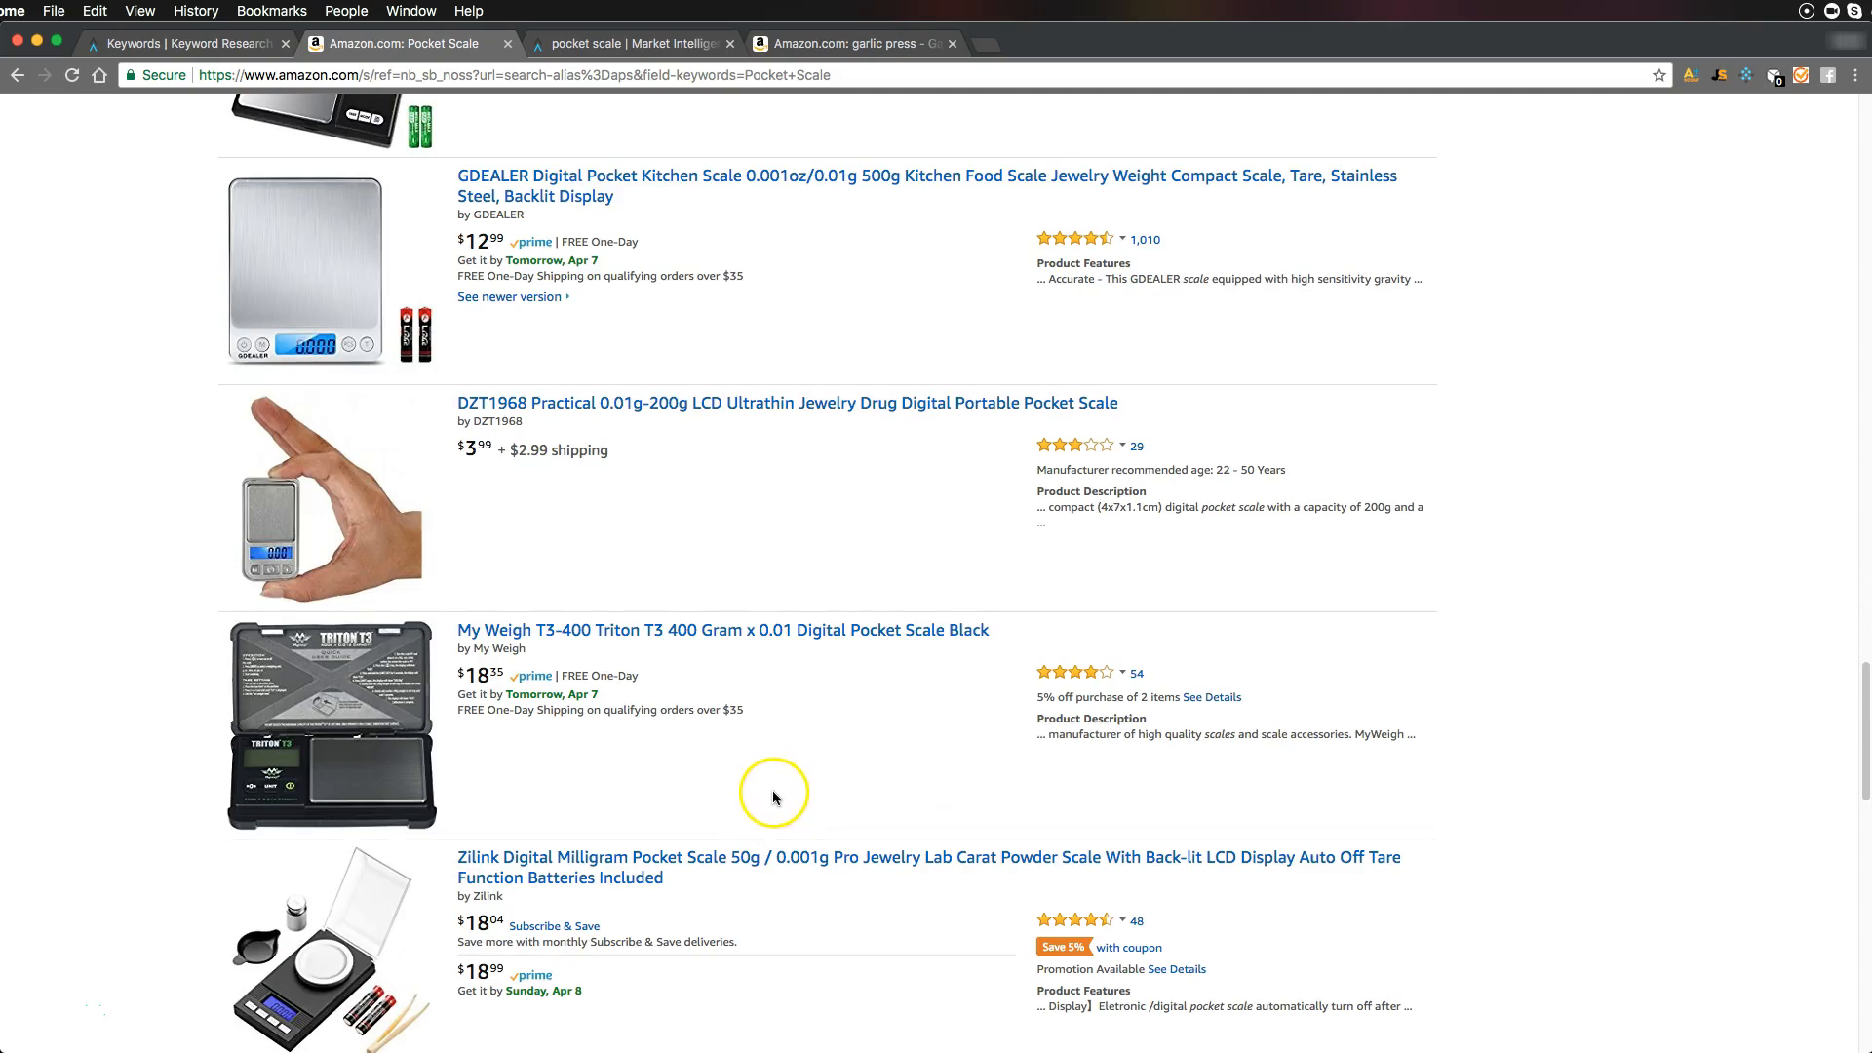
scroll(760, 790, "down", 5)
left_click(369, 469)
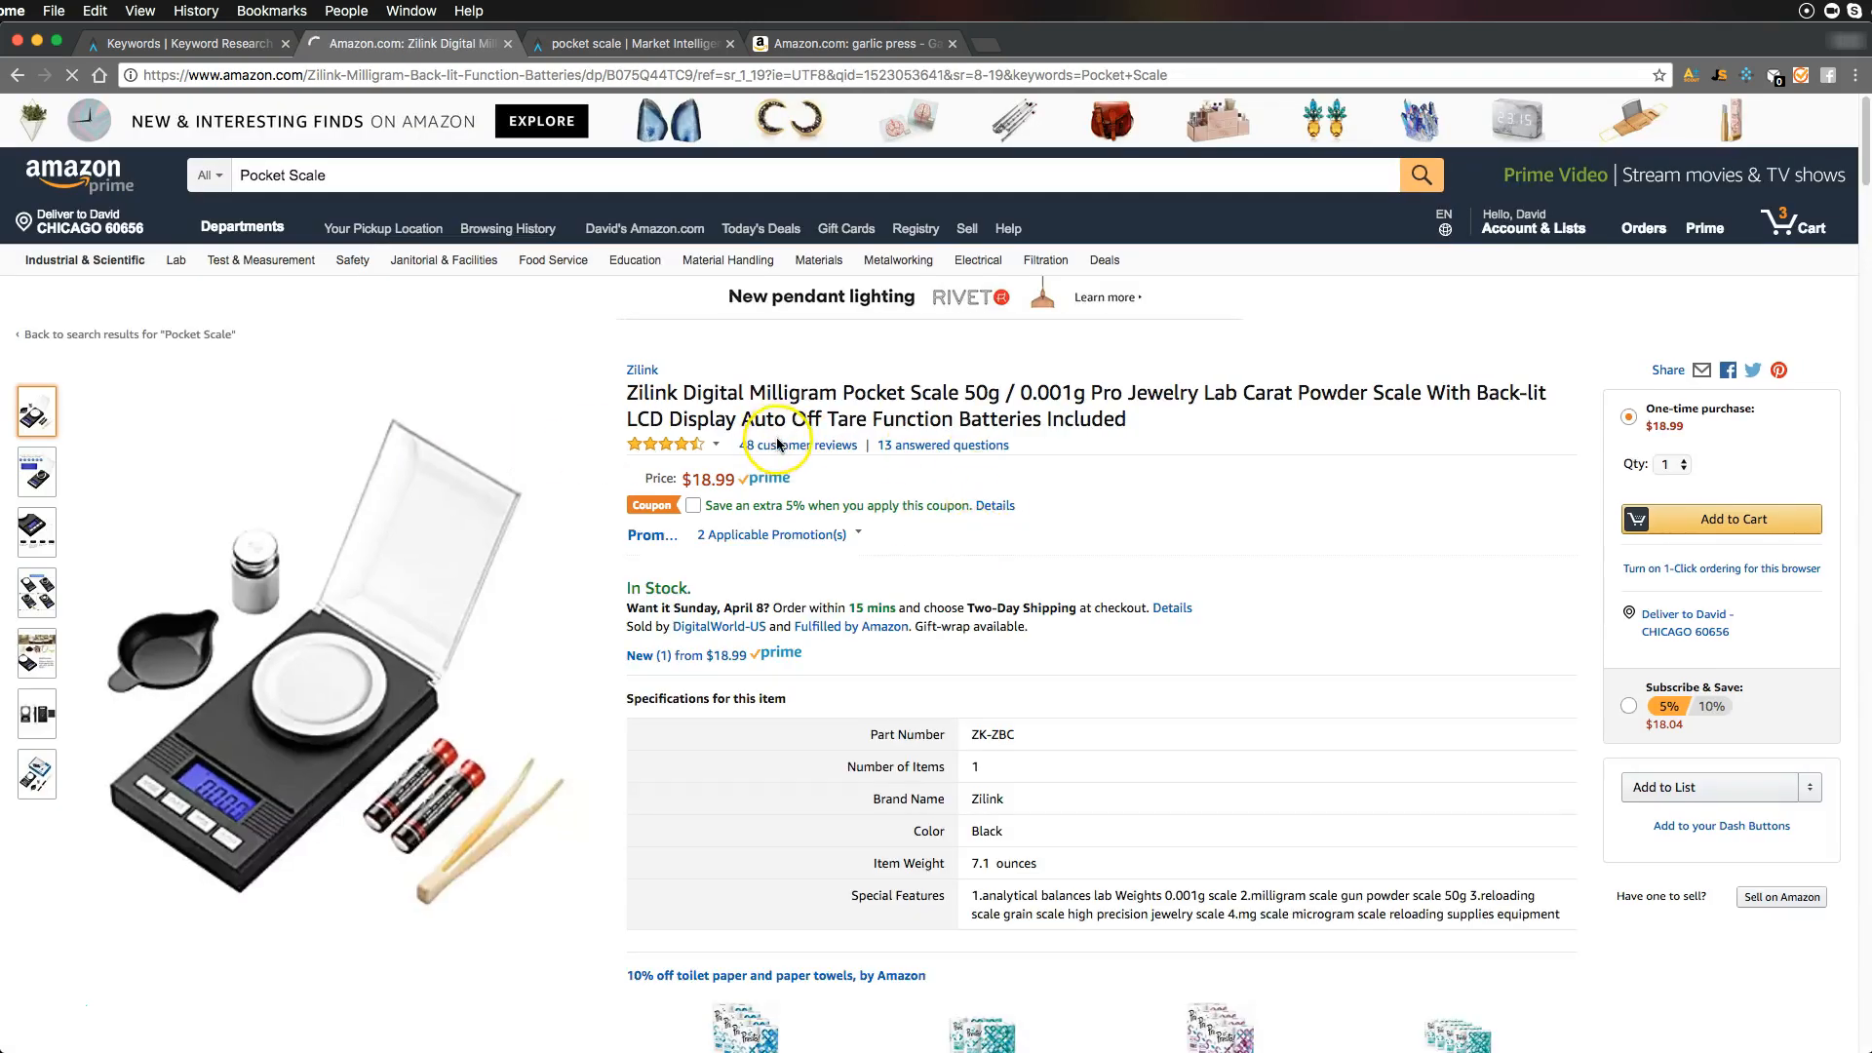
Examine the Zilink scale's comparison table, product features and product details, including its best sellers rank
scroll(886, 554, "down", 20)
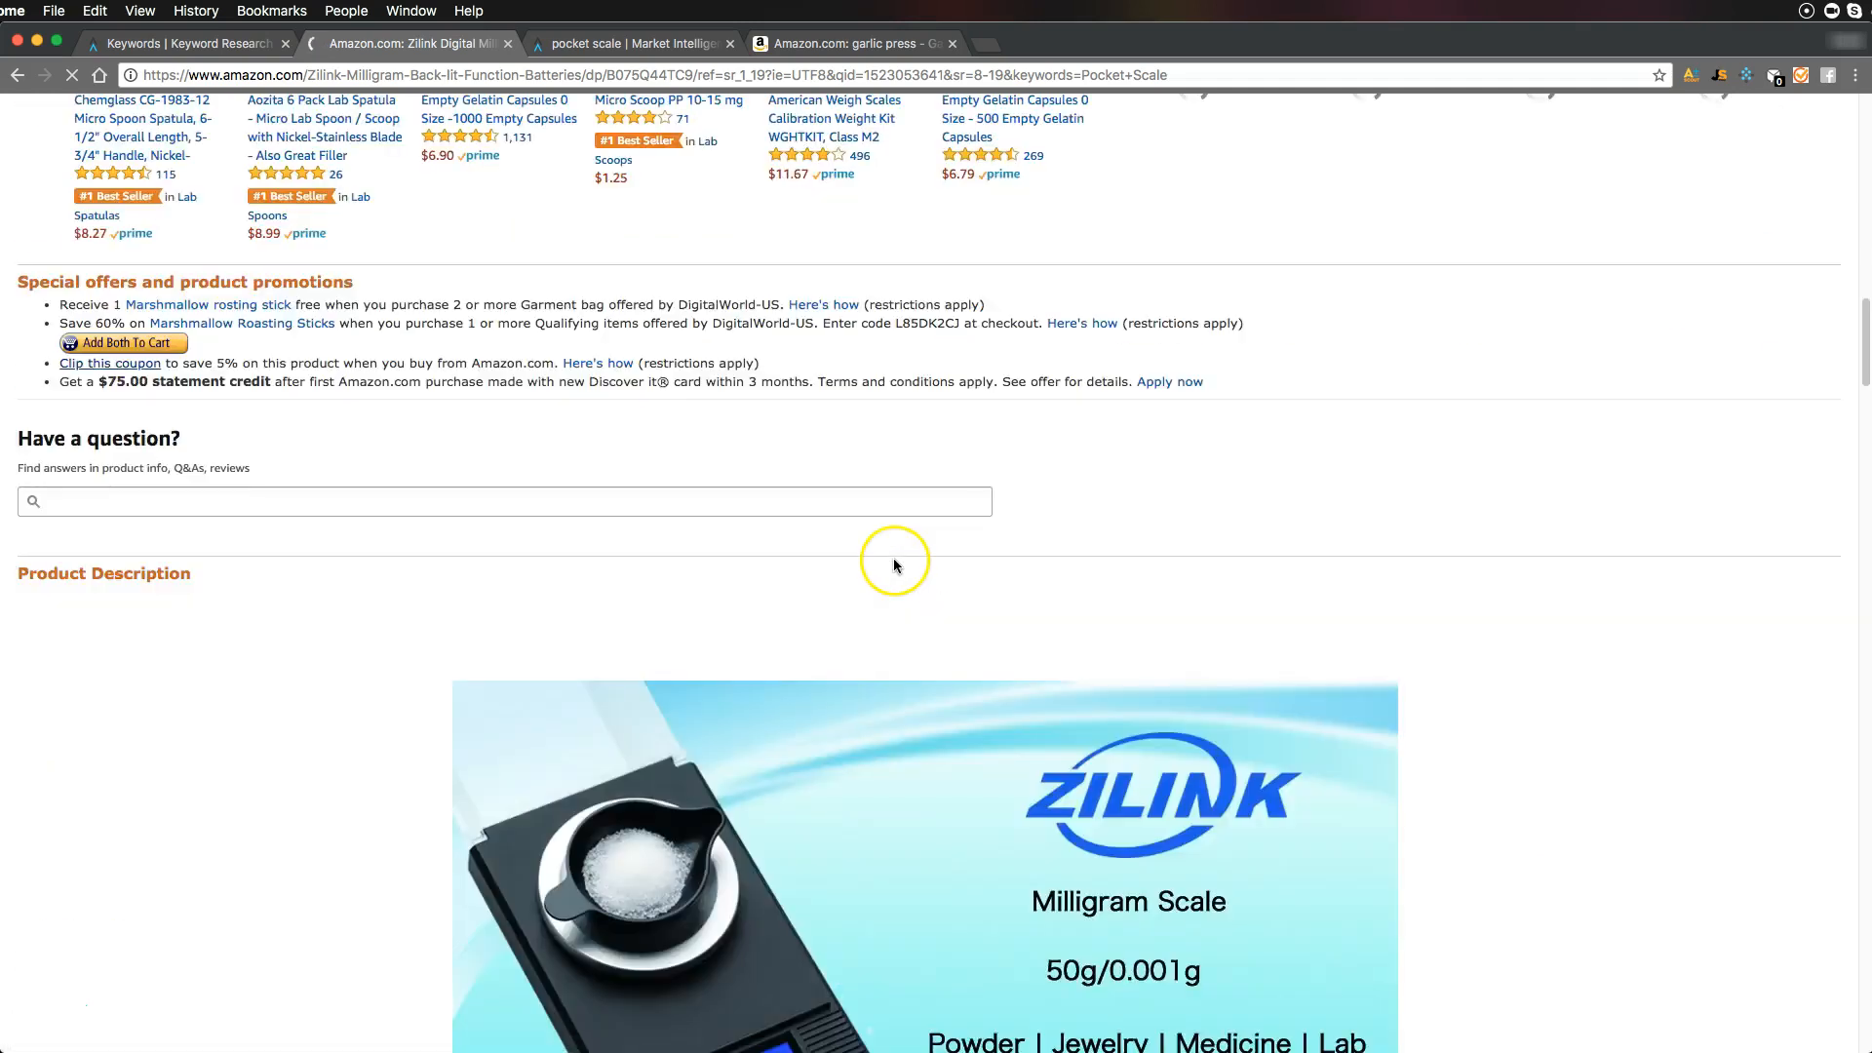
scroll(894, 565, "down", 20)
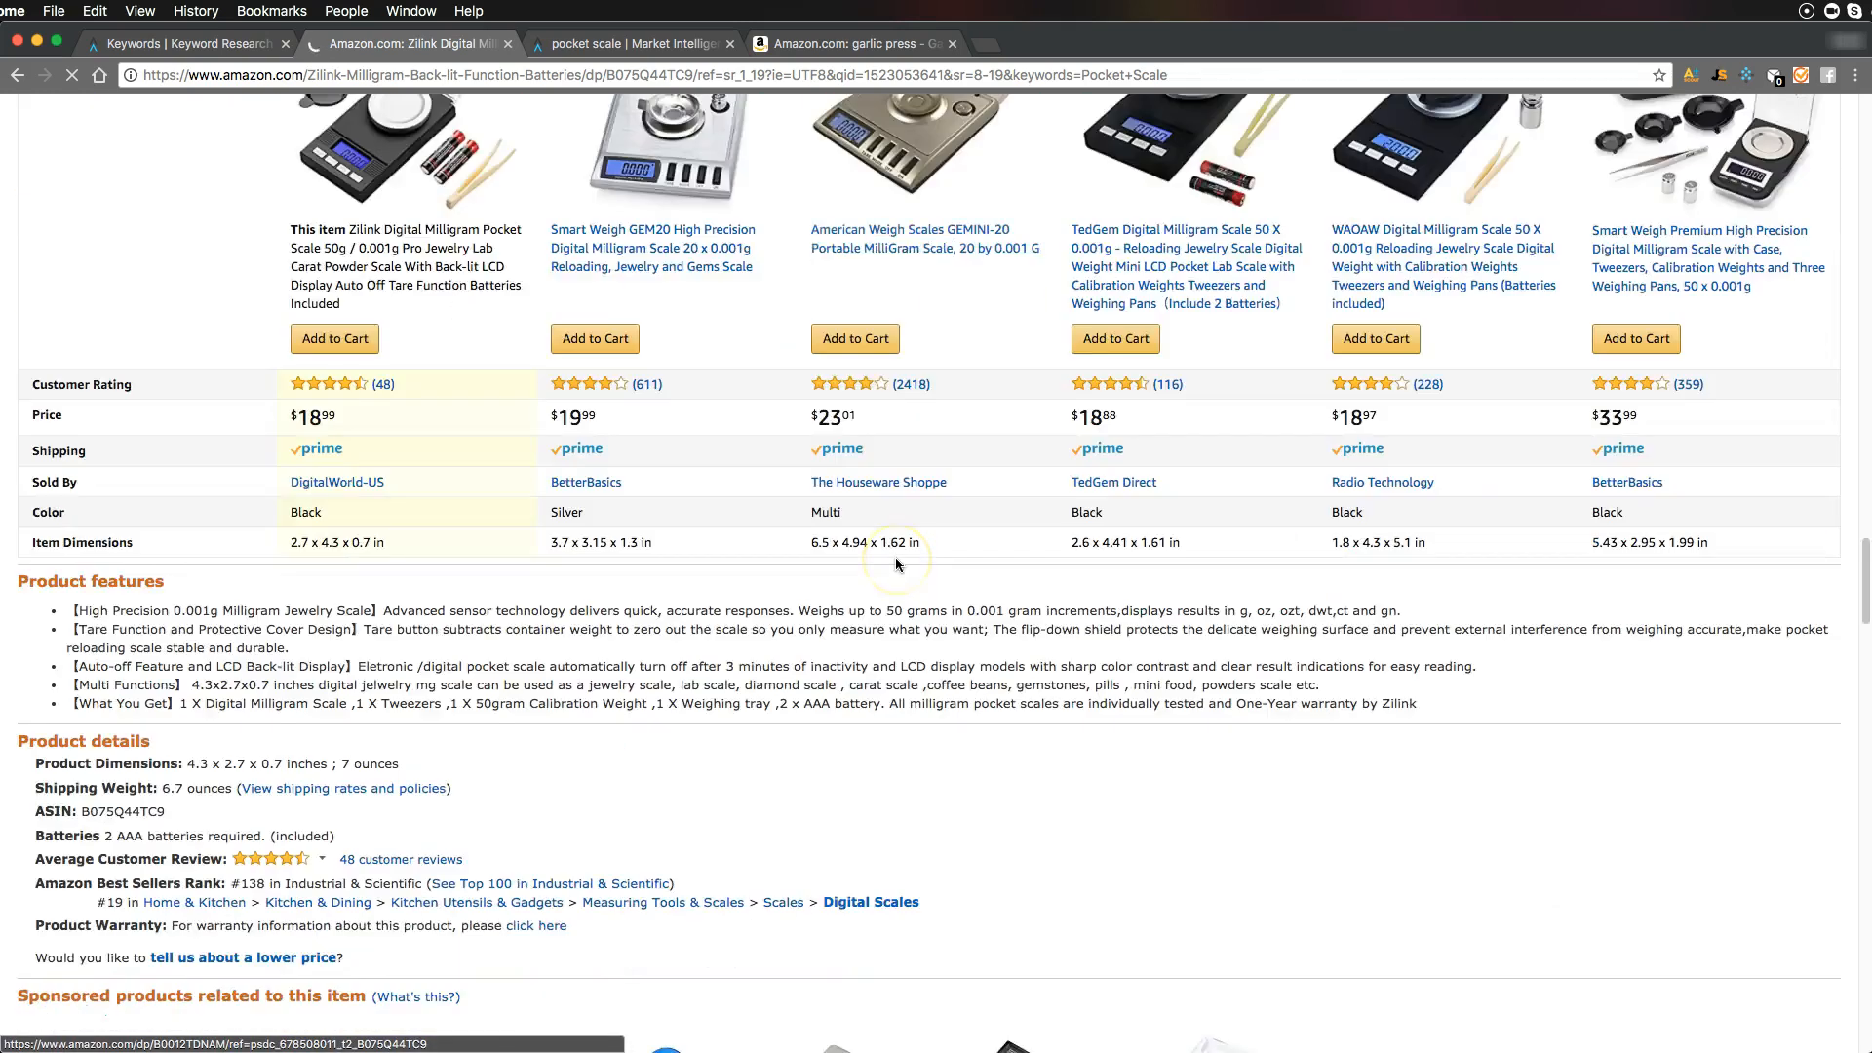
scroll(896, 563, "down", 5)
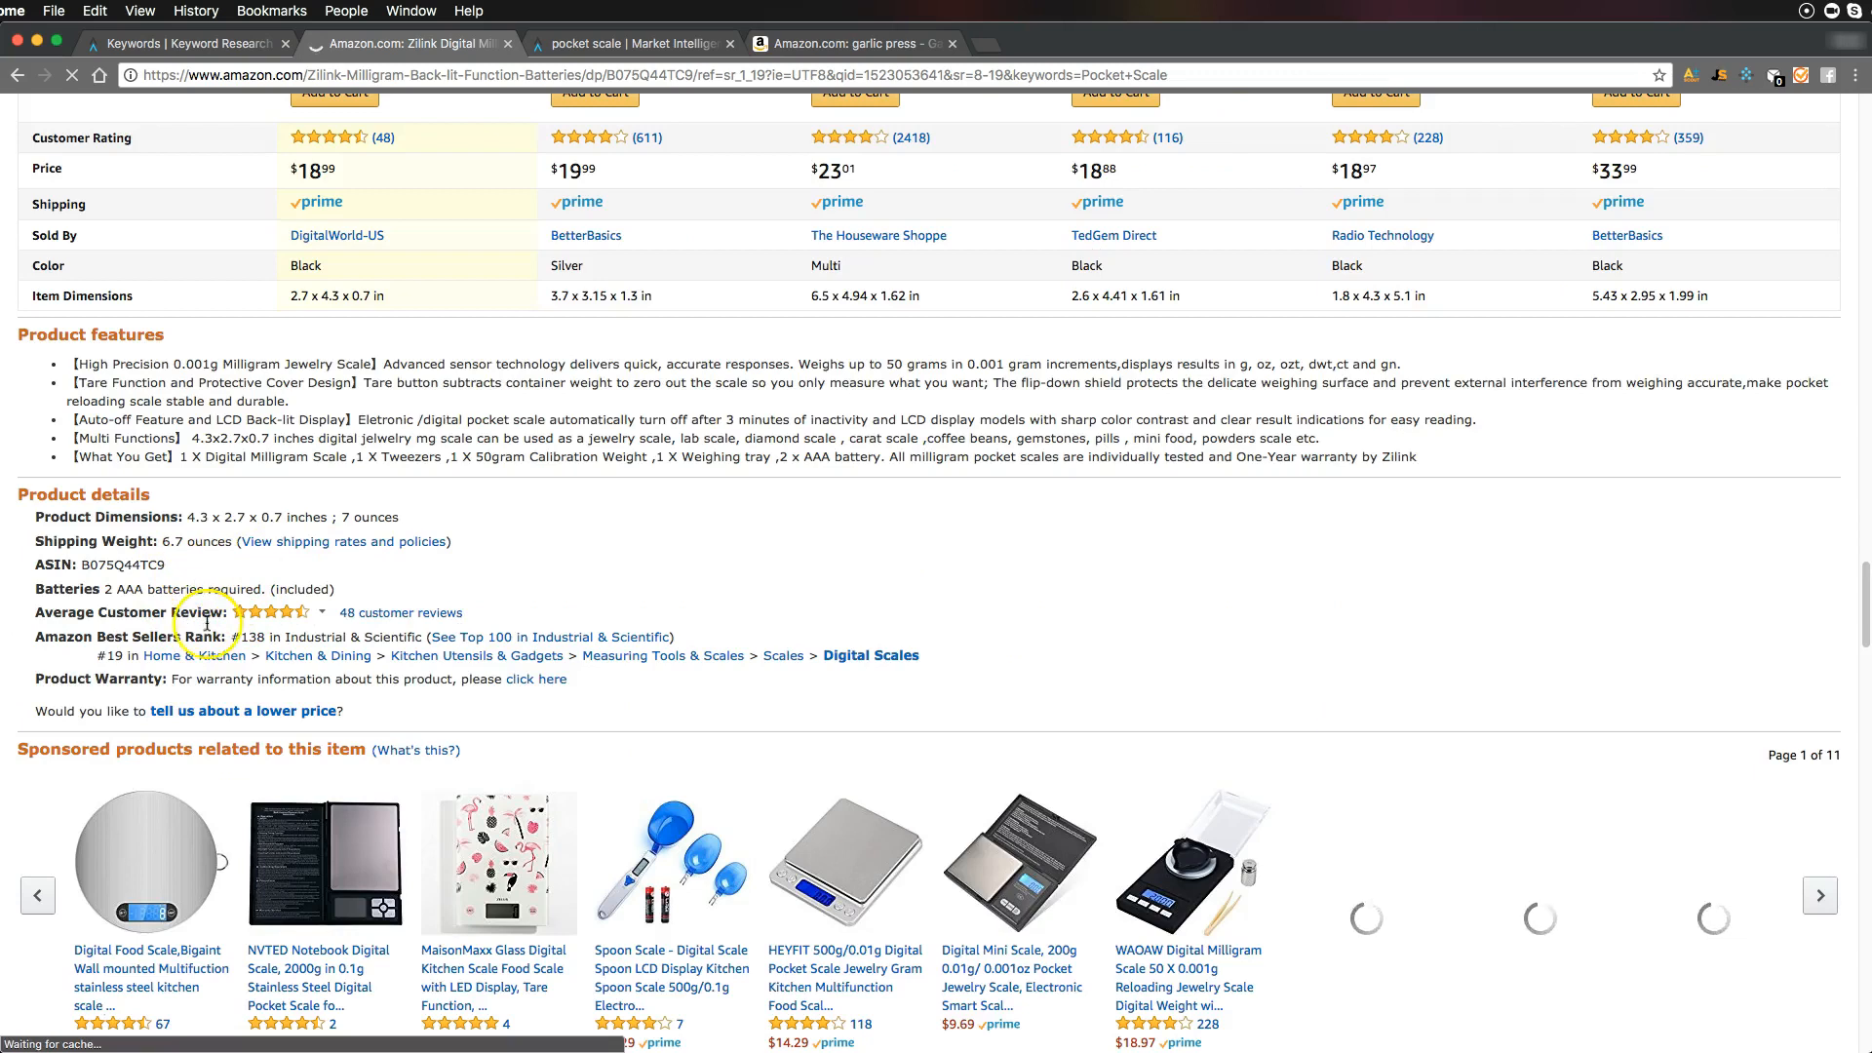
left_click_drag(30, 509, 794, 711)
left_click(792, 717)
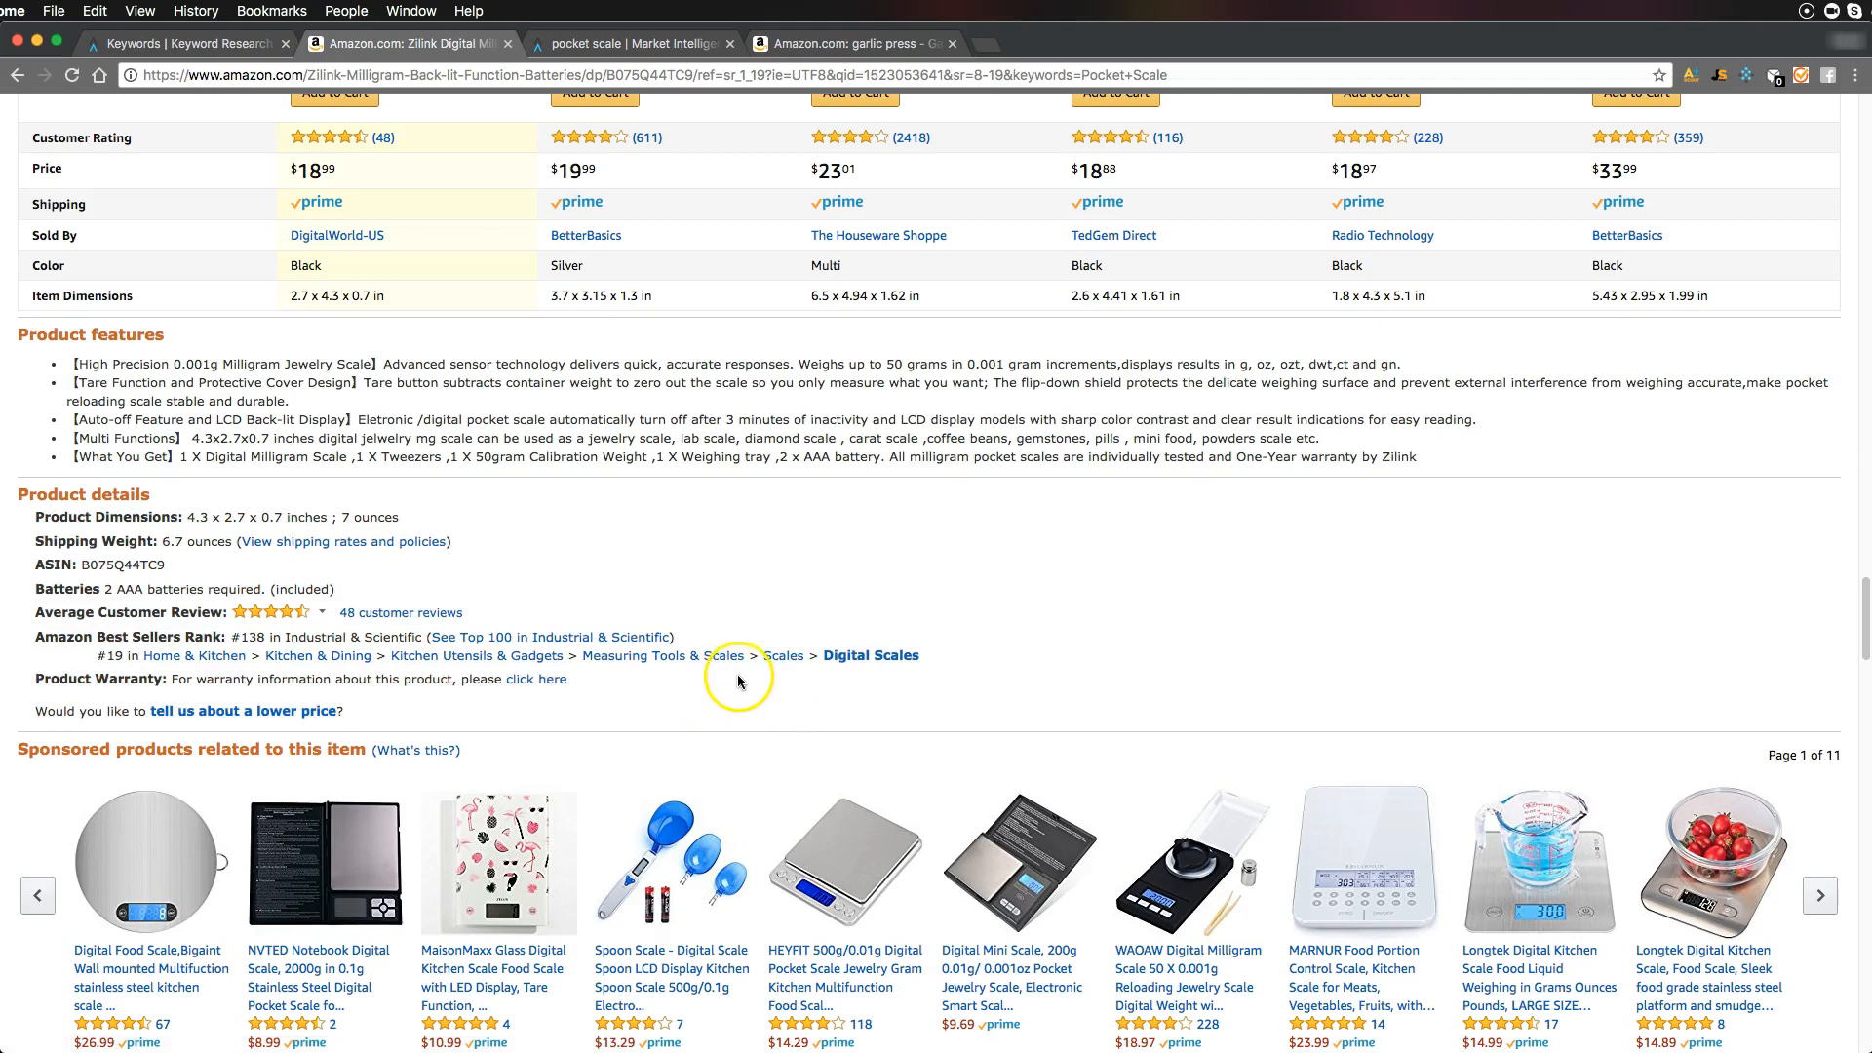
Review the Zilink scale's illustrated product description and its main product images
scroll(739, 680, "down", 3)
scroll(837, 736, "down", 6)
scroll(846, 877, "up", 10)
scroll(846, 871, "up", 15)
scroll(847, 854, "down", 5)
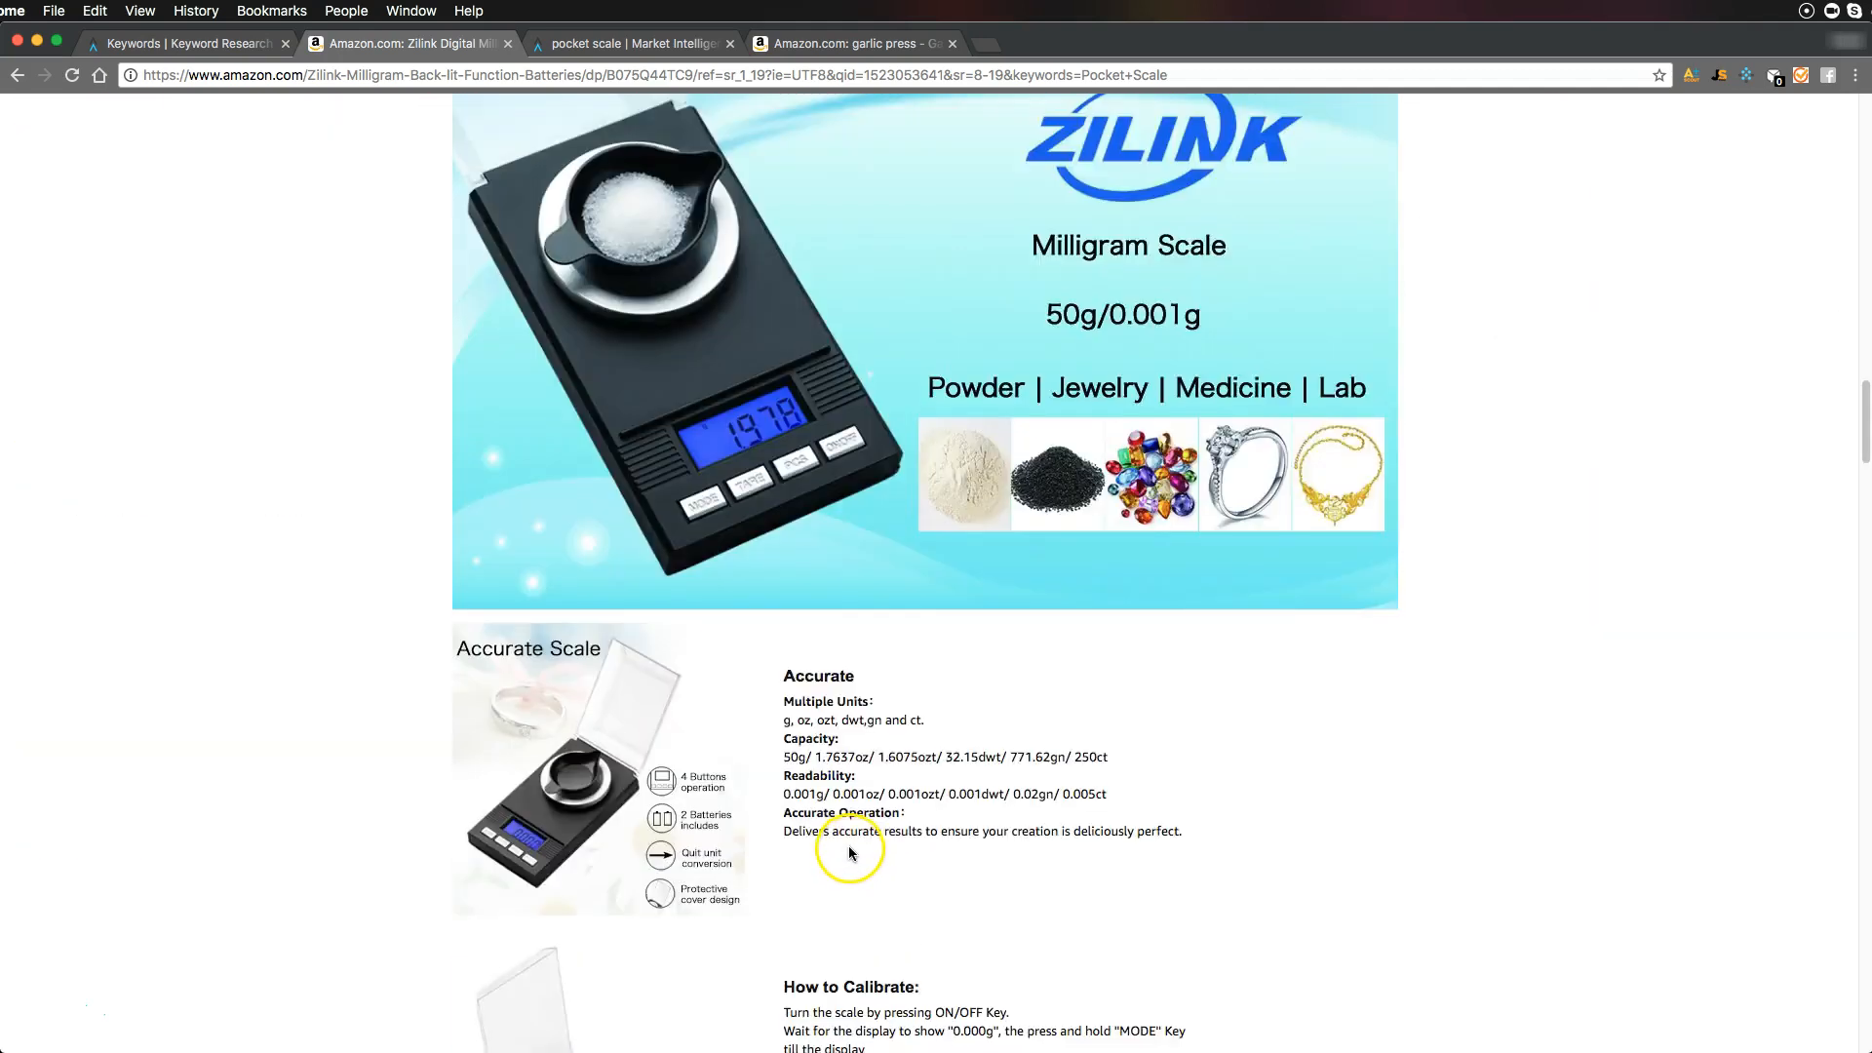
scroll(848, 846, "up", 15)
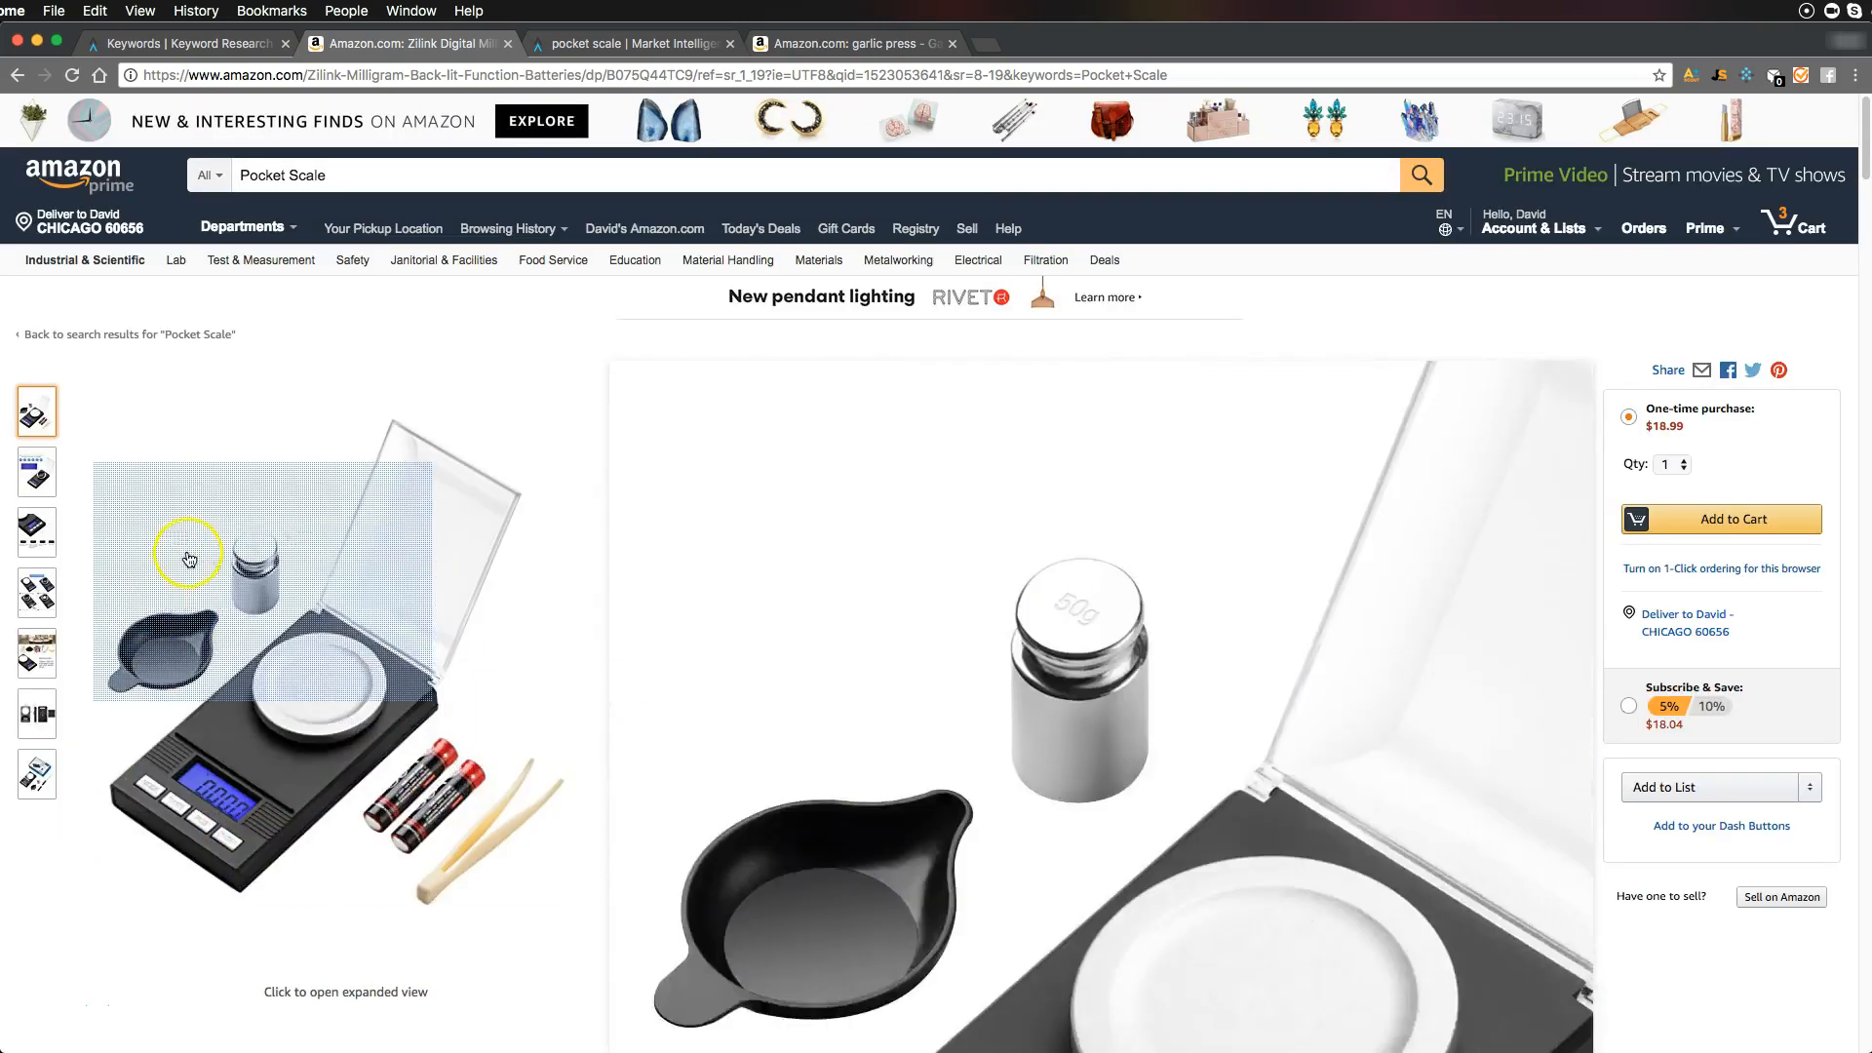
Check the pocket scale figures in Market Intelligence and Keyword Research, and return to the Zilink listing's main image
left_click(603, 44)
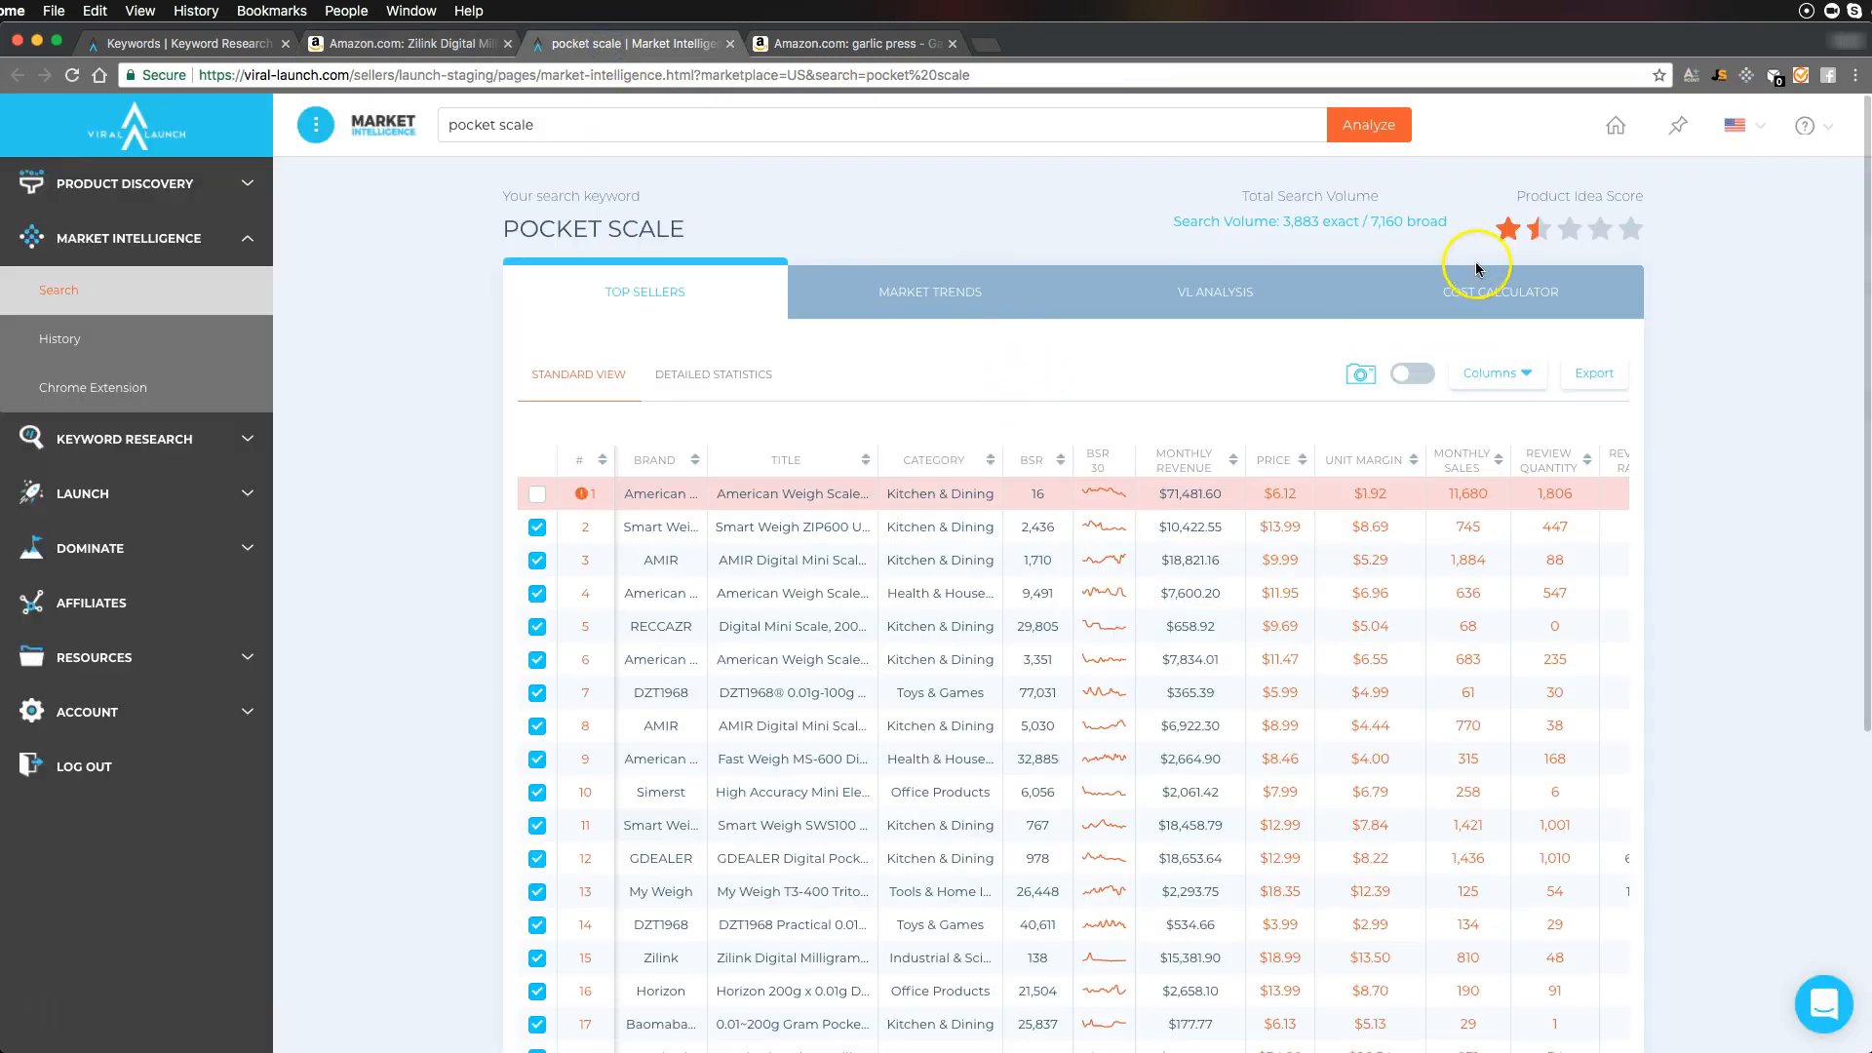
left_click(258, 44)
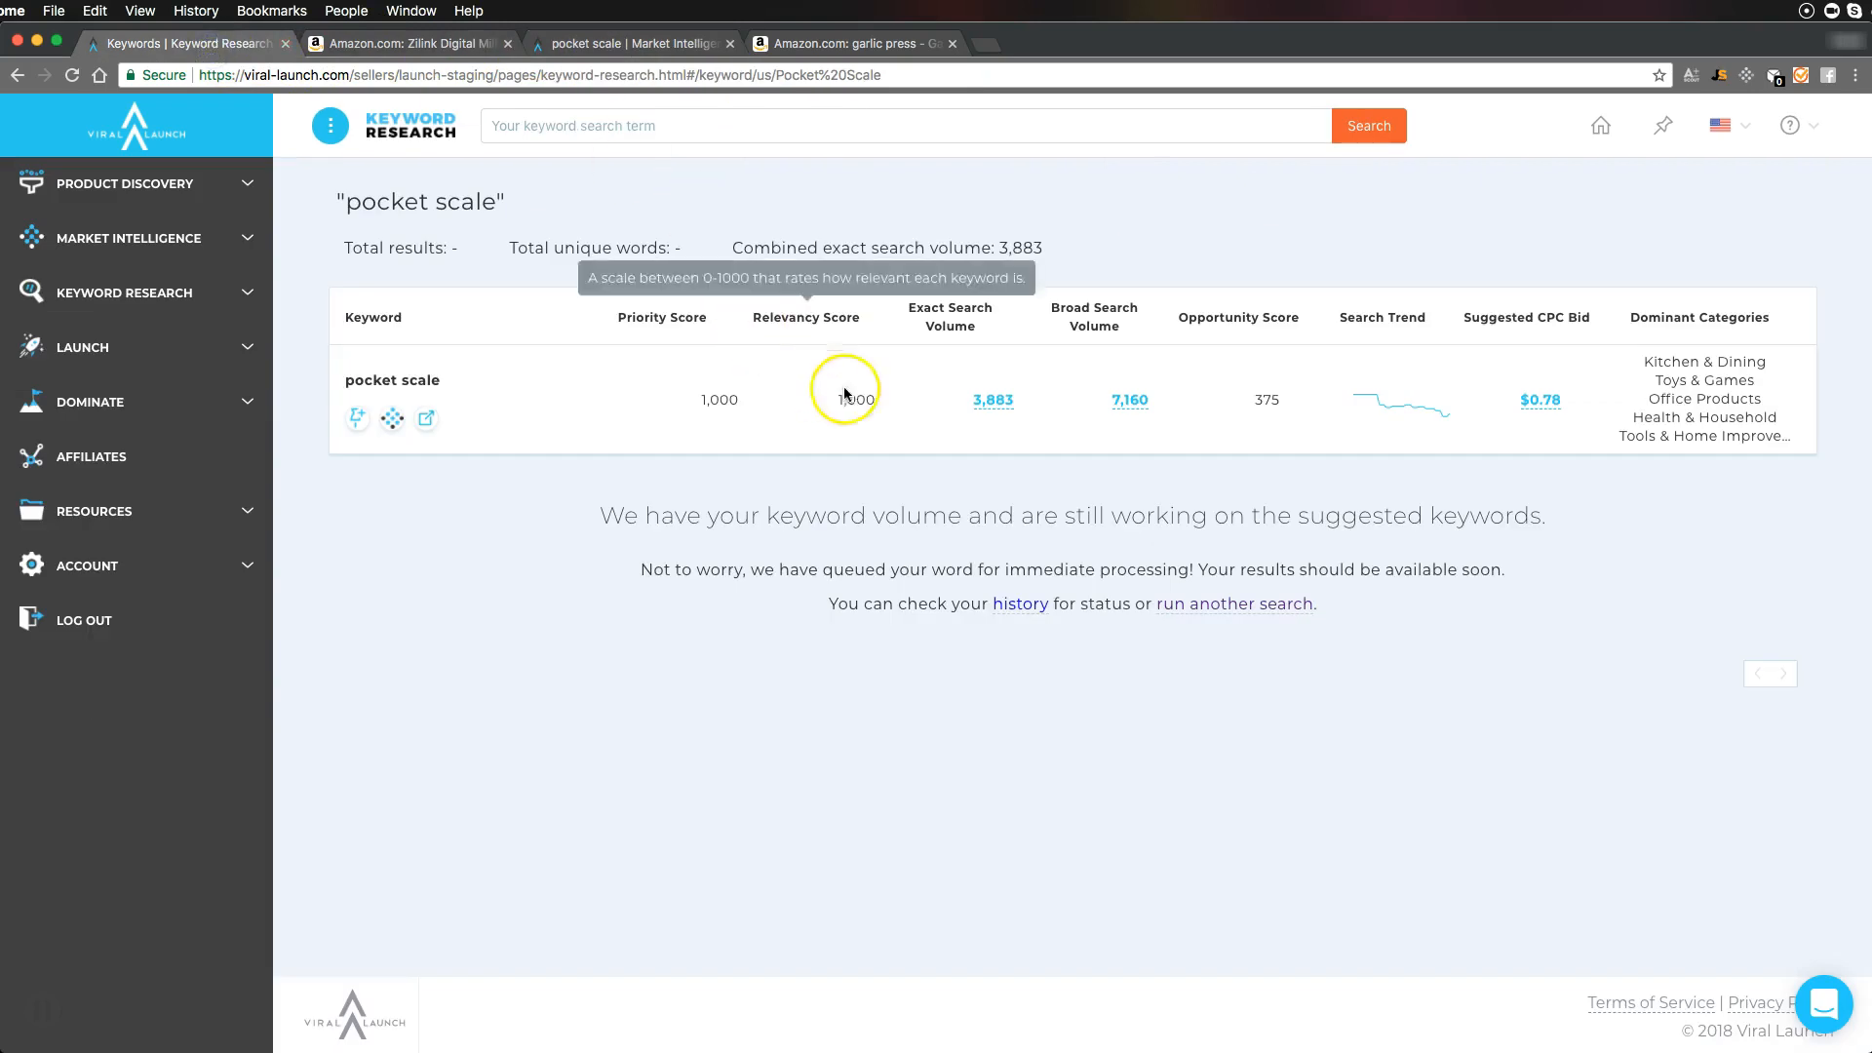
left_click(414, 44)
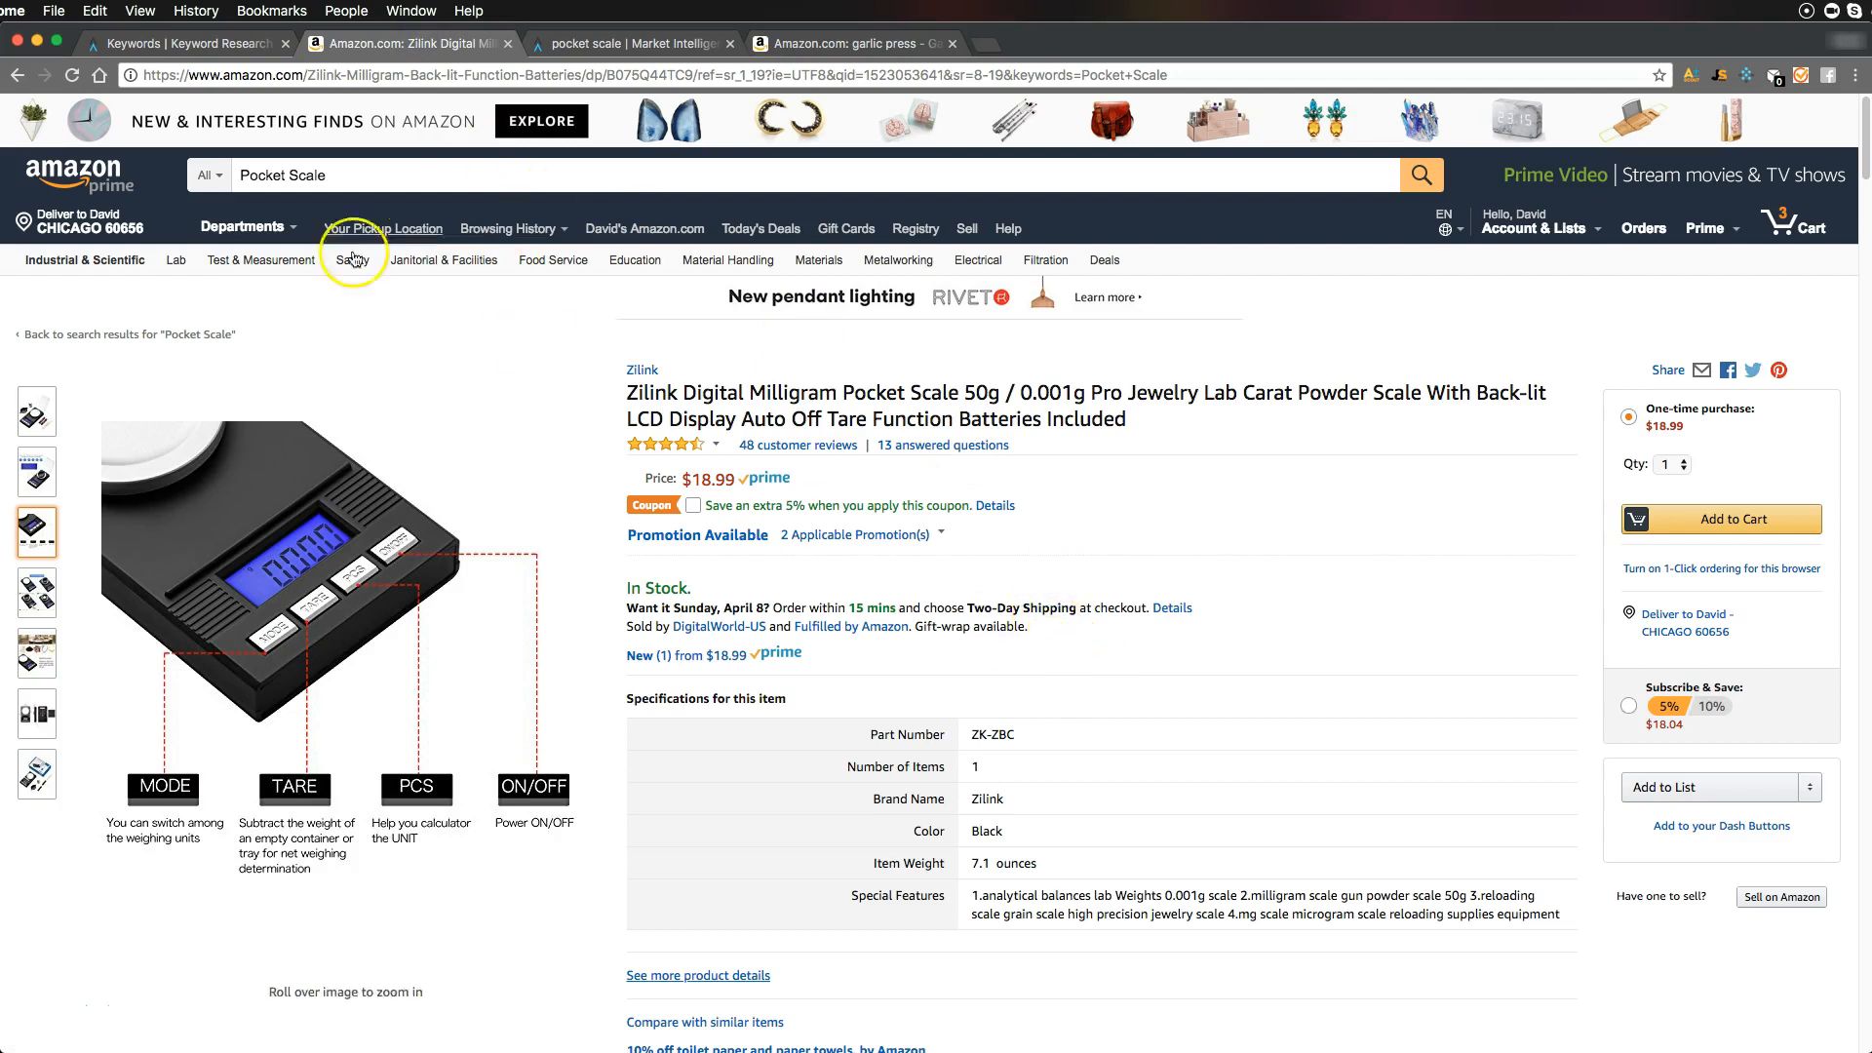
mouse_move(51, 414)
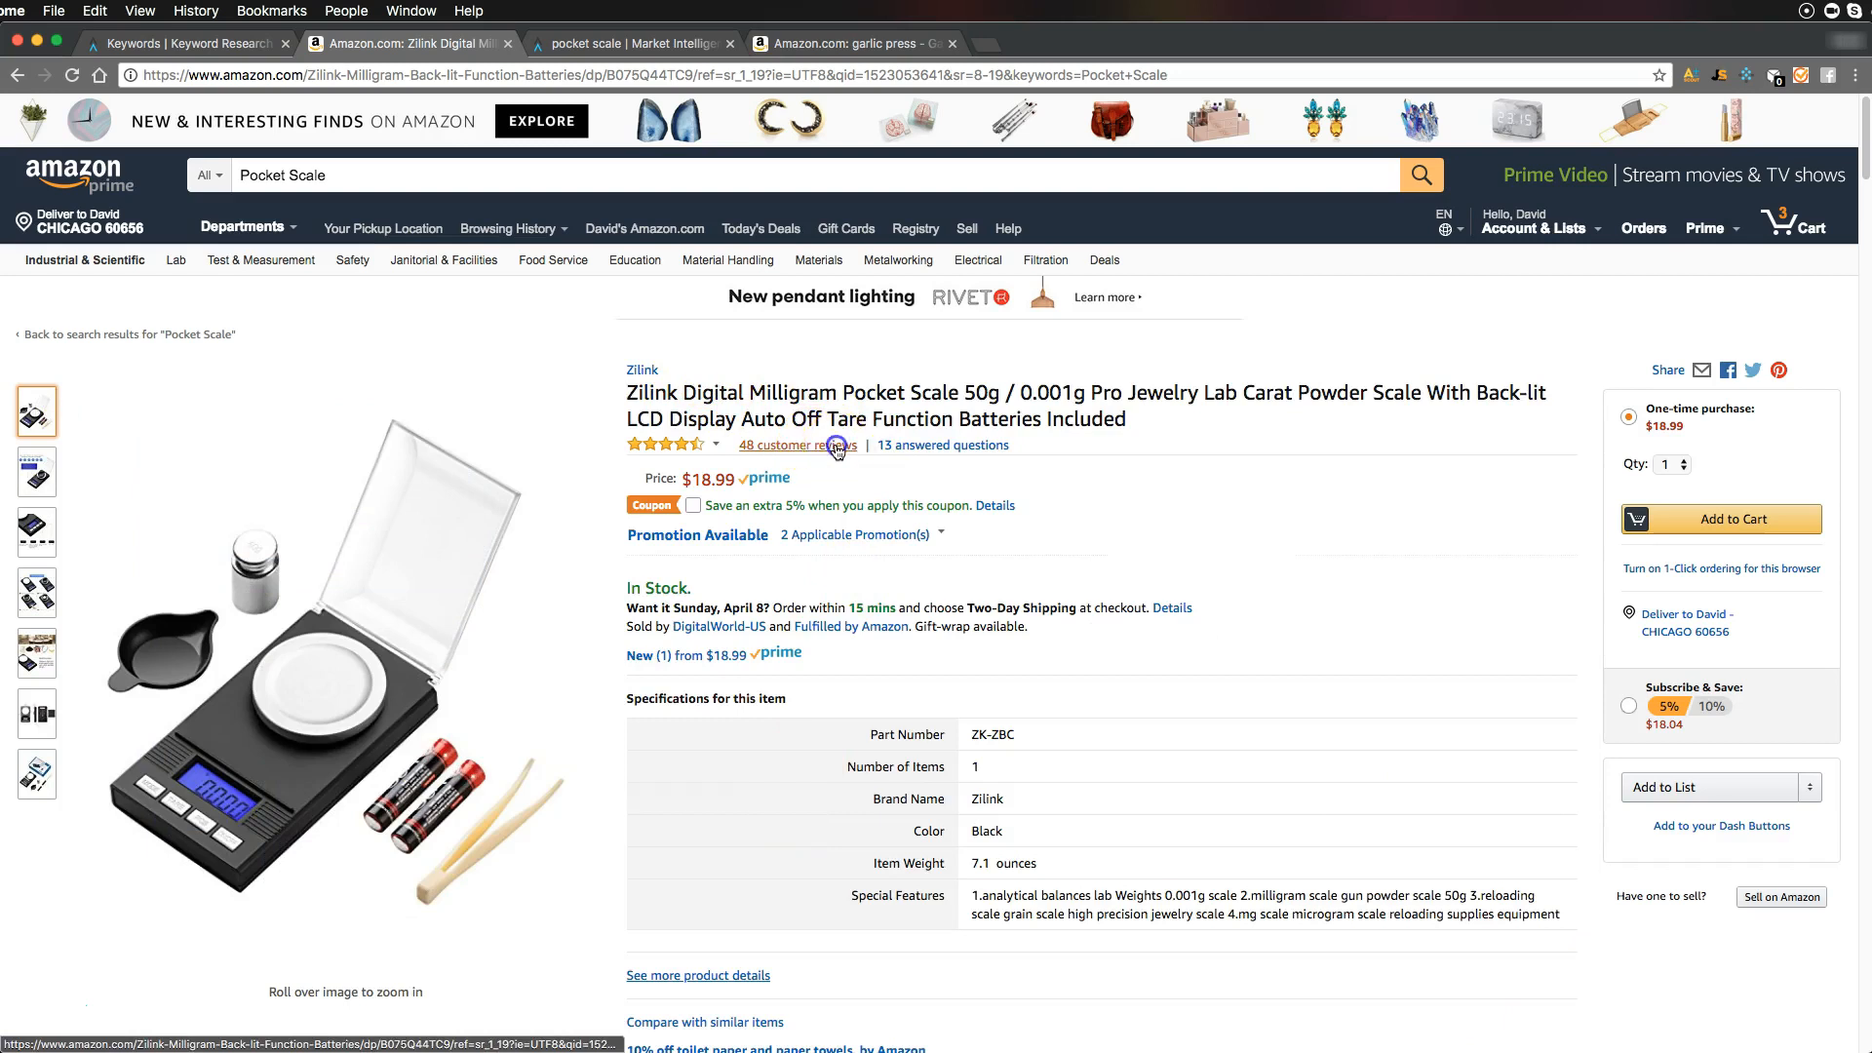
Look over the Zilink scale's customer review section and open the page with all its customer reviews
left_click(837, 446)
scroll(973, 581, "down", 15)
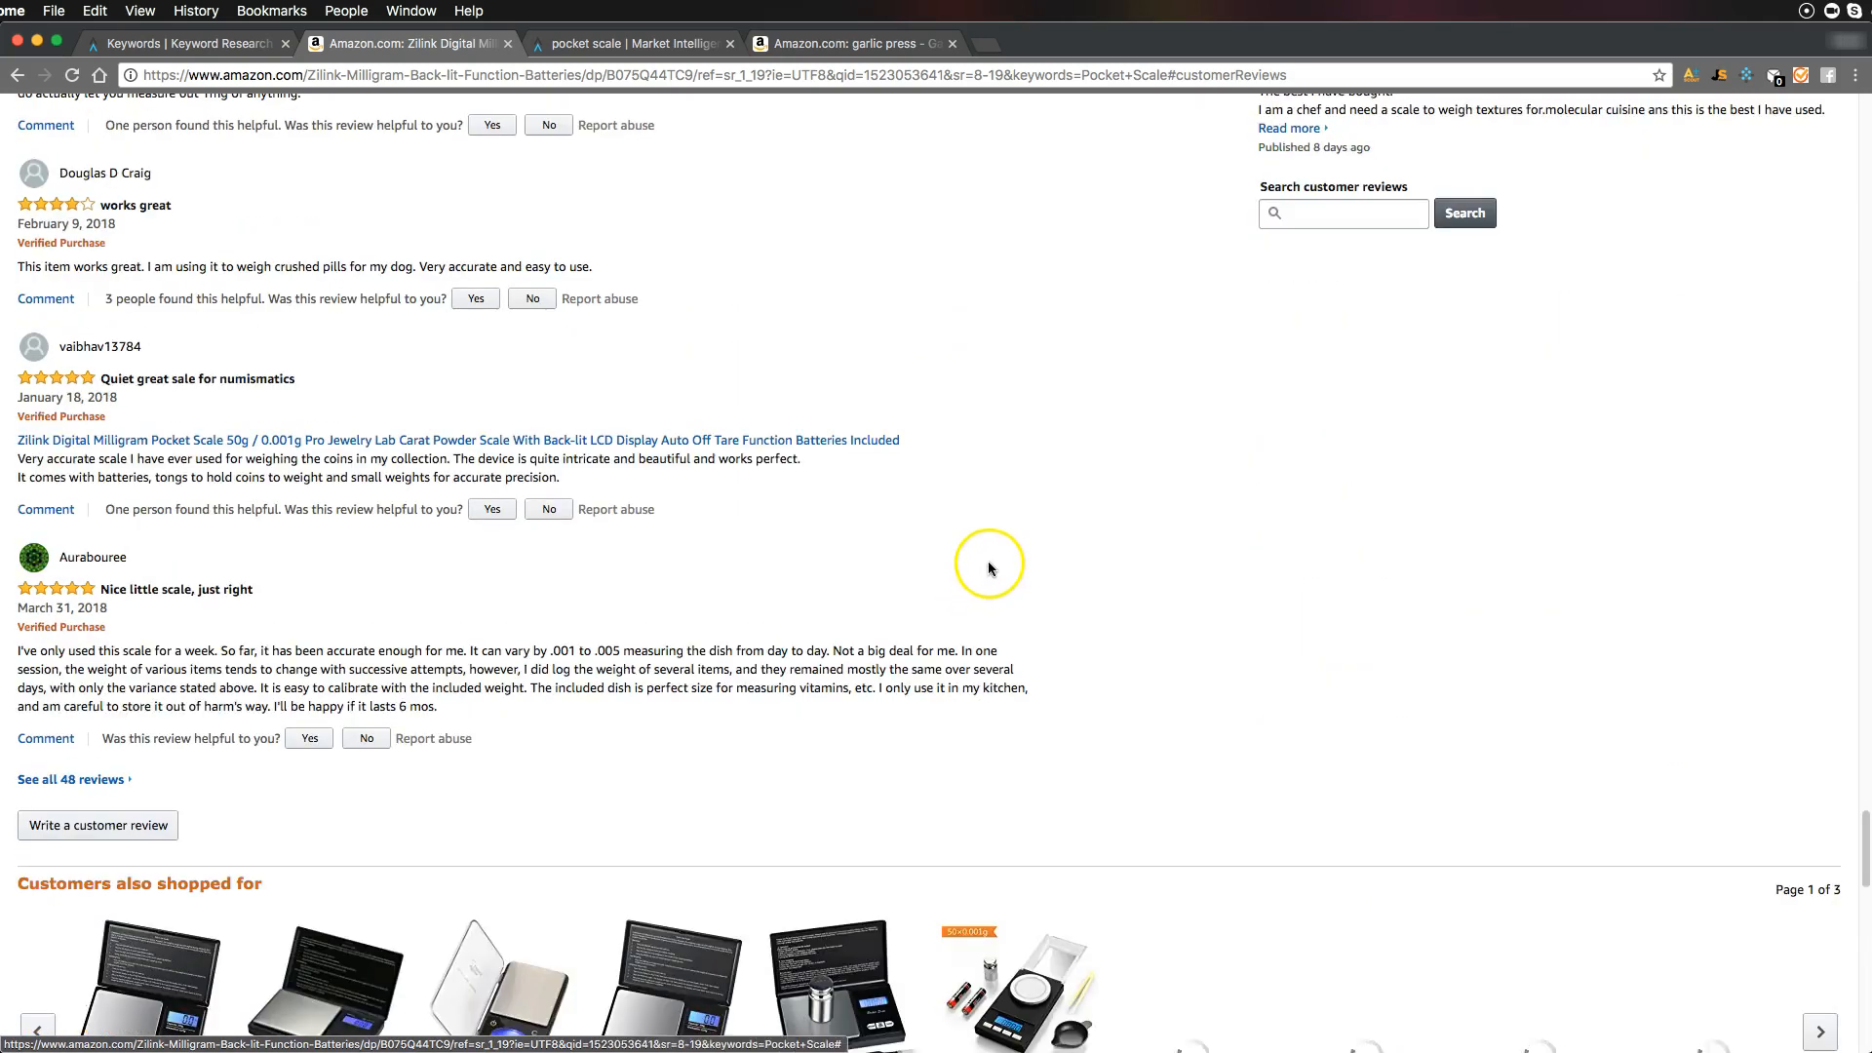
scroll(989, 567, "up", 15)
scroll(351, 559, "down", 2)
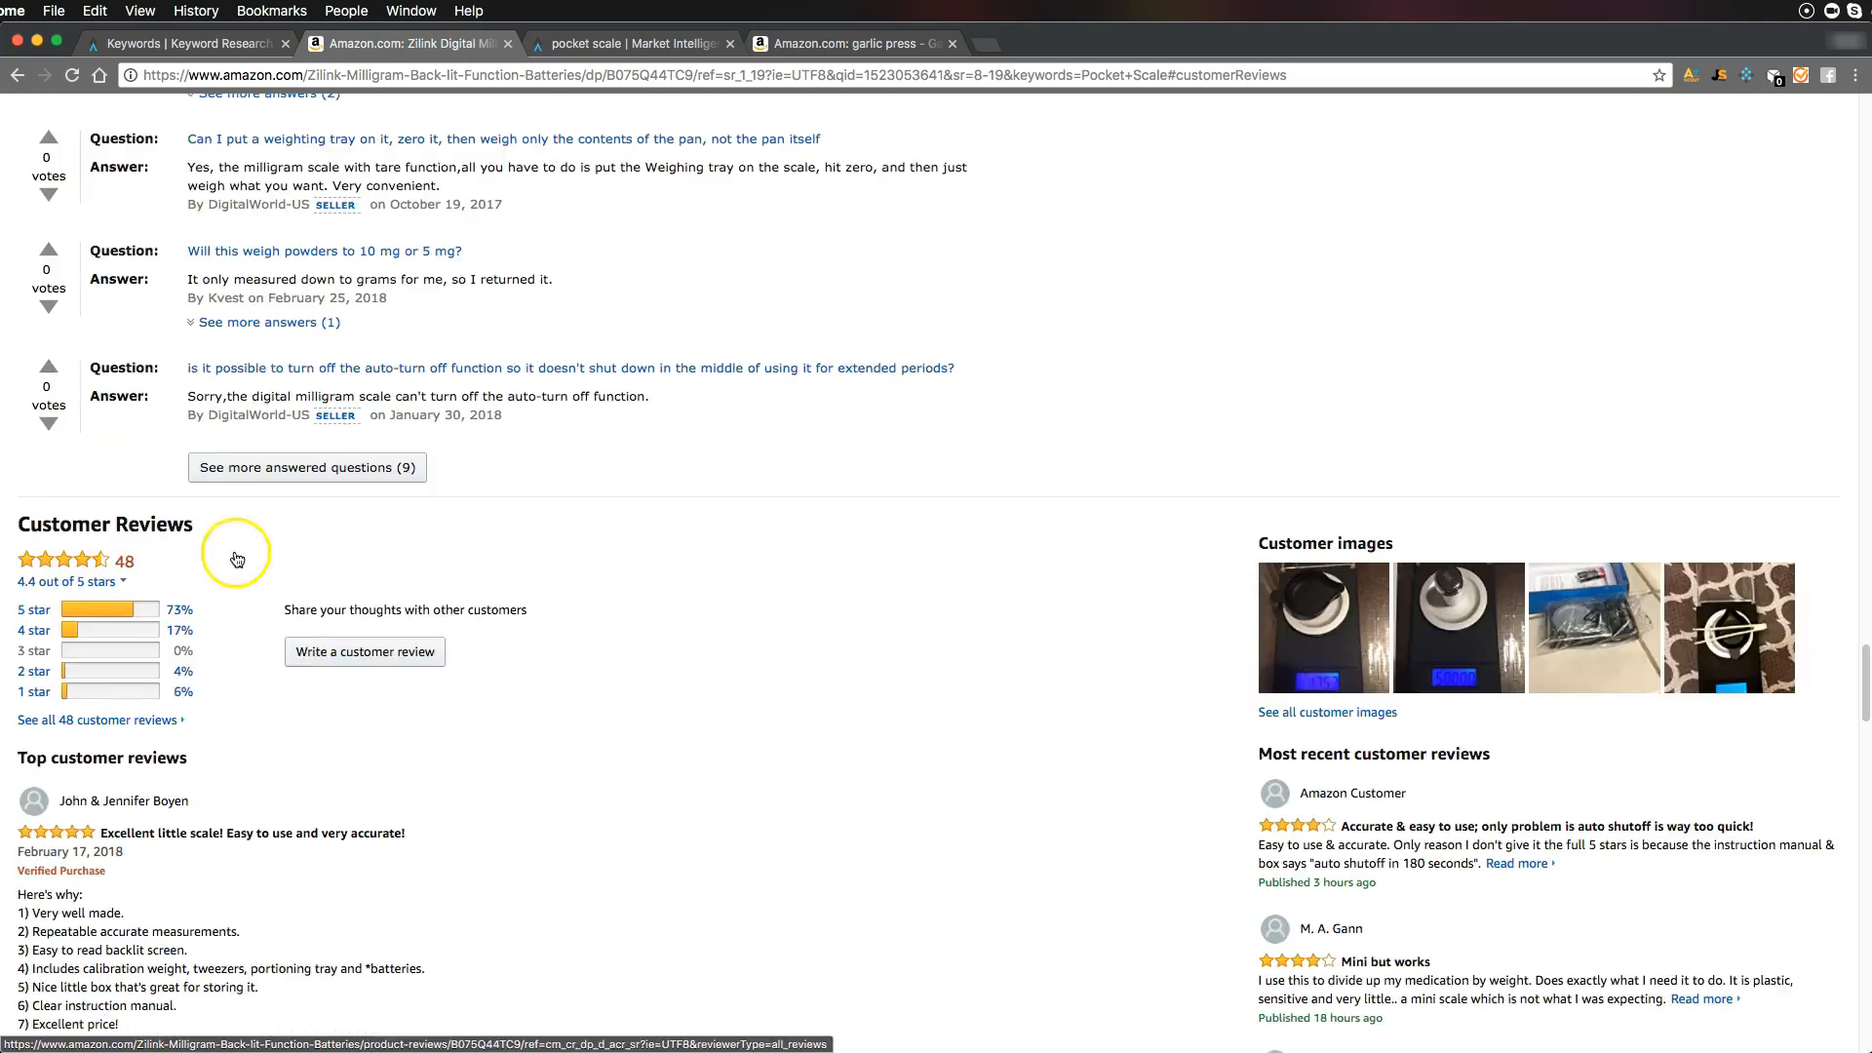
left_click(57, 718)
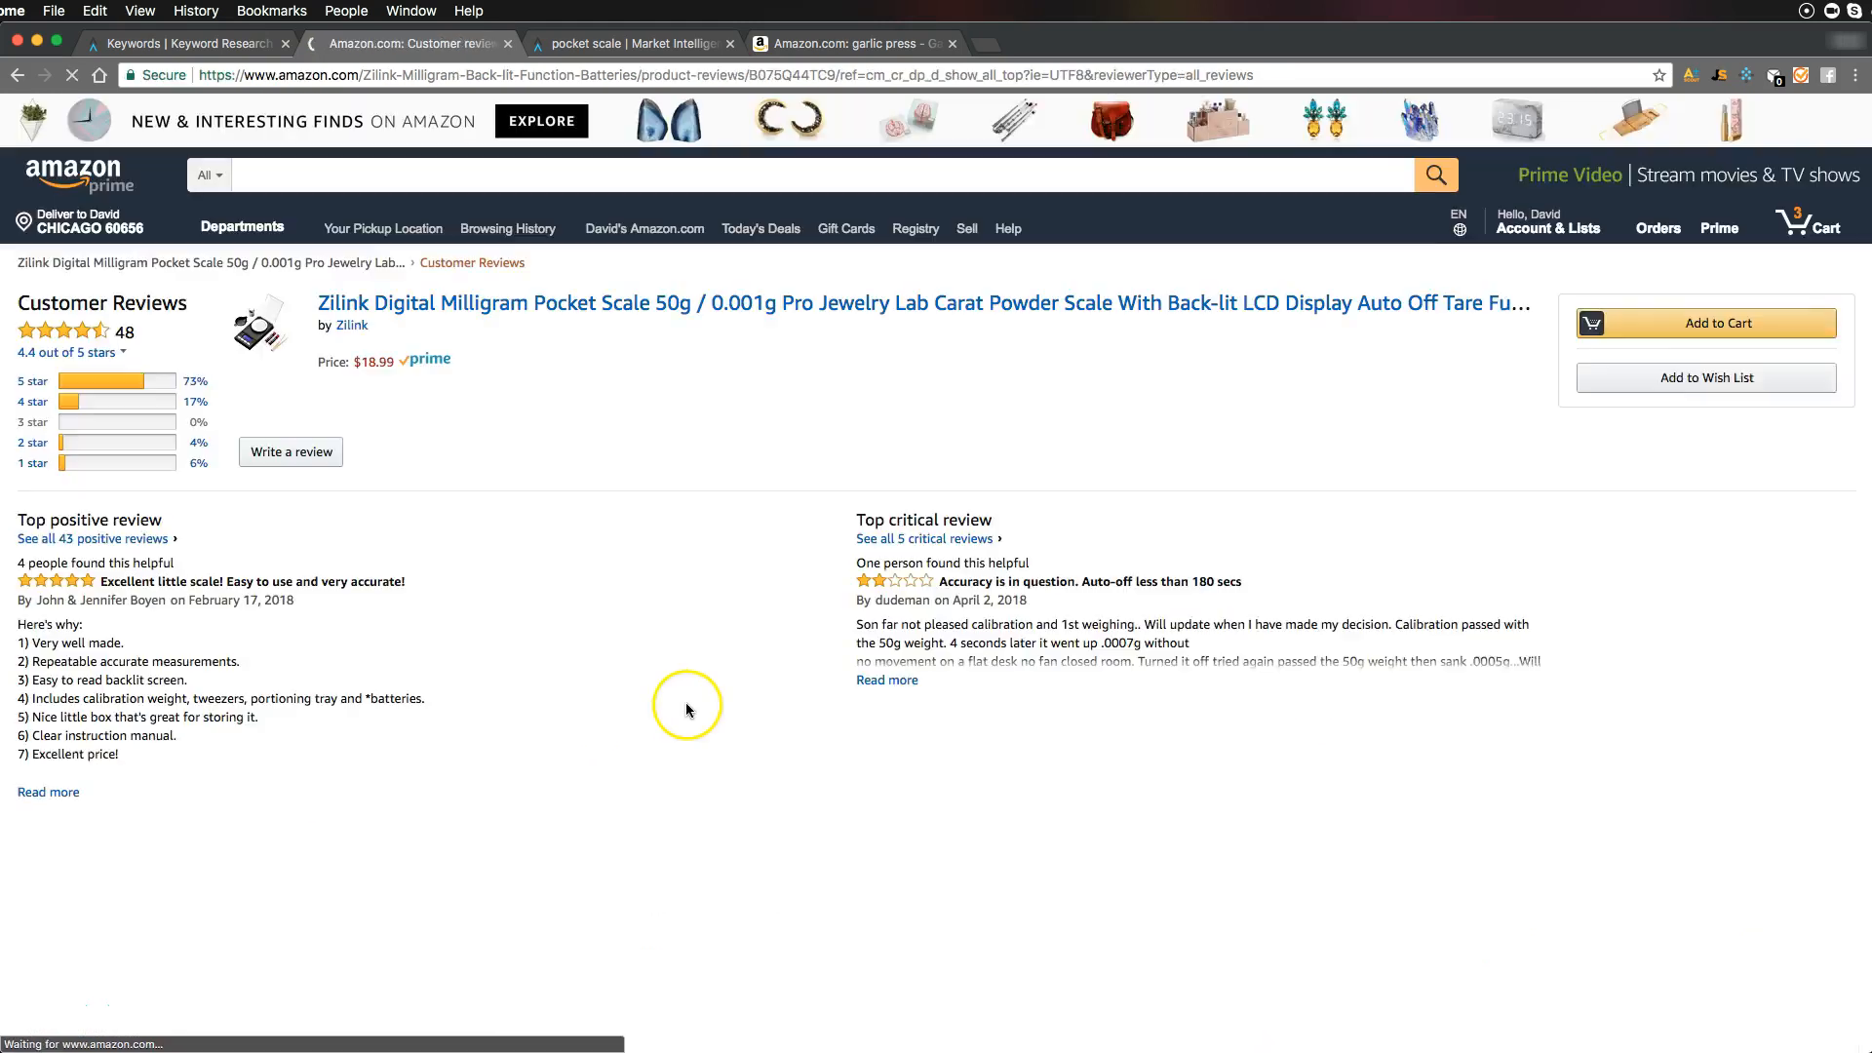
Sort the Zilink scale's customer reviews by most recent and look over the newest ones
scroll(682, 688, "down", 5)
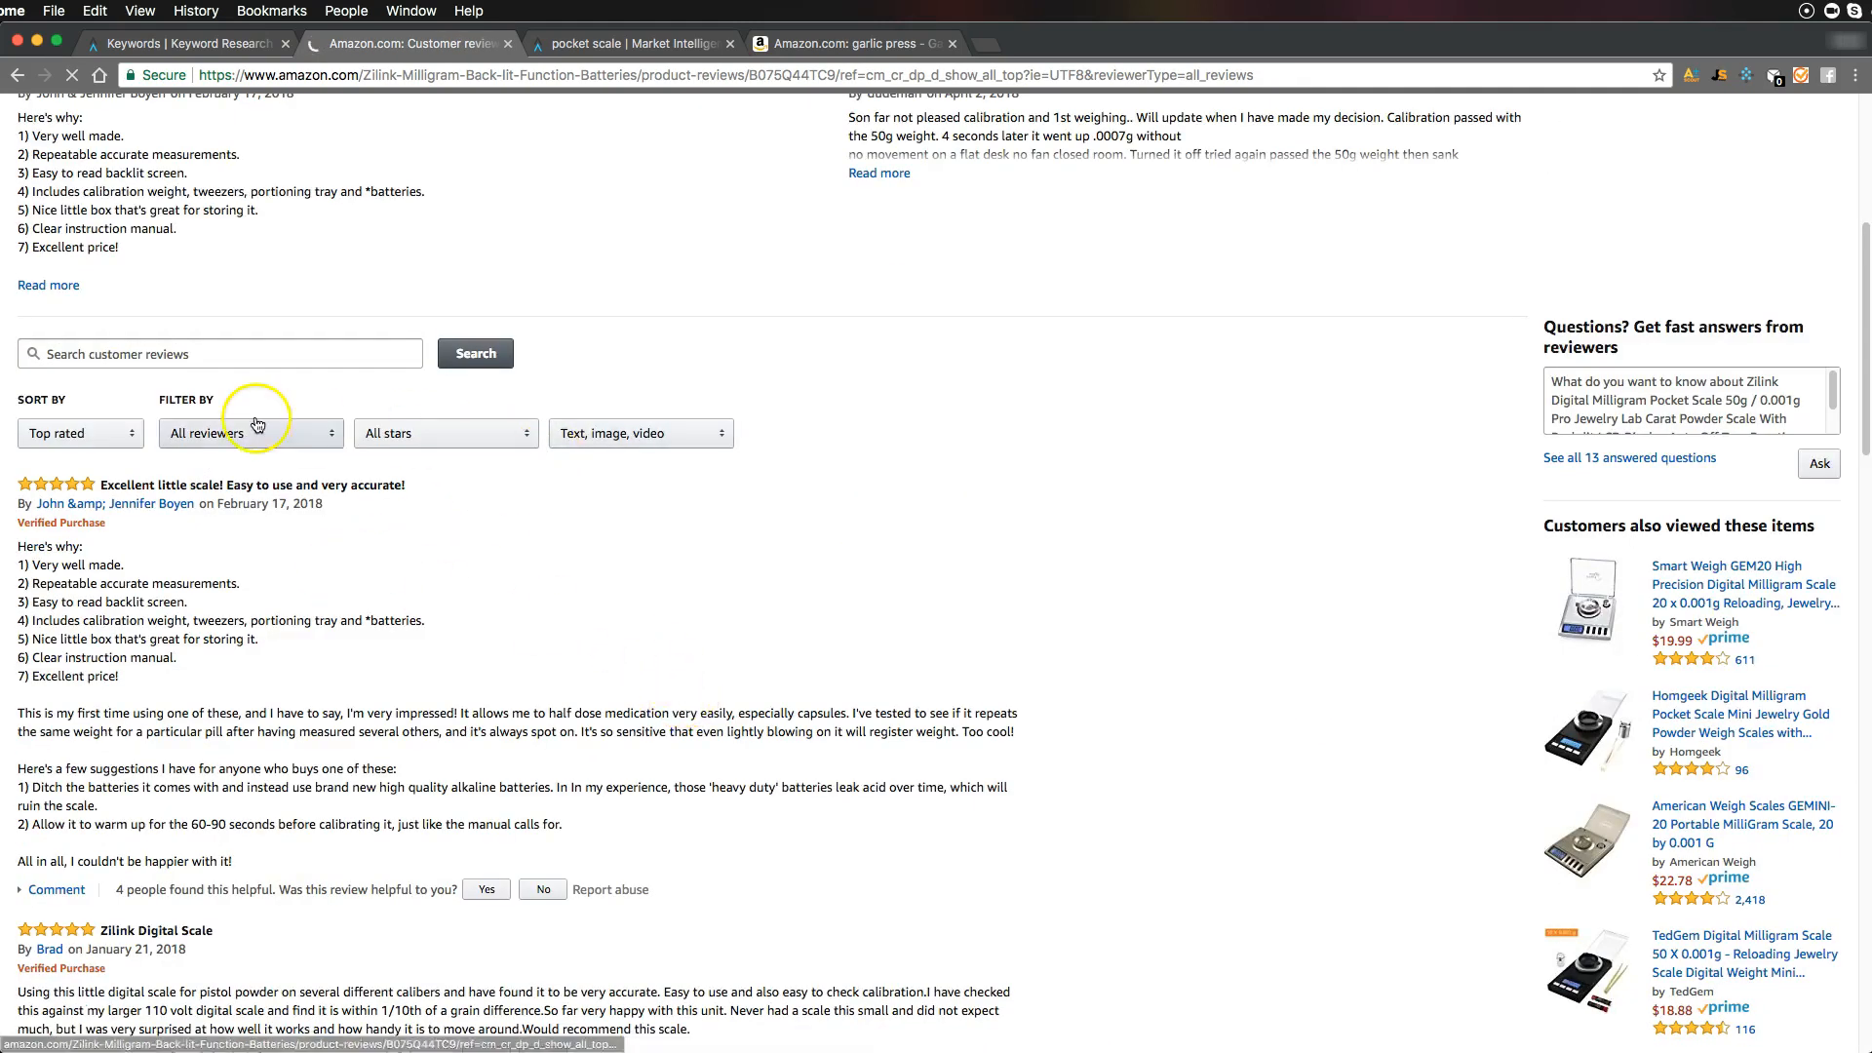
left_click(93, 438)
left_click(98, 446)
left_click(137, 435)
left_click(118, 466)
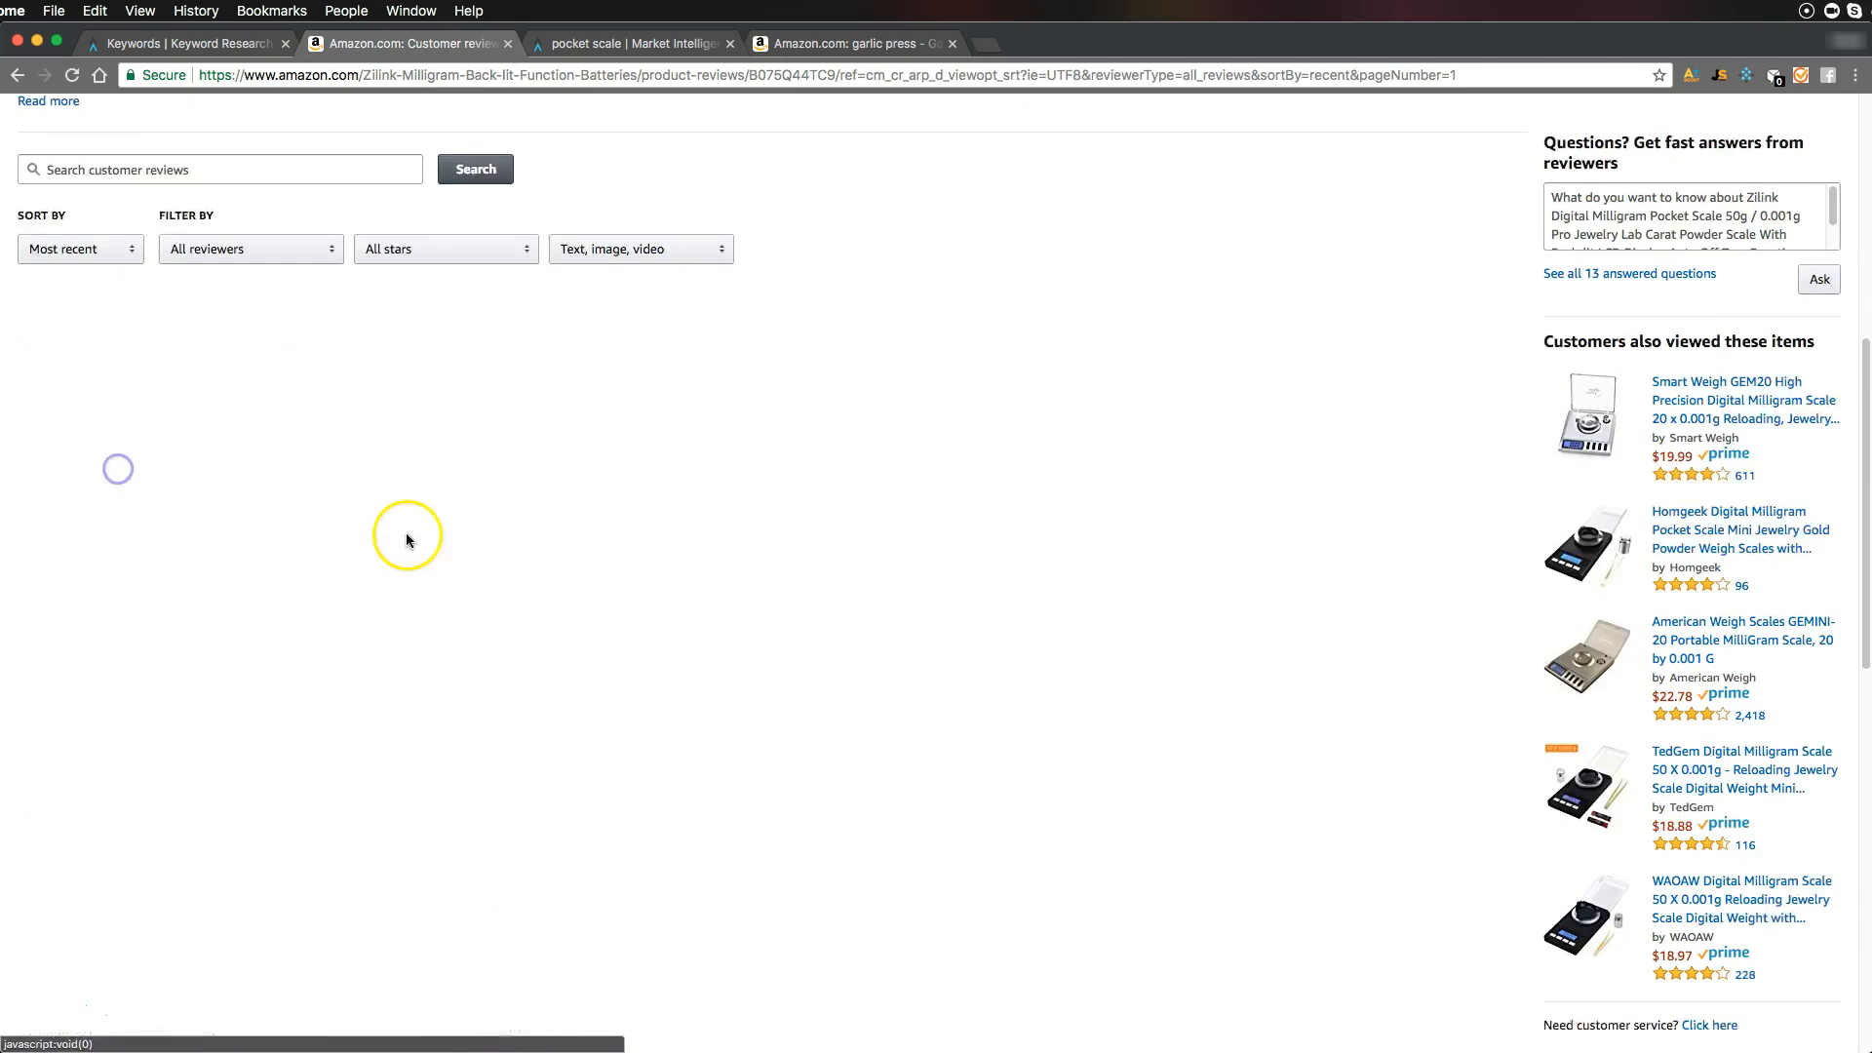
scroll(382, 539, "down", 10)
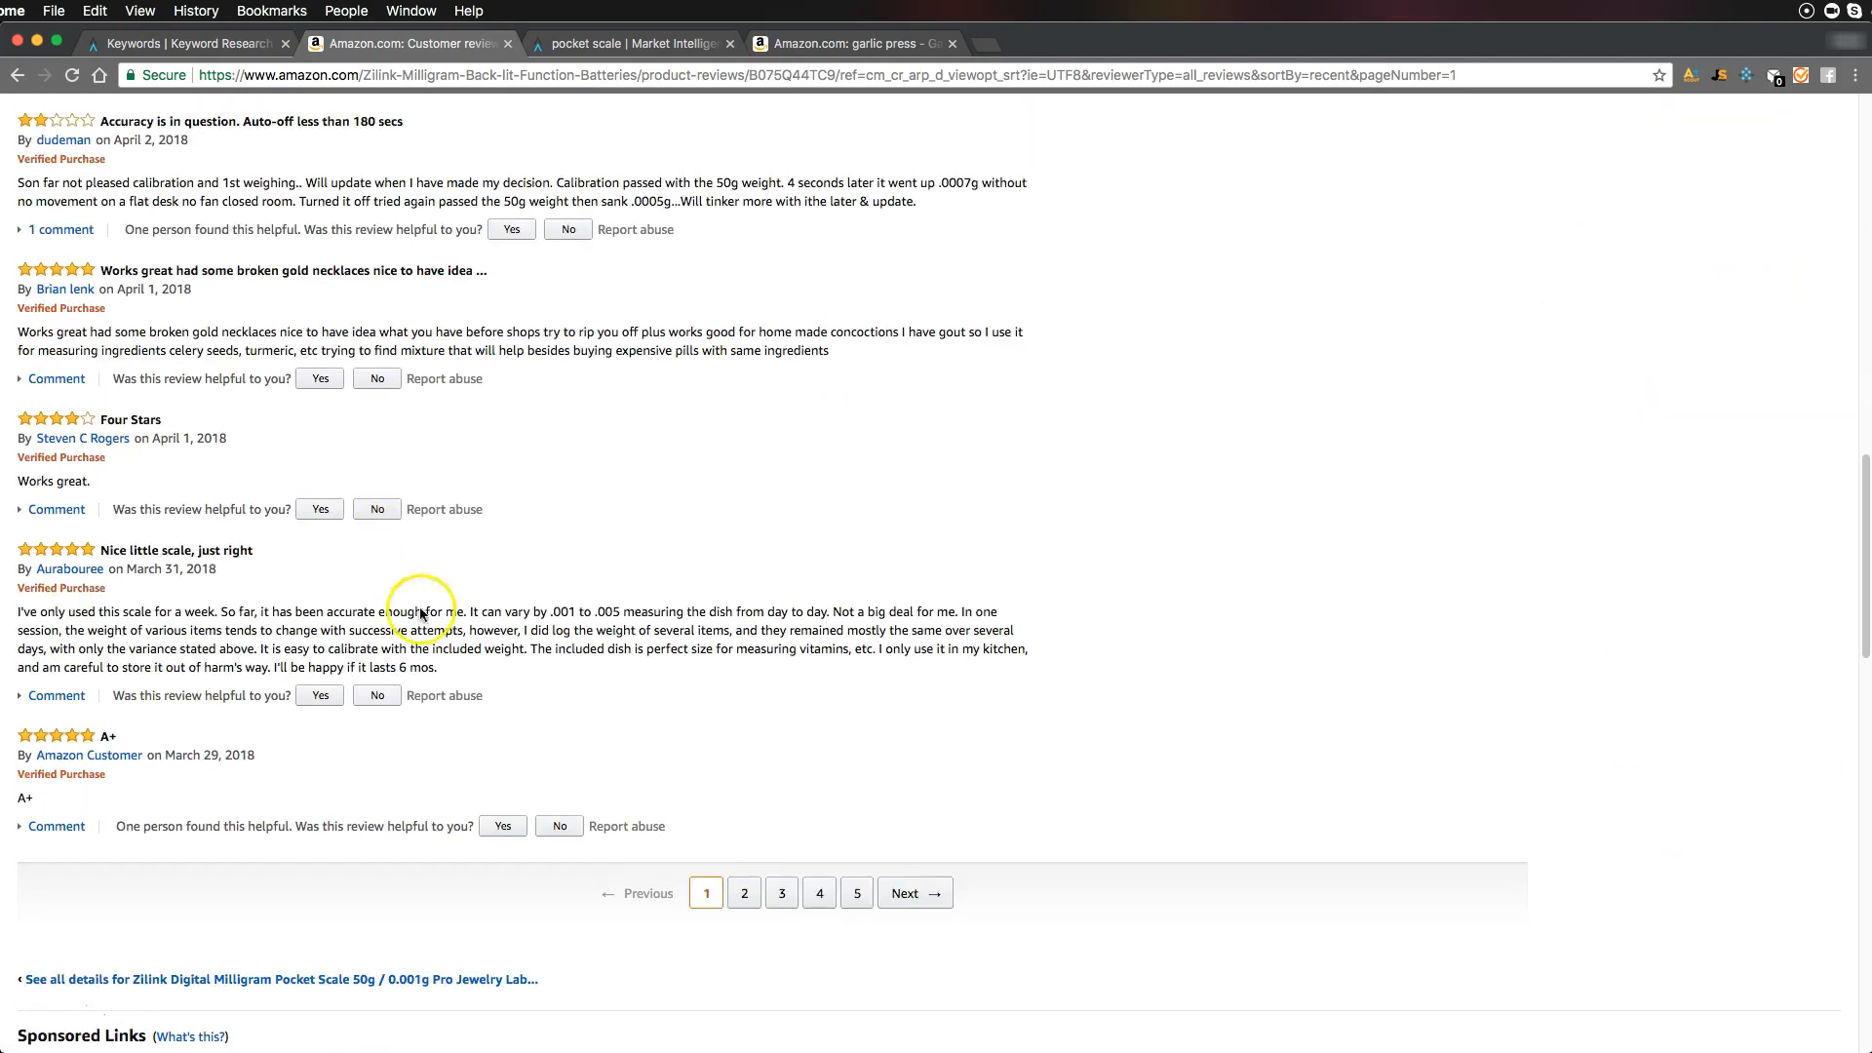
Open page 5 of the Zilink scale's reviews and check the dates and ratings of the oldest reviews
left_click(865, 895)
scroll(313, 836, "down", 15)
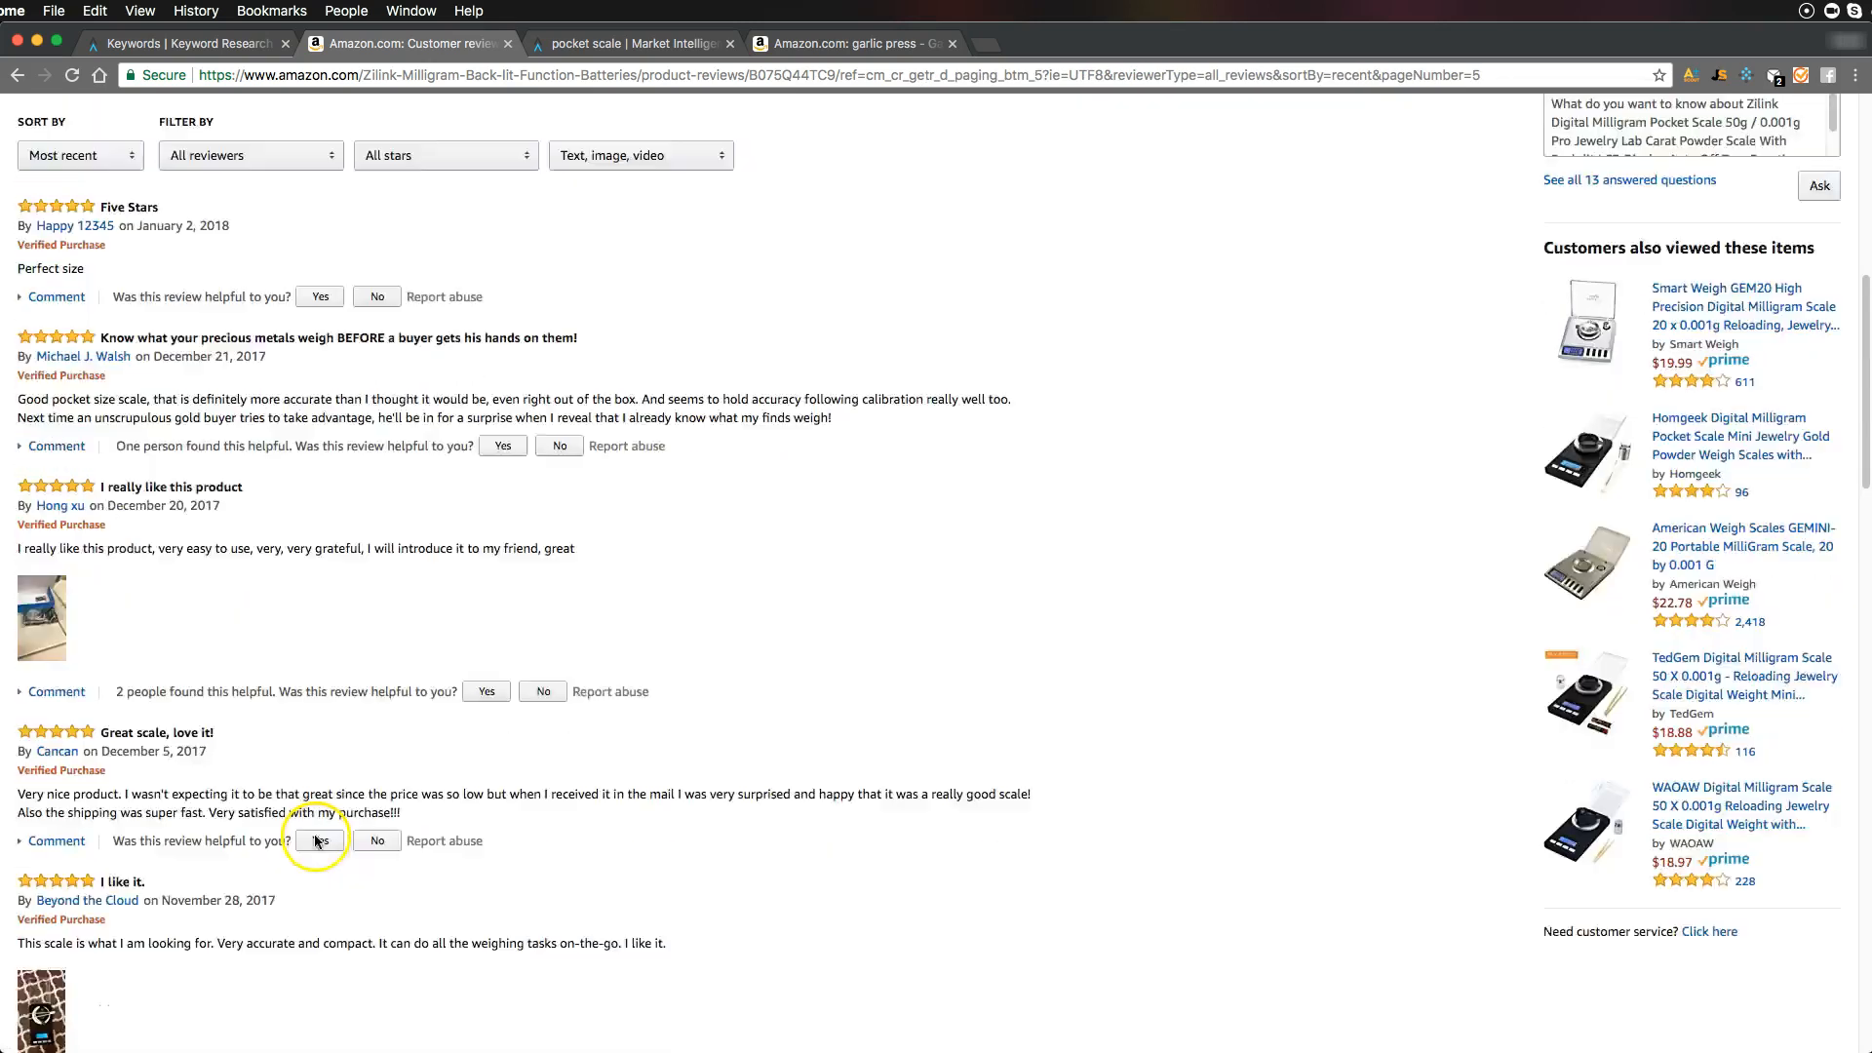
scroll(189, 692, "up", 8)
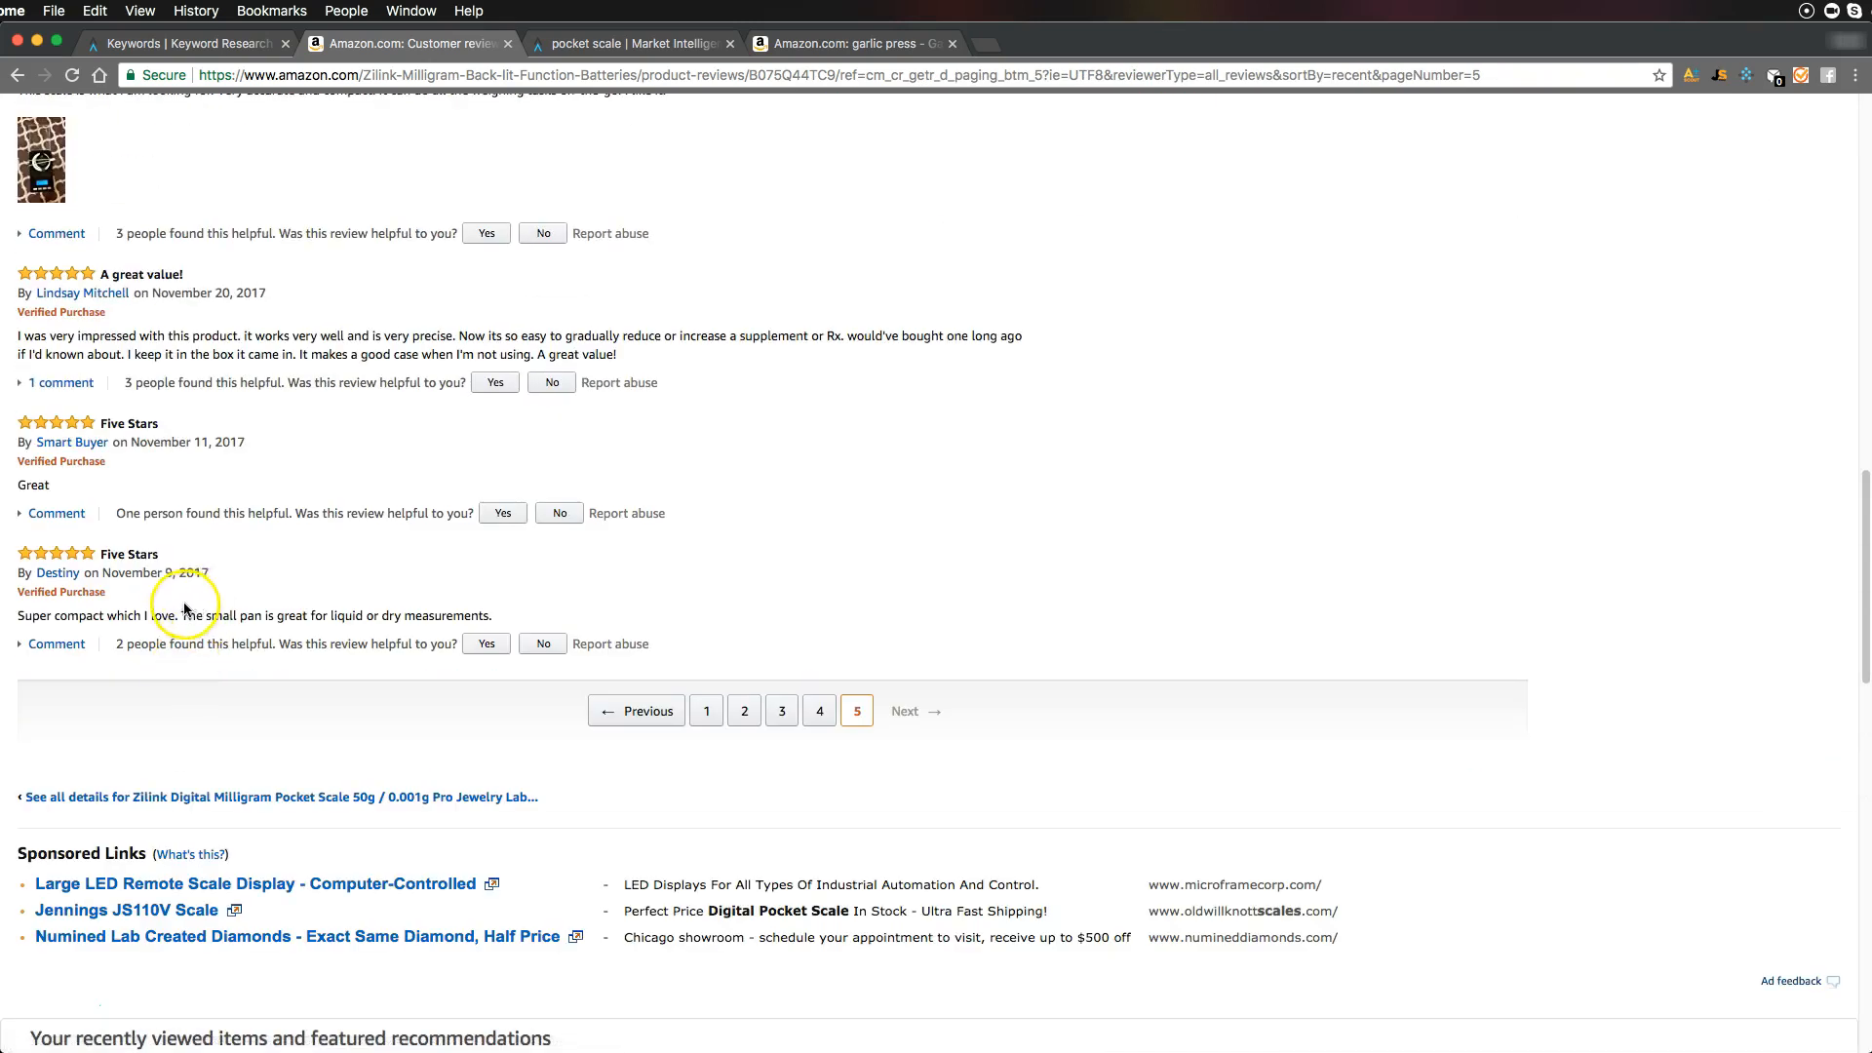
scroll(865, 623, "up", 10)
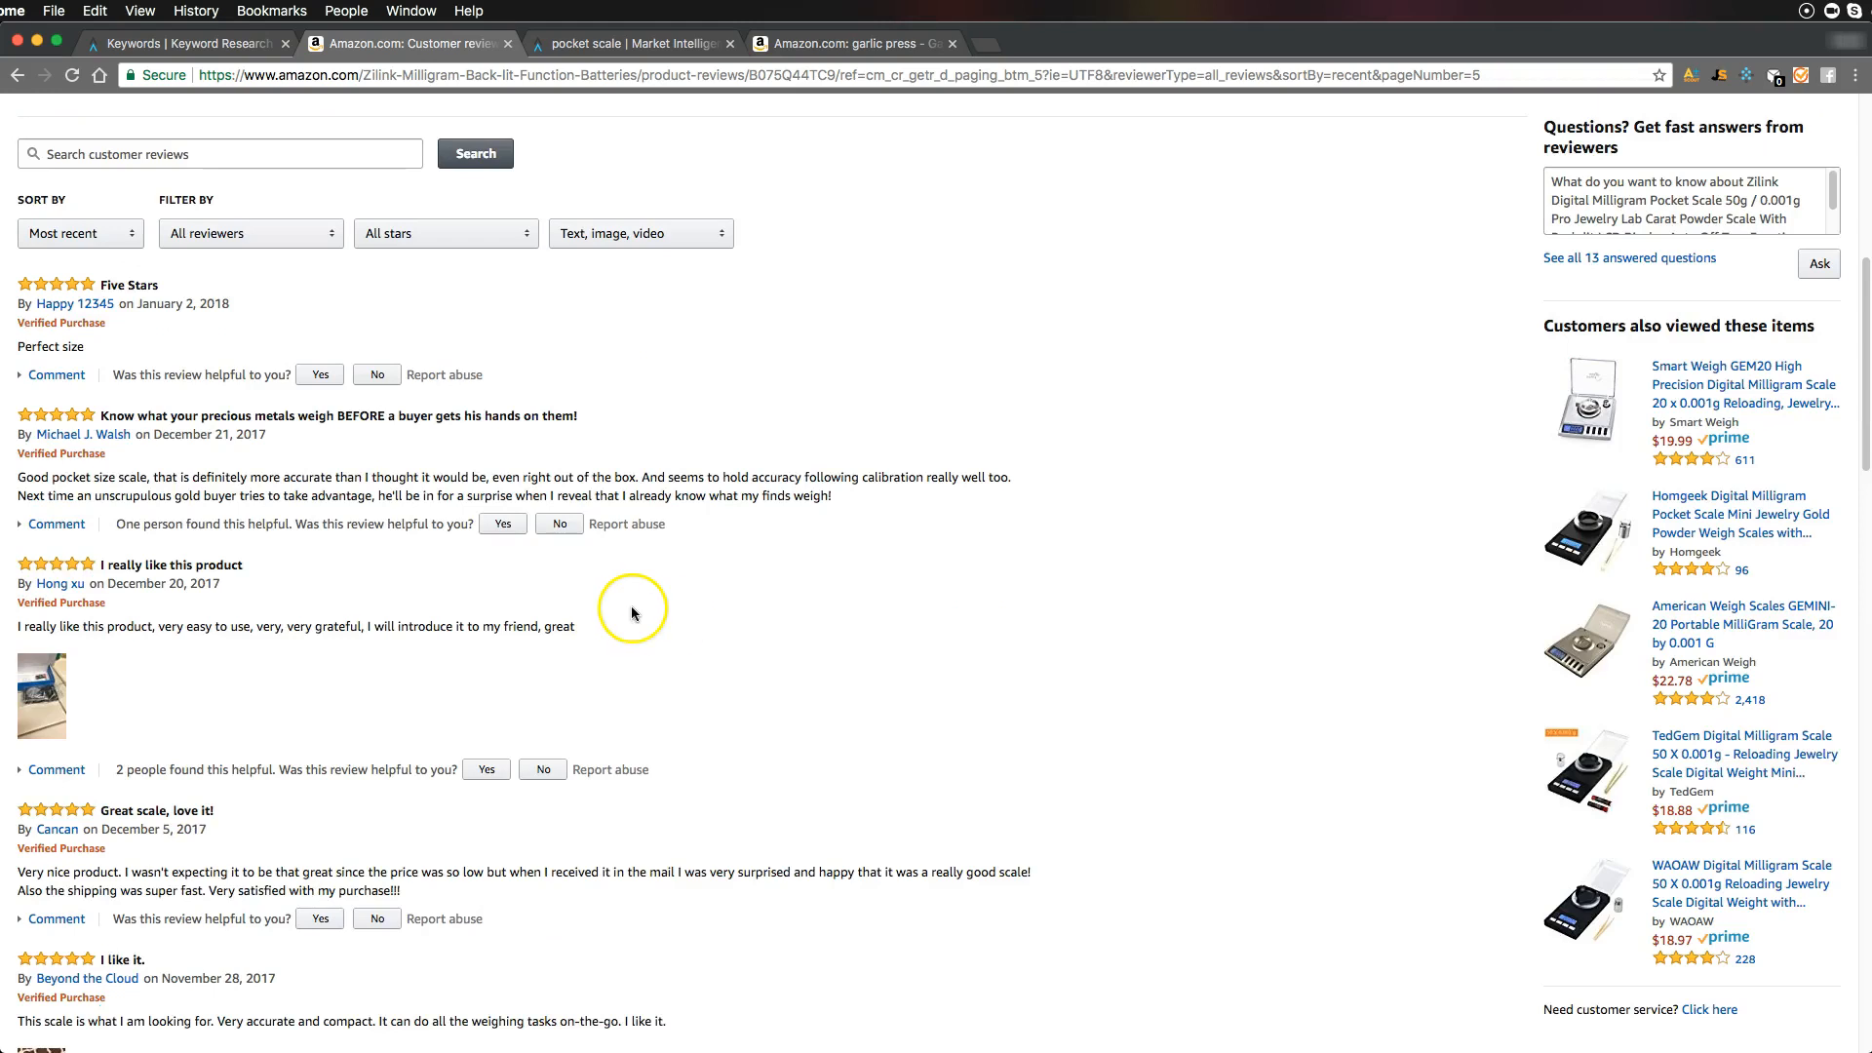
scroll(635, 612, "up", 8)
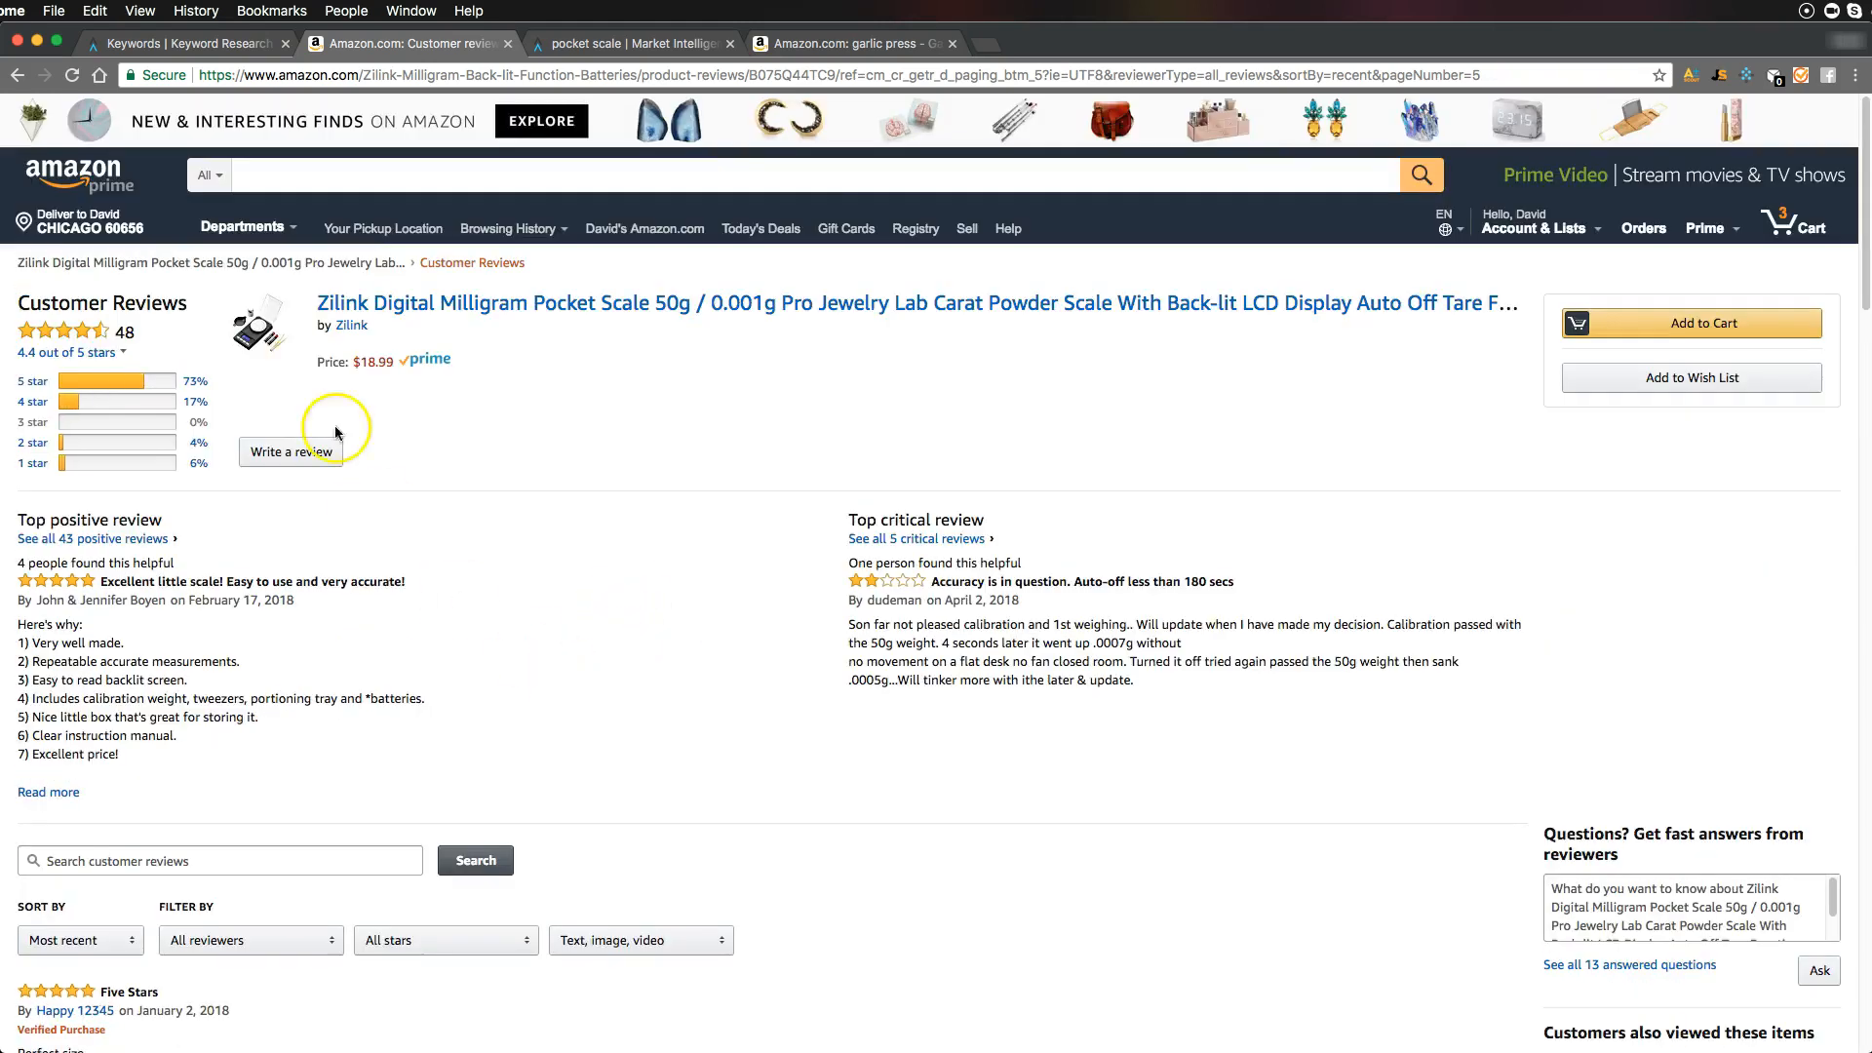
Return to the Zilink product listing, glance at the pocket scale market data, and go back from Keyword Research to the Product Discovery results
left_click(173, 265)
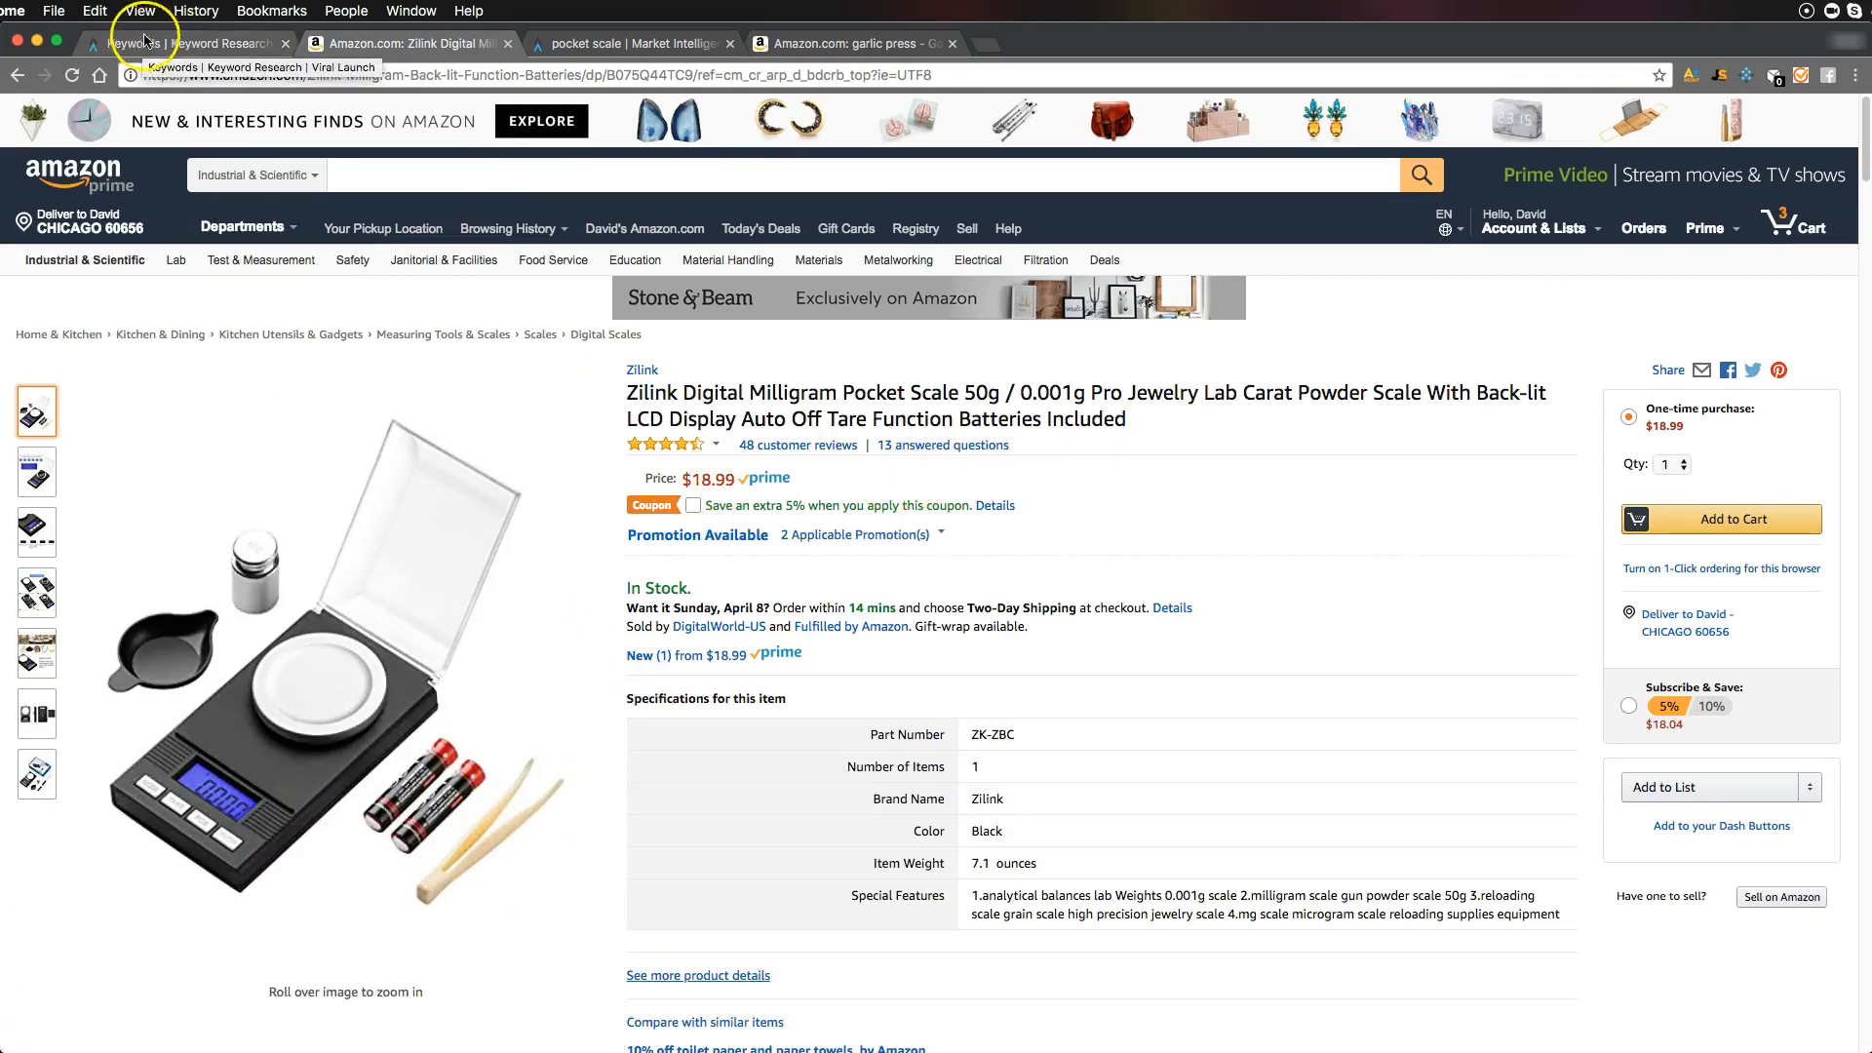
left_click(596, 45)
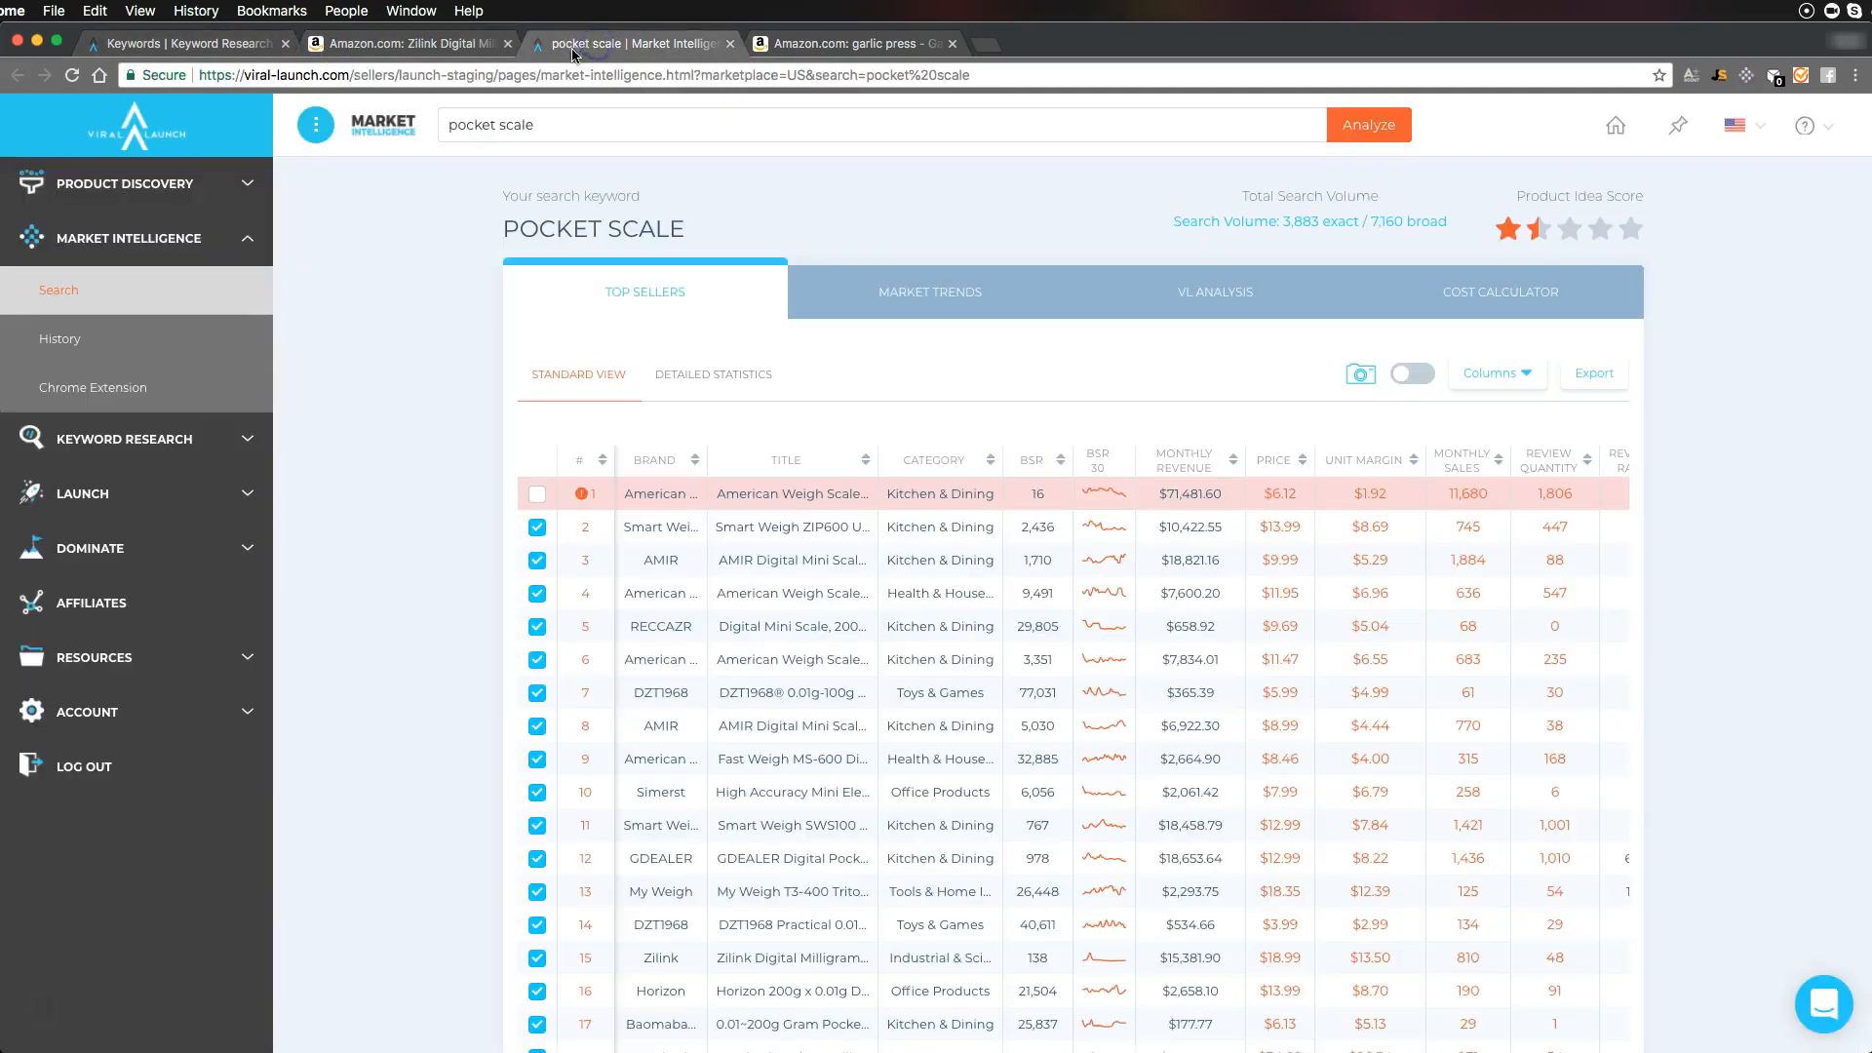
left_click(208, 51)
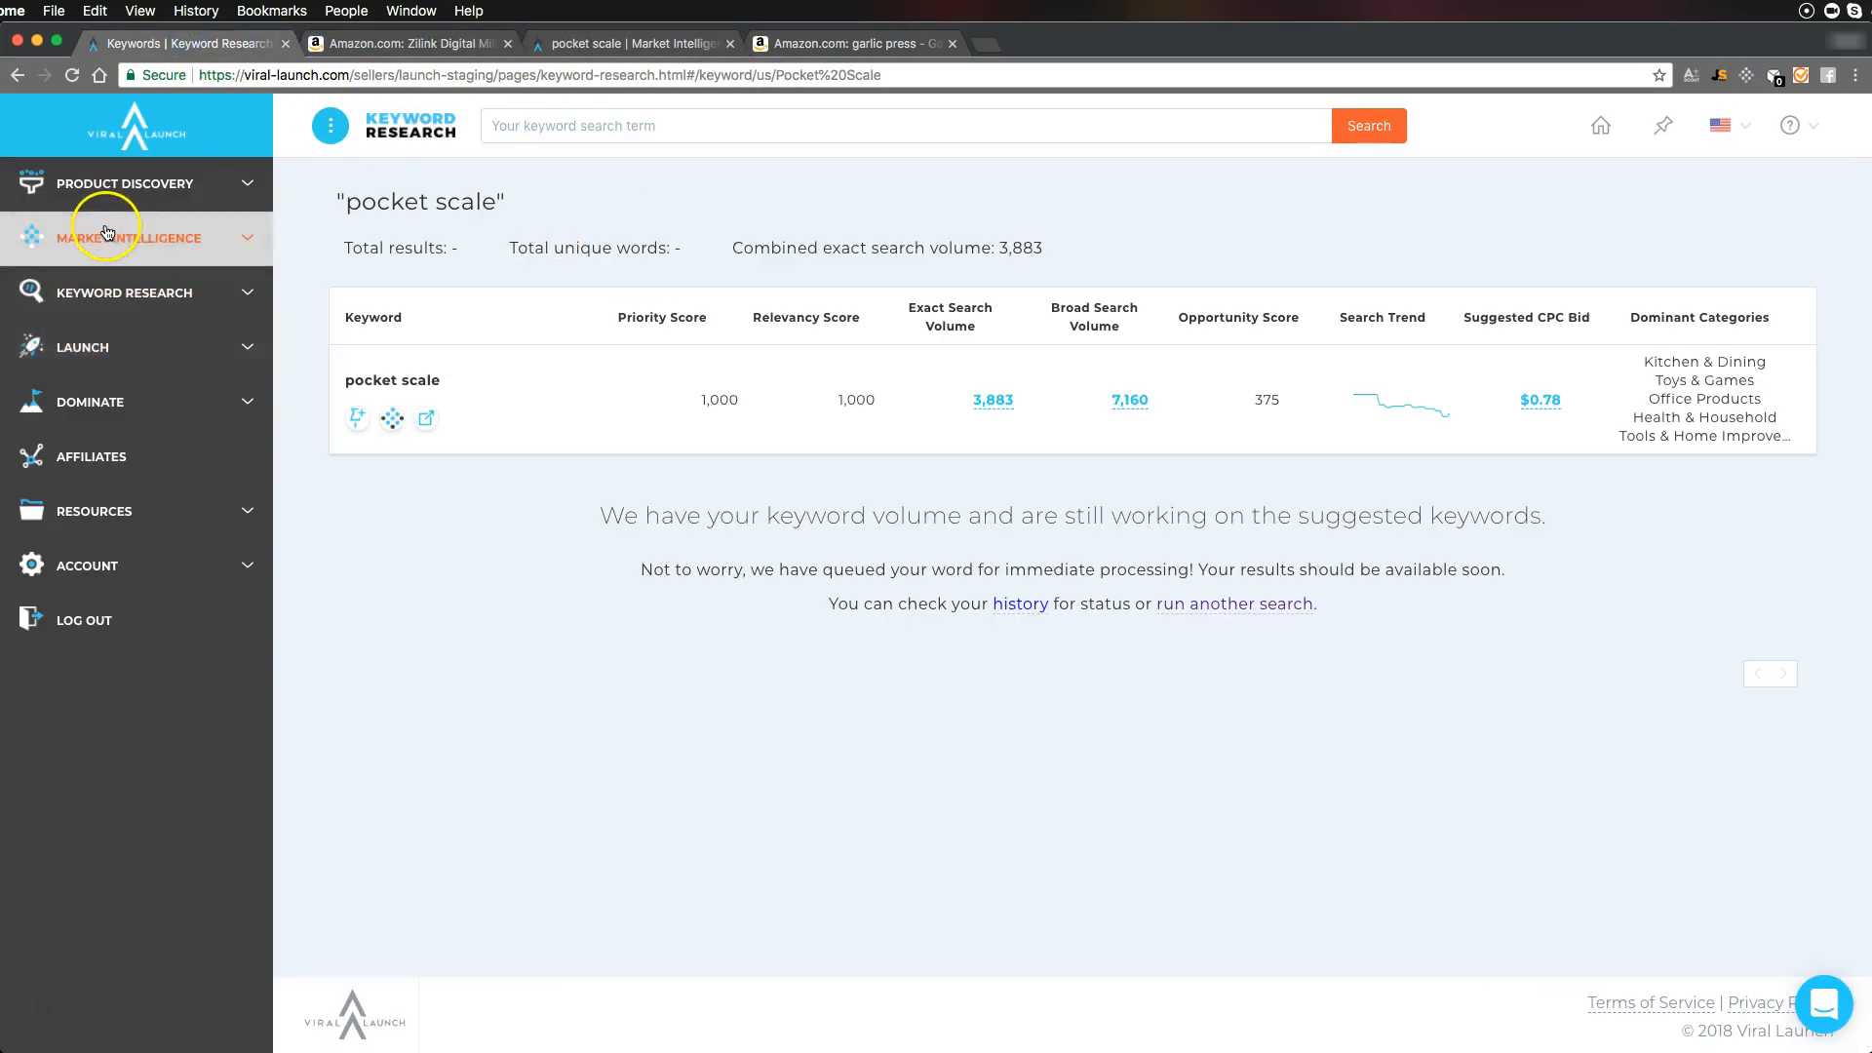
left_click(15, 75)
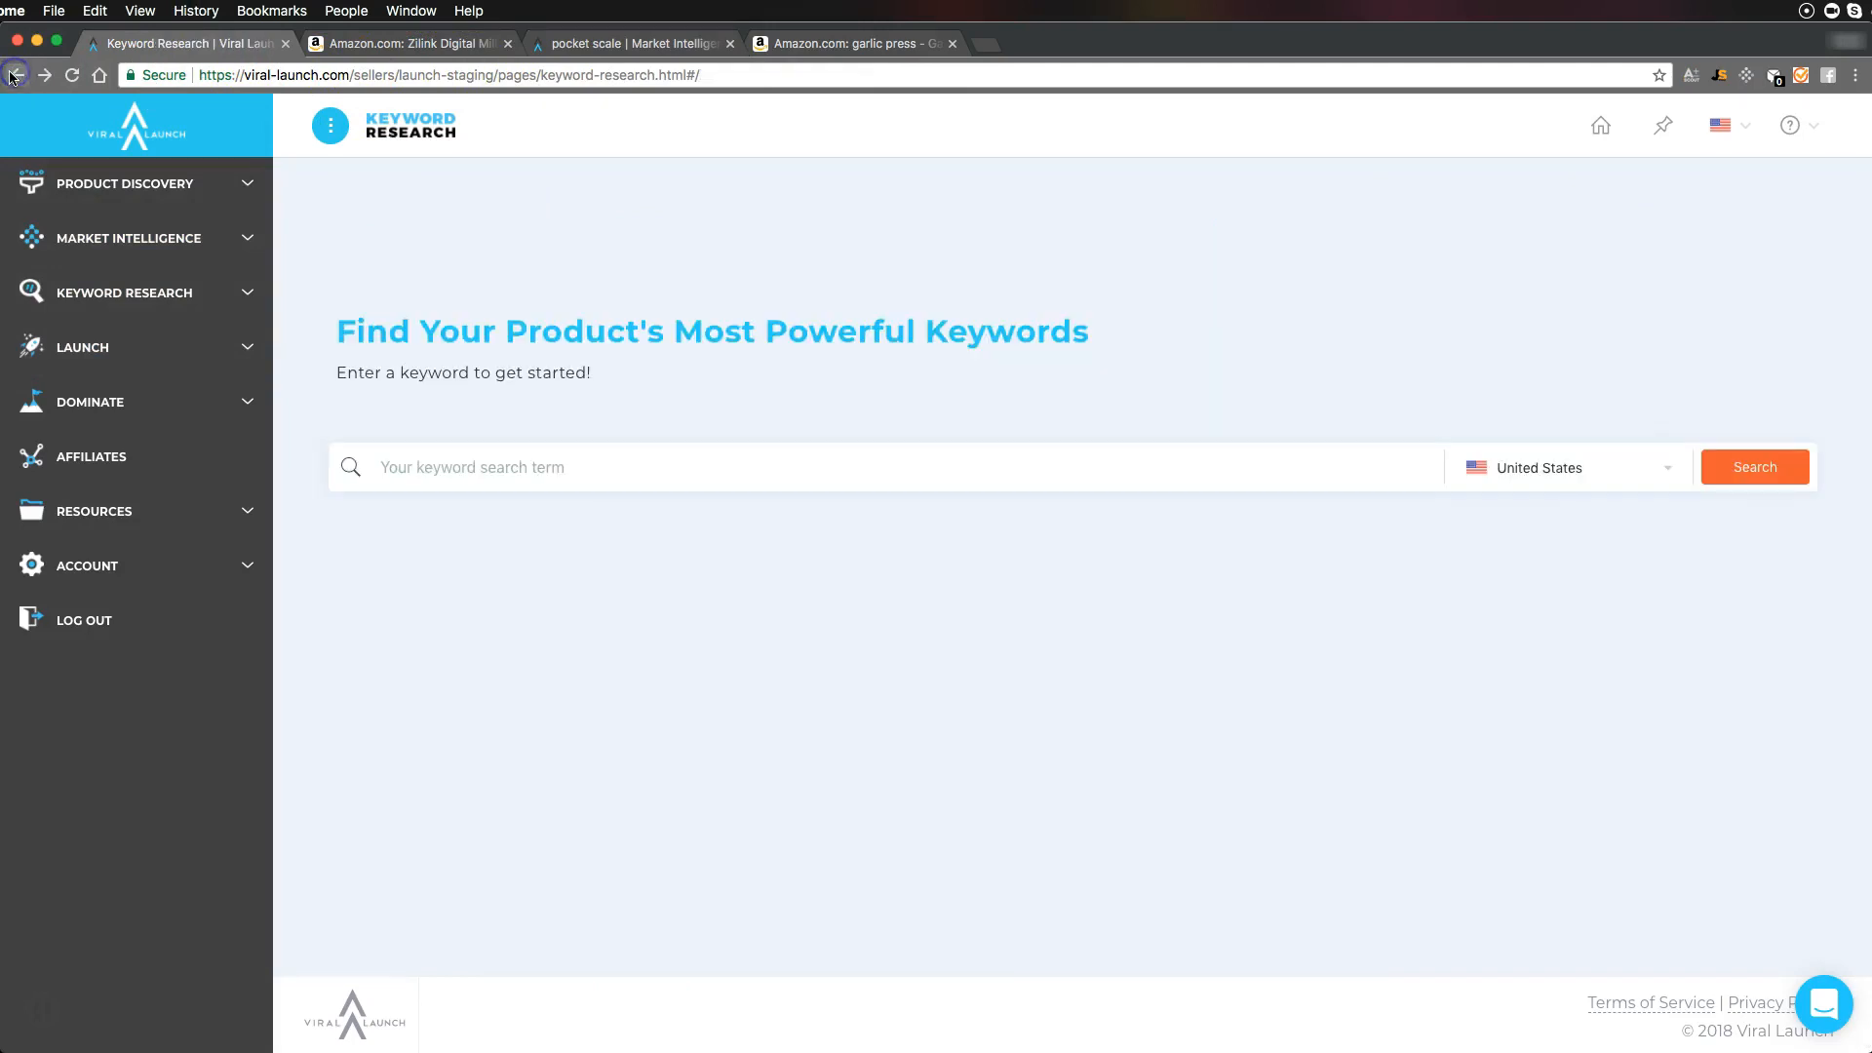
left_click(14, 75)
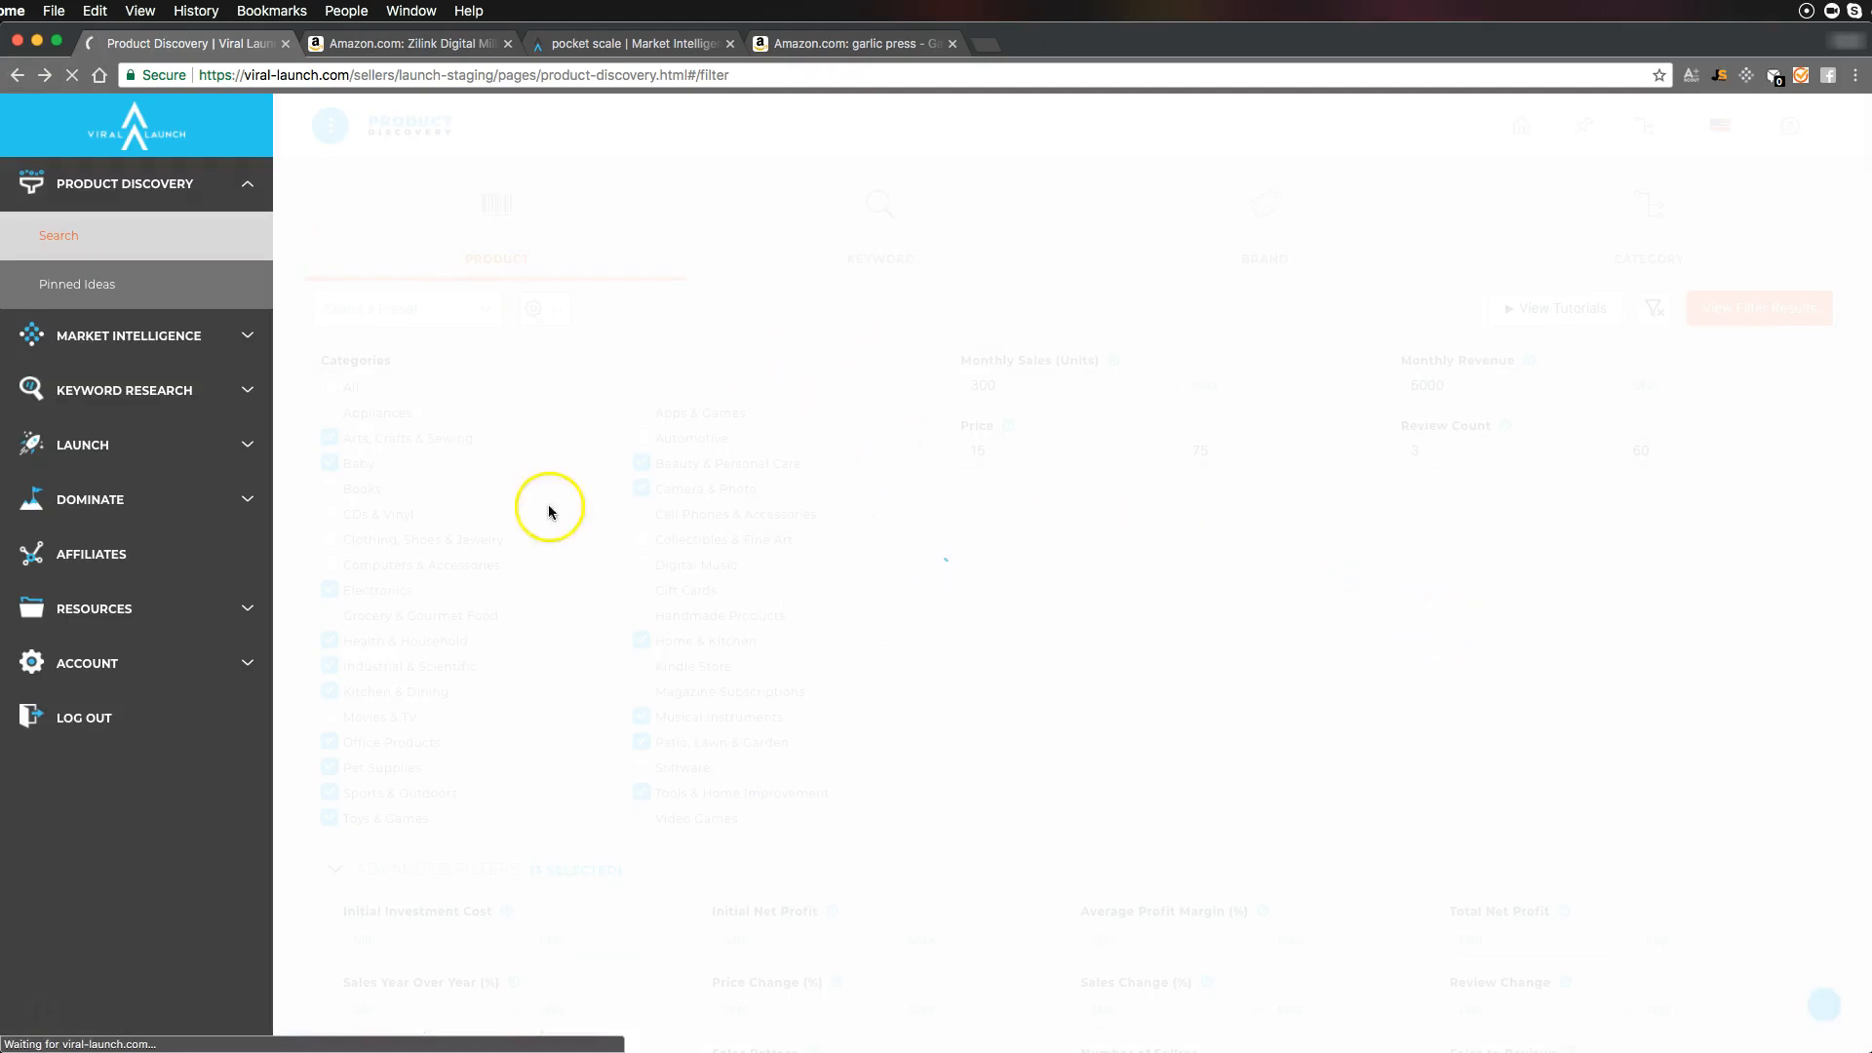
Open page 3 of the product filter results and browse its products for promising ideas
scroll(994, 591, "down", 20)
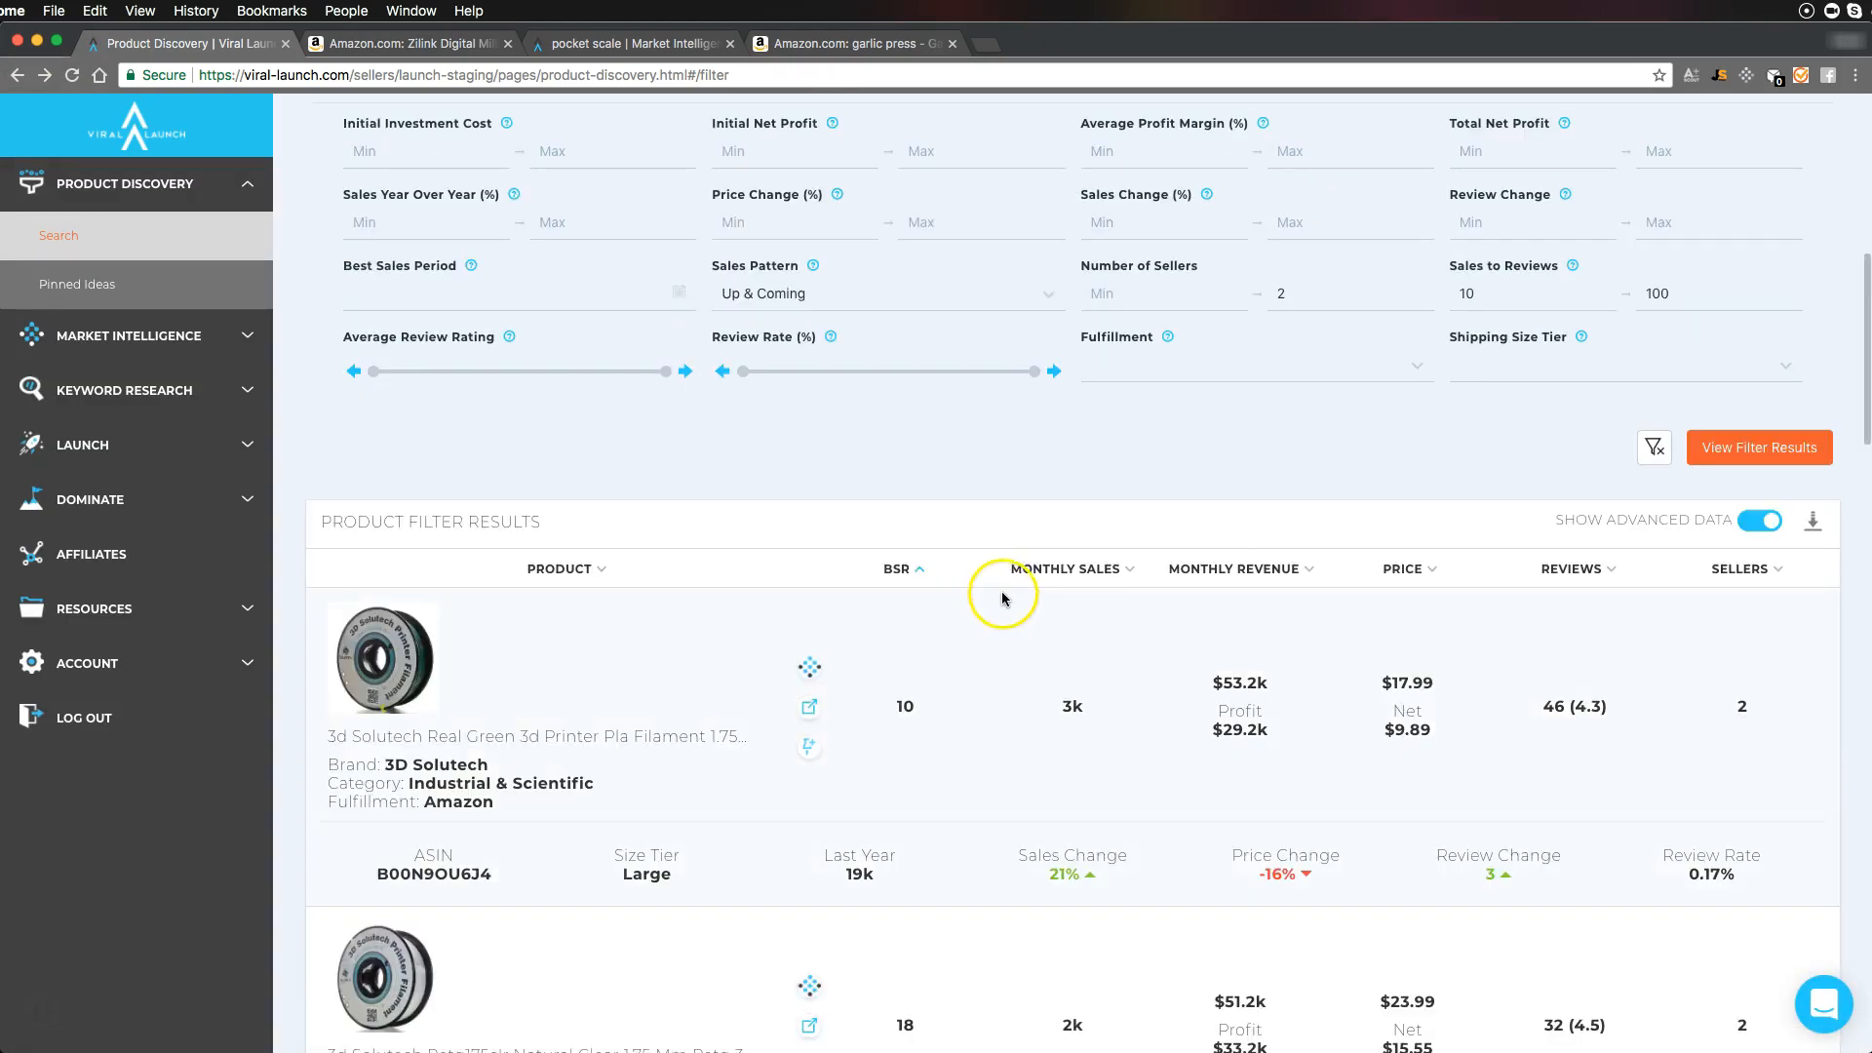
scroll(1003, 591, "down", 10)
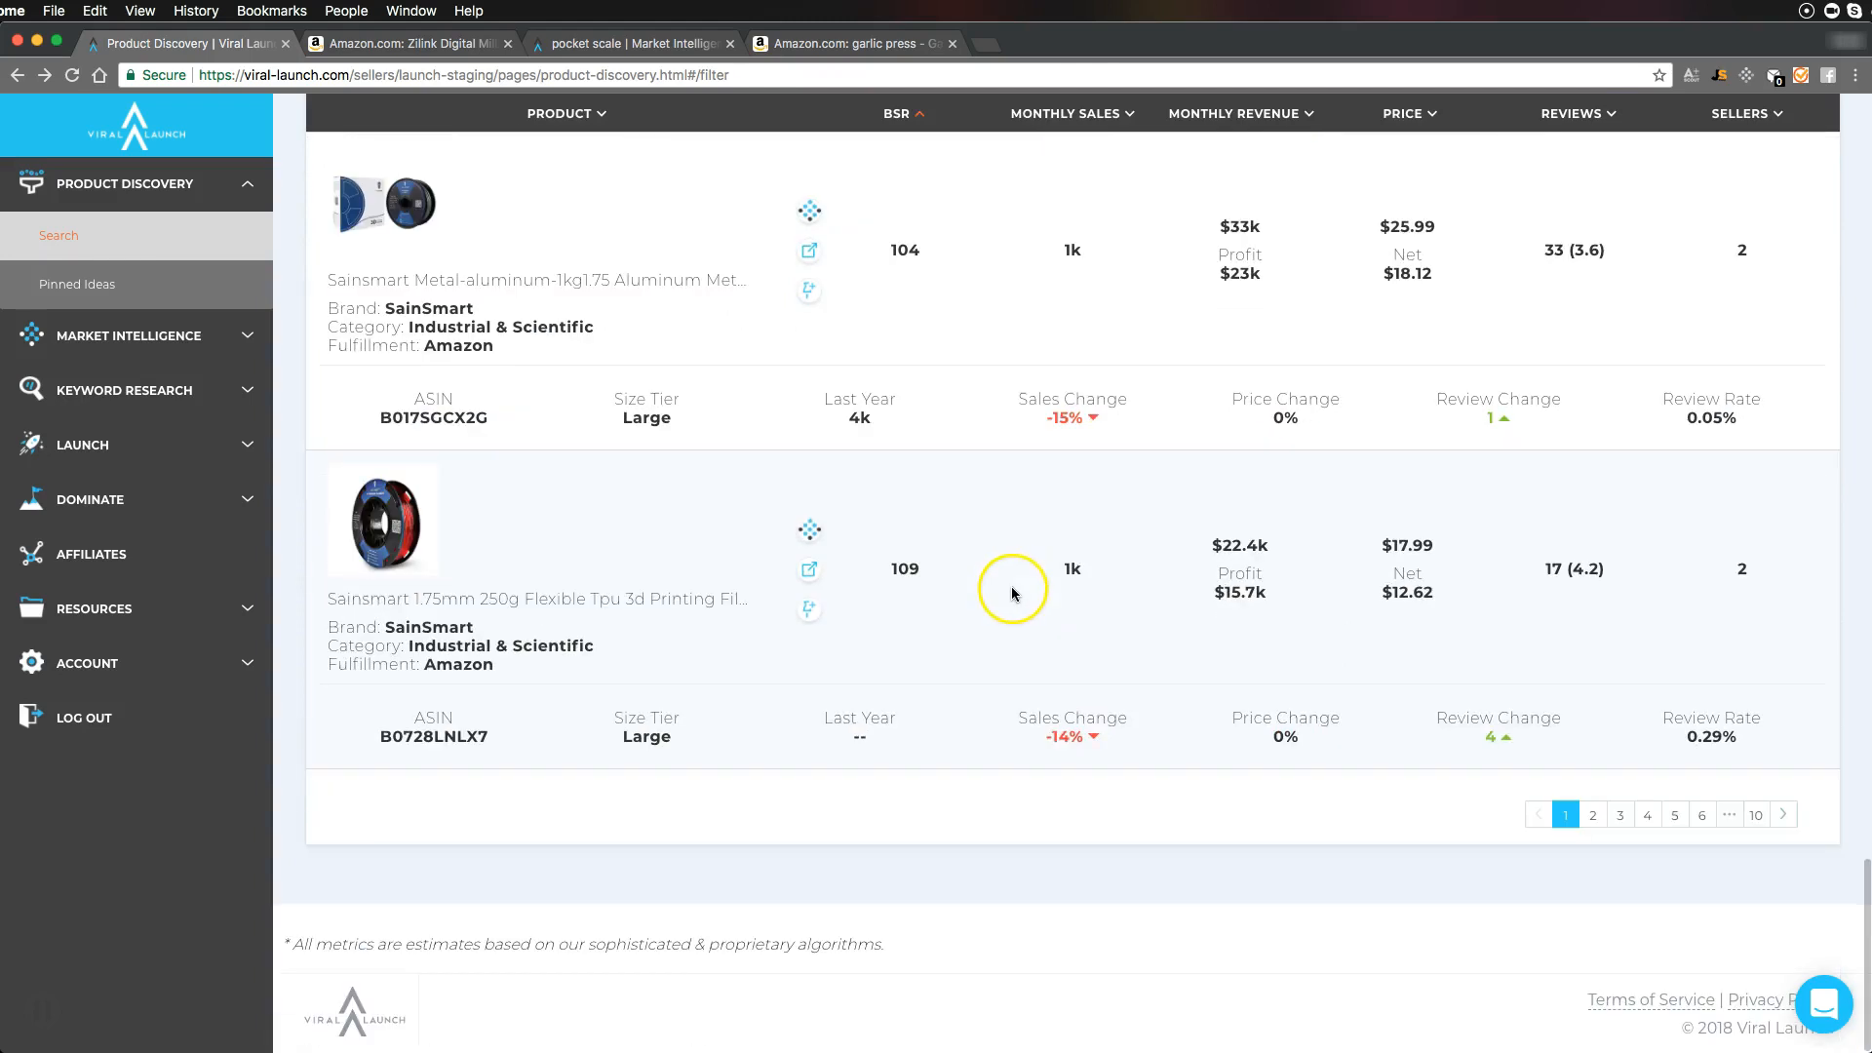
left_click(1616, 819)
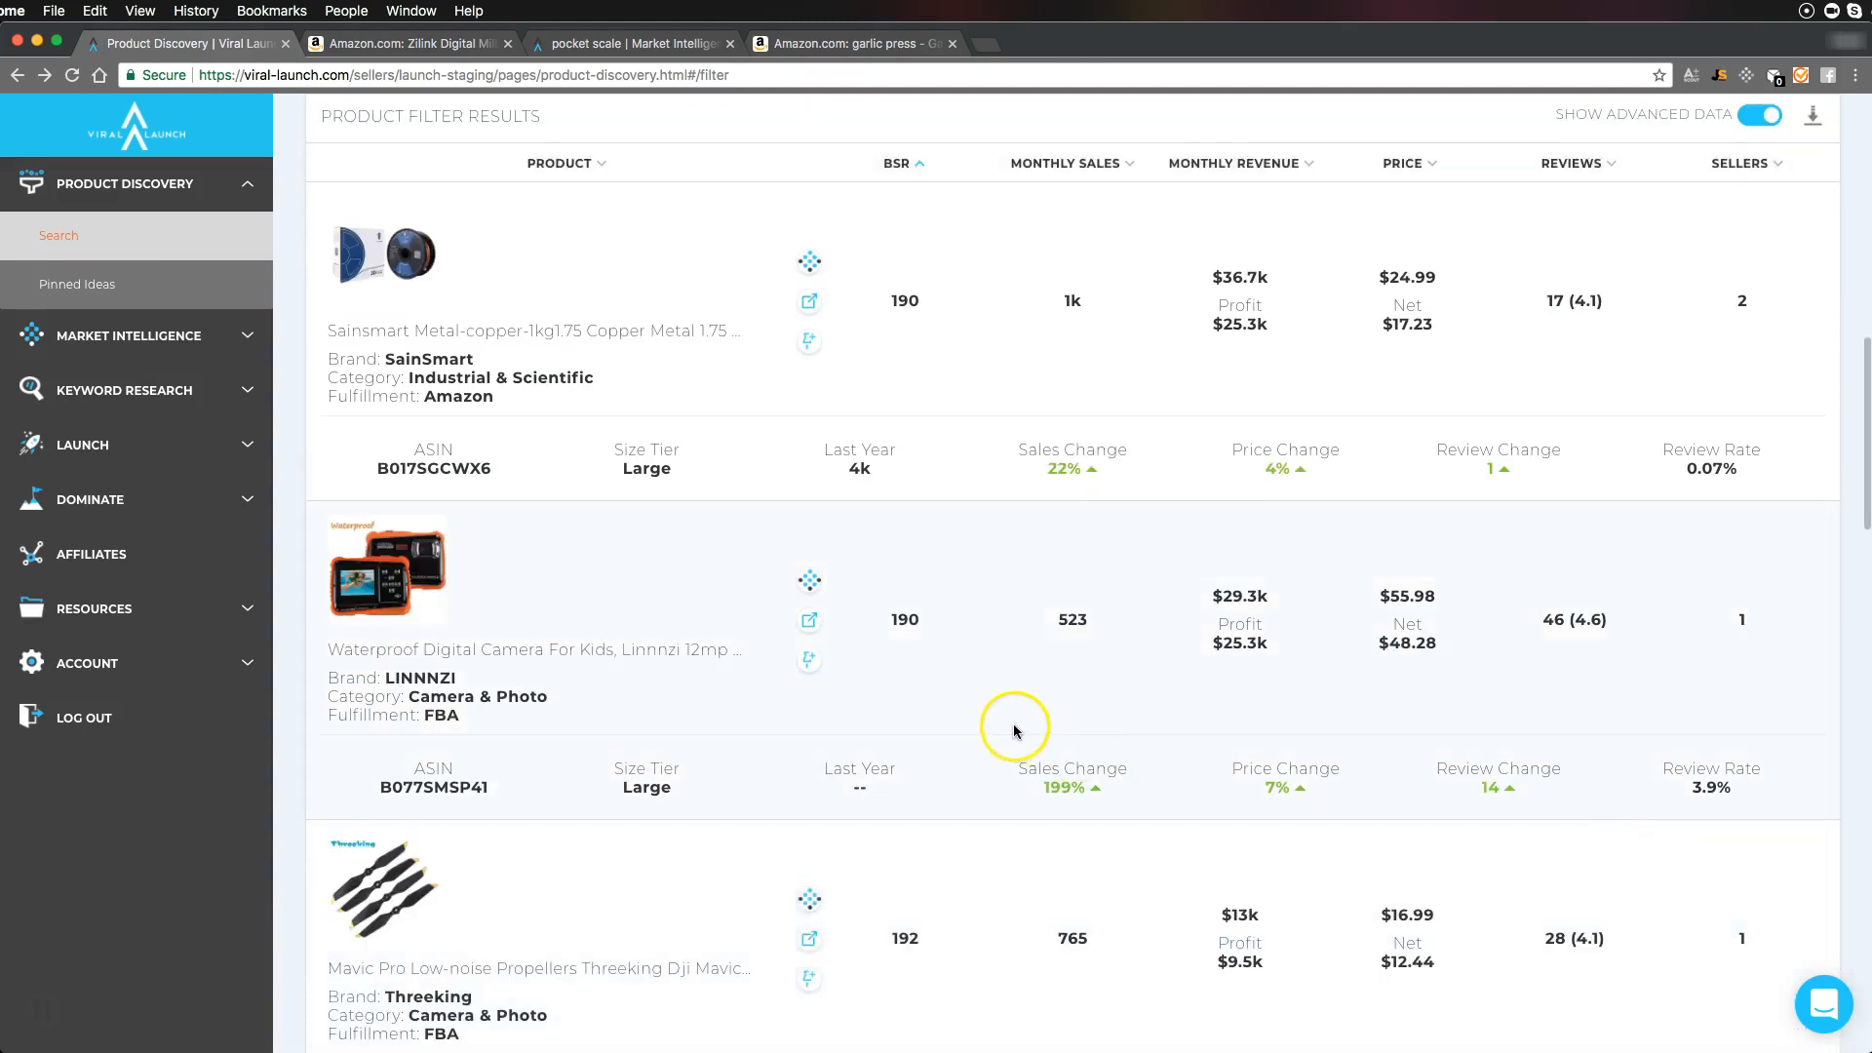
scroll(1019, 727, "down", 3)
scroll(1024, 730, "down", 2)
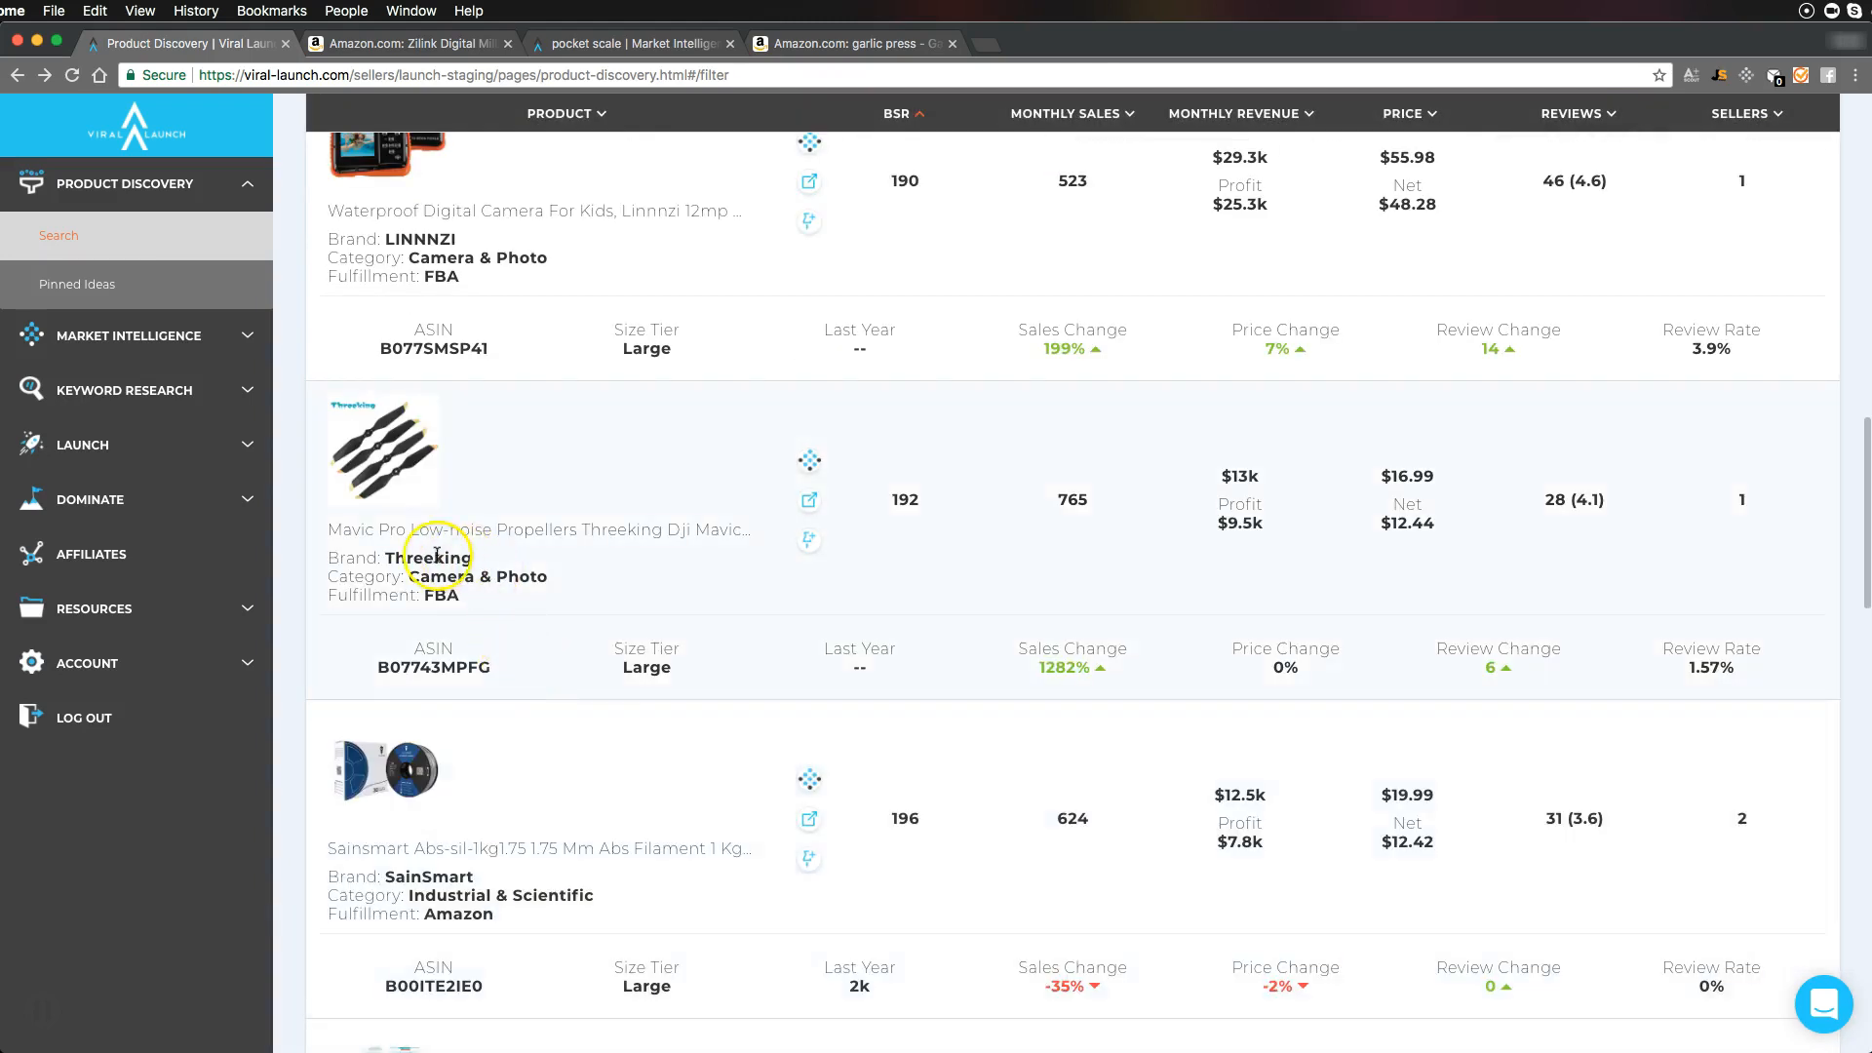
scroll(517, 538, "down", 12)
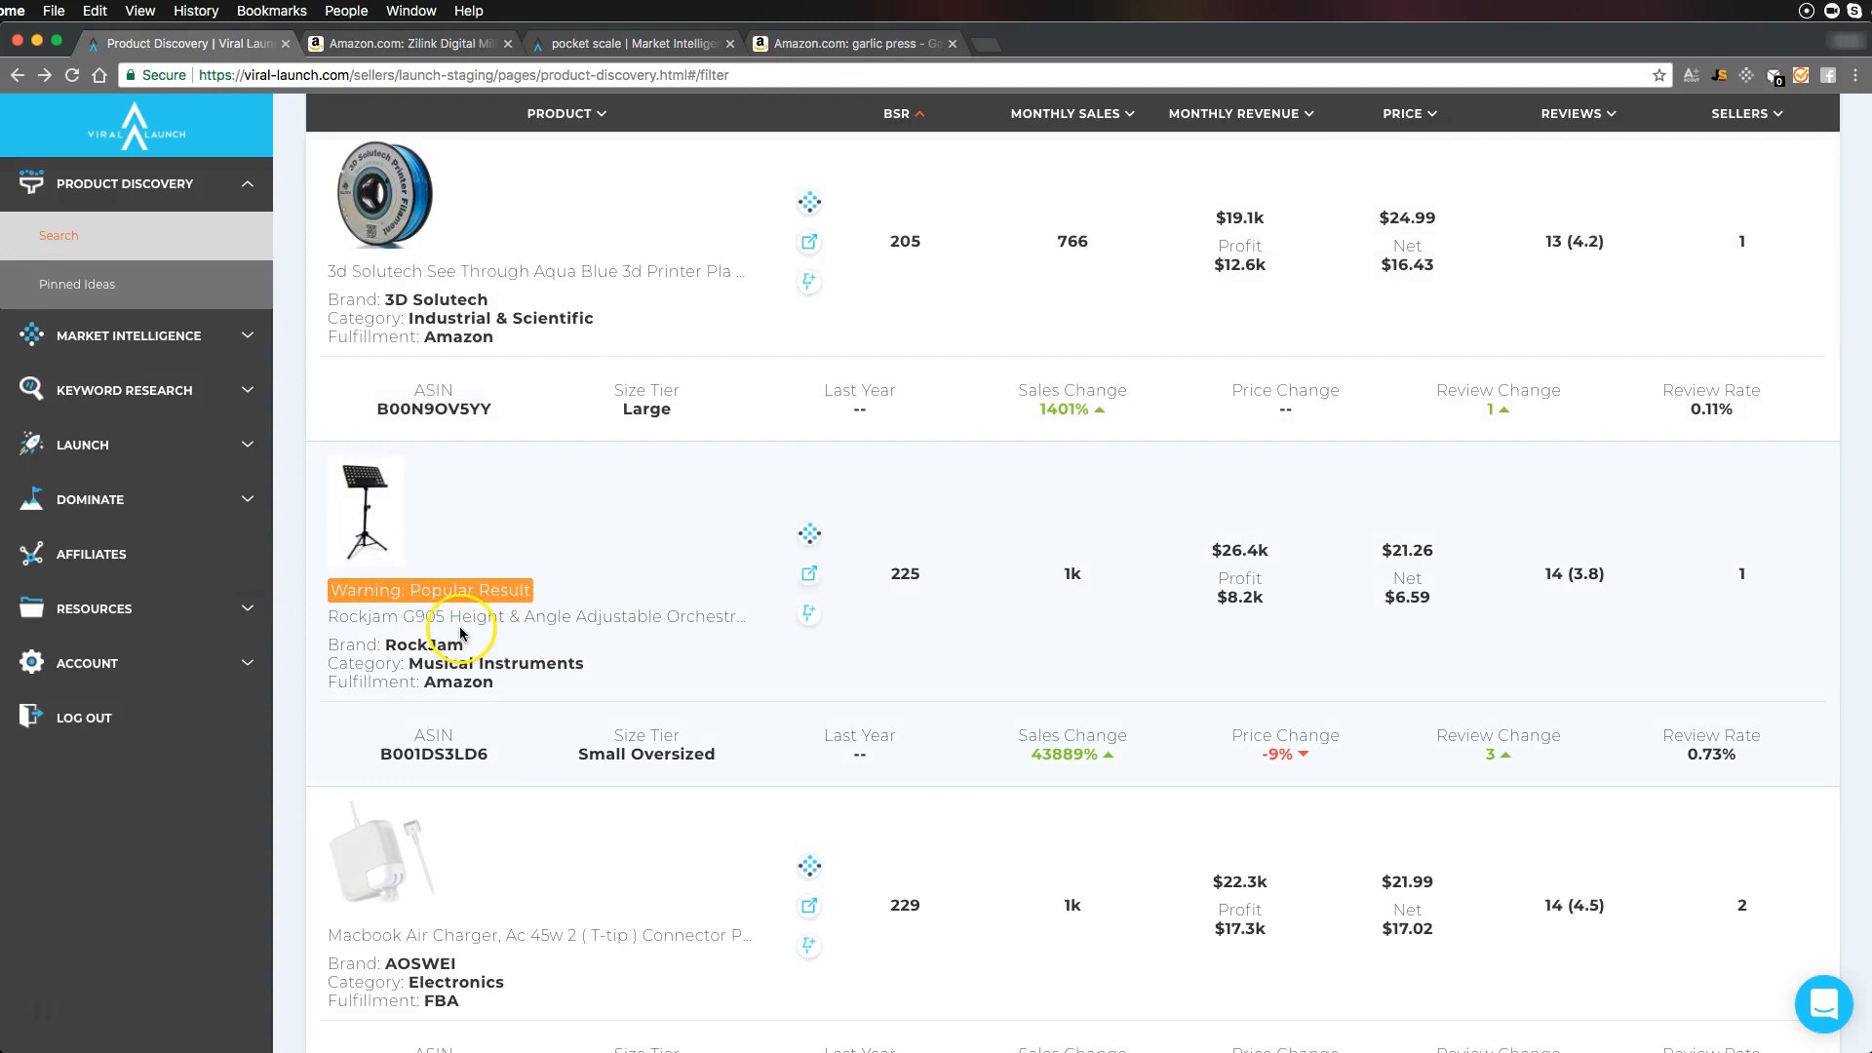
scroll(461, 629, "down", 6)
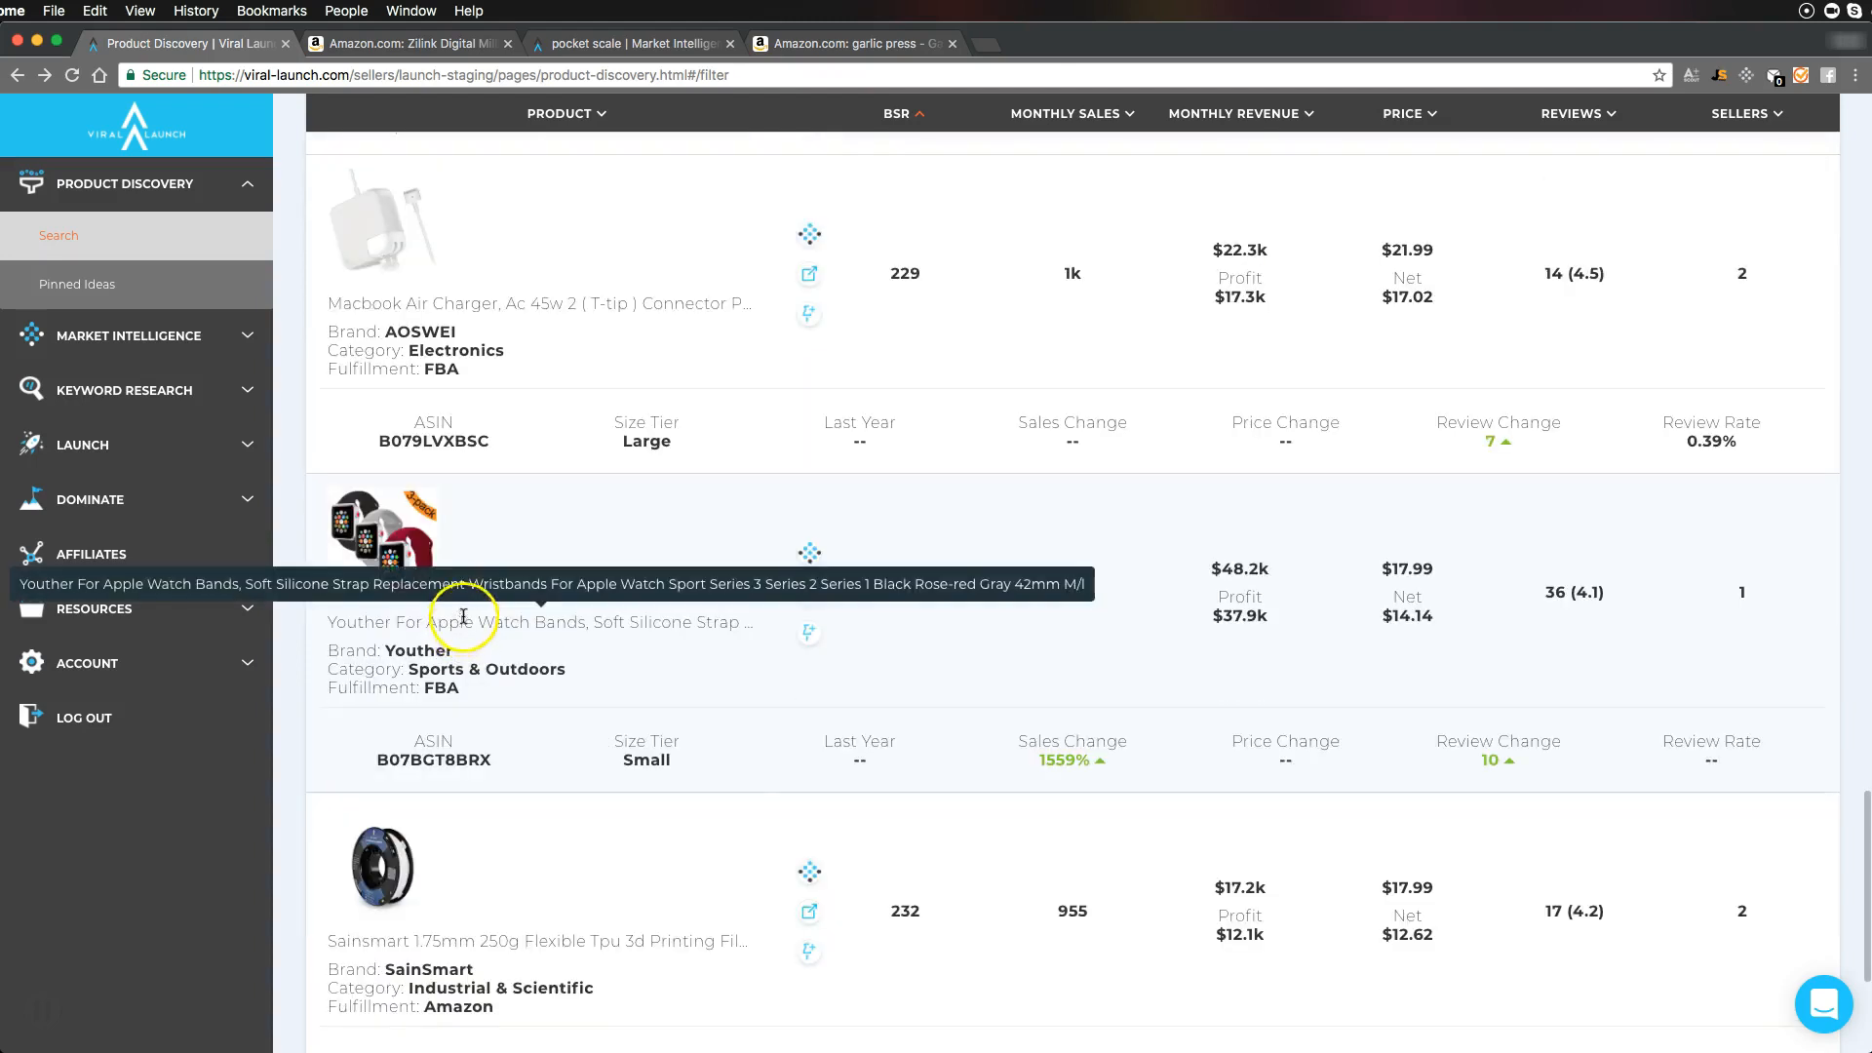
scroll(463, 616, "down", 3)
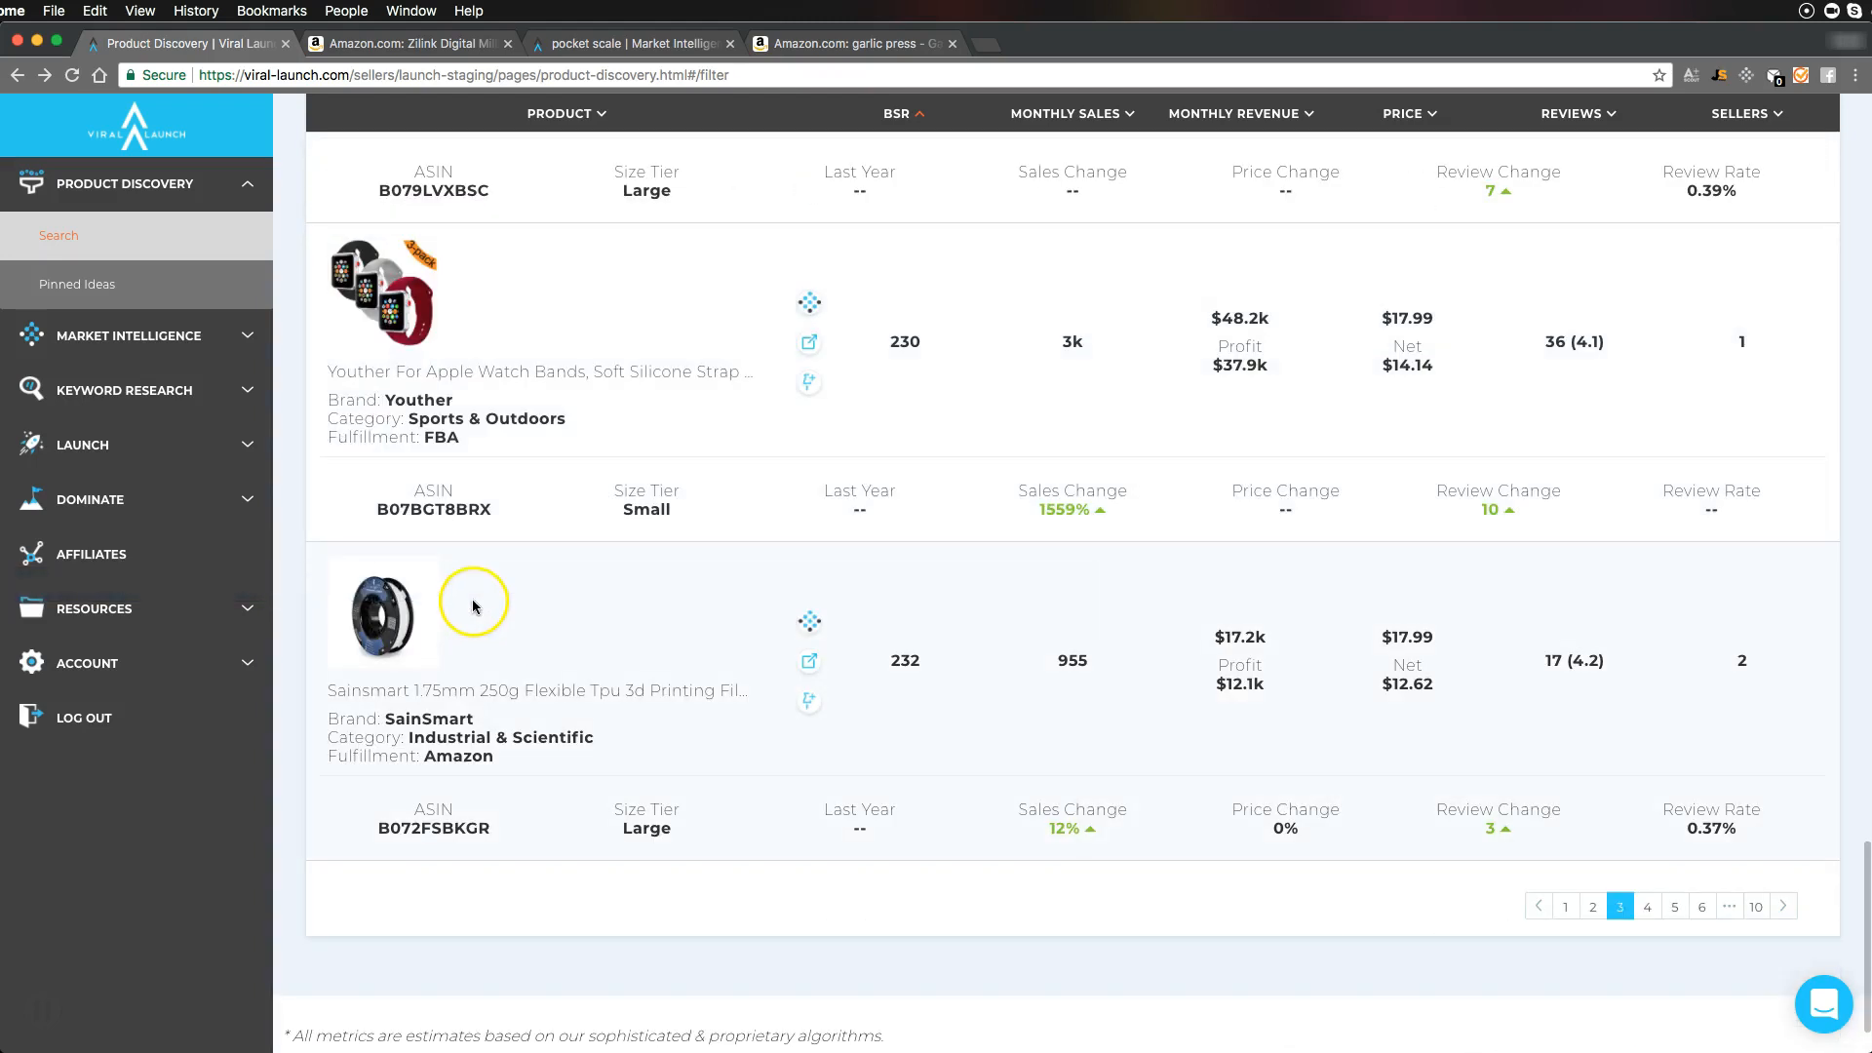
Open page 4 of the product filter results and look through all its products
left_click(1647, 906)
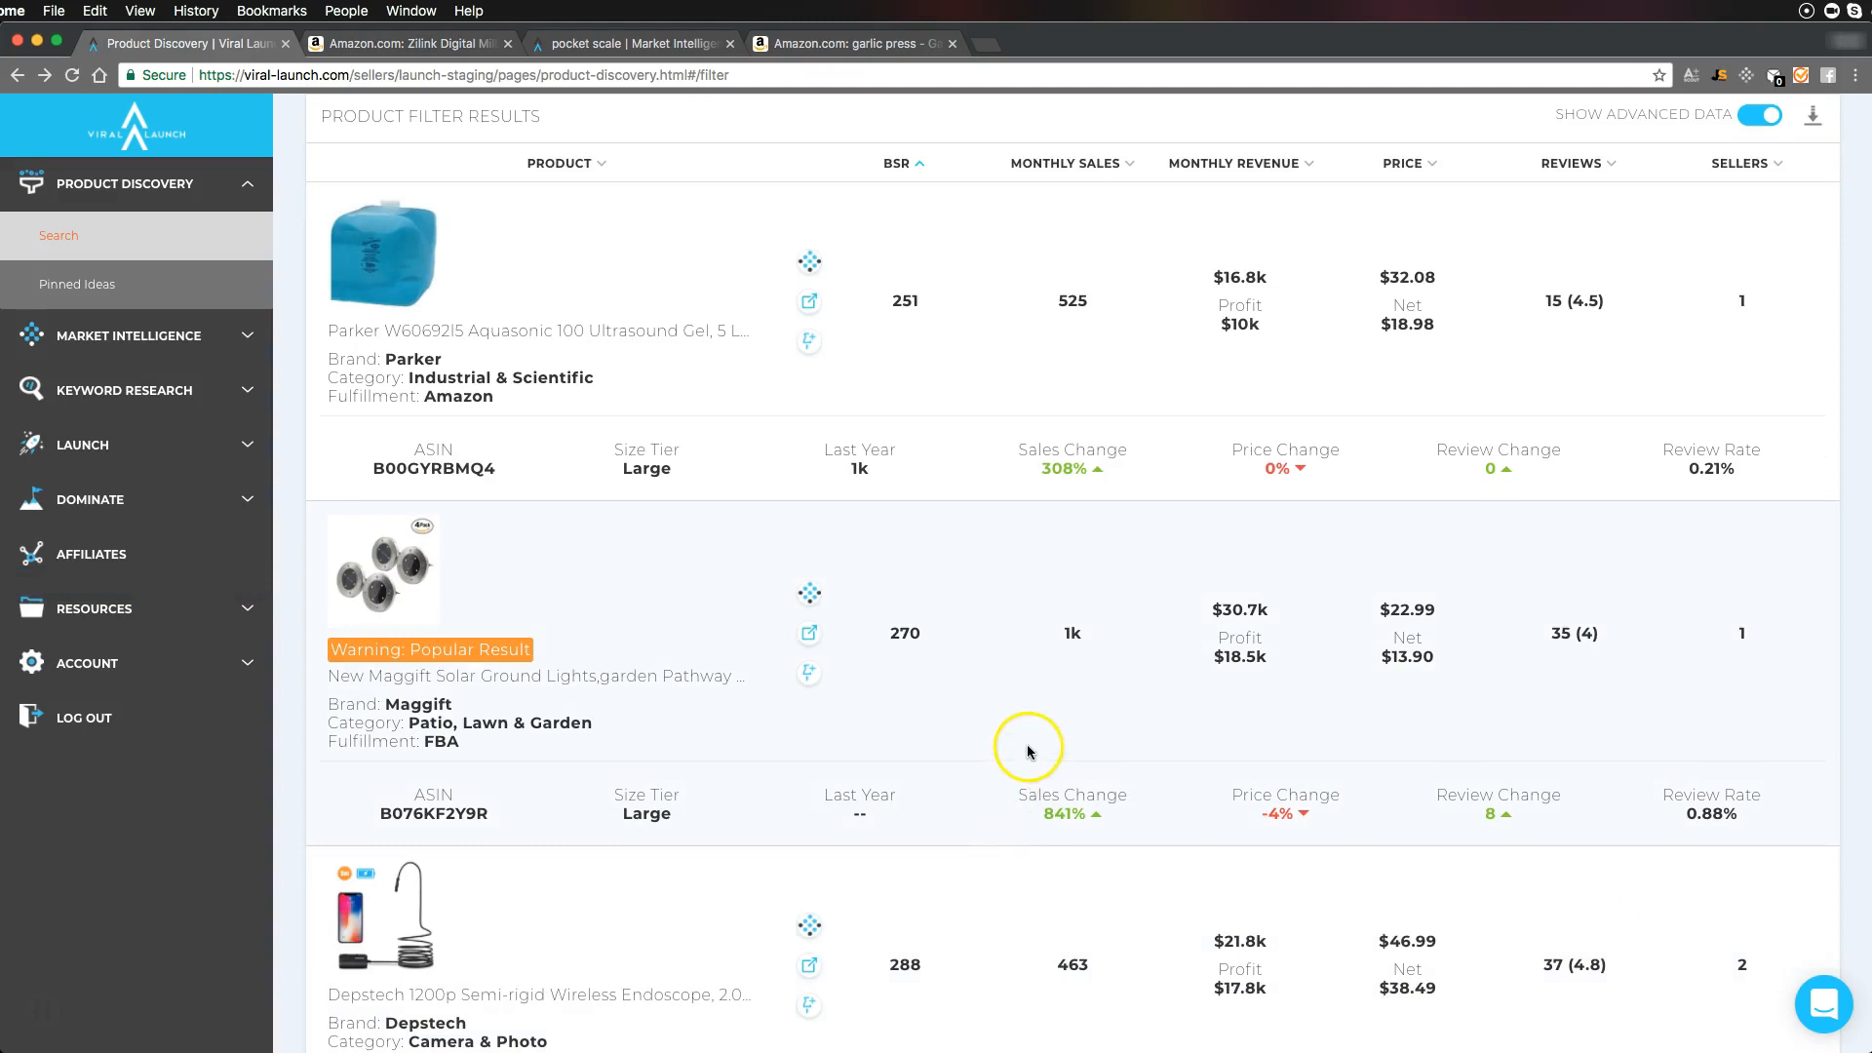
scroll(1028, 750, "down", 1)
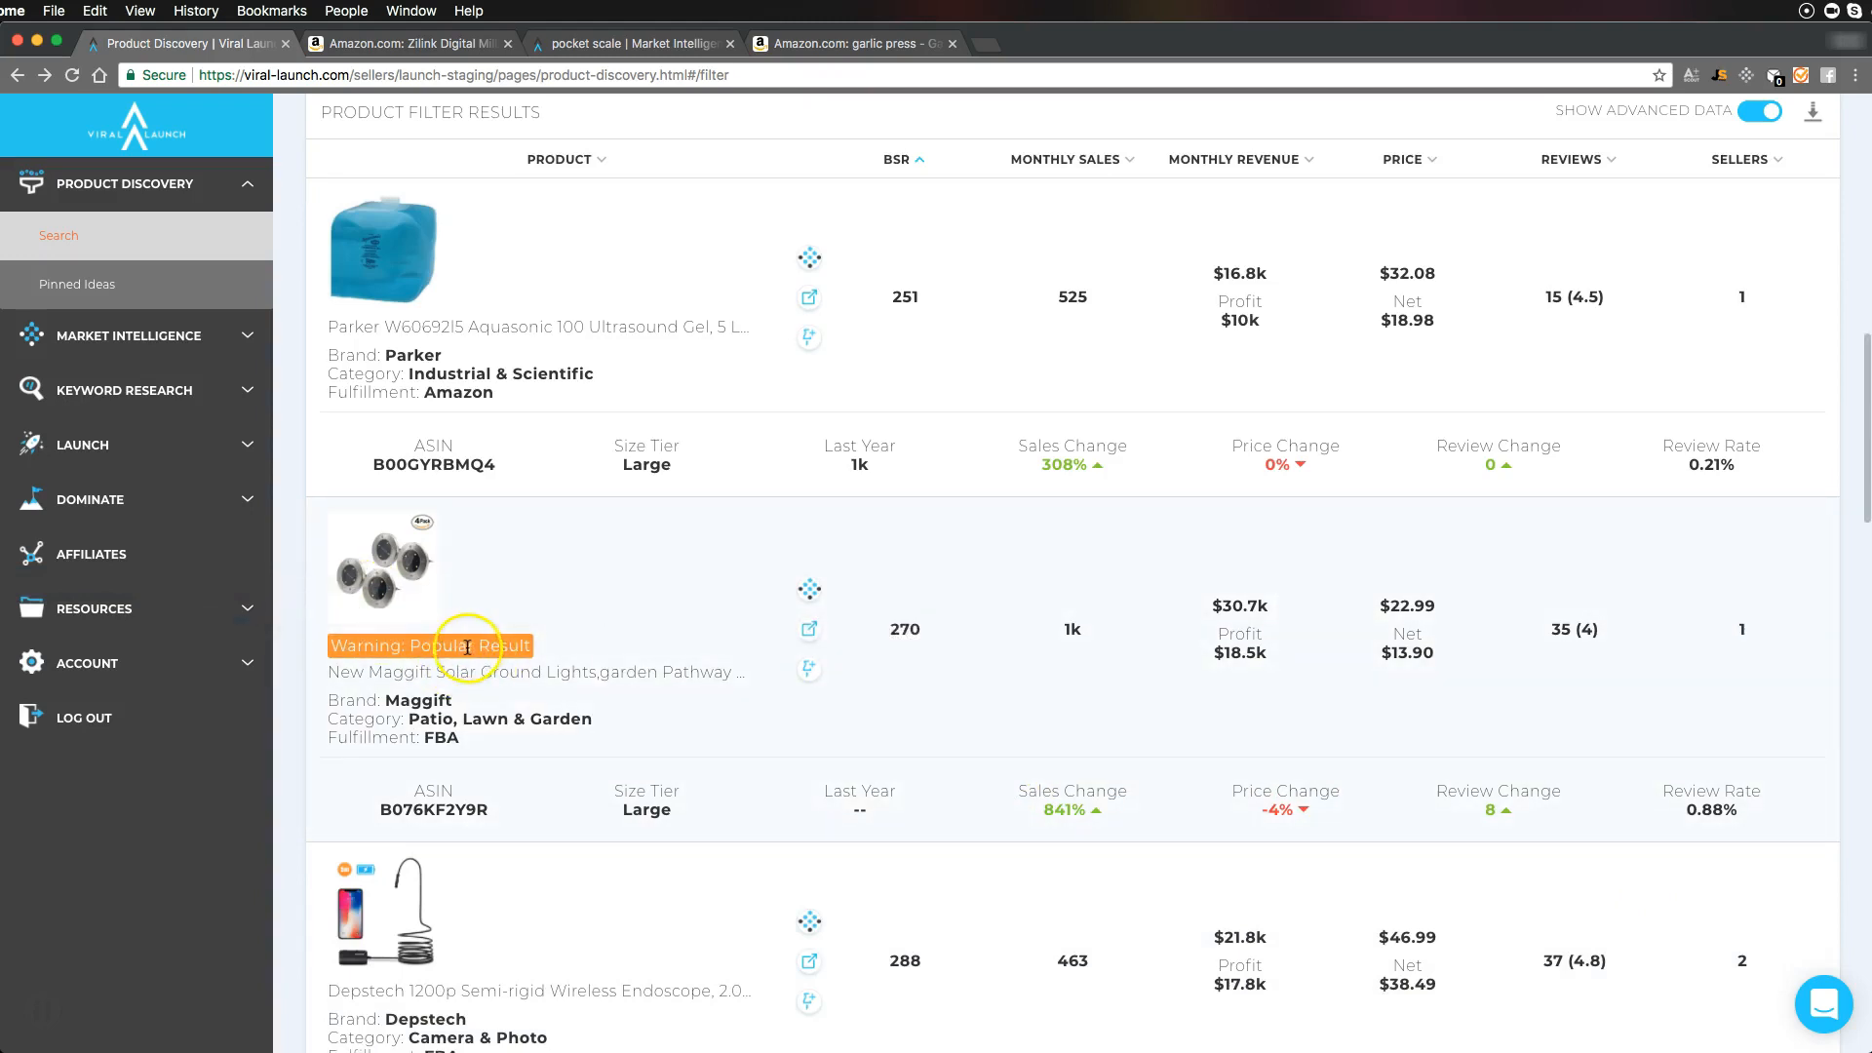
scroll(673, 604, "down", 9)
scroll(682, 611, "down", 8)
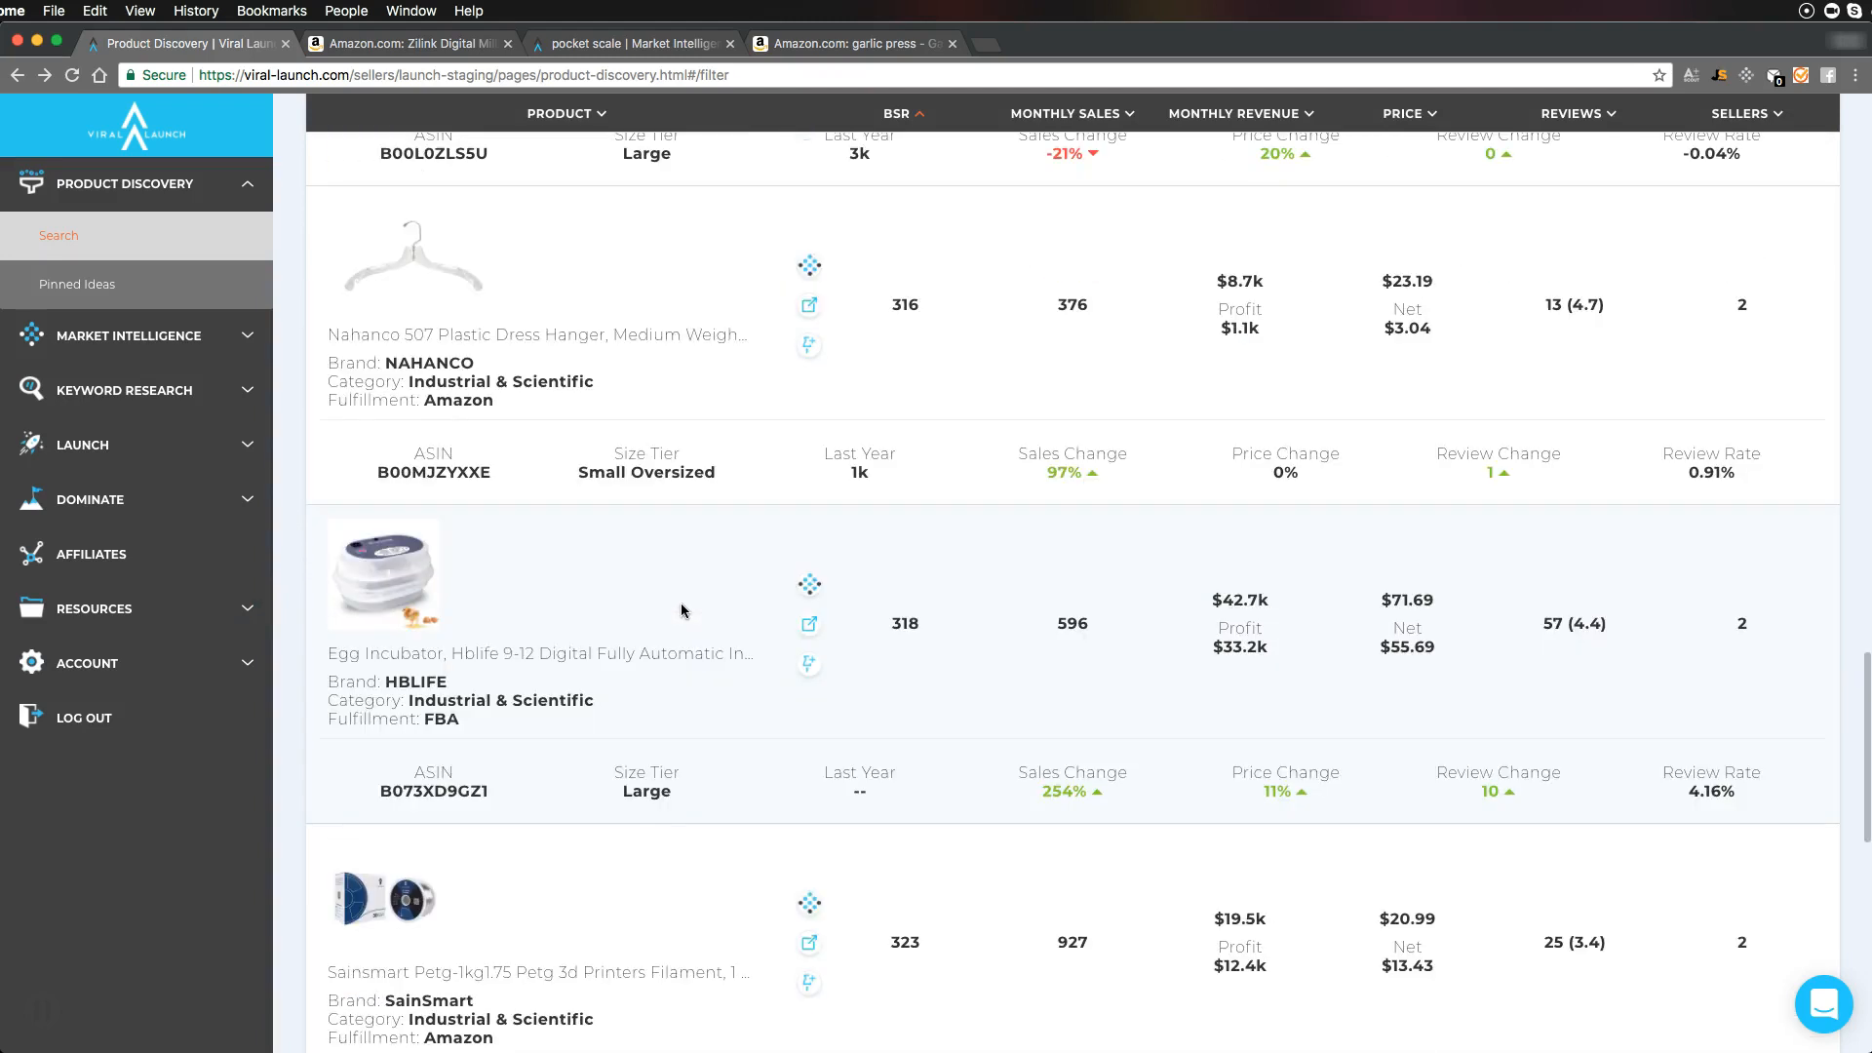
scroll(683, 600, "down", 10)
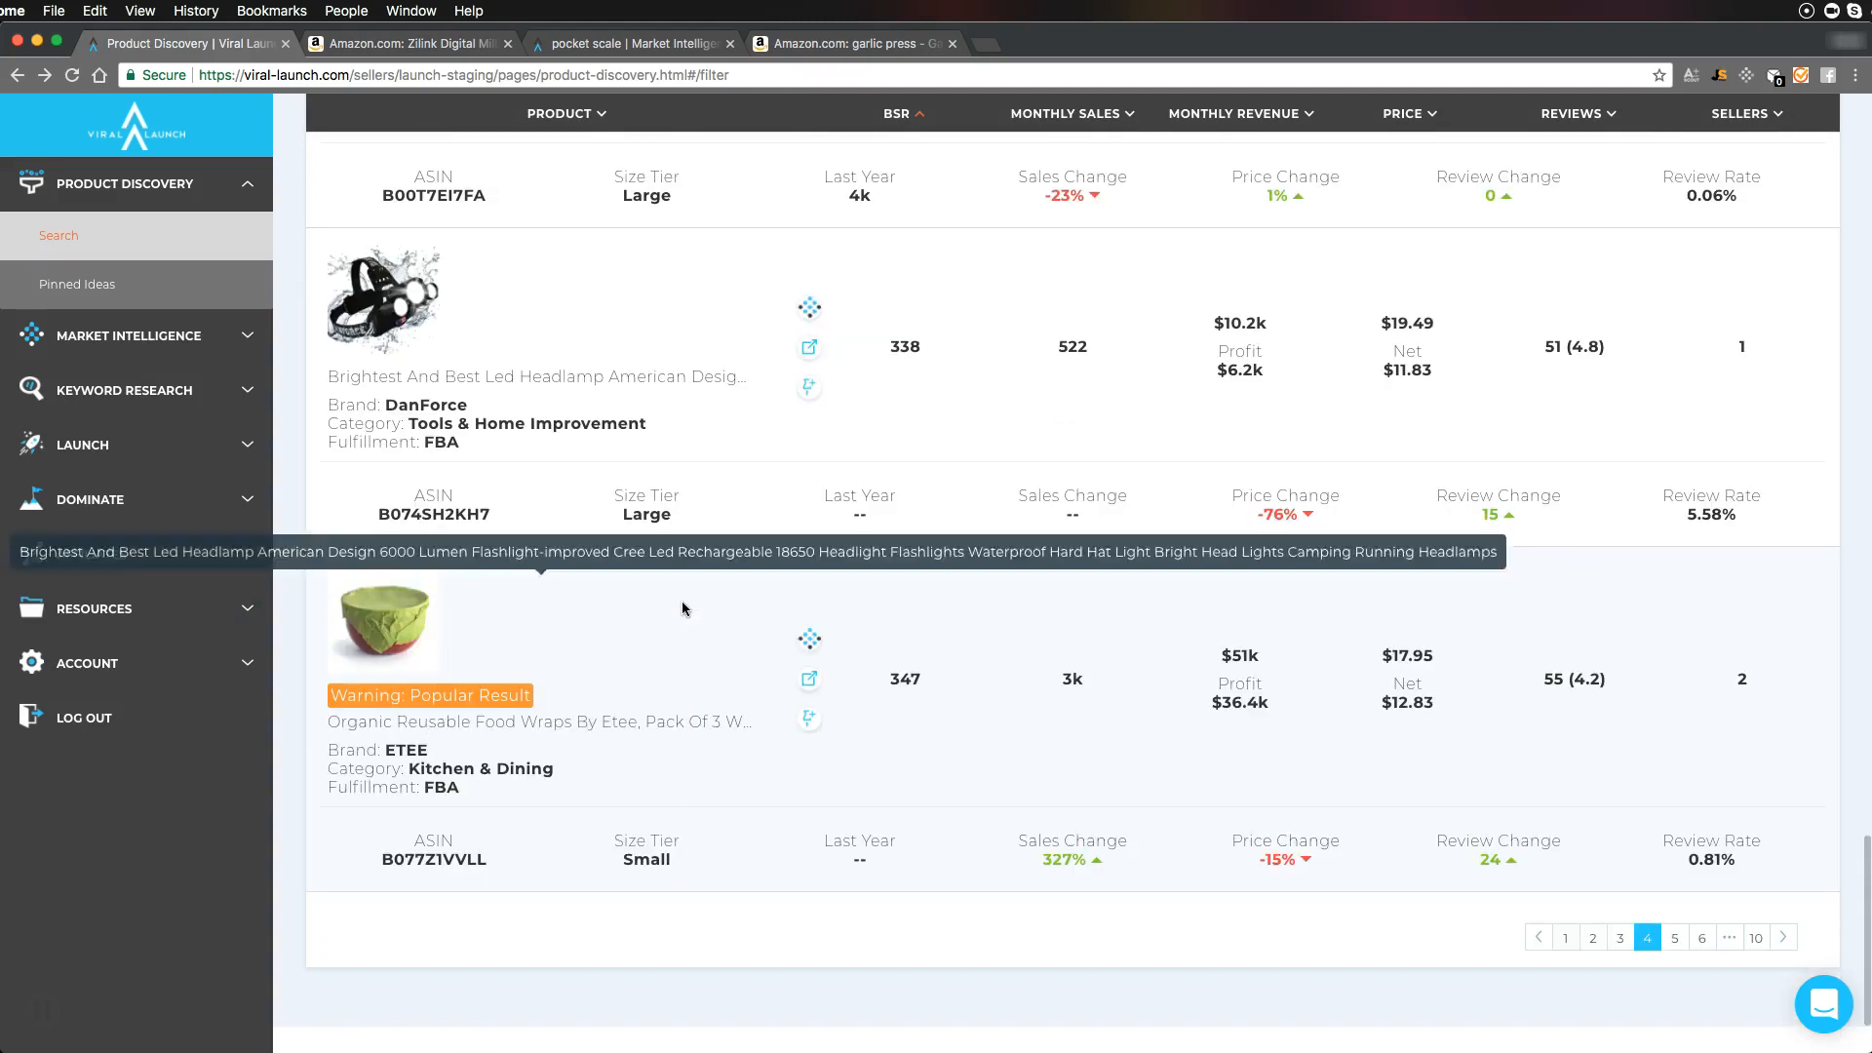
From page 5 of the filter results, open the IQ Builder STEM toy on Amazon and look through its product images
left_click(1673, 938)
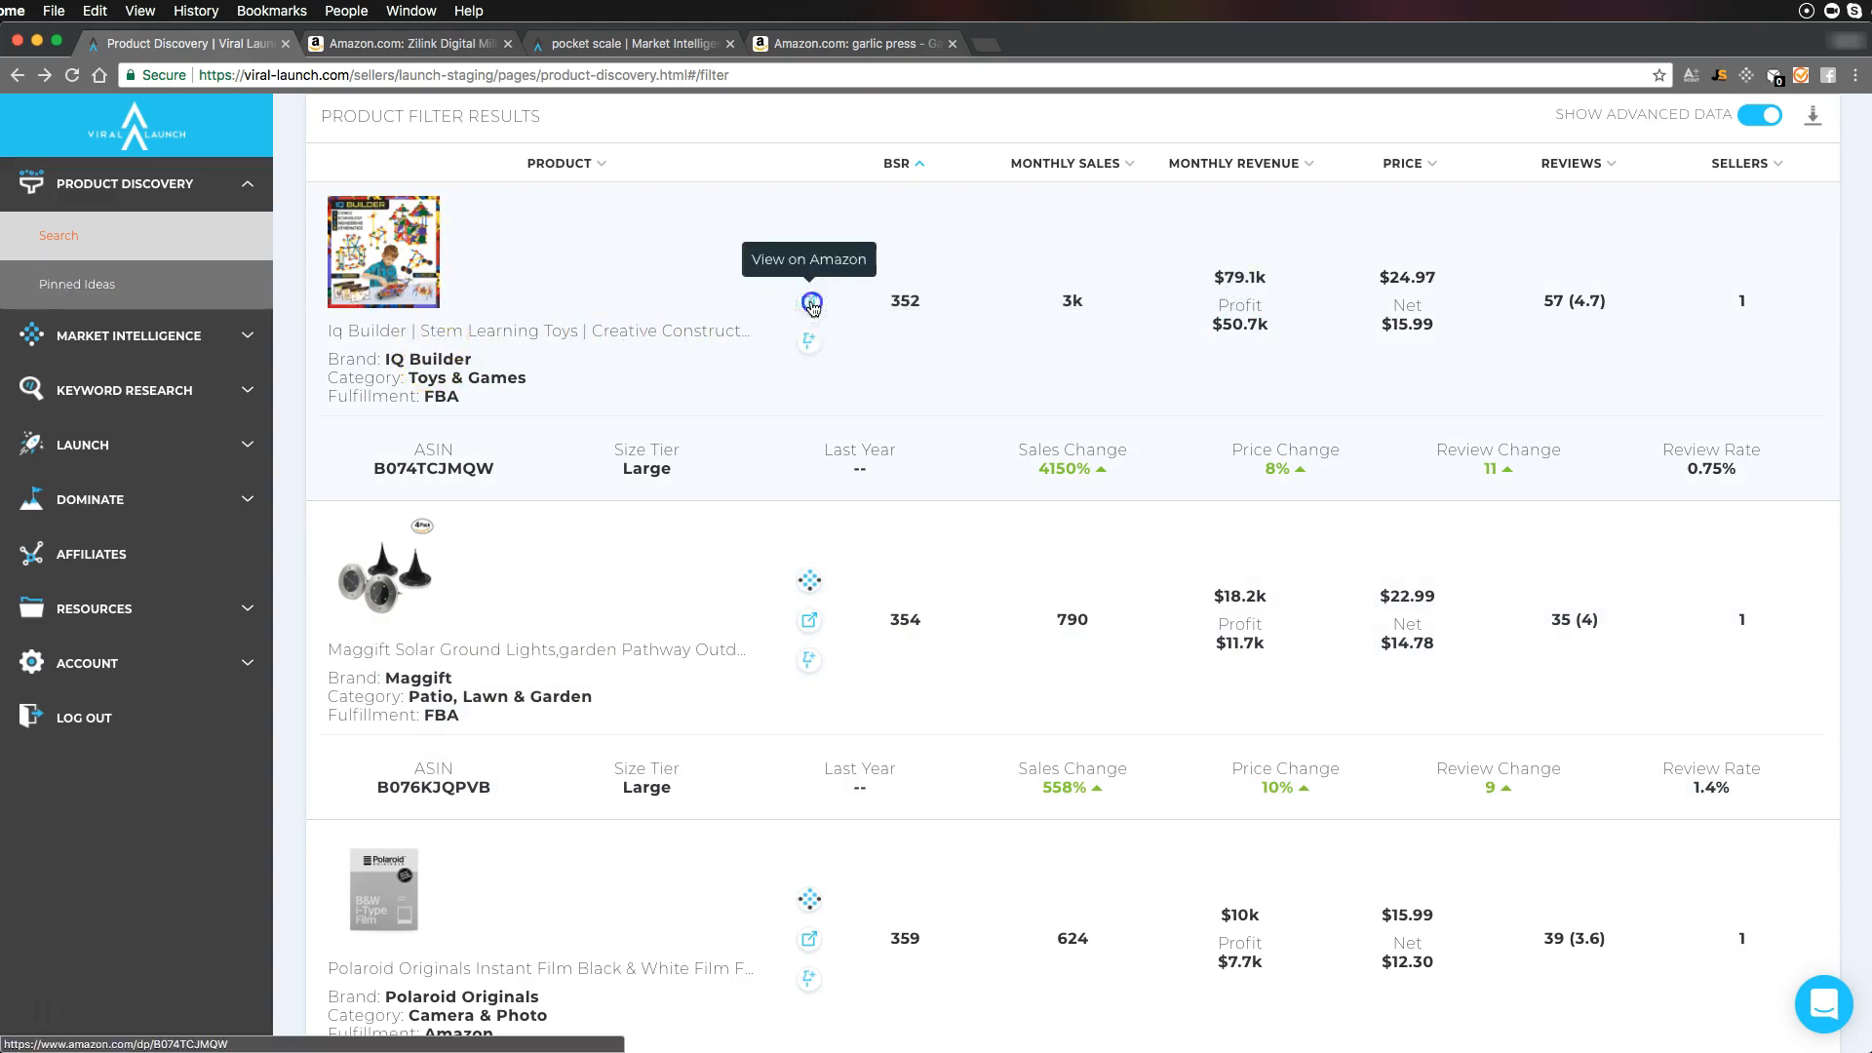
left_click(809, 302)
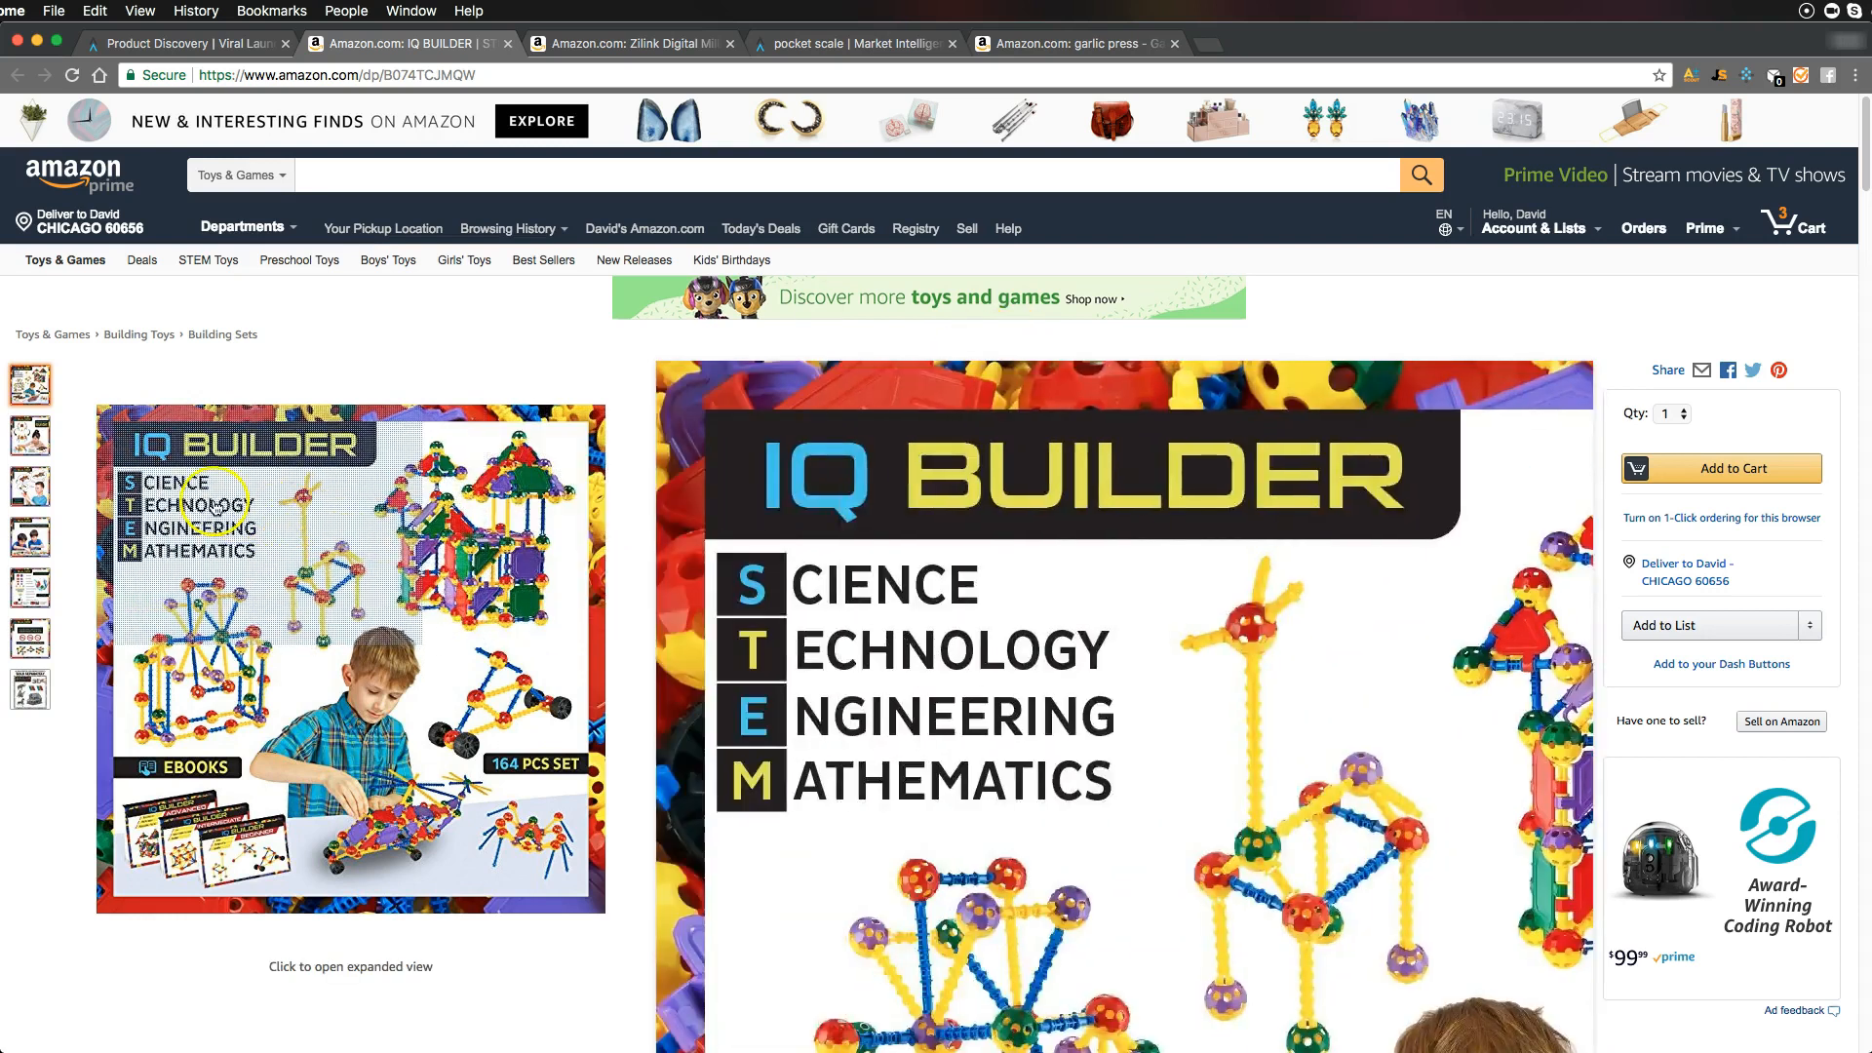
mouse_move(38, 496)
mouse_move(37, 533)
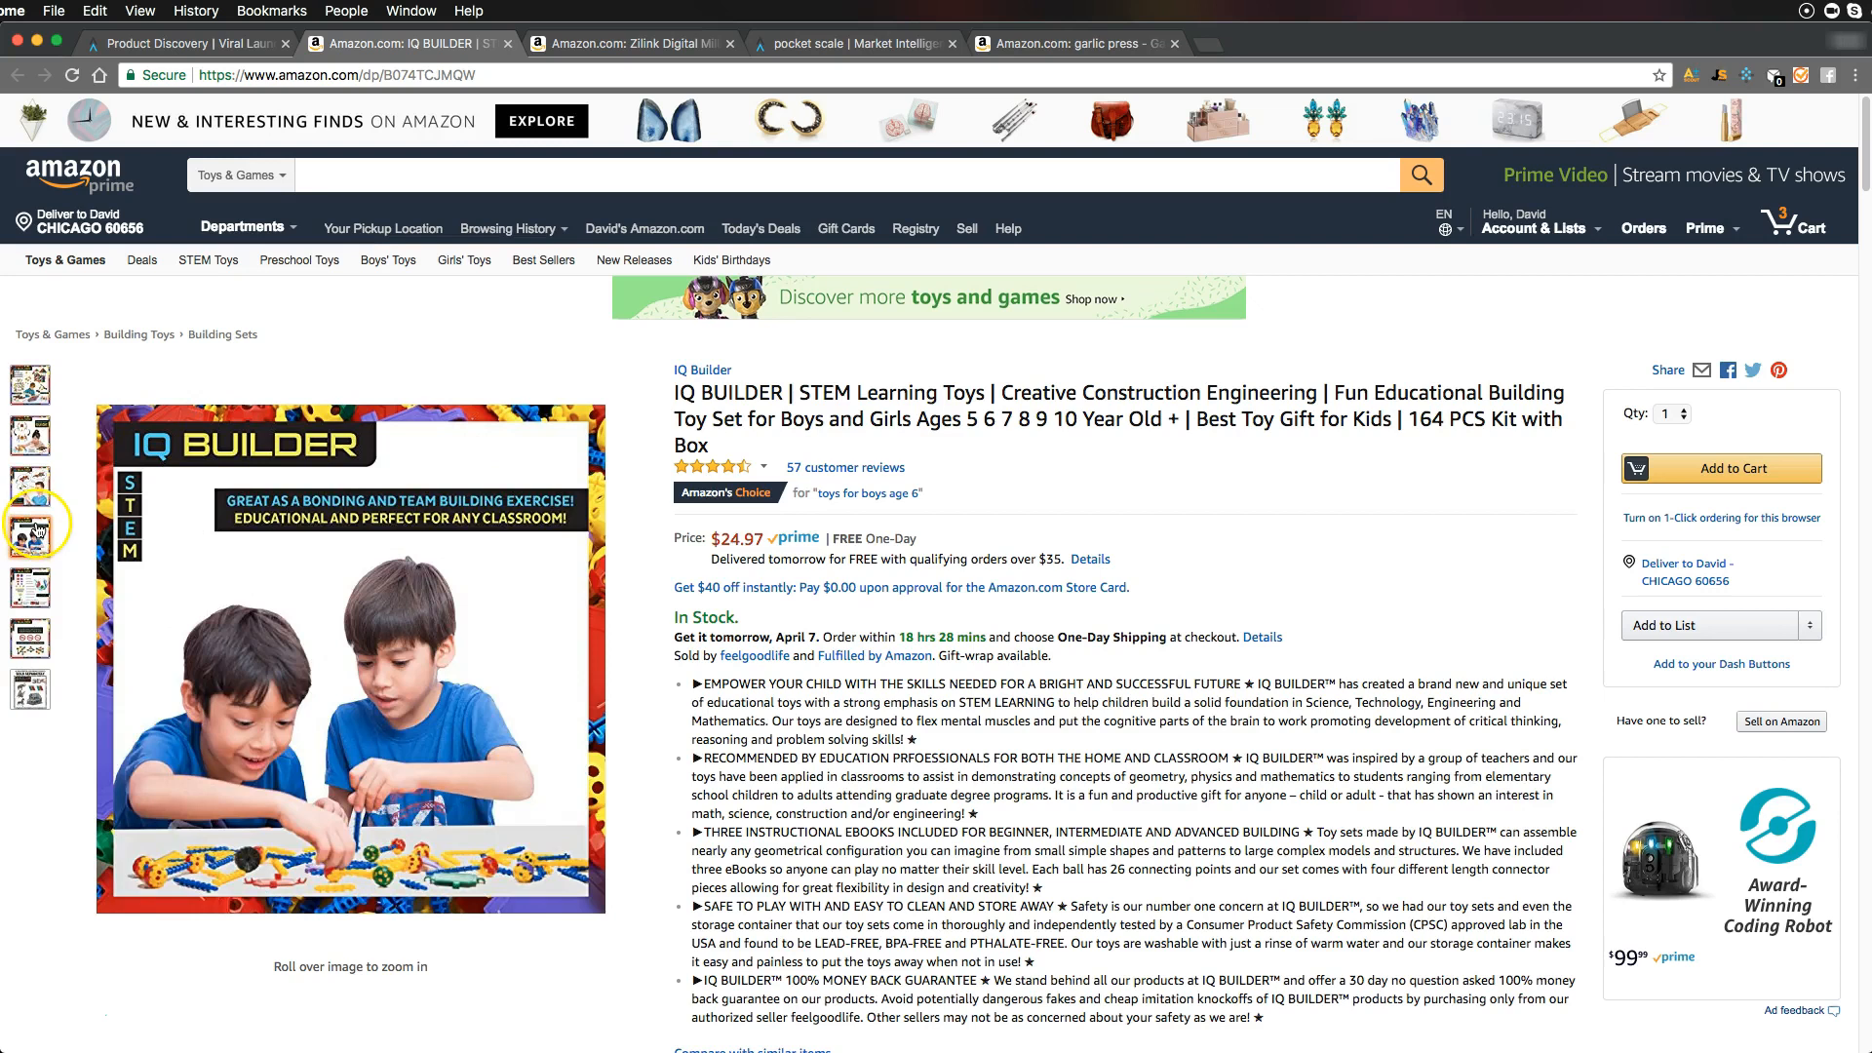
mouse_move(31, 688)
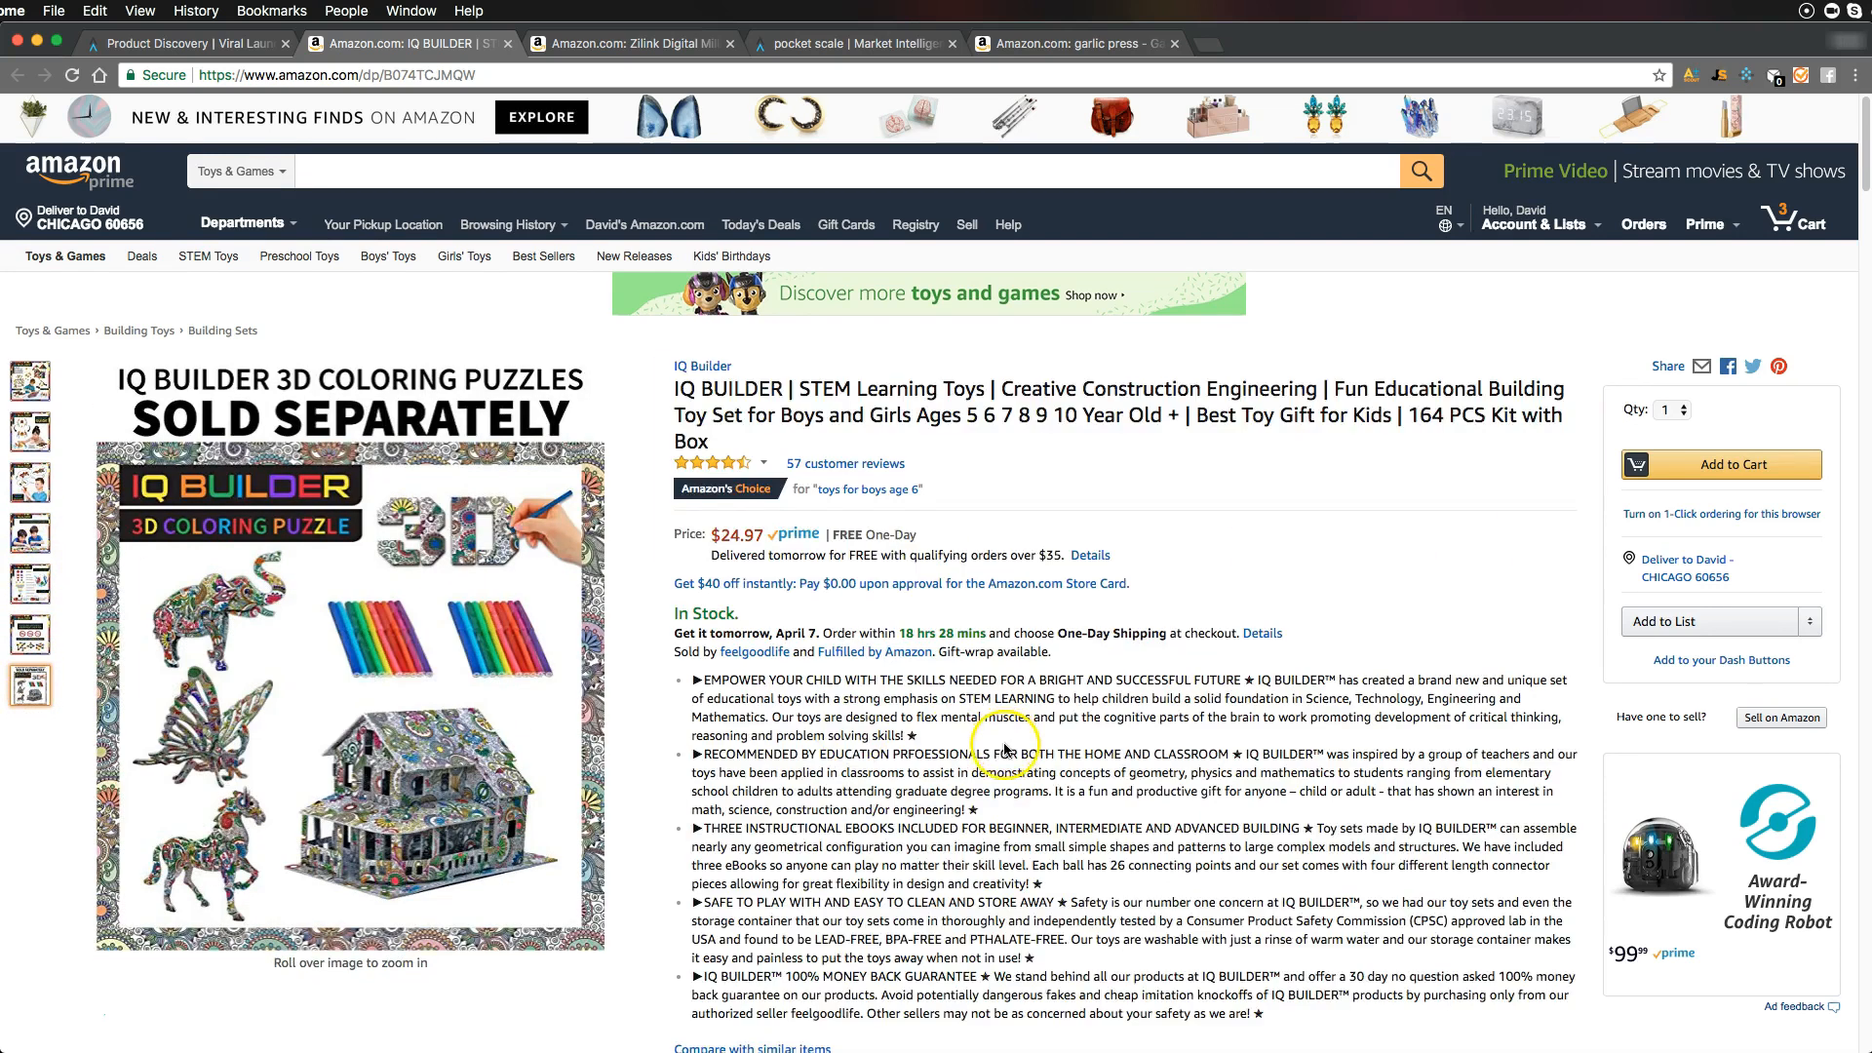
Review the feature bullet points in the IQ Builder listing, highlighting the text while reading
scroll(1004, 749, "down", 1)
left_click_drag(1288, 977, 681, 651)
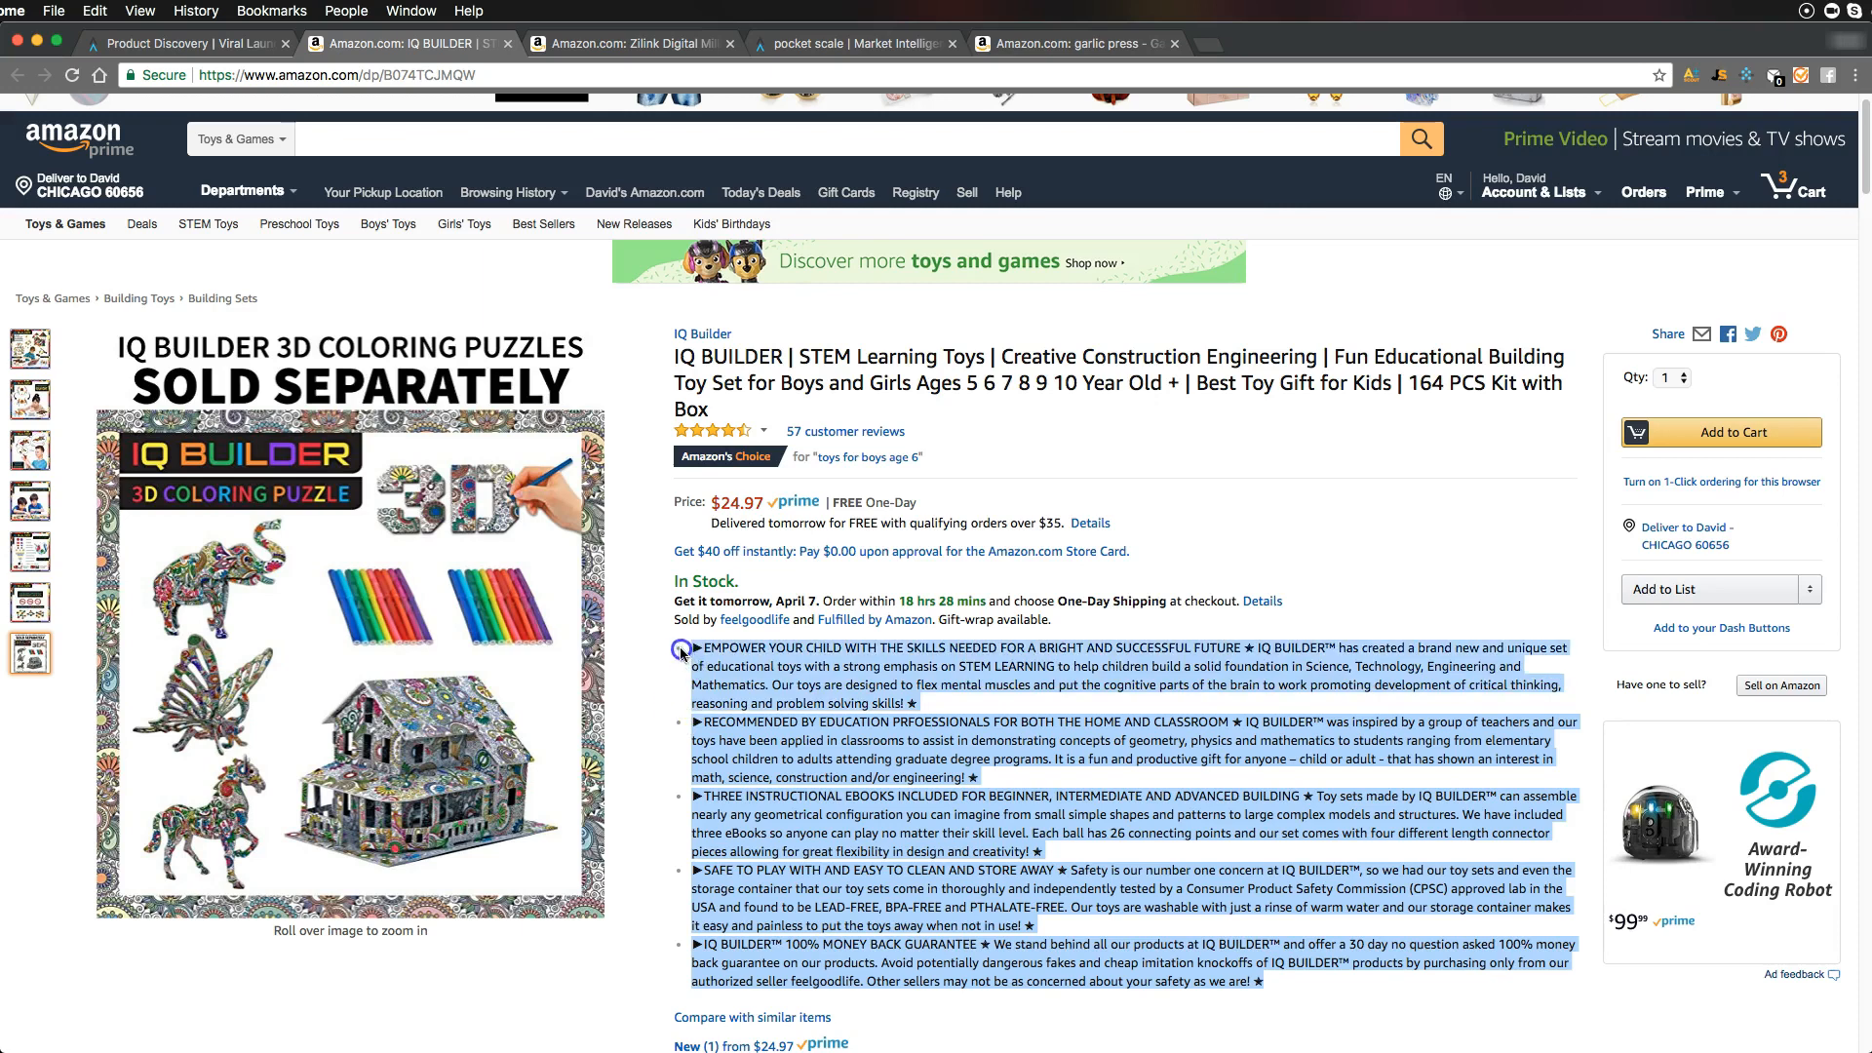
left_click(1084, 729)
left_click_drag(992, 710, 719, 639)
left_click(928, 682)
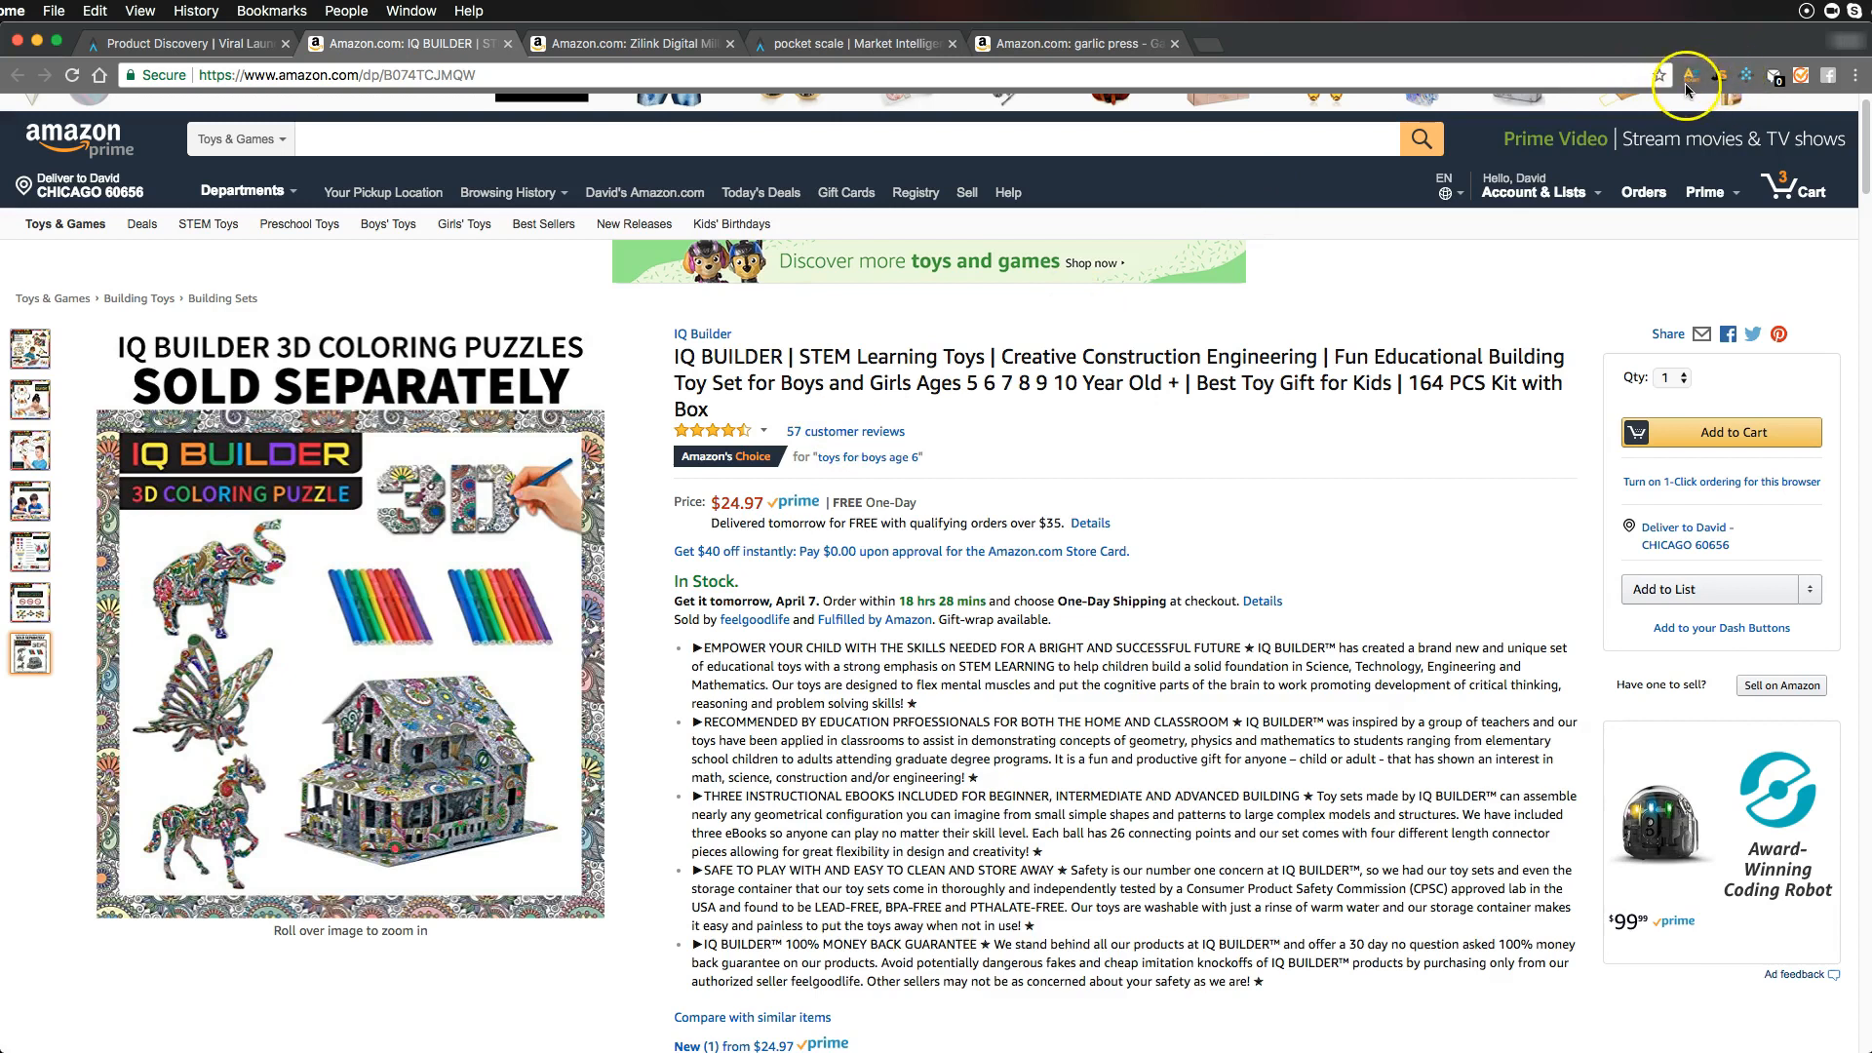
Run the Viral Launch browser extension on the IQ Builder listing and move its analysis window slightly lower
left_click(1746, 76)
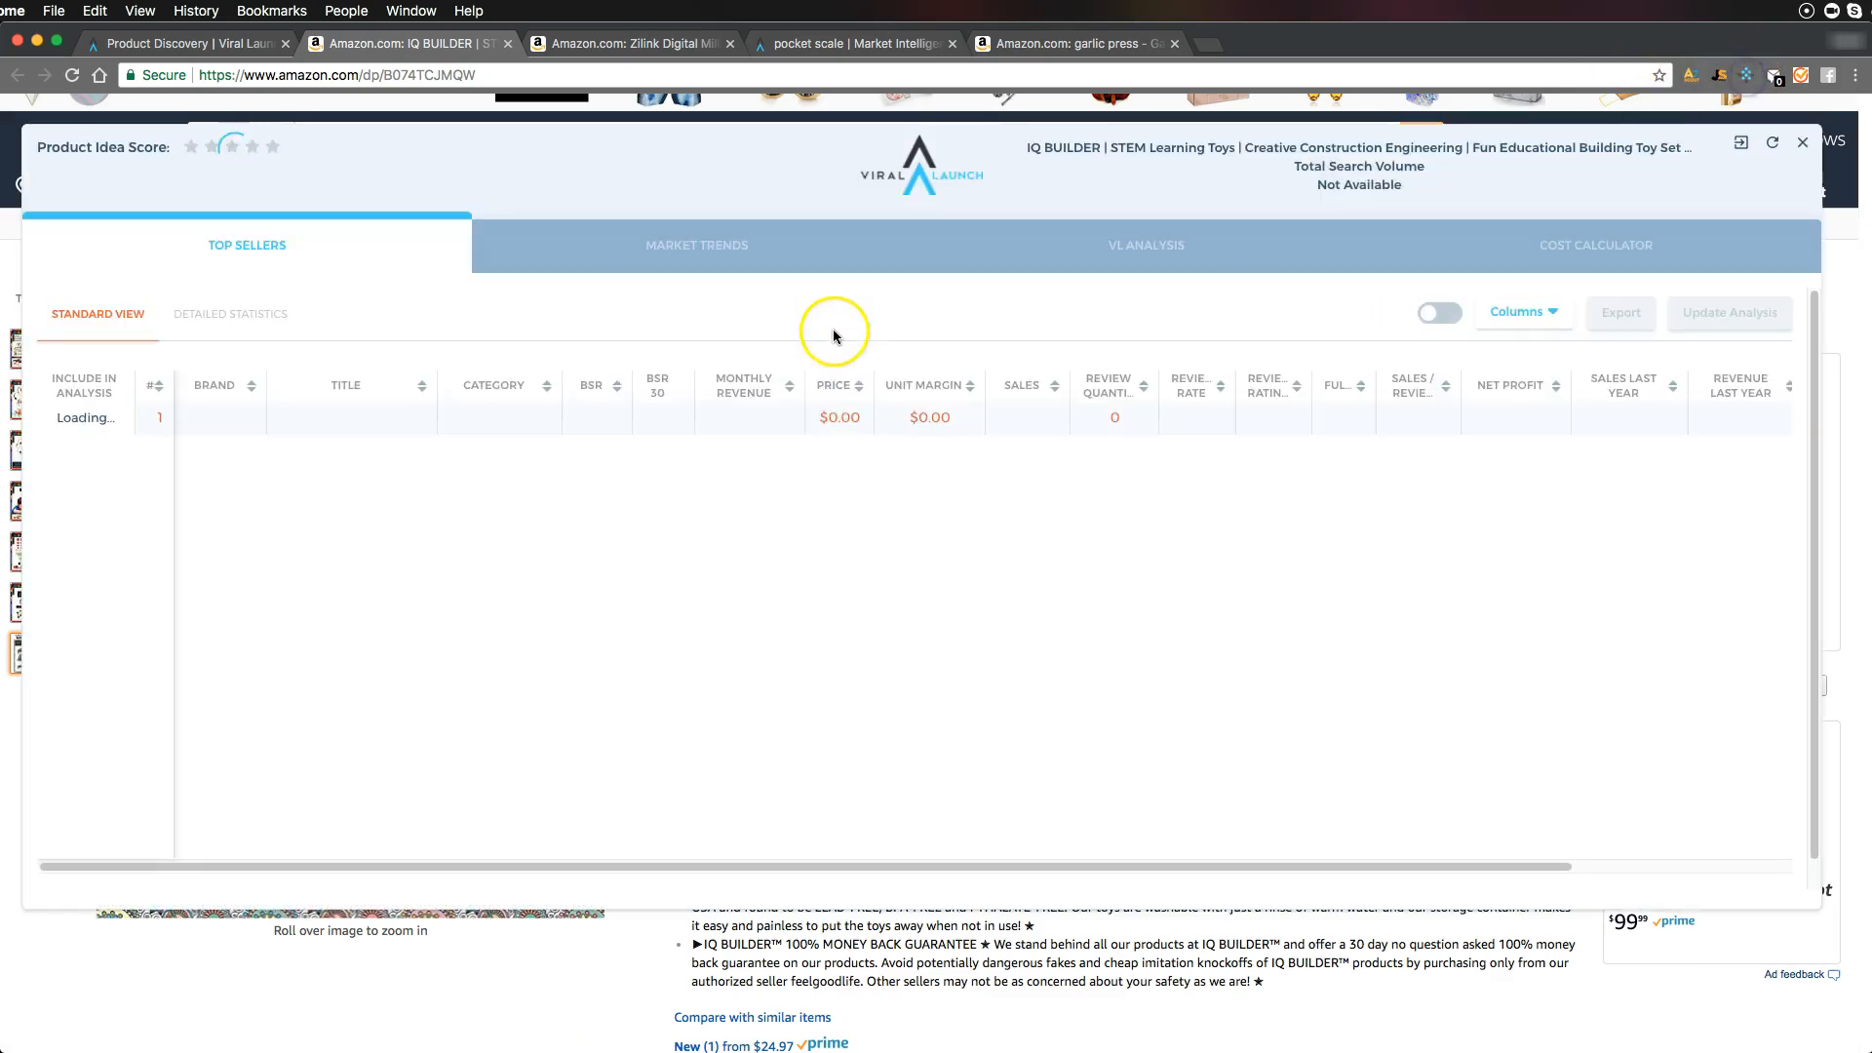
left_click_drag(954, 170, 948, 205)
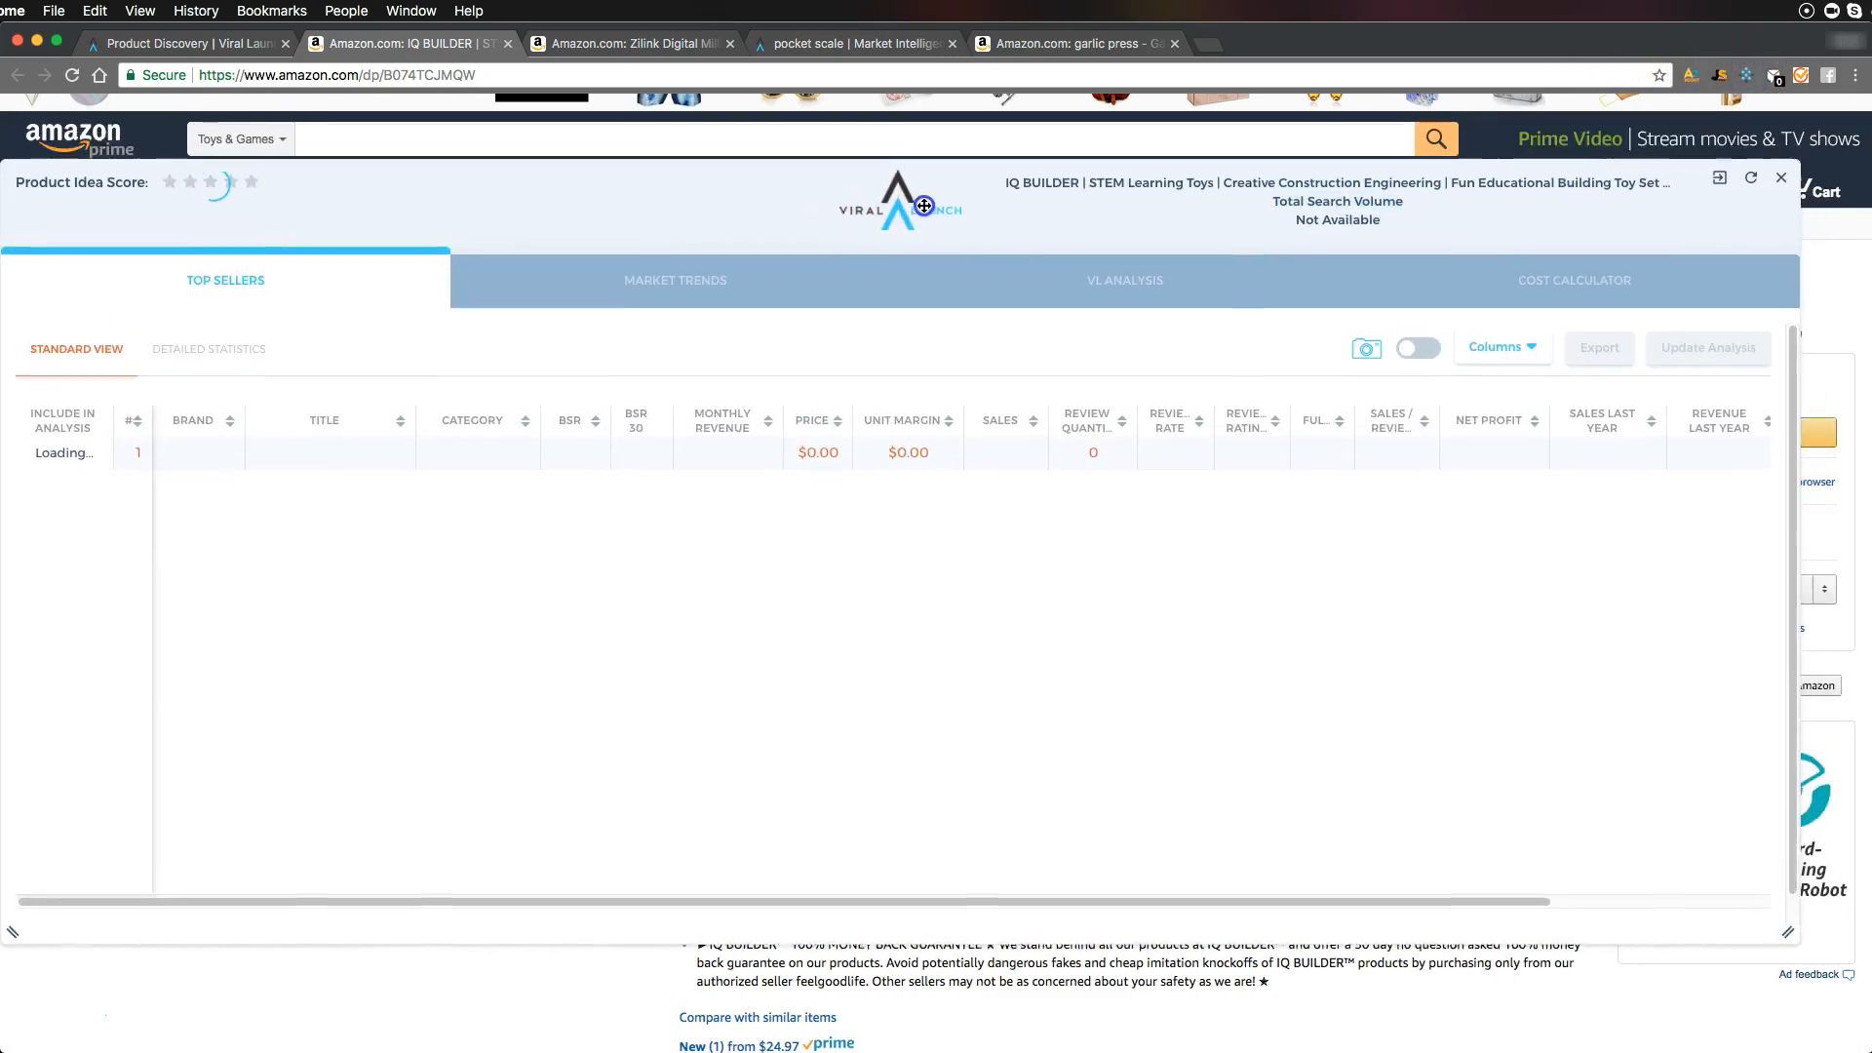
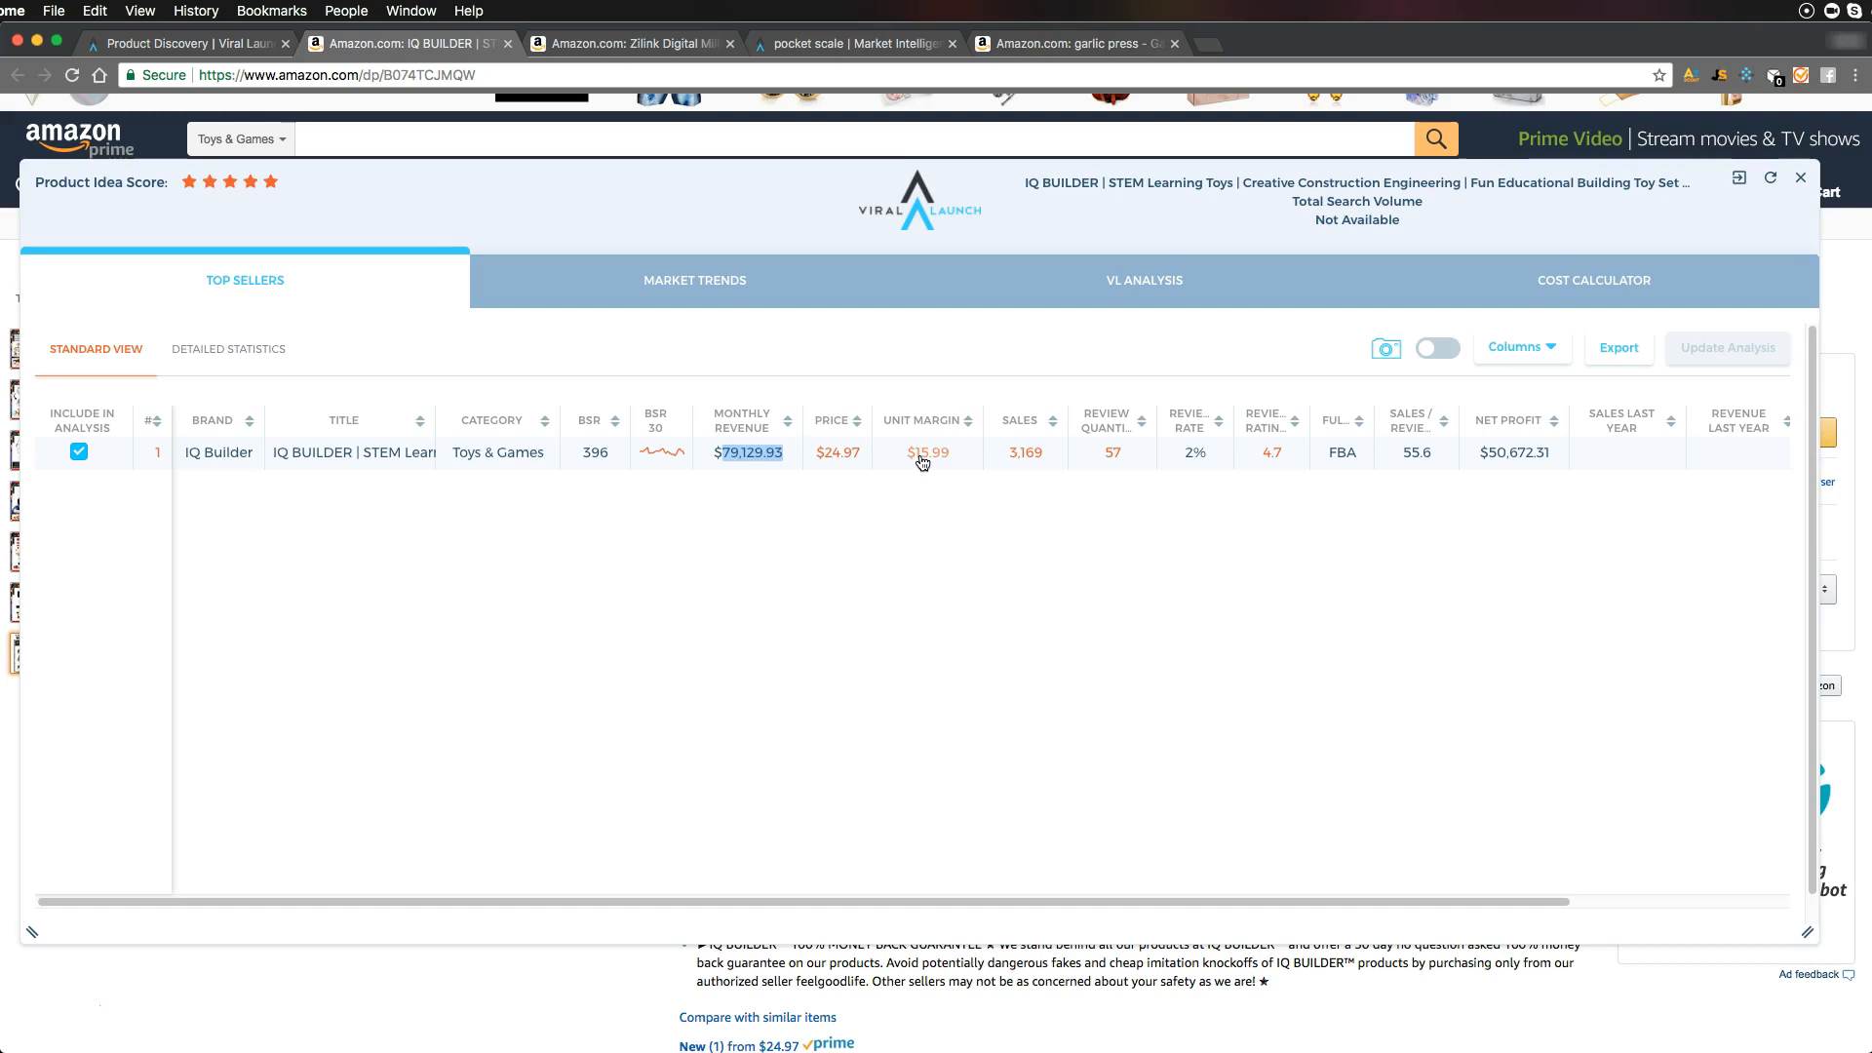
Open the IQ Builder product's unit margin breakdown and set the landed unit cost to 6
left_click(922, 454)
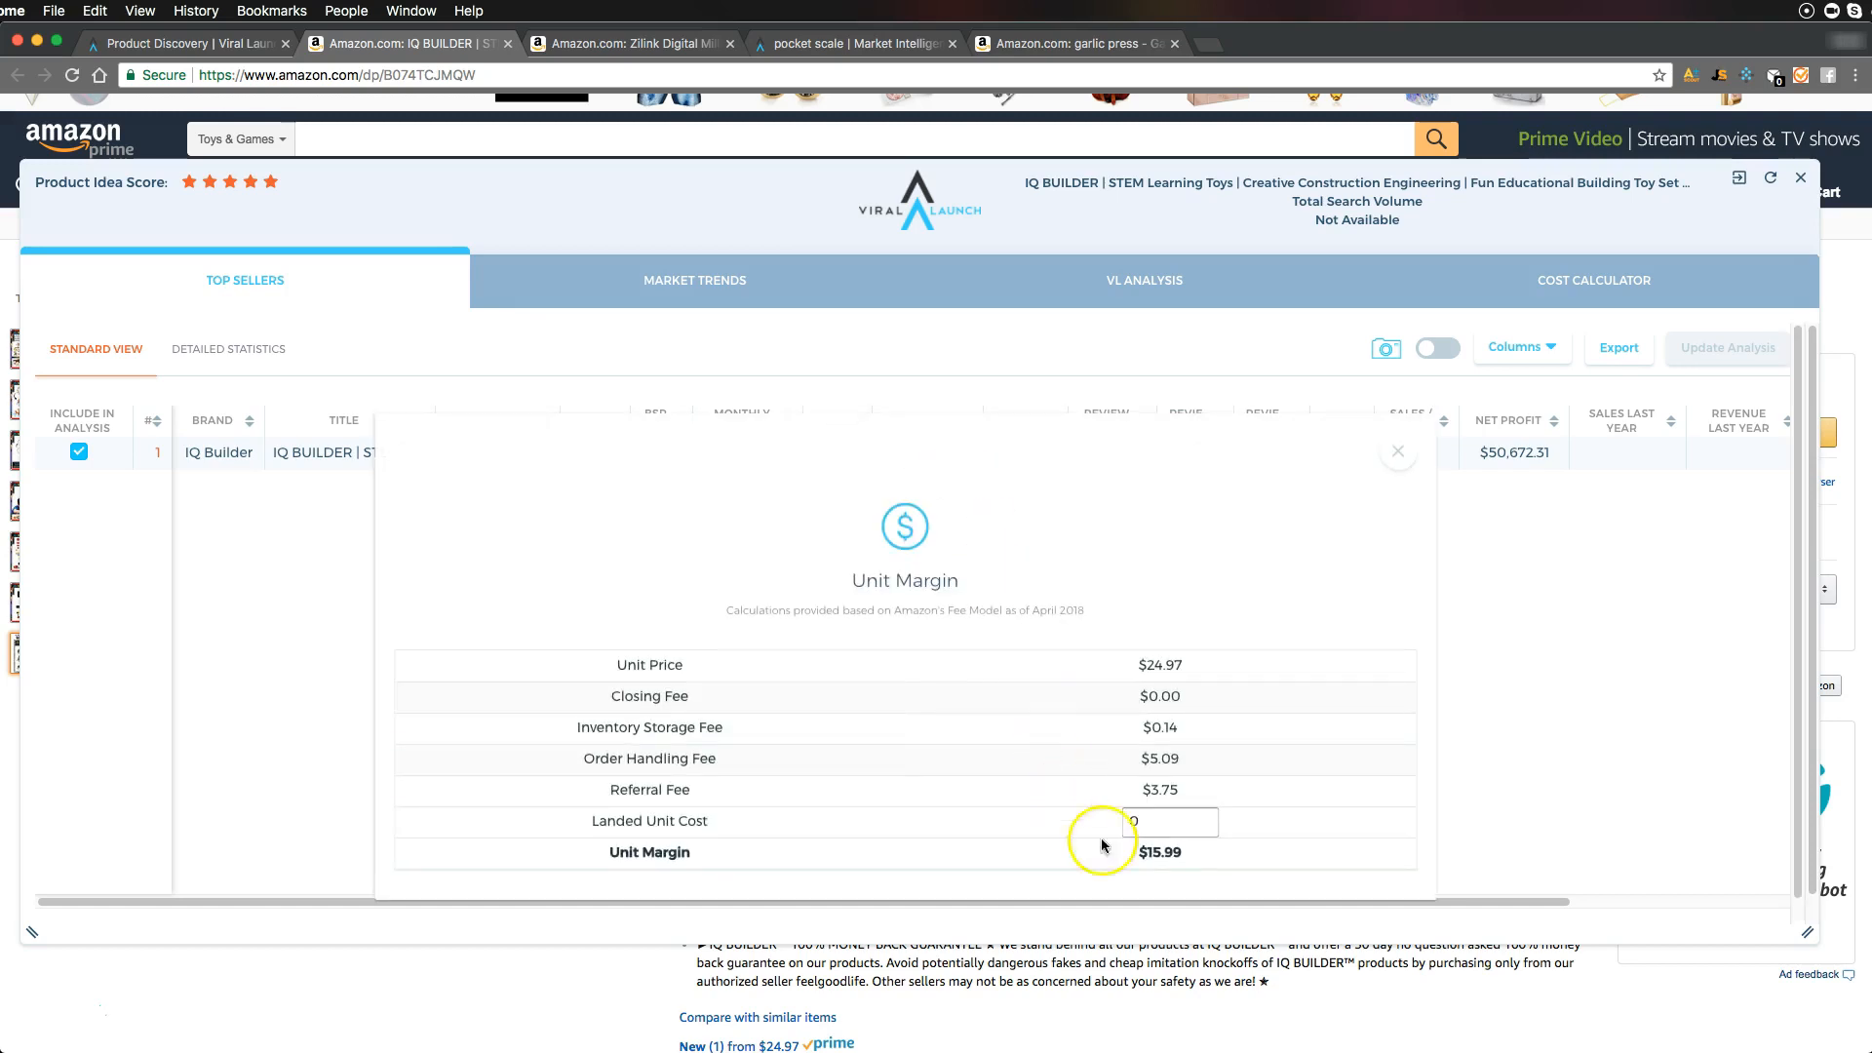
left_click(1162, 821)
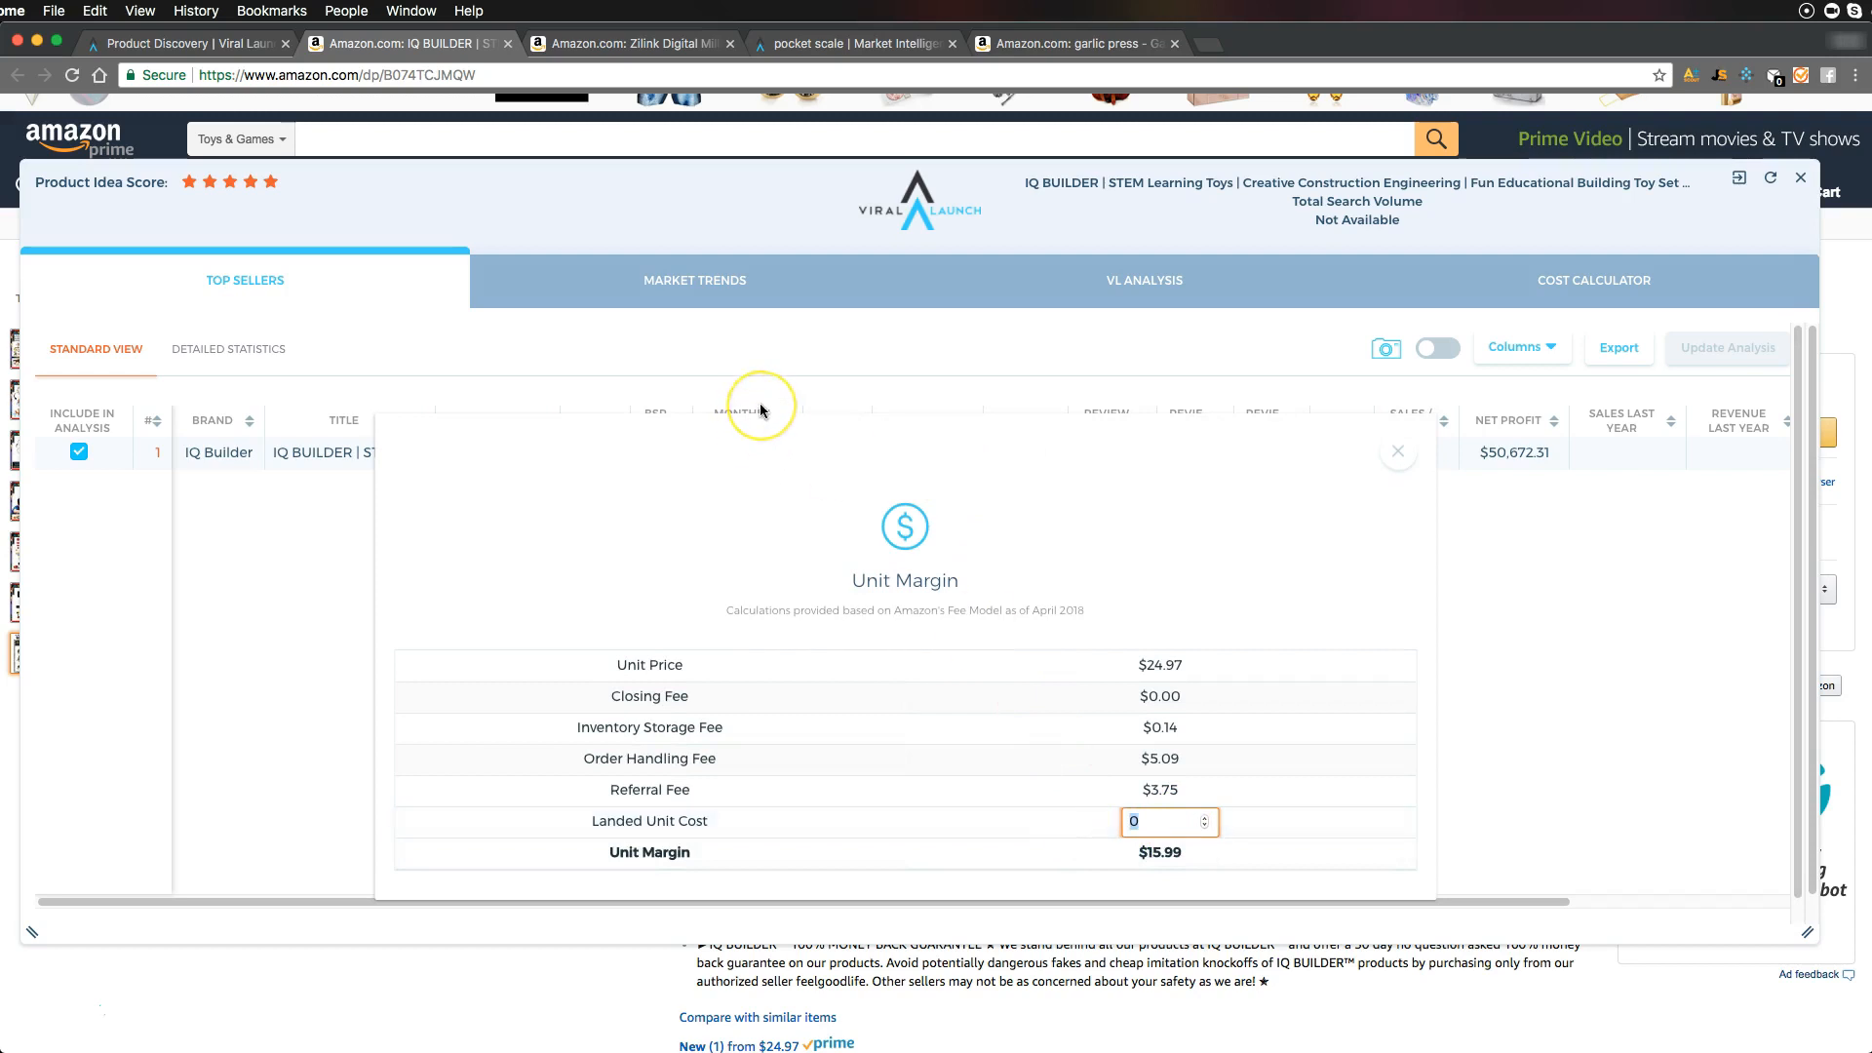
type("6")
left_click(1035, 660)
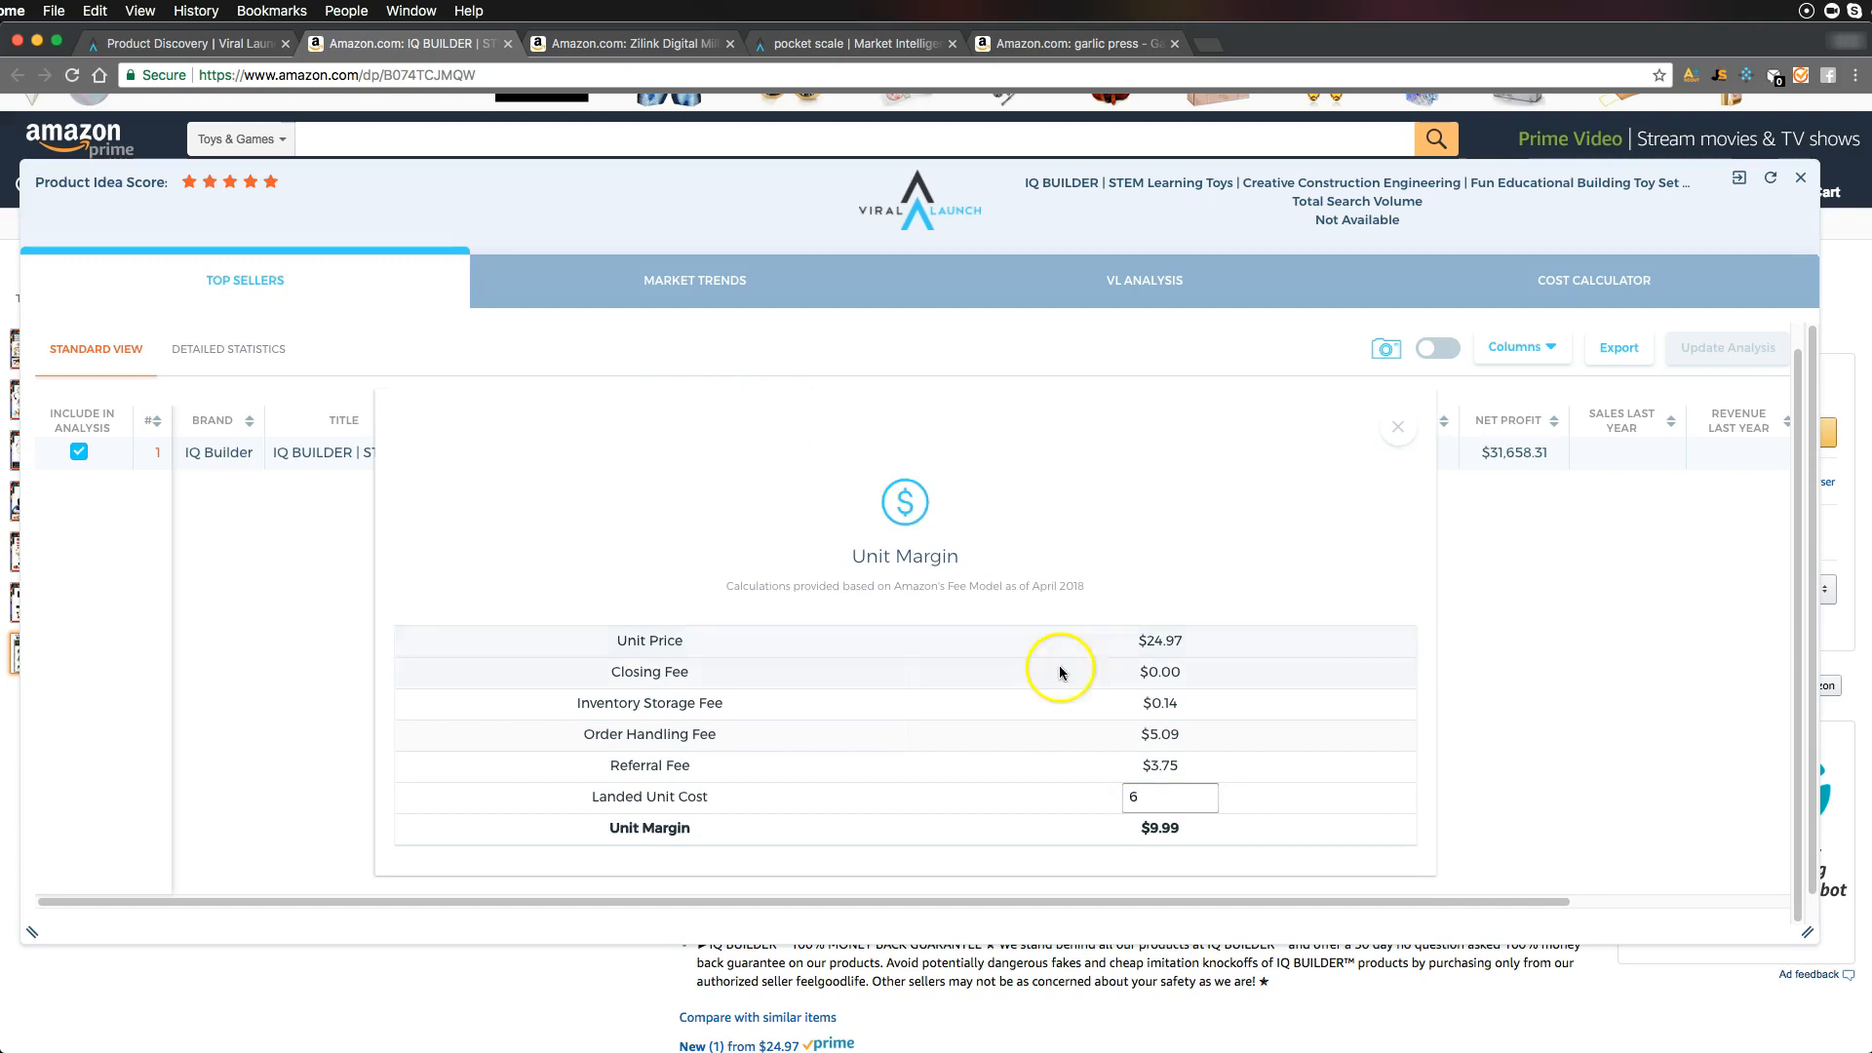
Close the unit margin breakdown, check the IQ Builder product's net profit and close the analysis window
scroll(1057, 660, "down", 2)
left_click(1398, 399)
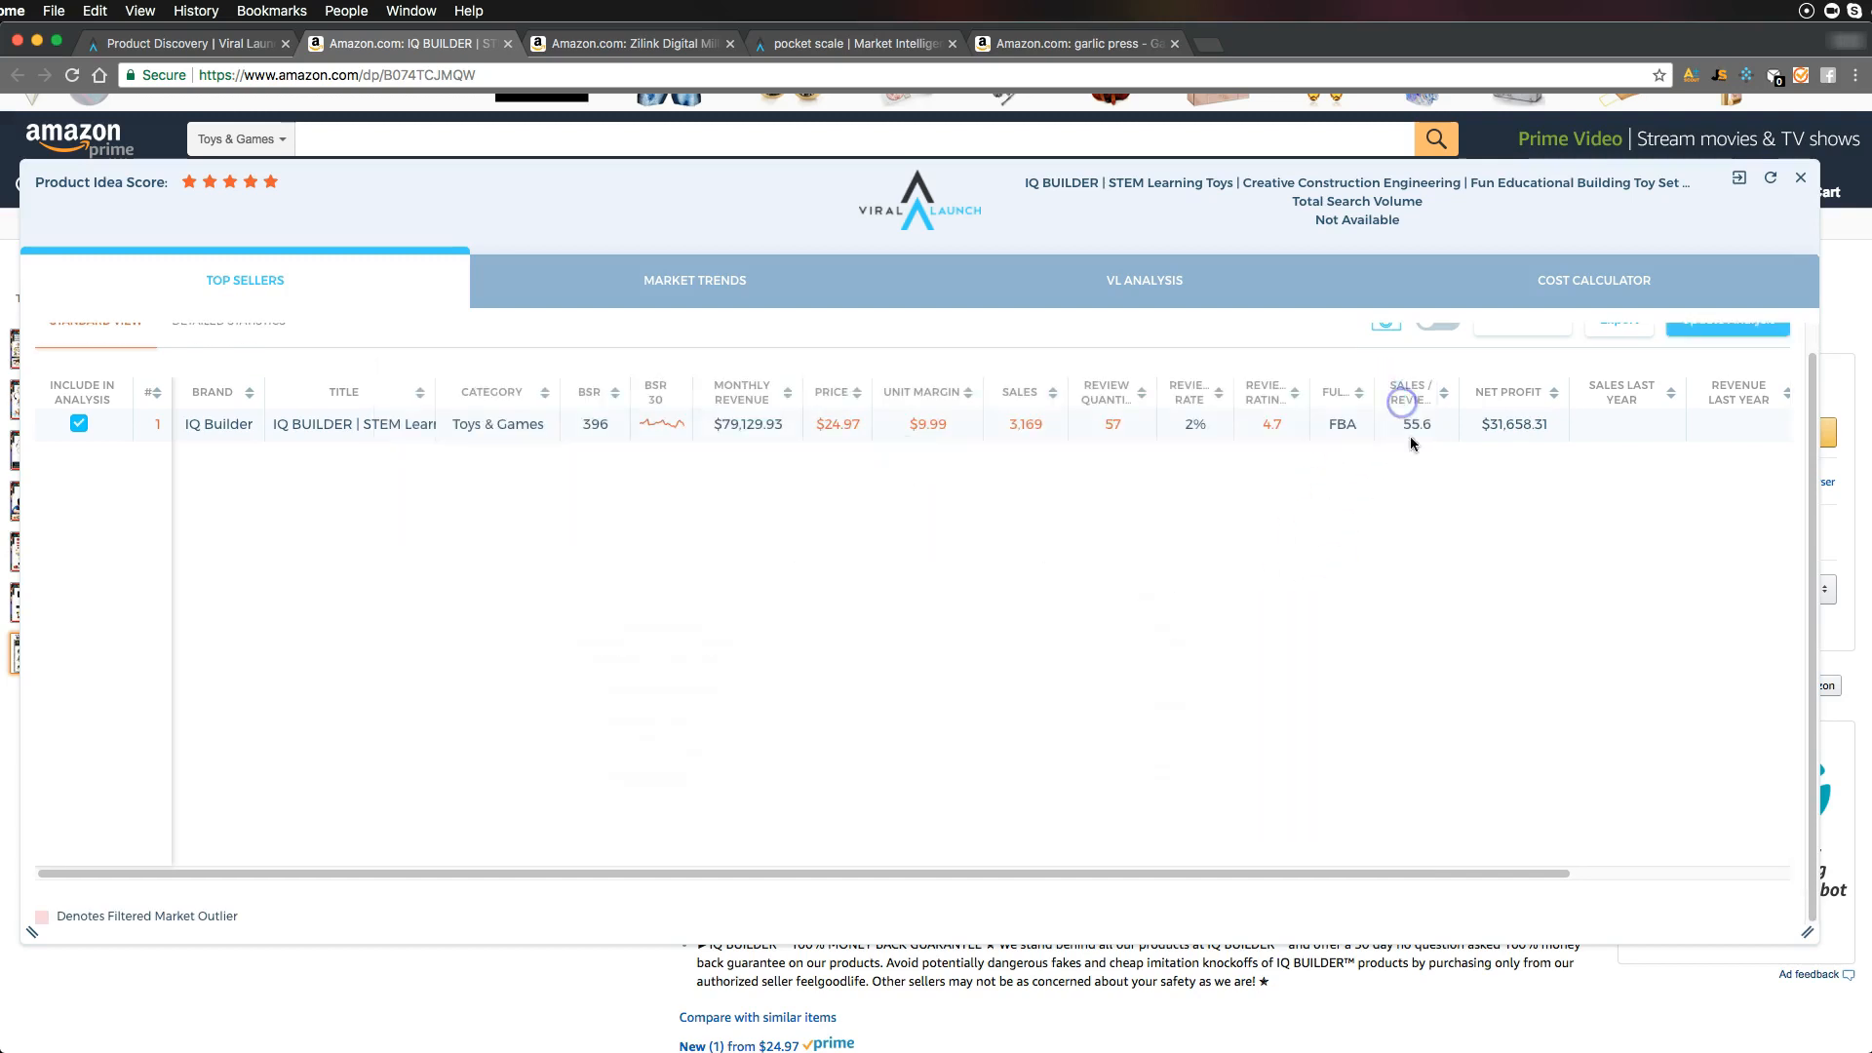
scroll(1480, 501, "up", 1)
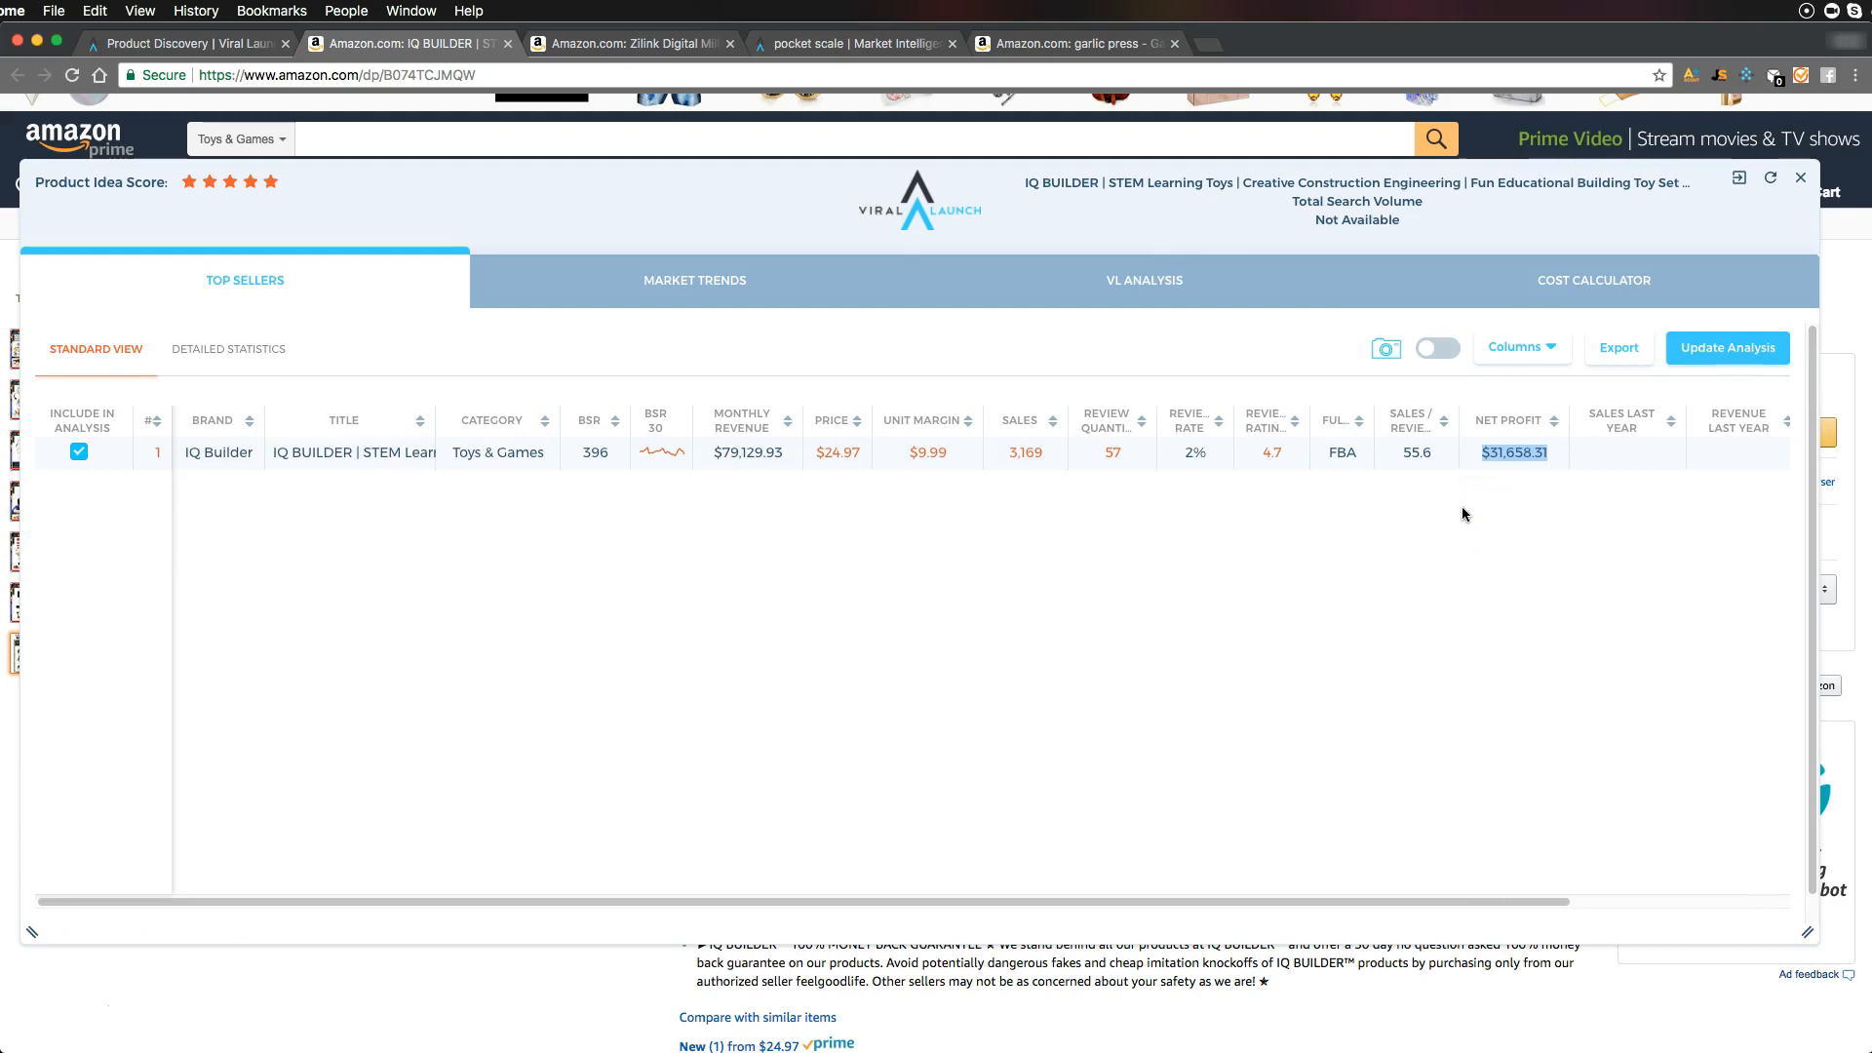
left_click(1803, 179)
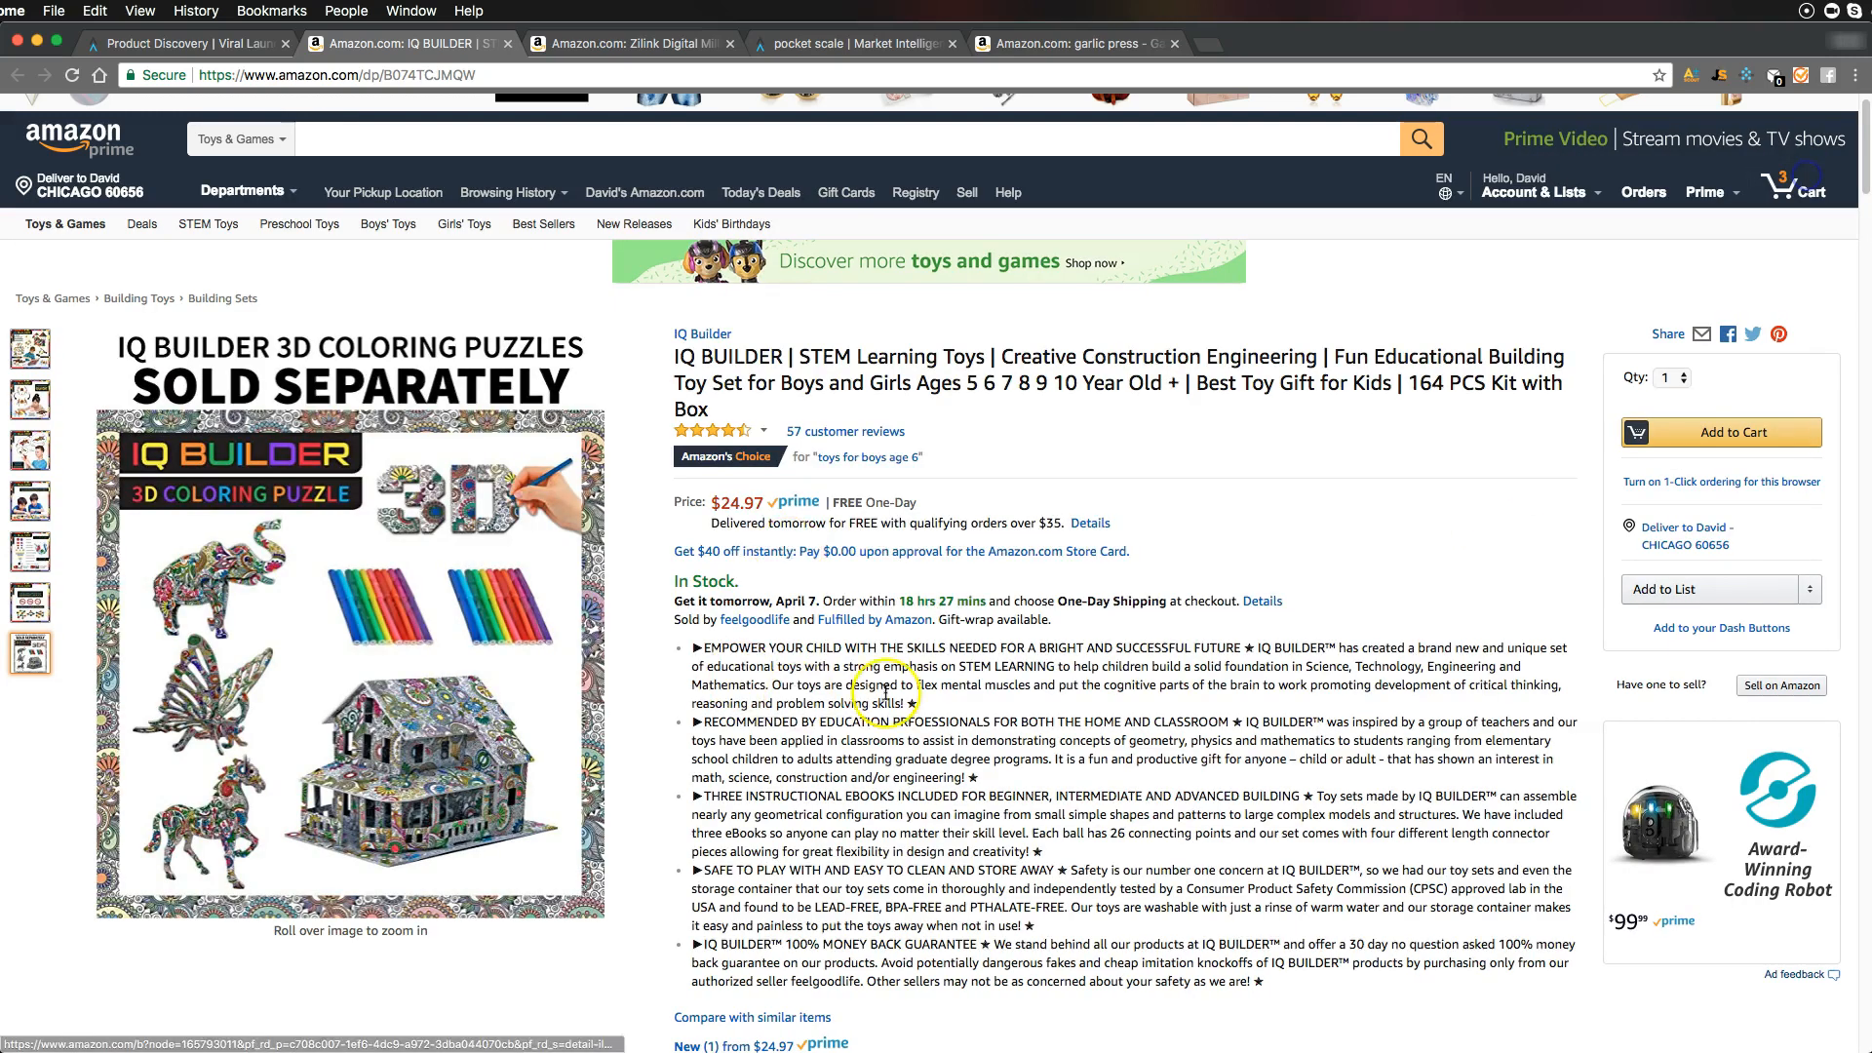
Look through the IQ Builder product images, including the main picture, the piece list and the coloring puzzle picture
mouse_move(26, 468)
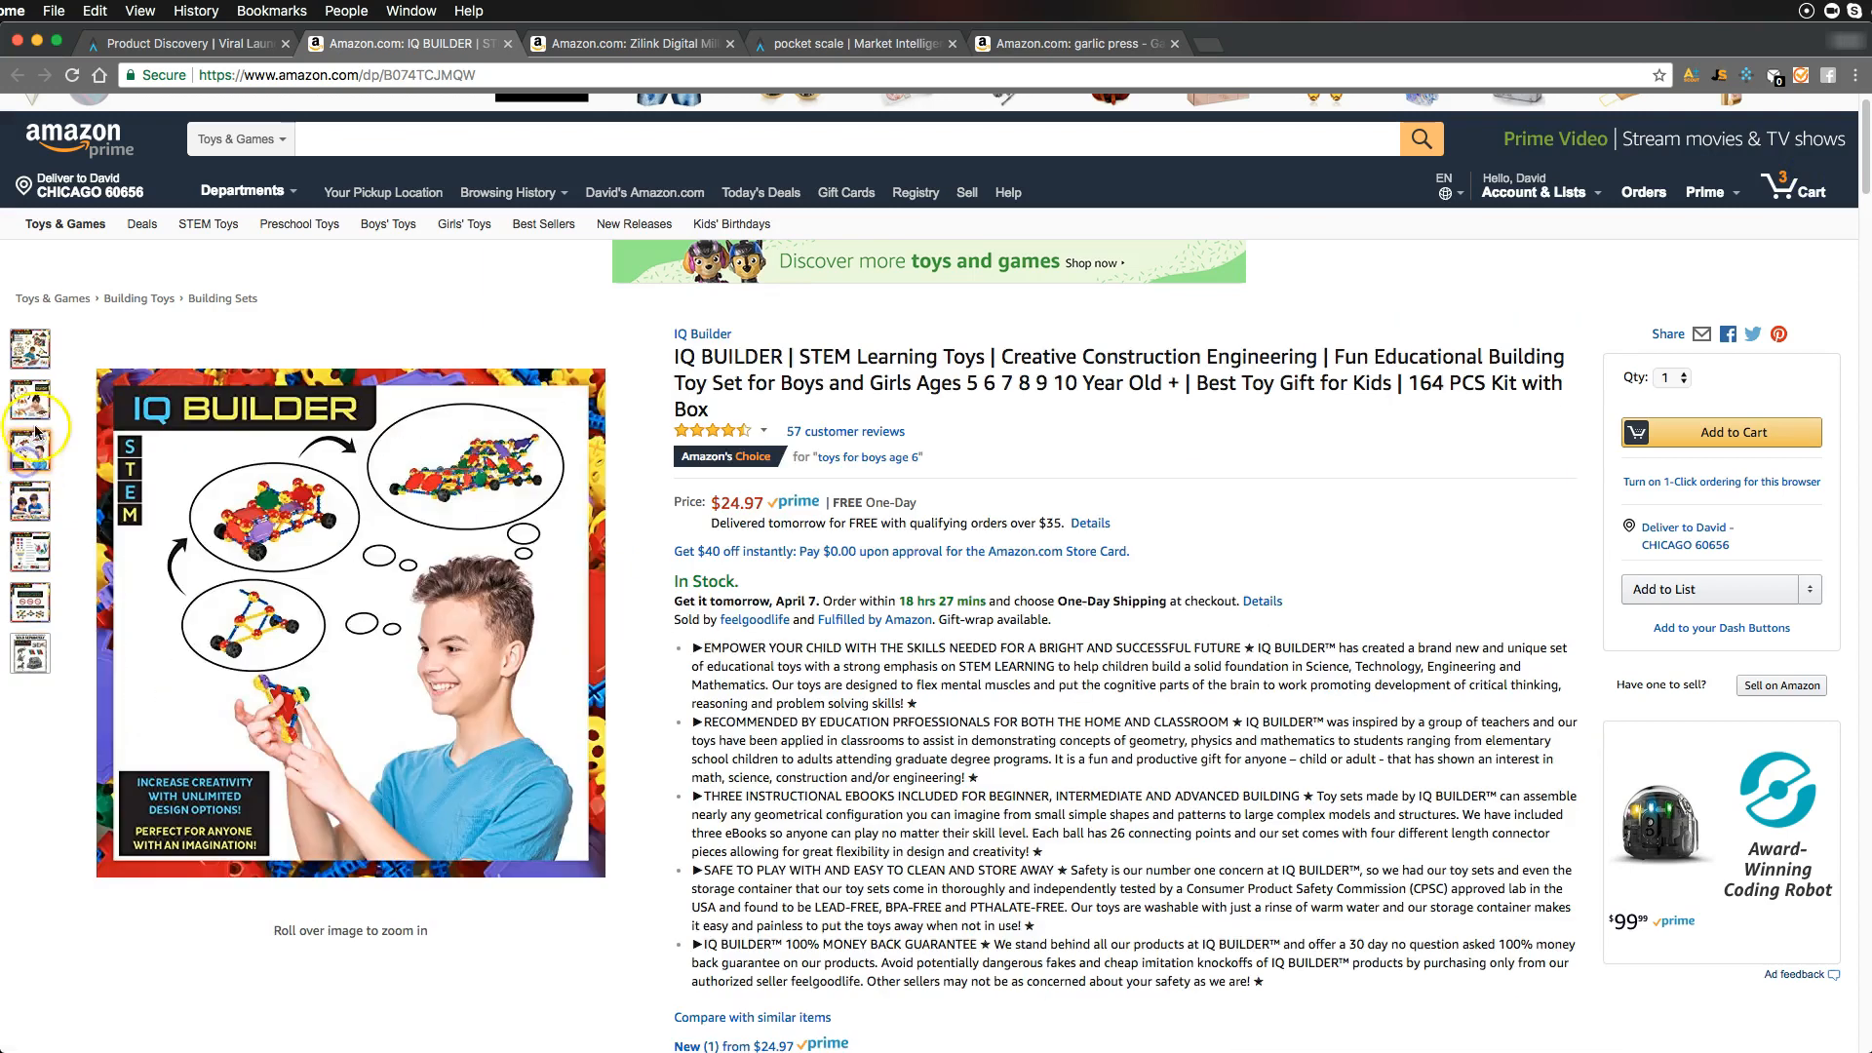
mouse_move(42, 365)
mouse_move(439, 751)
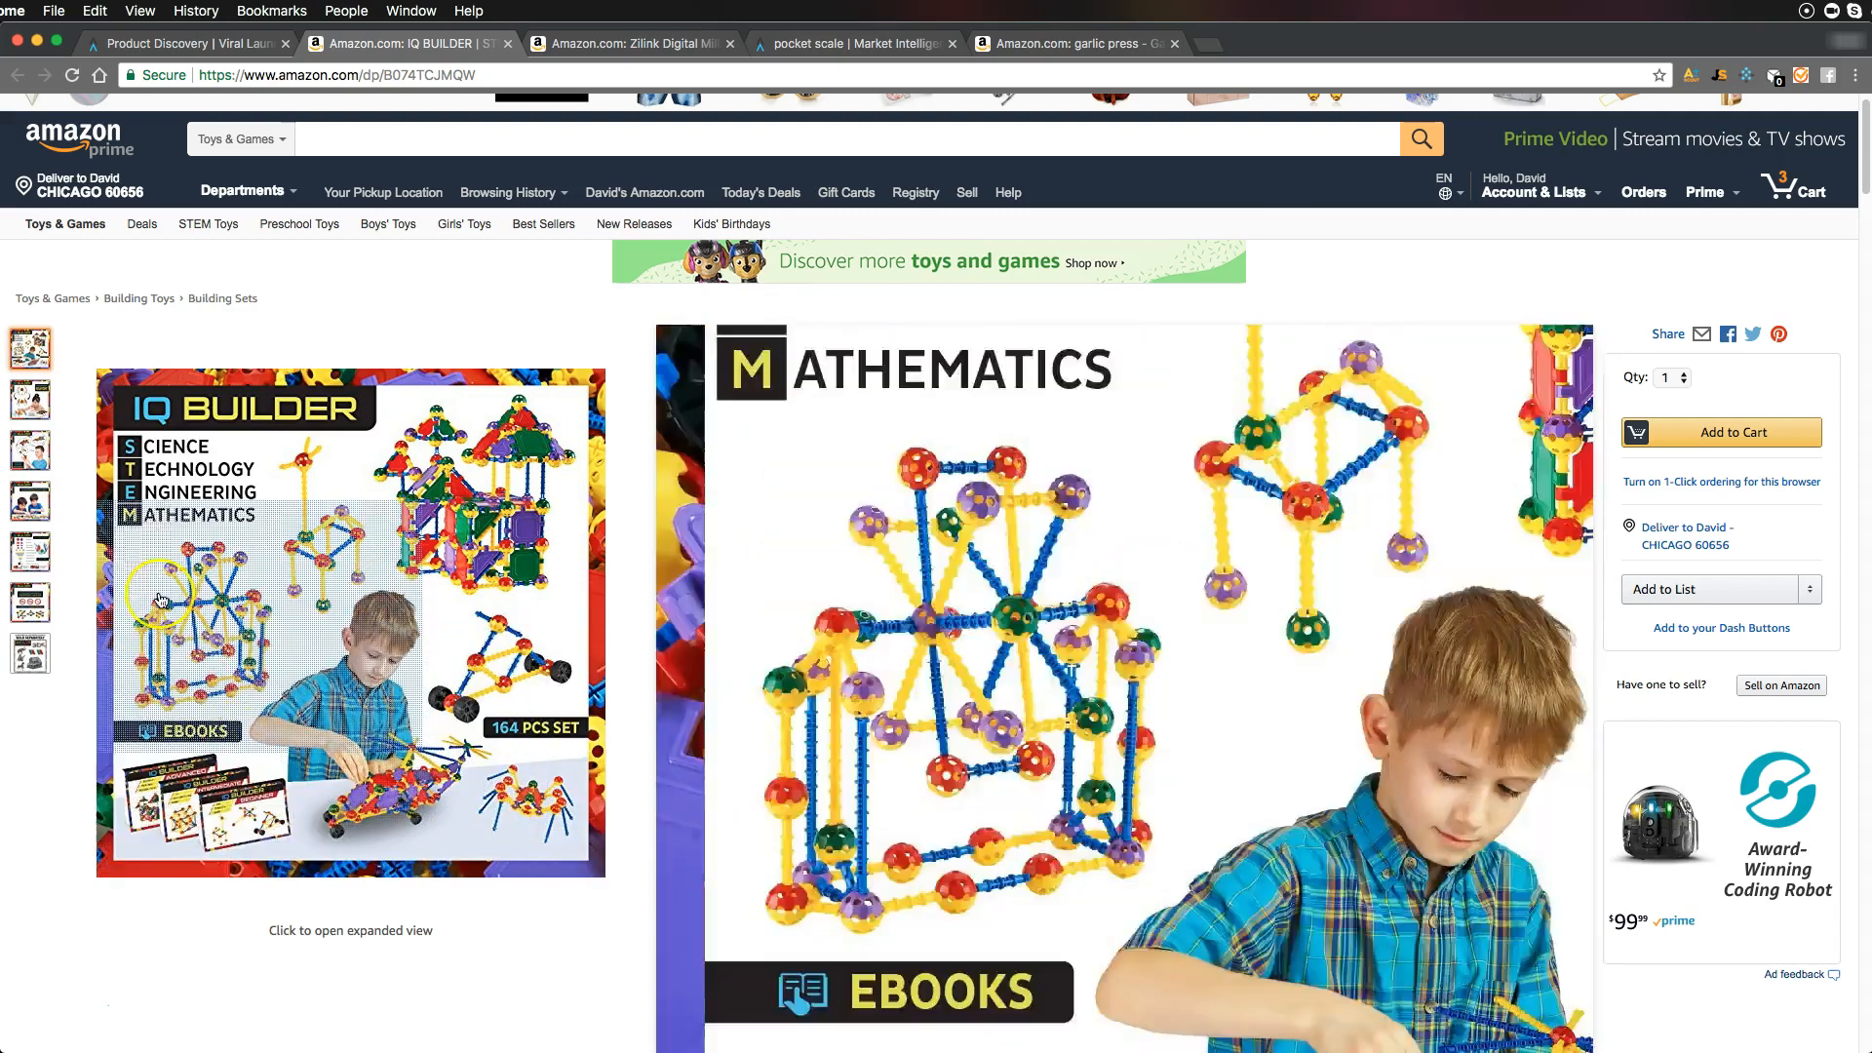
mouse_move(27, 440)
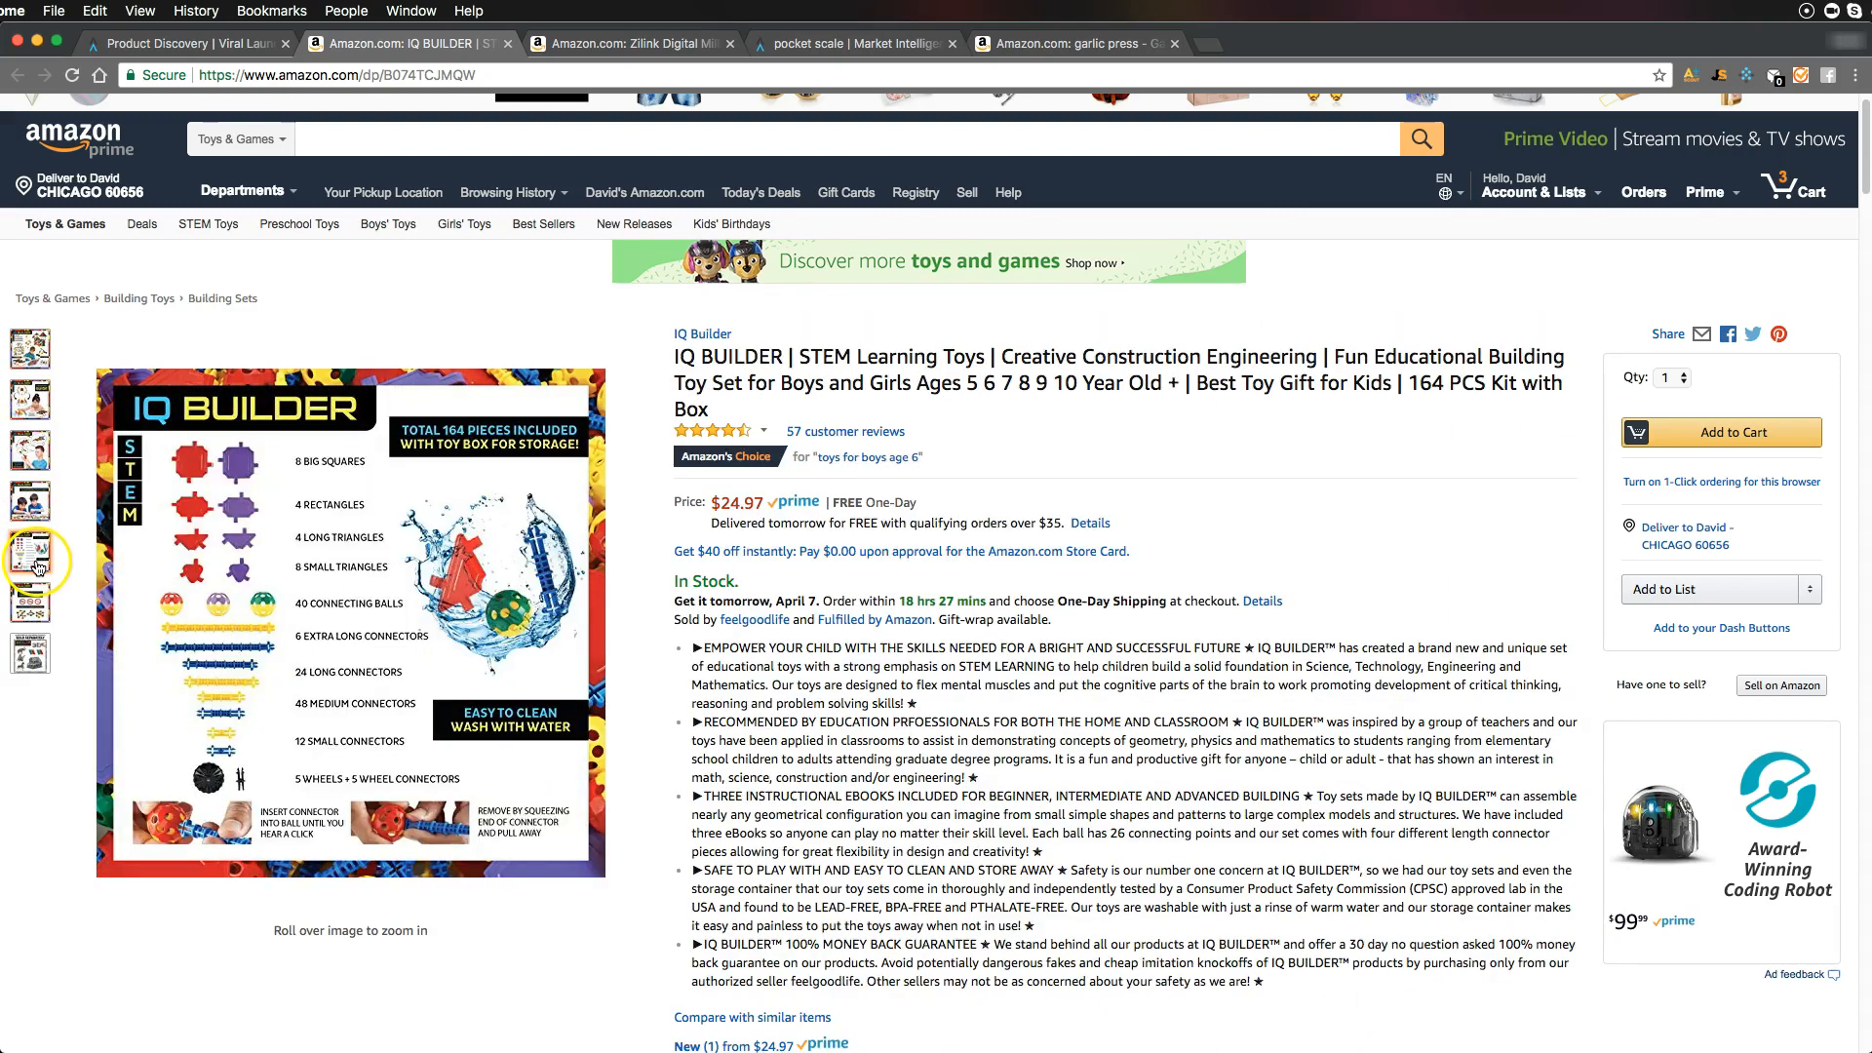
mouse_move(34, 666)
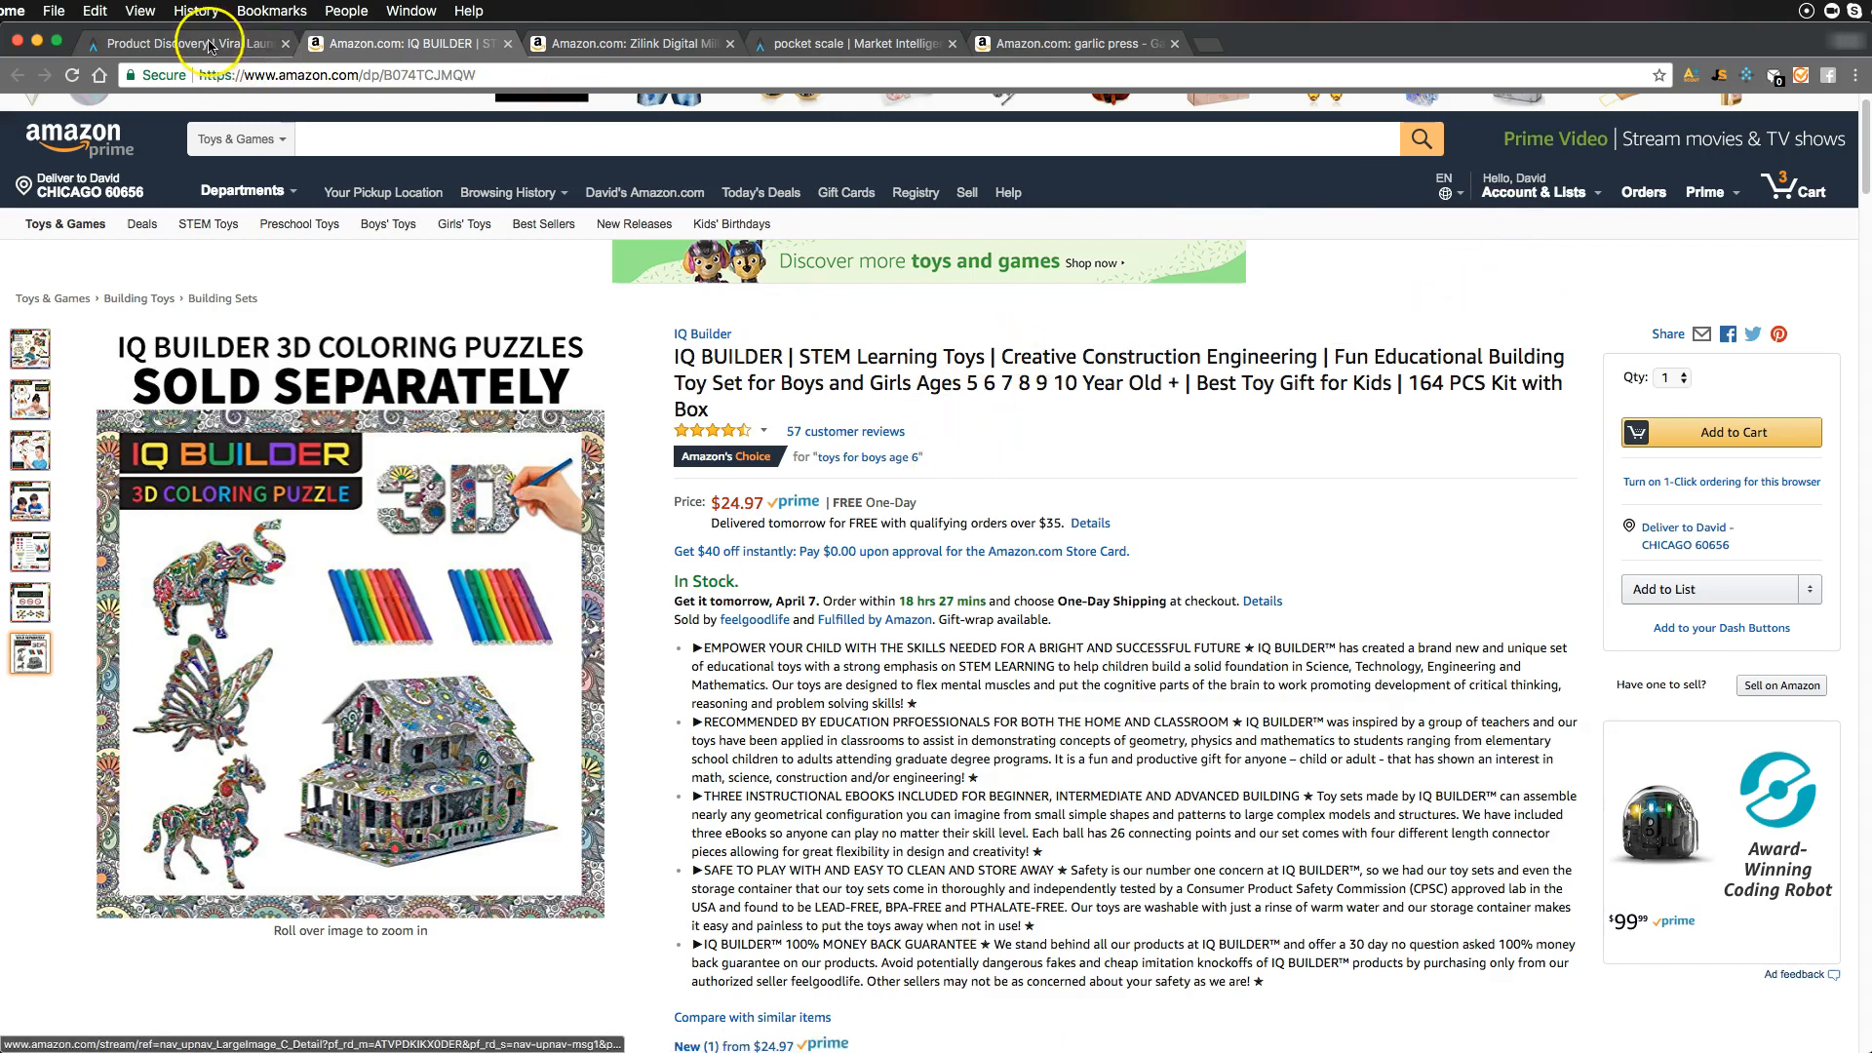
Copy the phrase "STEM Learning Toys" from the listing title and open Viral Launch's Keyword Research search page
left_click_drag(799, 357, 980, 357)
right_click(985, 356)
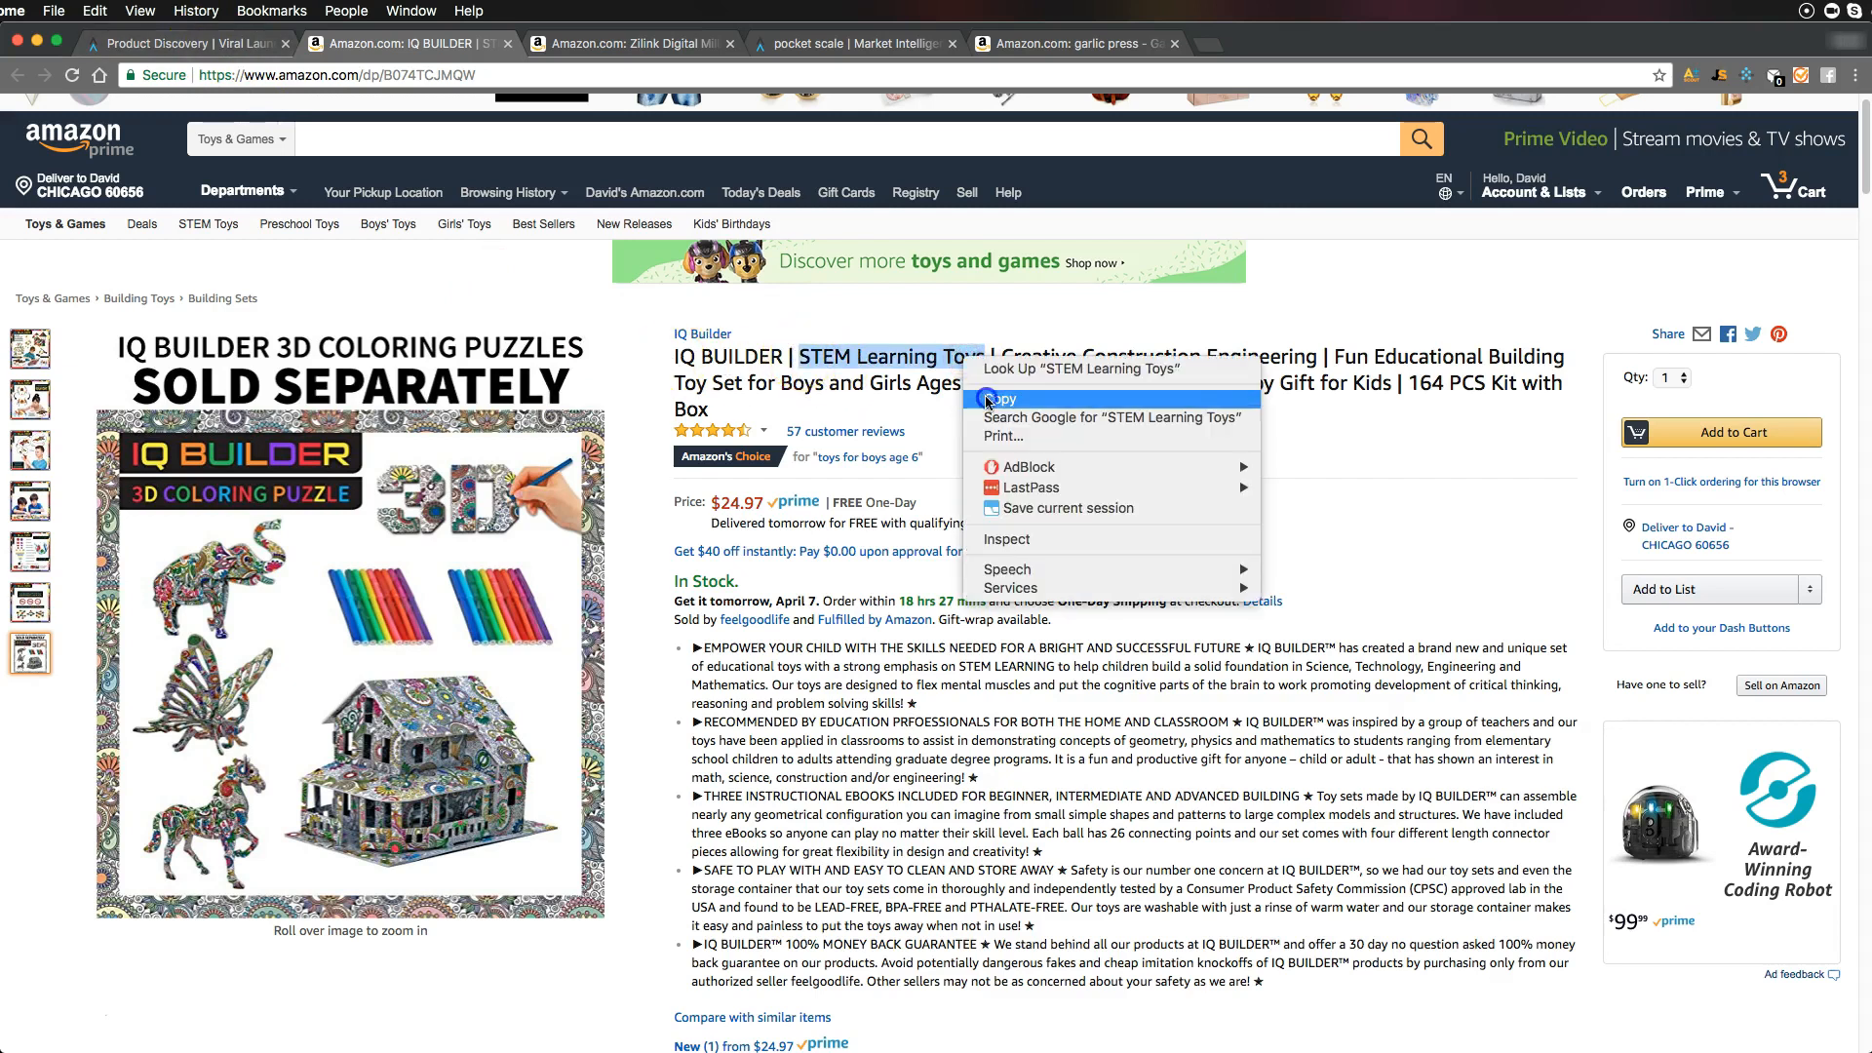
left_click(985, 402)
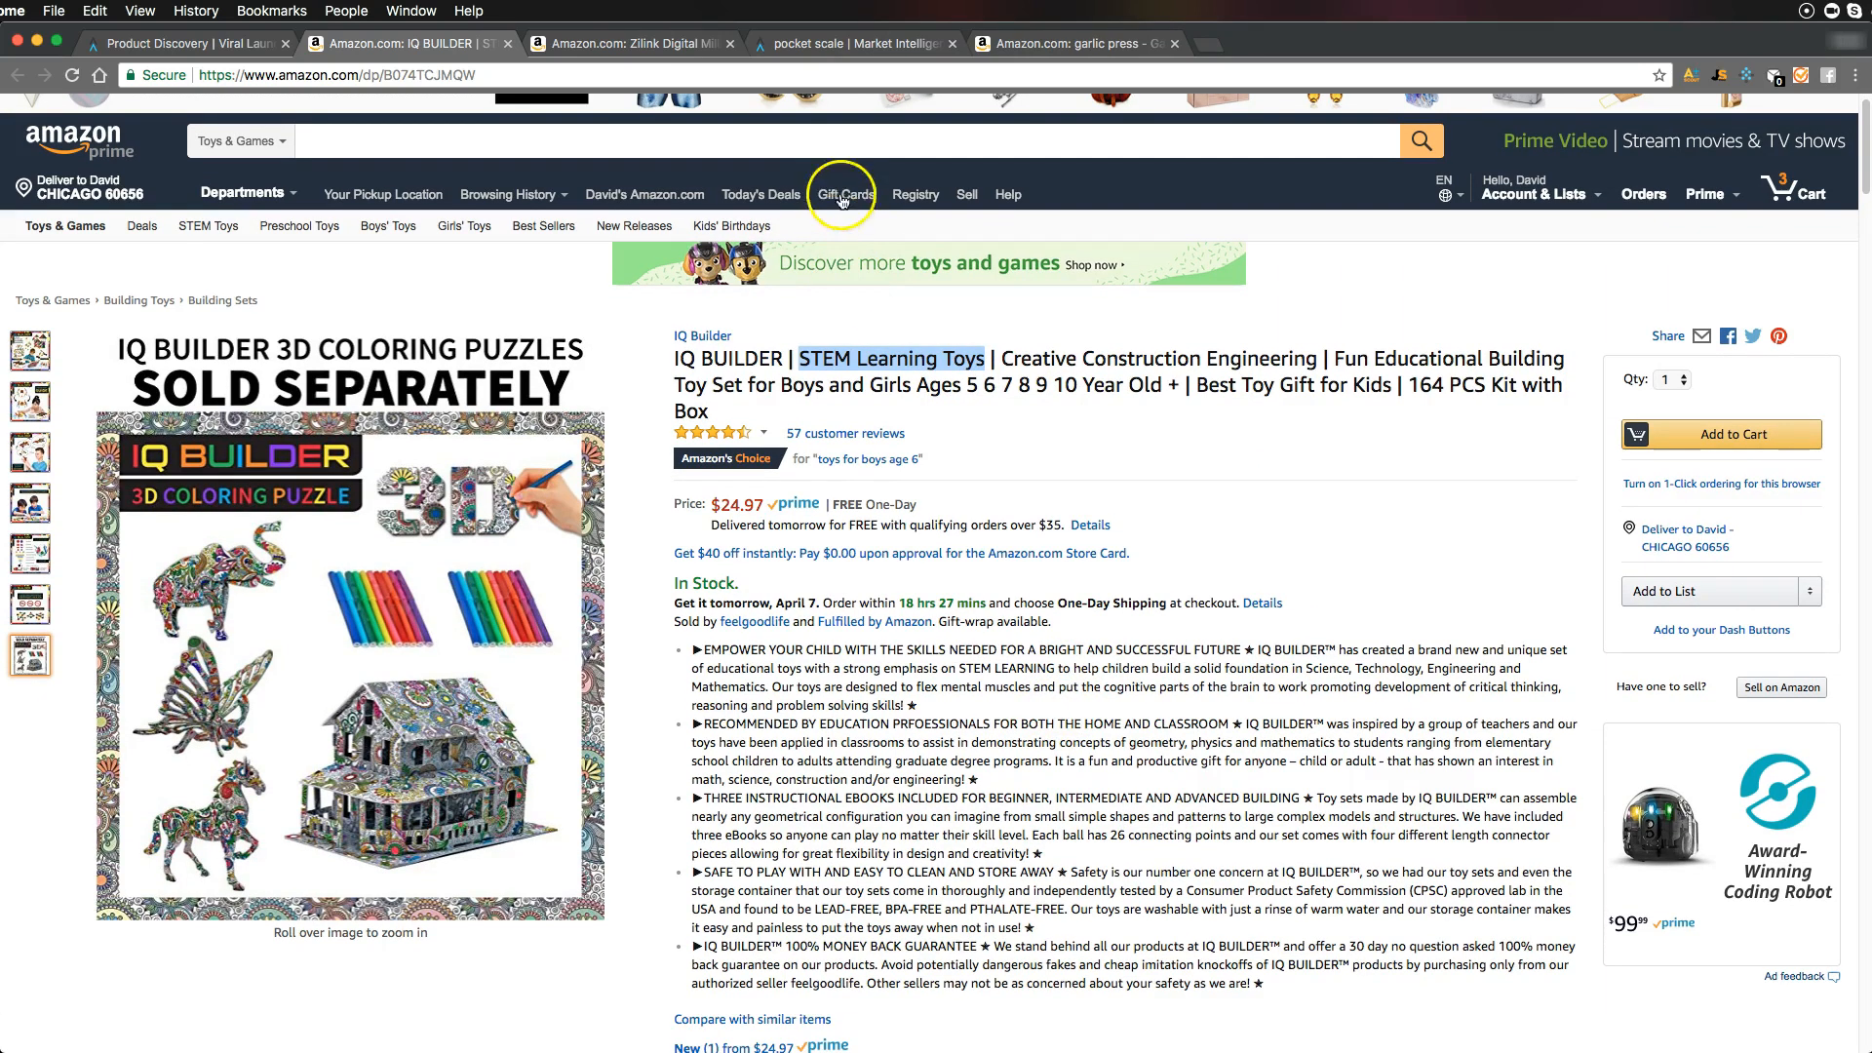
left_click_drag(836, 43, 395, 41)
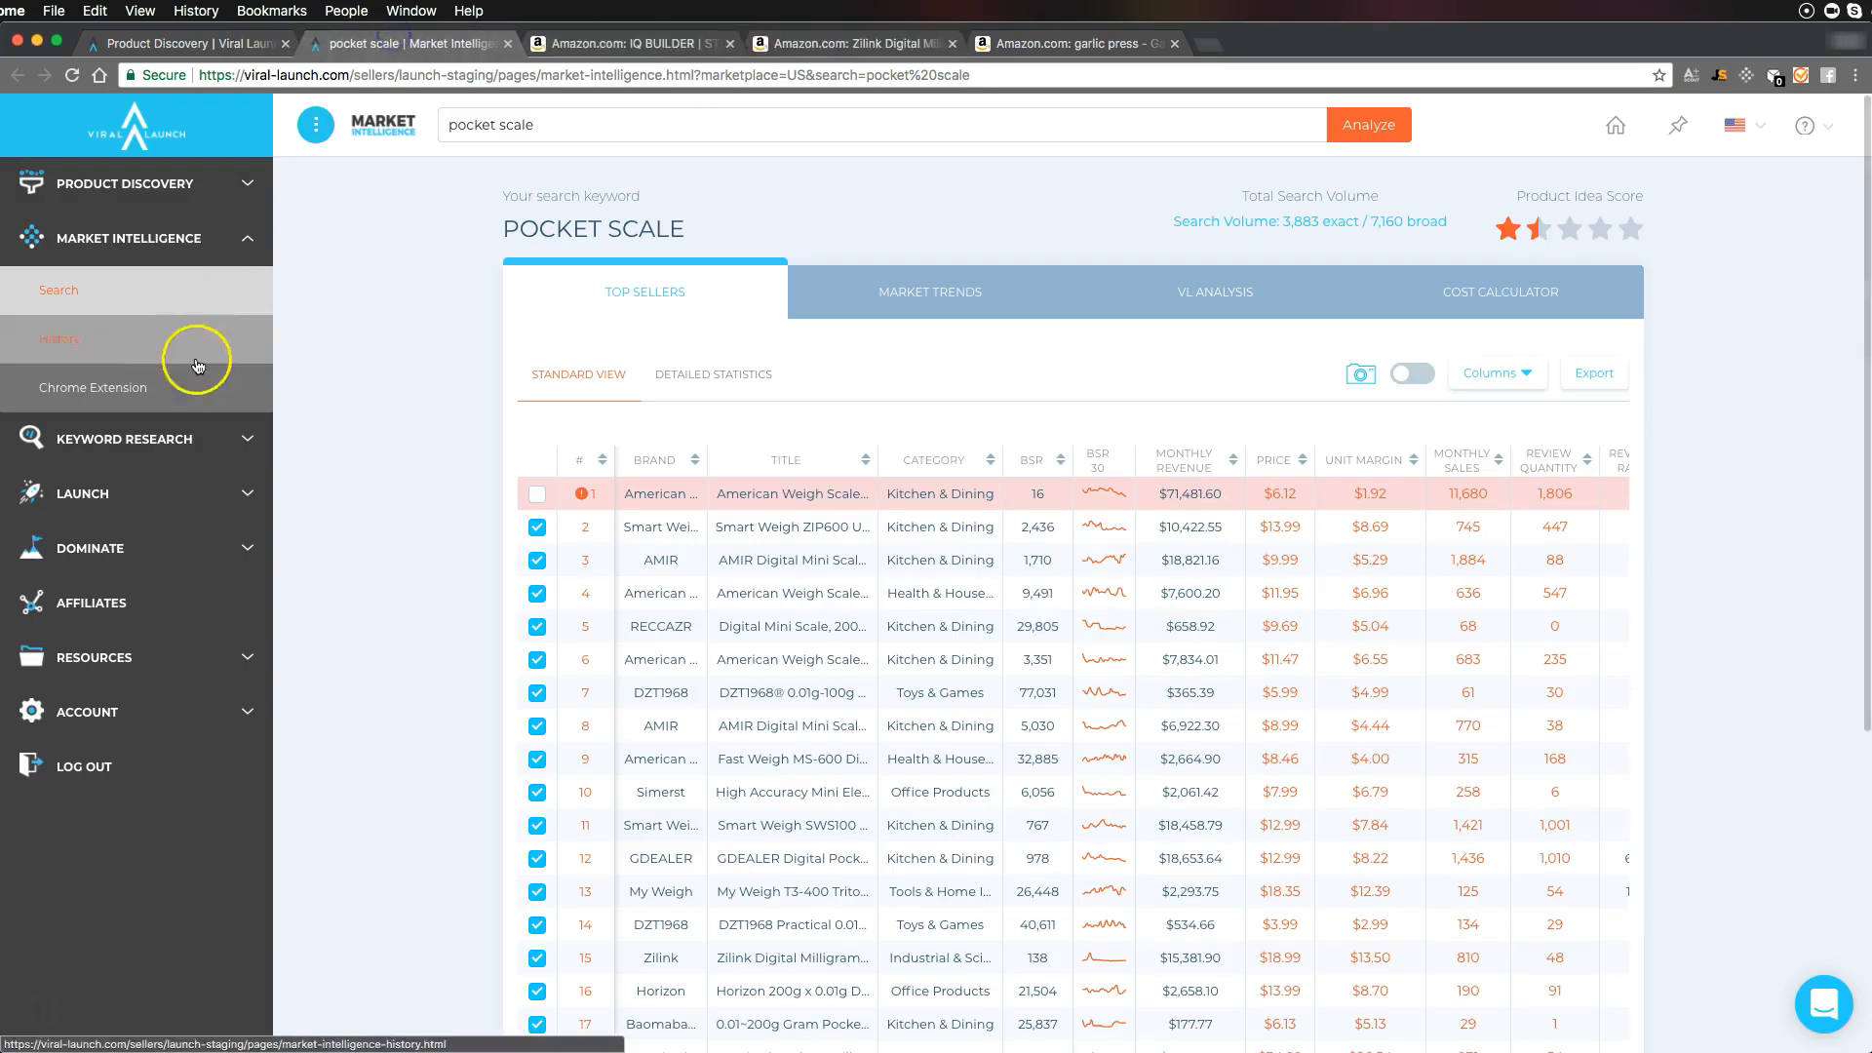
left_click(167, 439)
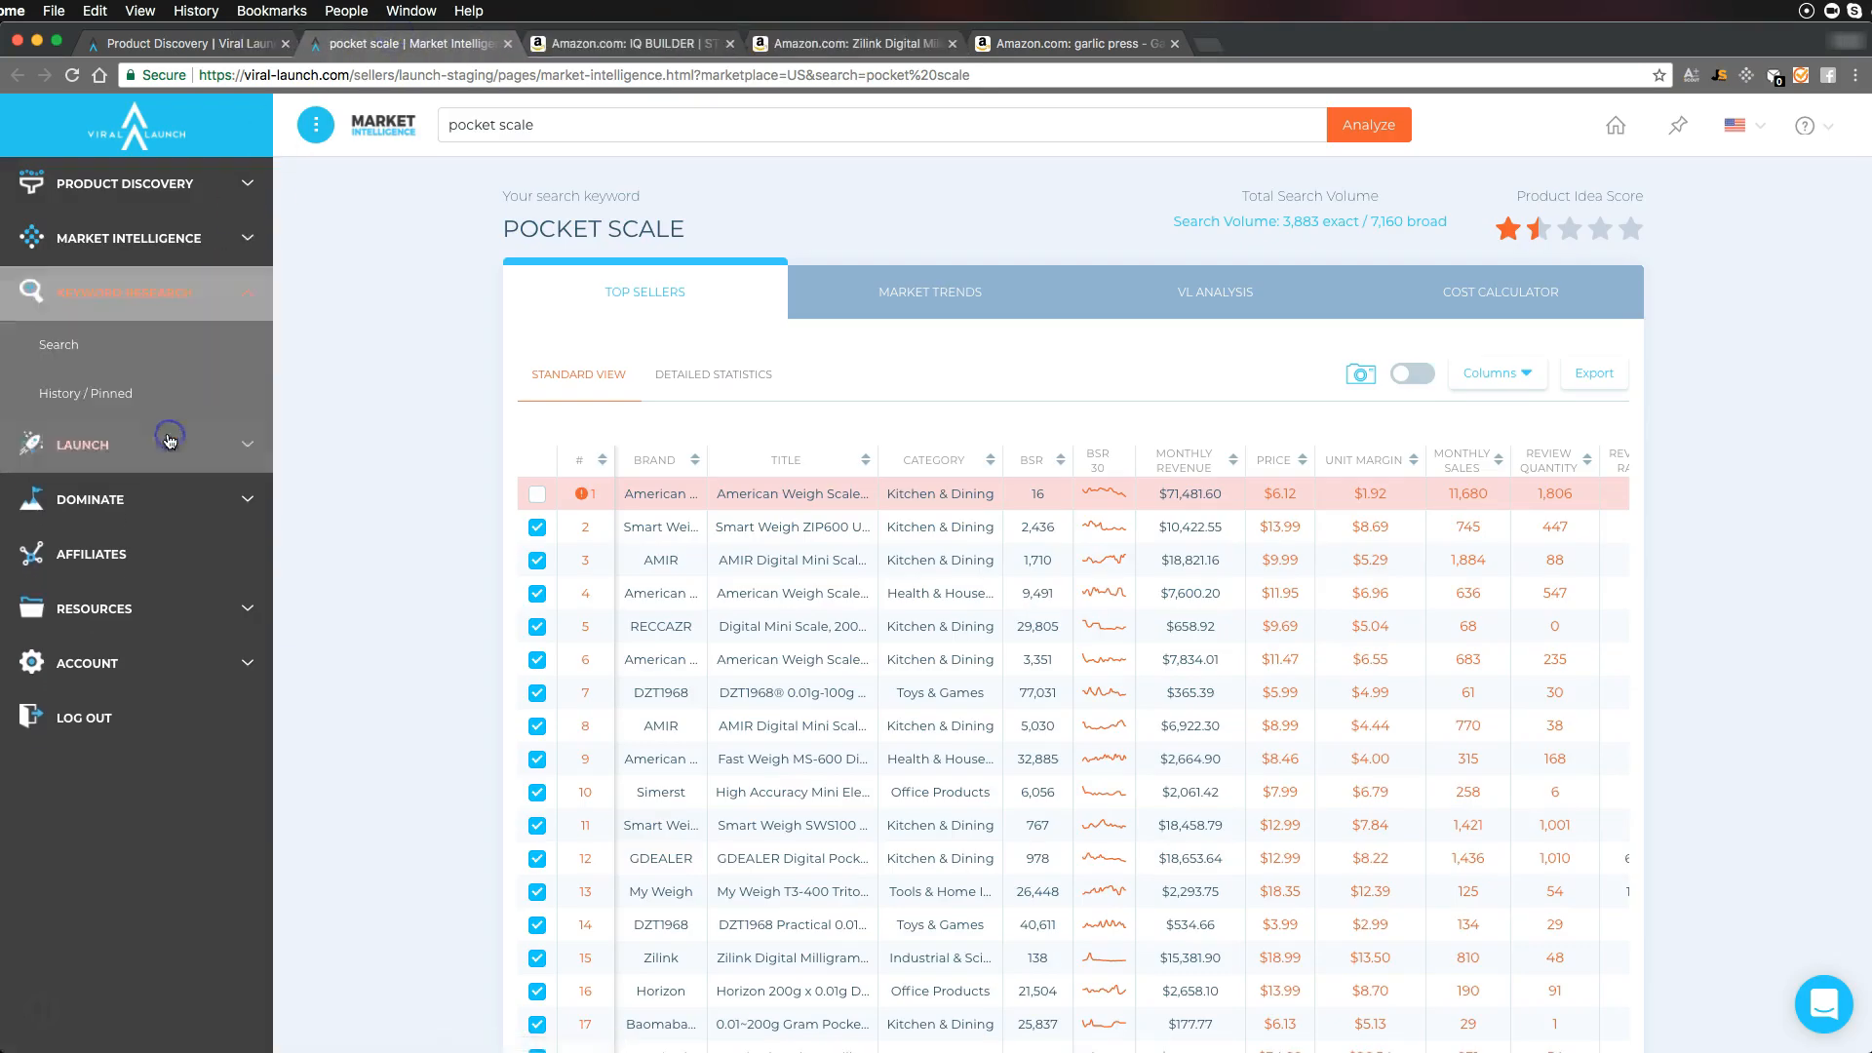
left_click(119, 353)
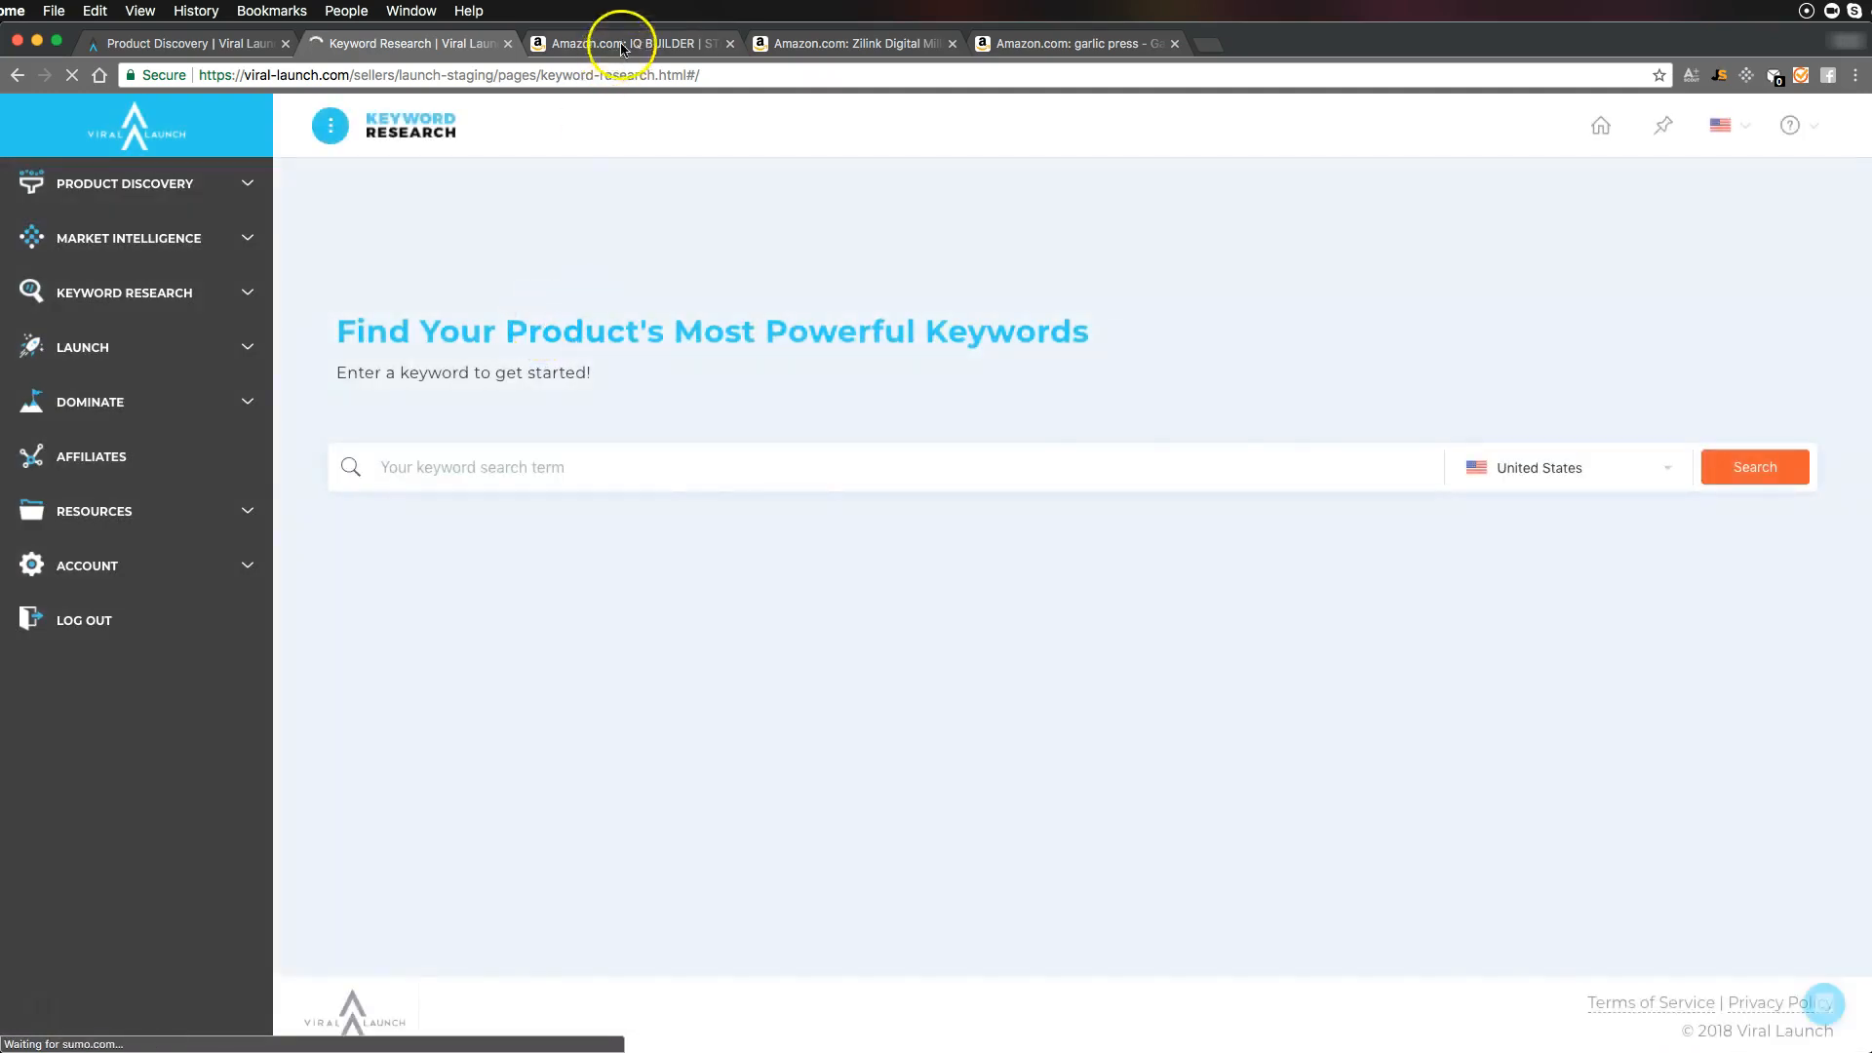
Copy the phrase "STEM Learning Toys" from the IQ Builder title again and search for it in Keyword Research
left_click(622, 45)
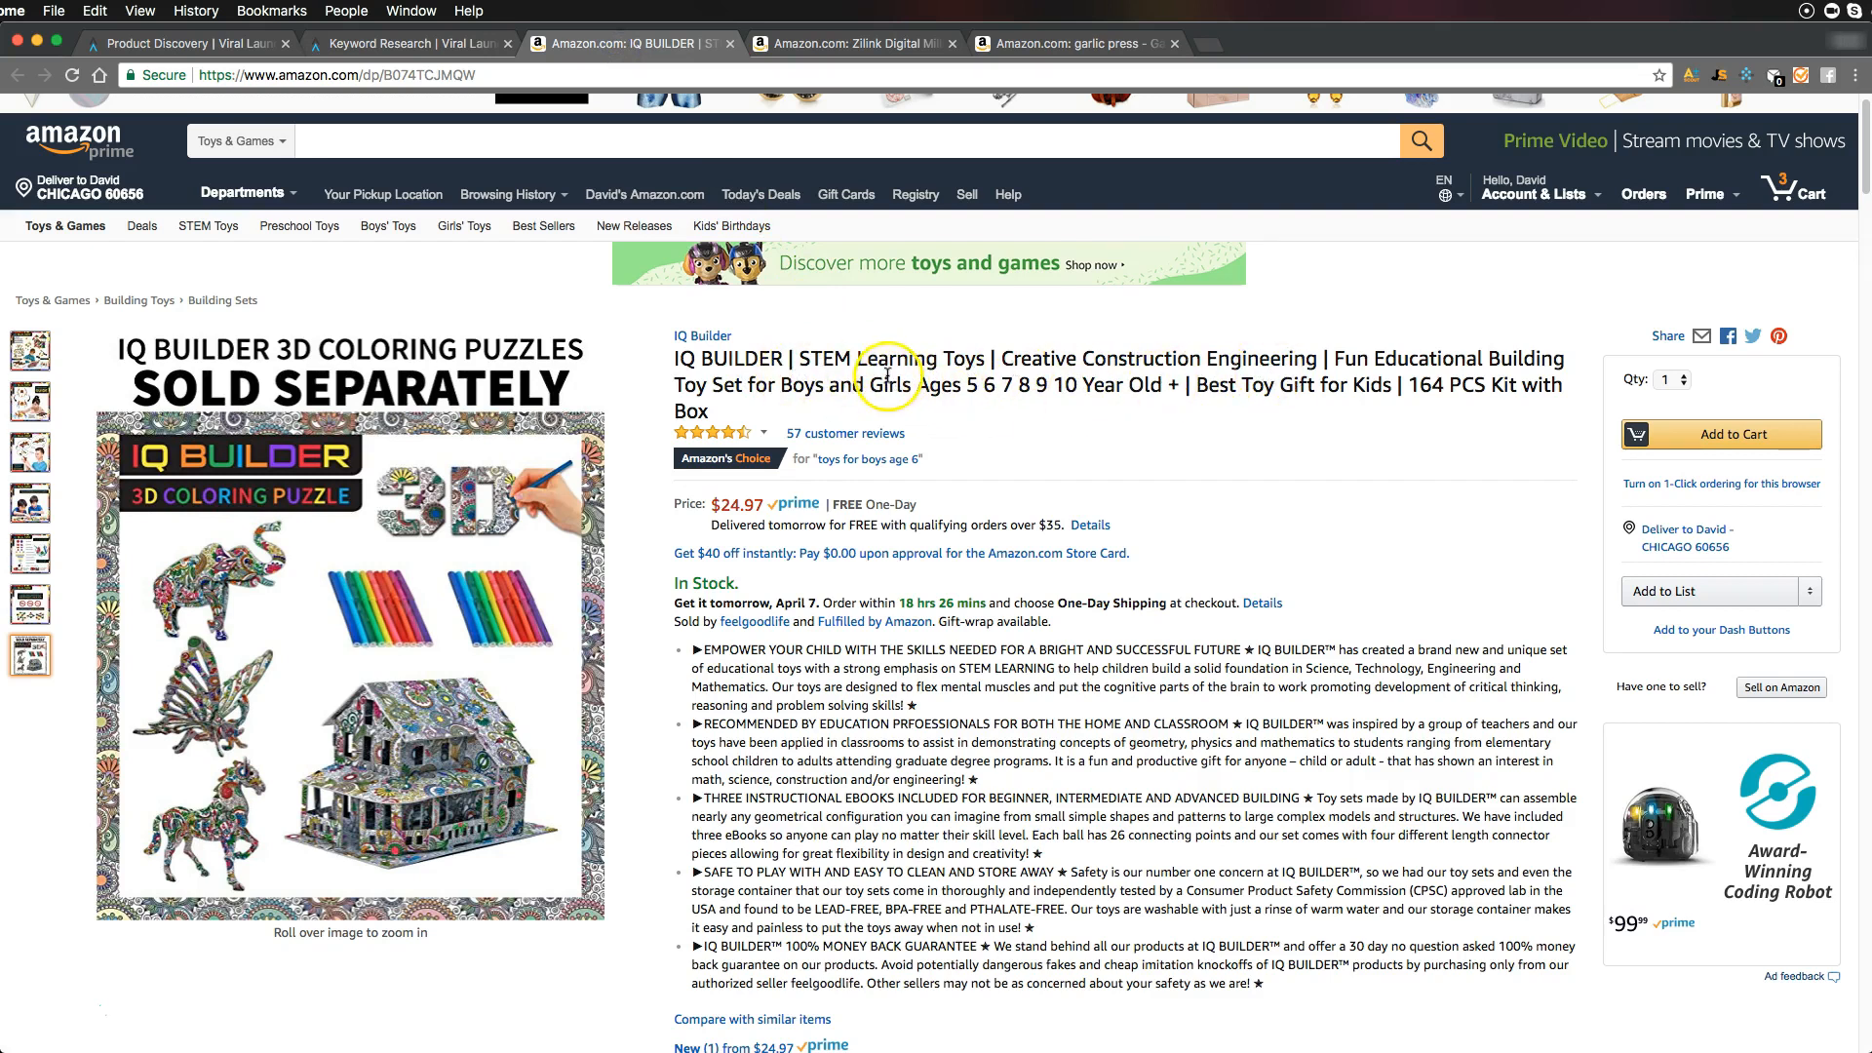
left_click_drag(799, 358, 968, 360)
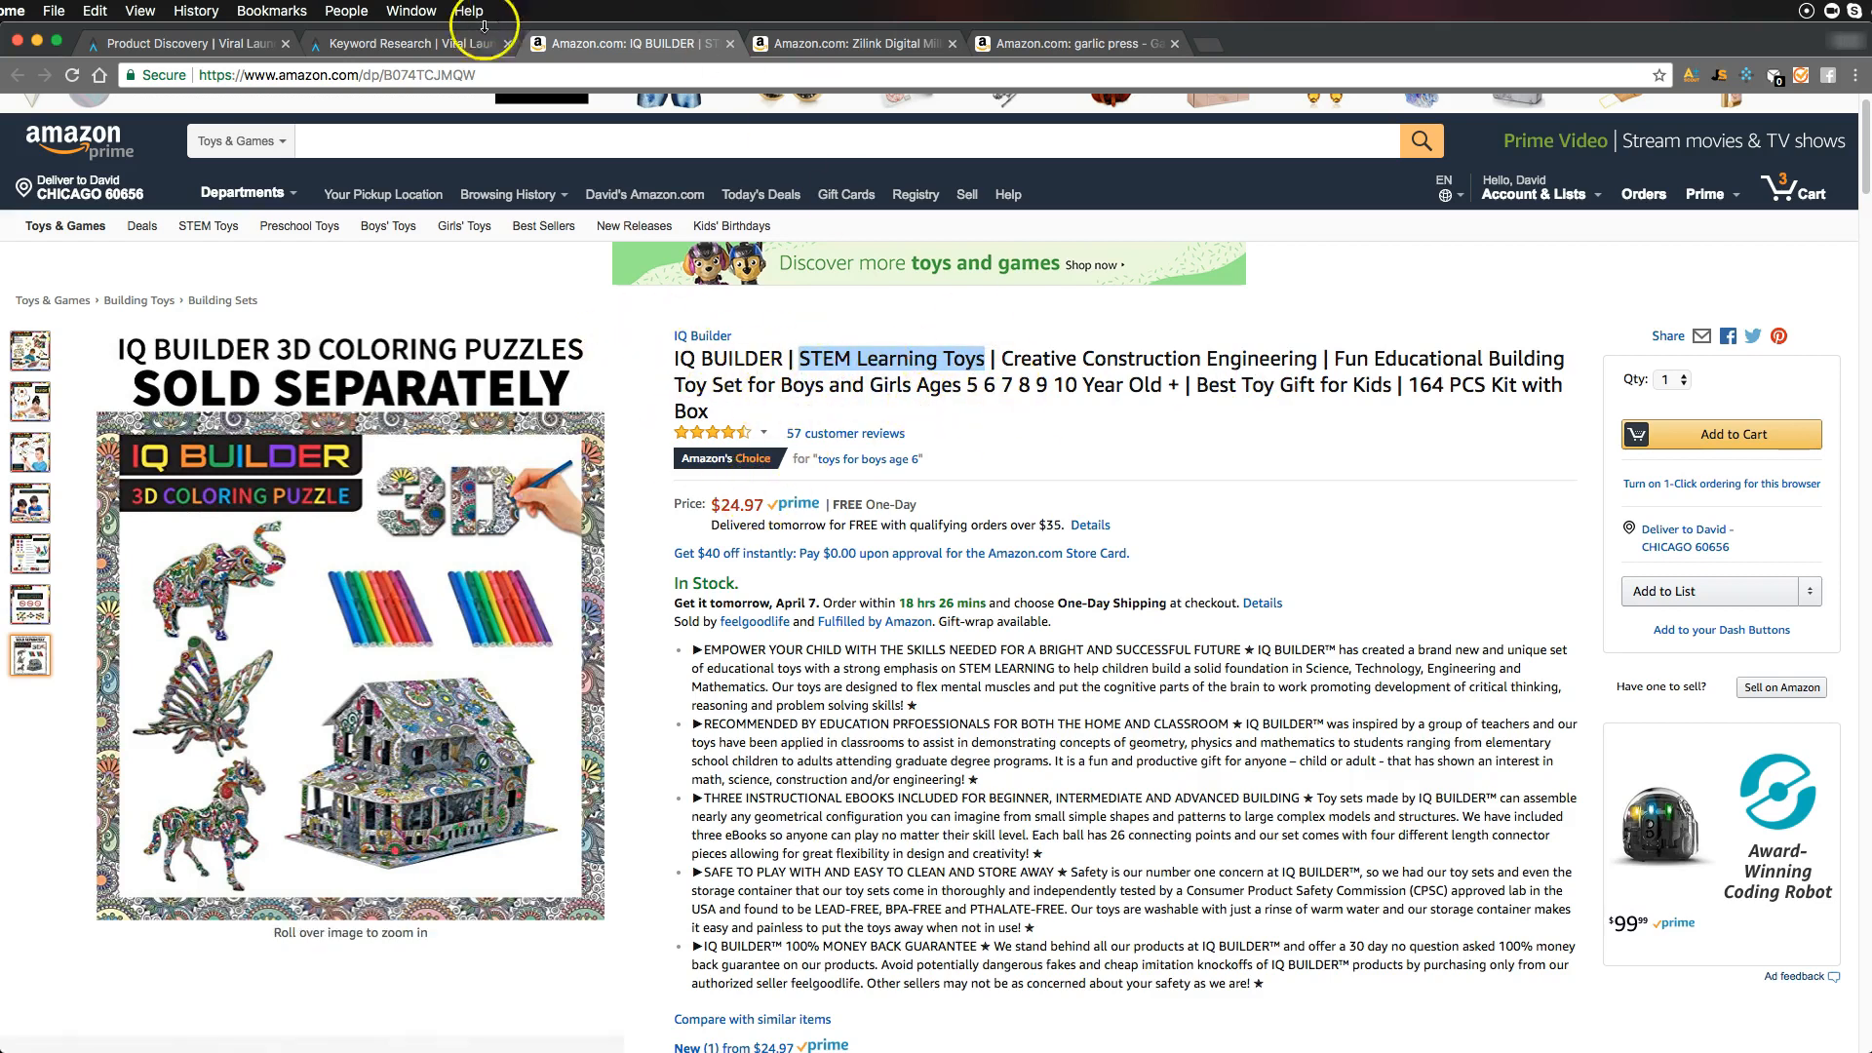
left_click(409, 43)
type("STEM Learning Toys")
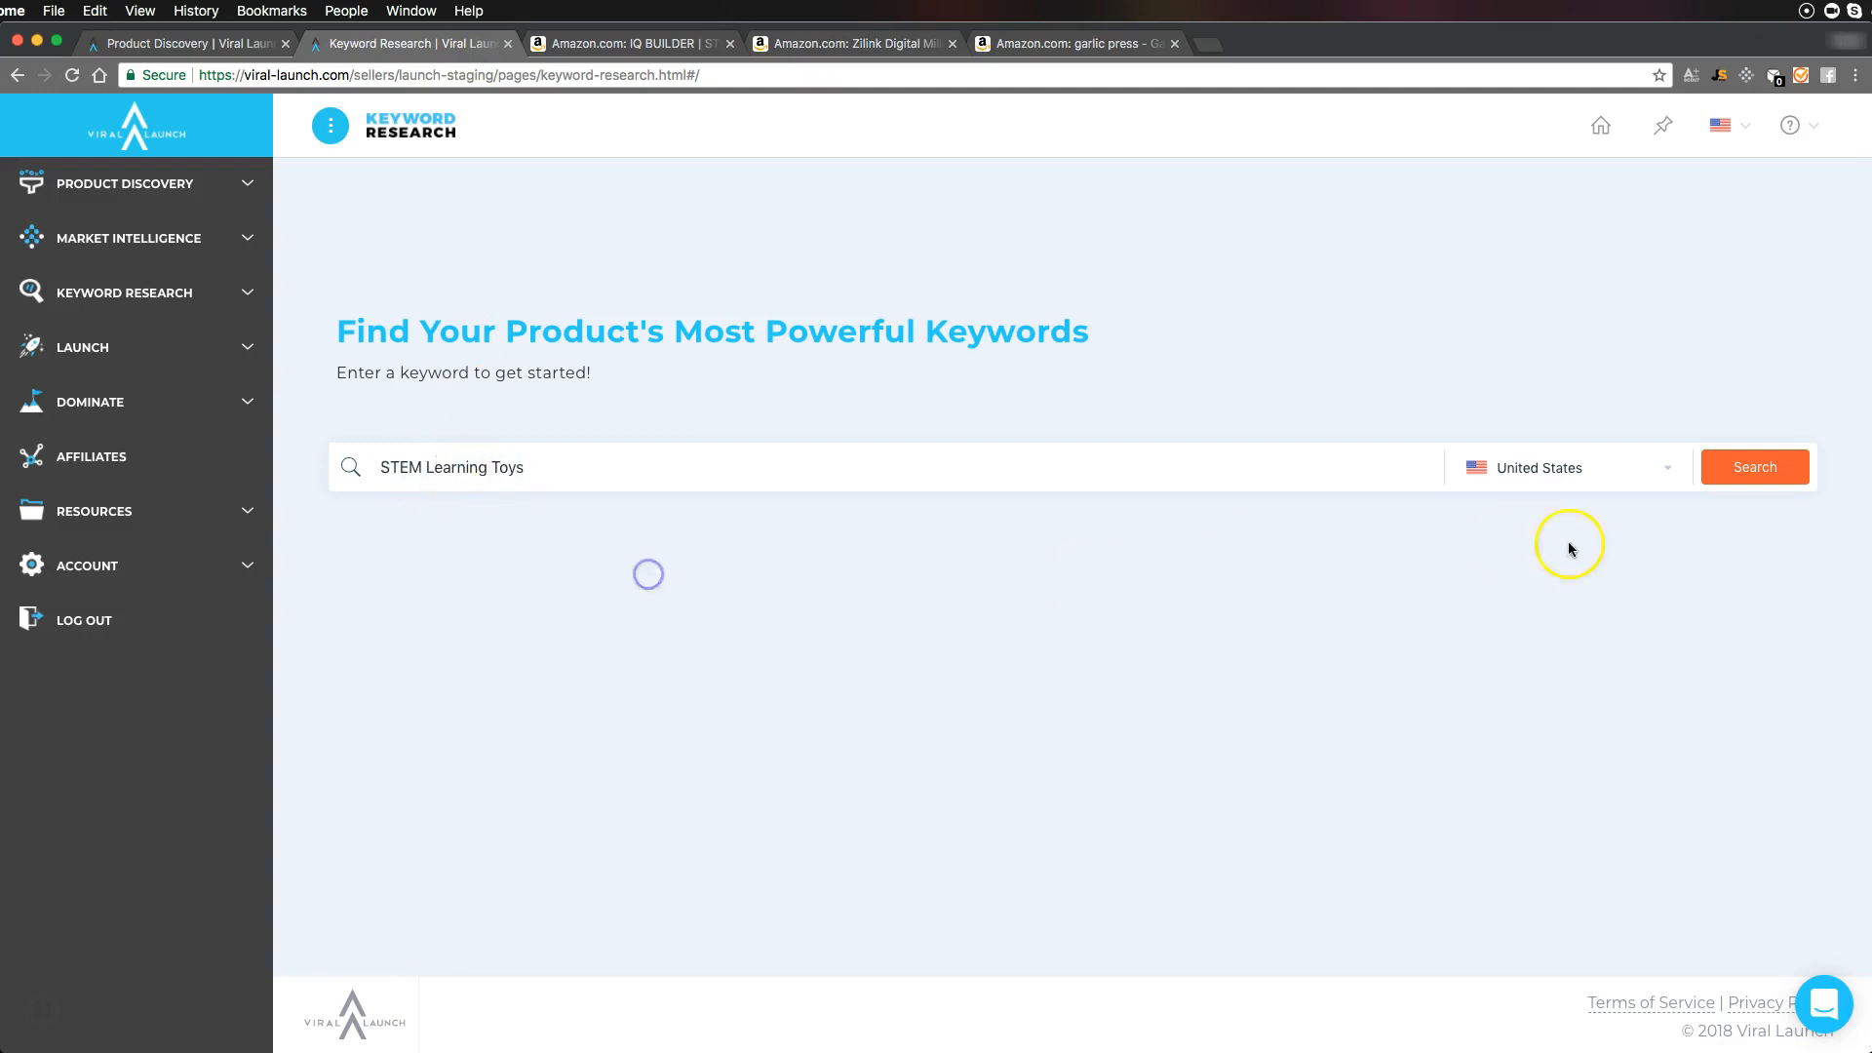
left_click(1750, 468)
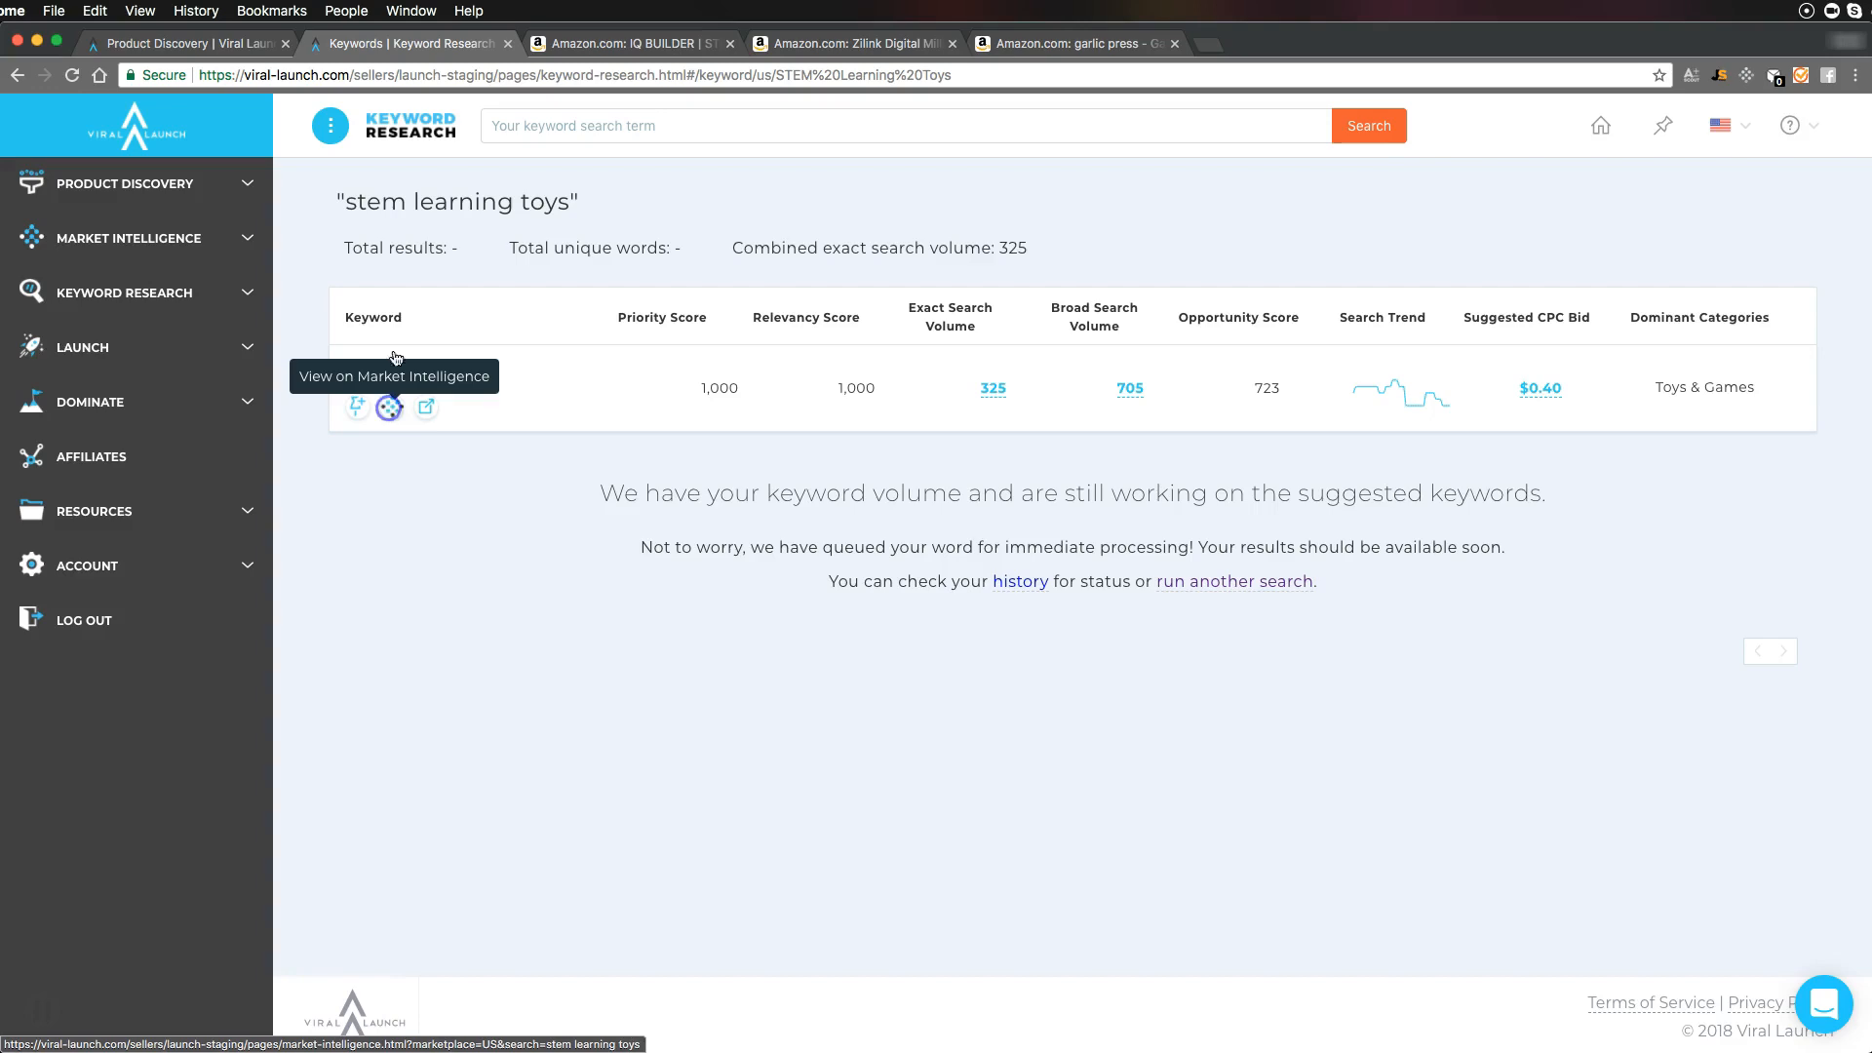
Open the stem learning toys keyword in Market Intelligence, and search all departments on Amazon for "STEM Learning Toys"
left_click(389, 408)
left_click(849, 43)
left_click(96, 178)
left_click(331, 179)
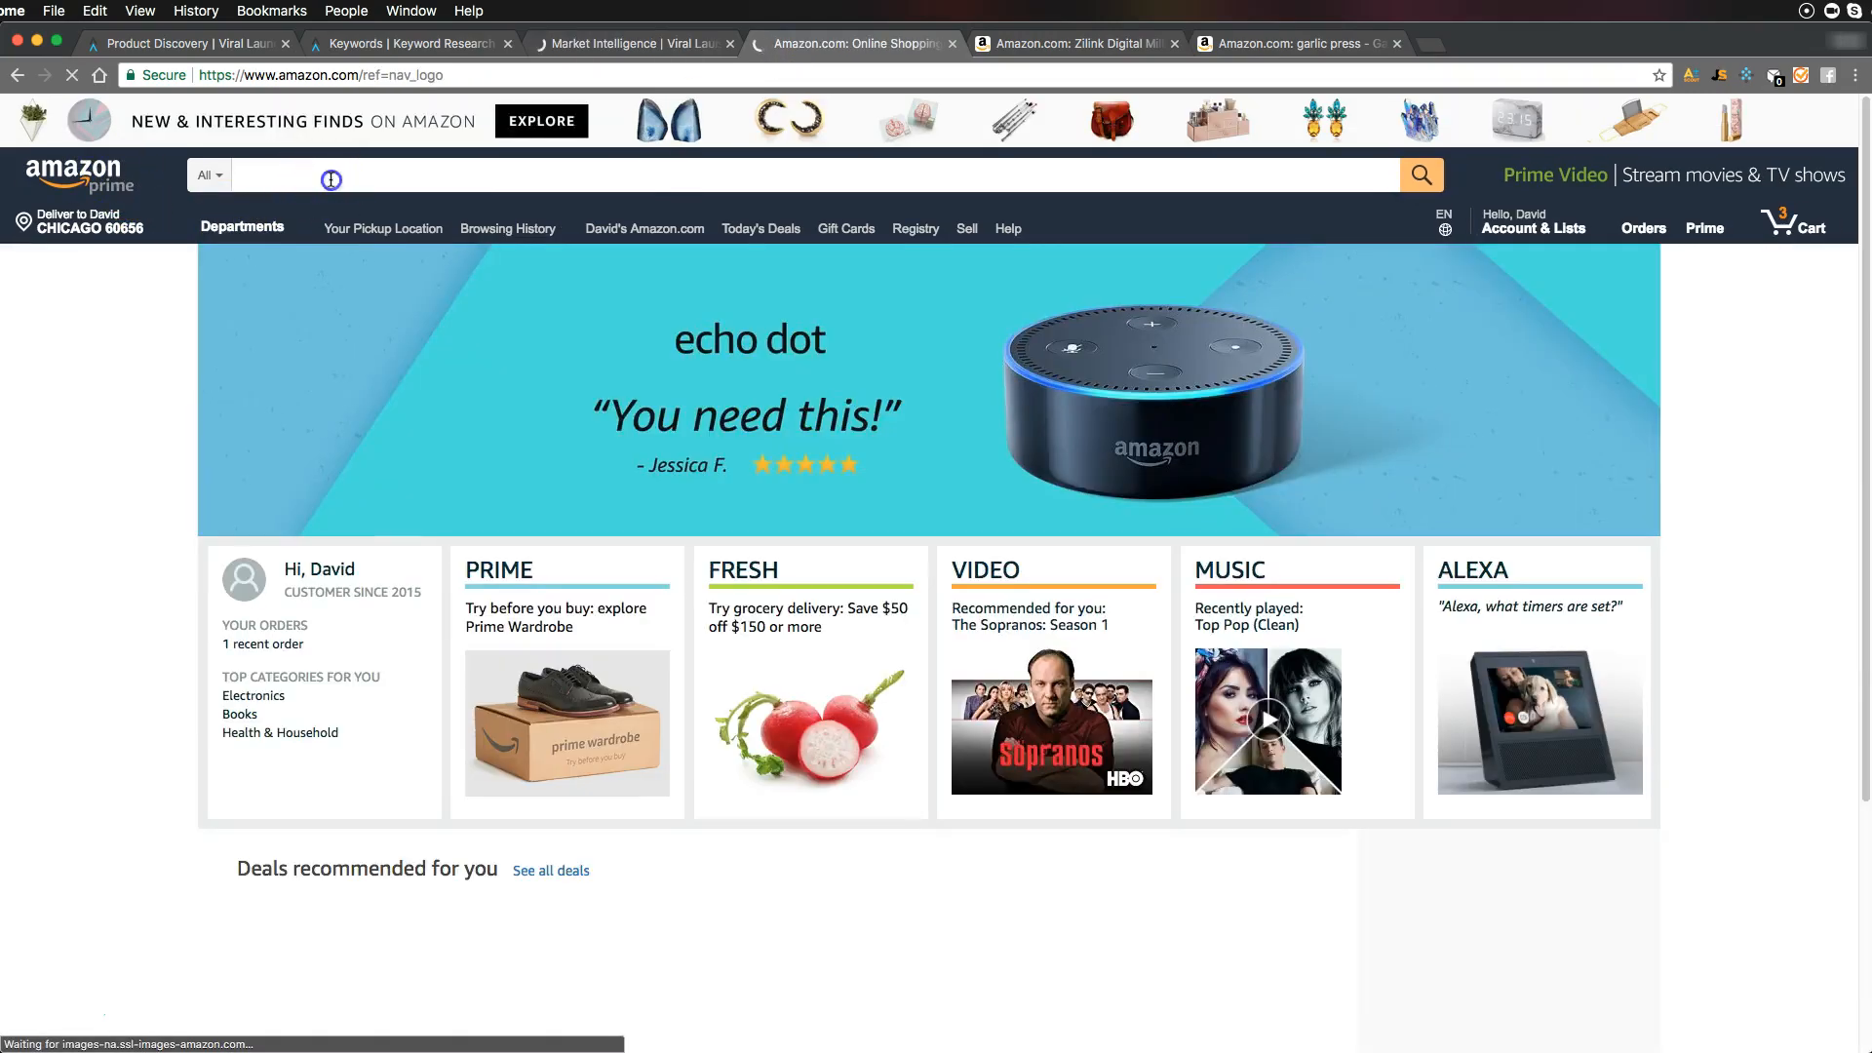
type("STEM Learning Toys")
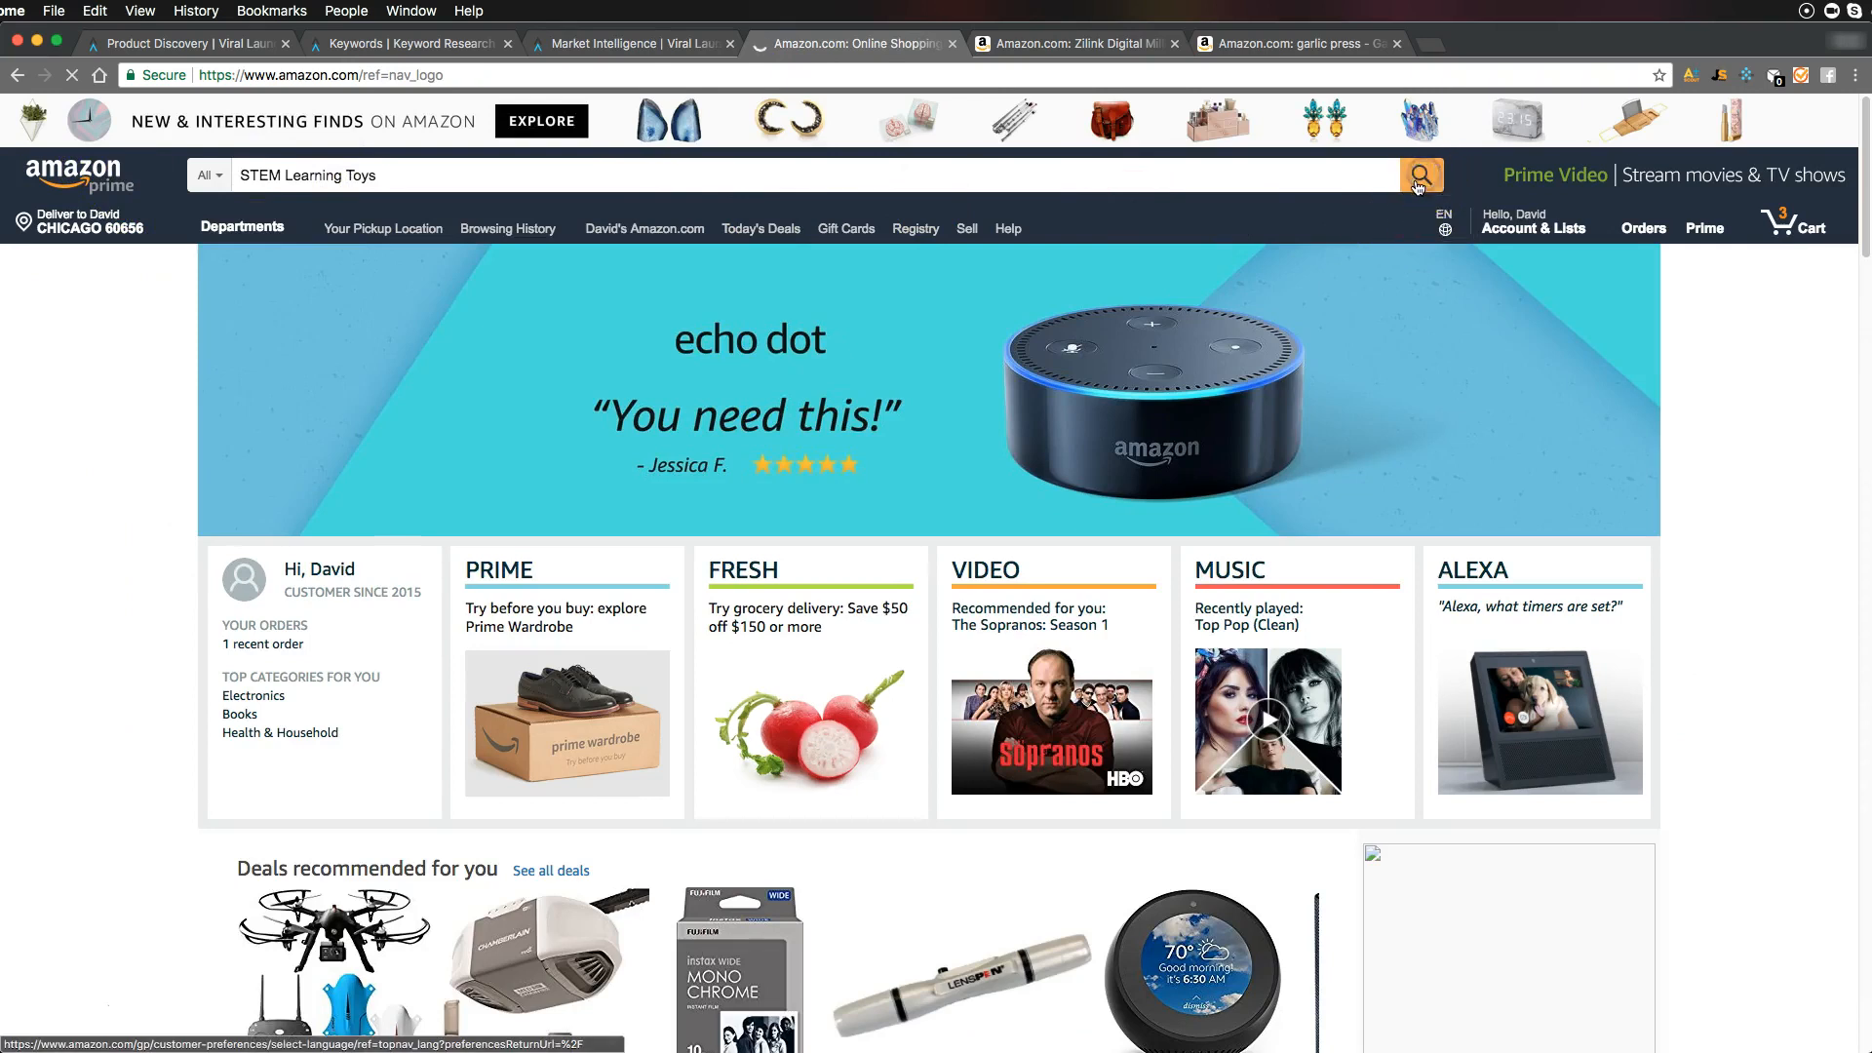
left_click(1419, 181)
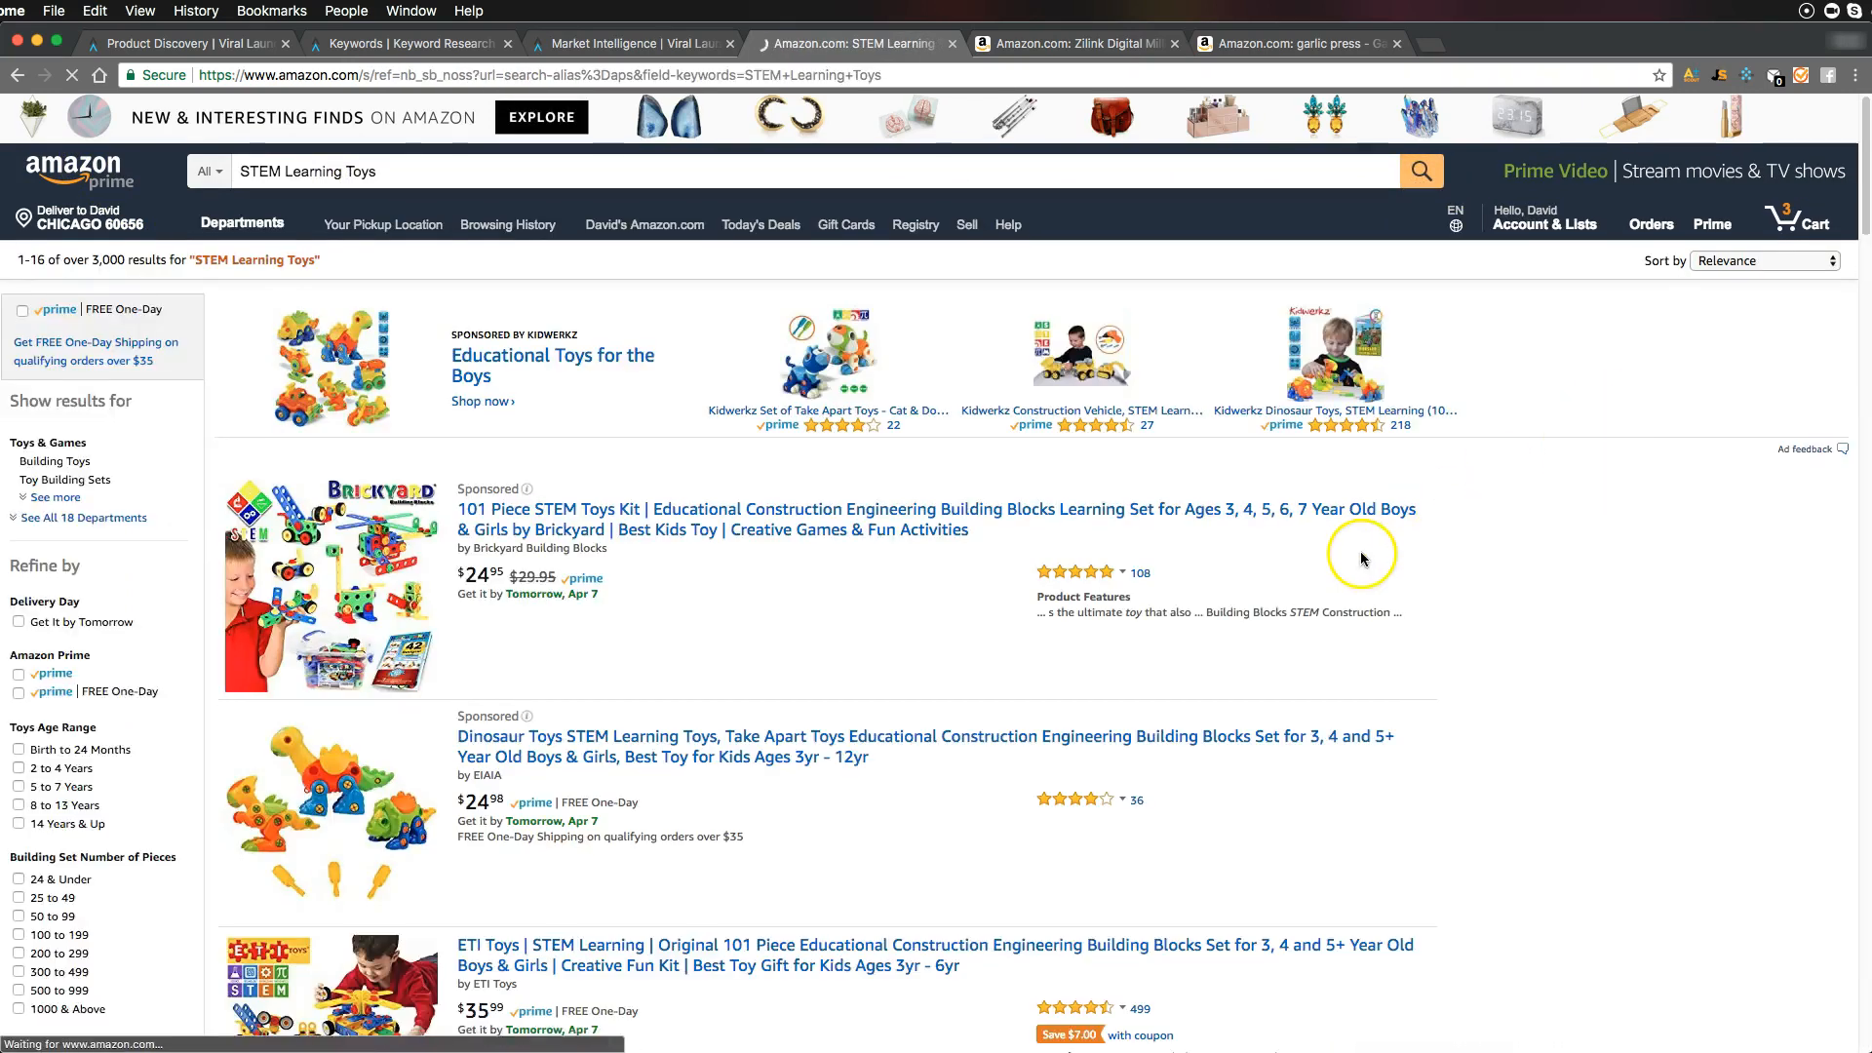
Run the Viral Launch browser extension on the Amazon results for STEM Learning Toys
scroll(1362, 554, "down", 3)
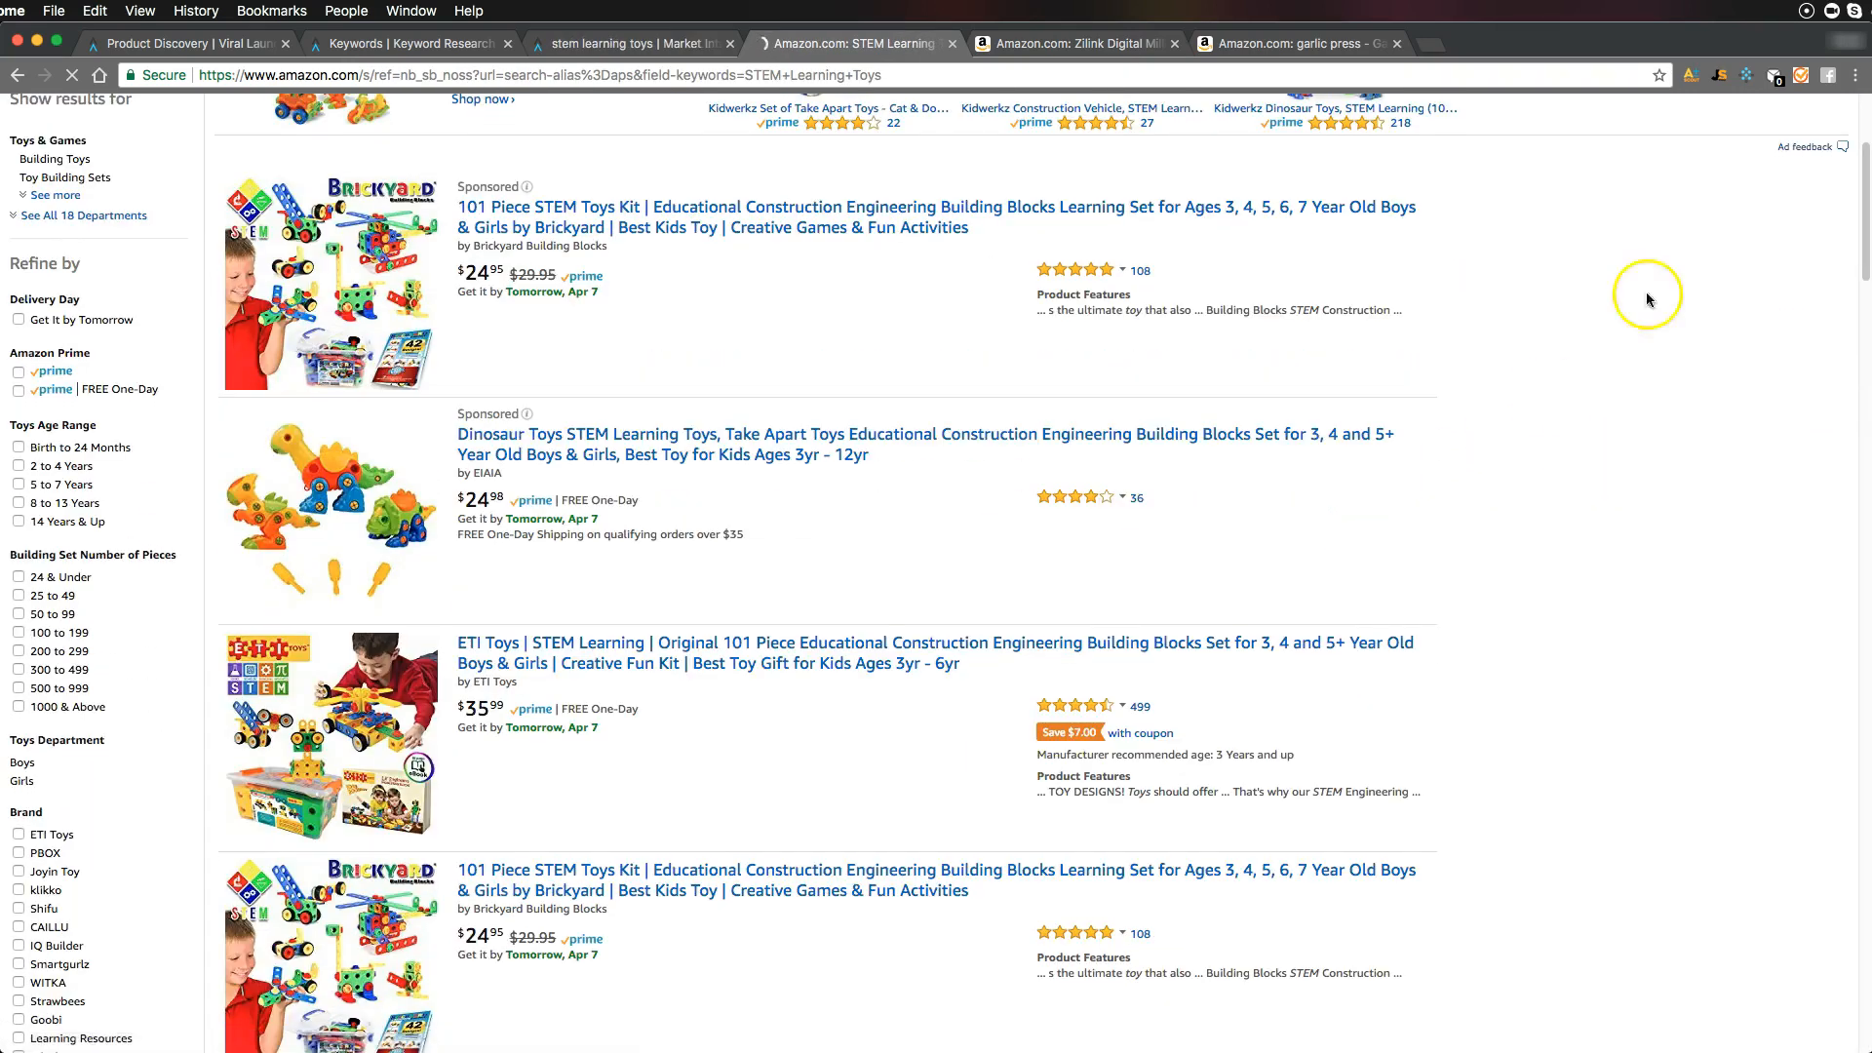
scroll(1707, 185, "down", 2)
left_click(1747, 77)
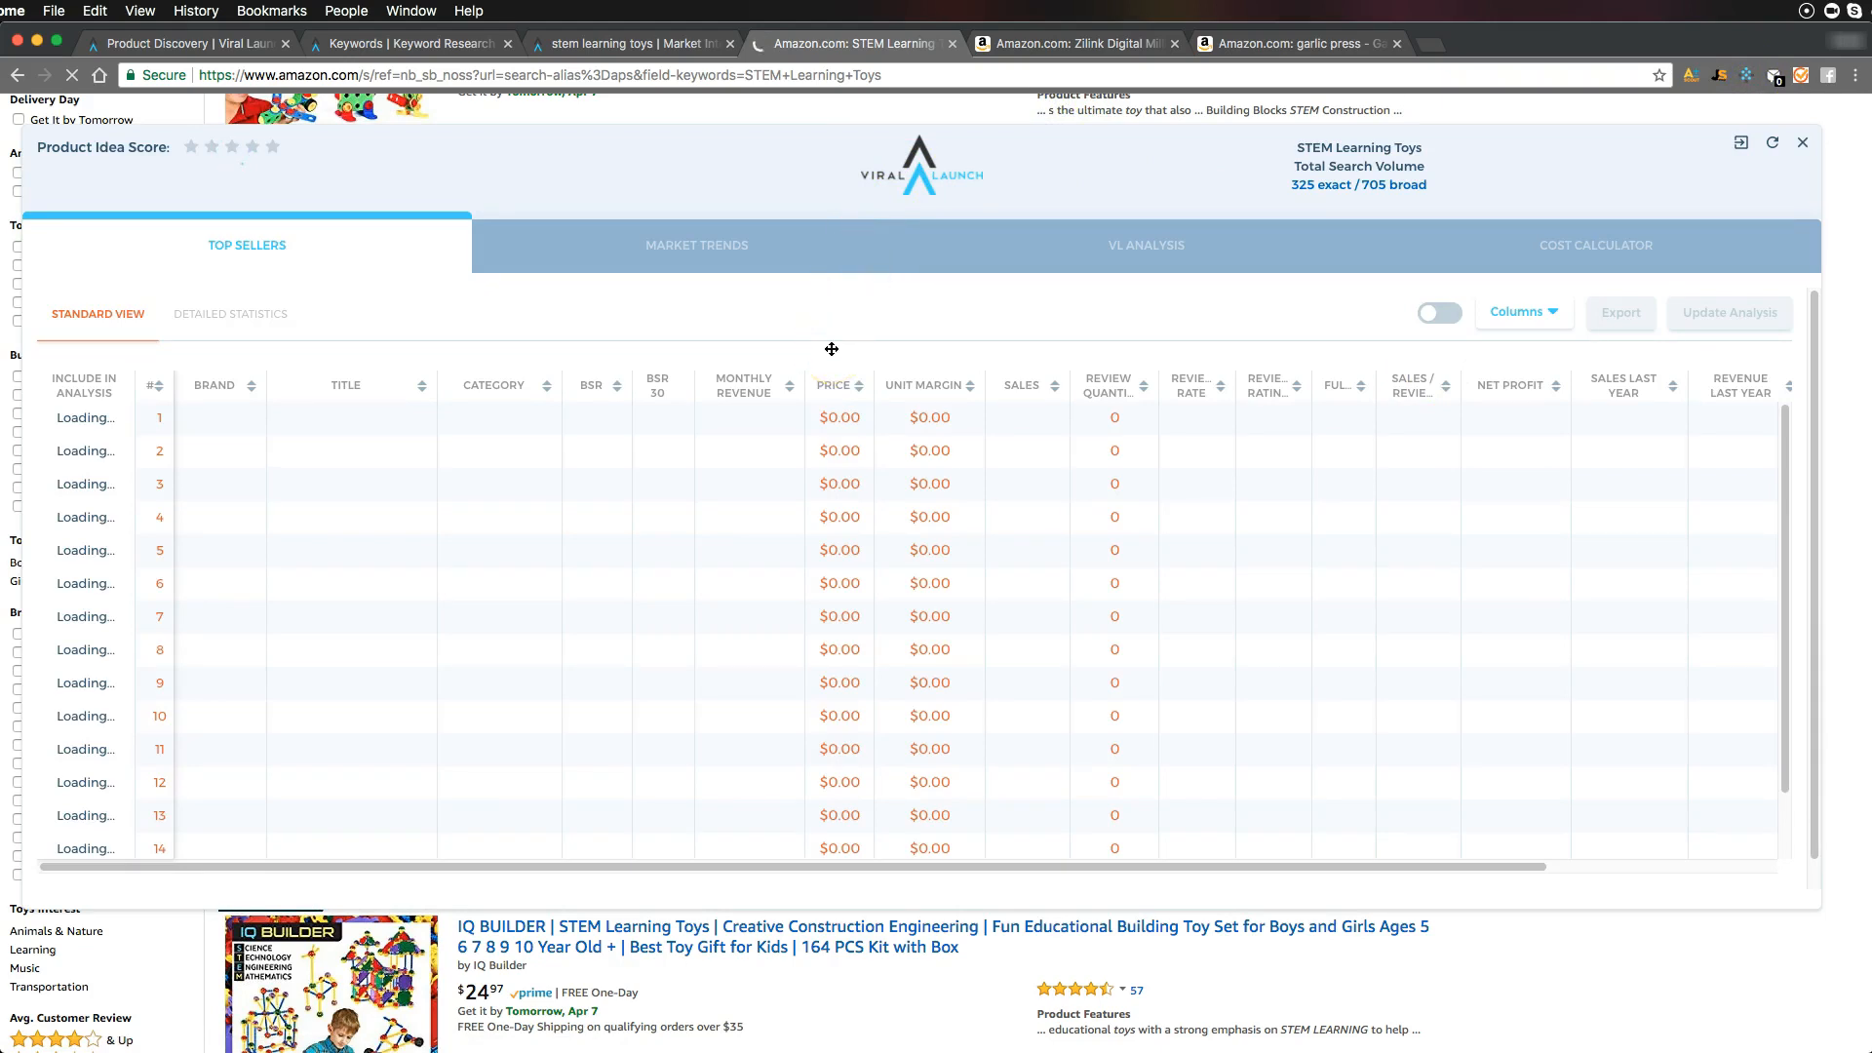
key("super+a")
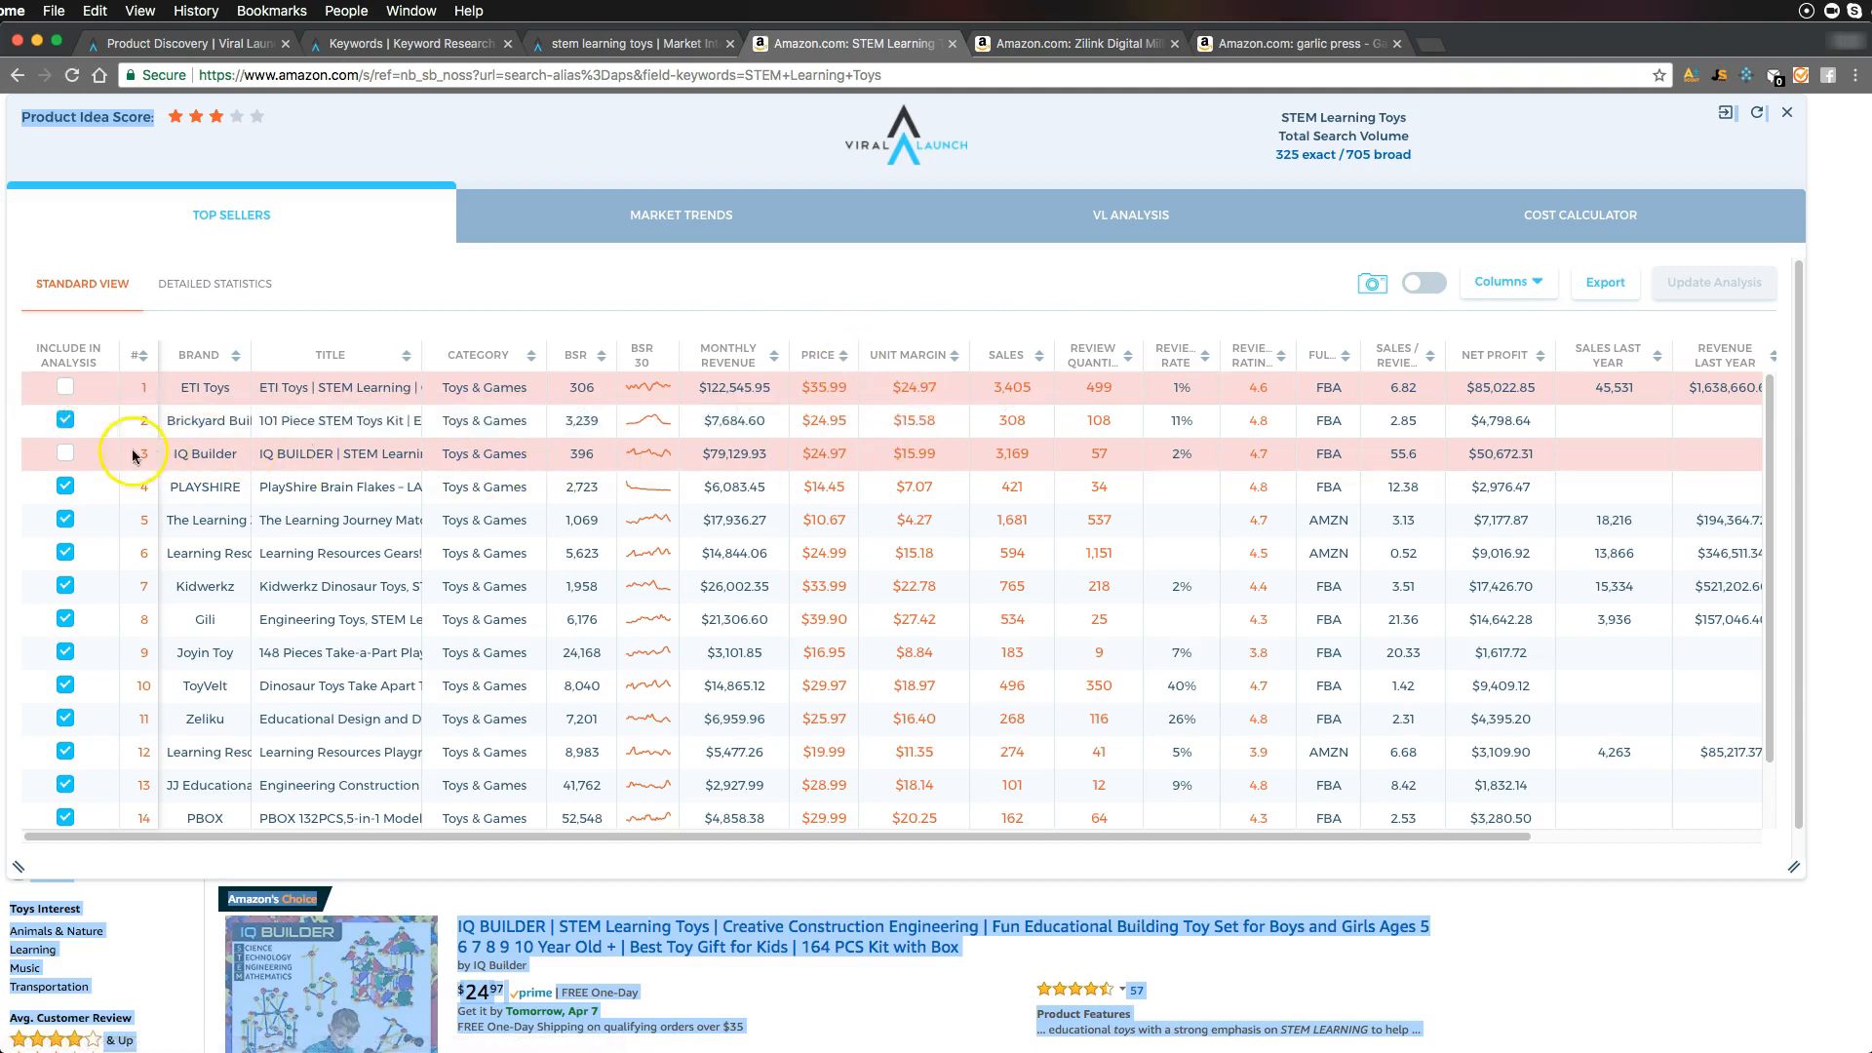
Update the analysis with the ETI Toys and IQ Builder outliers included, and browse the top sellers with product images shown
left_click(65, 454)
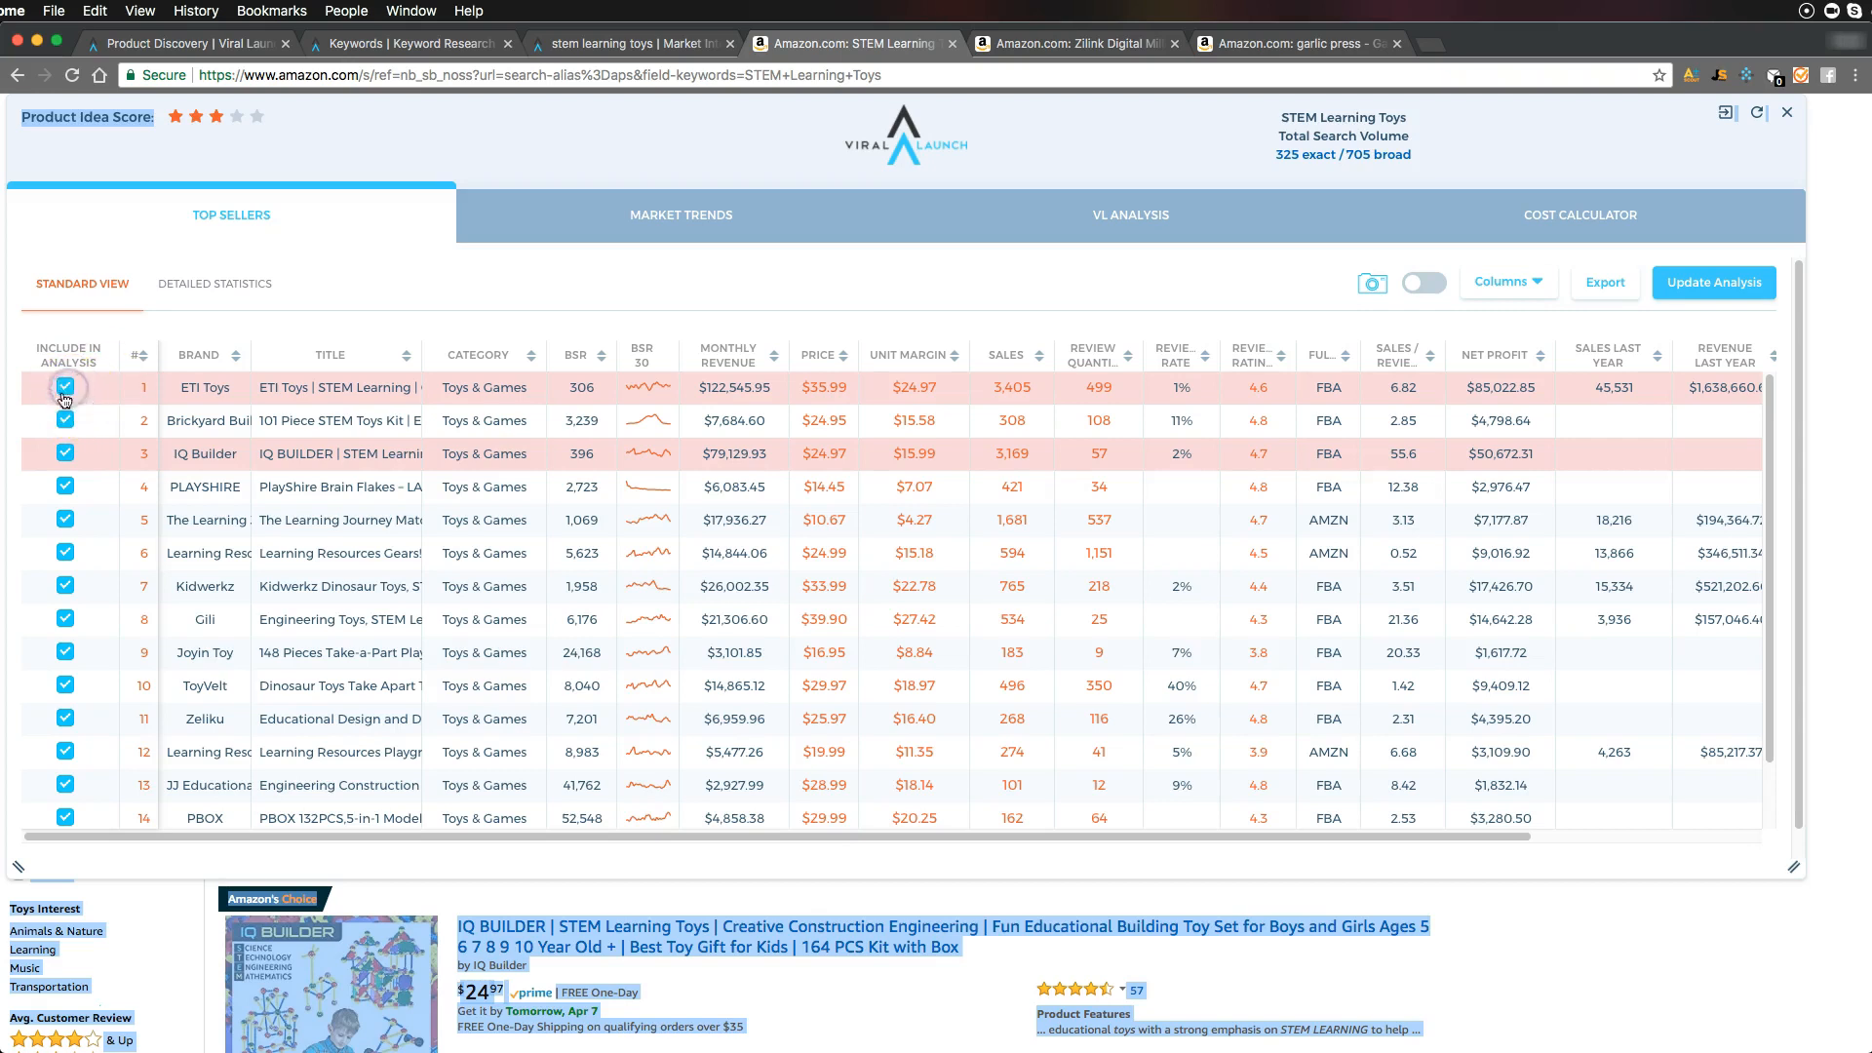
left_click(1440, 286)
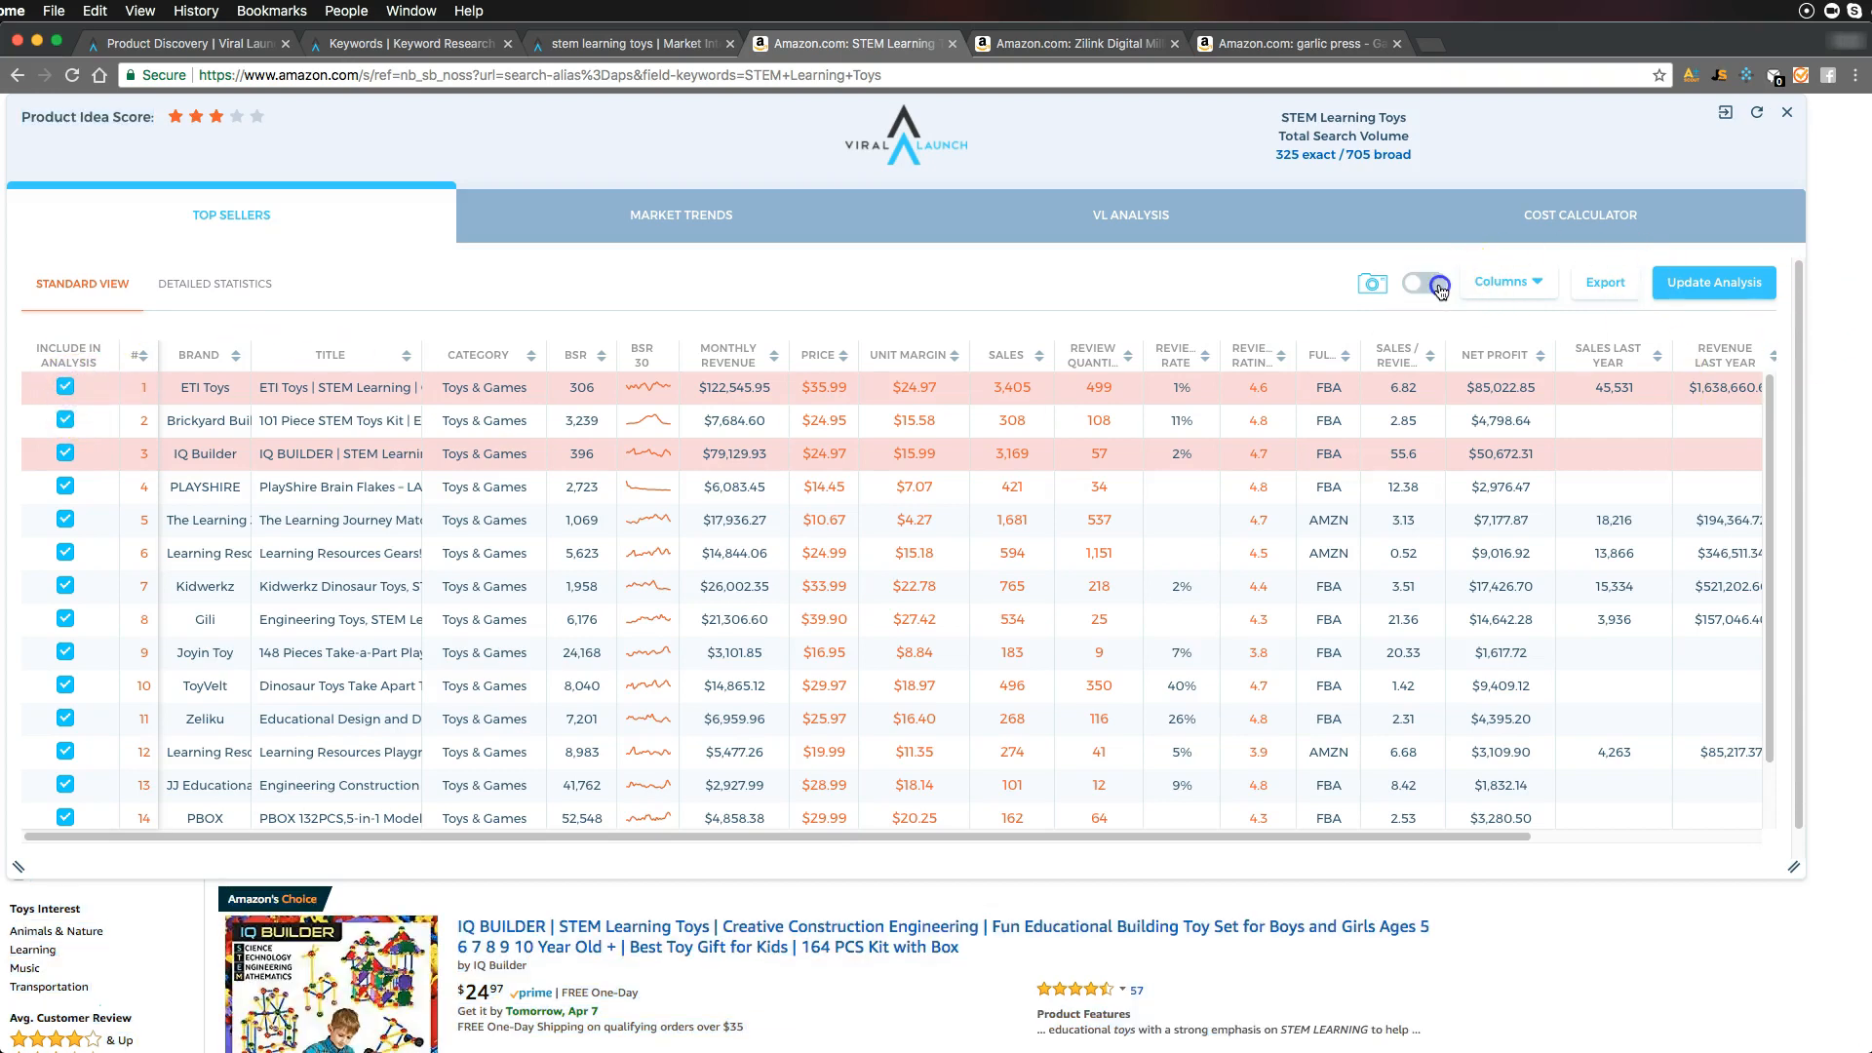
scroll(1287, 493, "down", 3)
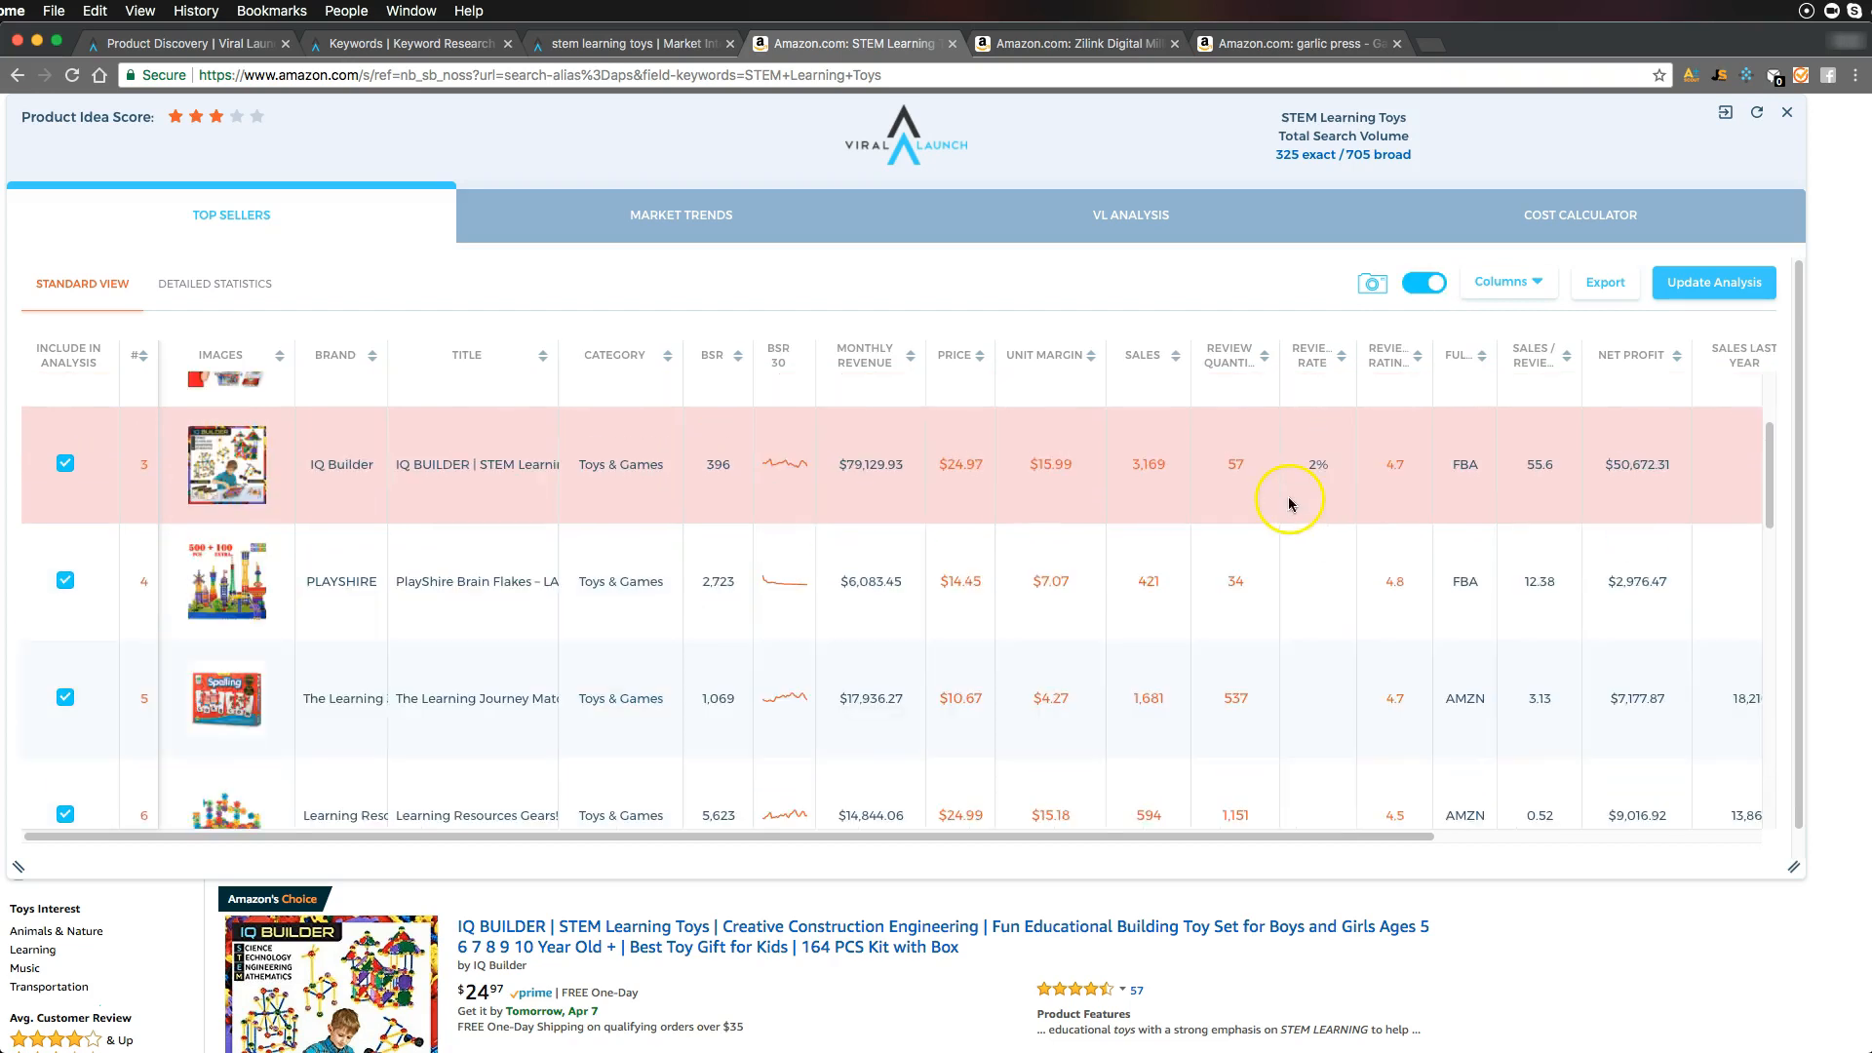
scroll(605, 682, "down", 5)
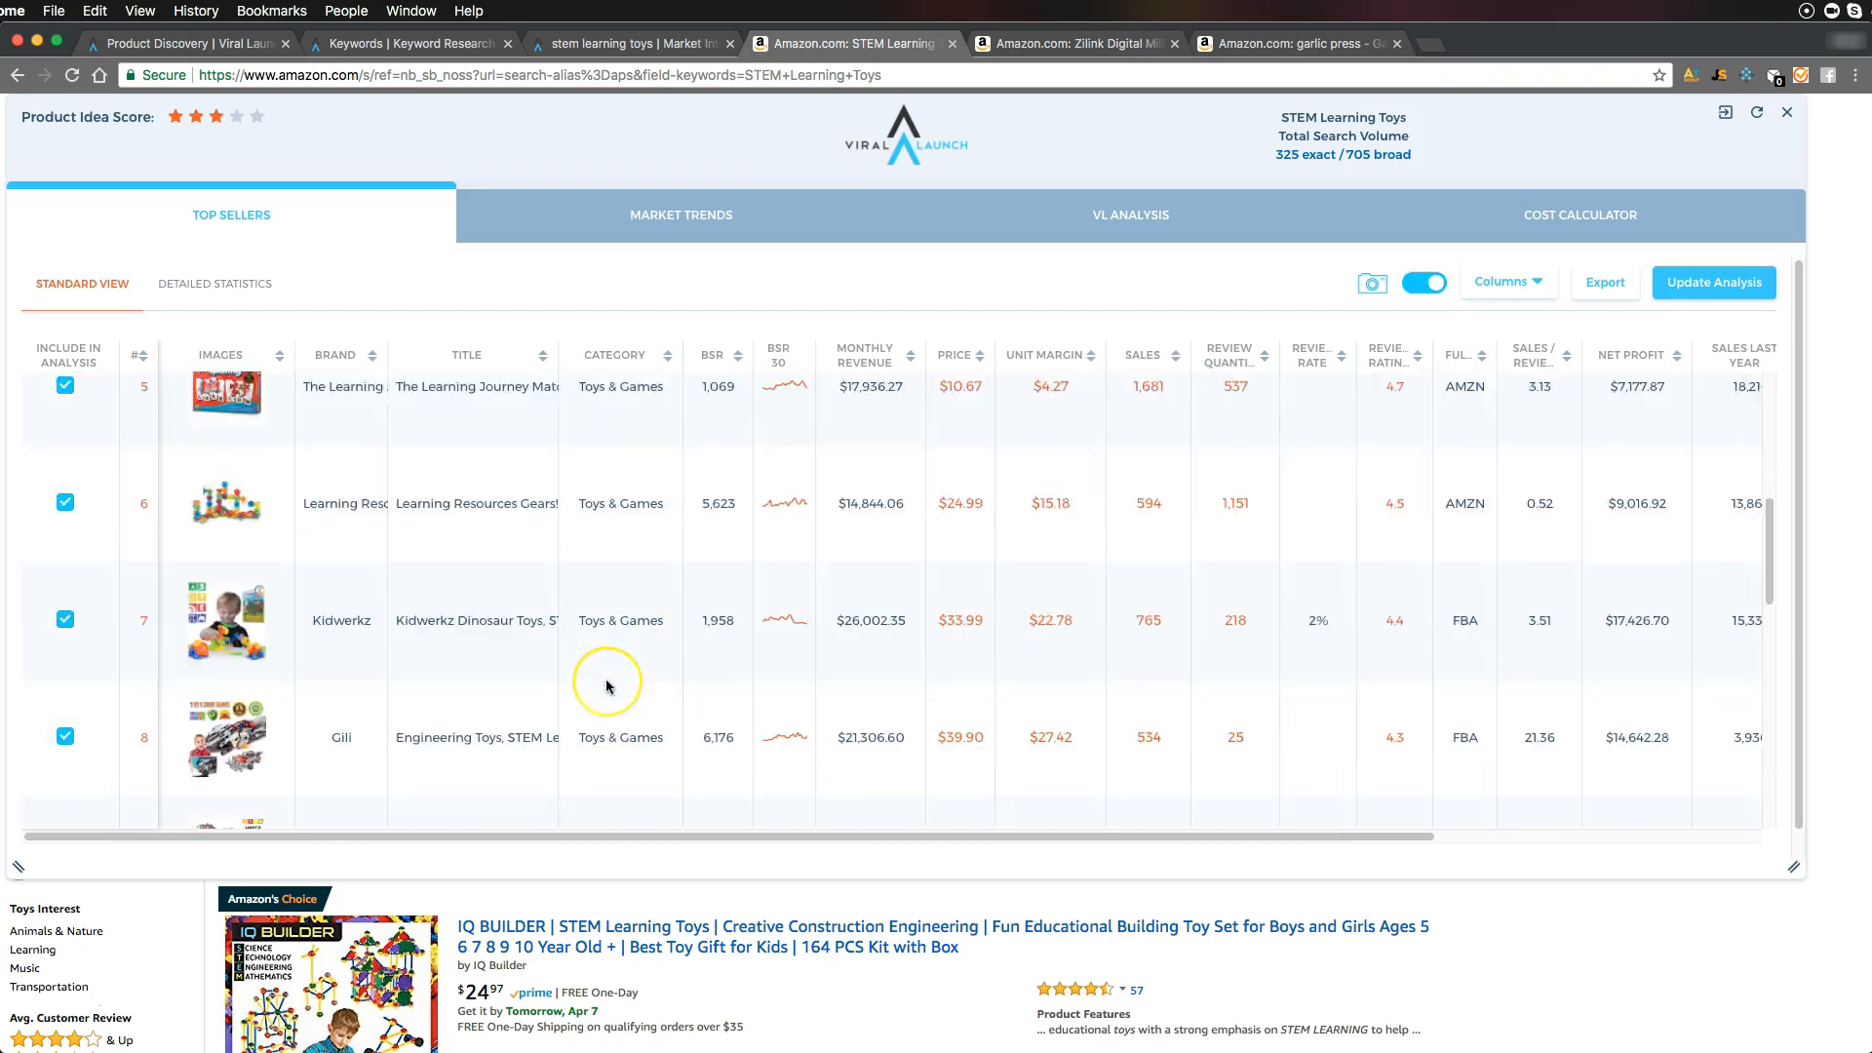
scroll(606, 682, "down", 3)
scroll(649, 681, "up", 10)
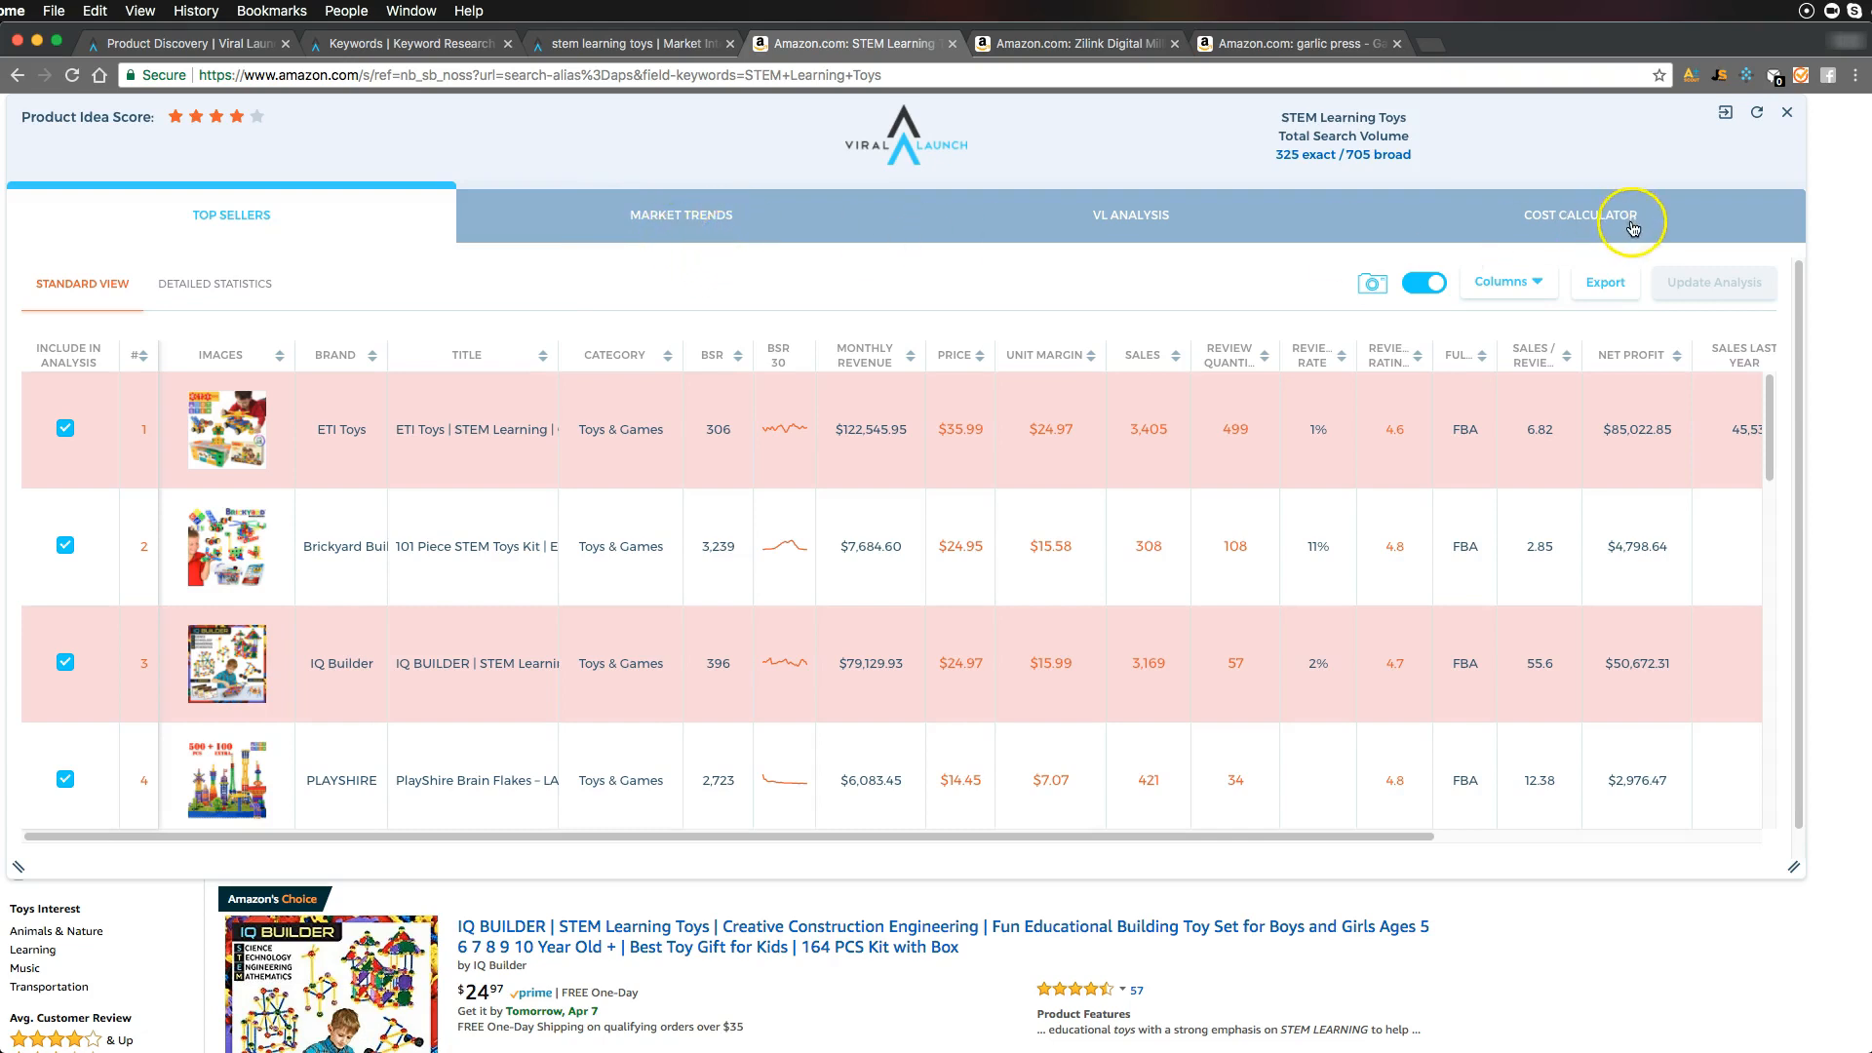
Examine the market trends and estimated sales chart for STEM Learning Toys, and move the analysis window lower over the Amazon results
left_click(711, 230)
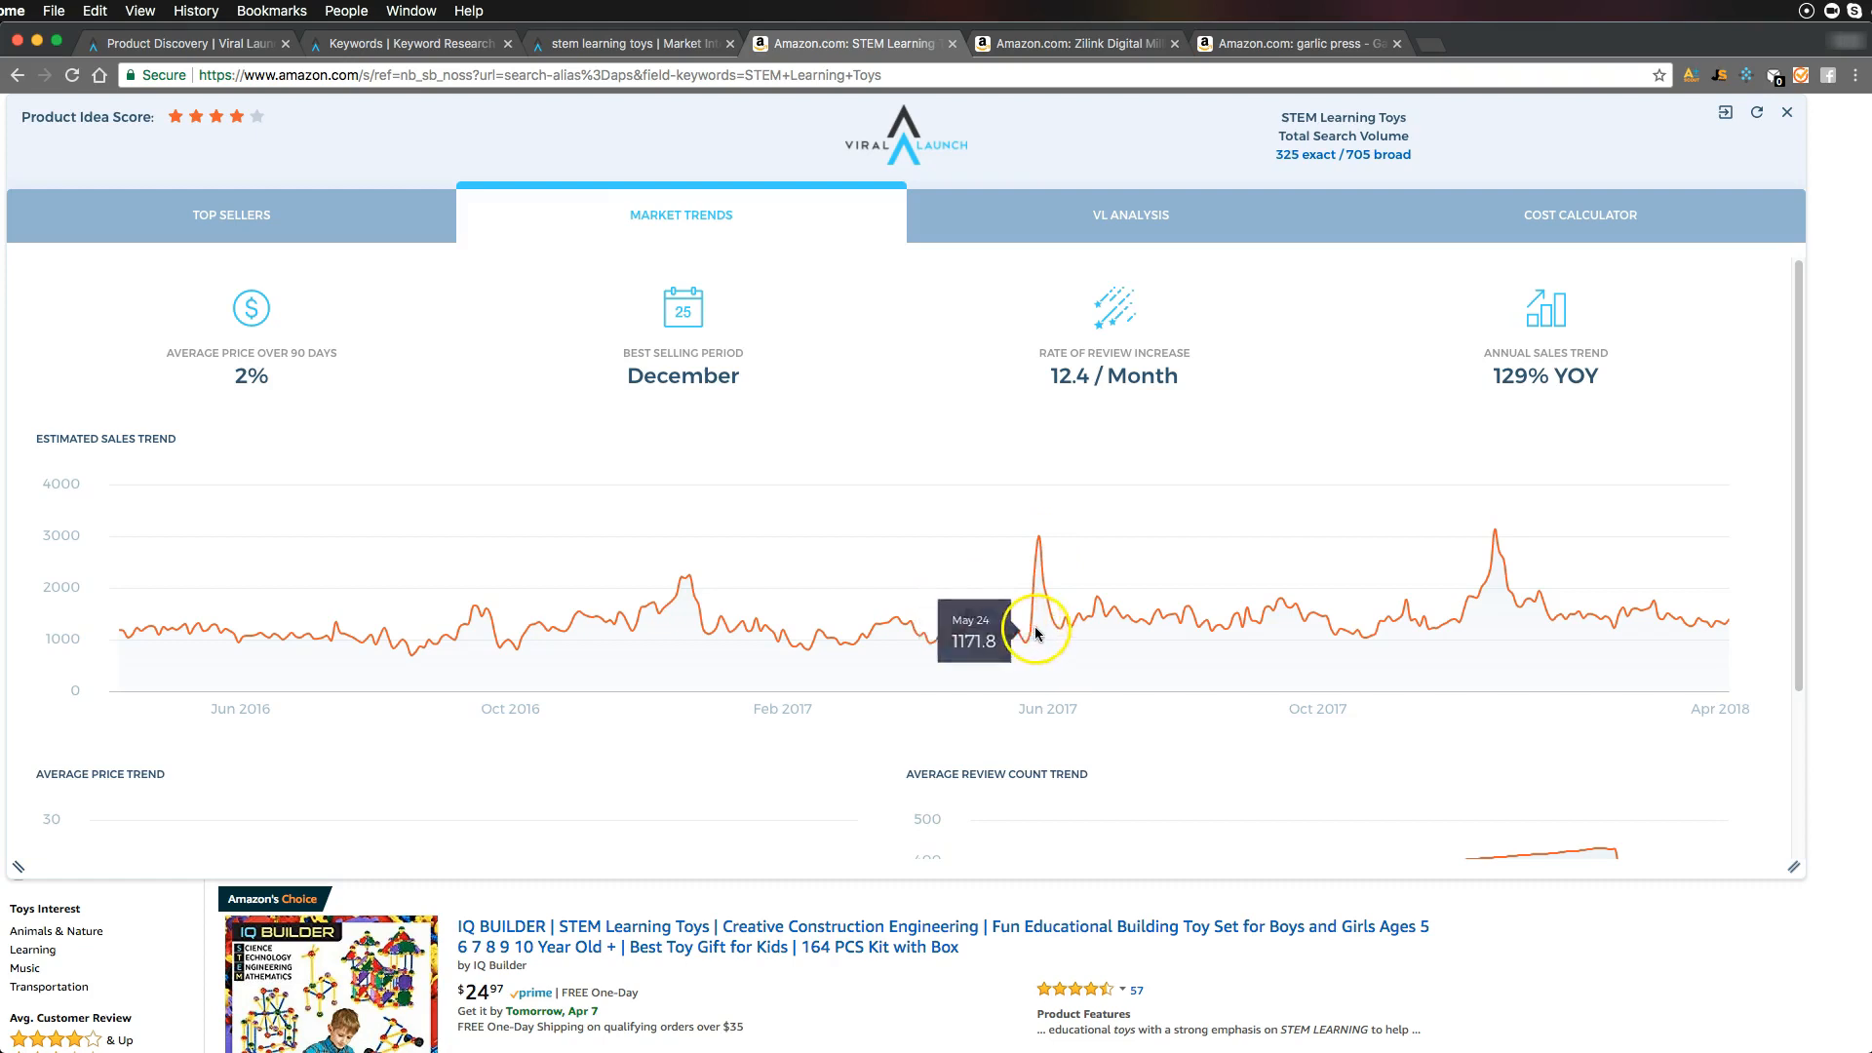
mouse_move(1039, 542)
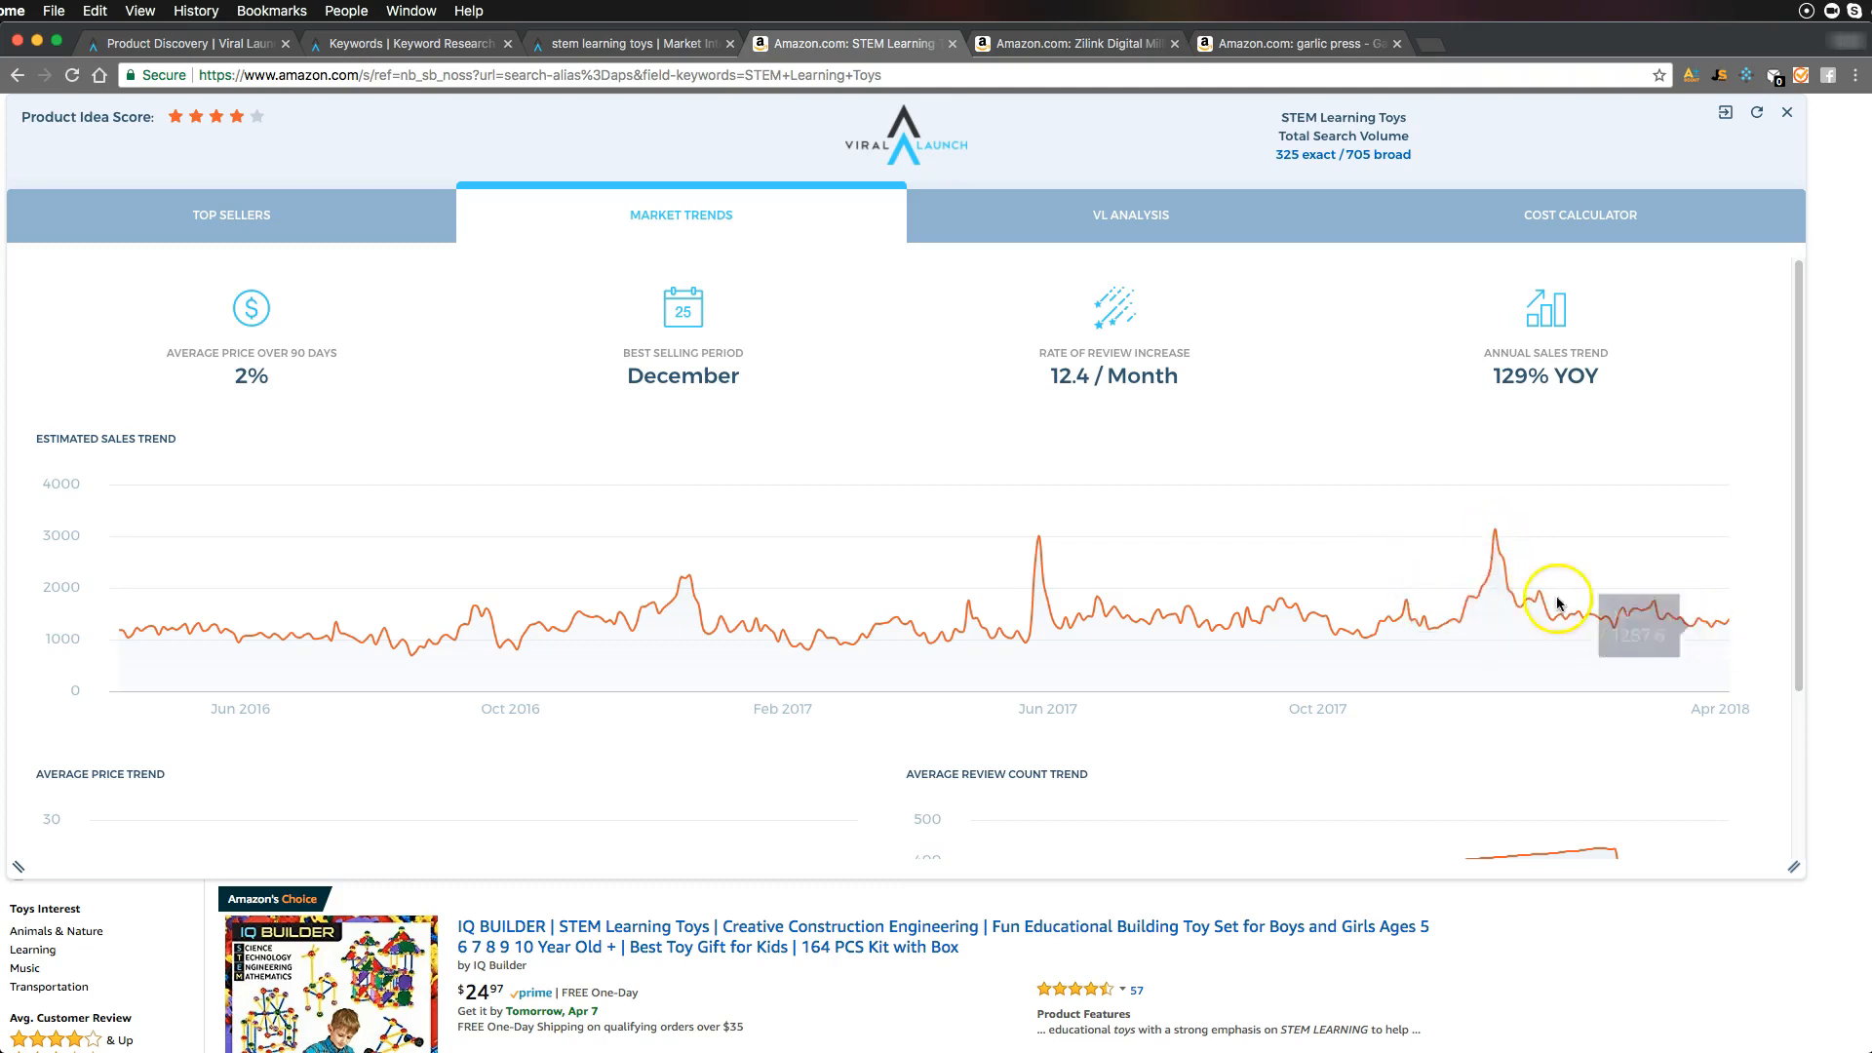
left_click_drag(1226, 152, 1245, 335)
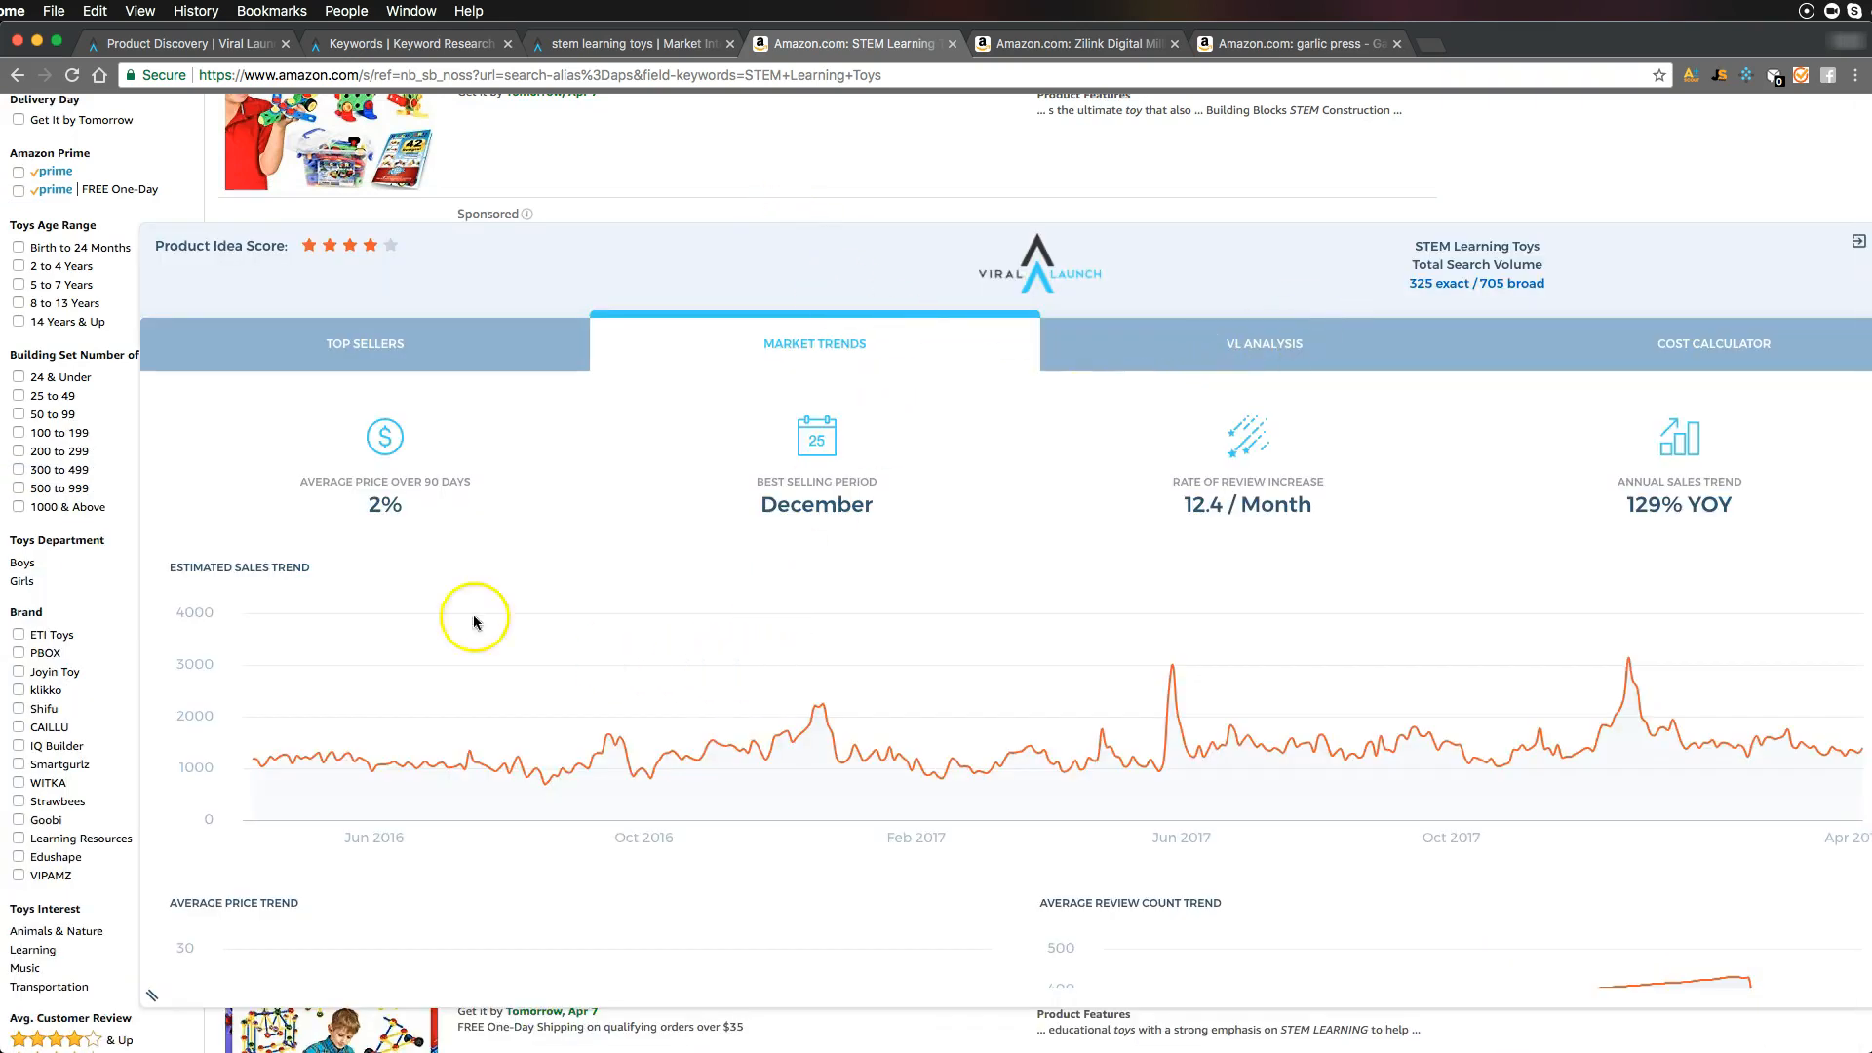
scroll(127, 521, "up", 10)
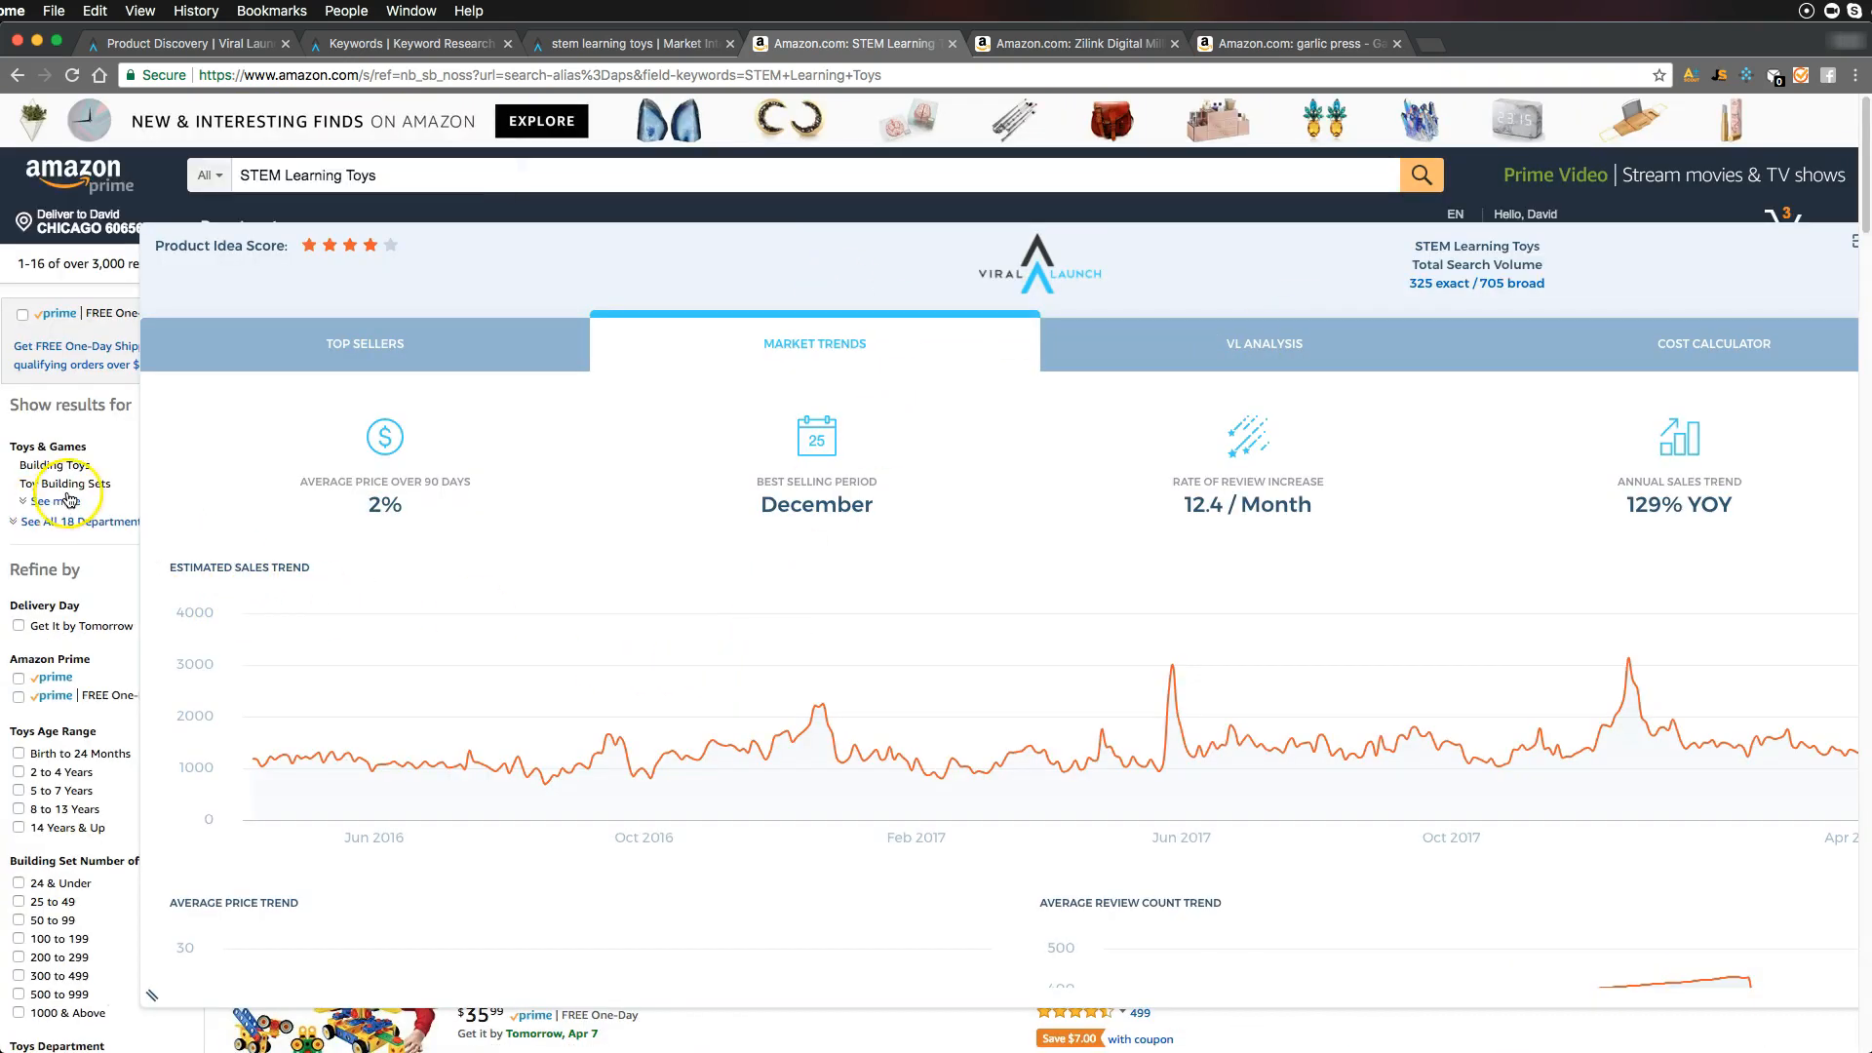
Return to the top sellers list and hide the product images
left_click(408, 333)
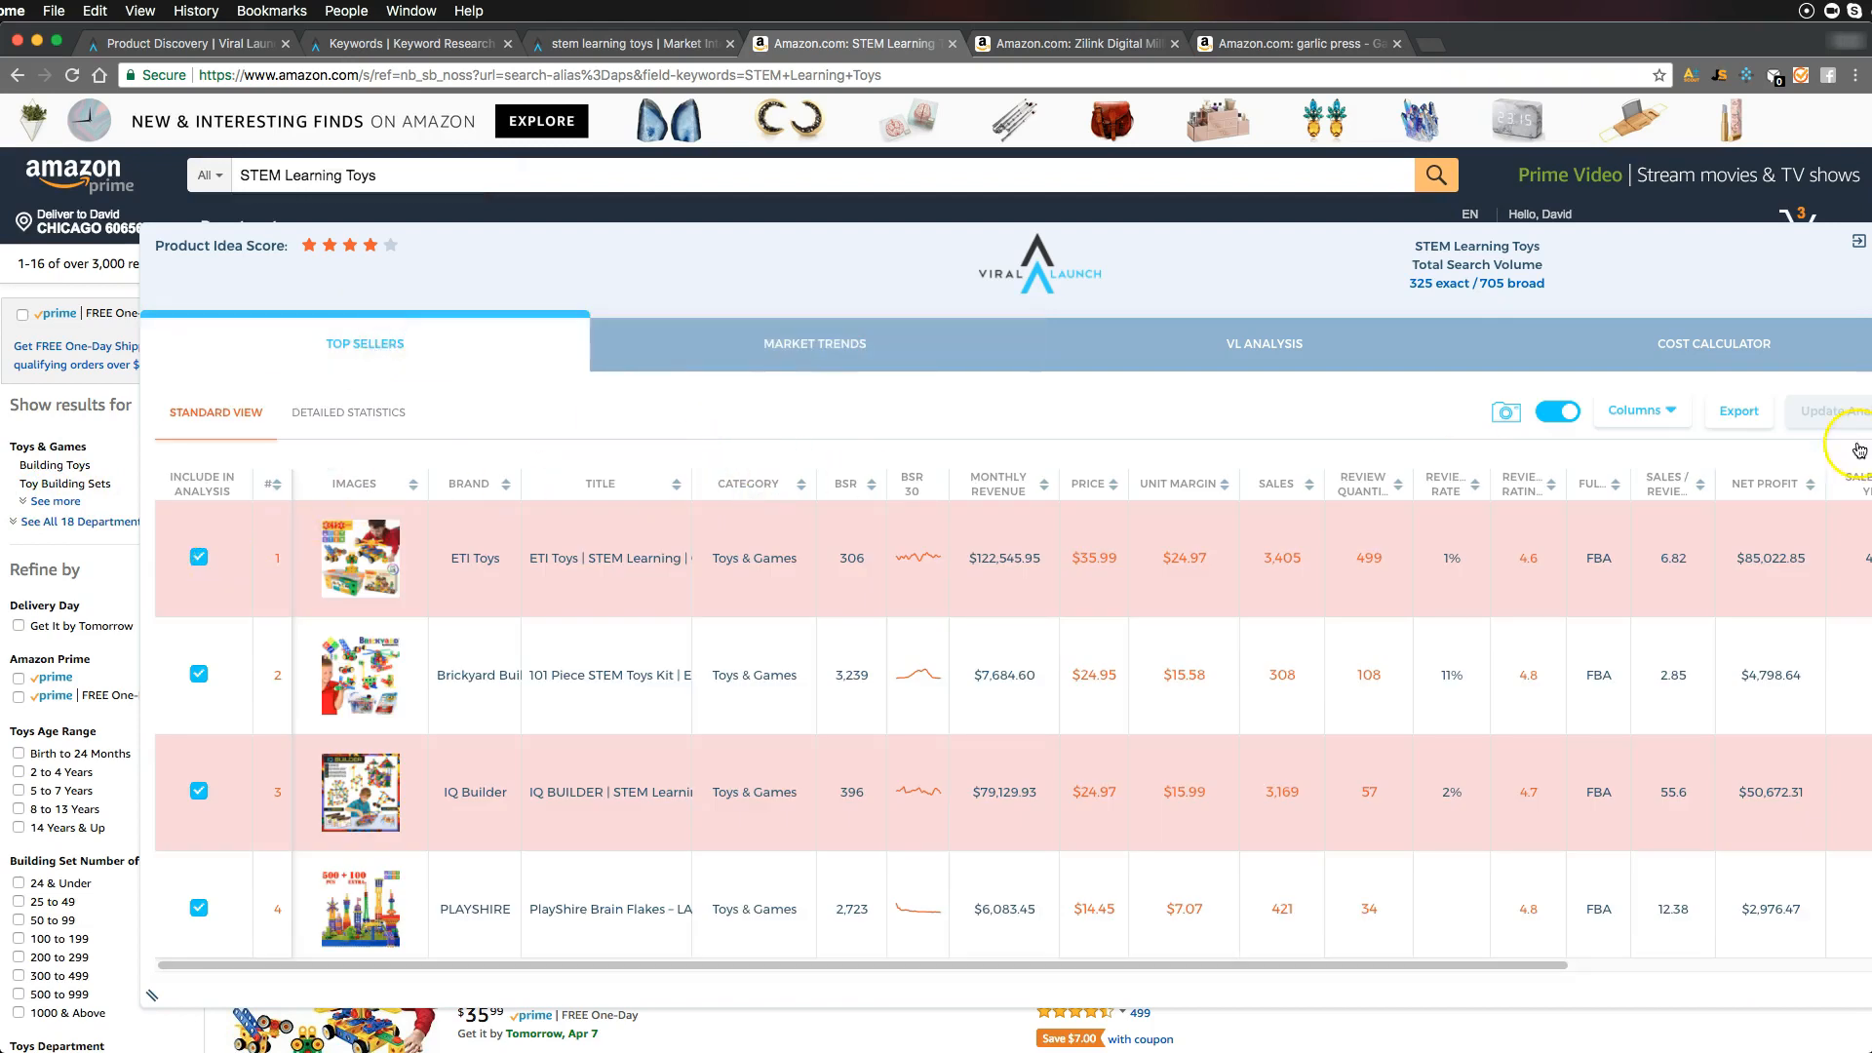
left_click(1565, 413)
left_click(1569, 417)
left_click(1558, 410)
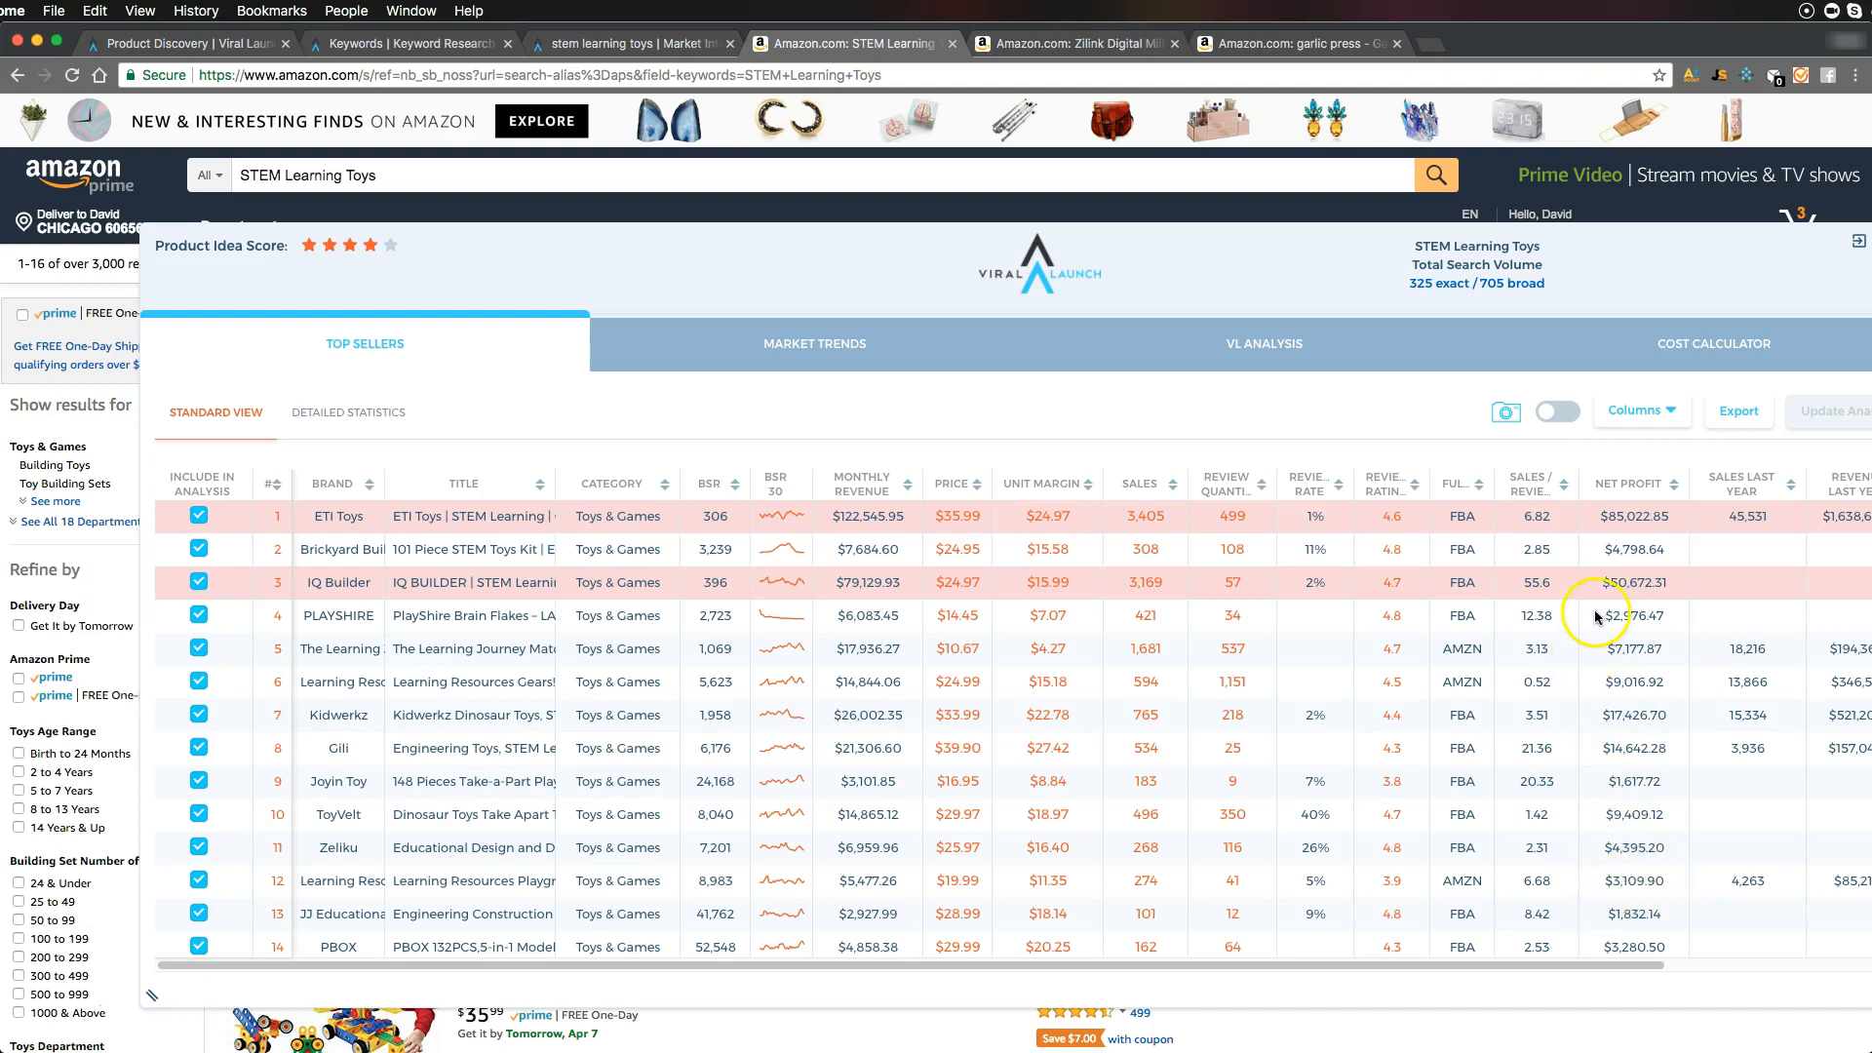
Review the STEM Learning Toys market trends again and open the market's VL analysis
left_click(829, 344)
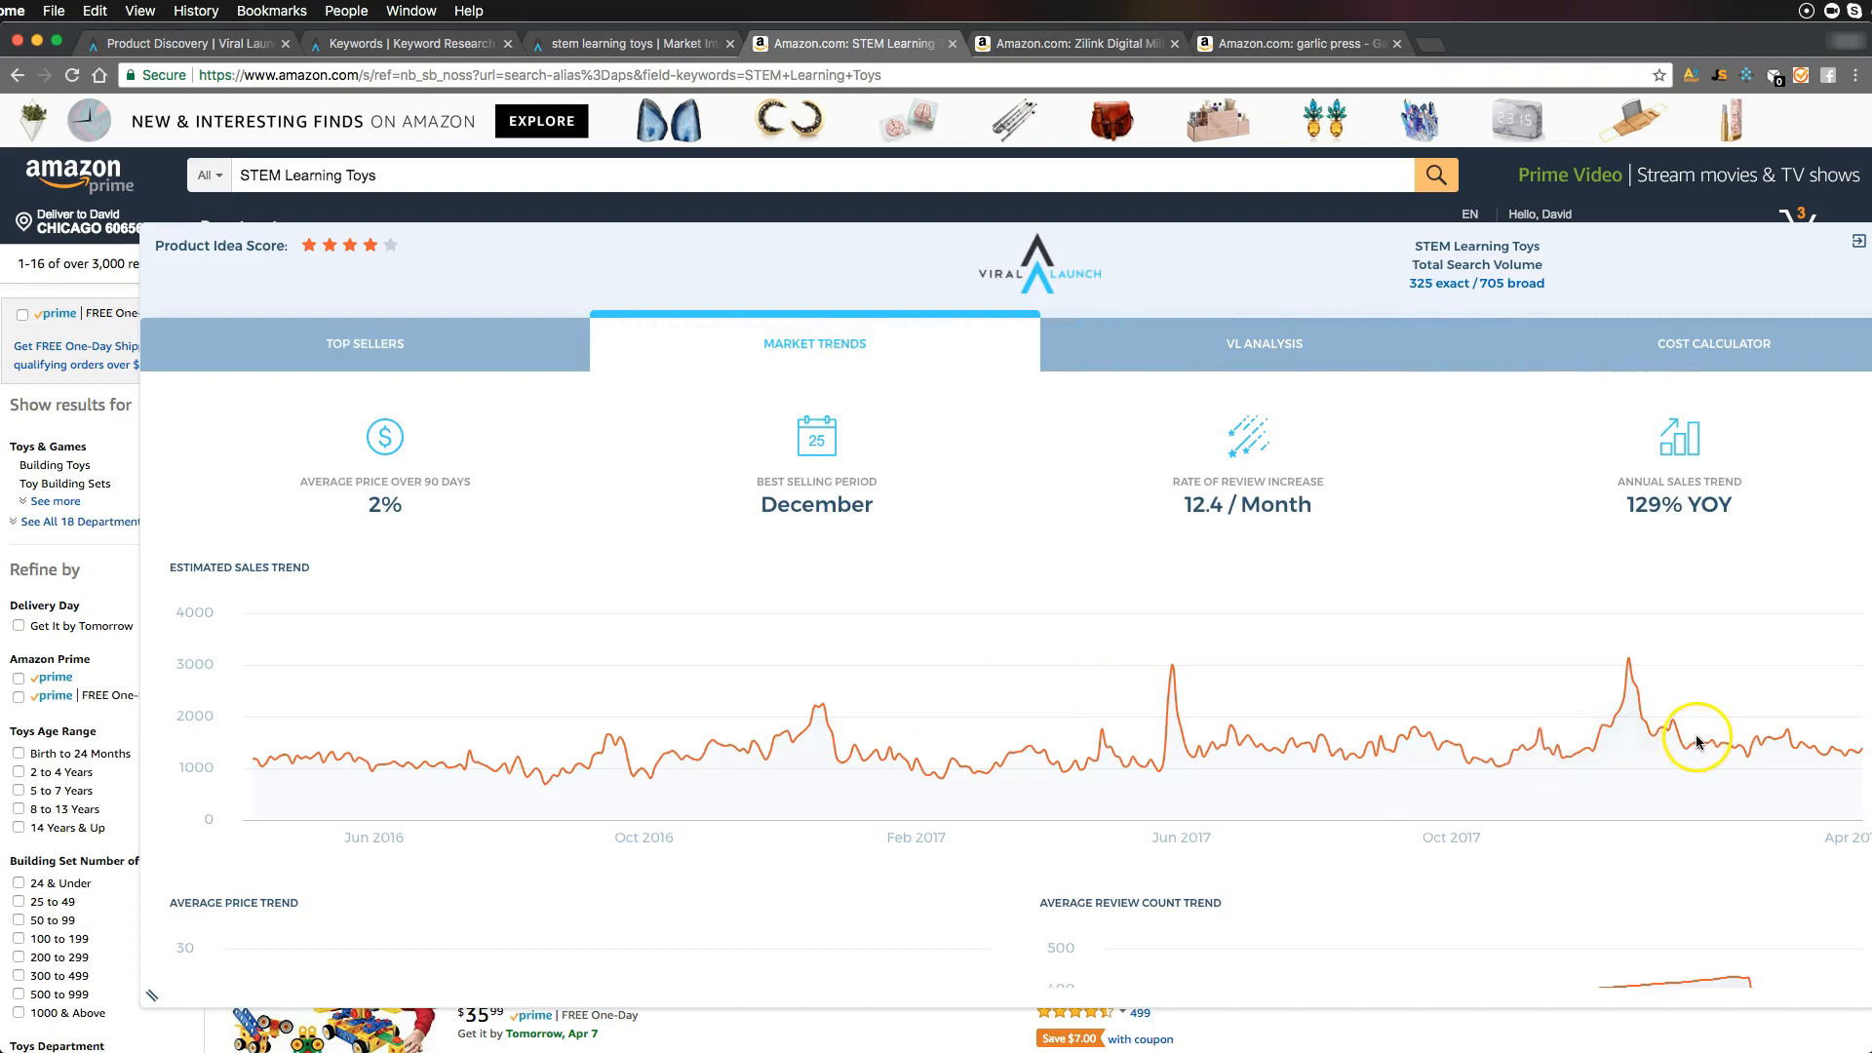
left_click(1310, 349)
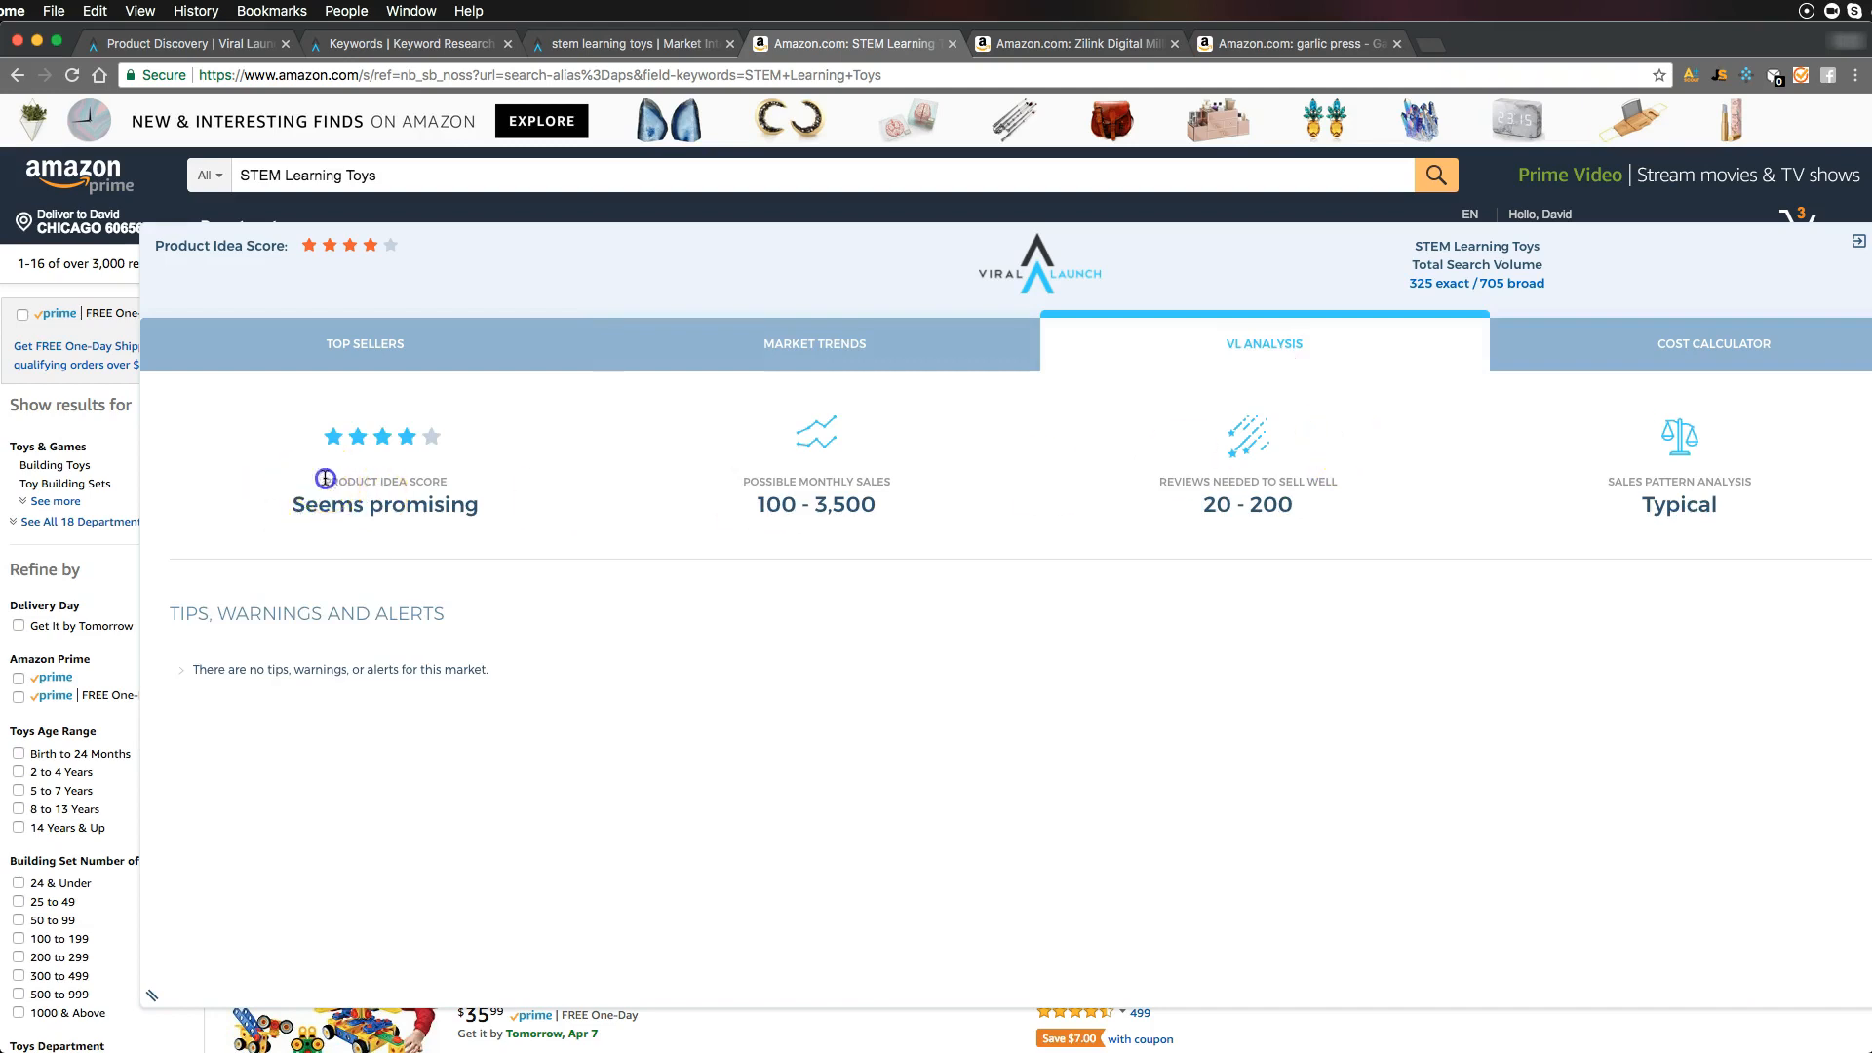
Examine the product idea score and the reviews needed to sell well, and move the analysis window higher over the Amazon results
left_click_drag(324, 479, 508, 504)
left_click(508, 505)
left_click_drag(1159, 483, 1304, 514)
left_click(1309, 509)
left_click(1858, 242)
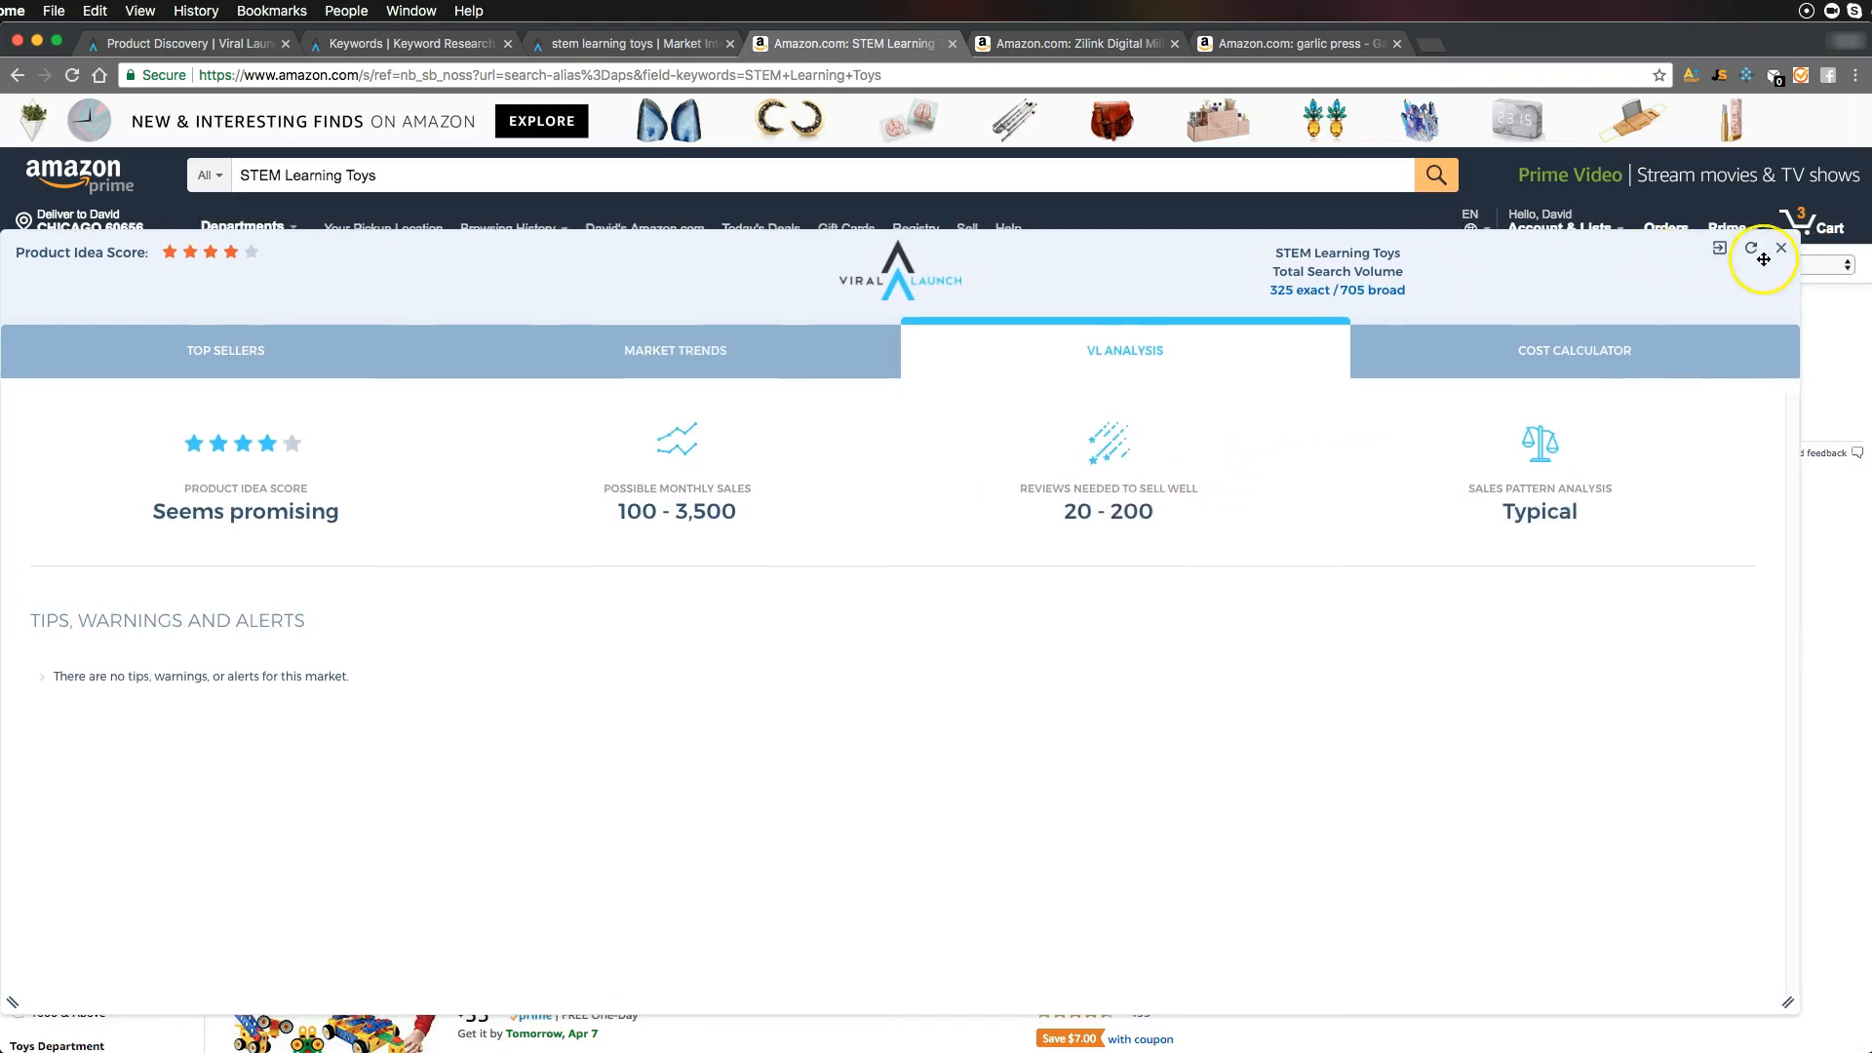
left_click_drag(1131, 282, 1279, 125)
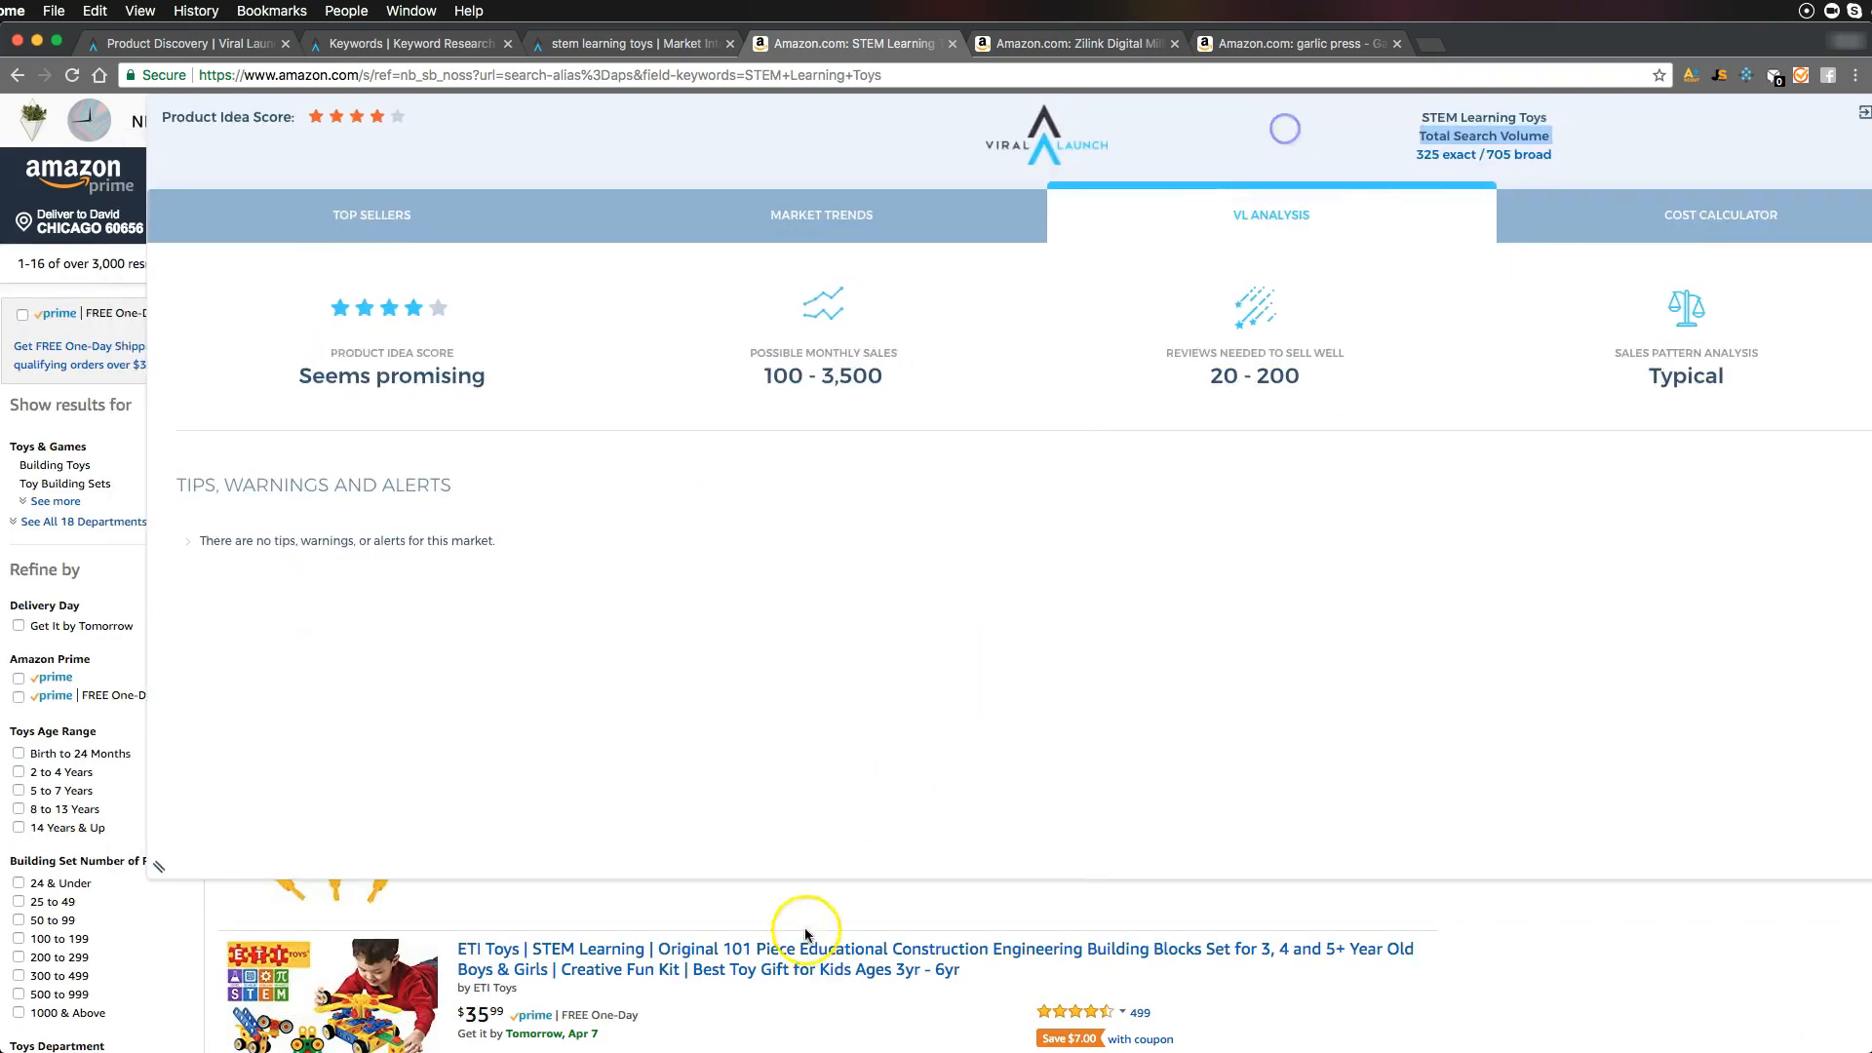
Find the IQ Builder STEM toy in the Amazon results, open its listing in a new tab and switch to it
scroll(770, 965, "down", 3)
scroll(770, 975, "up", 3)
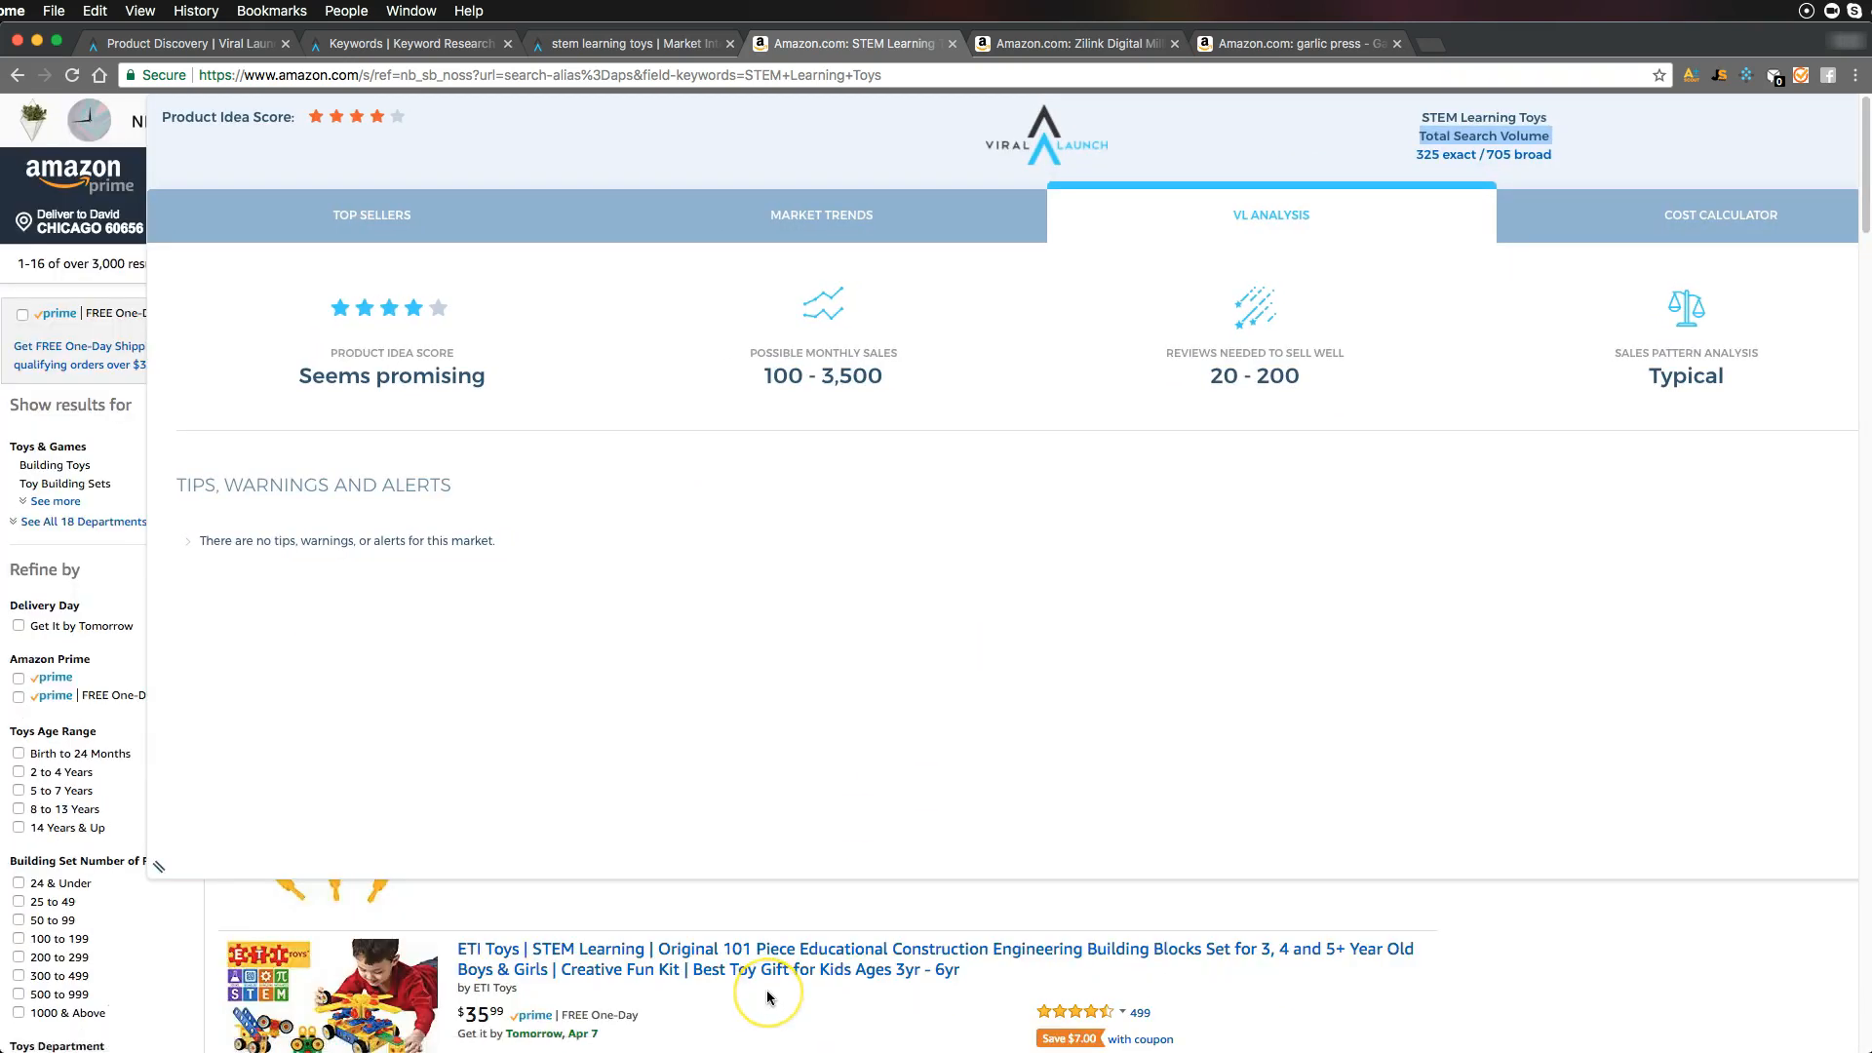
scroll(768, 996, "down", 2)
scroll(767, 997, "down", 3)
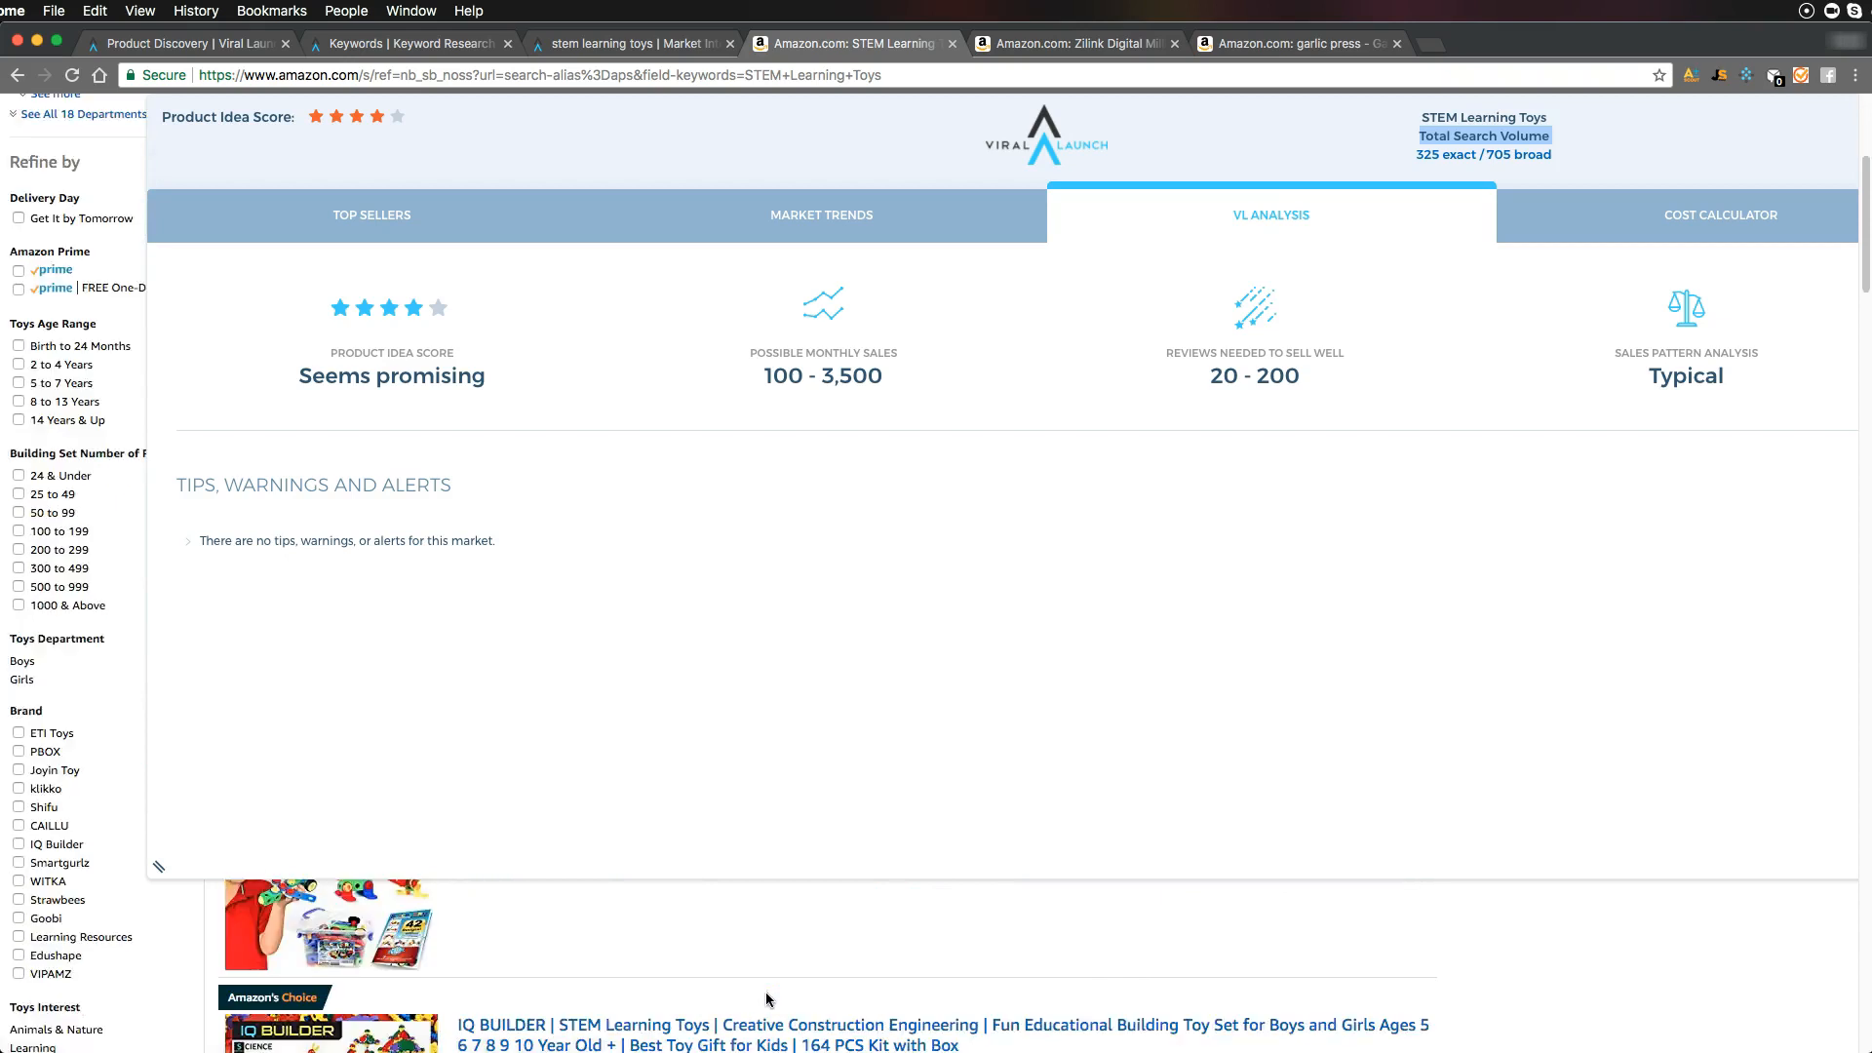
scroll(768, 997, "up", 3)
scroll(770, 997, "down", 3)
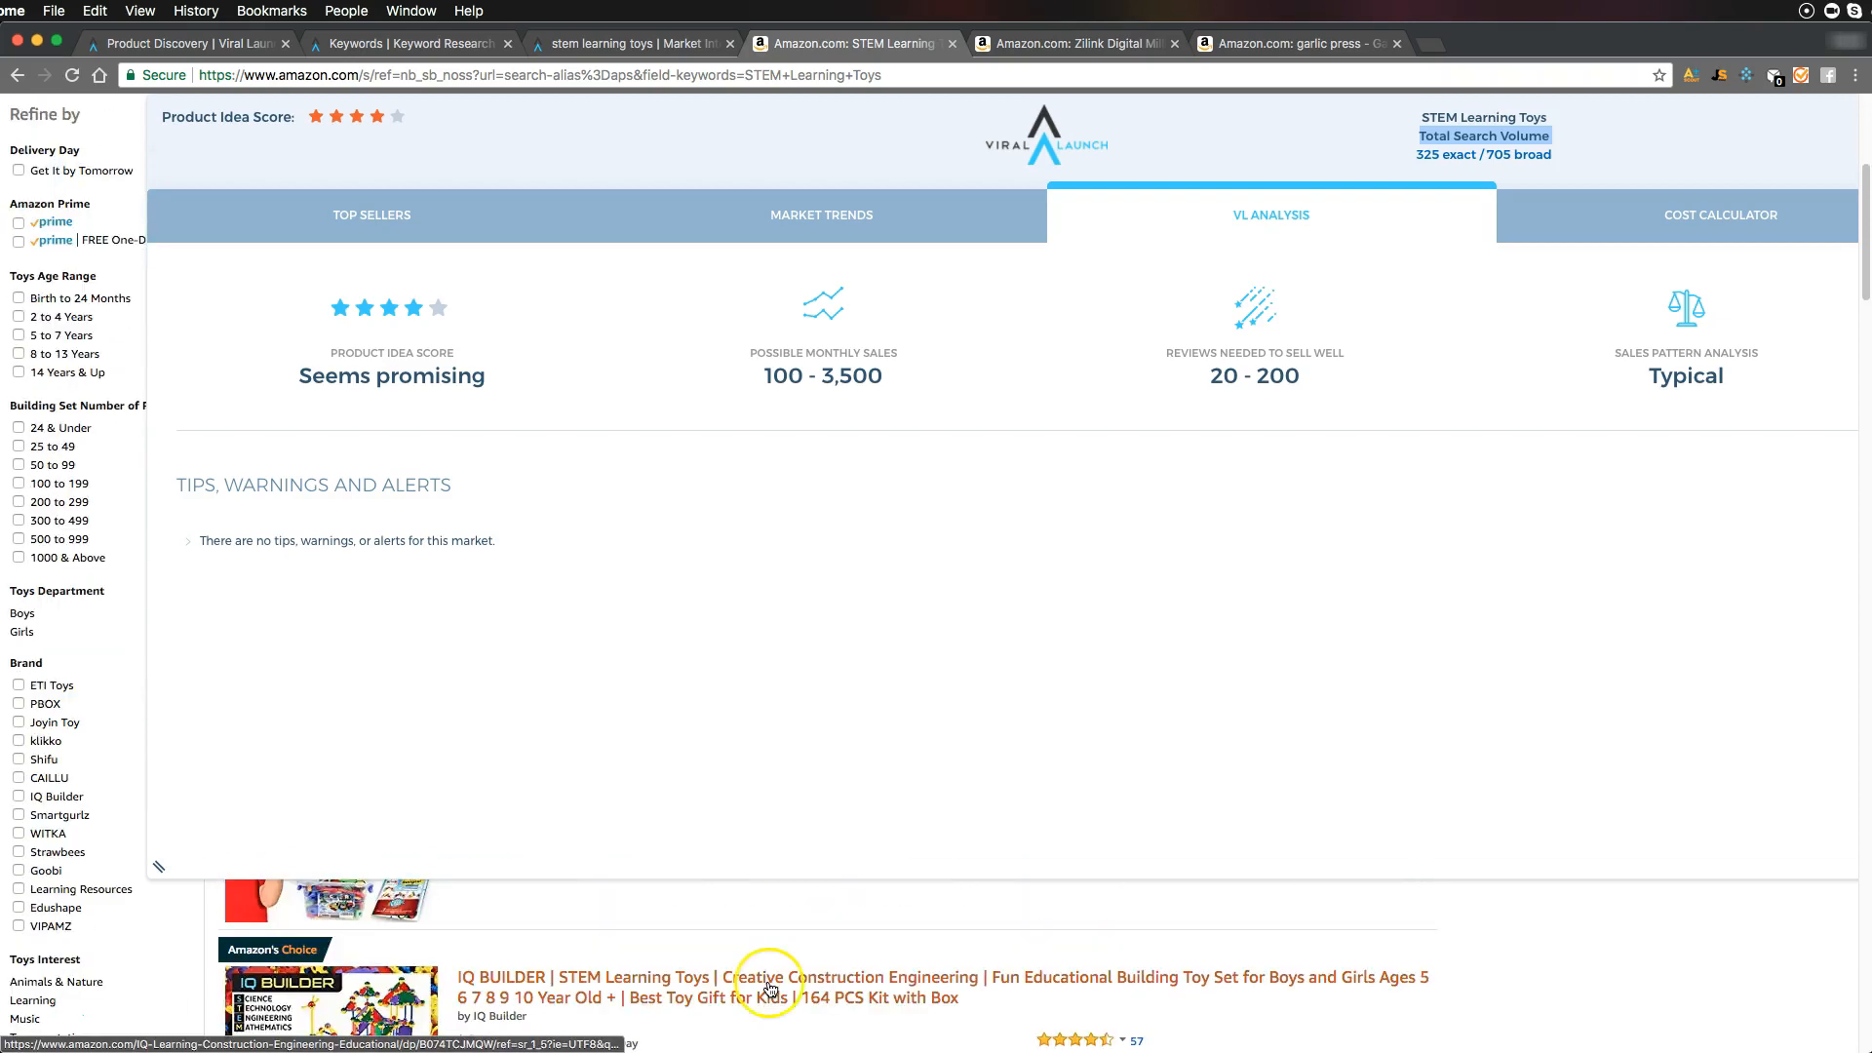
right_click(769, 989)
left_click(848, 719)
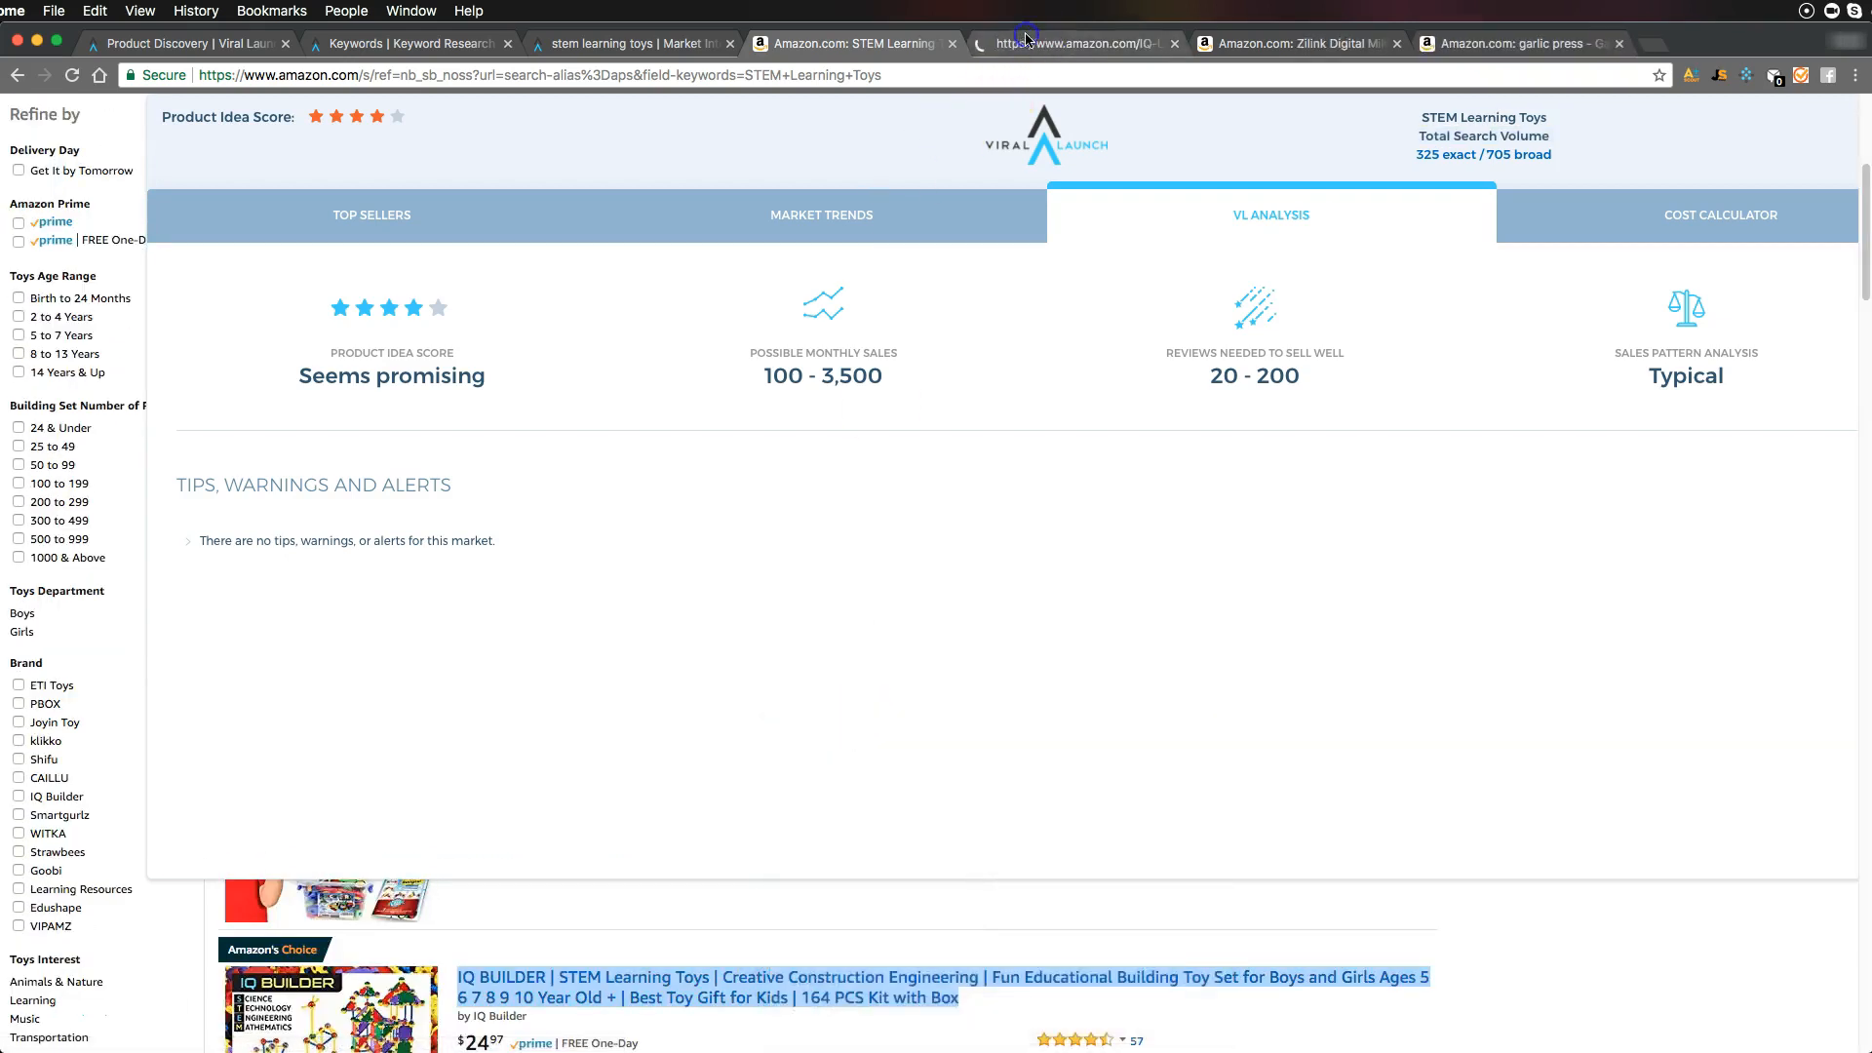
left_click(1027, 39)
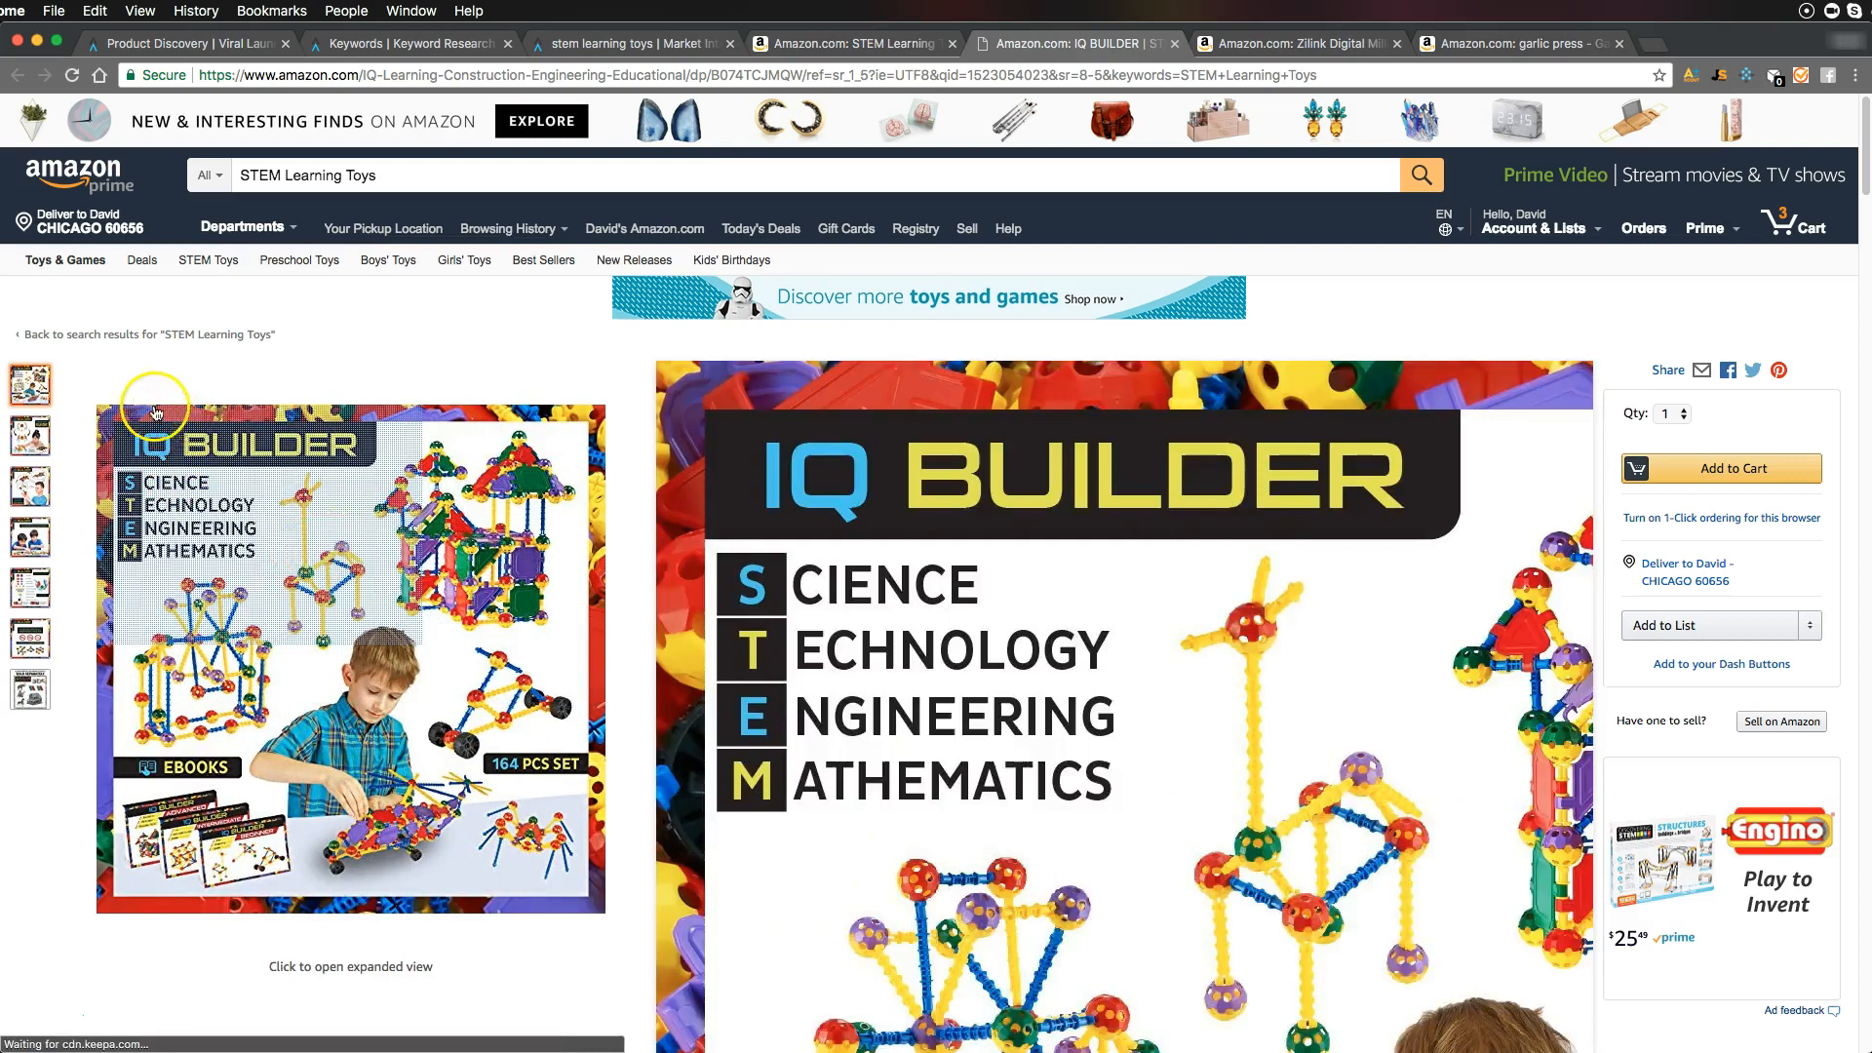
Examine the IQ Builder listing's images, title and bullet points, and compare it with the STEM Learning Toys market analysis
mouse_move(28, 441)
mouse_move(29, 538)
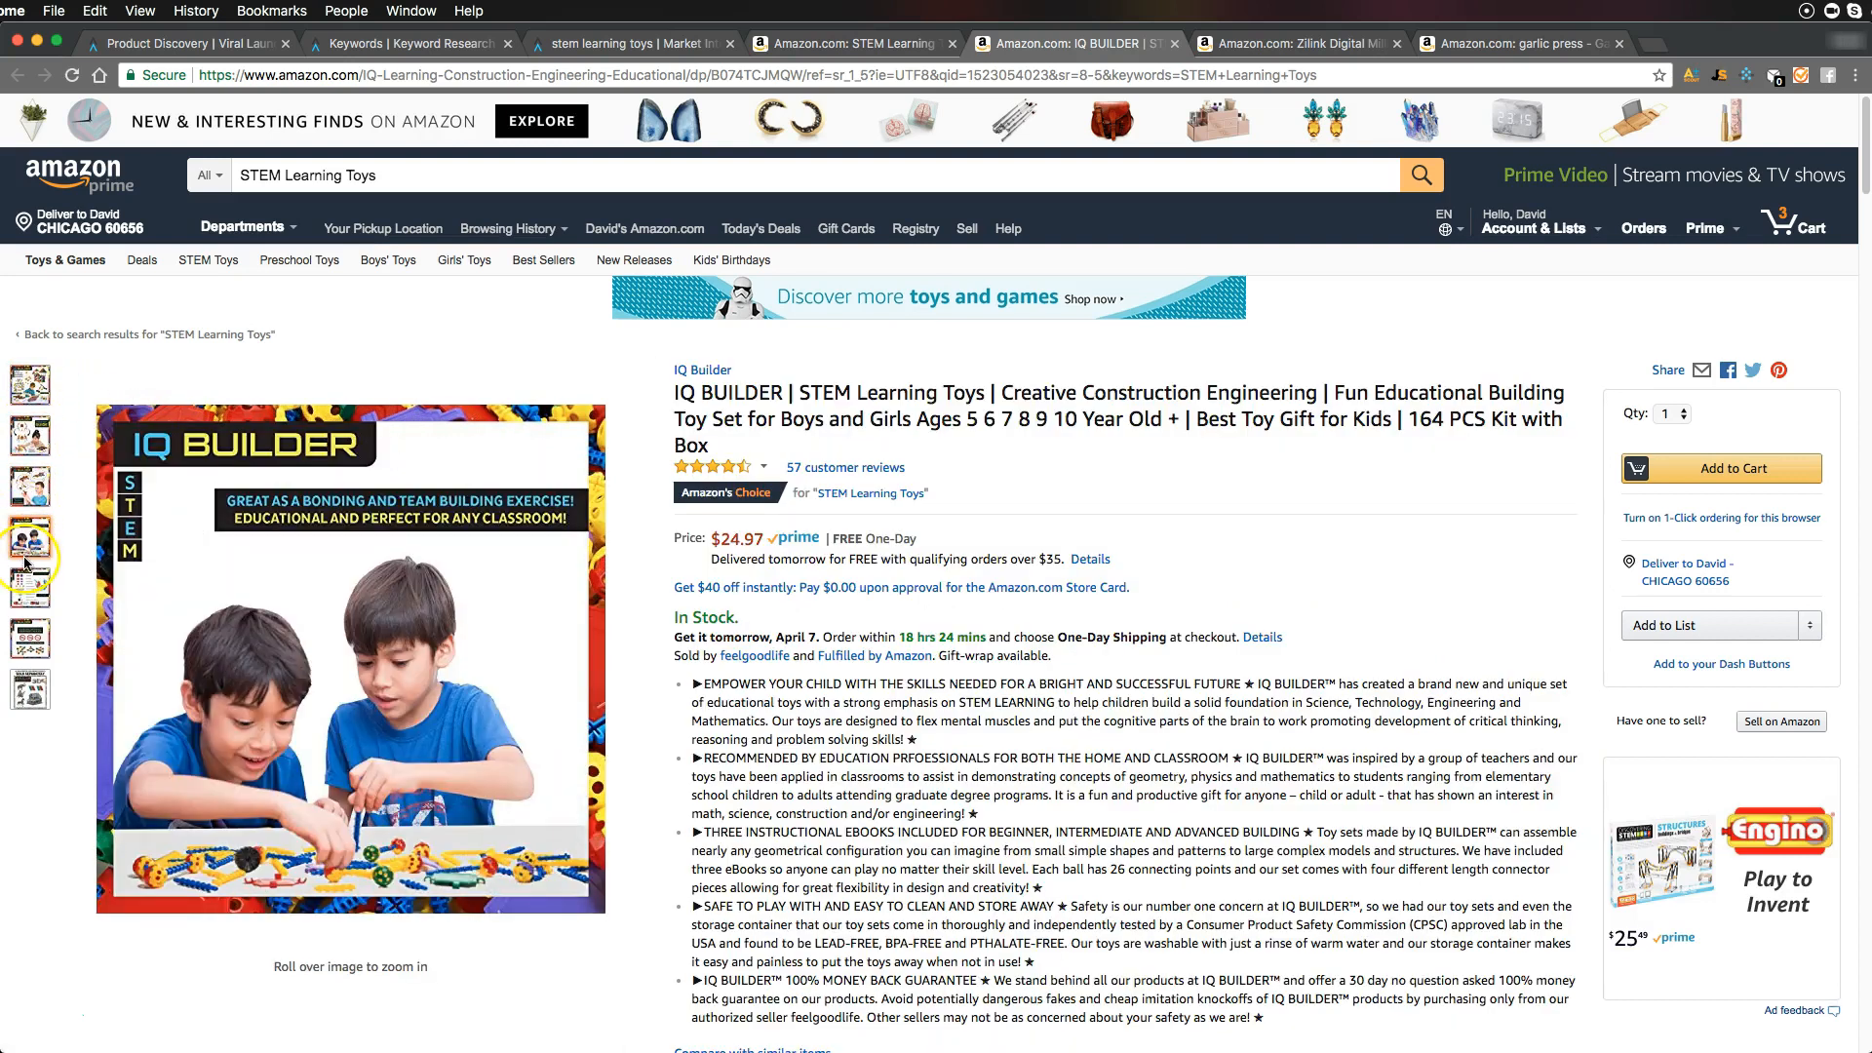
scroll(752, 453, "down", 3)
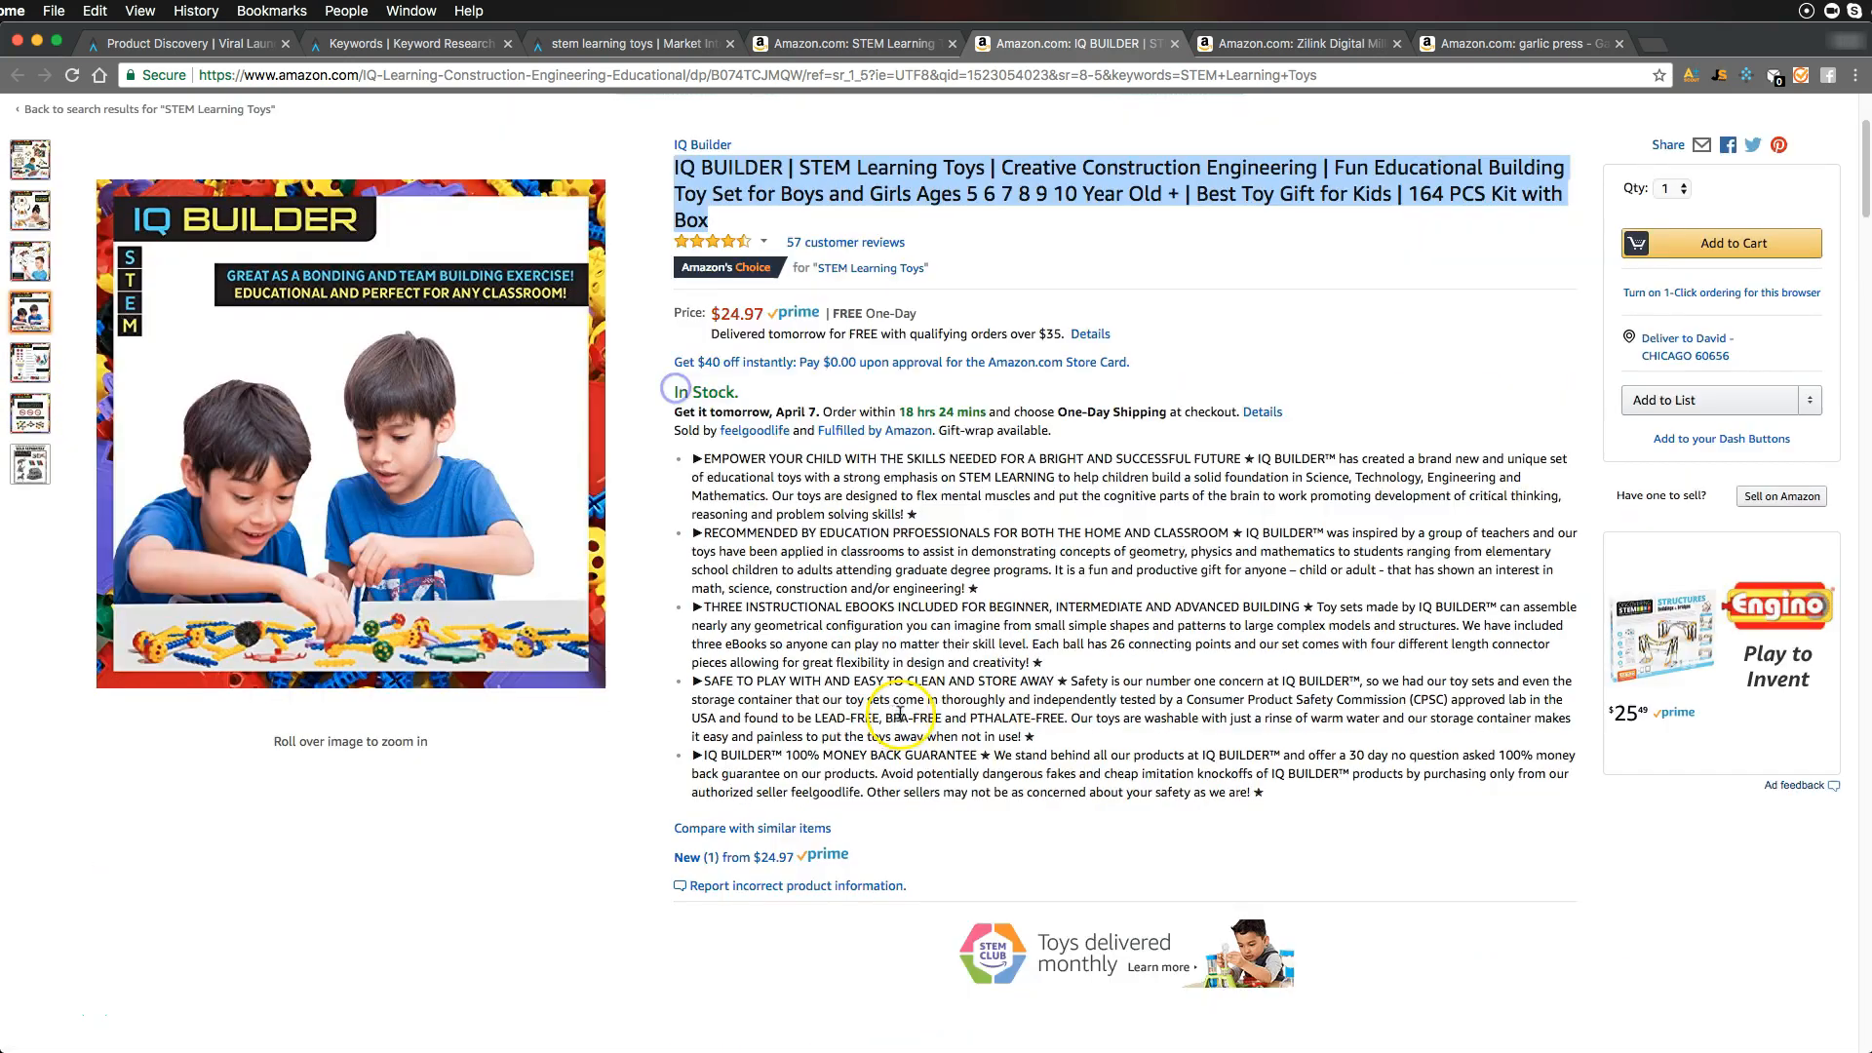
left_click_drag(1268, 794, 694, 456)
scroll(852, 589, "down", 15)
scroll(806, 645, "up", 15)
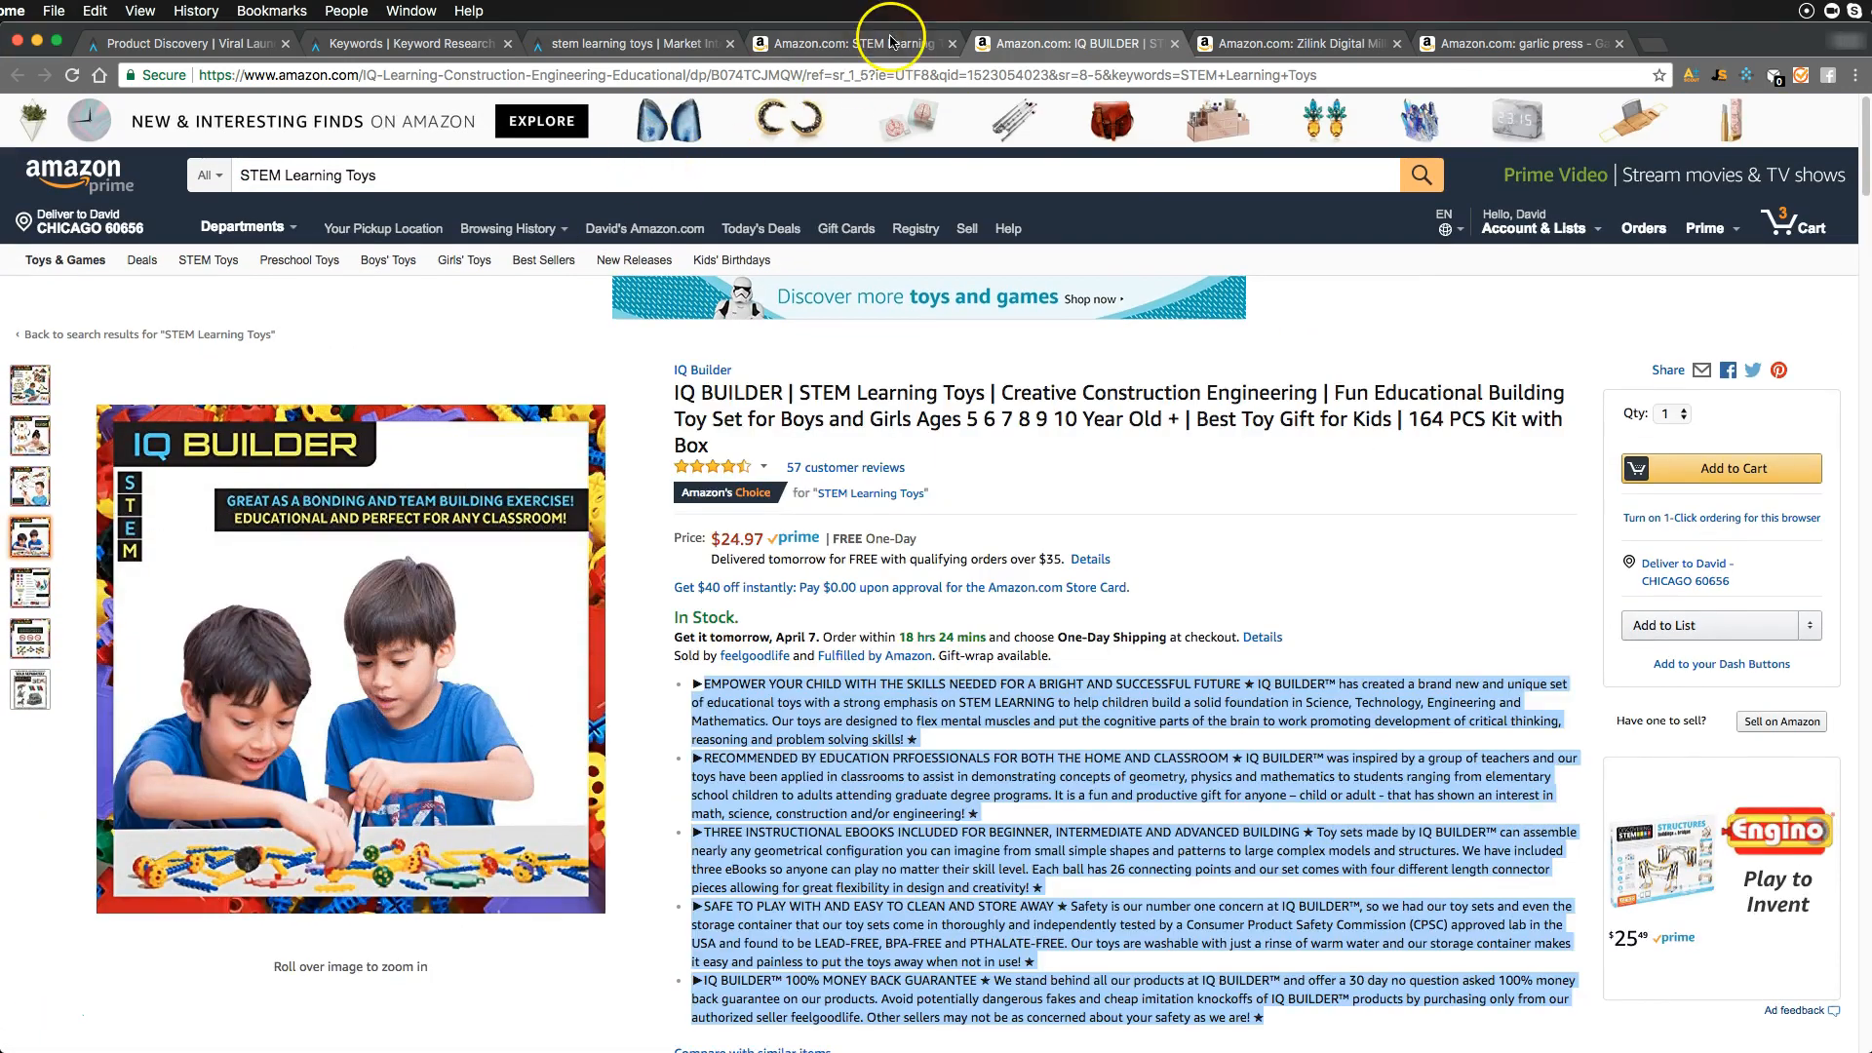
left_click(890, 39)
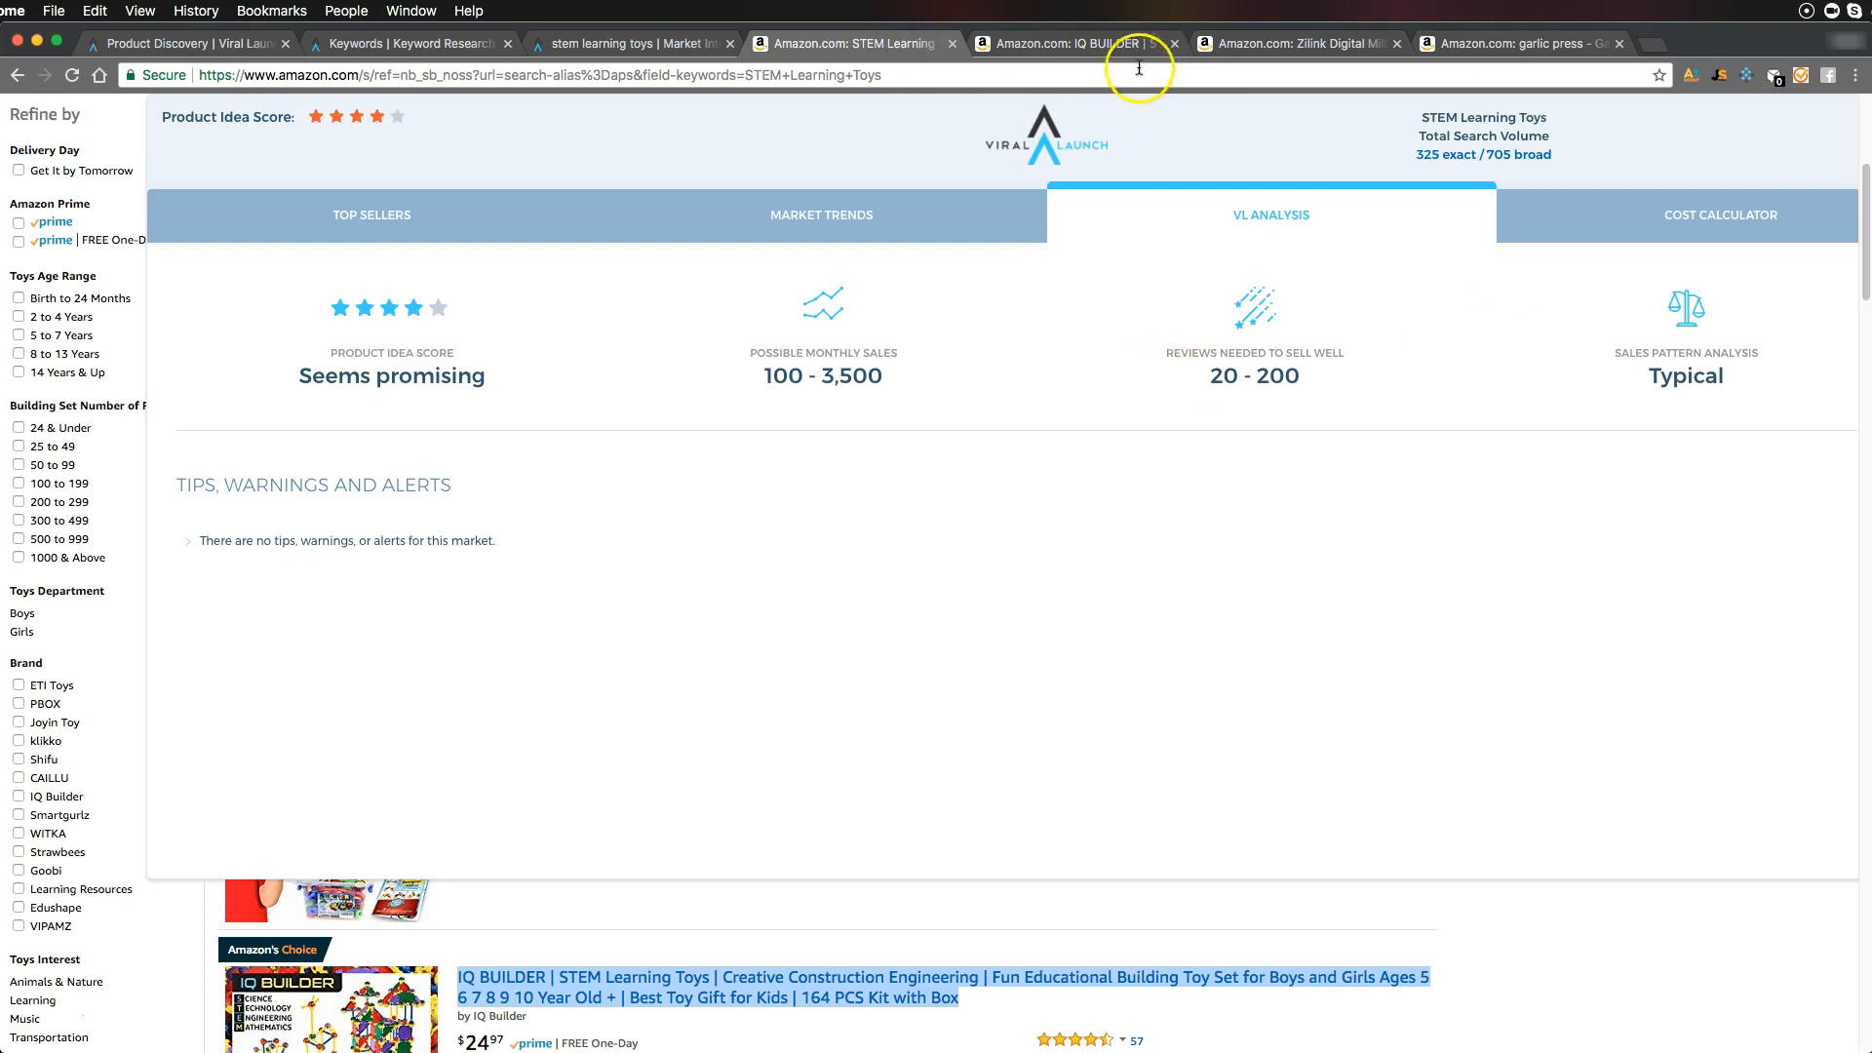
left_click(1065, 43)
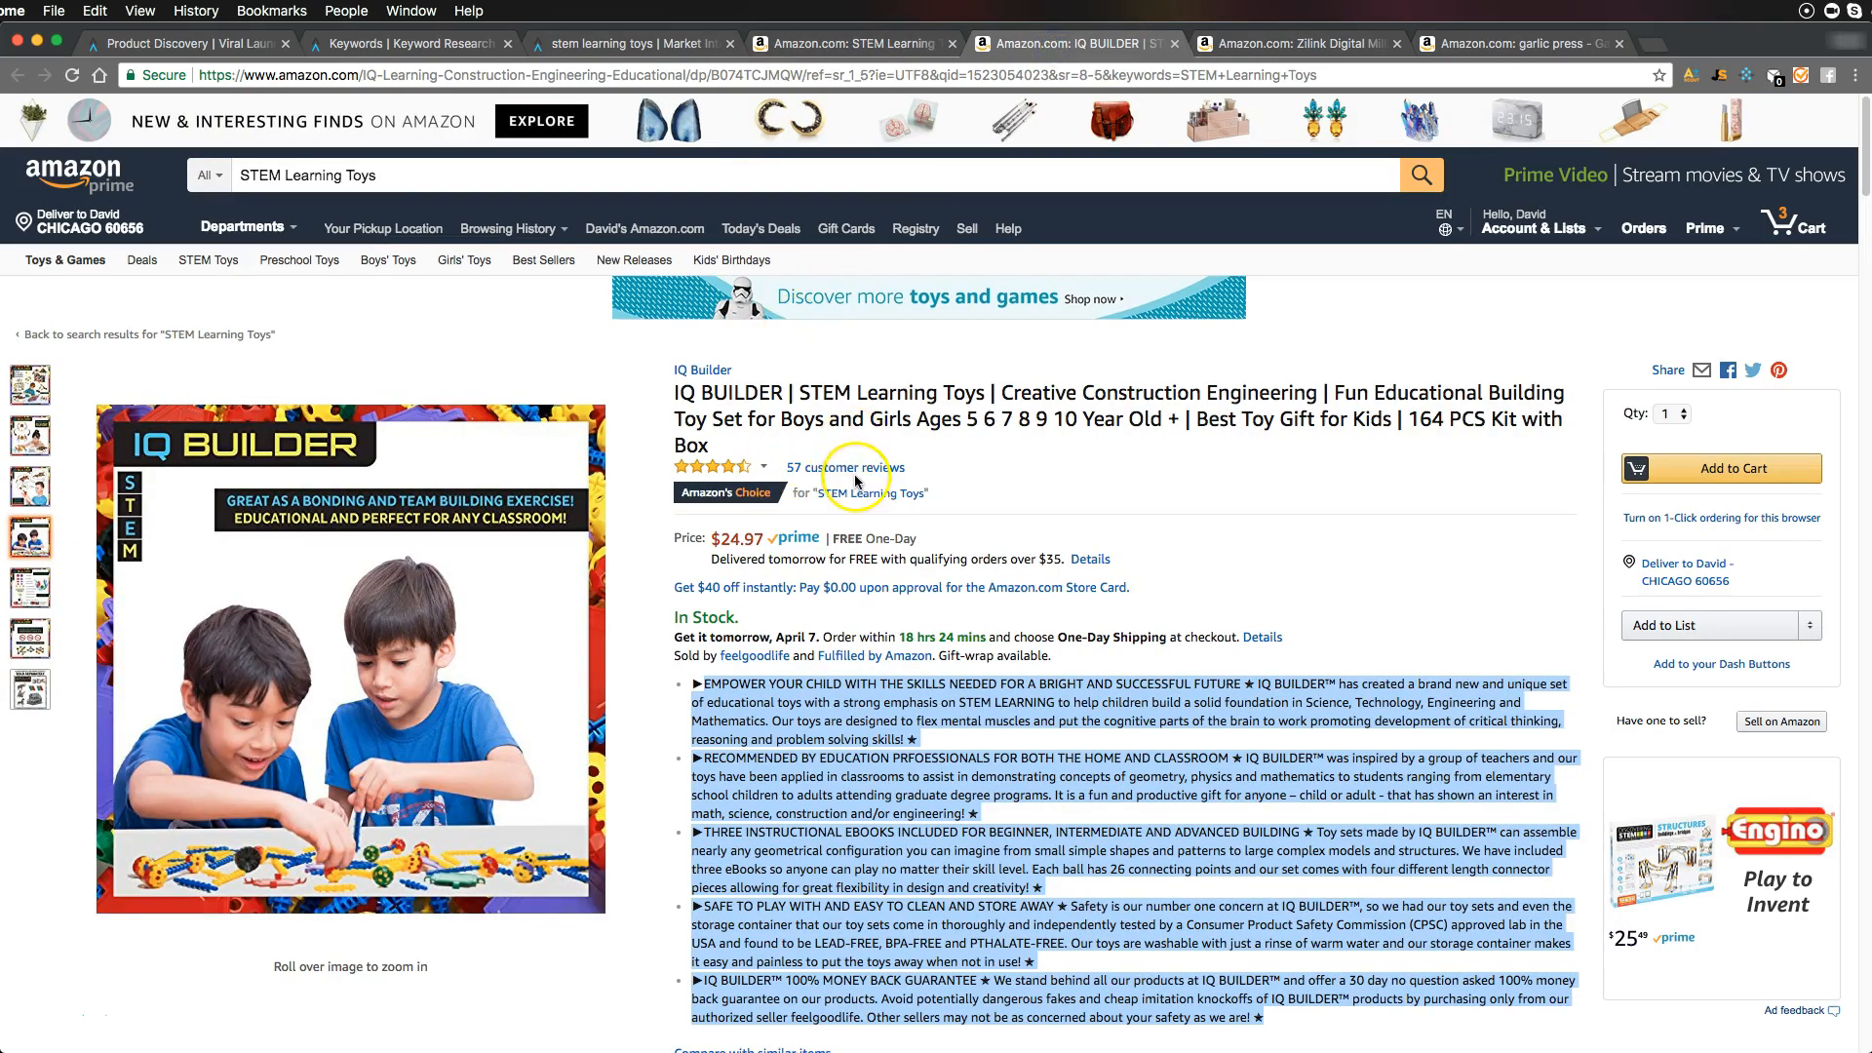
left_click(846, 43)
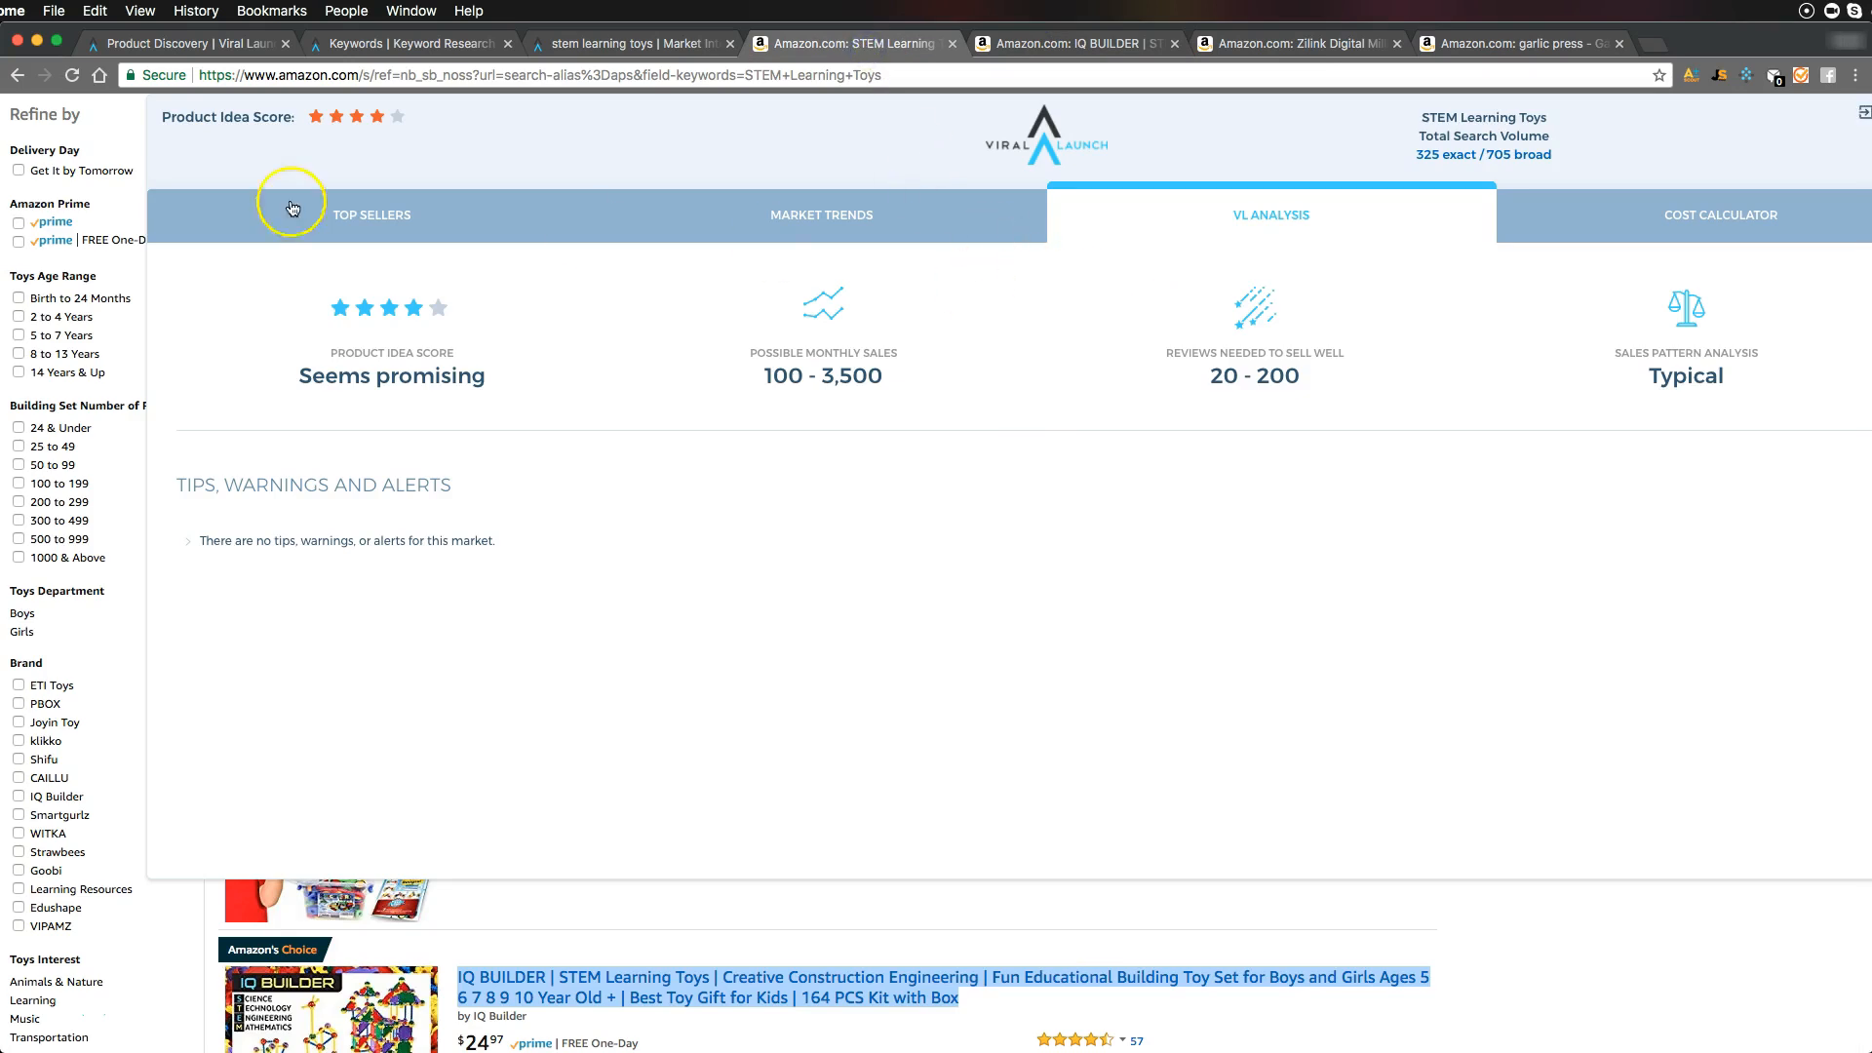
Set the landed unit cost to $6 in the market's cost calculator and review the profit figures
left_click(1636, 222)
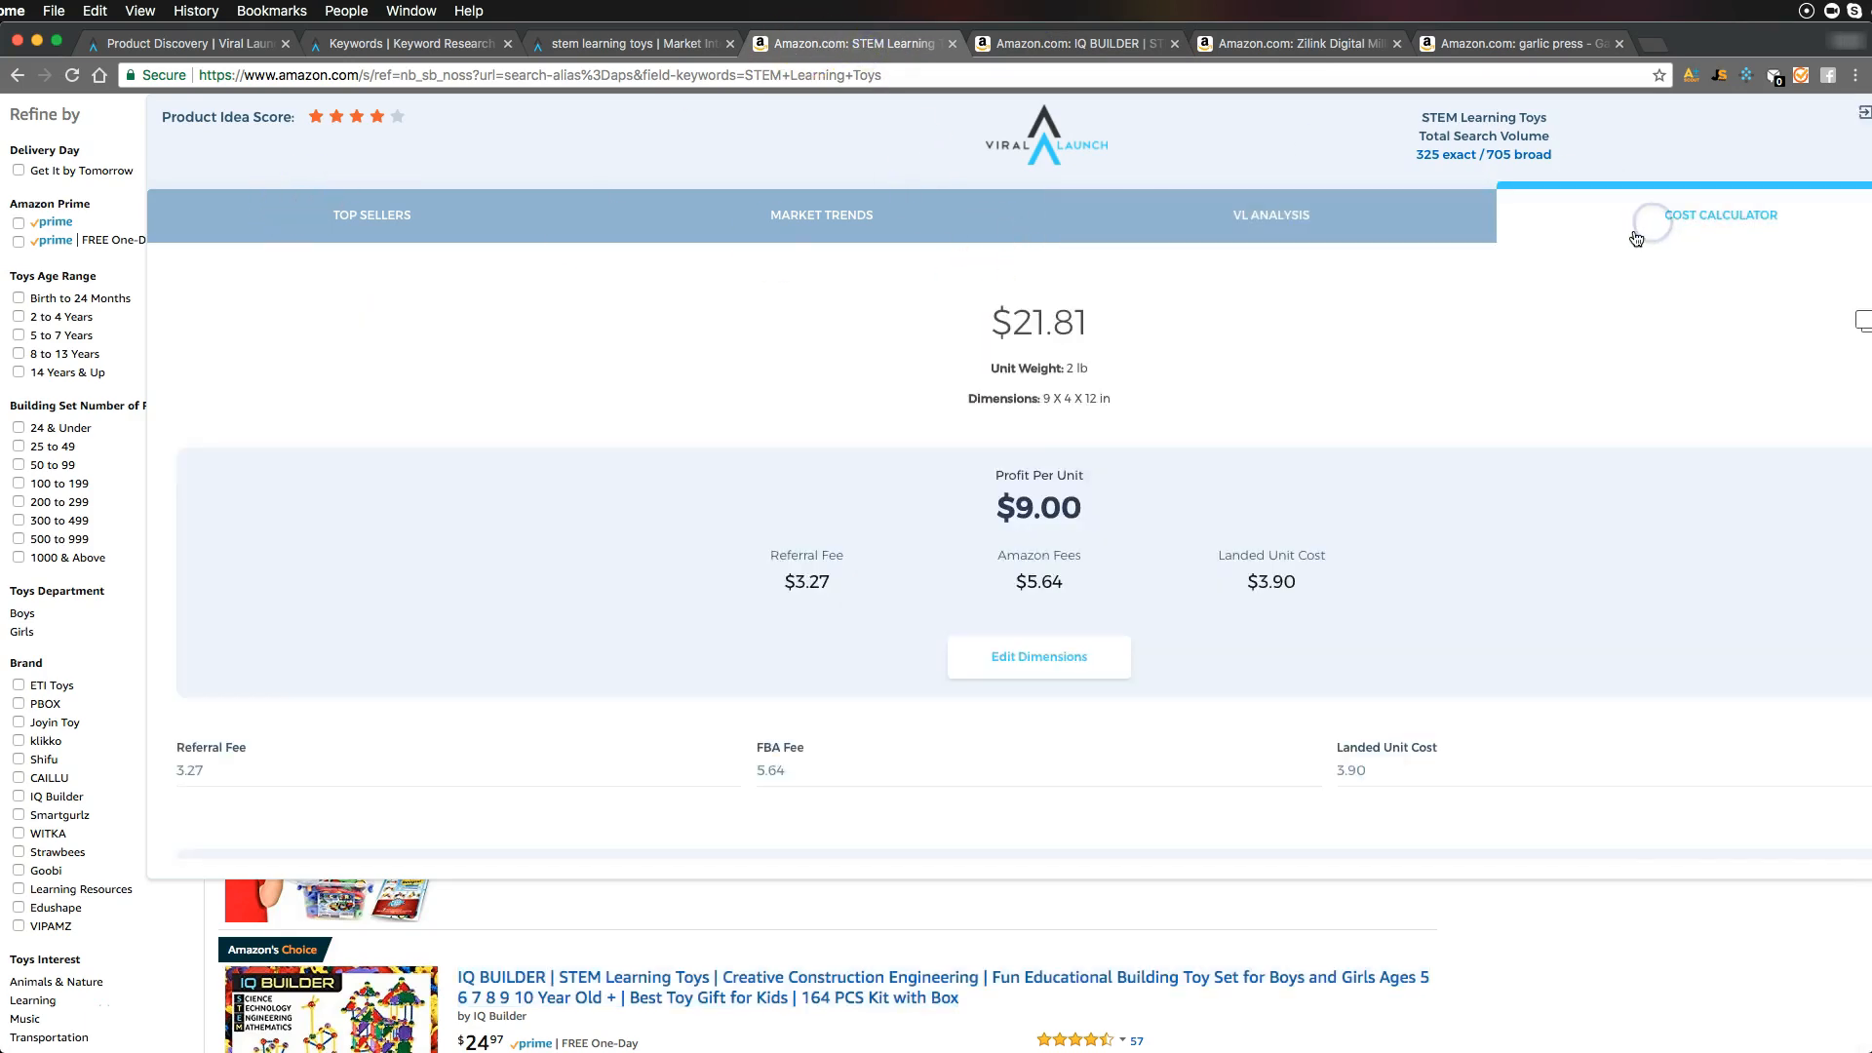
left_click(1026, 662)
left_click(1121, 563)
scroll(1078, 640, "down", 4)
double_click(1376, 405)
type("5")
scroll(1404, 403, "up", 5)
scroll(1353, 532, "down", 1)
scroll(1353, 532, "down", 1)
scroll(1177, 663, "down", 1)
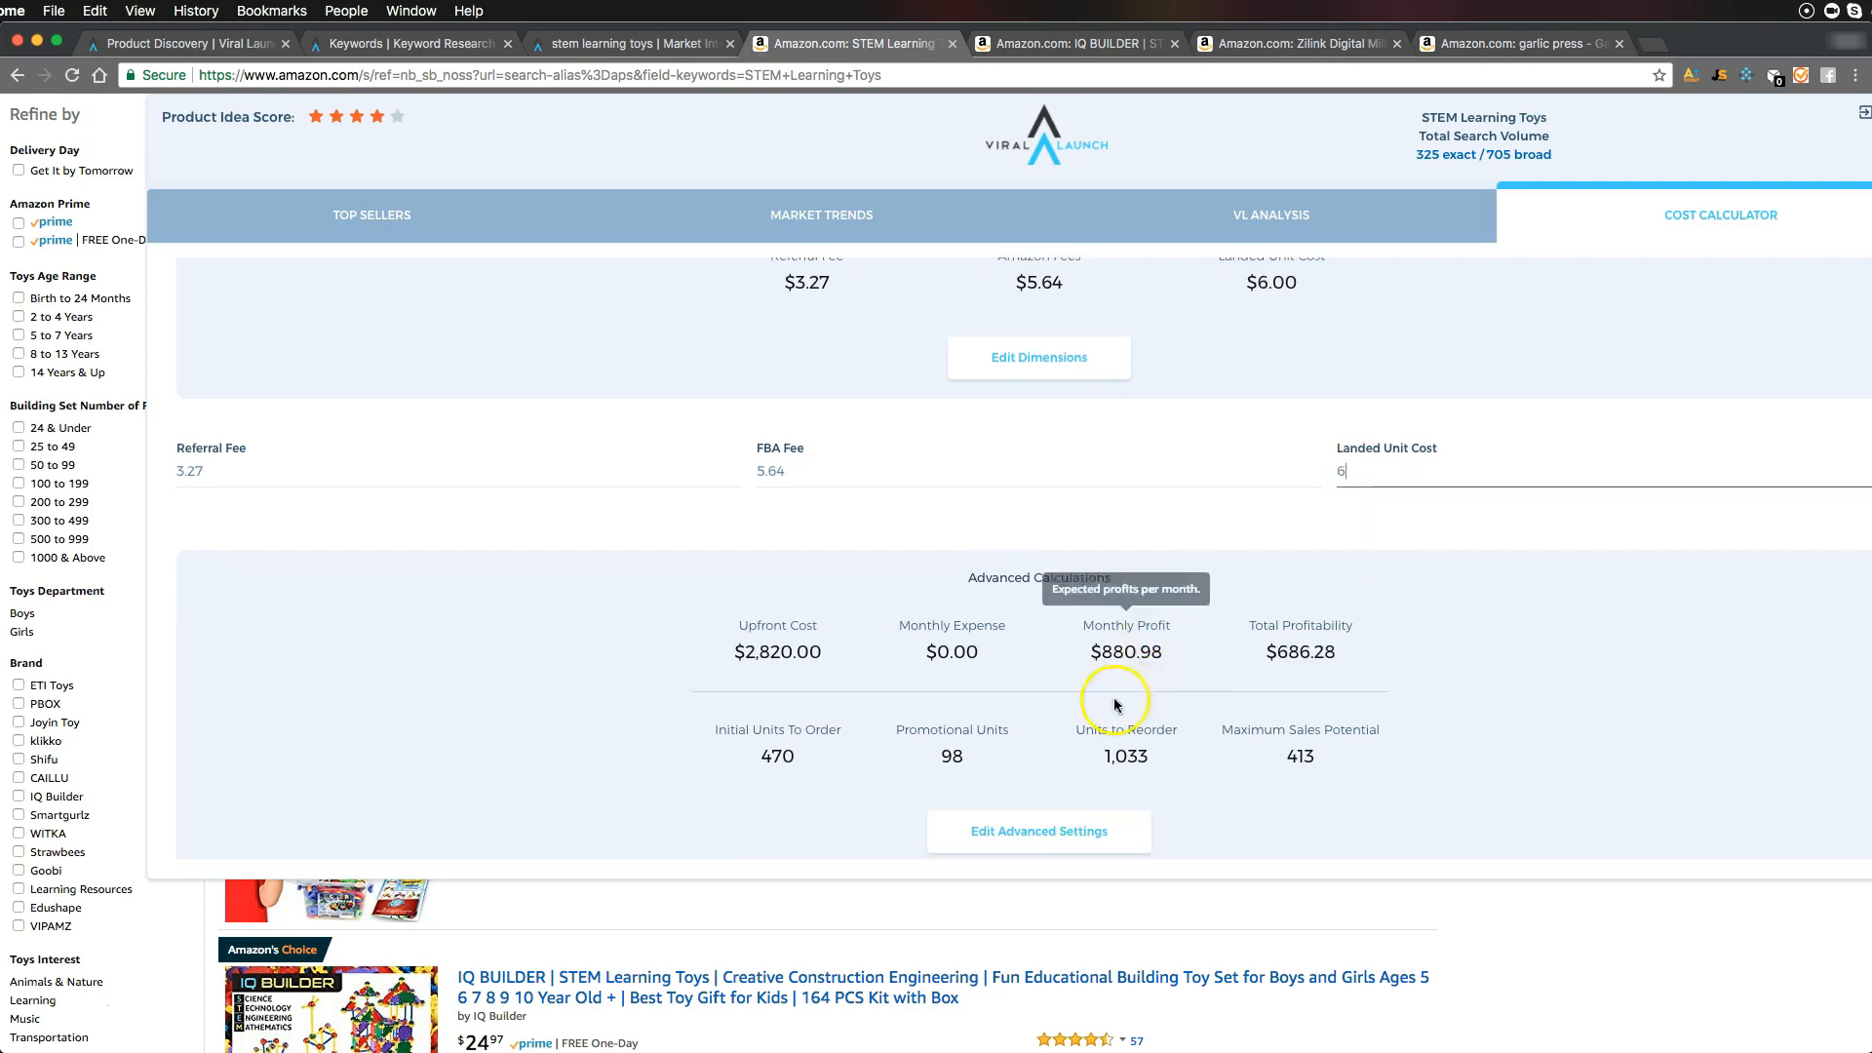
Review the market's top sellers again, and close the analysis window to browse the Amazon search results
left_click(366, 210)
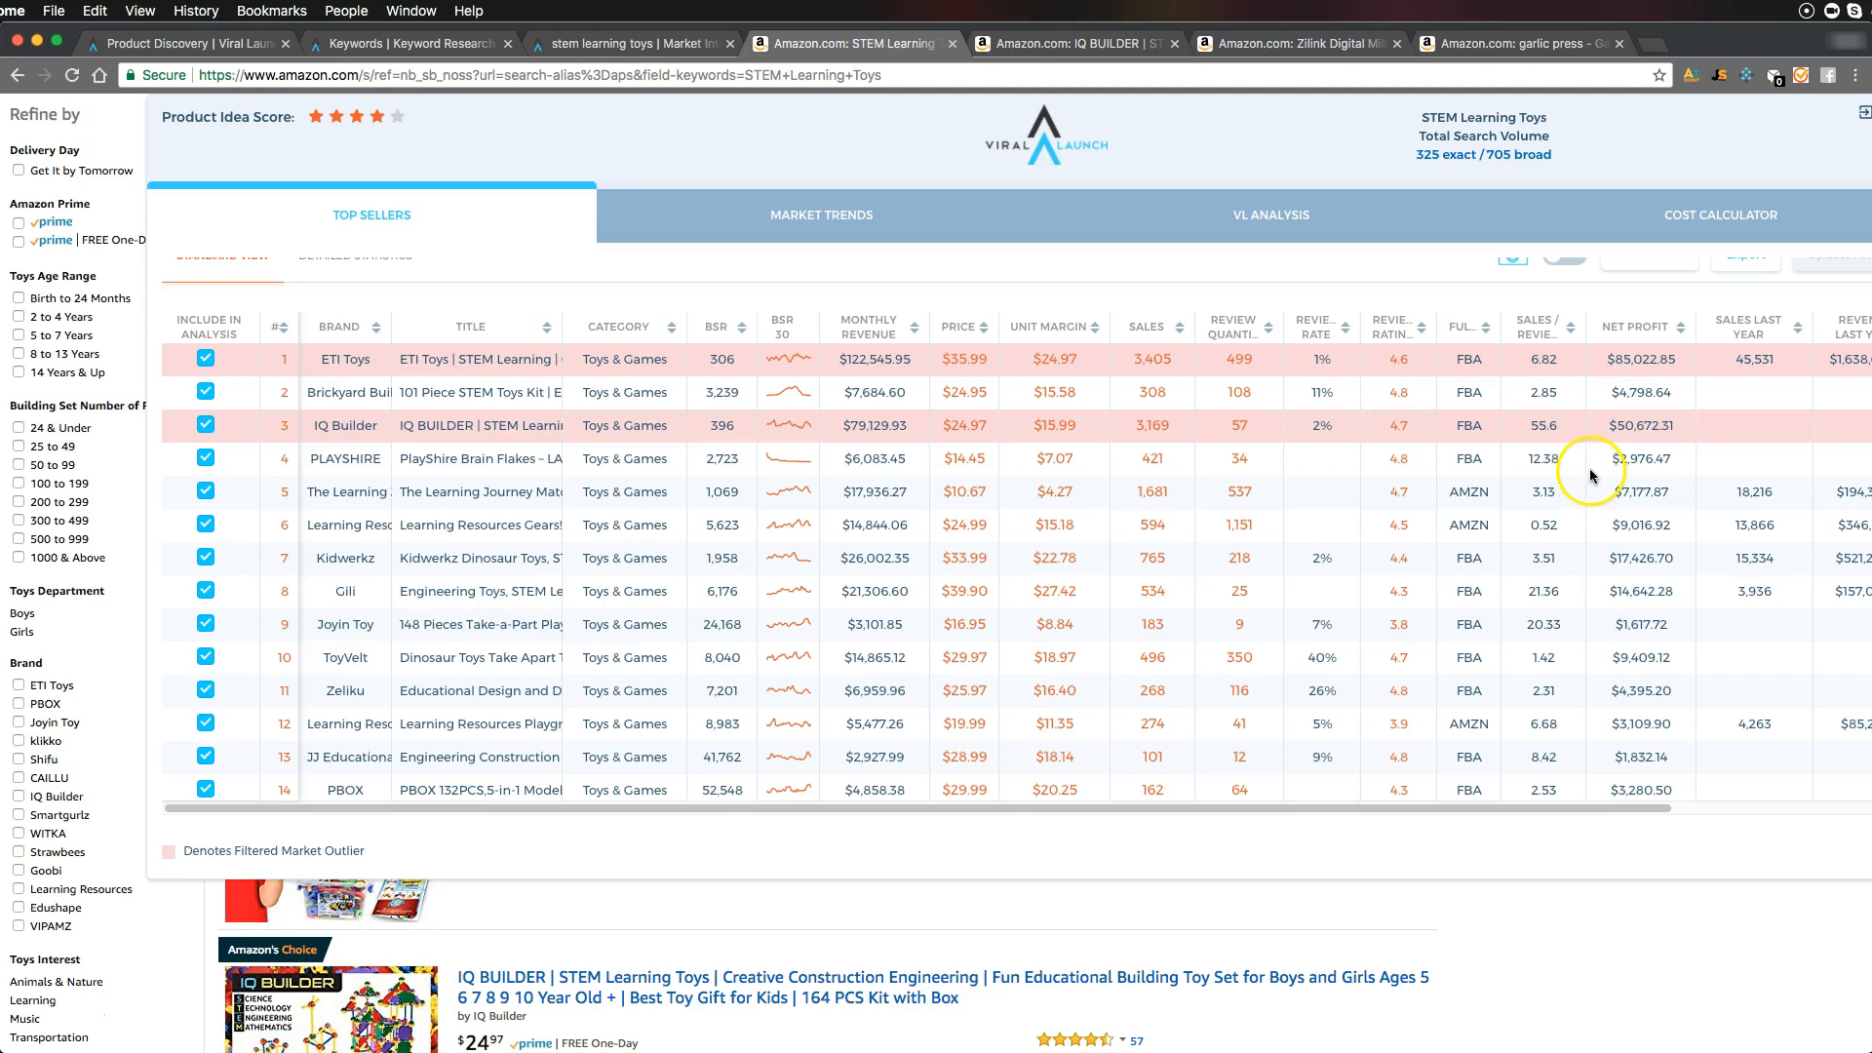
scroll(1580, 478, "up", 1)
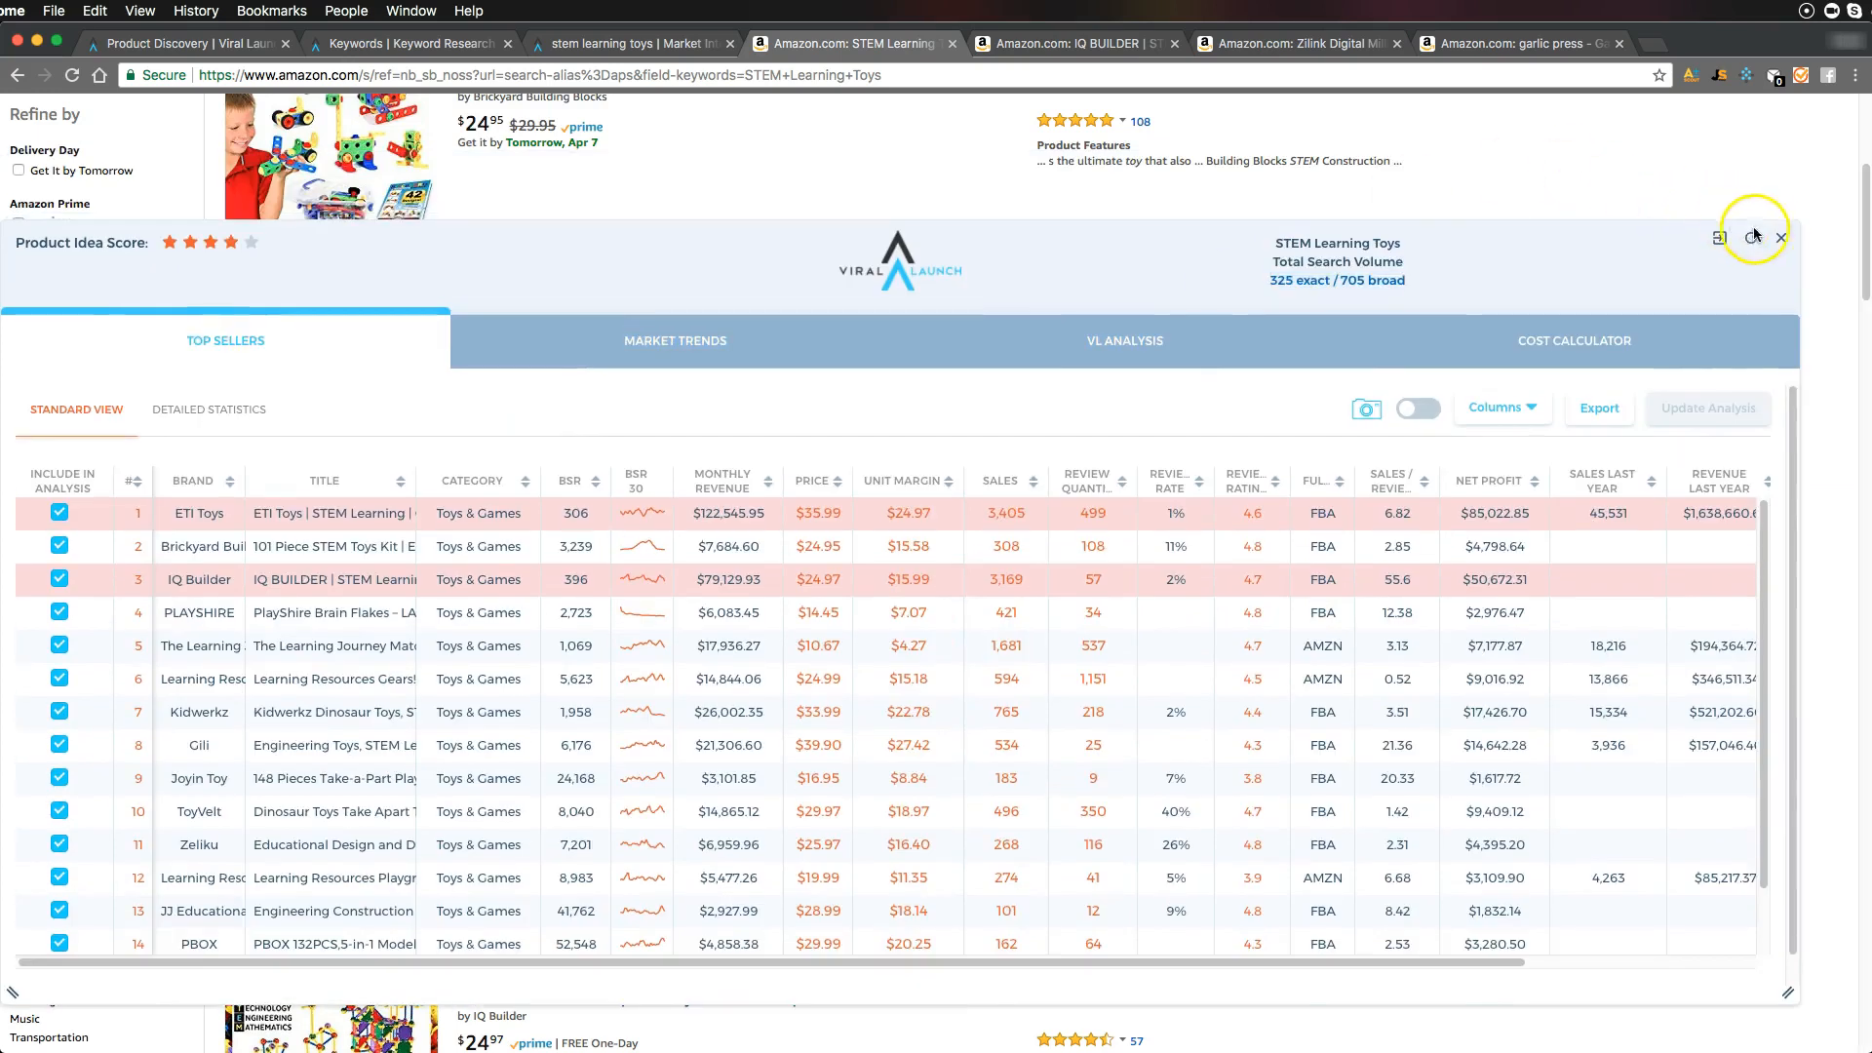
left_click(1783, 239)
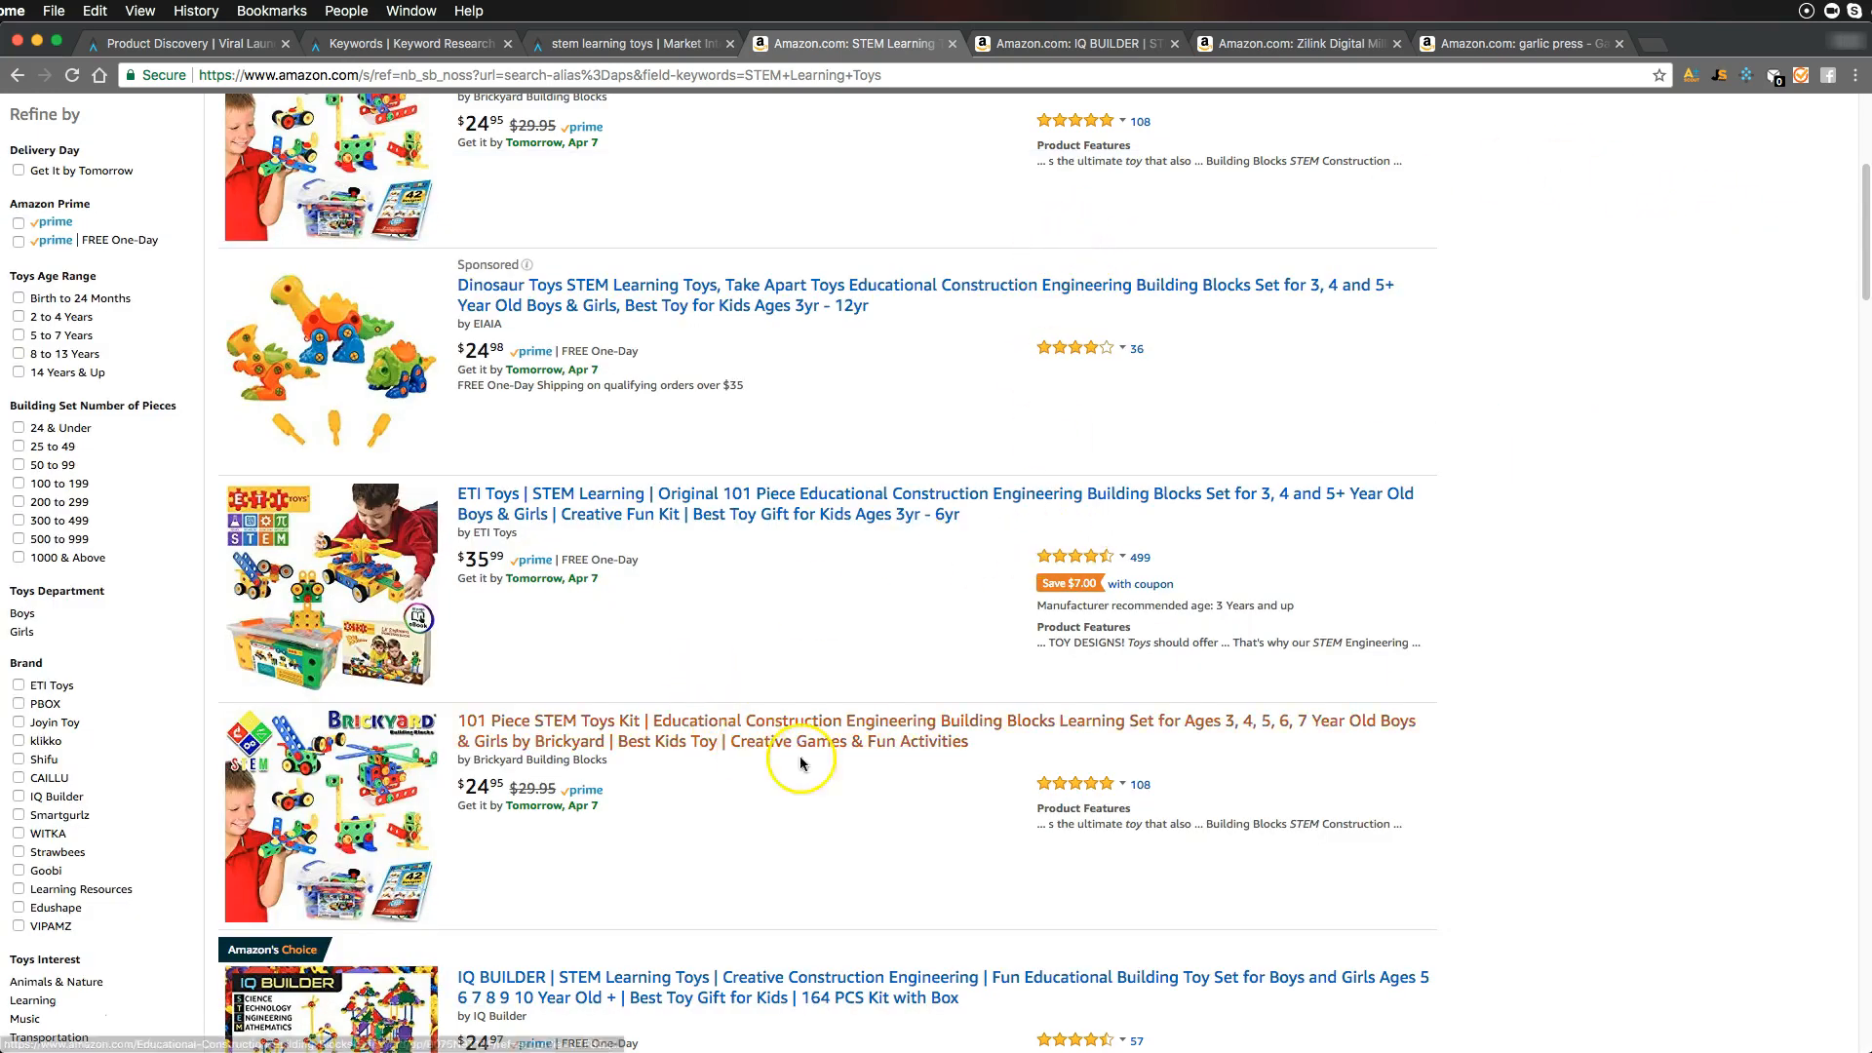
scroll(968, 755, "down", 3)
scroll(960, 741, "down", 5)
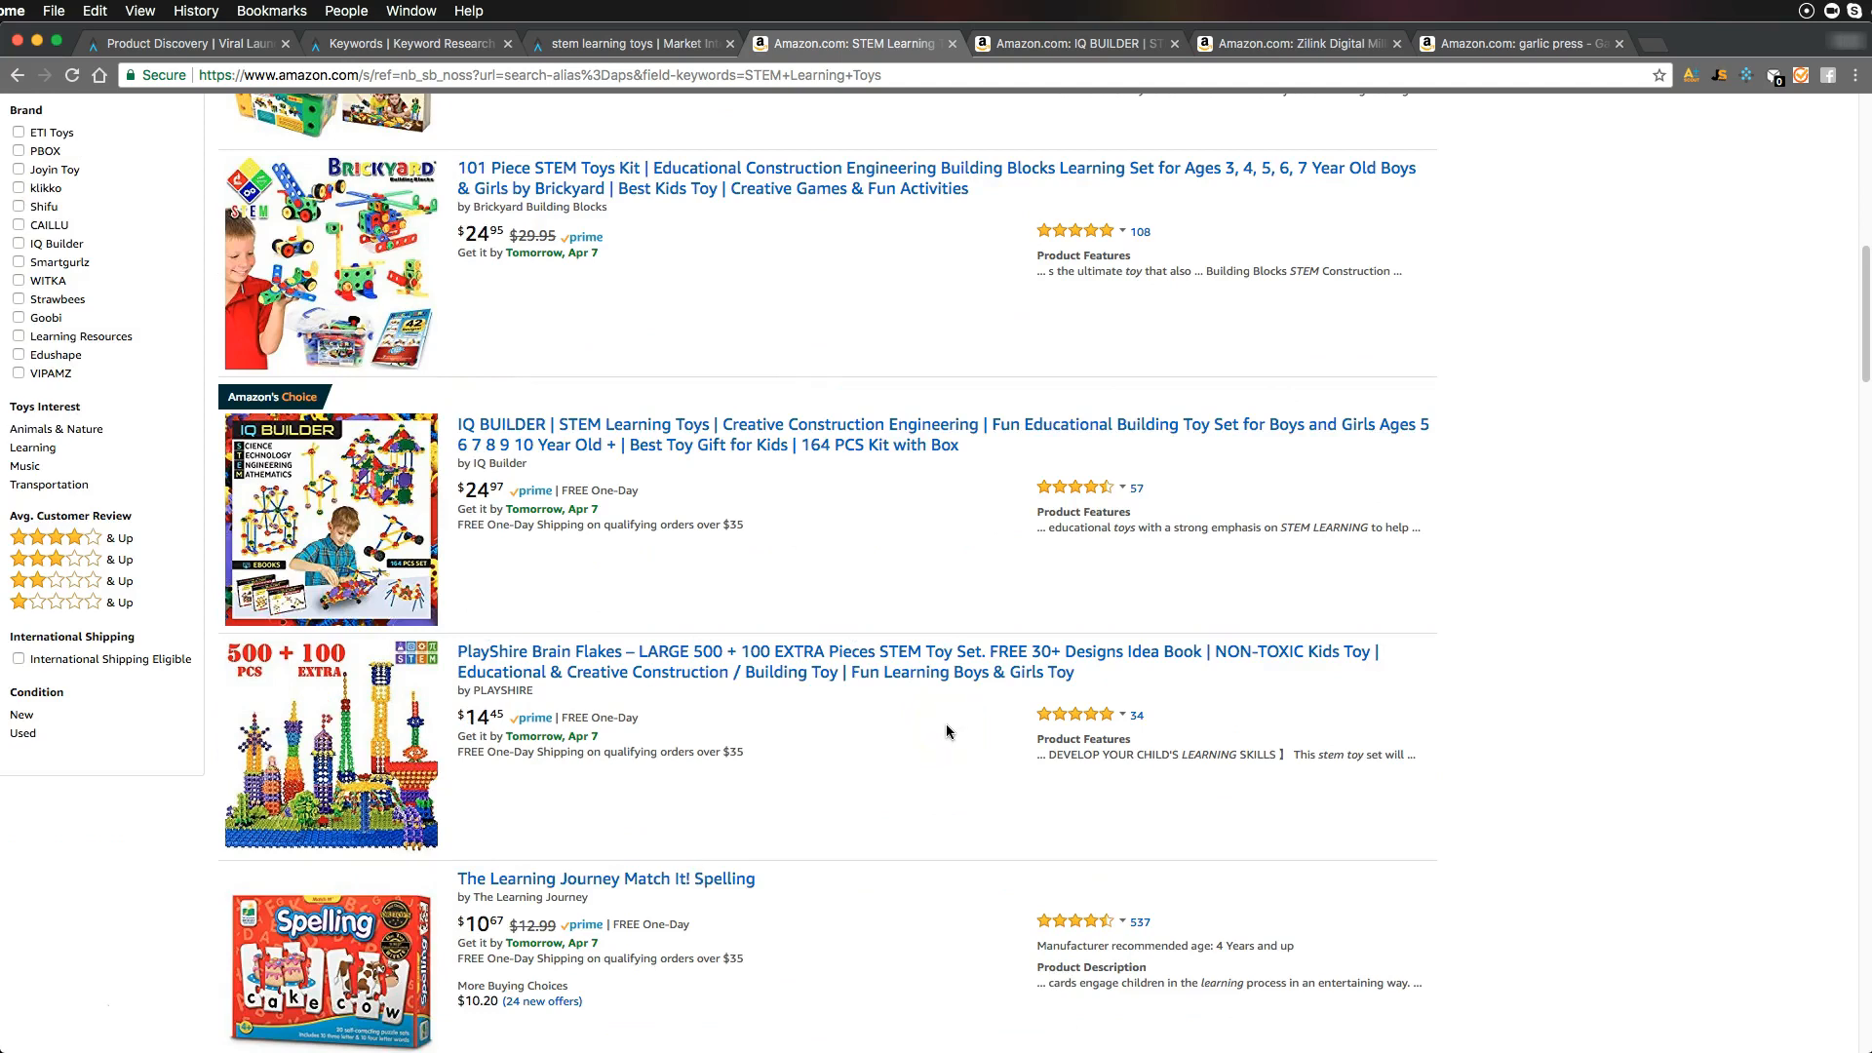
left_click(916, 731)
Return to the Product Discovery results and browse the rest of the products on page 5
left_click(634, 43)
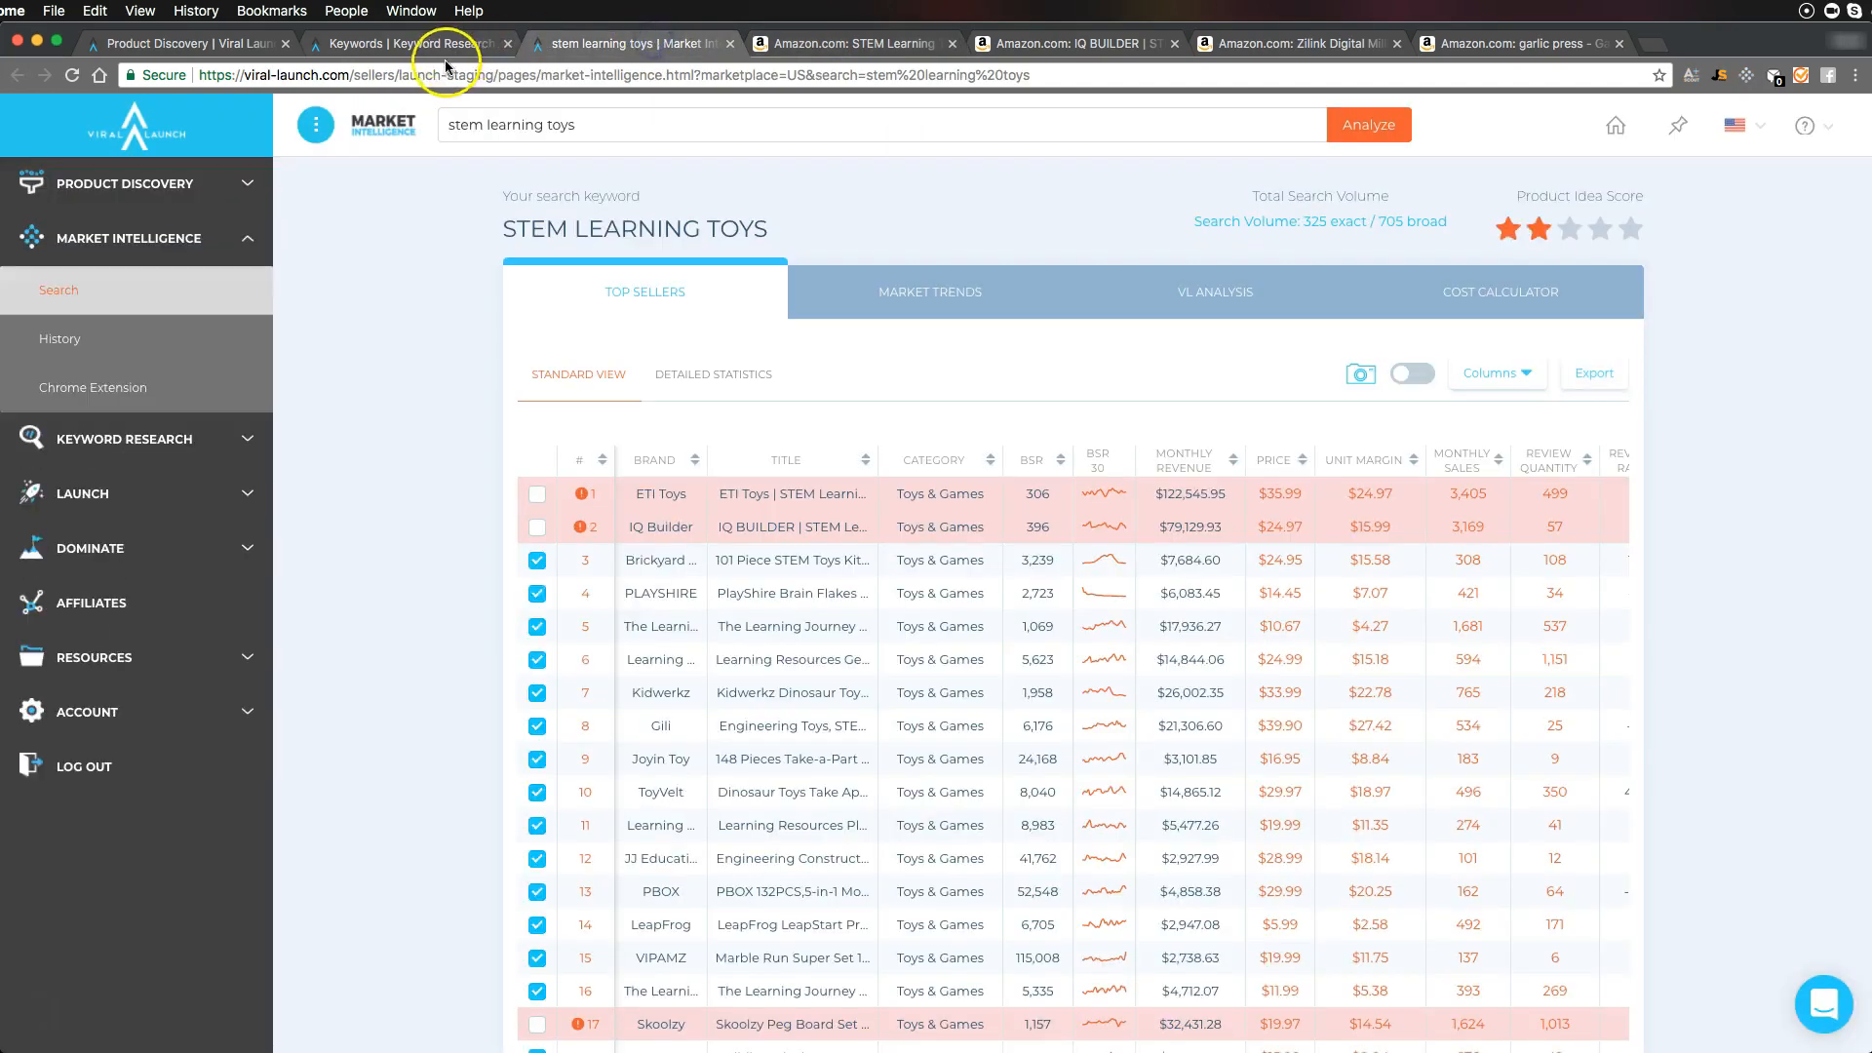
left_click(377, 44)
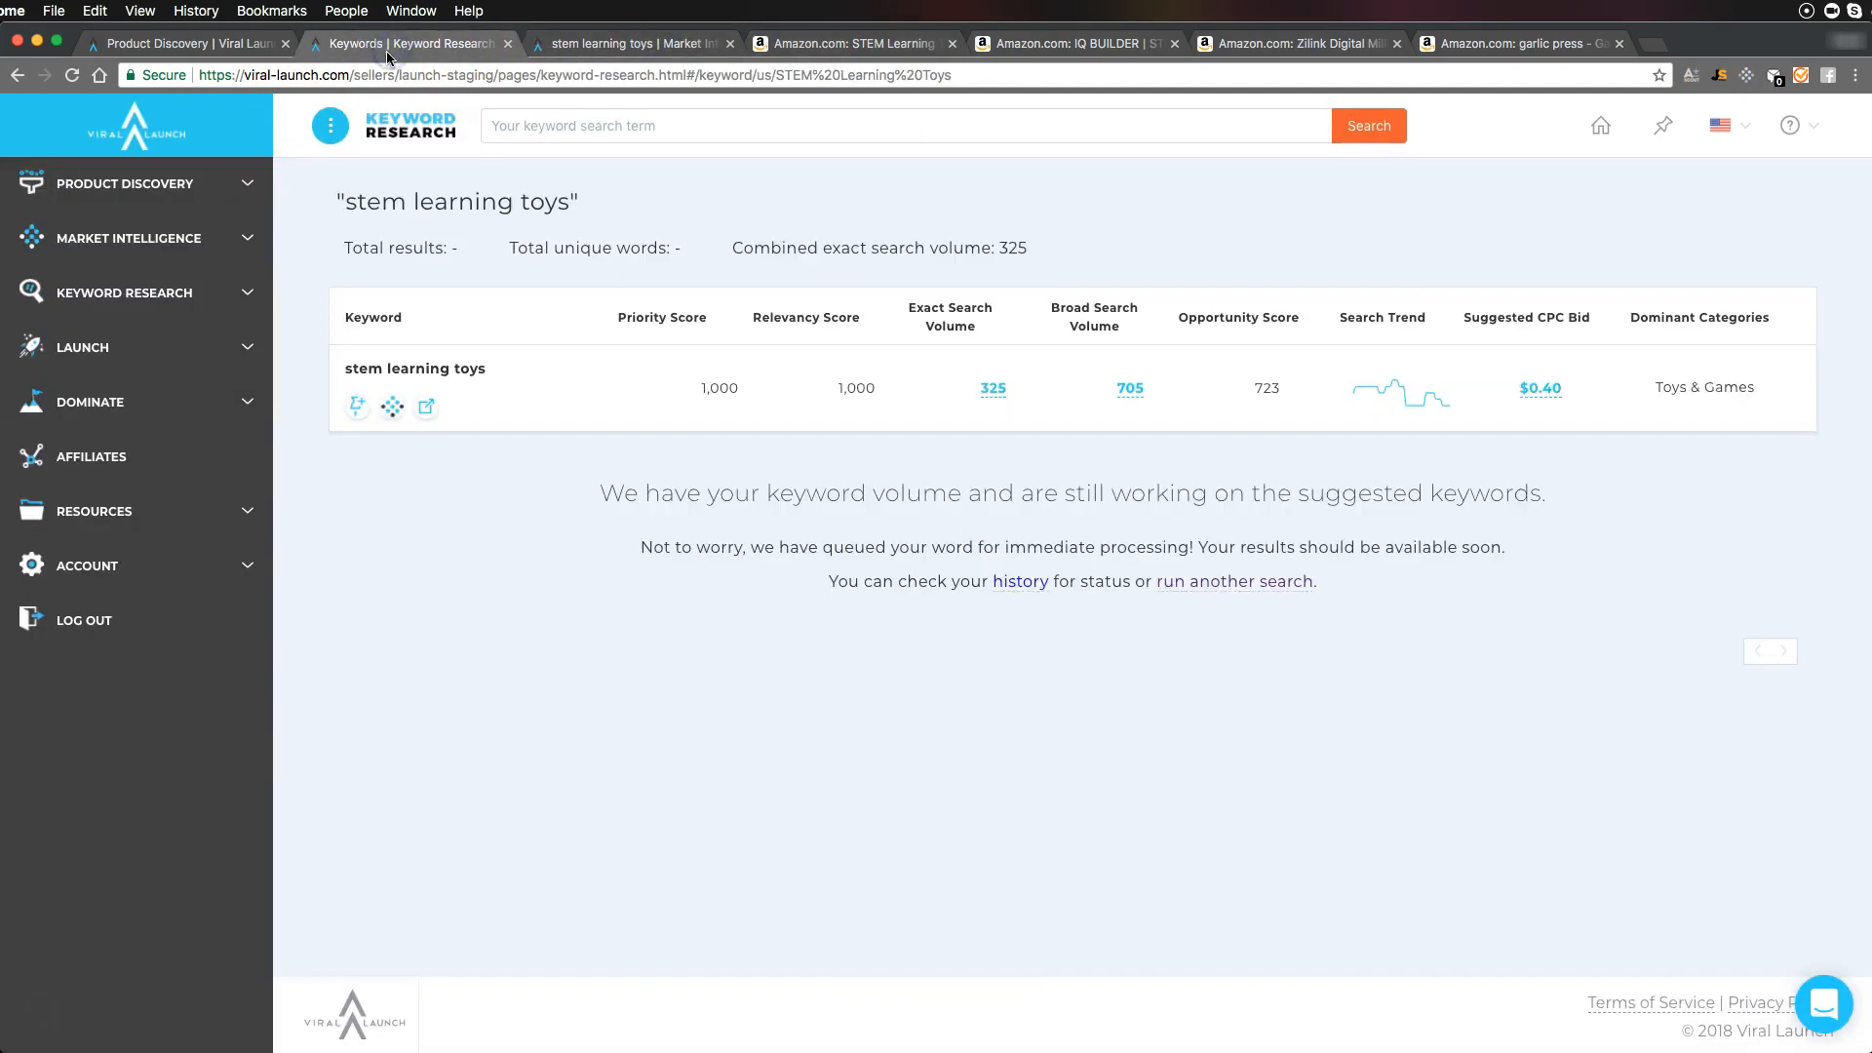
left_click(239, 44)
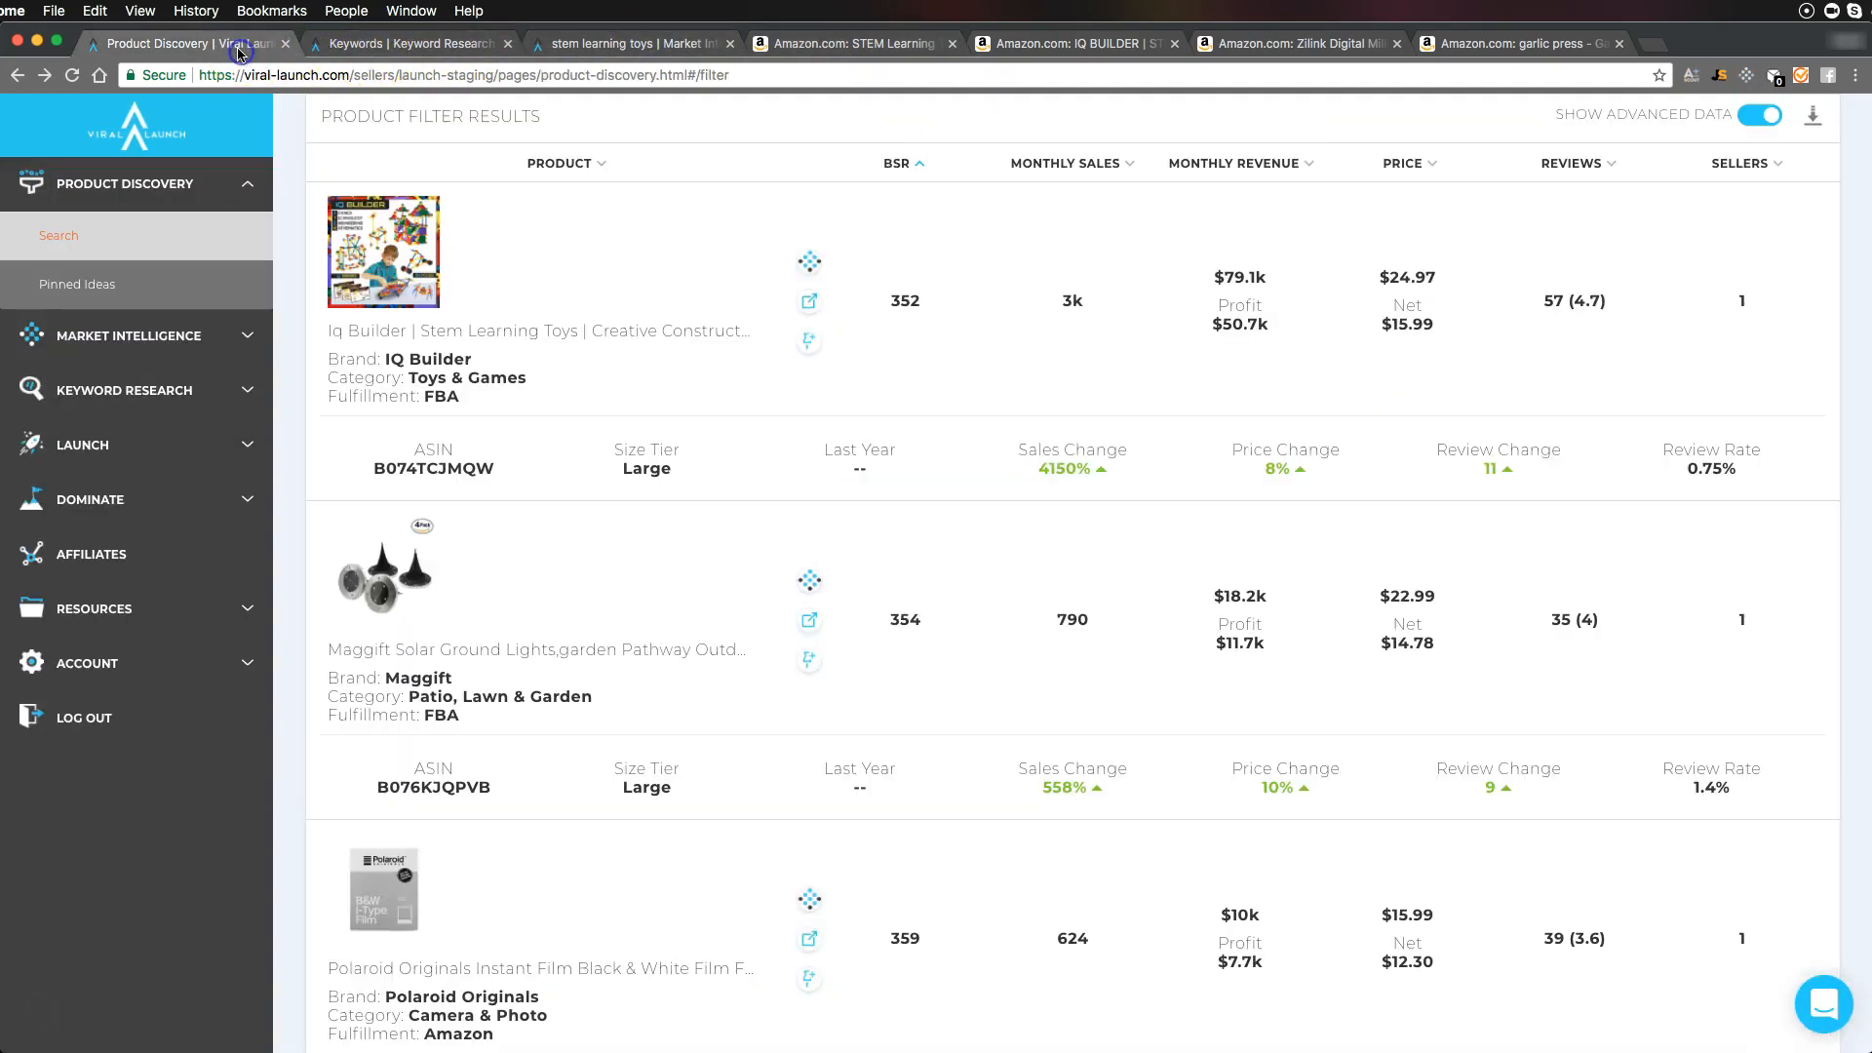
scroll(822, 540, "down", 10)
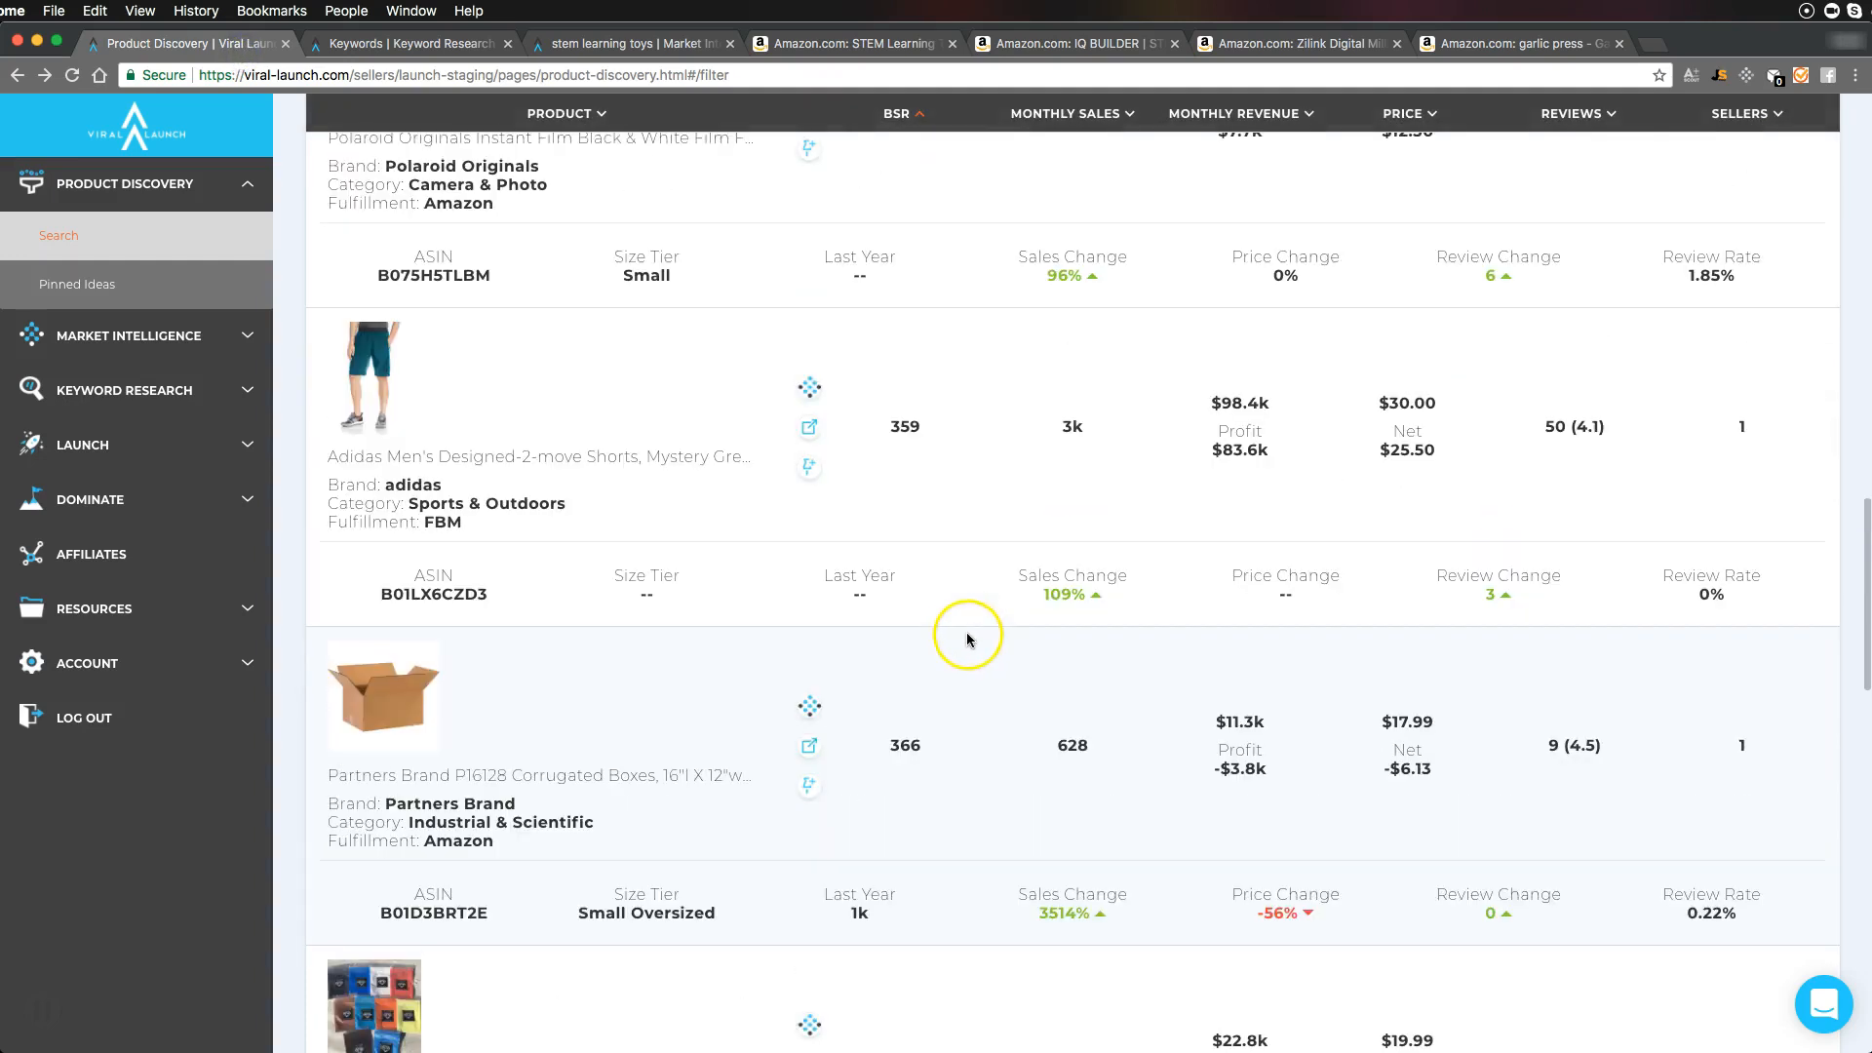
scroll(967, 642, "down", 10)
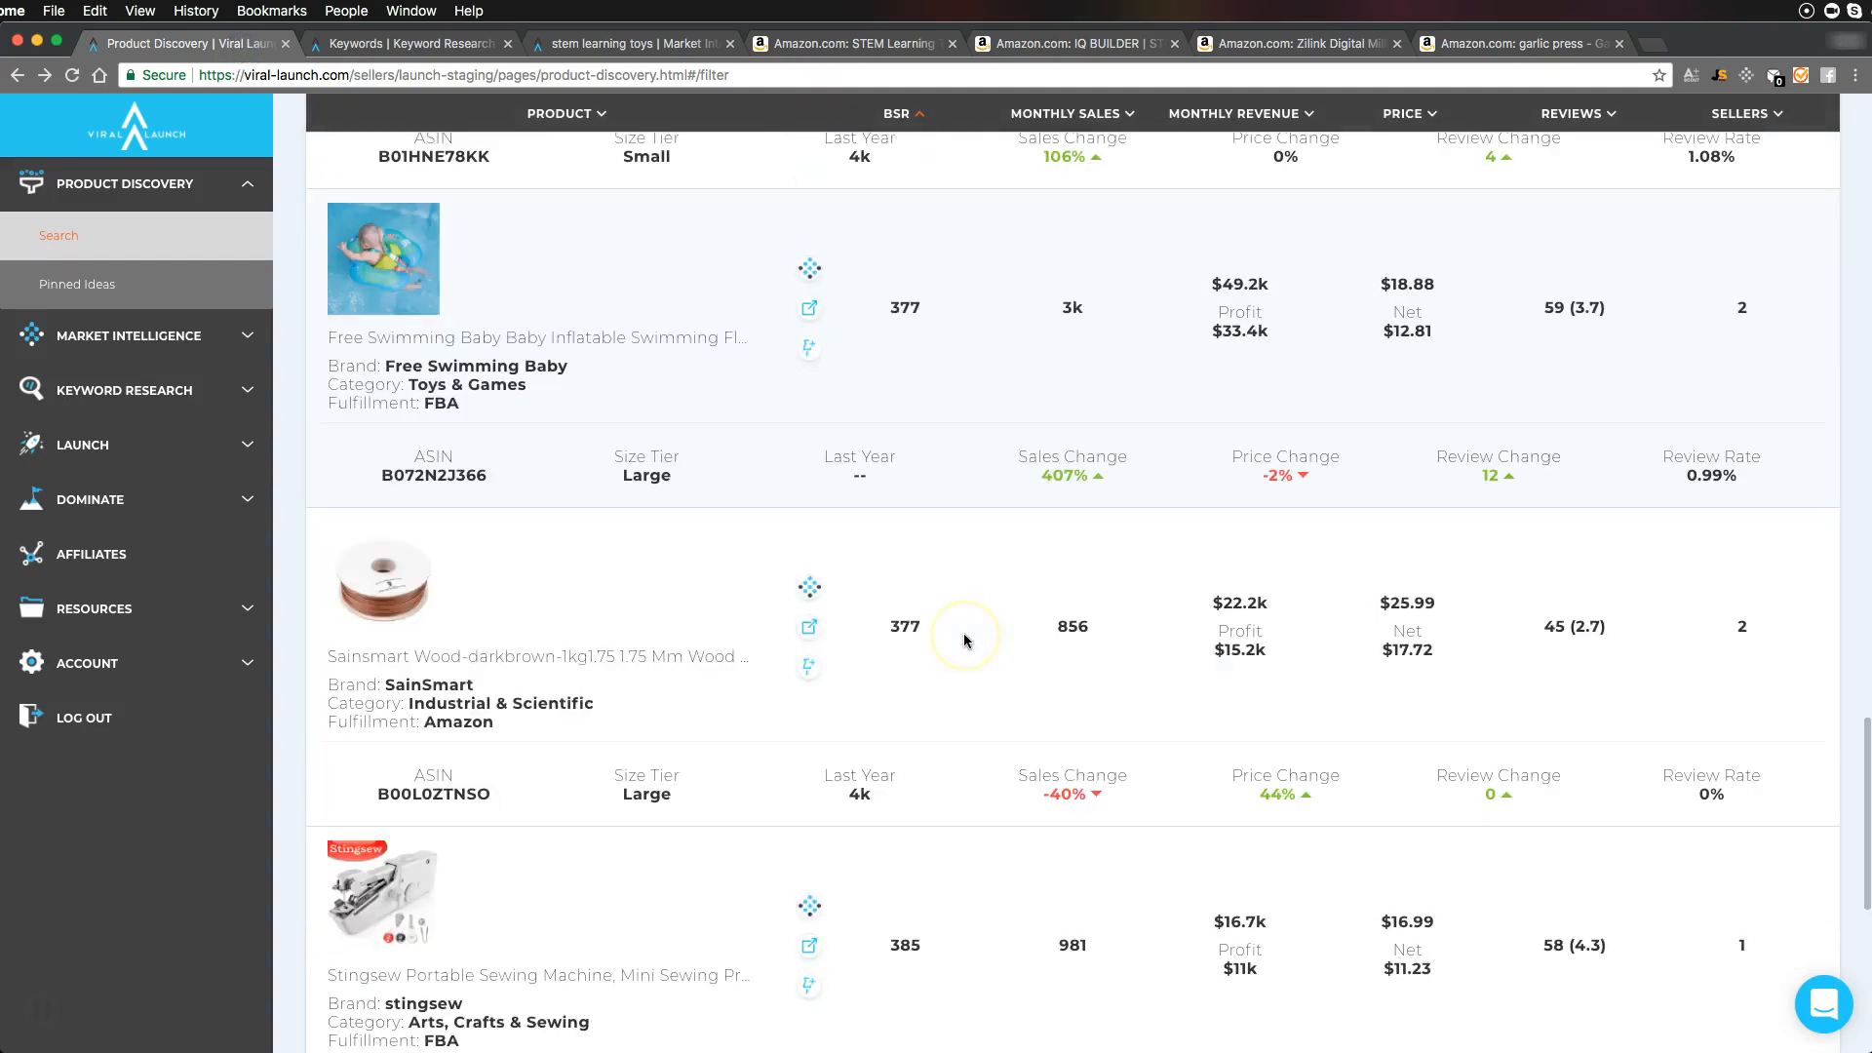
scroll(970, 634, "down", 5)
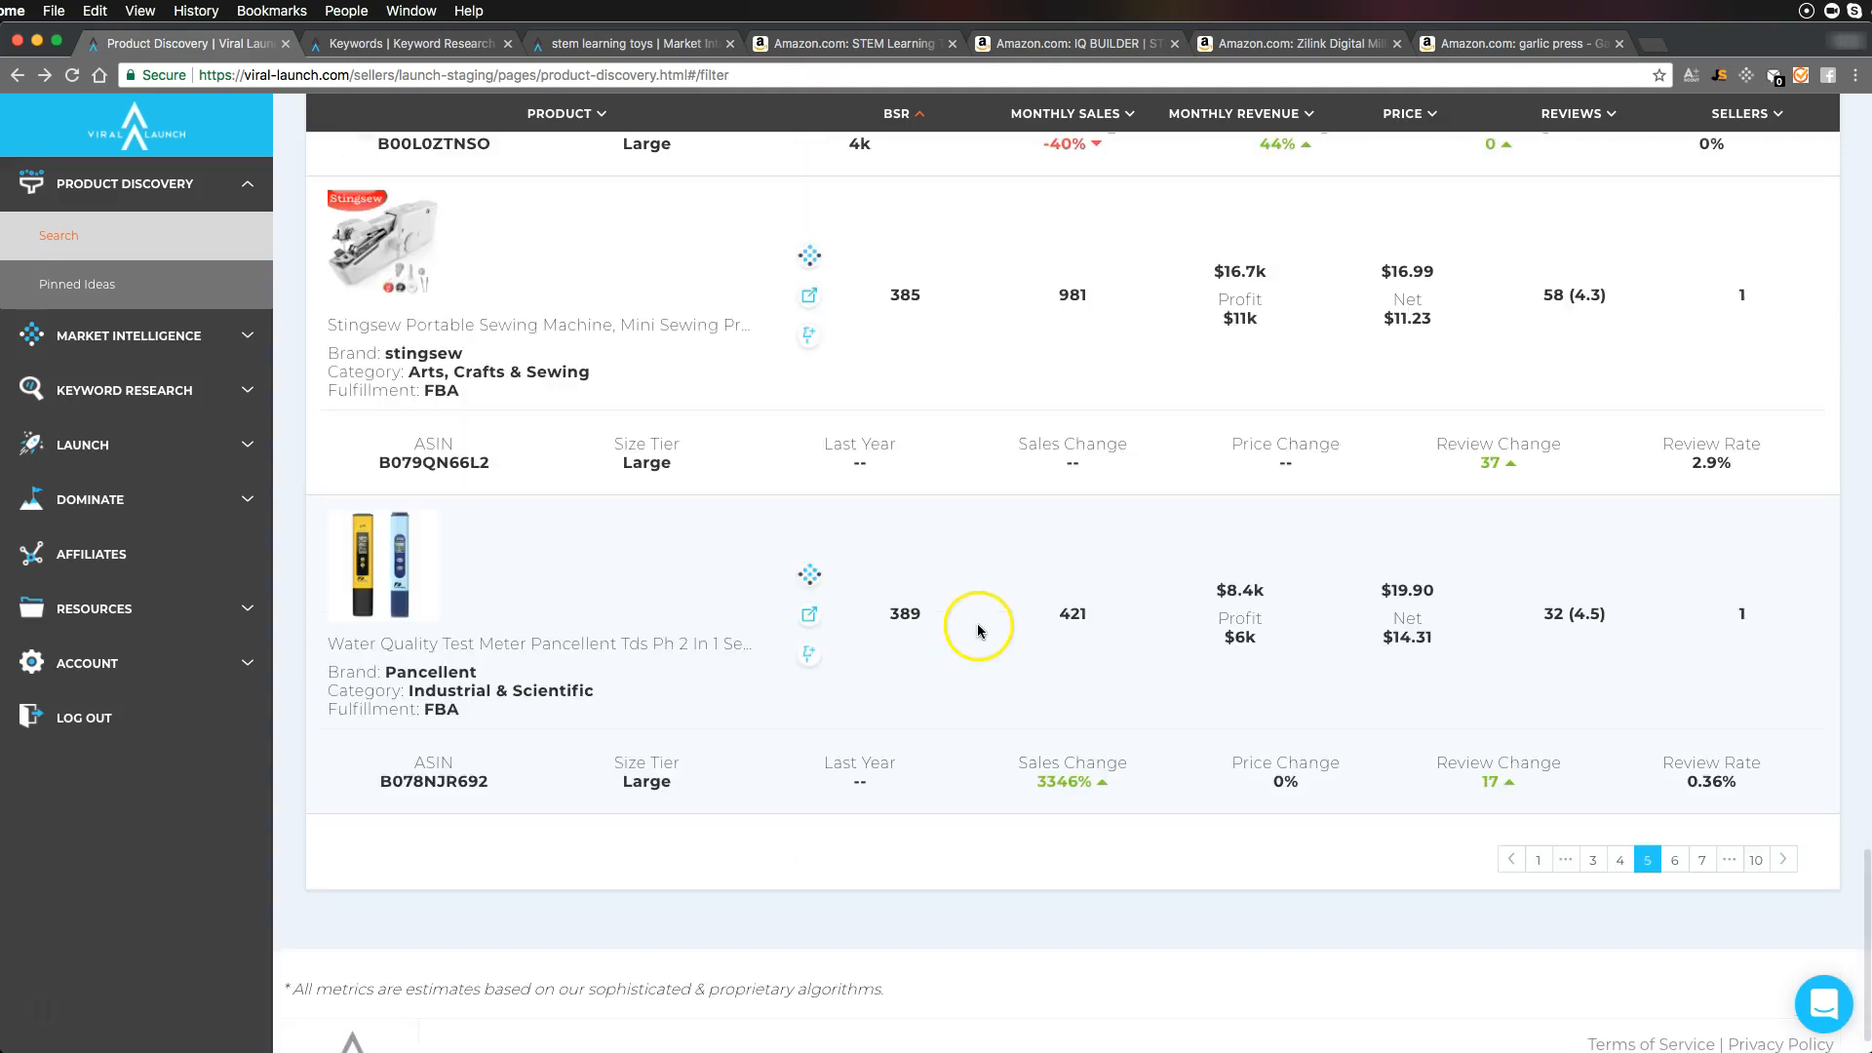
Browse page 6 of the product results and open the Amazon listing of the GreyParrot UV blacklight tape
left_click(1673, 863)
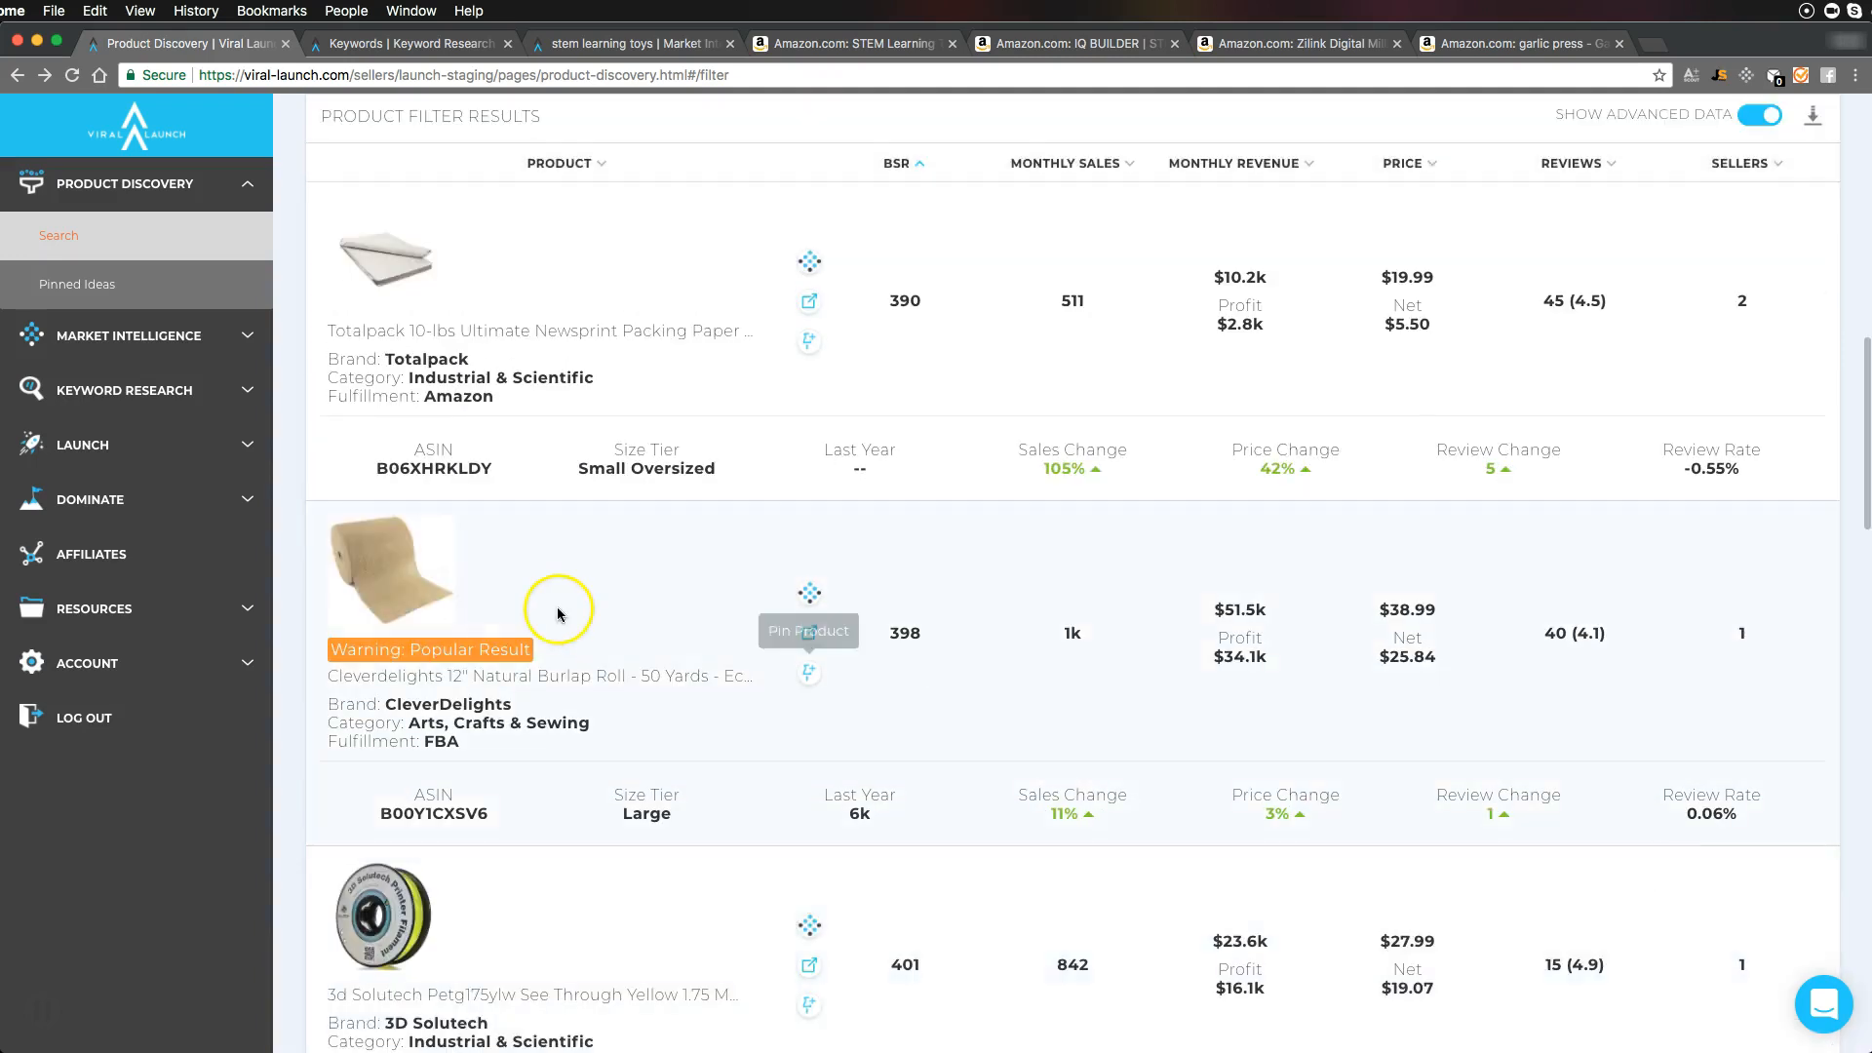
scroll(586, 613, "down", 5)
scroll(589, 605, "down", 3)
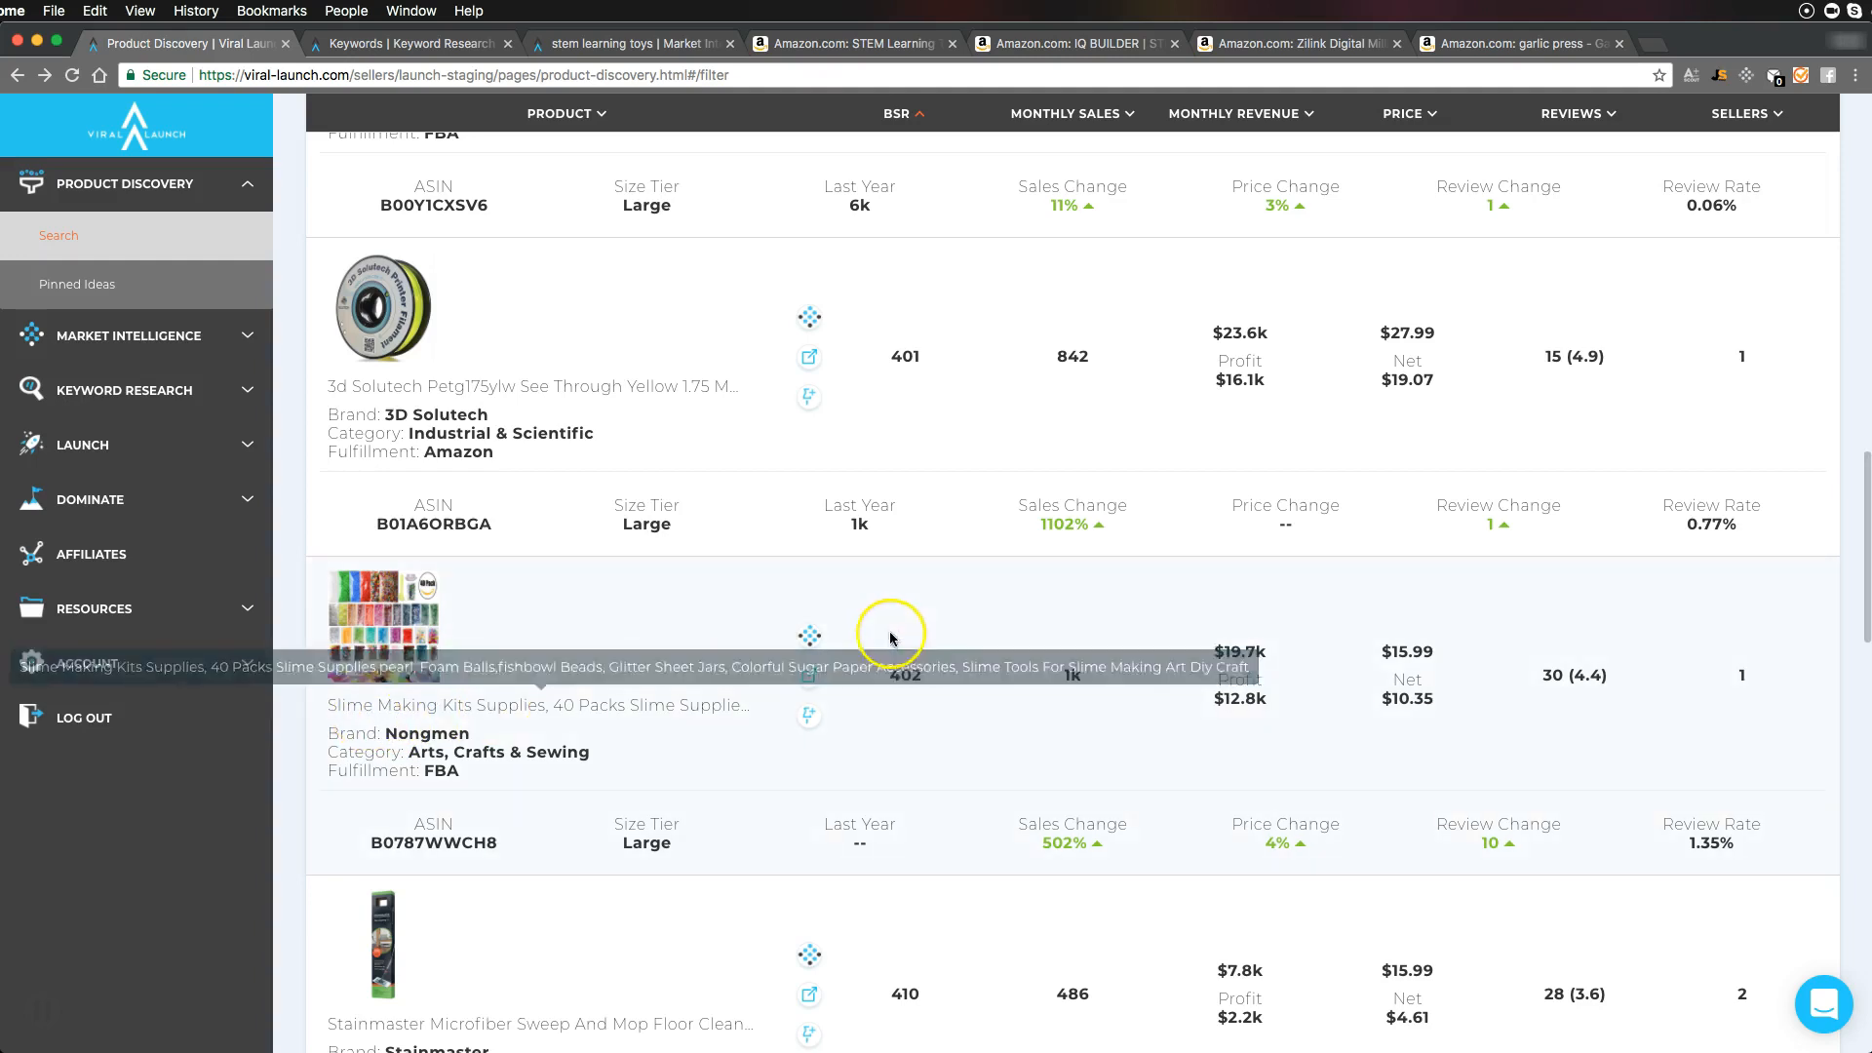
scroll(890, 634, "down", 3)
scroll(971, 651, "down", 5)
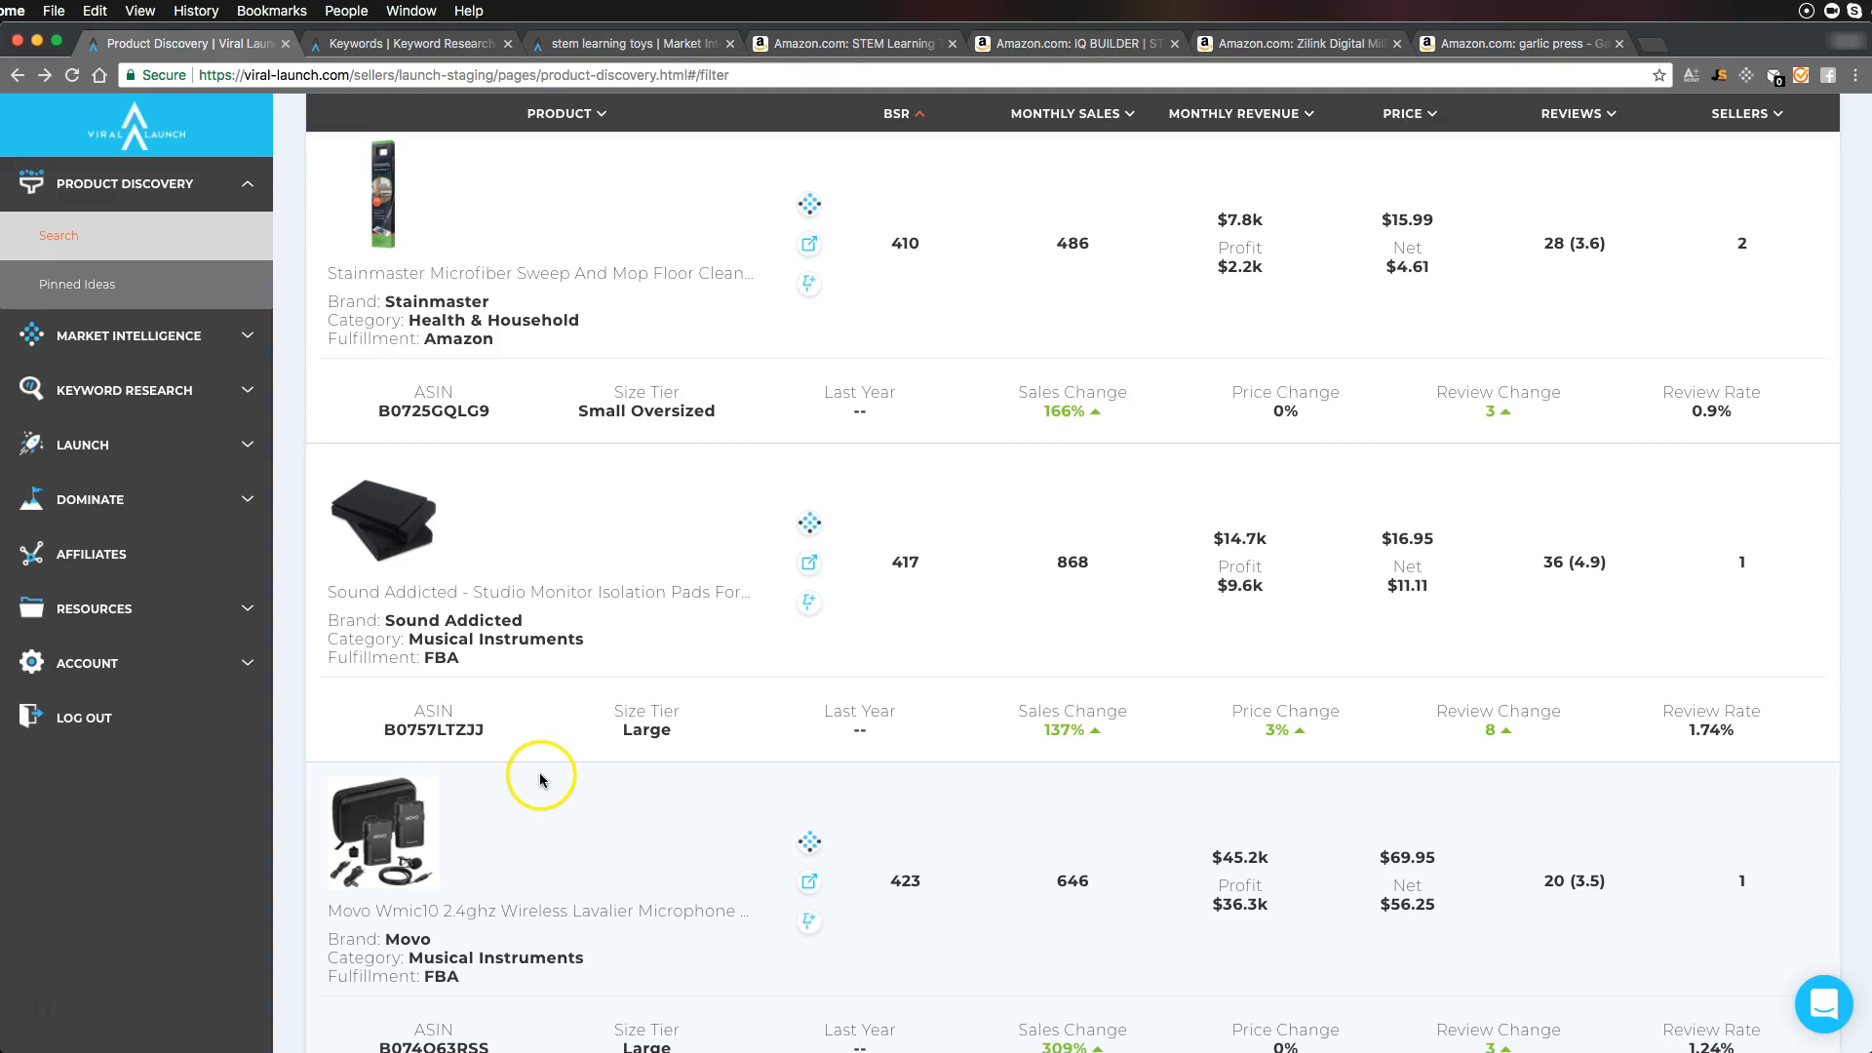
scroll(539, 780, "down", 4)
scroll(608, 726, "down", 4)
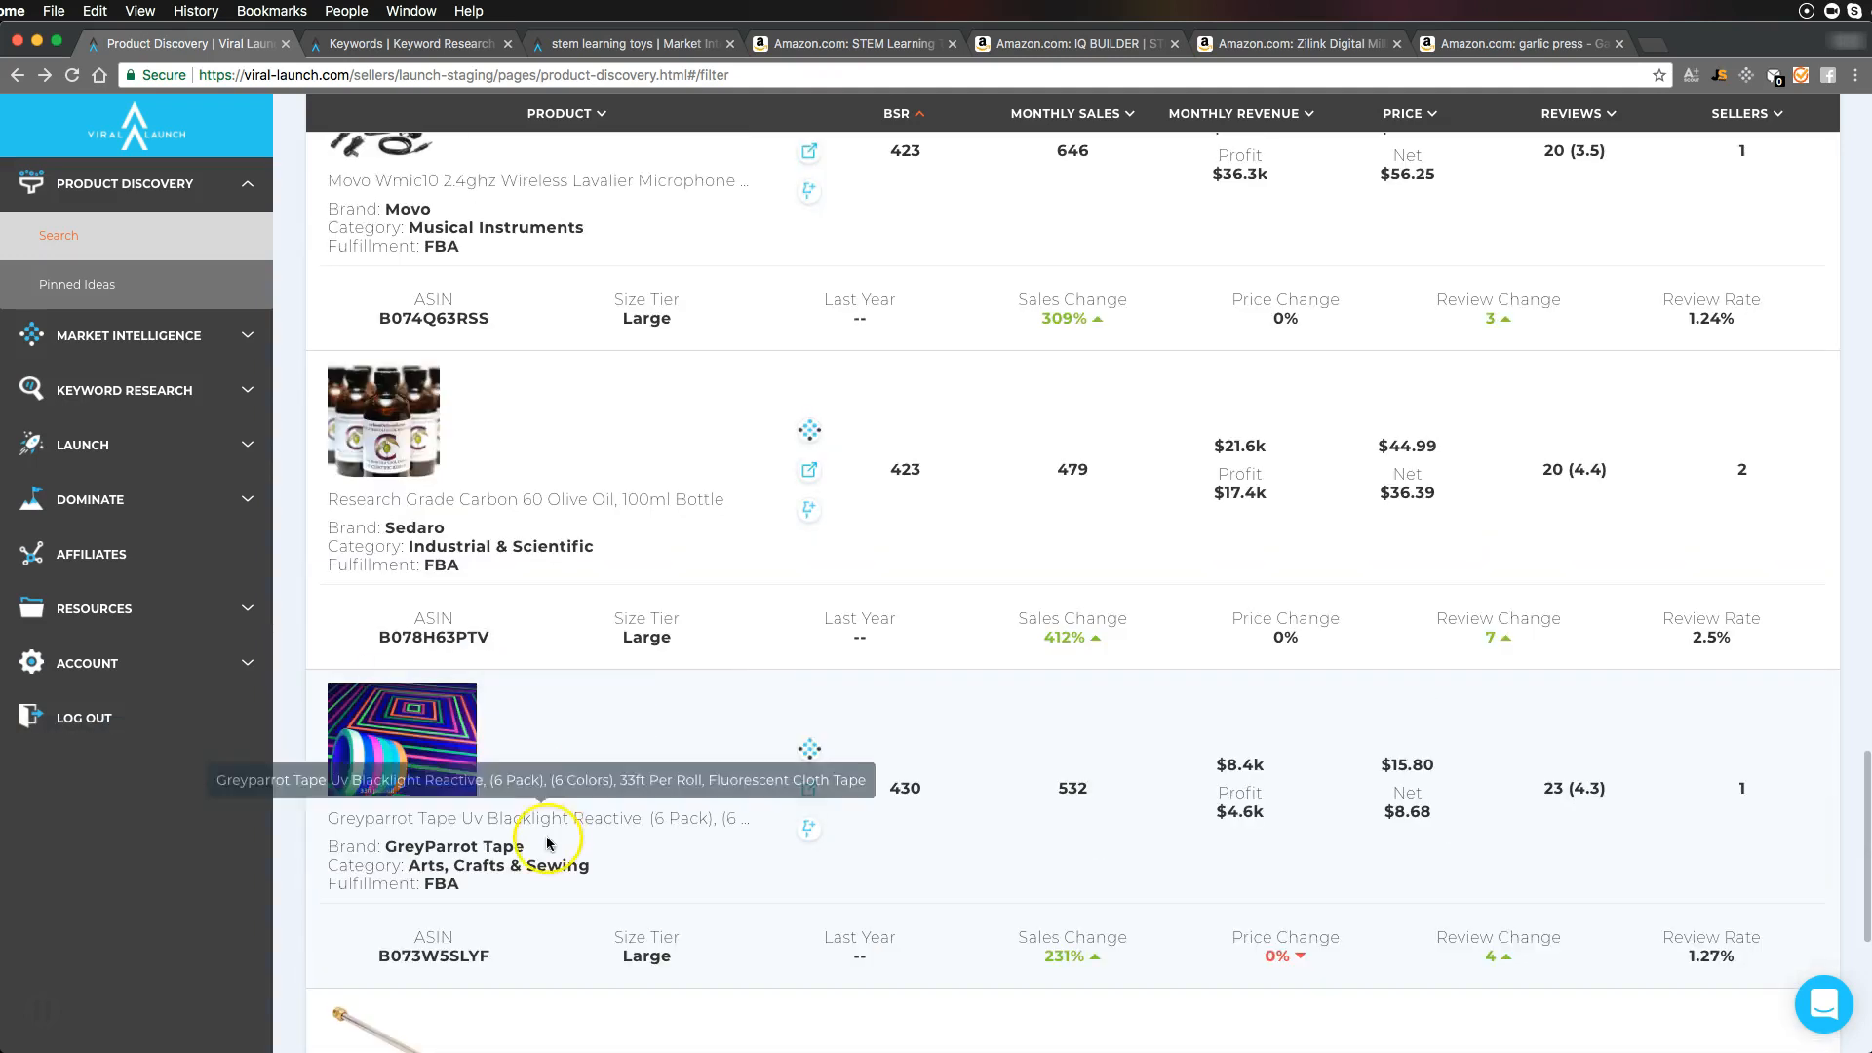
left_click(810, 788)
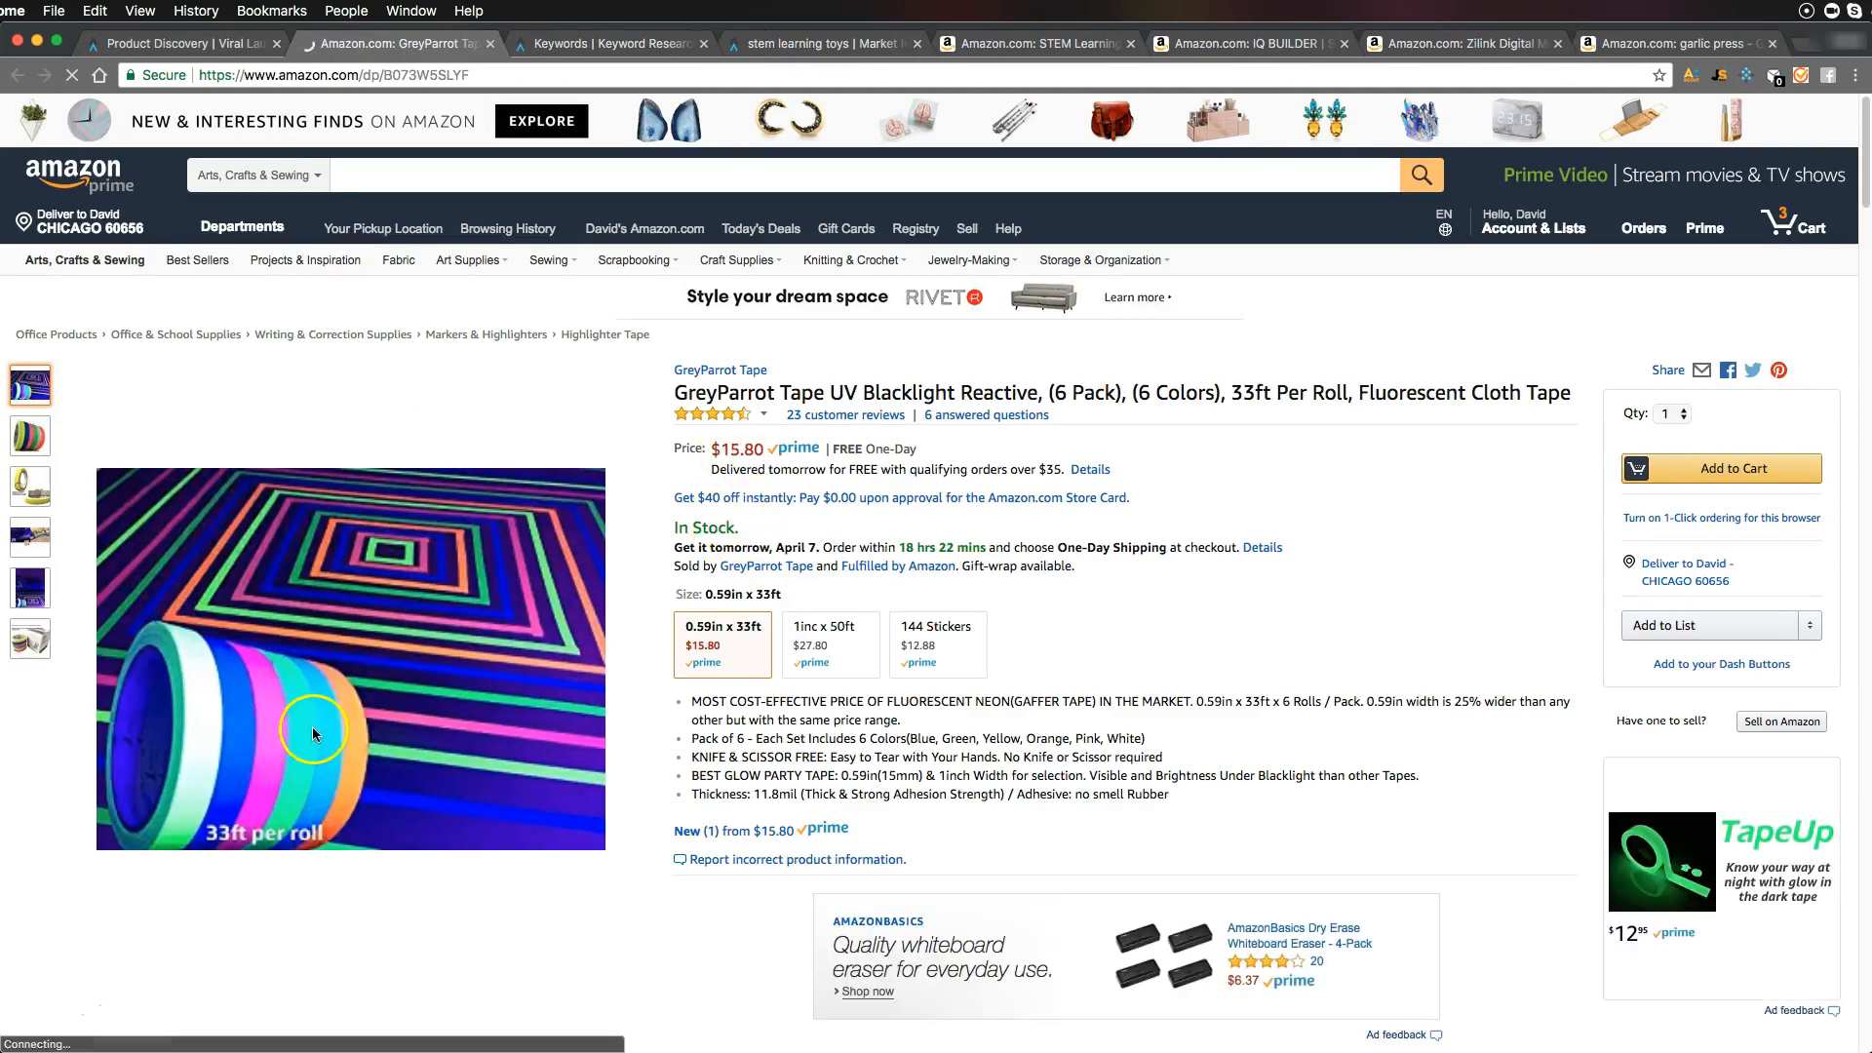
Move the browser tab with the Amazon STEM Learning Toys results directly after the Keyword Research tab
left_click(593, 49)
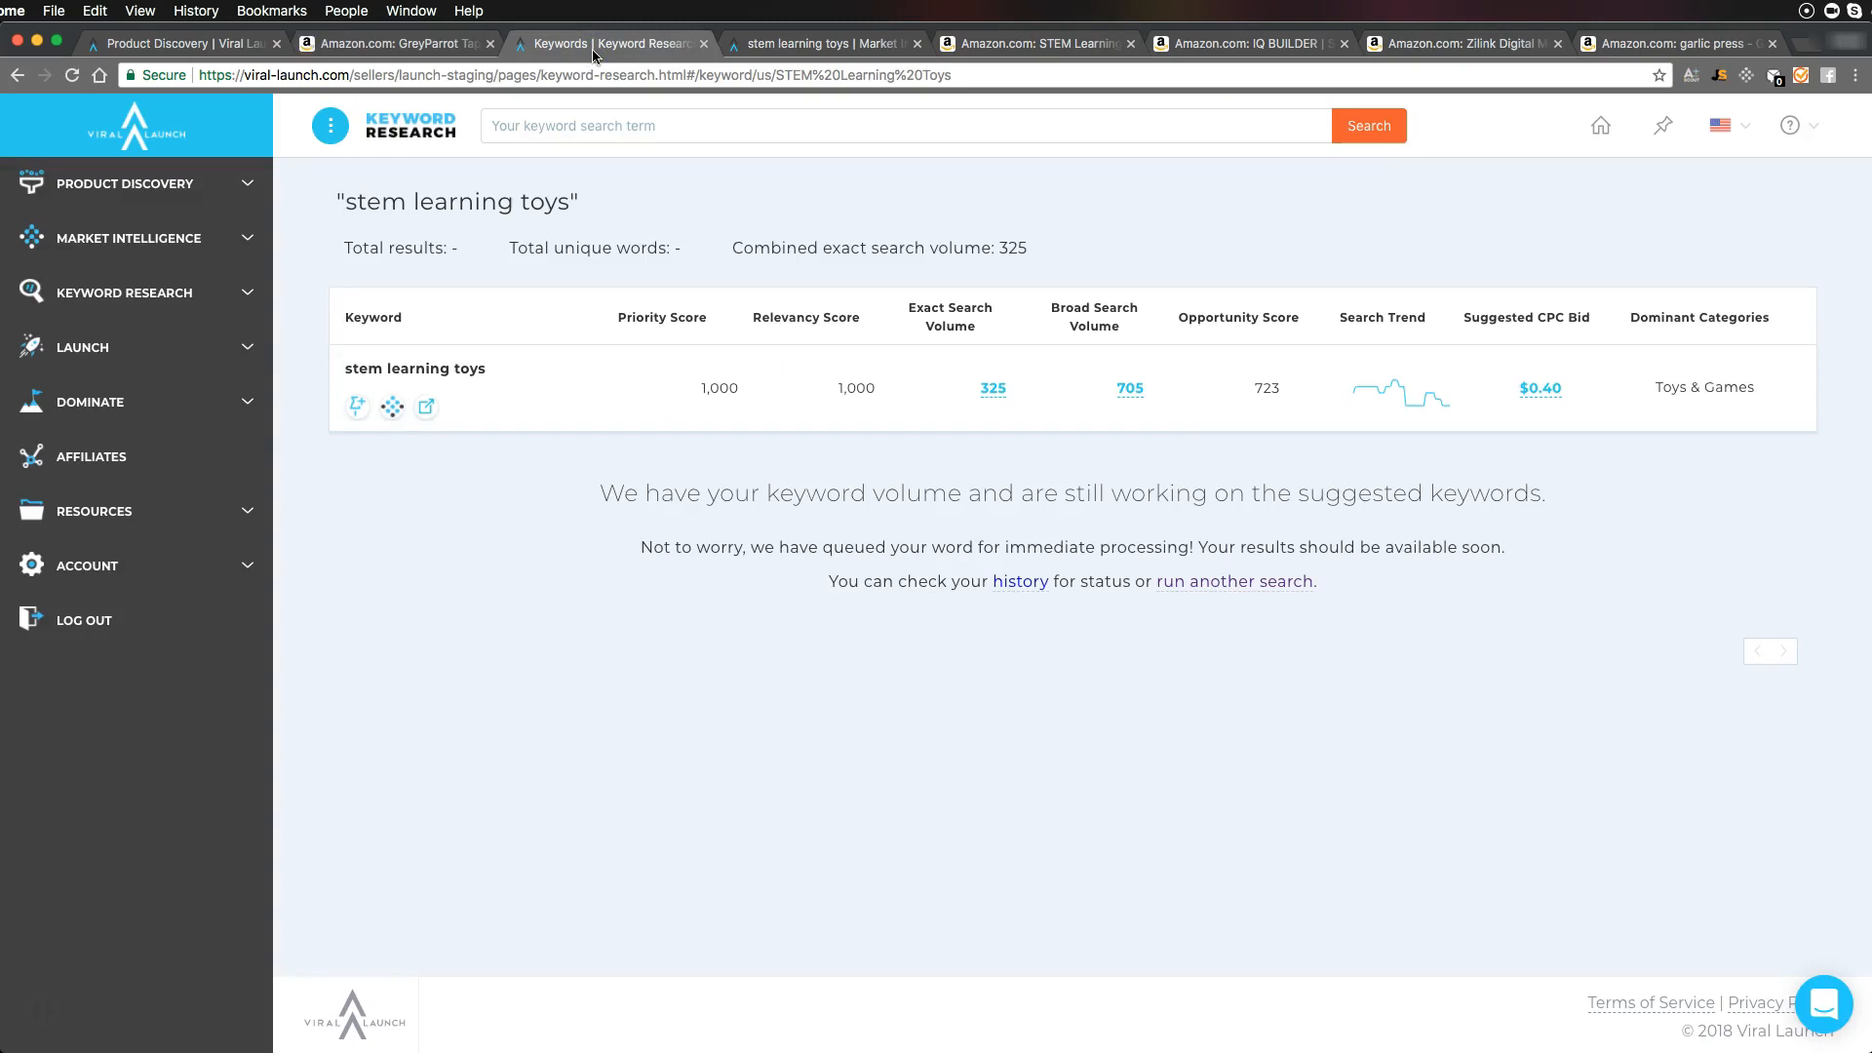
left_click(1033, 48)
left_click_drag(1033, 51, 824, 48)
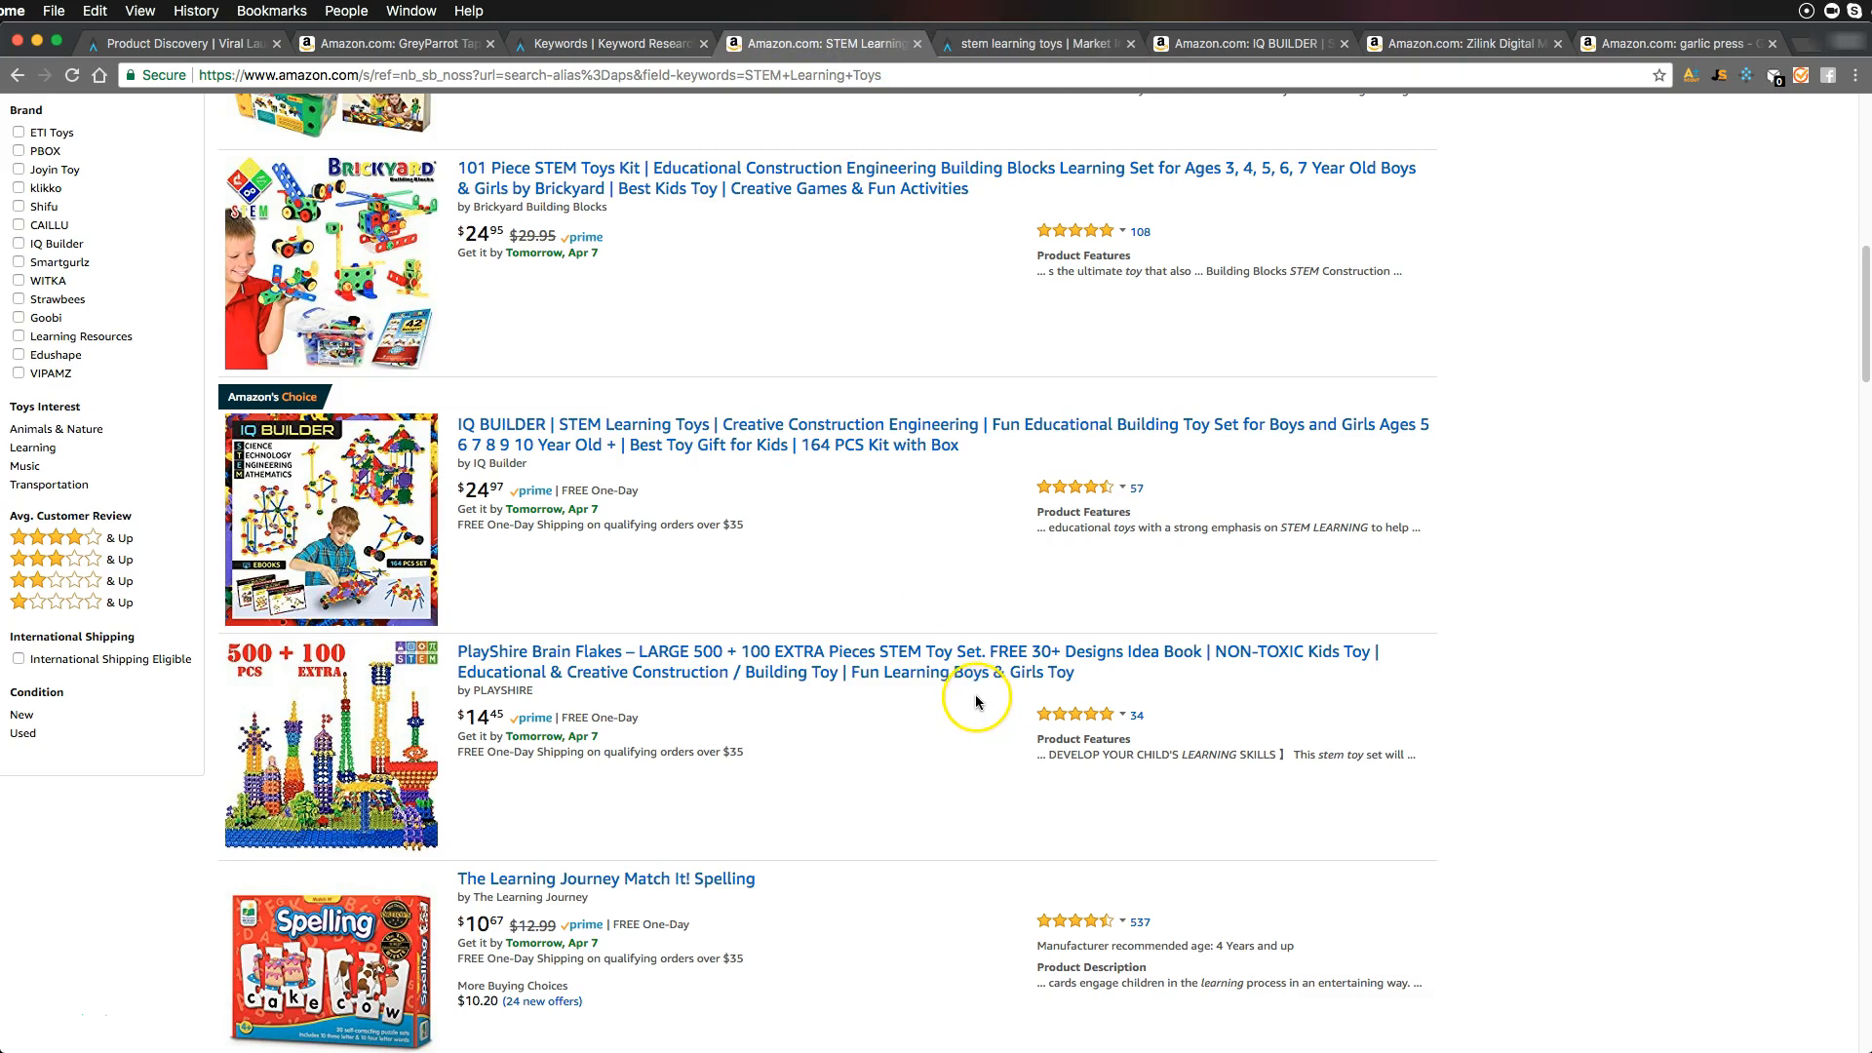
Open the IQ Builder listing from the results, view its product images, and move its tab directly after the Product Discovery tab
left_click(894, 447)
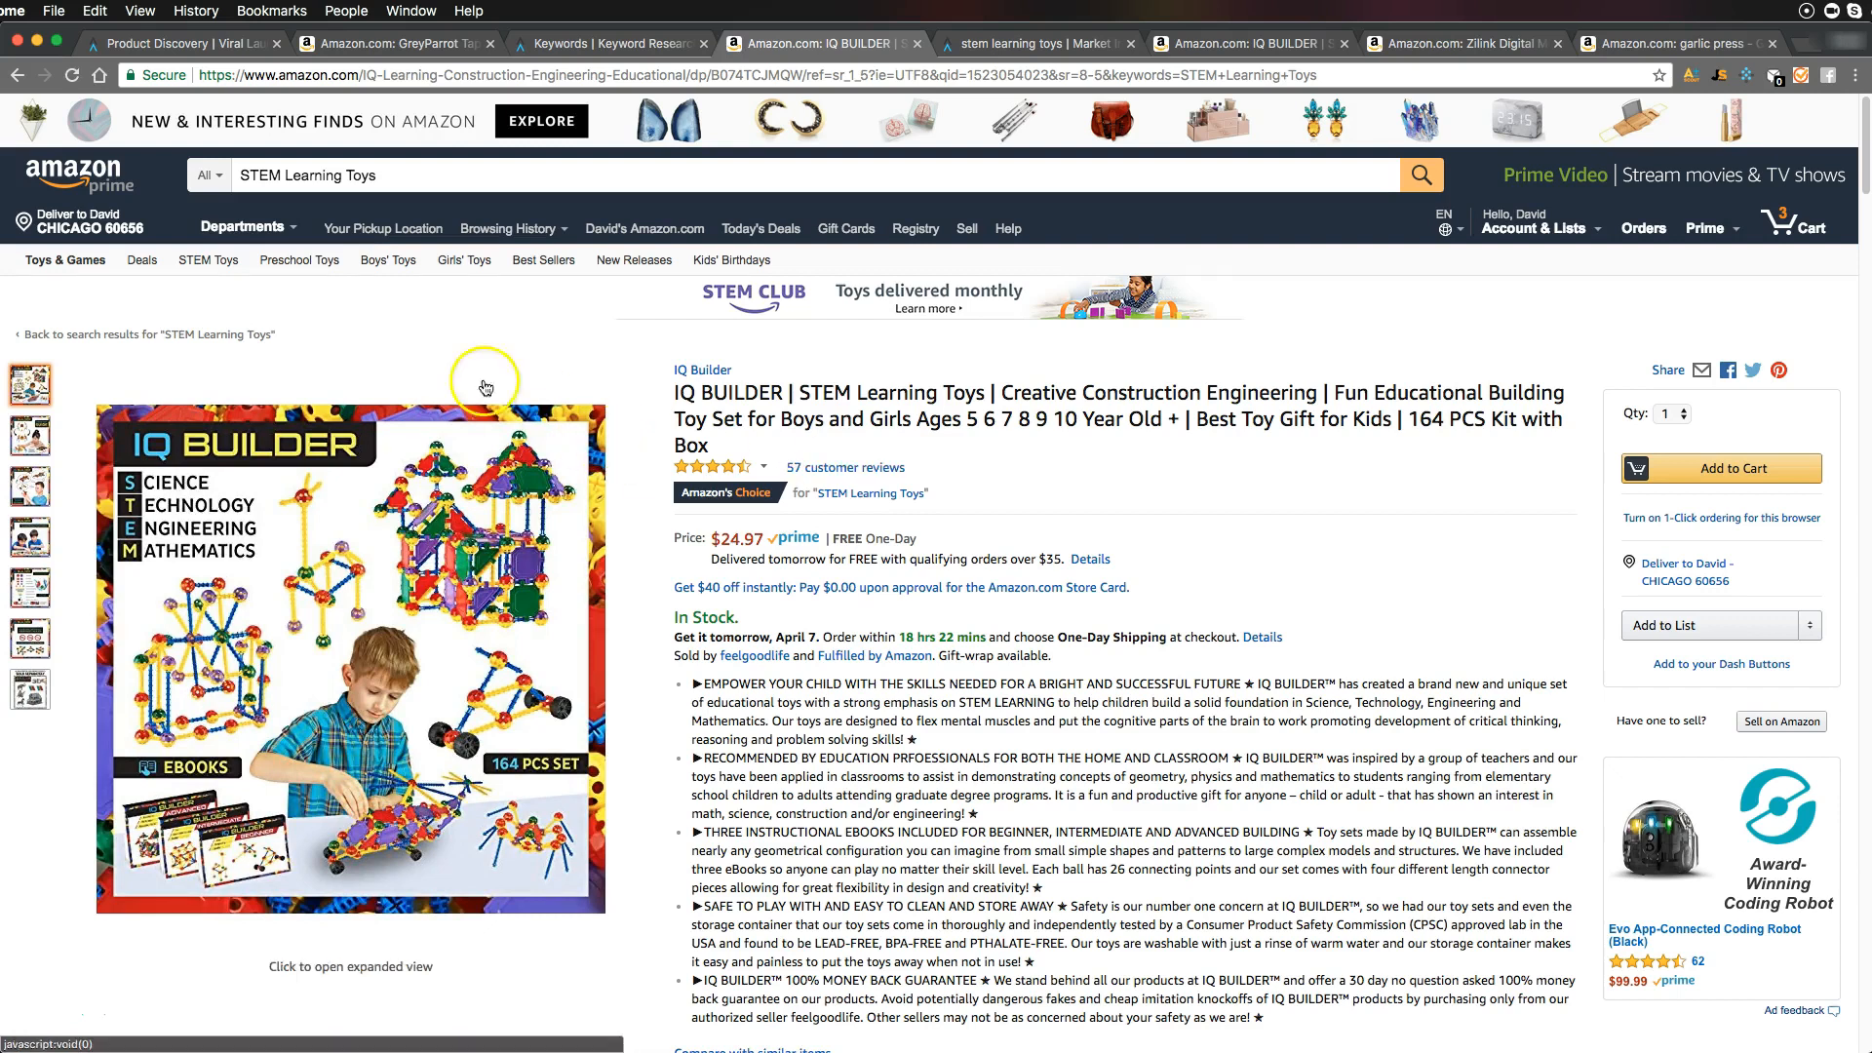
left_click(32, 493)
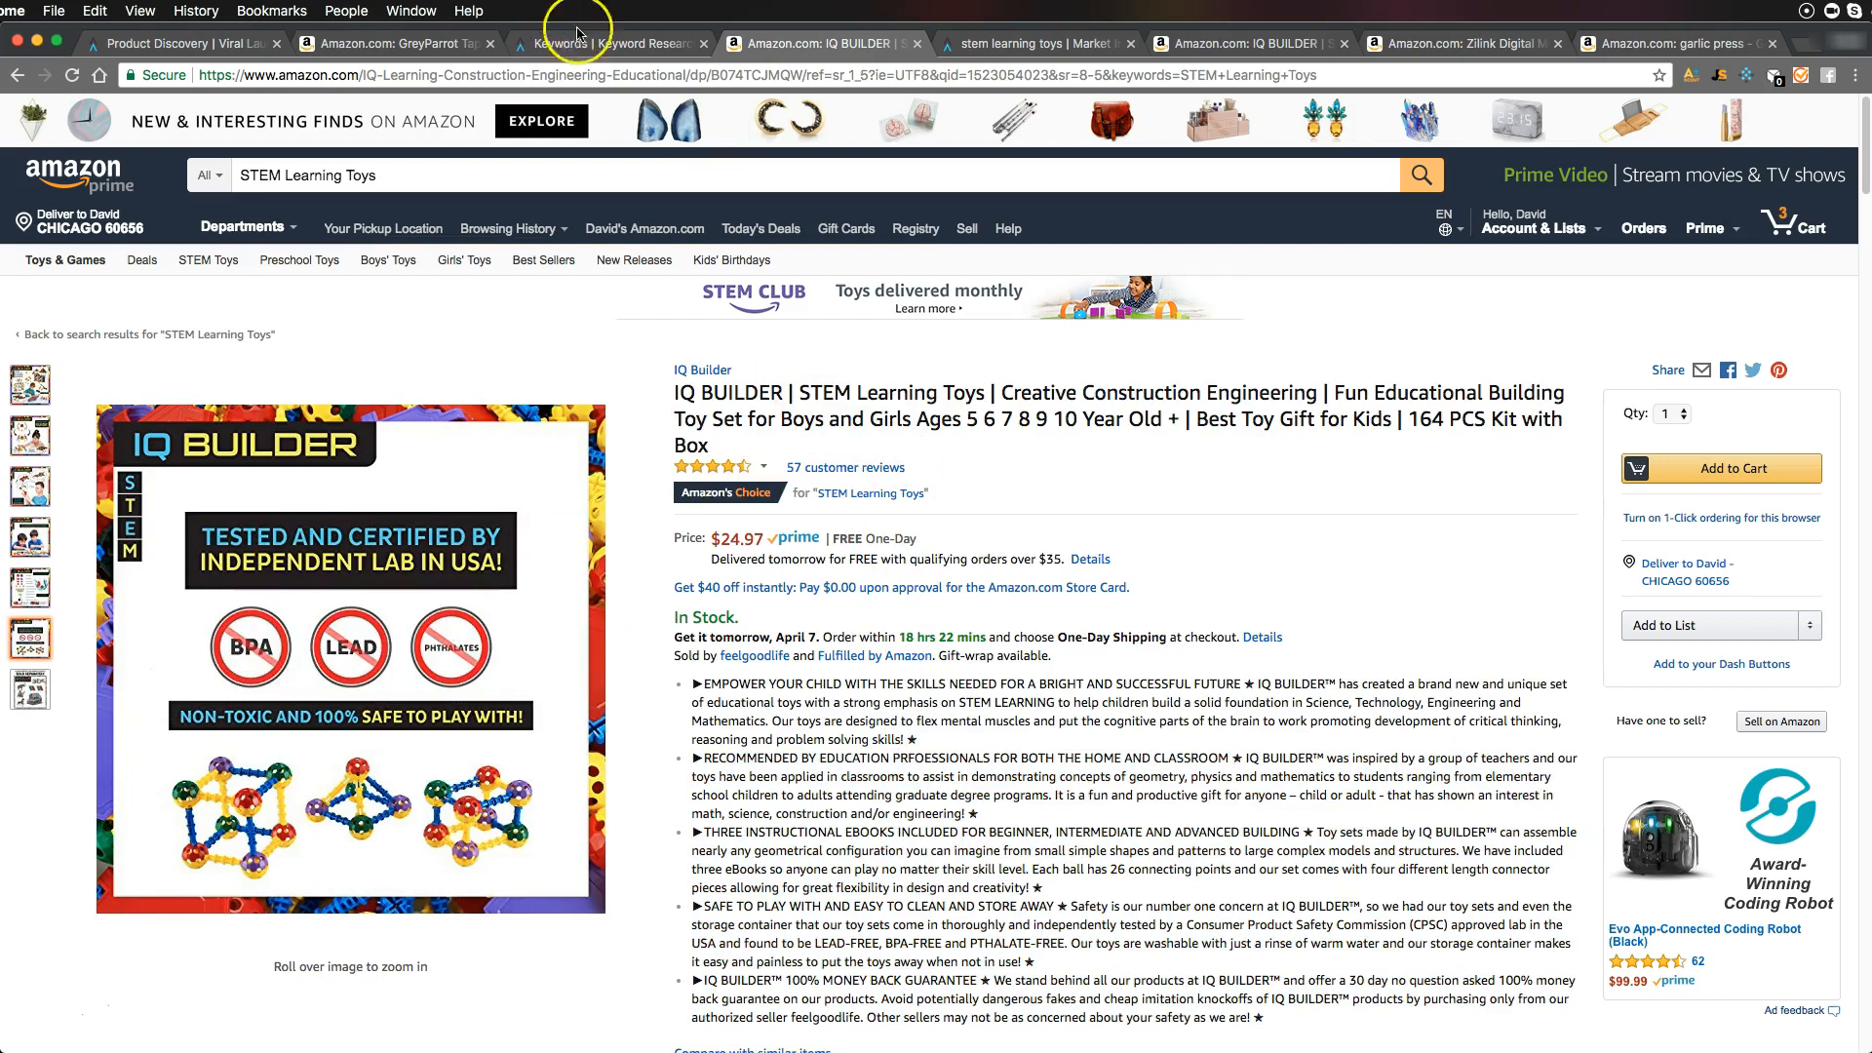
left_click_drag(769, 46, 435, 57)
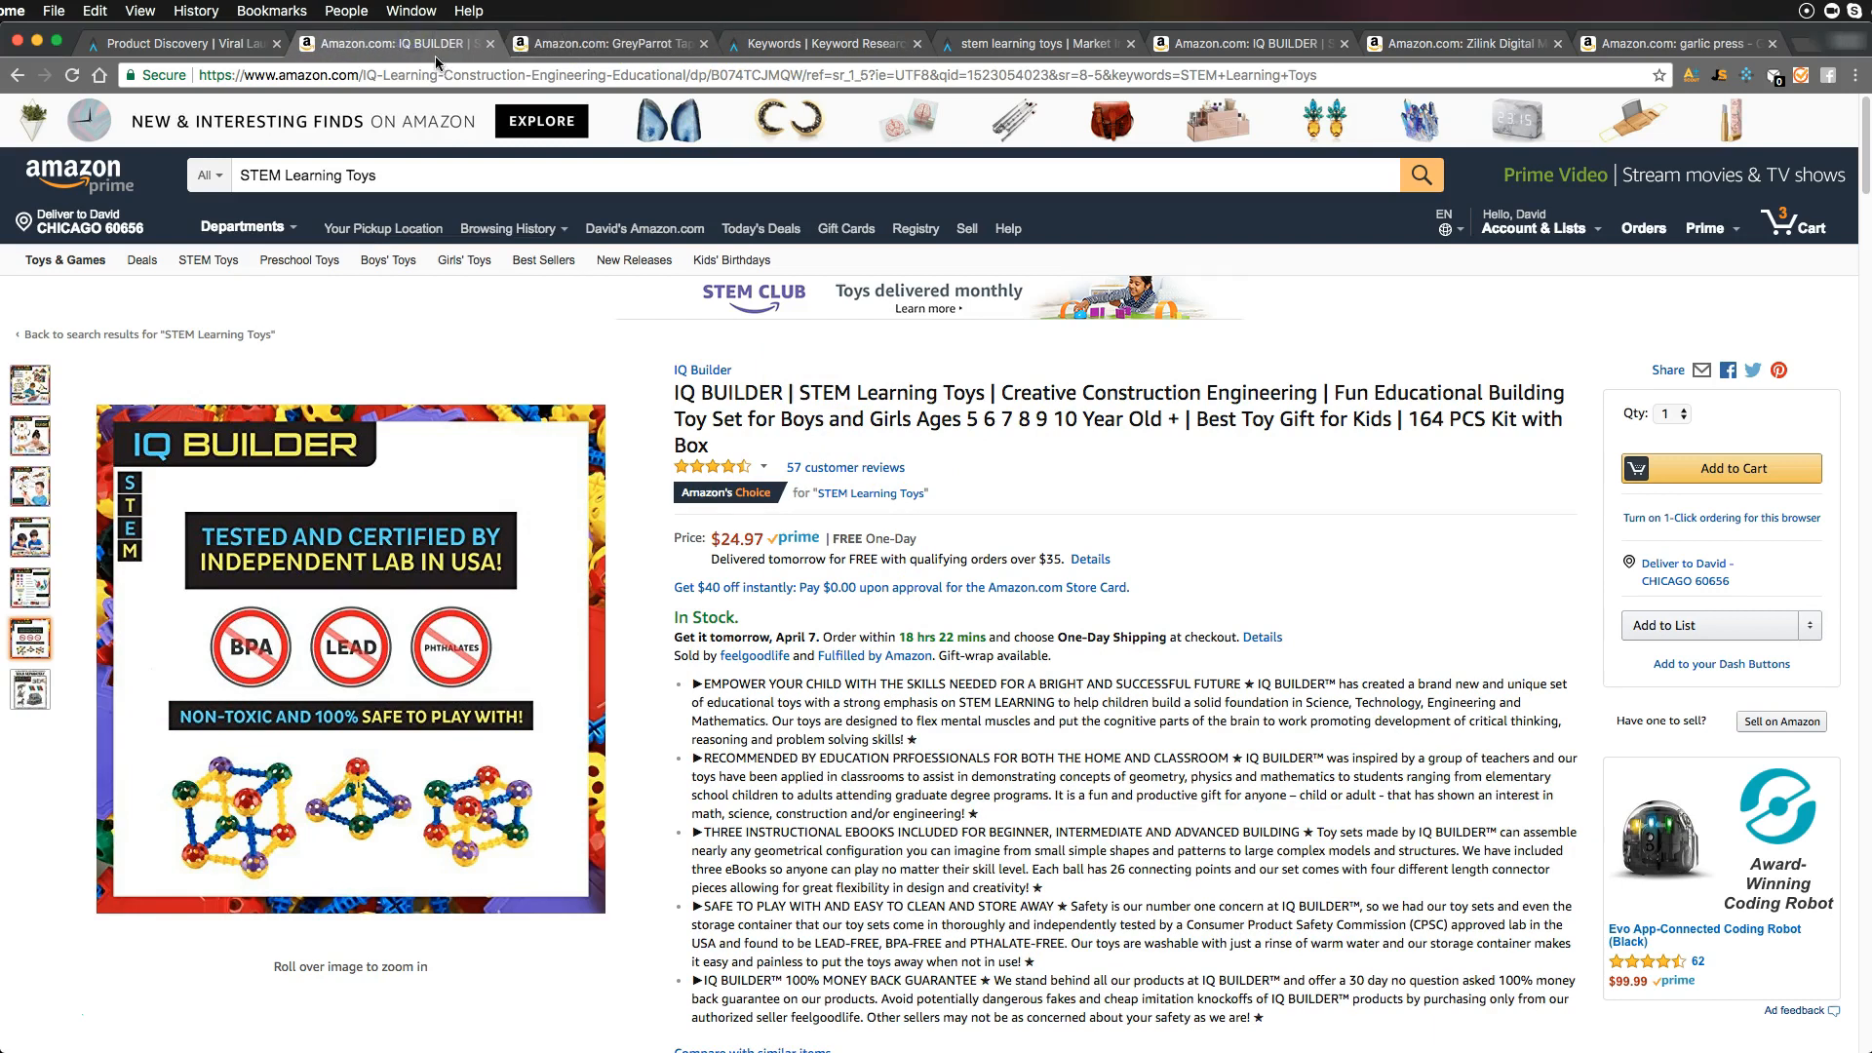
Return to the Product Discovery results and show the options available under Market Intelligence and Keyword Research
left_click(191, 59)
scroll(702, 531, "up", 2)
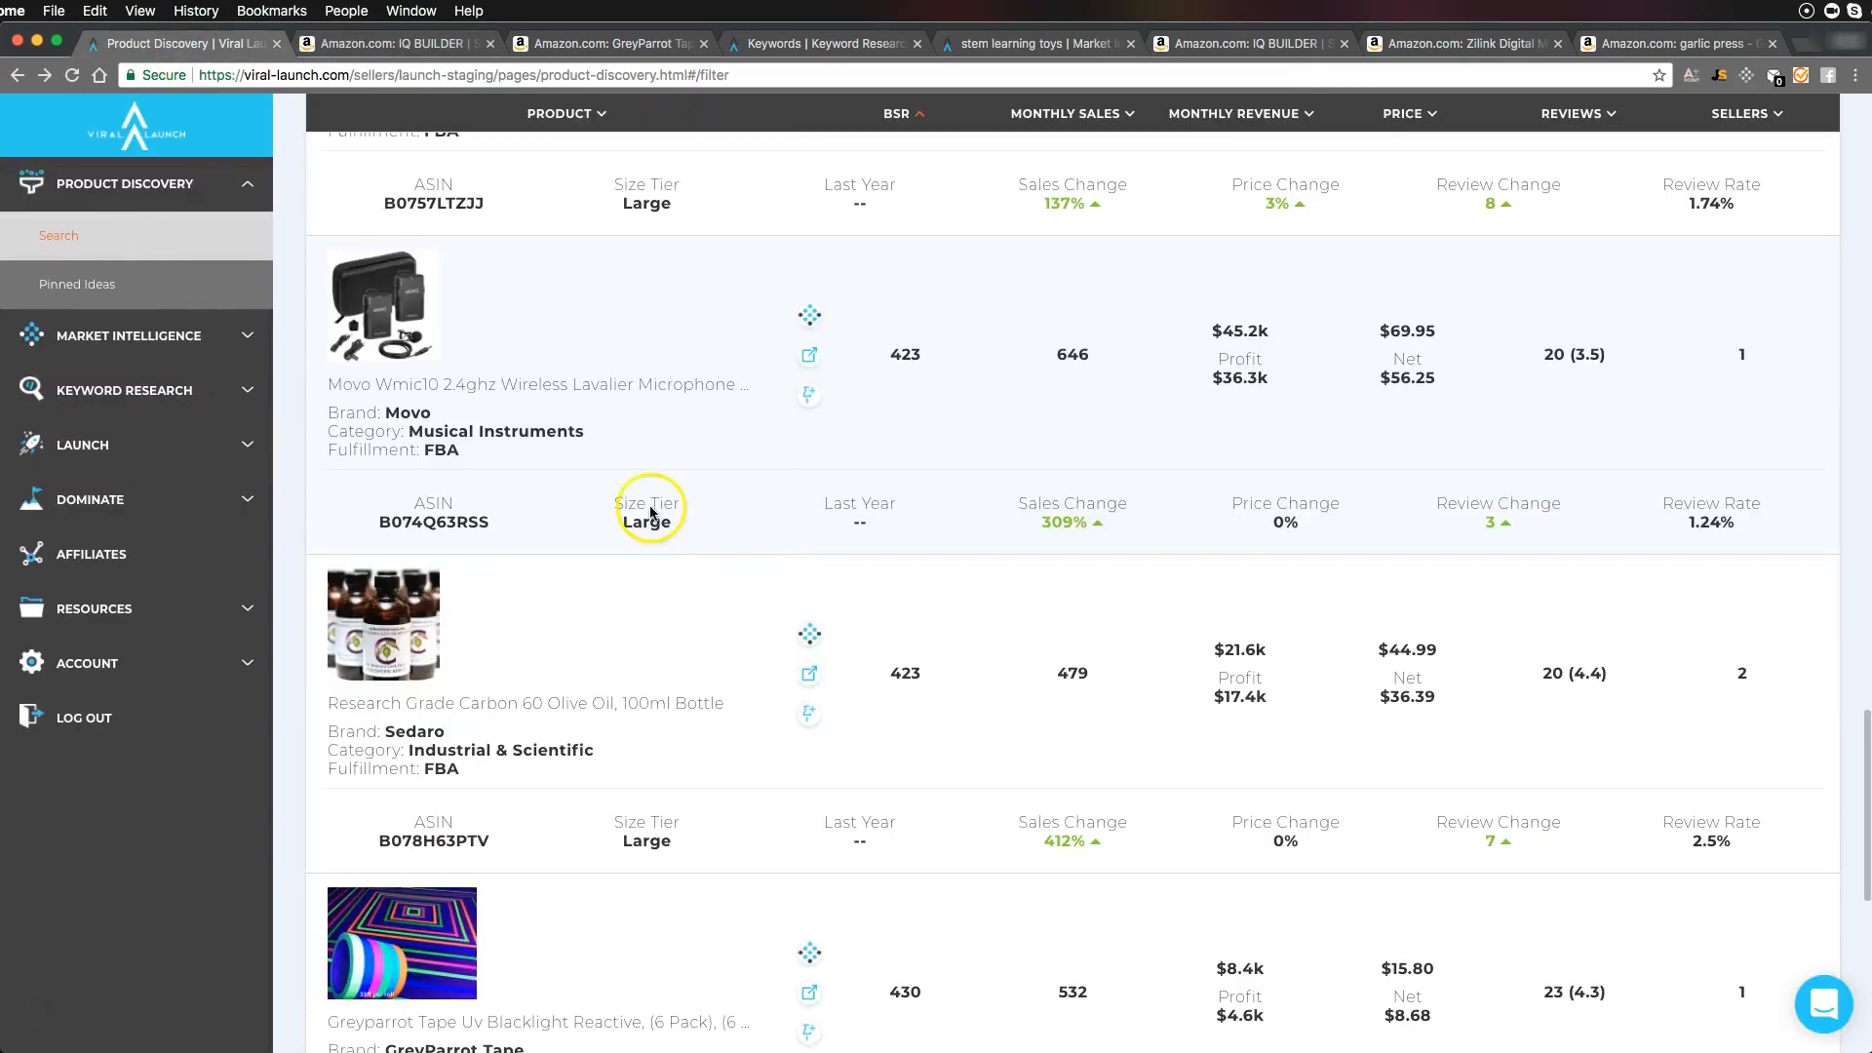
left_click(122, 193)
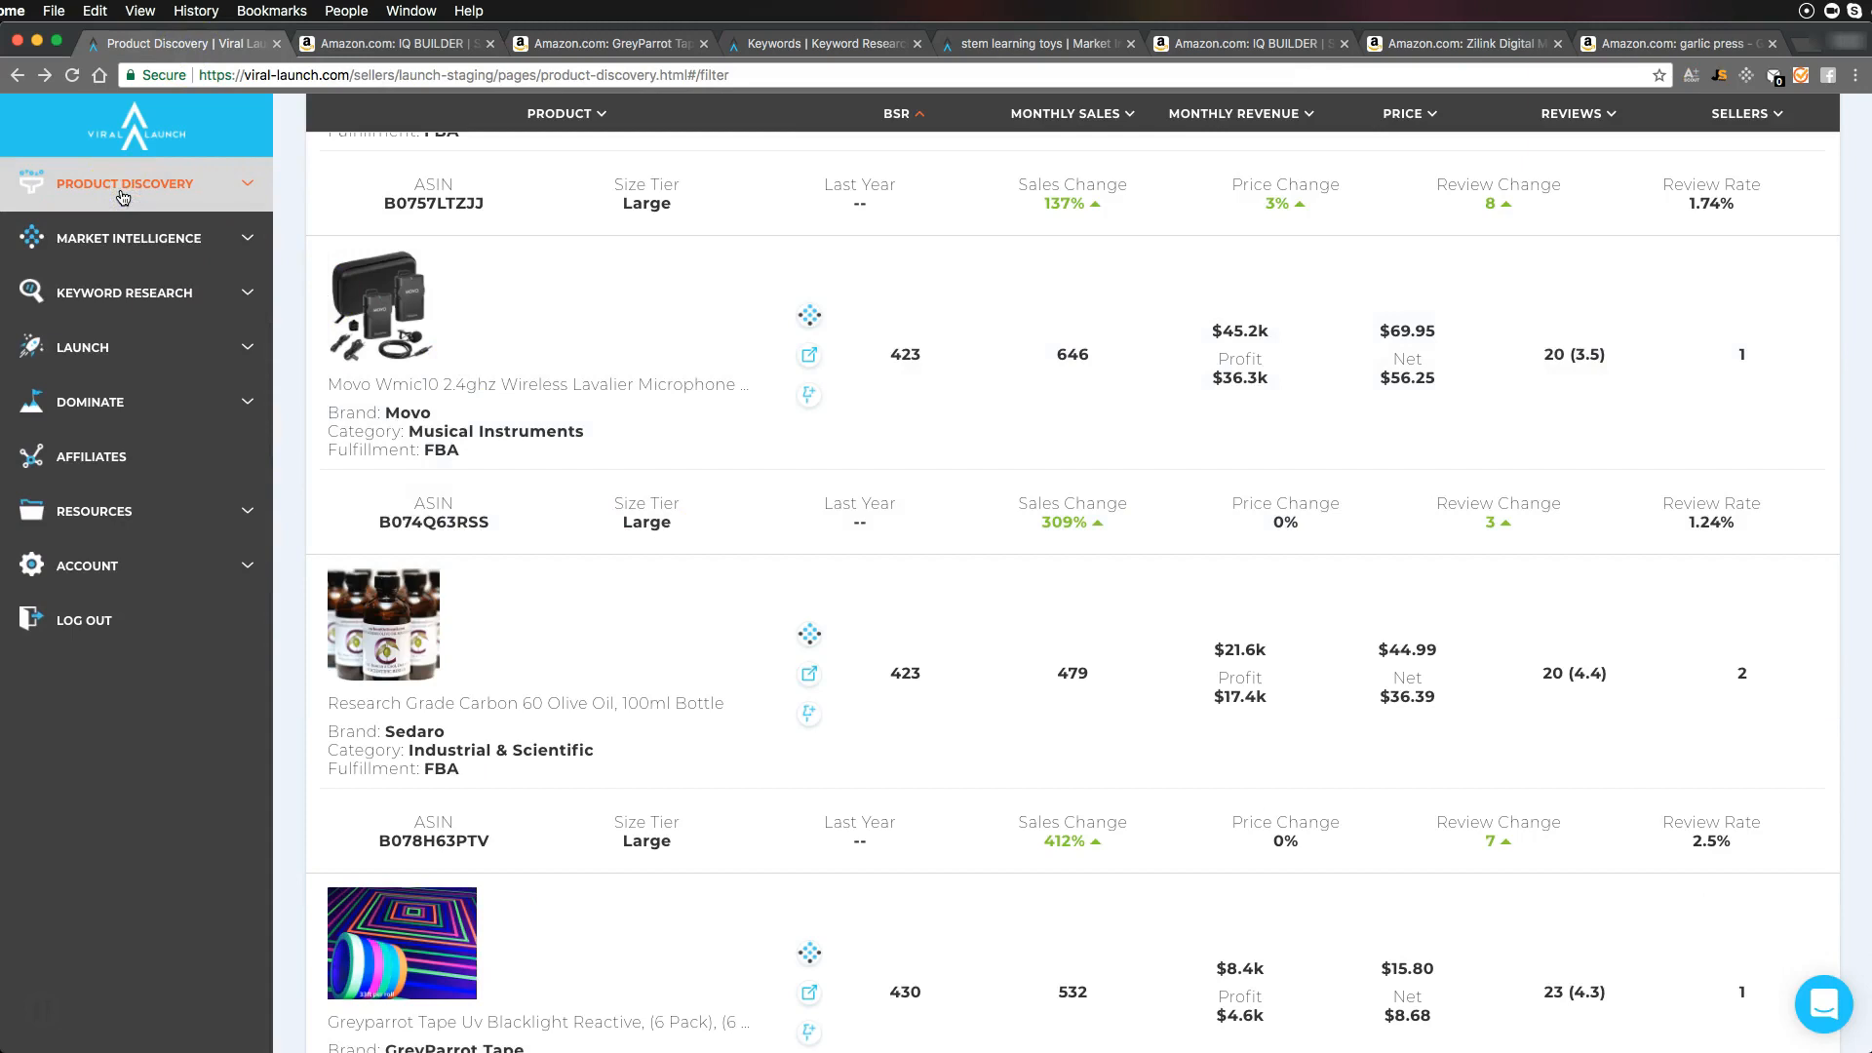
left_click(134, 237)
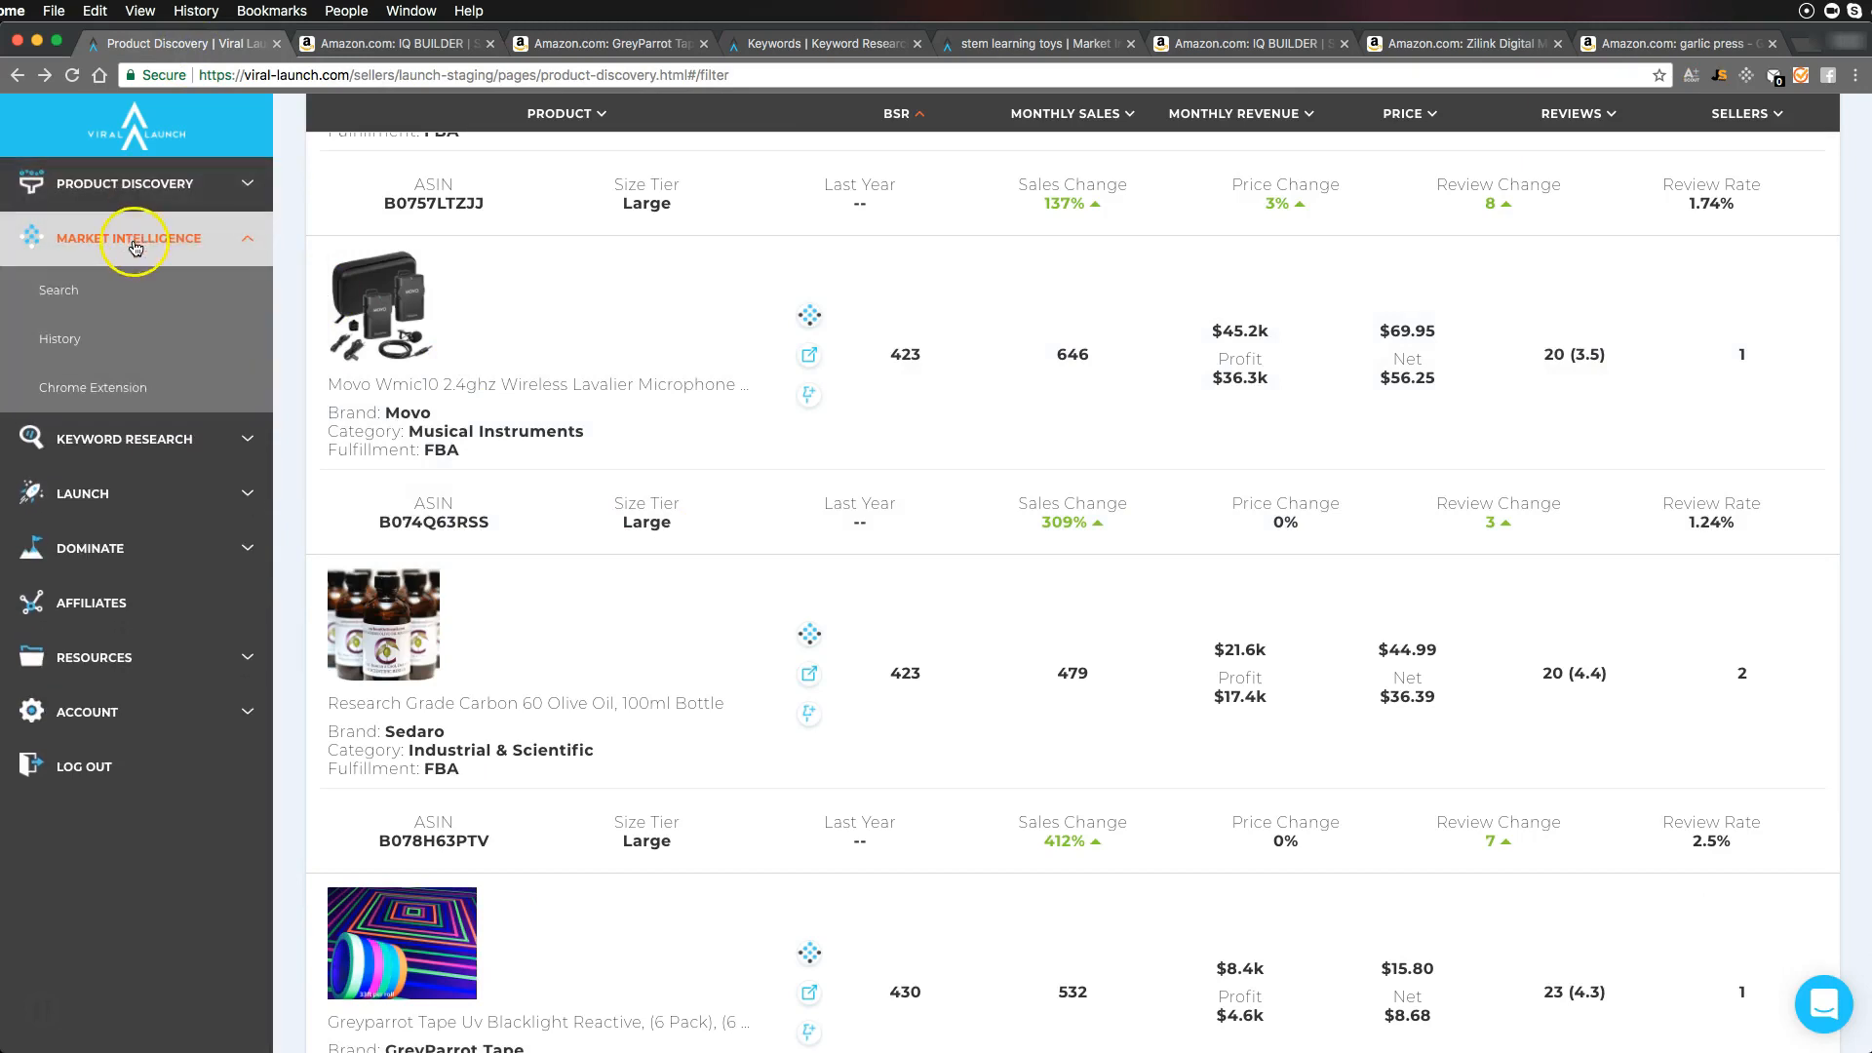
left_click(127, 237)
left_click(124, 308)
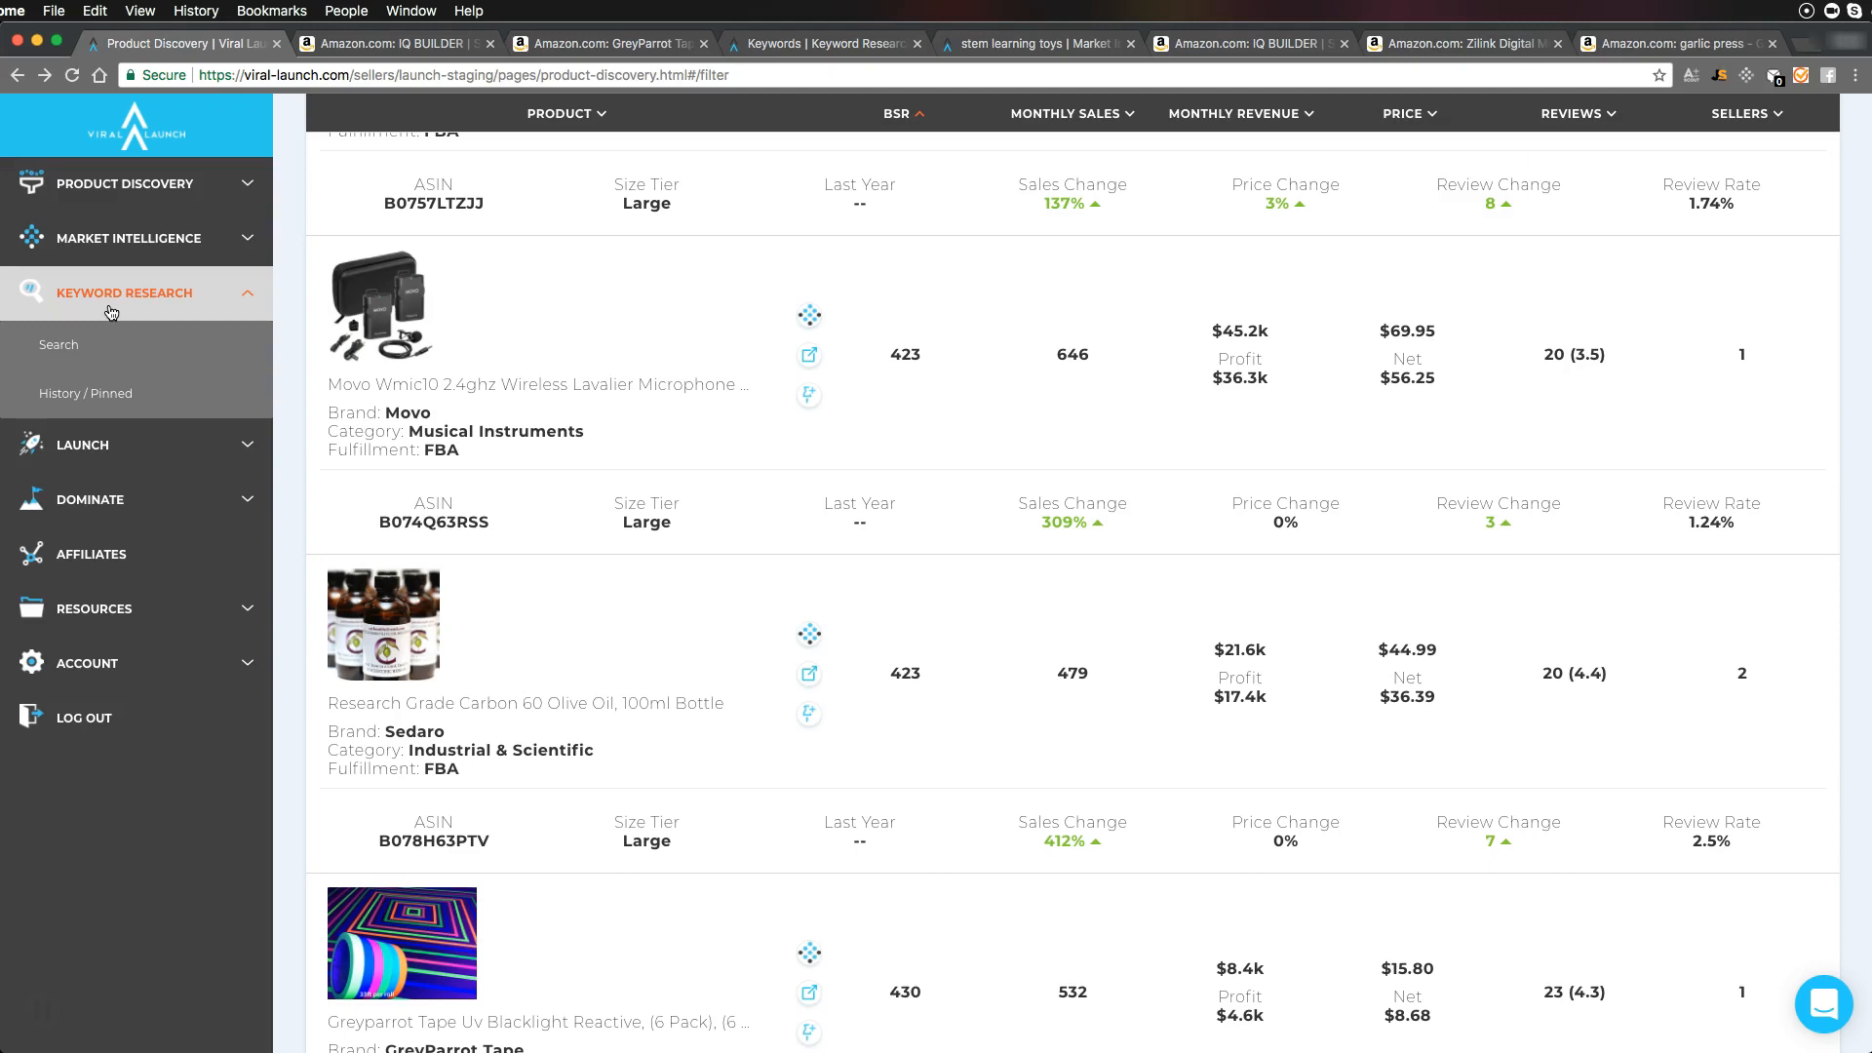
Switch to the IQ Builder listing whose bullet points are highlighted
left_click(1191, 43)
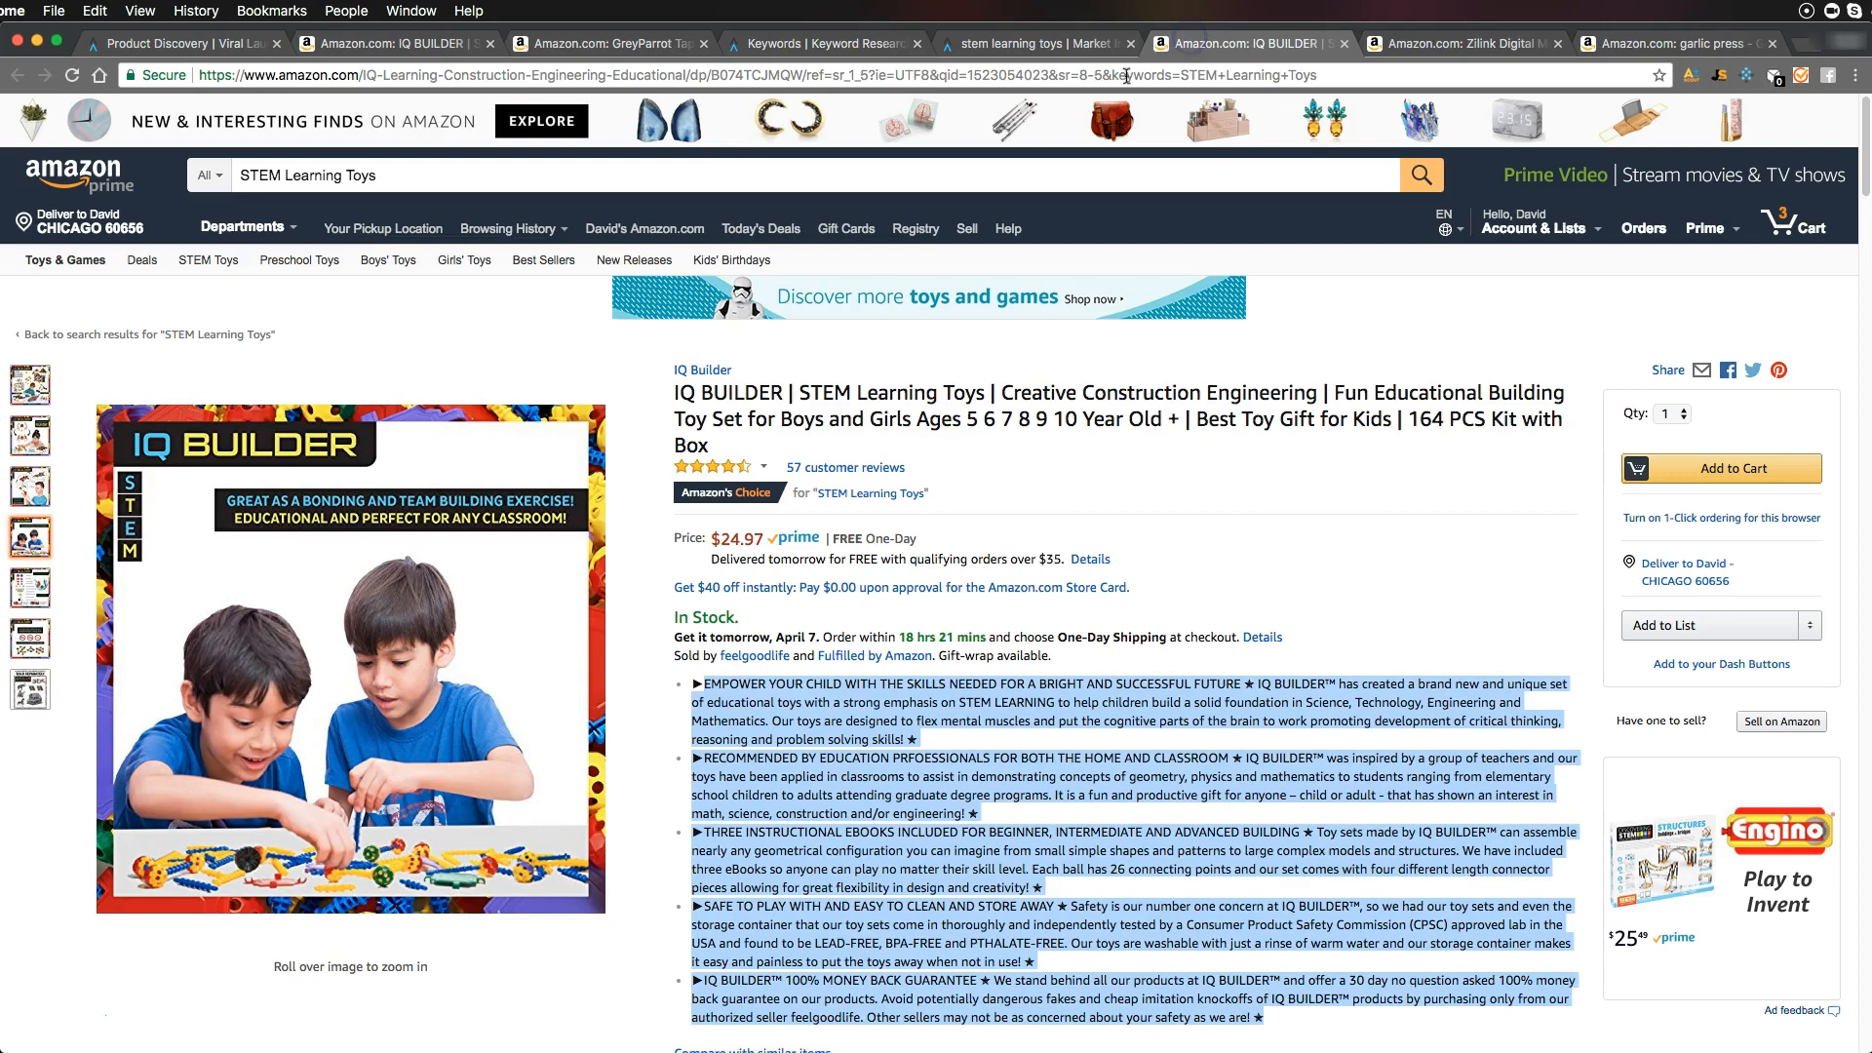
left_click(1087, 533)
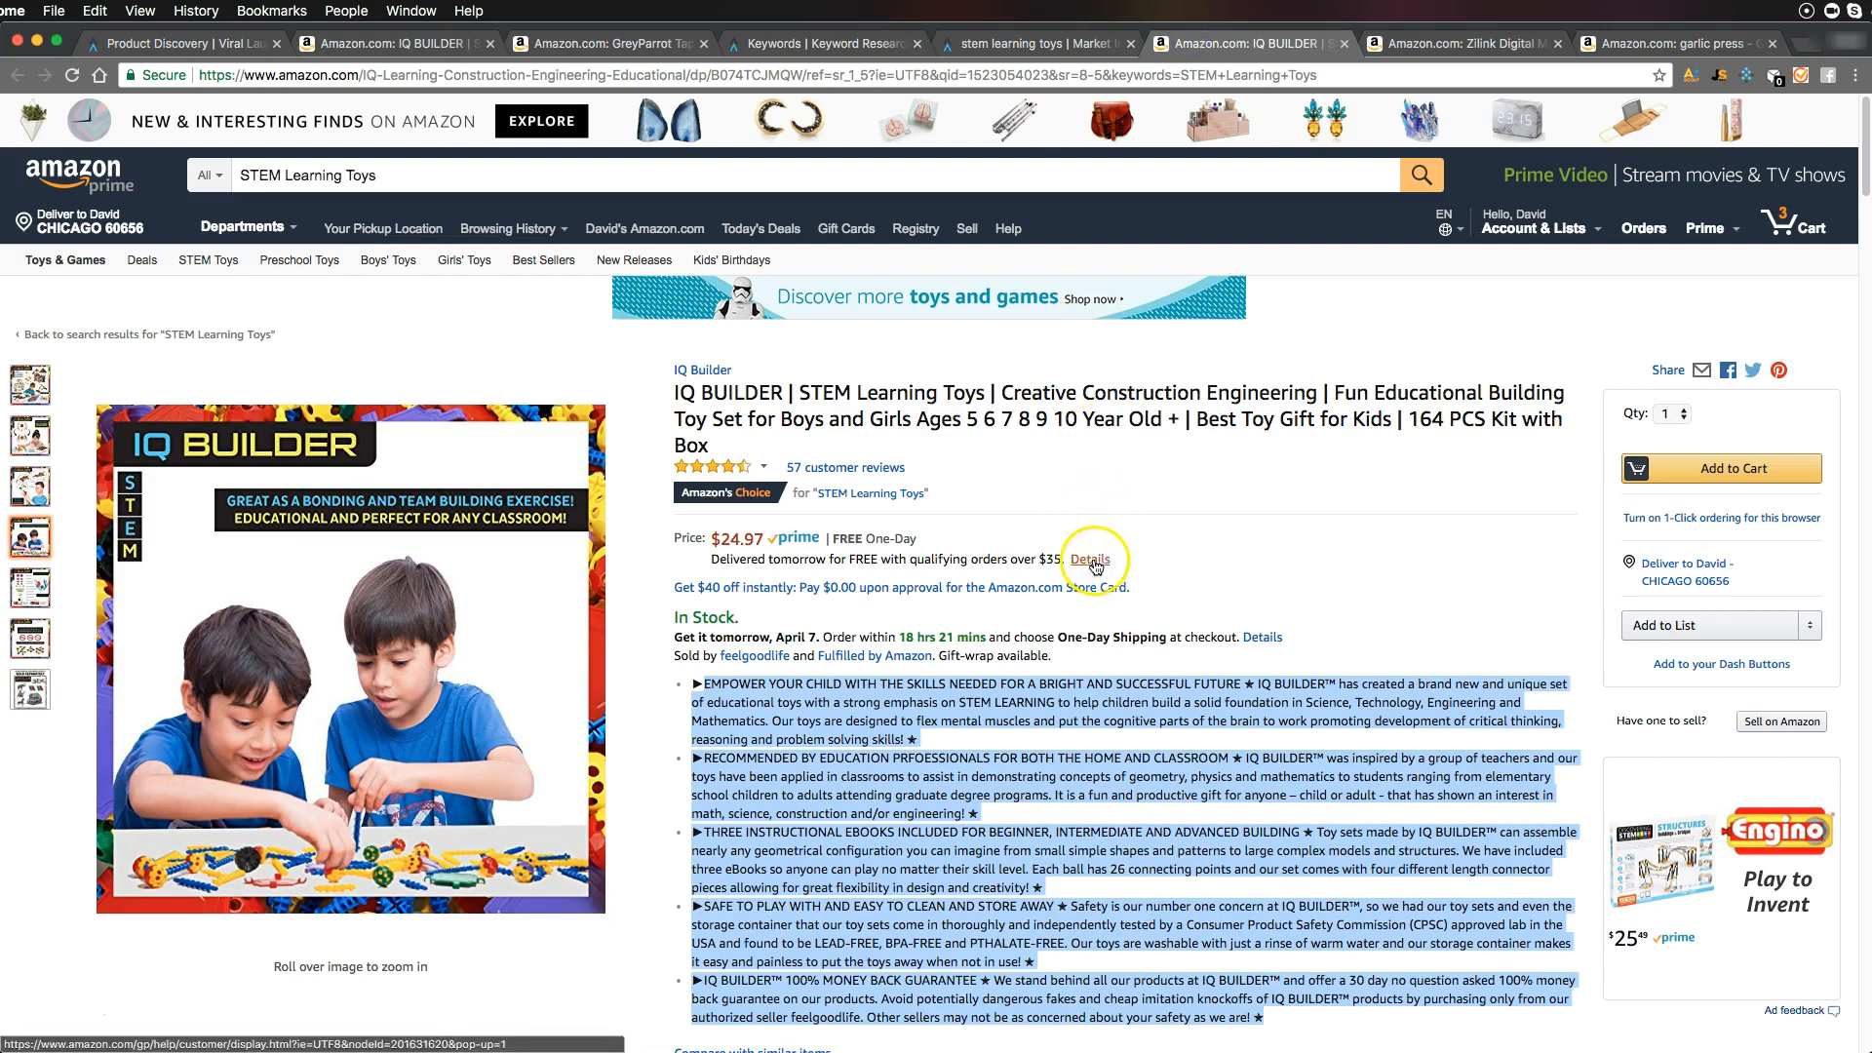